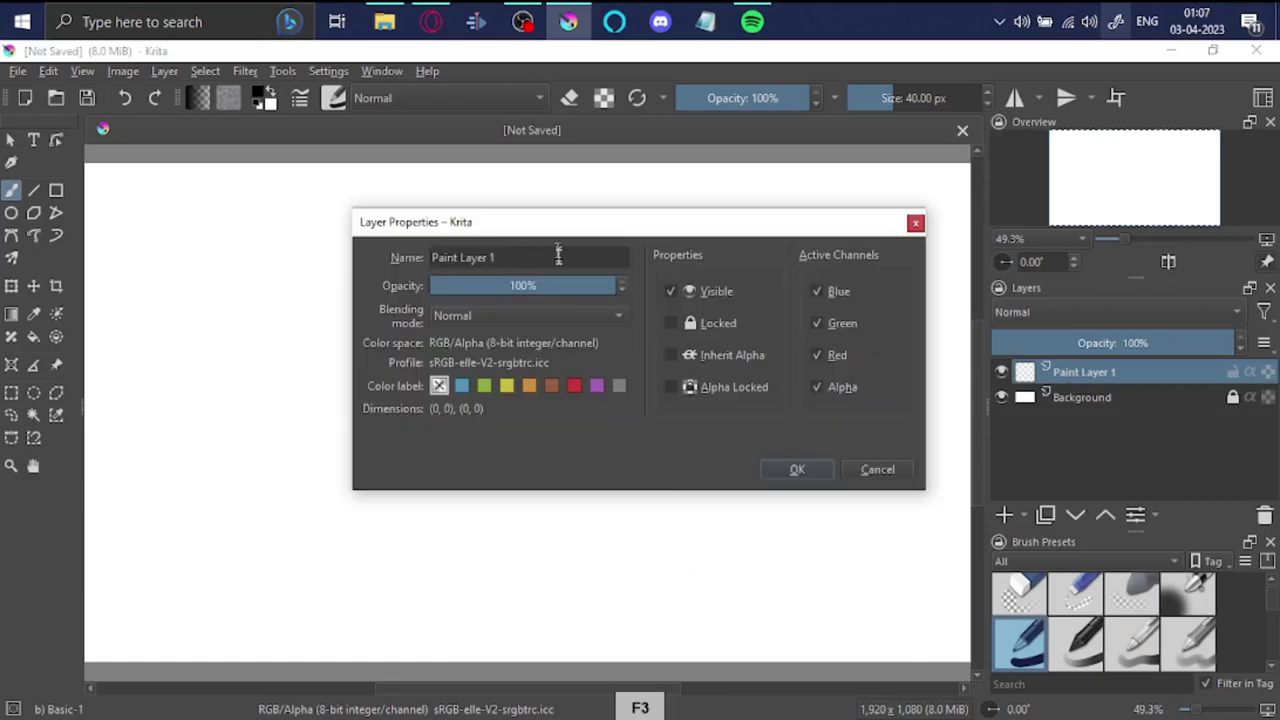
Step: Add a new group layer and name it Consept
key("Return")
left_click(1004, 514)
key("F3")
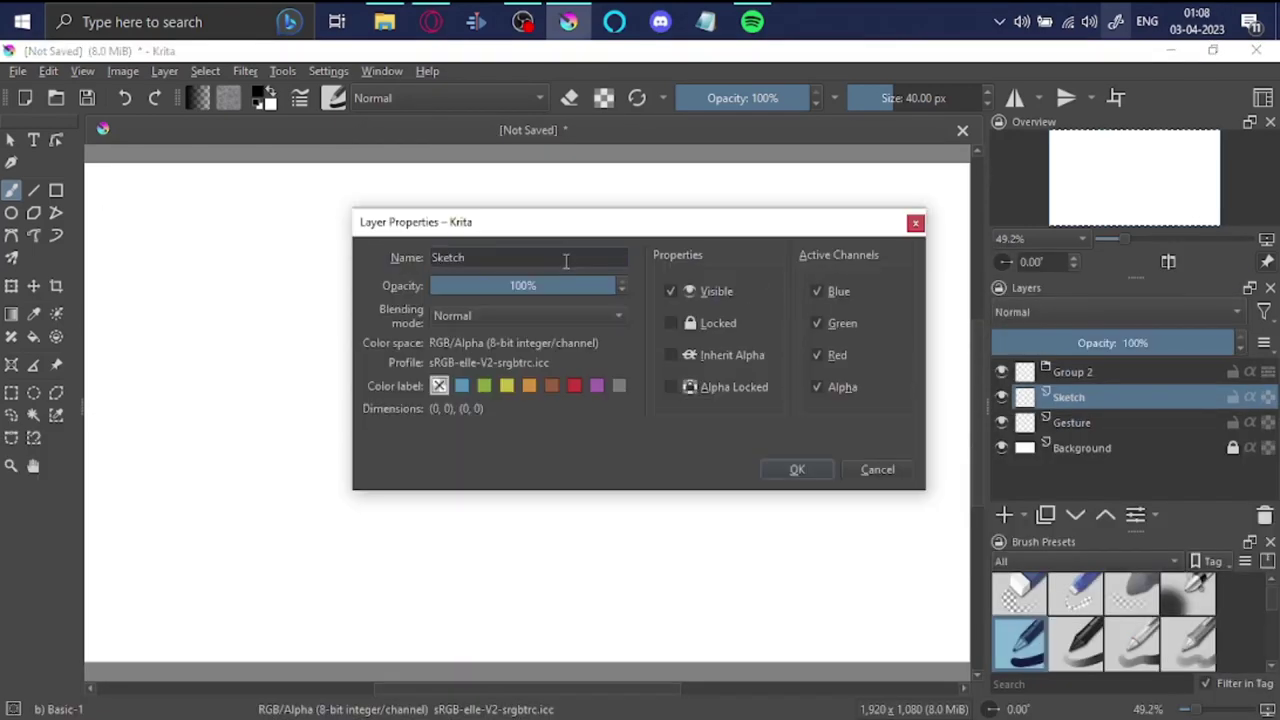
type("Concept")
key("Return")
Step: Move the Sketch and Gesture layers into the Consept group and select Gesture
left_click_drag(1095, 385, 1091, 432)
left_click(988, 104)
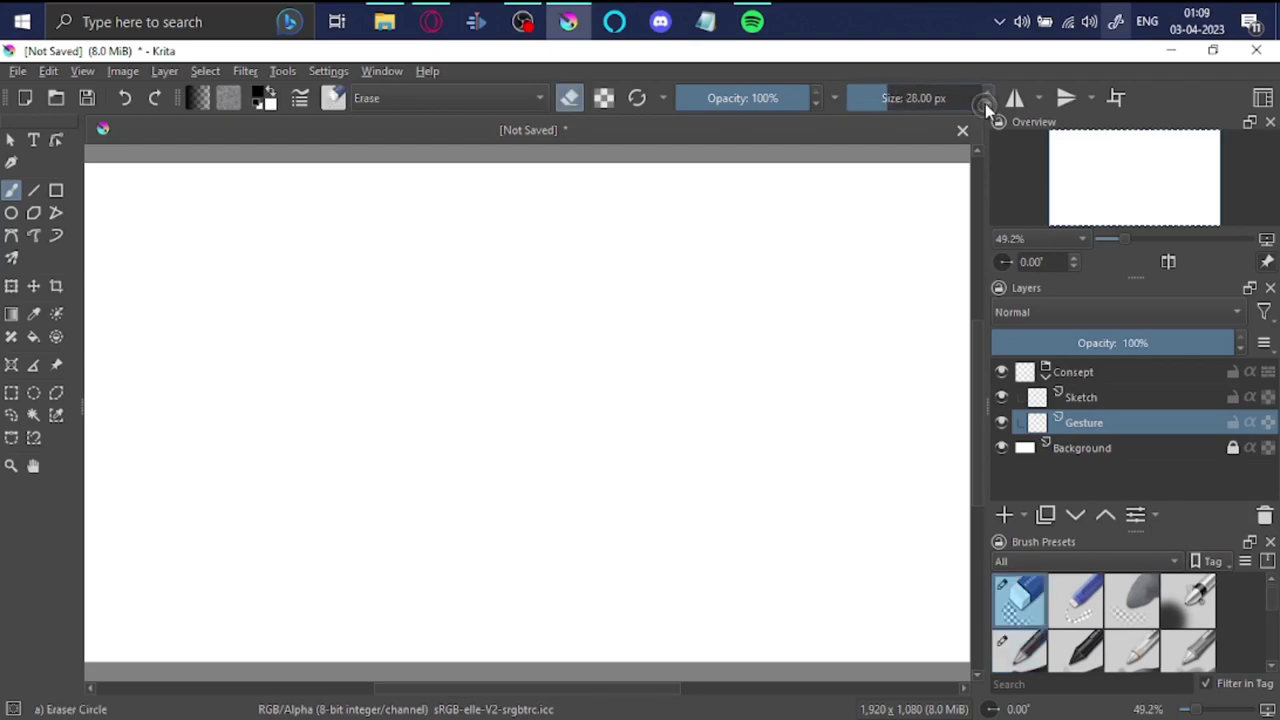
scroll(1100, 620, "down", 2)
Step: Draw a stick-figure gesture with Pencil 1 Sketch and enlarge it with Transform
left_click(1189, 650)
left_click_drag(407, 353, 509, 305)
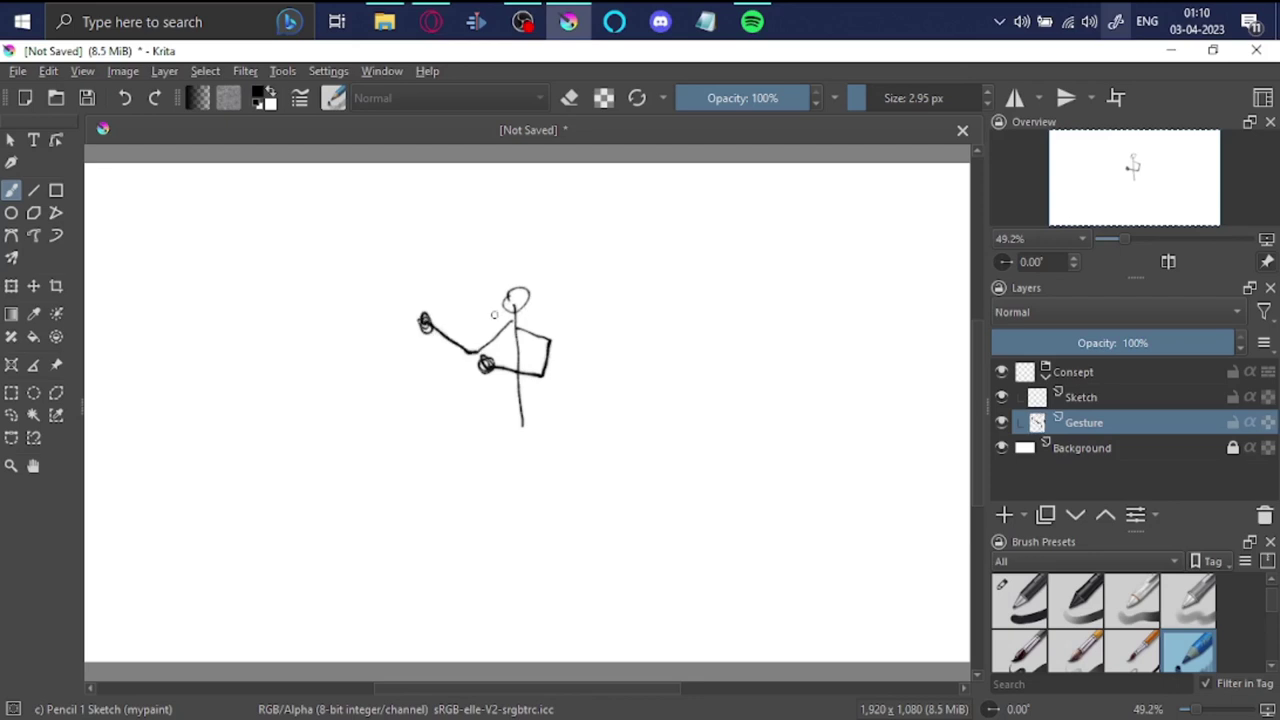
key("ctrl+t")
left_click_drag(551, 485, 567, 445)
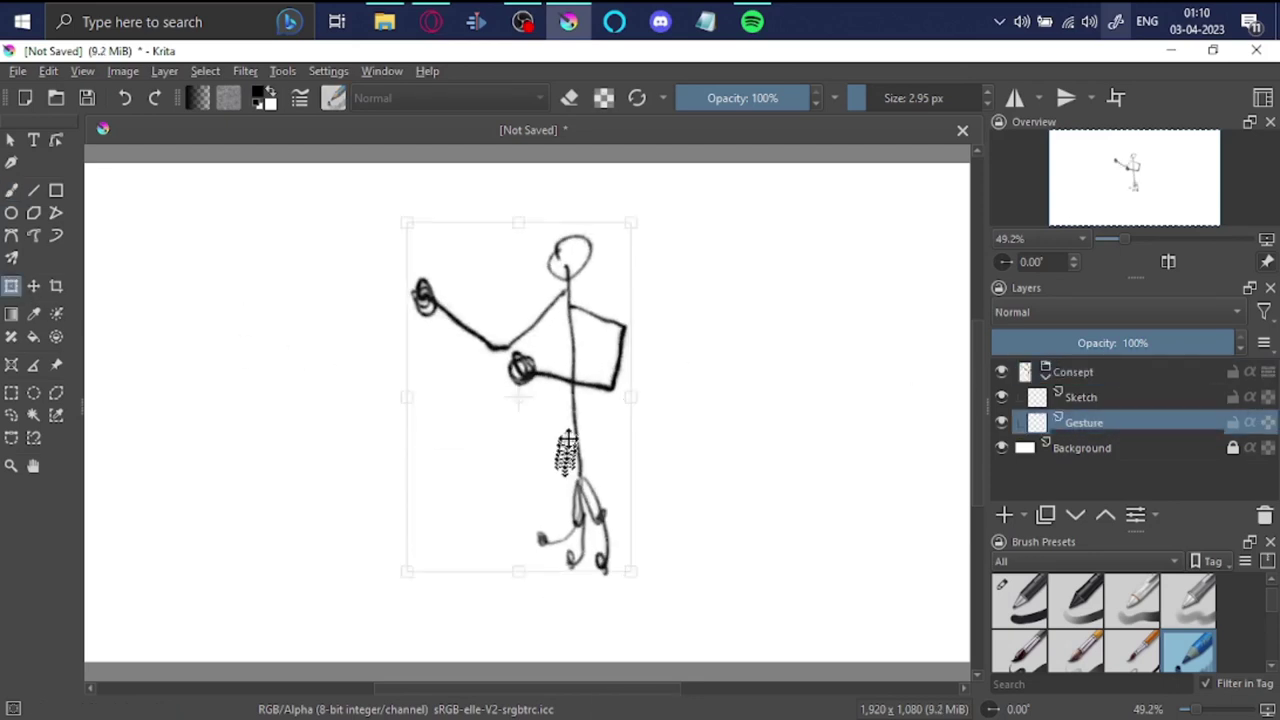
Step: Sketch the bird-headed, tentacle-legged character holding a flame on the Sketch layer
left_click(1081, 397)
key("b")
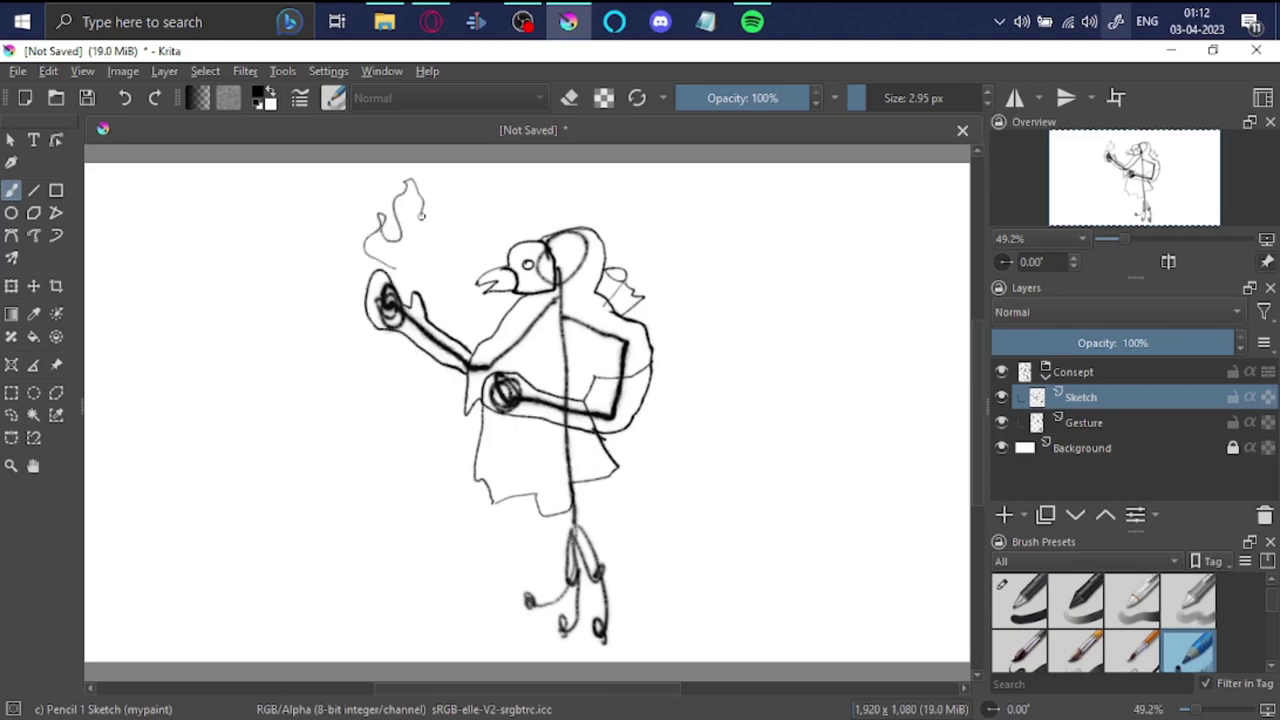
left_click_drag(421, 215, 396, 266)
key("1")
key("2")
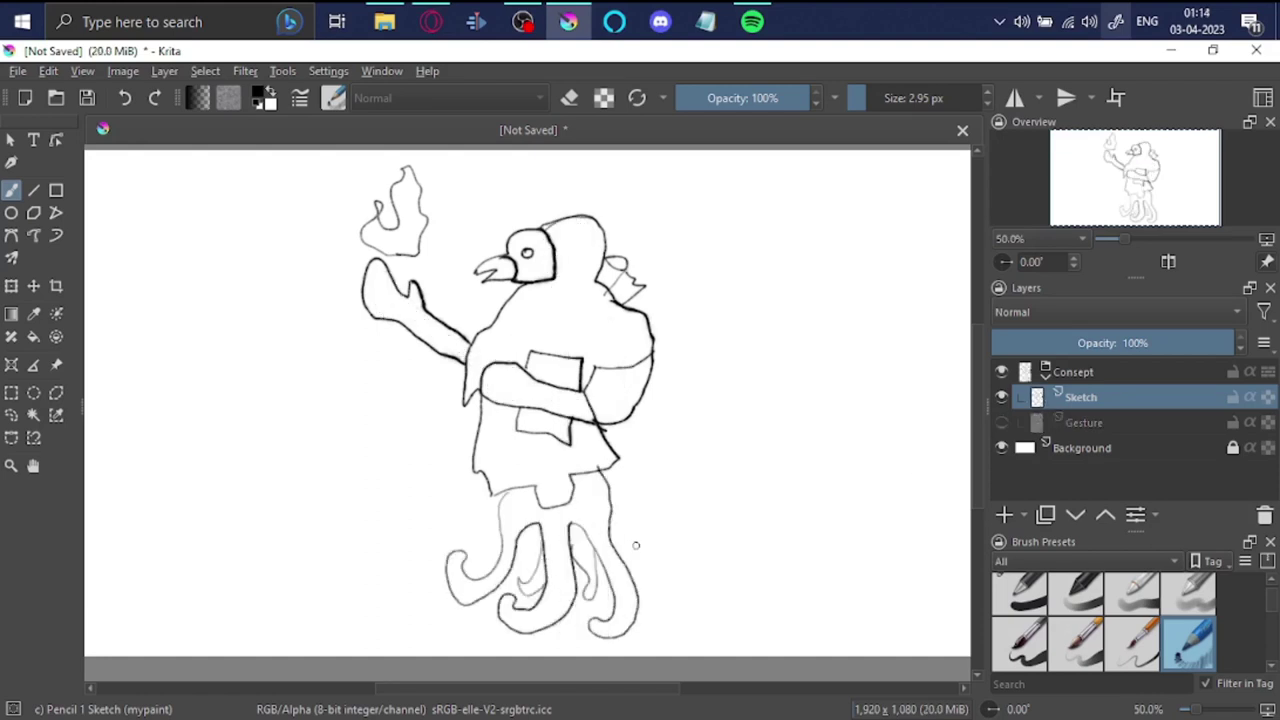
Step: Lower the Consept group's opacity and add a new group named Line Art
left_click(1090, 422)
left_click(1113, 345)
left_click(1022, 514)
left_click(1057, 271)
key("BackSpace")
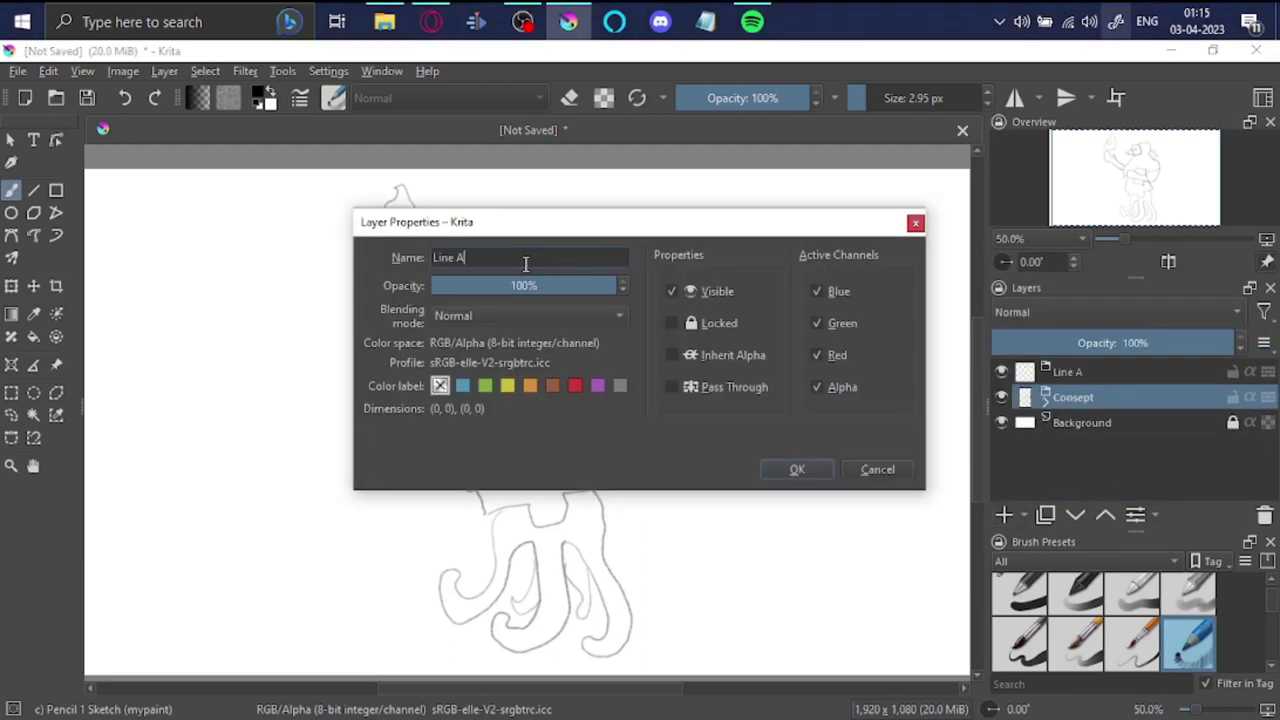
type("rt")
key("Return")
left_click(1005, 514)
Step: Scale the Consept sketch down from its corner and shift it right
left_click(1073, 422)
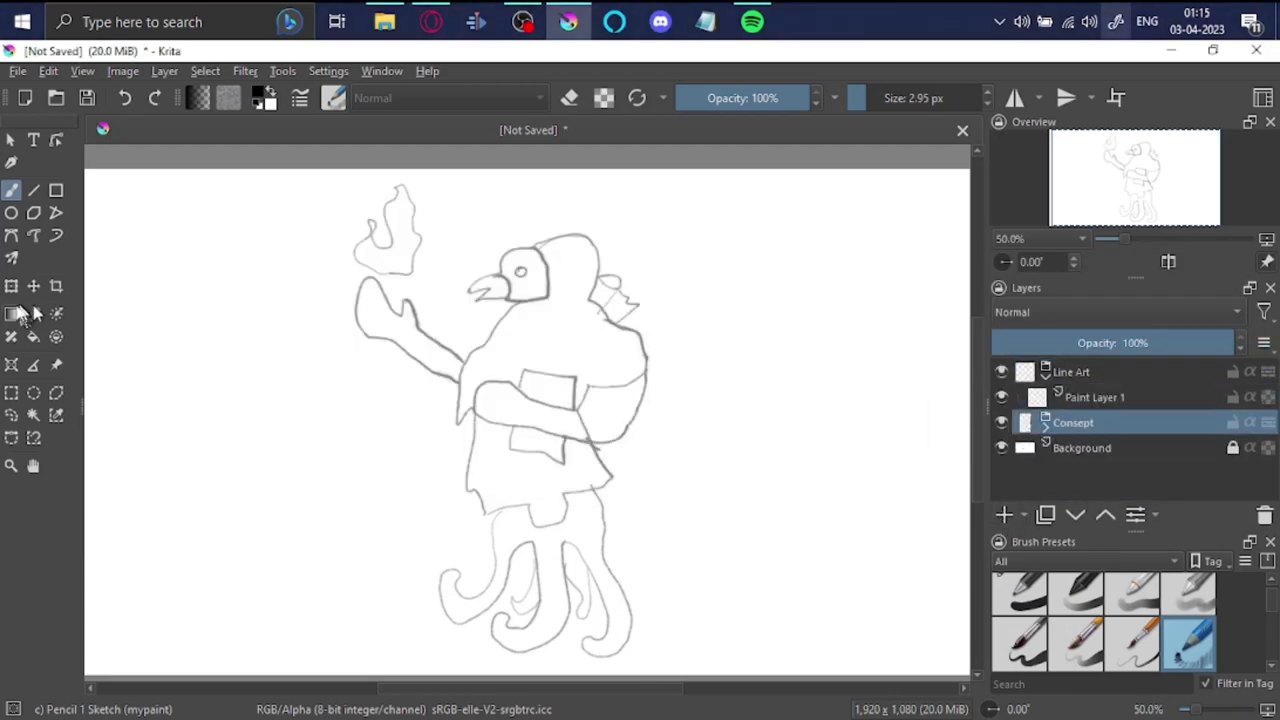
left_click(11, 286)
left_click_drag(654, 192, 628, 229)
left_click_drag(537, 341, 593, 361)
Step: Name the new paint layer in Line Art Fire
double_click(1095, 397)
type("Fire")
key("Return")
key("b")
scroll(590, 449, "up", 3)
scroll(590, 449, "up", 1)
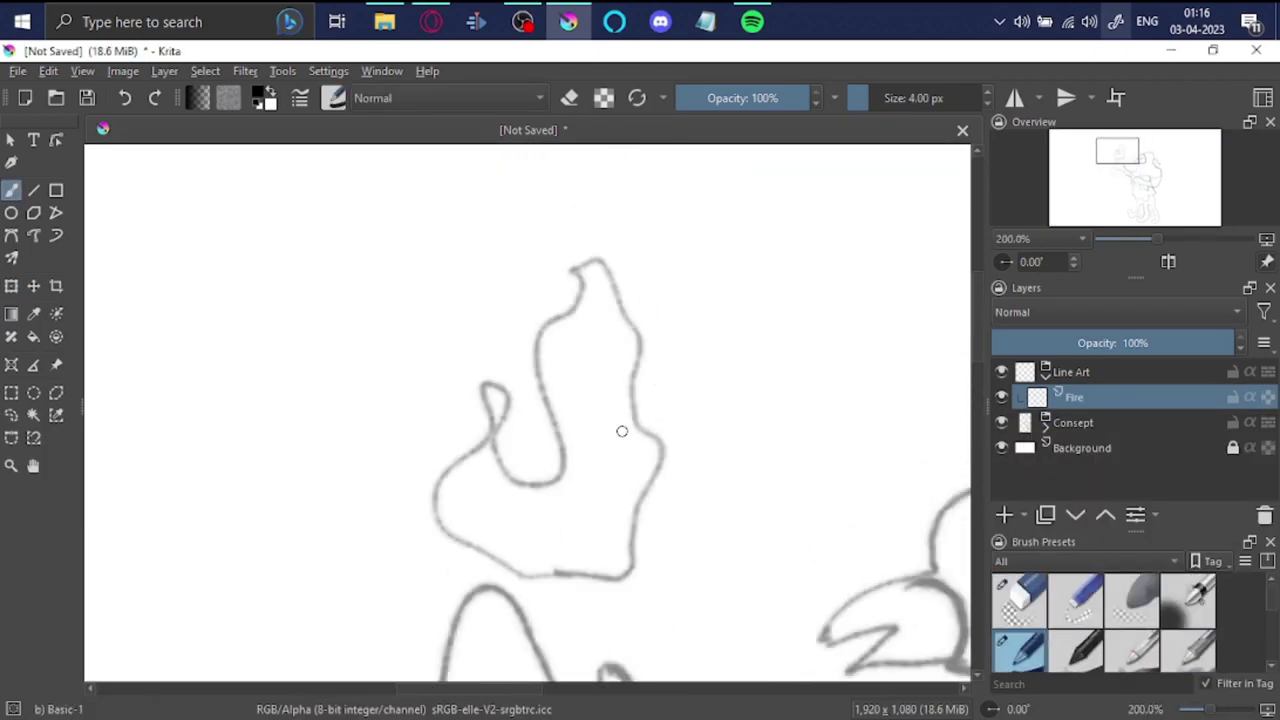
Step: Draw circles over the flame with the ellipse tool, then pick an orange colour
left_click_drag(528, 322, 580, 373)
left_click(263, 97)
left_click(771, 183)
left_click(751, 597)
Step: Add another group layer named Color
left_click(1020, 514)
left_click(1058, 274)
type("Color")
key("Return")
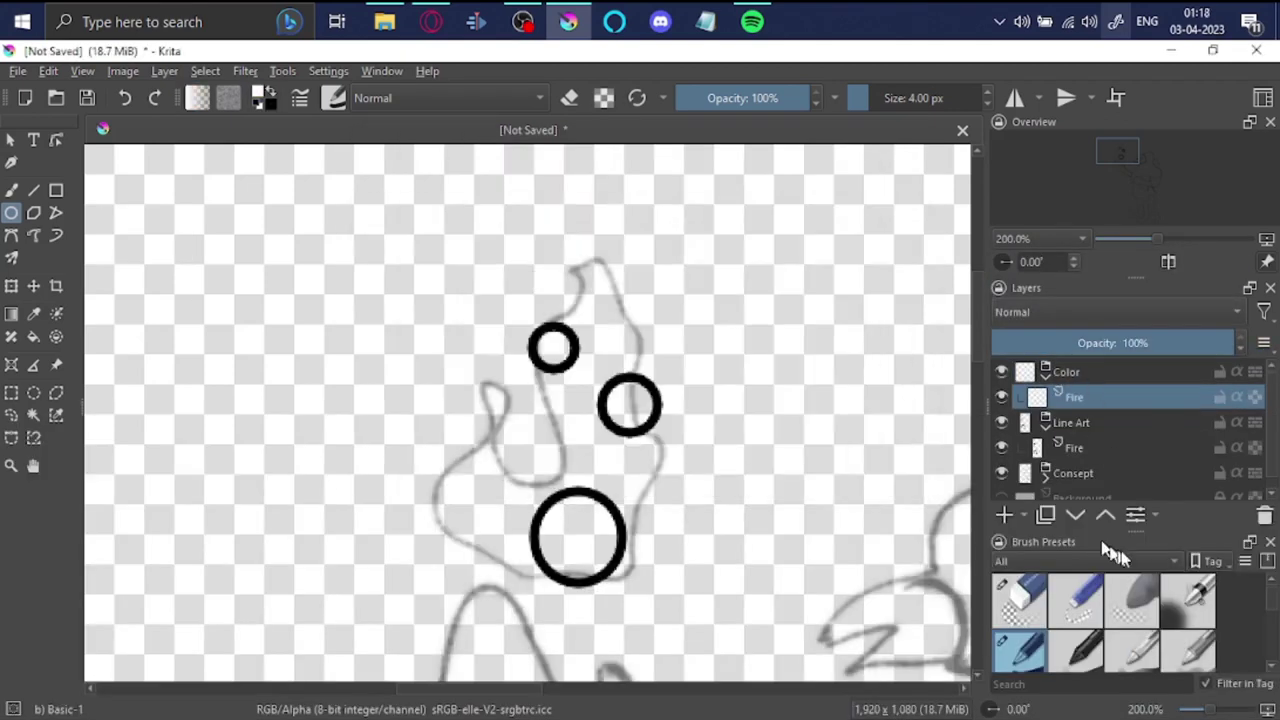
Step: Set the foreground colour to yellow #fffe46
left_click(263, 97)
left_click_drag(452, 216, 470, 195)
left_click(557, 339)
left_click_drag(557, 339, 548, 349)
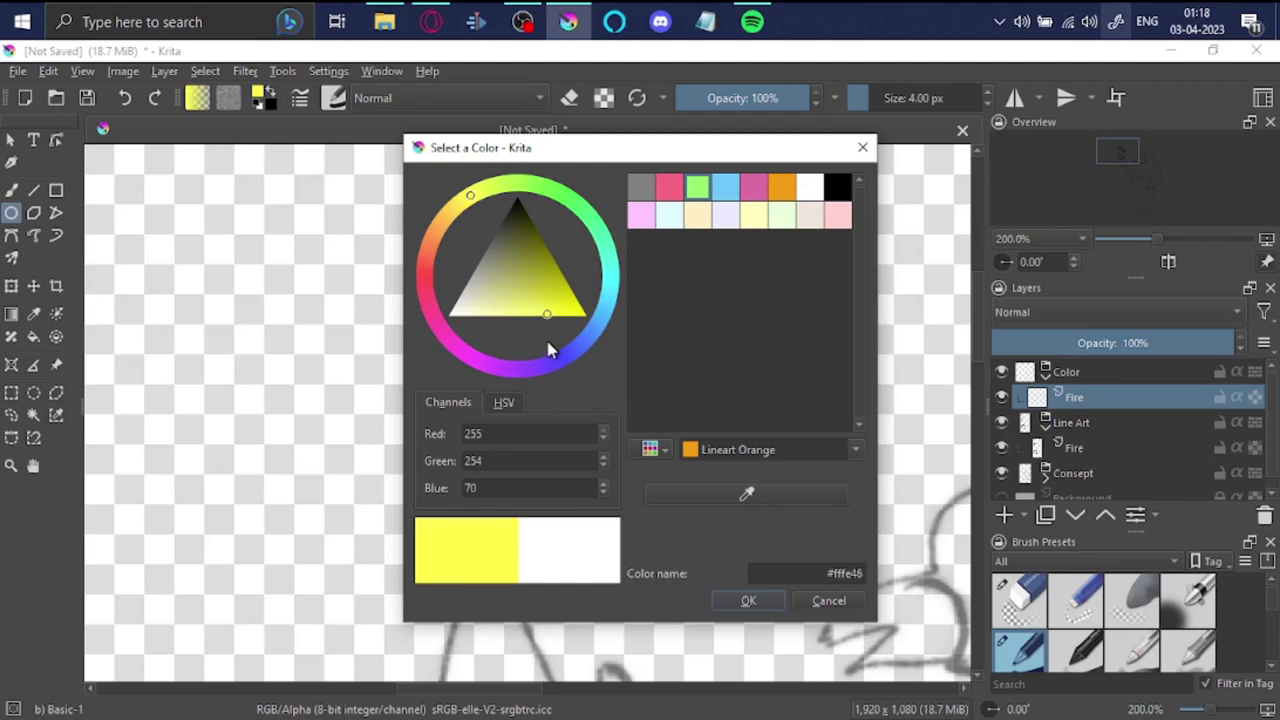
left_click(748, 600)
Step: Fill the largest circle's ring with yellow on the Color group's Fire layer
key("f")
left_click(623, 471)
key("ctrl+z")
scroll(623, 471, "up", 2)
left_click(1040, 447)
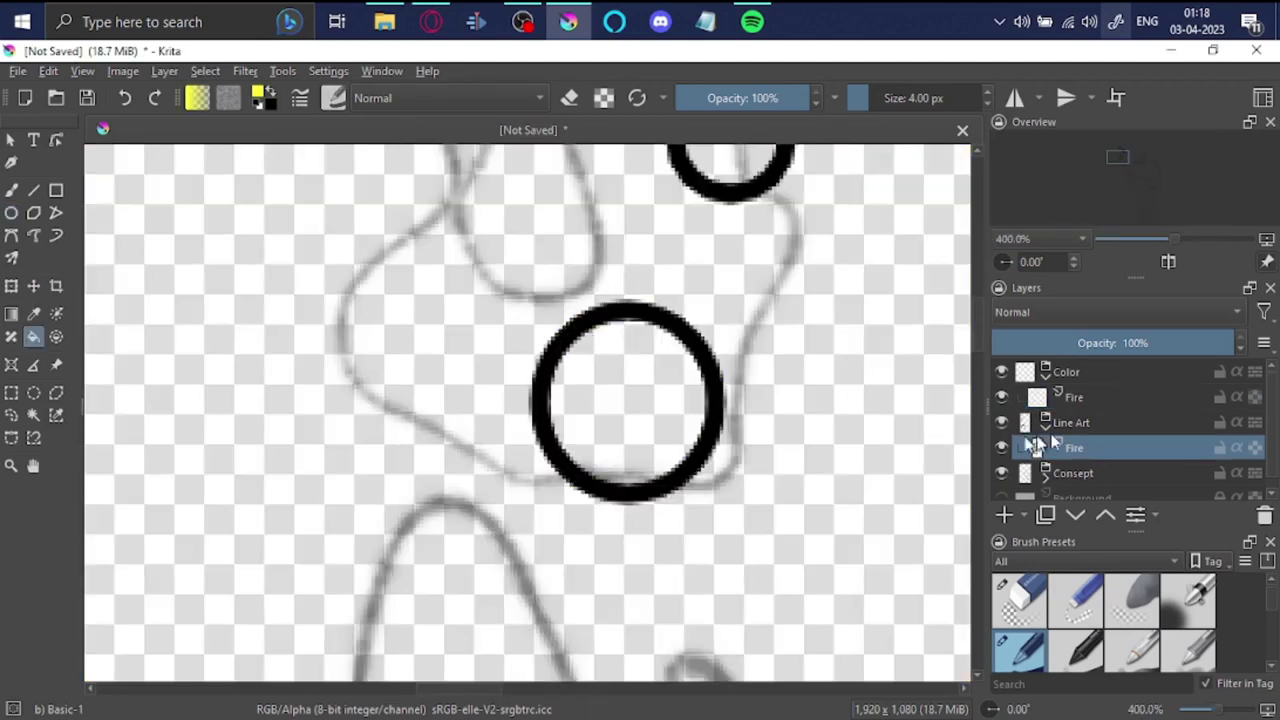
left_click(543, 371)
left_click(1074, 397)
Step: Touch up the yellow ring with a fine brush and hide the Consept sketch
key("b")
scroll(631, 302, "up", 3)
scroll(783, 422, "down", 3)
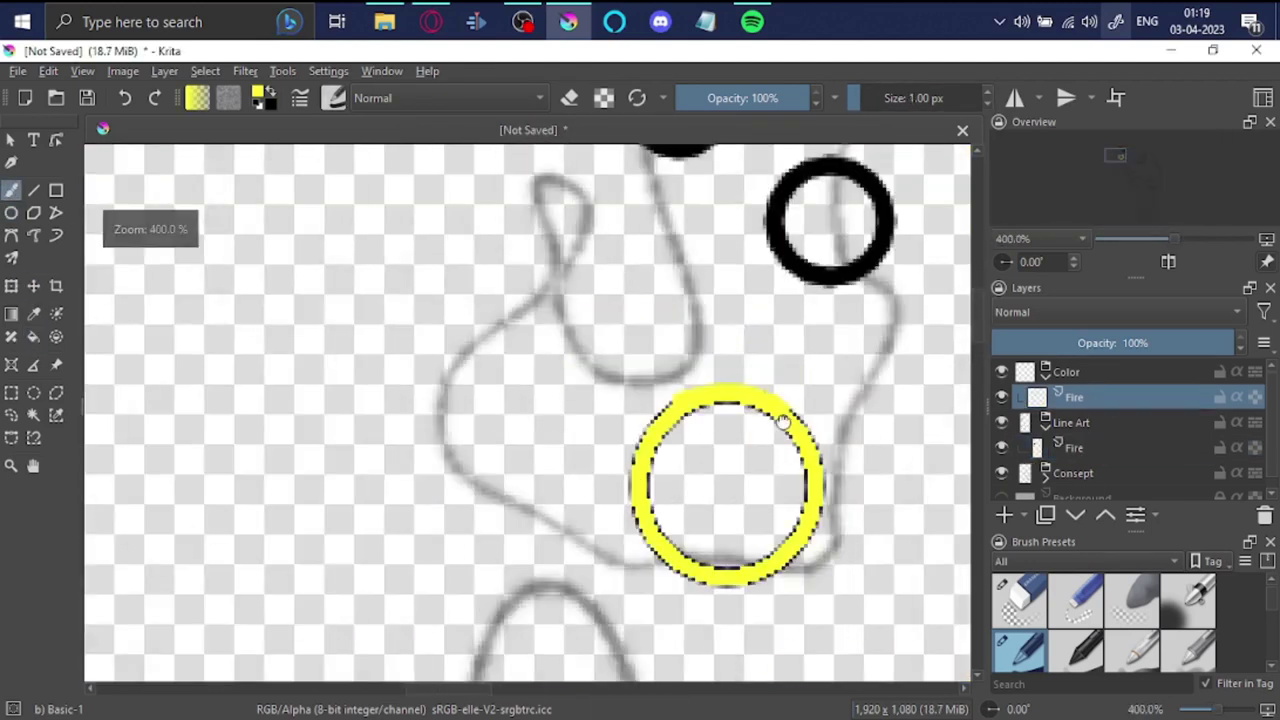
scroll(783, 422, "up", 3)
scroll(684, 515, "up", 2)
scroll(386, 585, "down", 2)
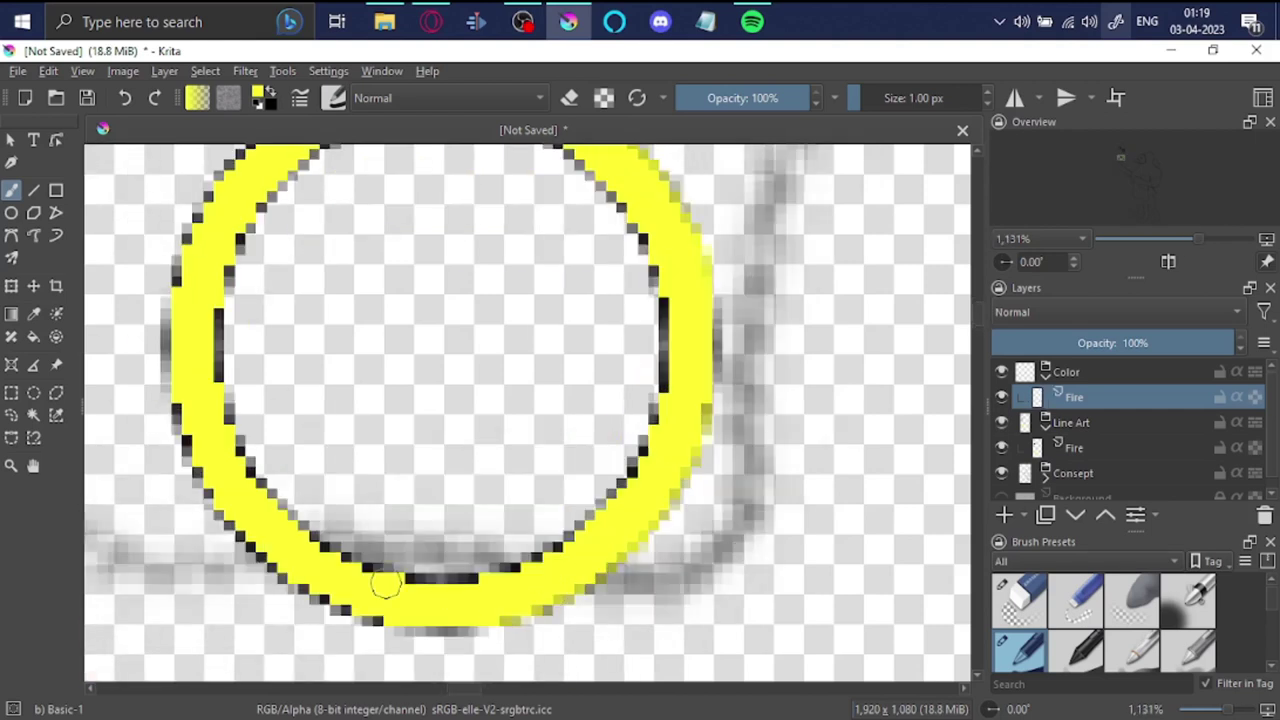
scroll(228, 348, "down", 3)
left_click(1001, 473)
scroll(574, 491, "up", 3)
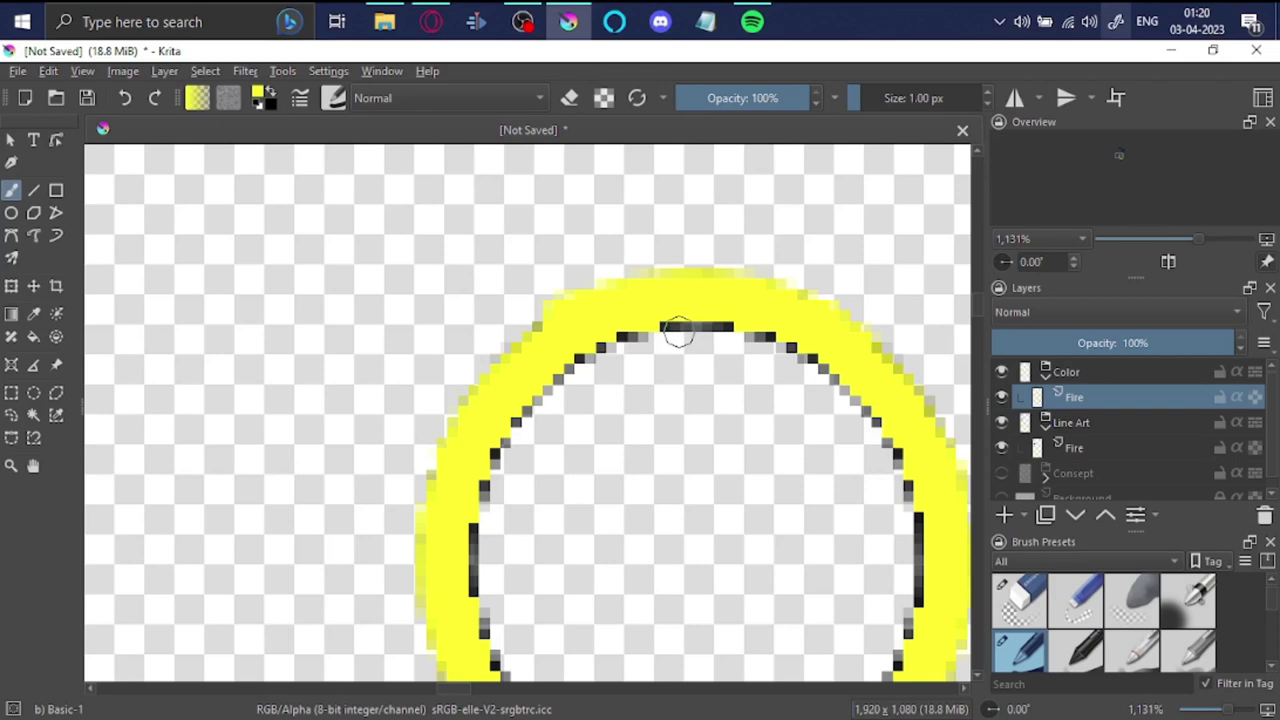
scroll(678, 335, "down", 1)
Step: Enlarge the brush and paint the largest circle's interior solid yellow
key("bracketright")
key("bracketright")
key("bracketright")
mouse_move(561, 373)
left_mouse_down()
mouse_move(540, 474)
mouse_move(677, 274)
mouse_move(526, 377)
left_mouse_up()
left_click(1020, 424)
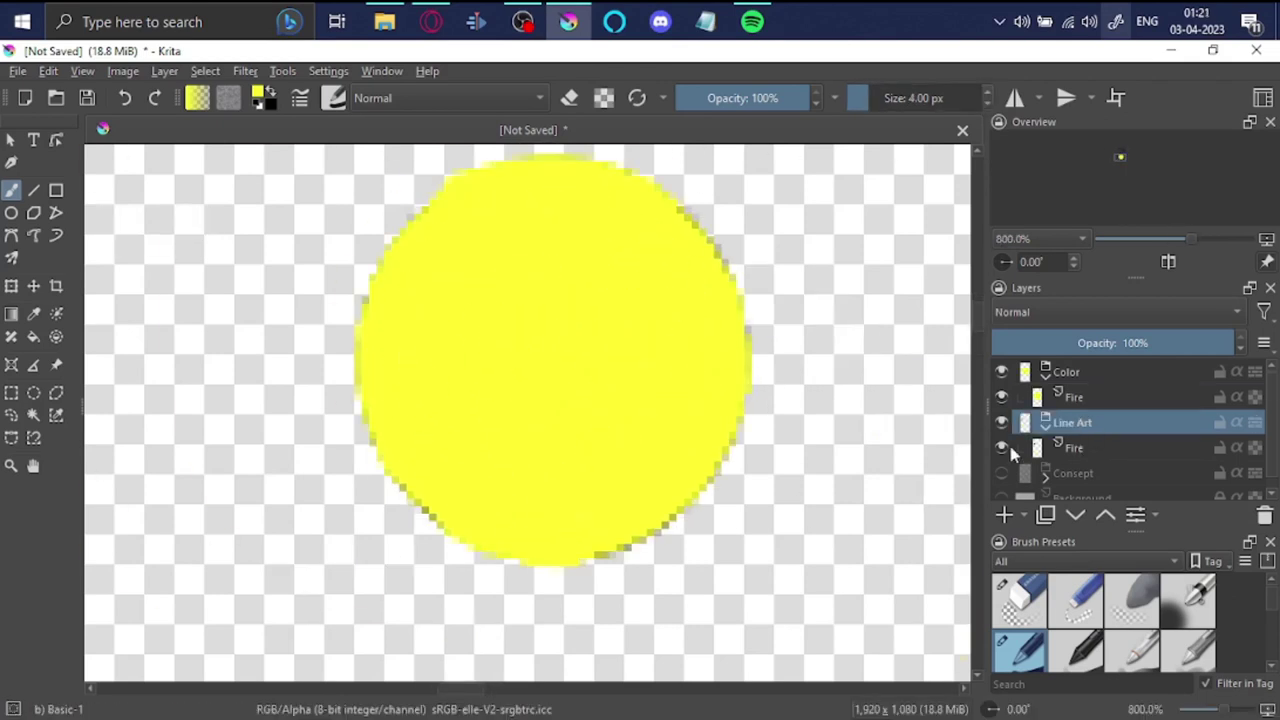
Step: Airbrush a pale centre into the yellow circle with Airbrush Soft at 25% opacity
left_click(1188, 600)
left_click(1074, 397)
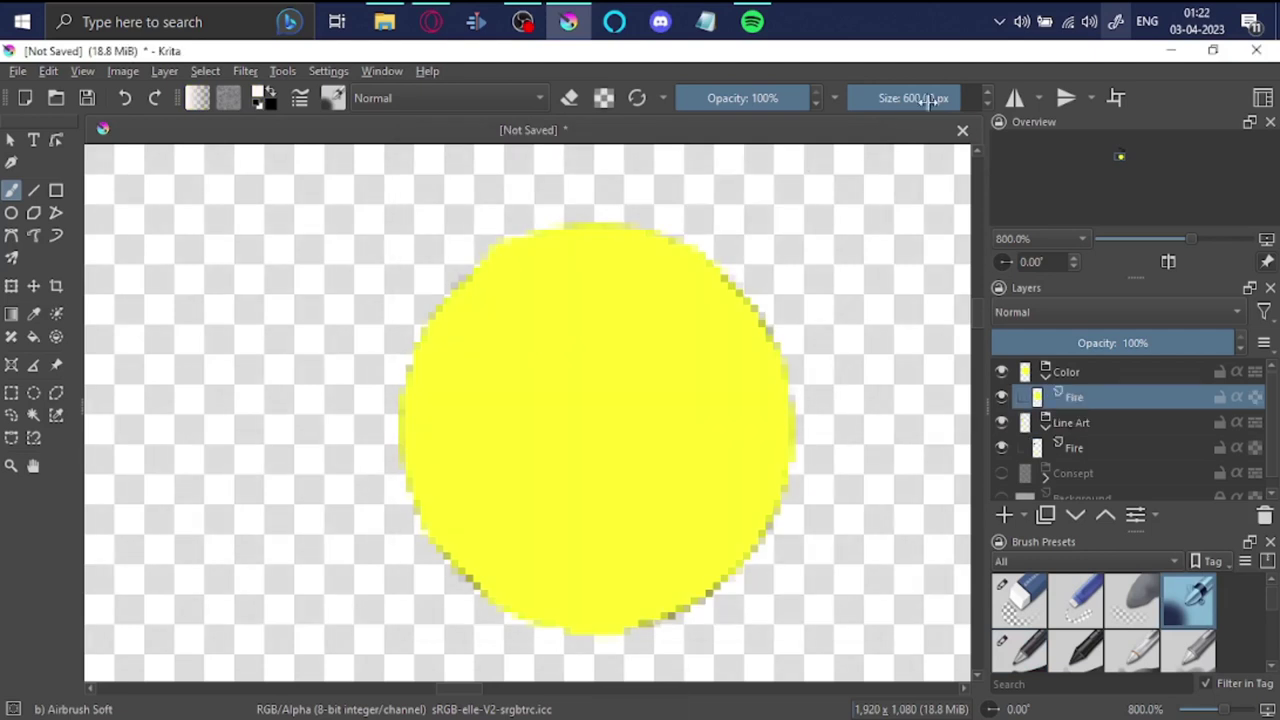
left_click_drag(930, 98, 860, 98)
left_click_drag(640, 480, 529, 386)
scroll(594, 480, "down", 1)
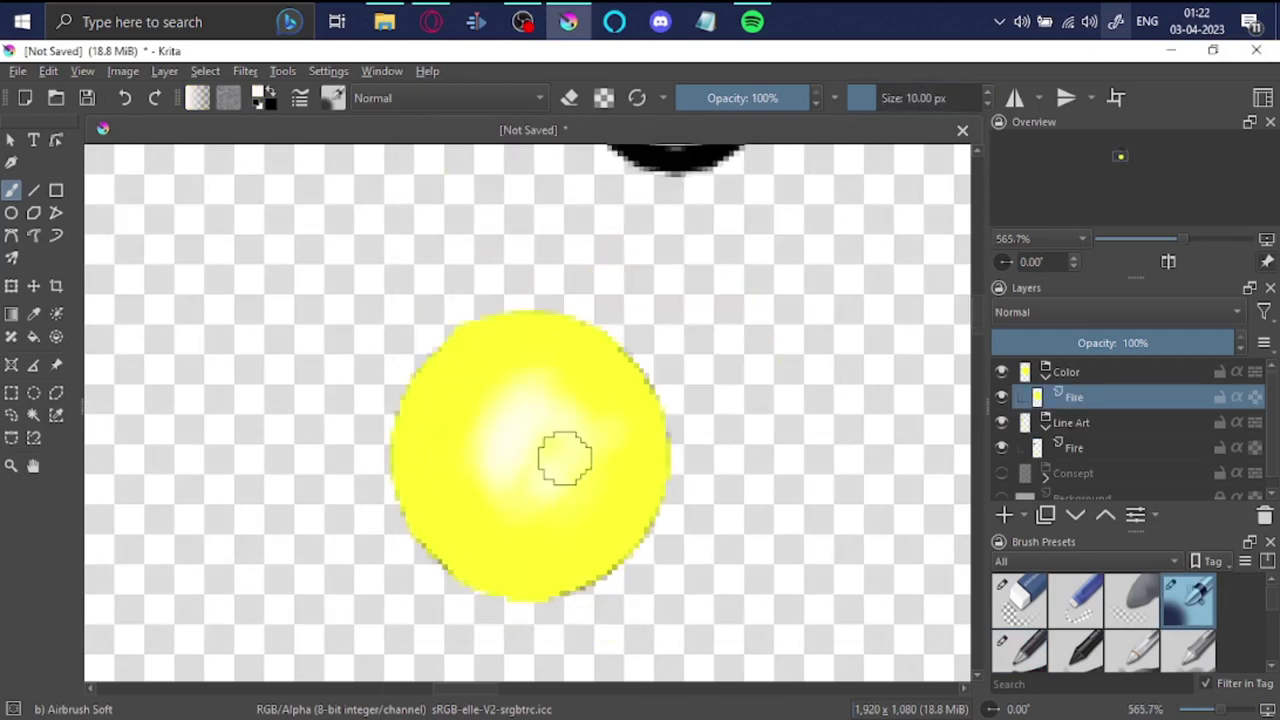
left_click_drag(803, 107, 770, 98)
key("ctrl+z")
left_click_drag(530, 470, 508, 409)
key("ctrl+z")
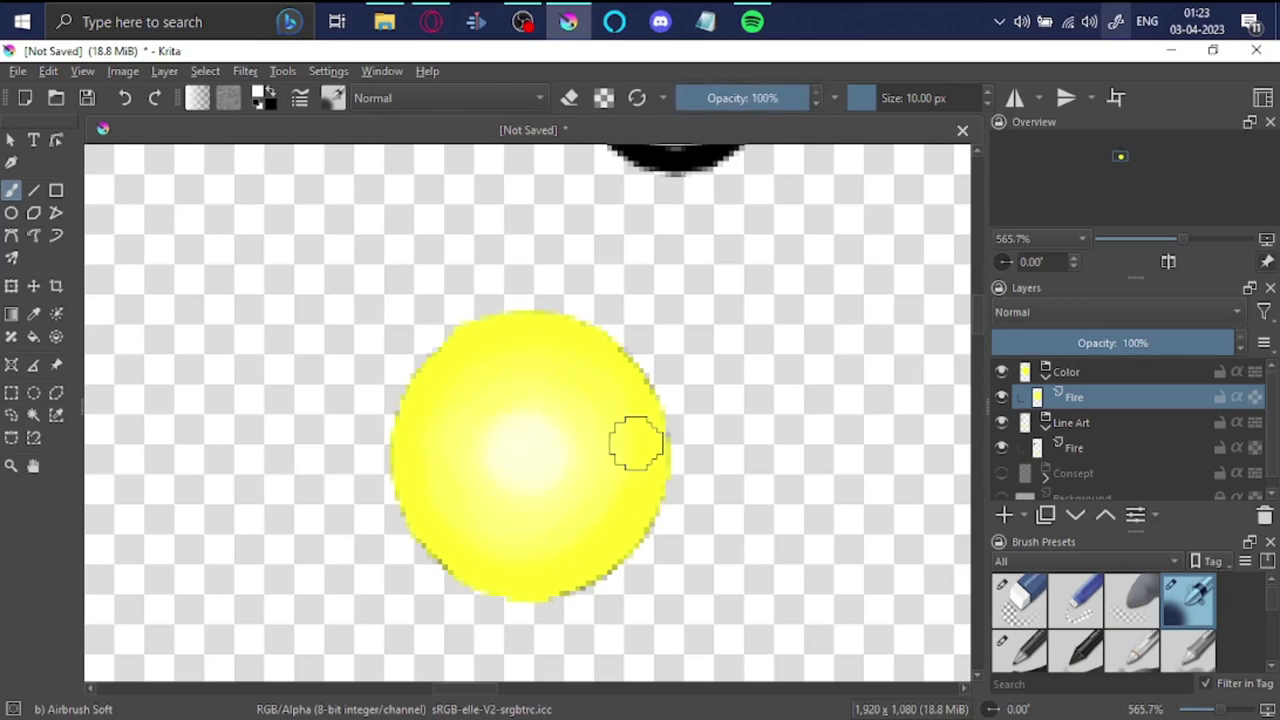
scroll(636, 443, "down", 1)
left_click_drag(752, 98, 744, 113)
scroll(535, 362, "up", 4)
Step: Clean the circle's edges with the Basic round brush shrunk to 1 pixel
left_click(333, 97)
scroll(400, 337, "up", 4)
scroll(509, 291, "down", 4)
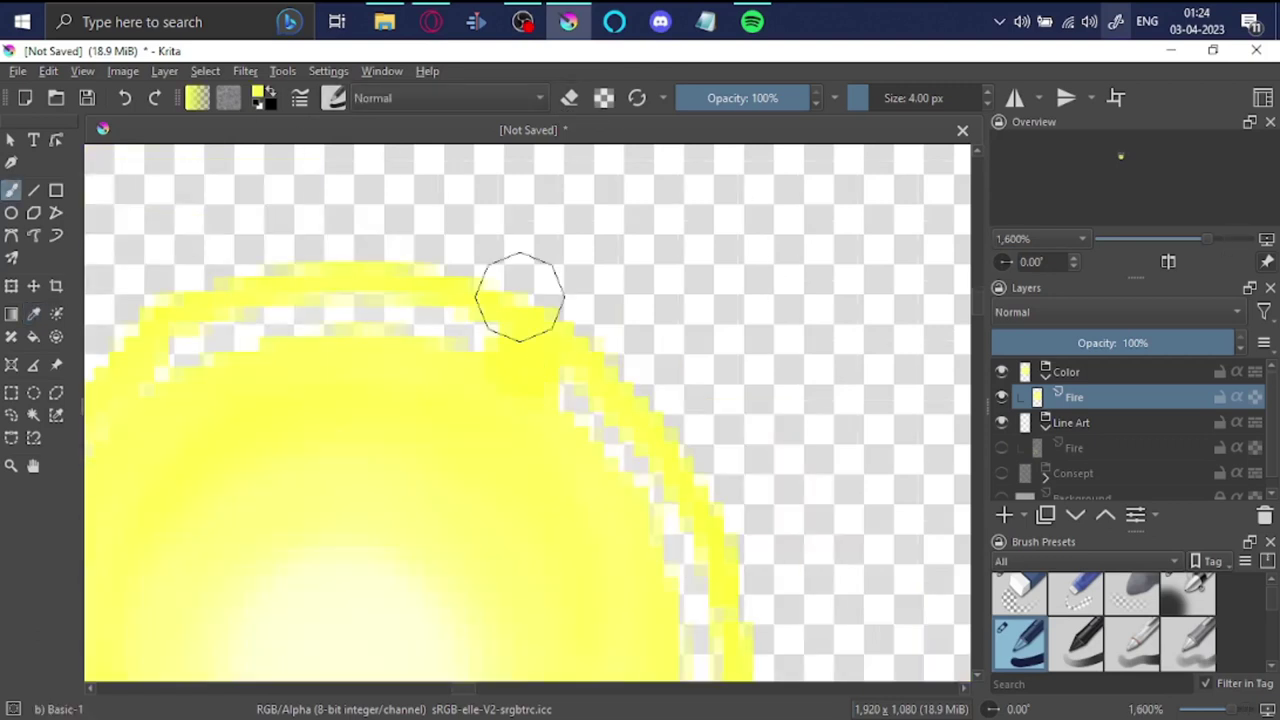
scroll(654, 546, "down", 1)
scroll(535, 505, "down", 1)
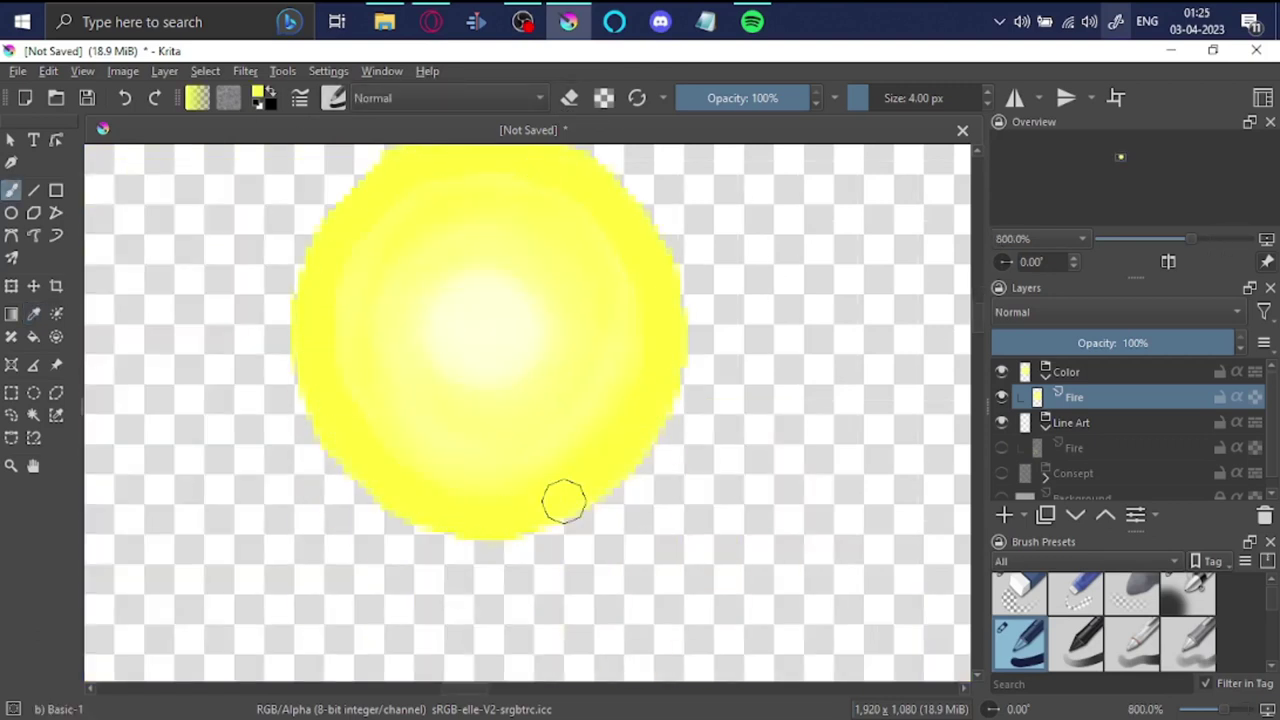
scroll(514, 465, "down", 1)
scroll(820, 466, "down", 3)
scroll(669, 443, "up", 4)
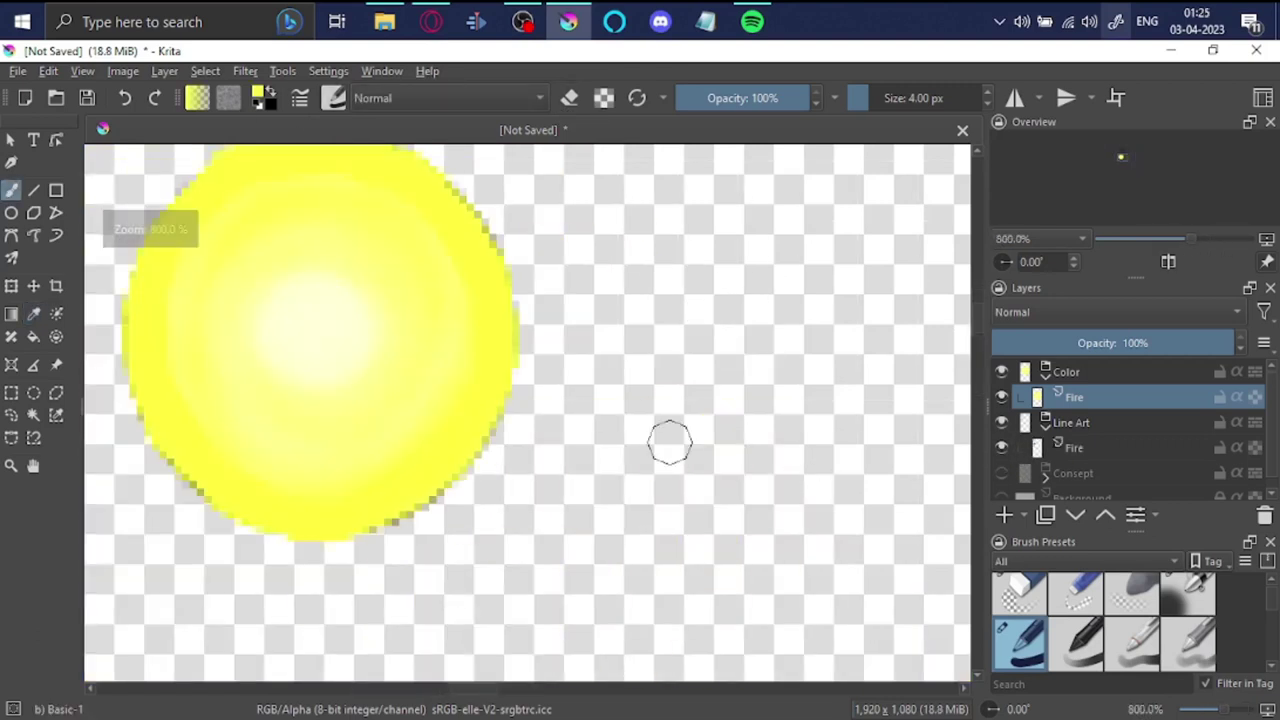
scroll(508, 360, "up", 4)
key("bracketleft")
key("bracketleft")
key("bracketleft")
scroll(583, 420, "down", 1)
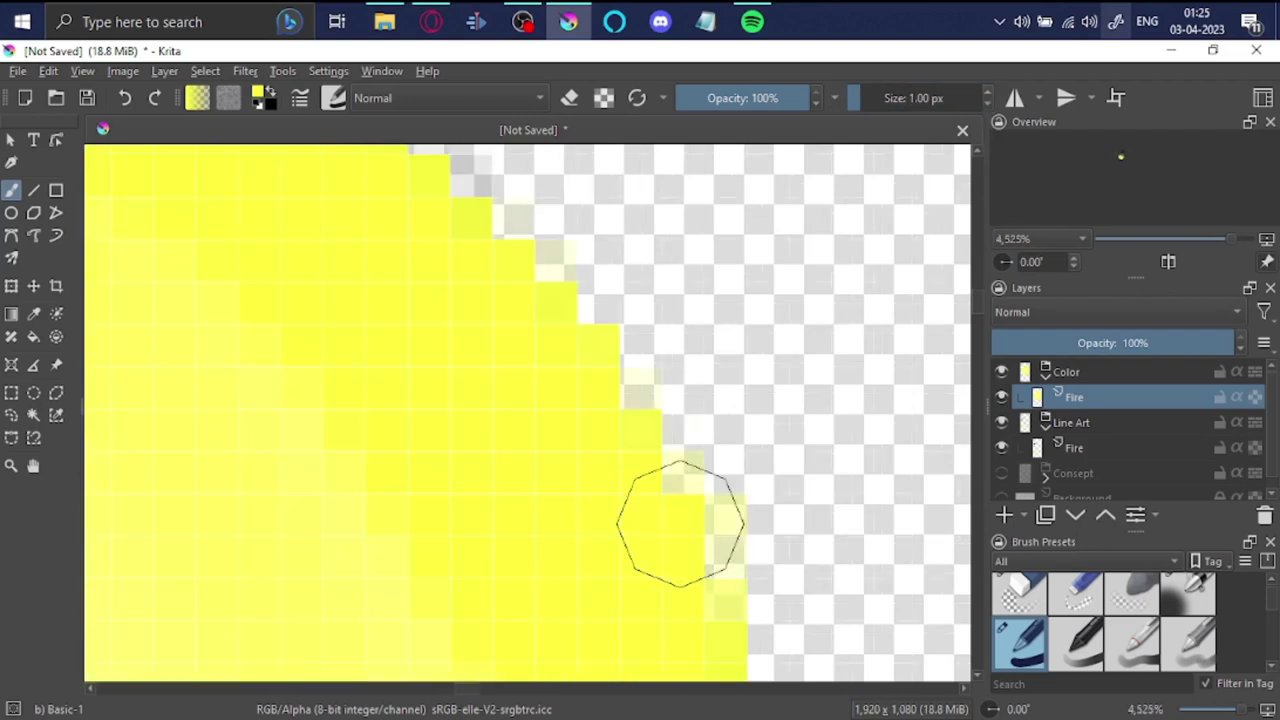
scroll(680, 523, "down", 1)
scroll(824, 458, "down", 4)
scroll(486, 329, "up", 3)
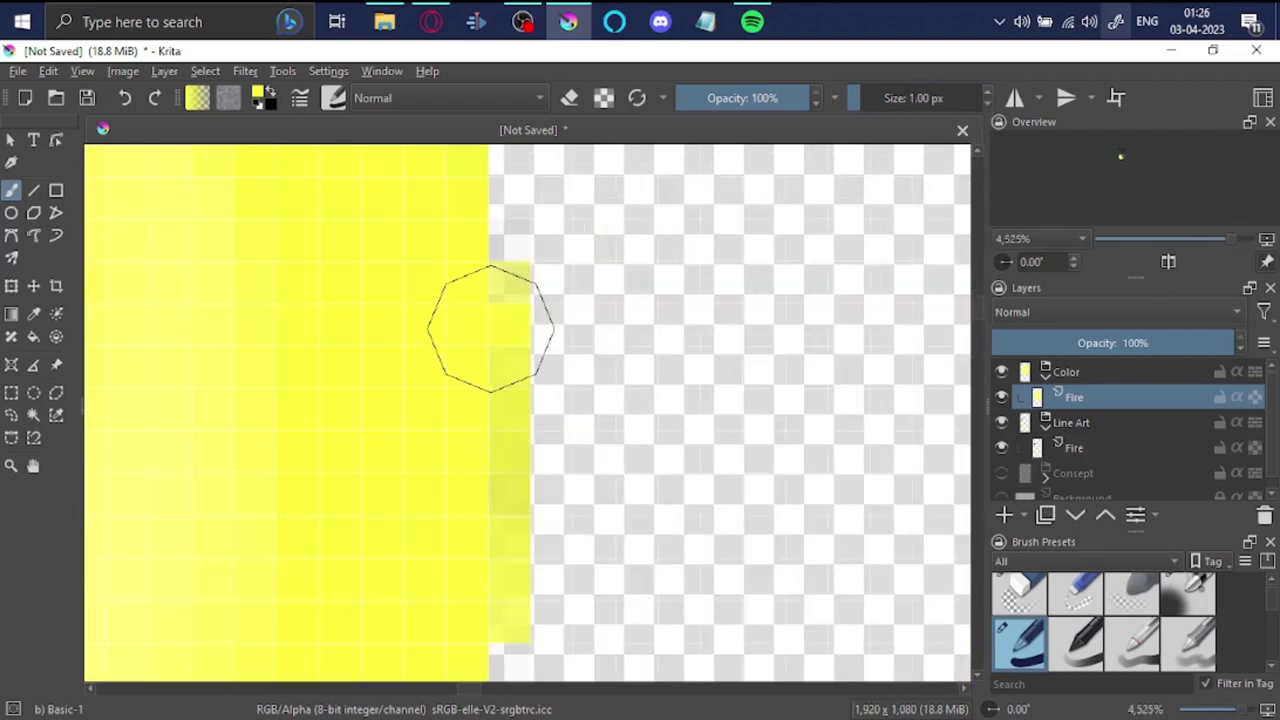
scroll(506, 354, "down", 1)
scroll(583, 406, "down", 4)
scroll(628, 350, "up", 3)
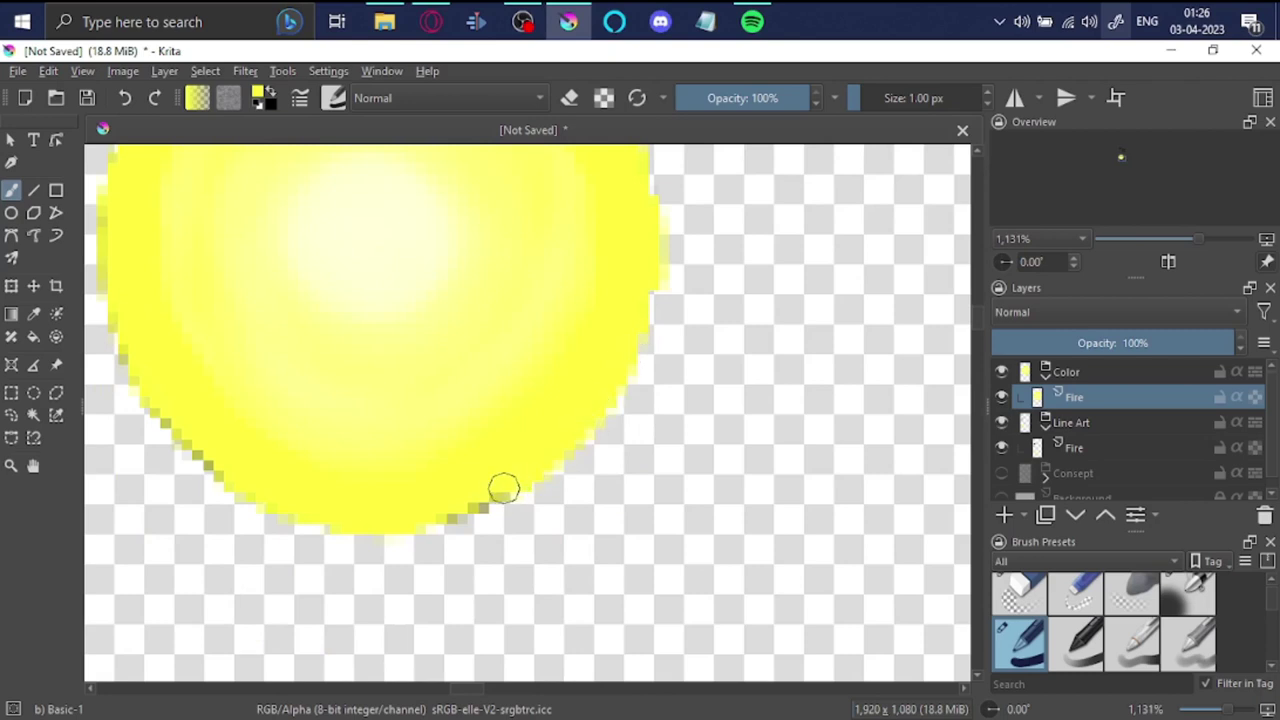
scroll(504, 488, "down", 3)
scroll(537, 414, "up", 2)
scroll(640, 603, "up", 1)
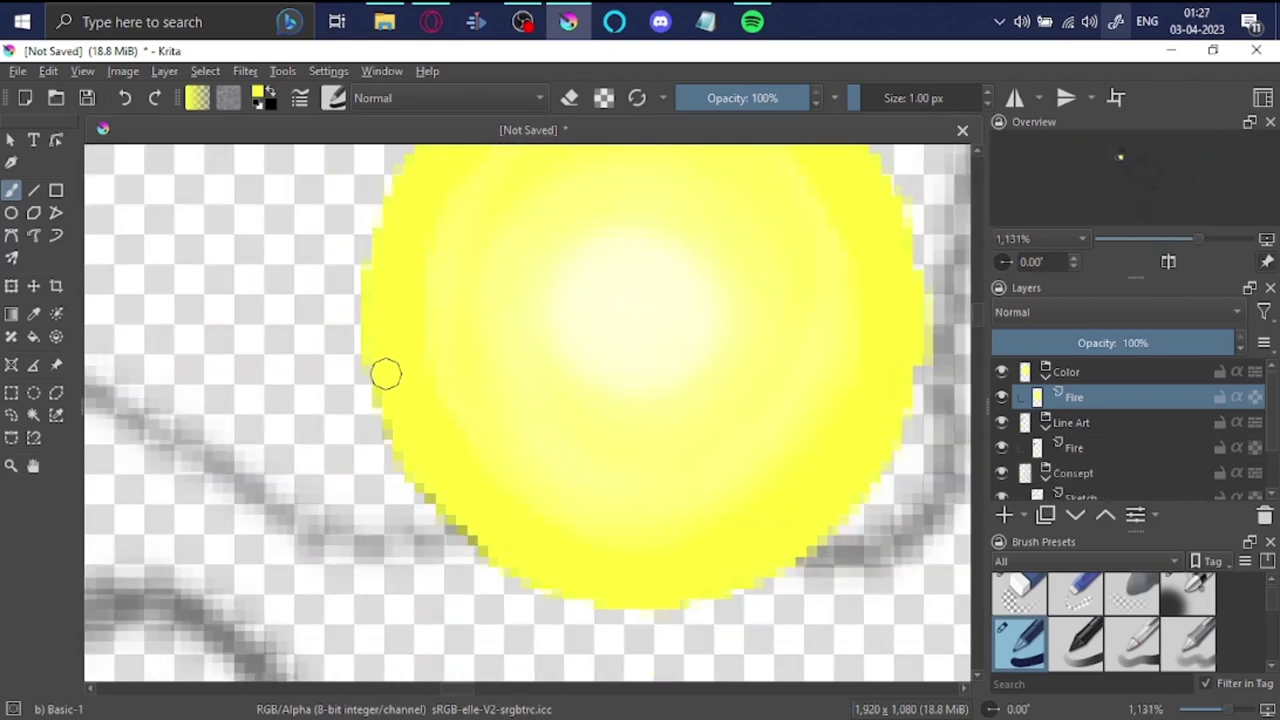
scroll(467, 530, "down", 4)
scroll(467, 530, "down", 3)
scroll(837, 471, "down", 2)
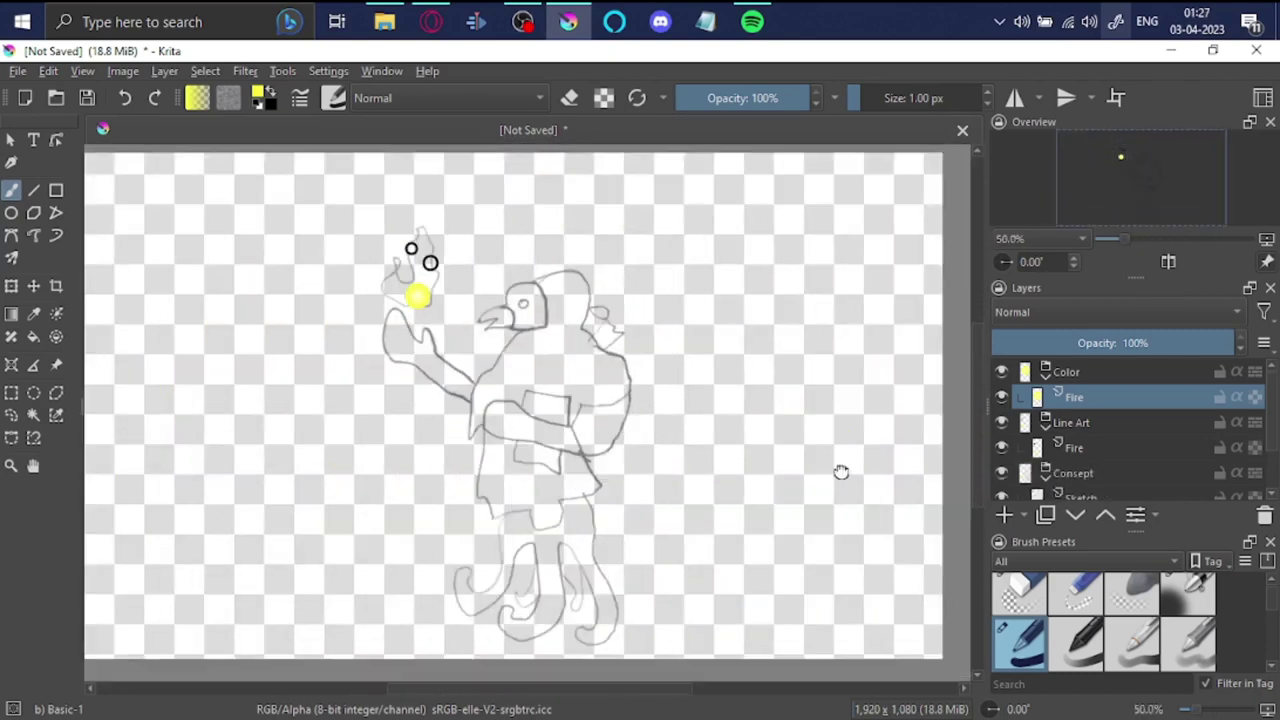
Step: Hide the Consept sketch and soften the yellow circle's edge with Airbrush Soft
left_click(1001, 473)
scroll(554, 326, "up", 5)
scroll(517, 346, "up", 1)
scroll(777, 423, "down", 4)
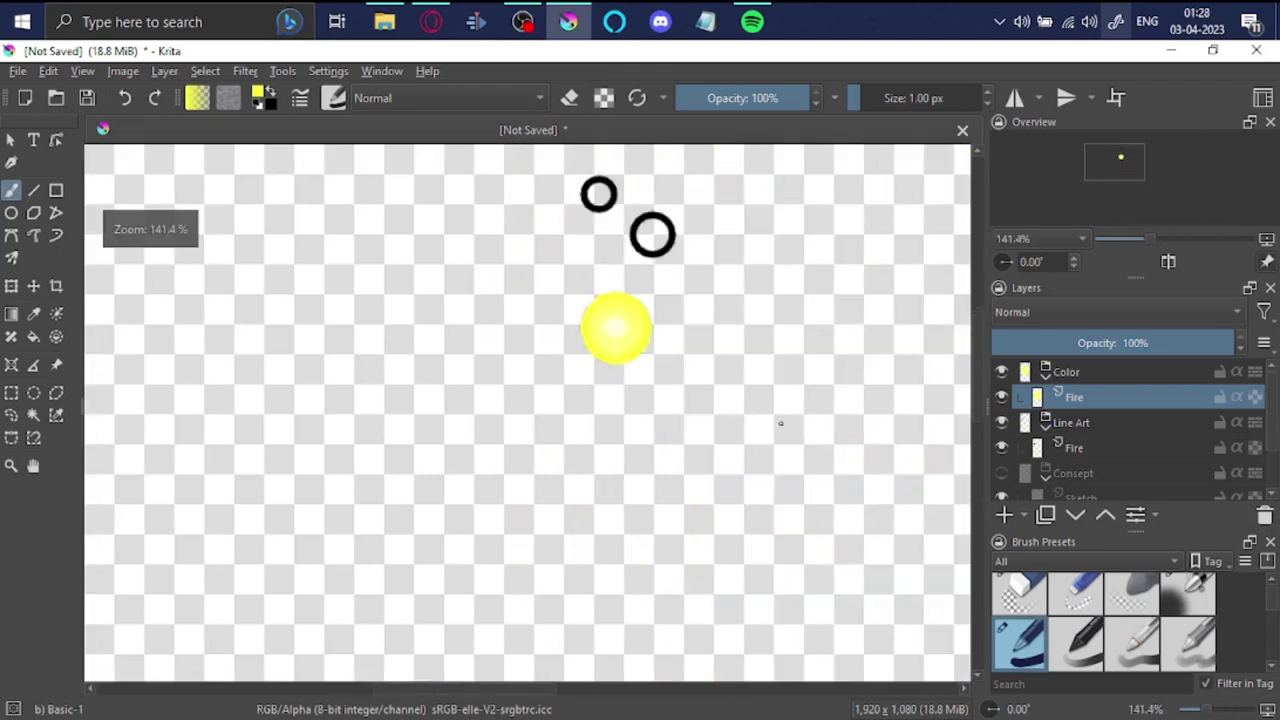
scroll(522, 316, "down", 2)
scroll(515, 280, "up", 5)
scroll(540, 354, "down", 5)
scroll(540, 360, "up", 4)
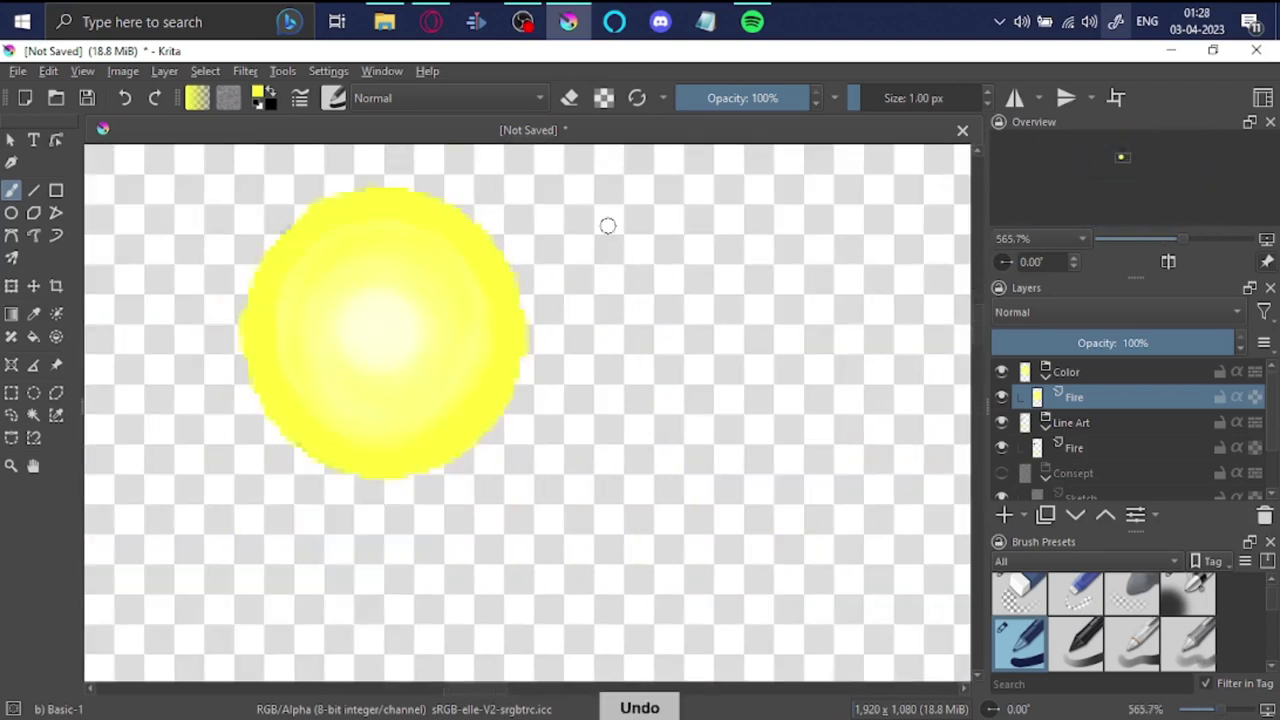
key("slash")
mouse_move(494, 335)
left_mouse_down()
mouse_move(443, 443)
mouse_move(380, 200)
mouse_move(417, 432)
left_mouse_up()
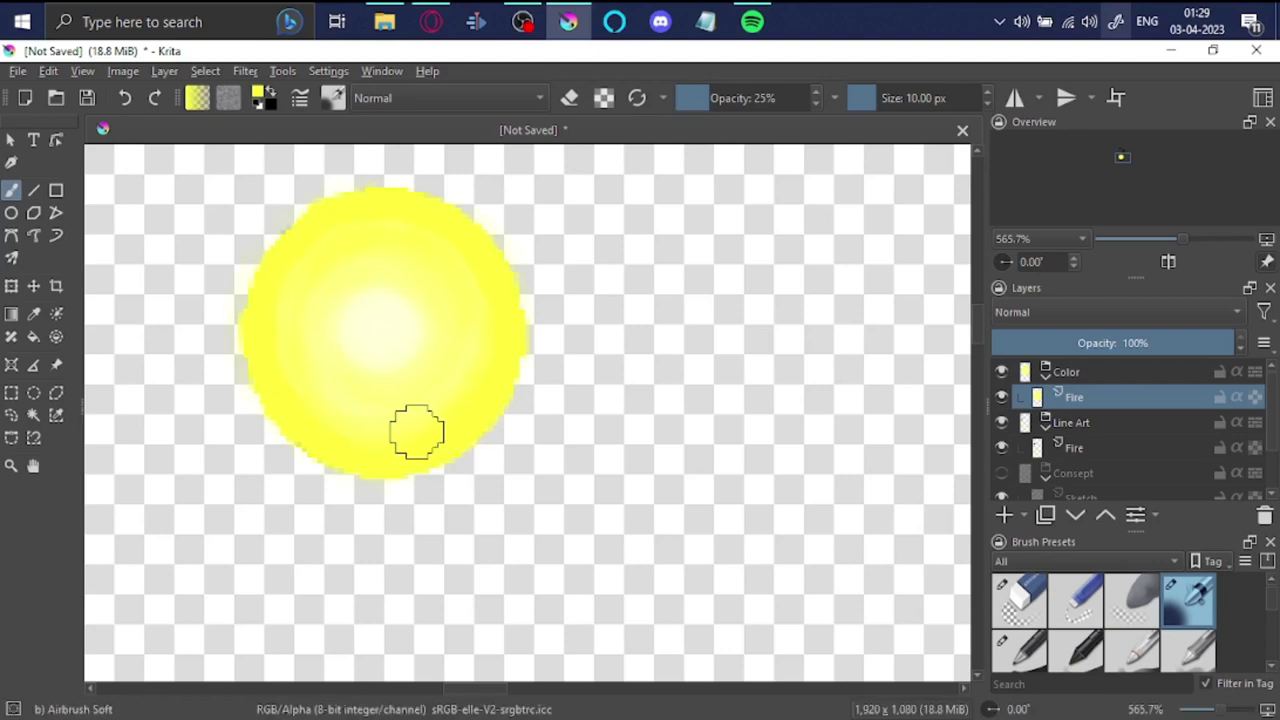
Step: Paint a pink ring on the Fire layer's line-art circle with the basic round brush
scroll(374, 398, "down", 3)
left_click(1020, 645)
left_click(258, 93)
left_click(751, 569)
left_click(1074, 447)
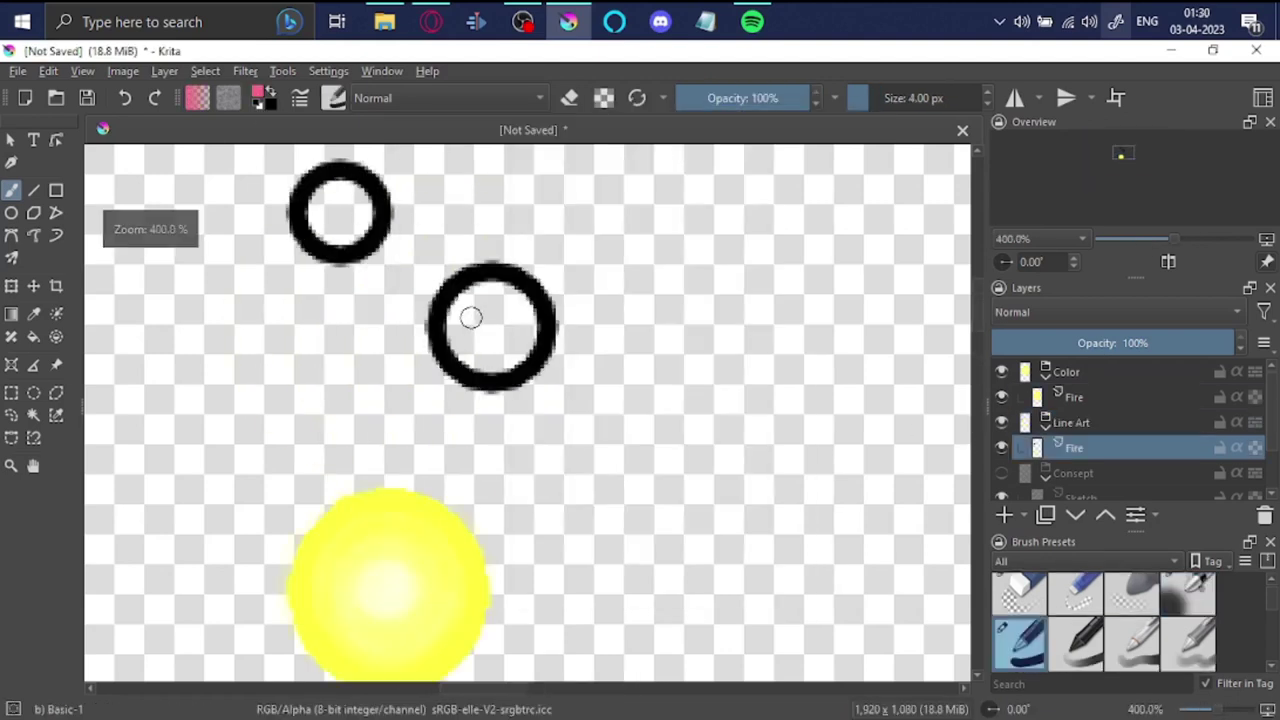
left_click_drag(540, 225, 620, 258)
Step: Shrink the brush to 1 px and zoom in on the ring's edge on the upper Fire layer
key("bracketleft")
key("bracketleft")
key("bracketleft")
key("Page_Up")
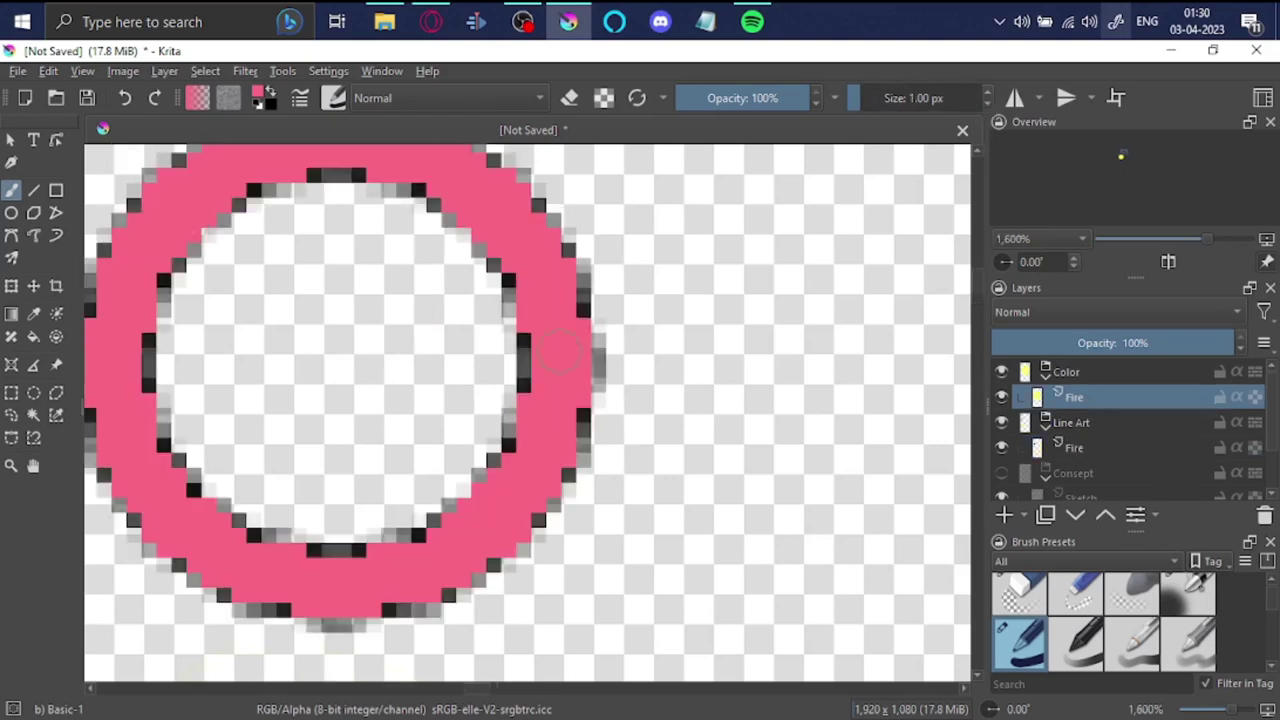
scroll(612, 350, "up", 4)
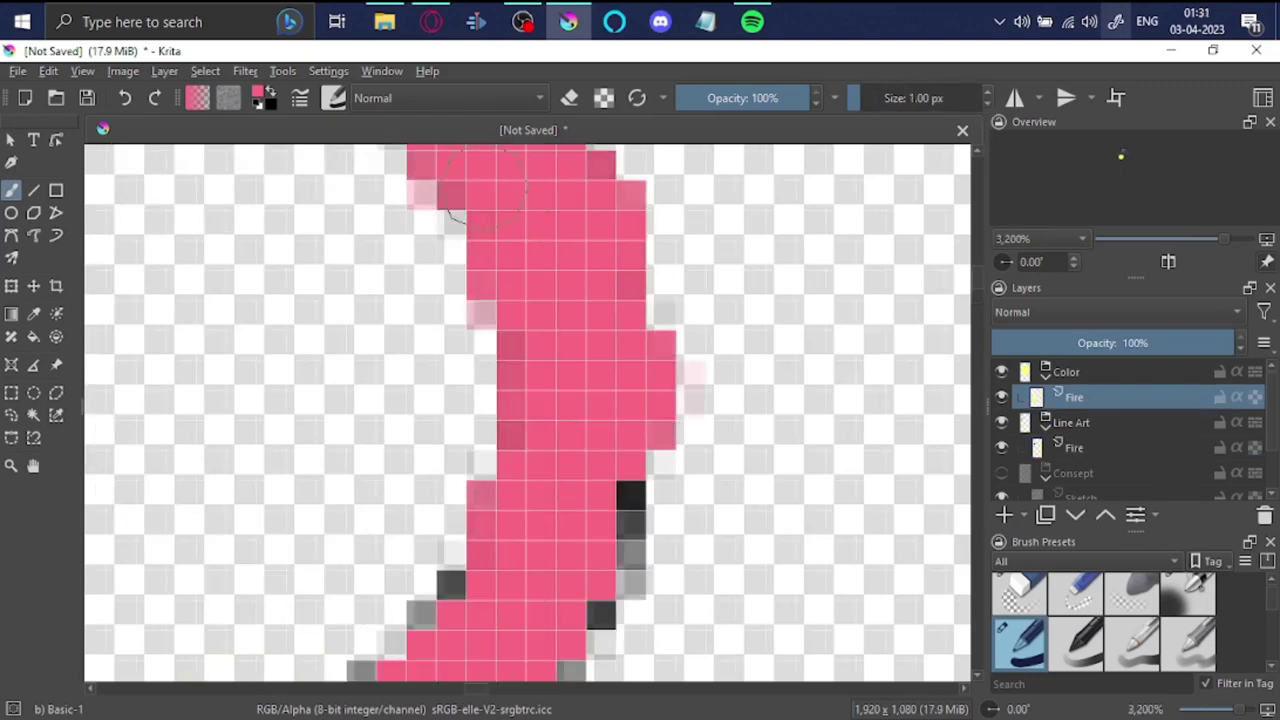
scroll(452, 215, "down", 2)
scroll(500, 586, "up", 1)
scroll(448, 462, "down", 3)
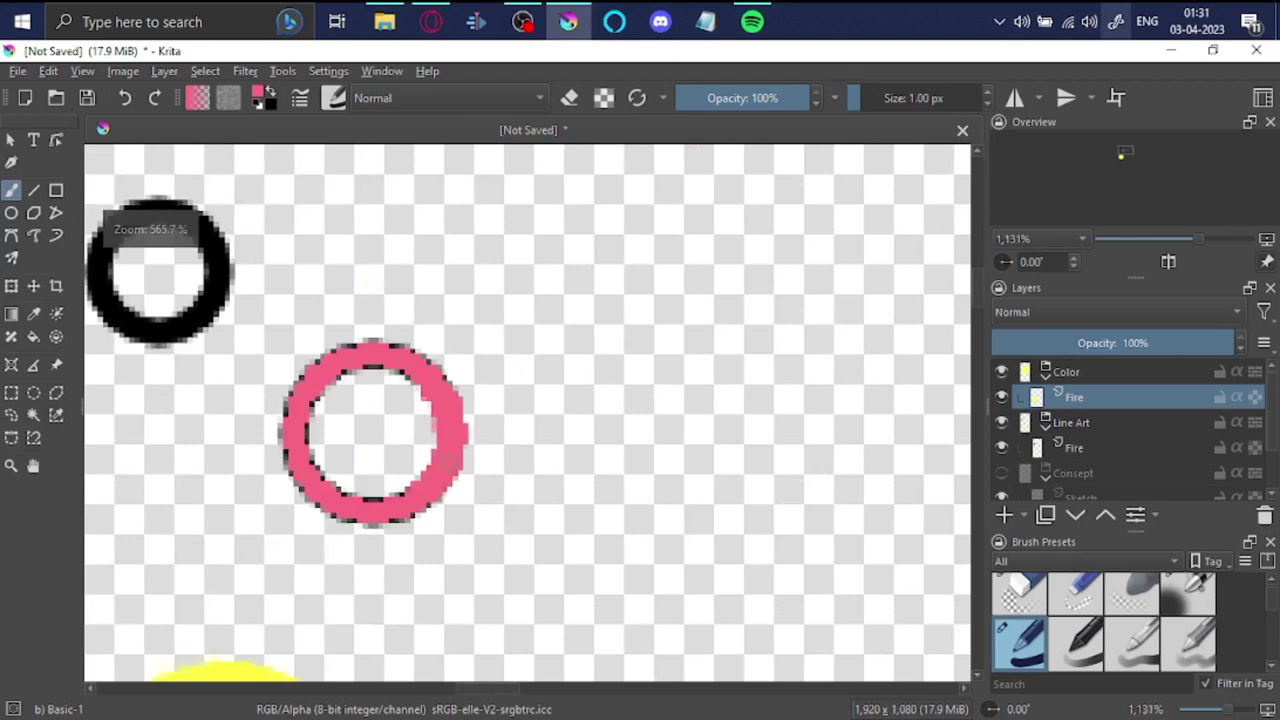
scroll(448, 462, "up", 4)
scroll(350, 635, "down", 2)
scroll(528, 515, "up", 2)
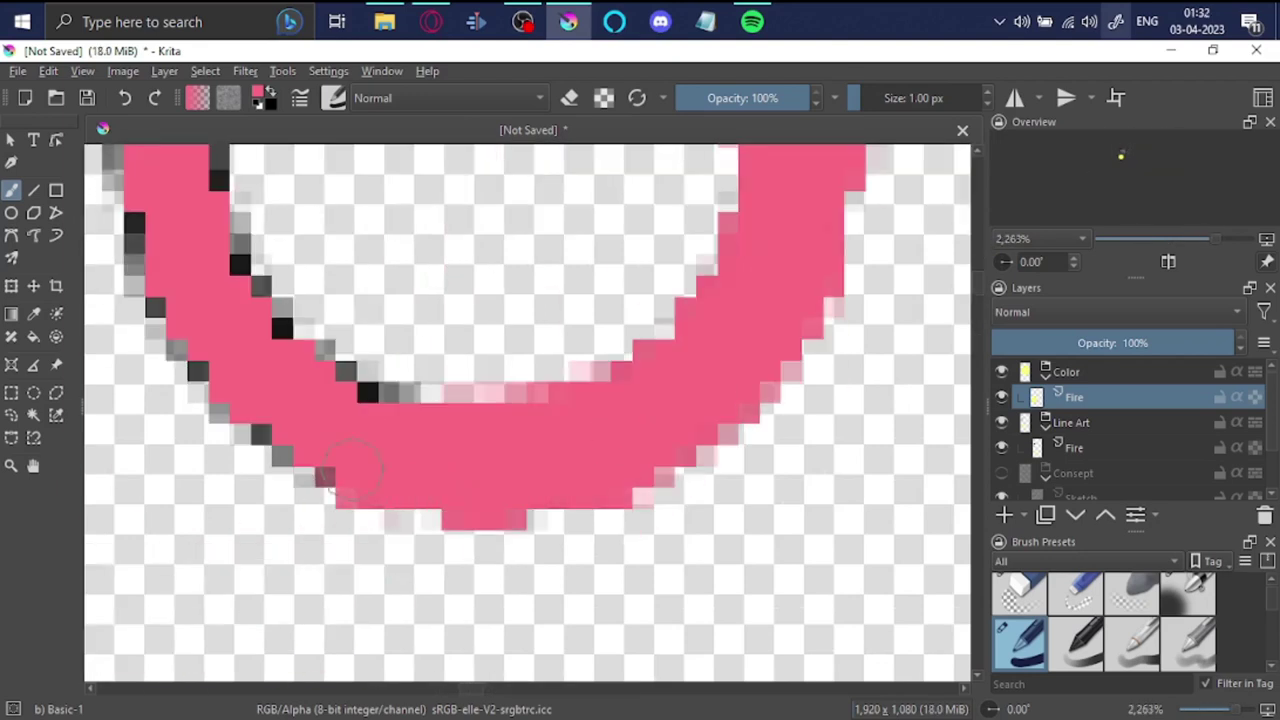
scroll(471, 471, "up", 1)
key("Page_Down")
key("Page_Up")
scroll(718, 537, "down", 4)
scroll(634, 470, "up", 3)
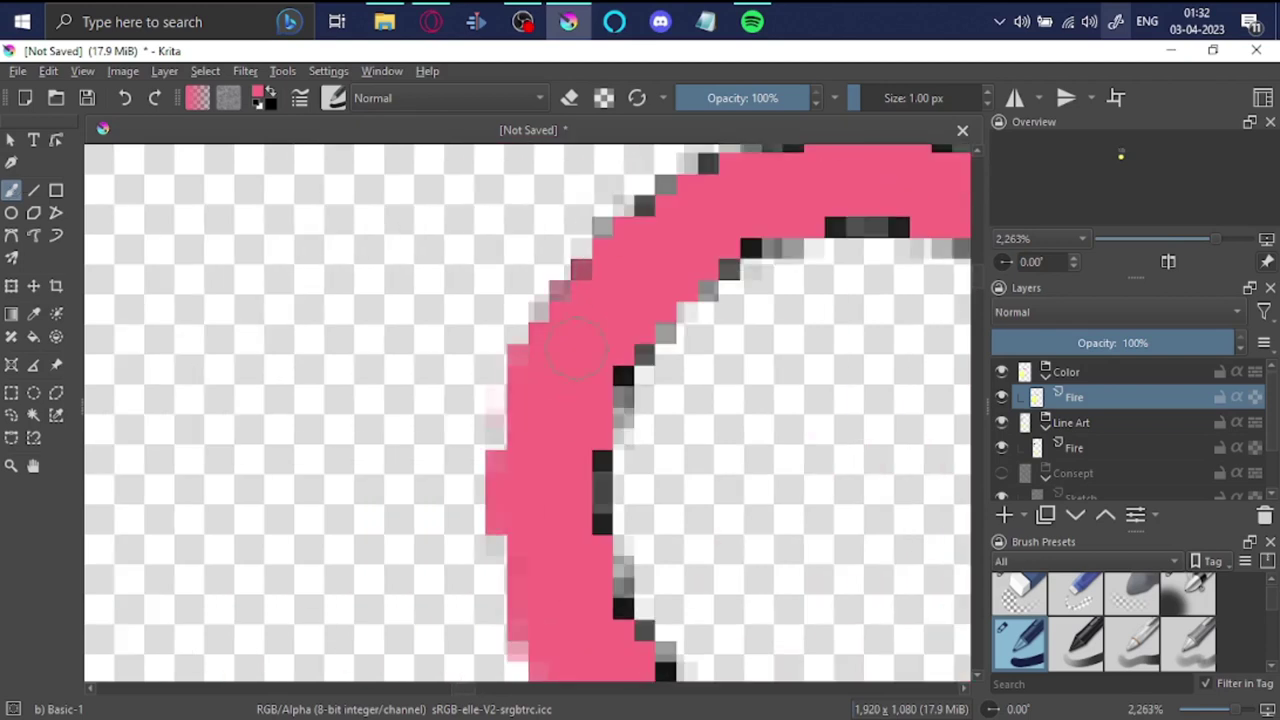
scroll(575, 347, "down", 3)
scroll(590, 345, "up", 3)
Step: Fill the ring's hole with solid pink using the soft airbrush
key("slash")
scroll(560, 484, "down", 3)
mouse_move(571, 420)
left_mouse_down()
mouse_move(540, 500)
mouse_move(571, 480)
left_mouse_up()
scroll(560, 470, "down", 3)
scroll(720, 460, "up", 4)
Step: Airbrush a soft white glow across the pink disc, leaving opacity at 47%
key("o")
key("o")
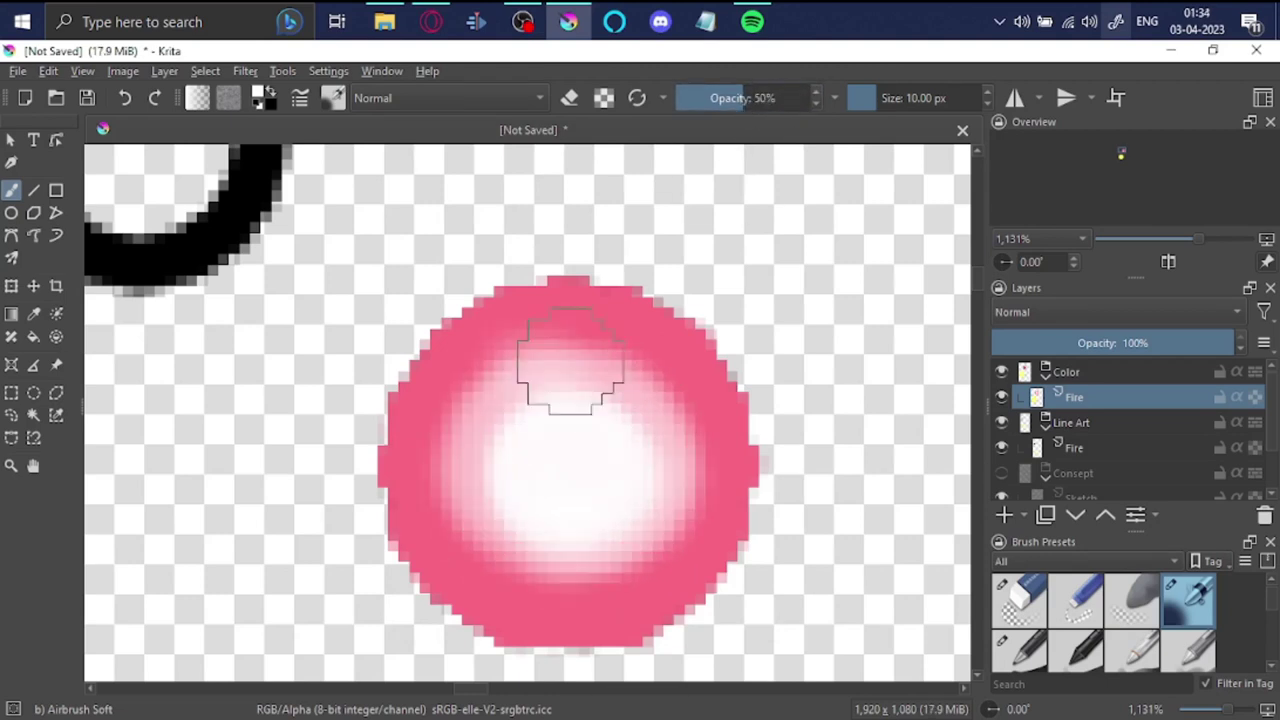
left_click_drag(570, 360, 600, 480)
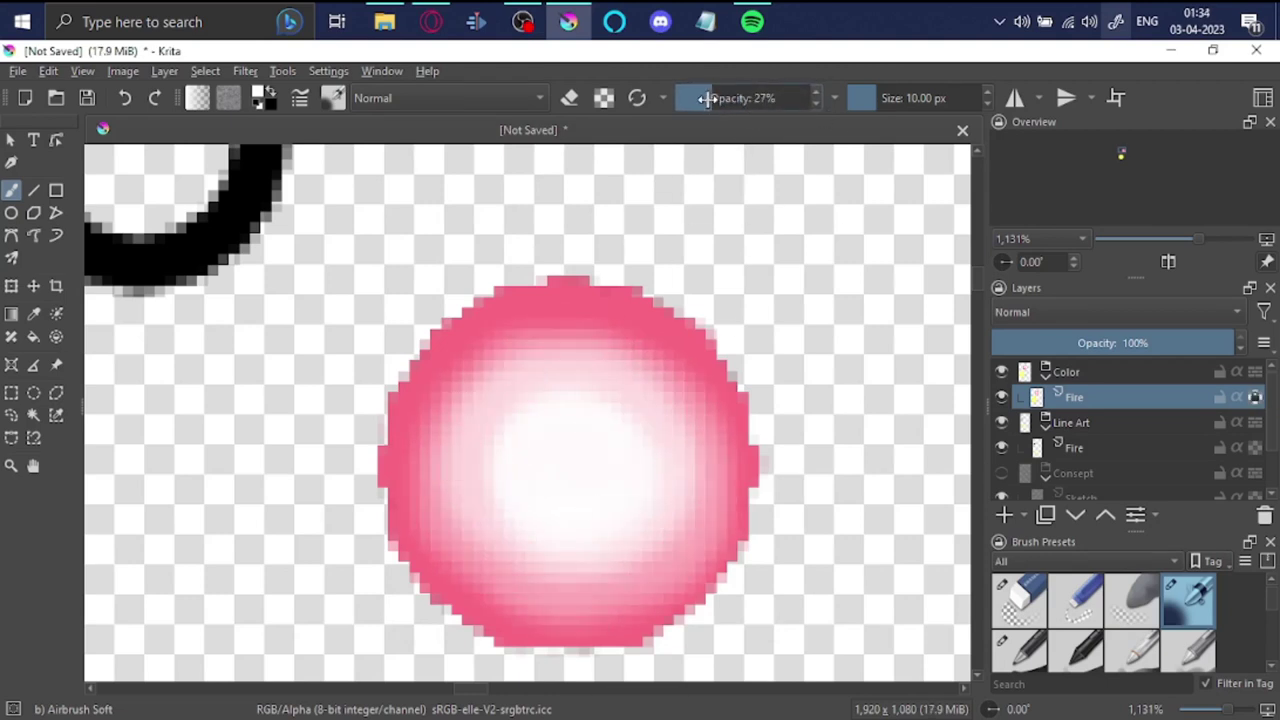
left_click_drag(470, 380, 414, 400)
scroll(654, 403, "down", 5)
scroll(654, 403, "up", 6)
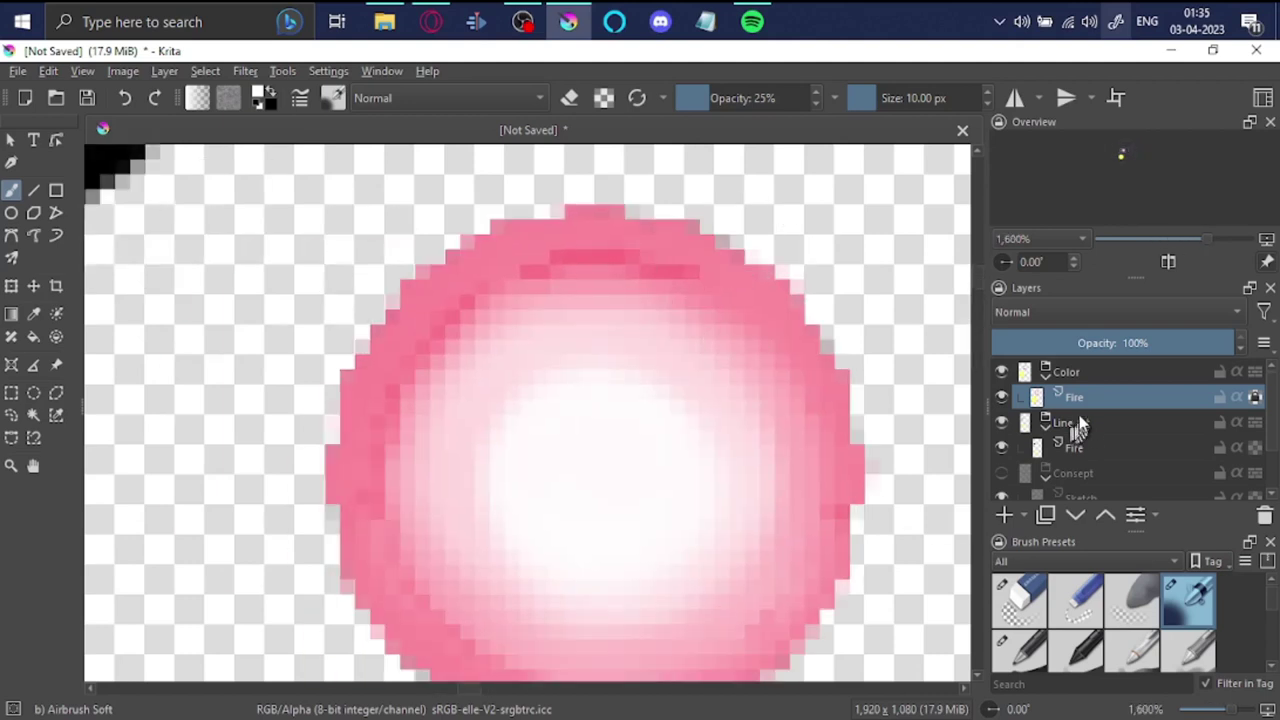
scroll(700, 430, "down", 2)
Step: Recolour the grey ring blue on the lower Fire layer and erase its dark outline
scroll(571, 507, "down", 8)
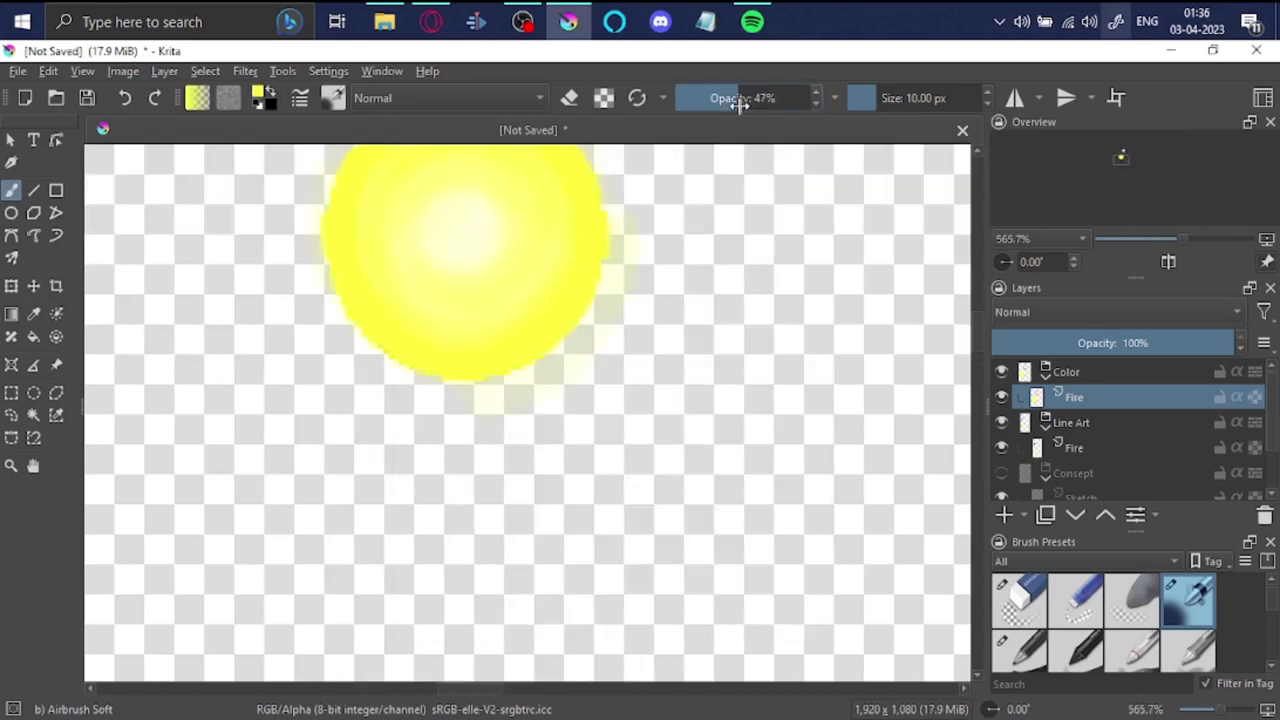
scroll(466, 467, "down", 2)
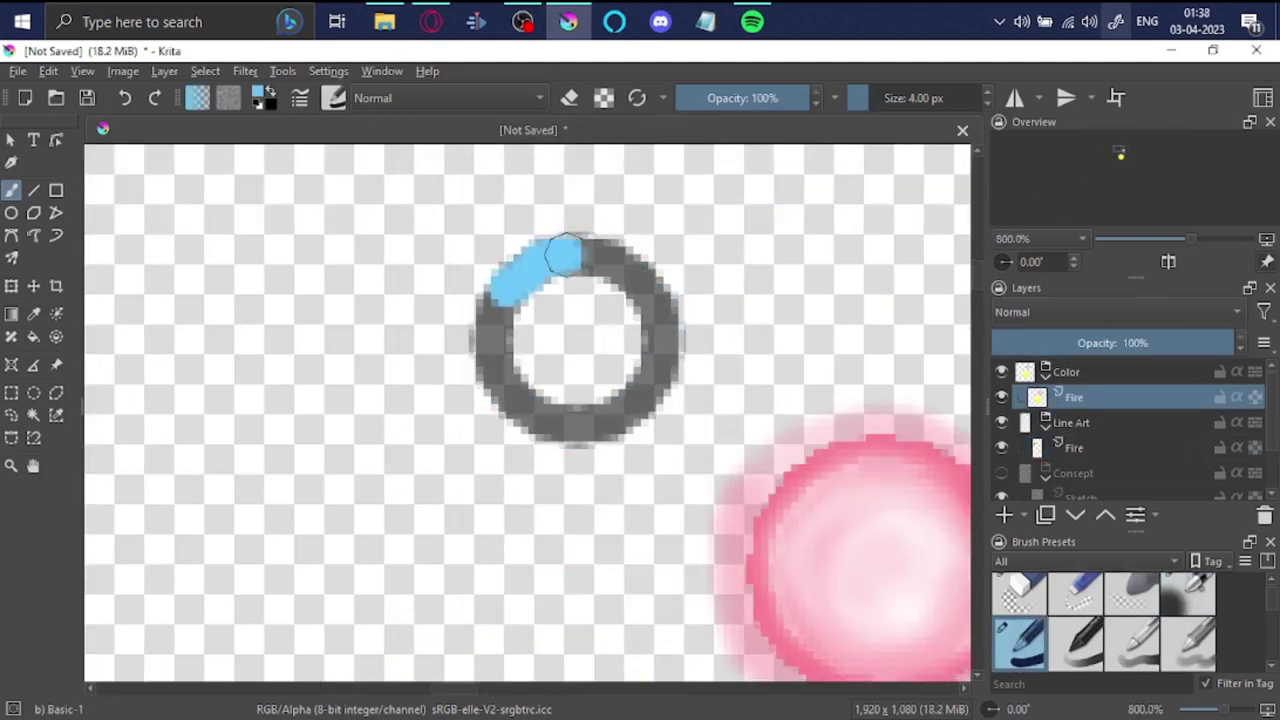
left_click(1074, 447)
left_click(33, 337)
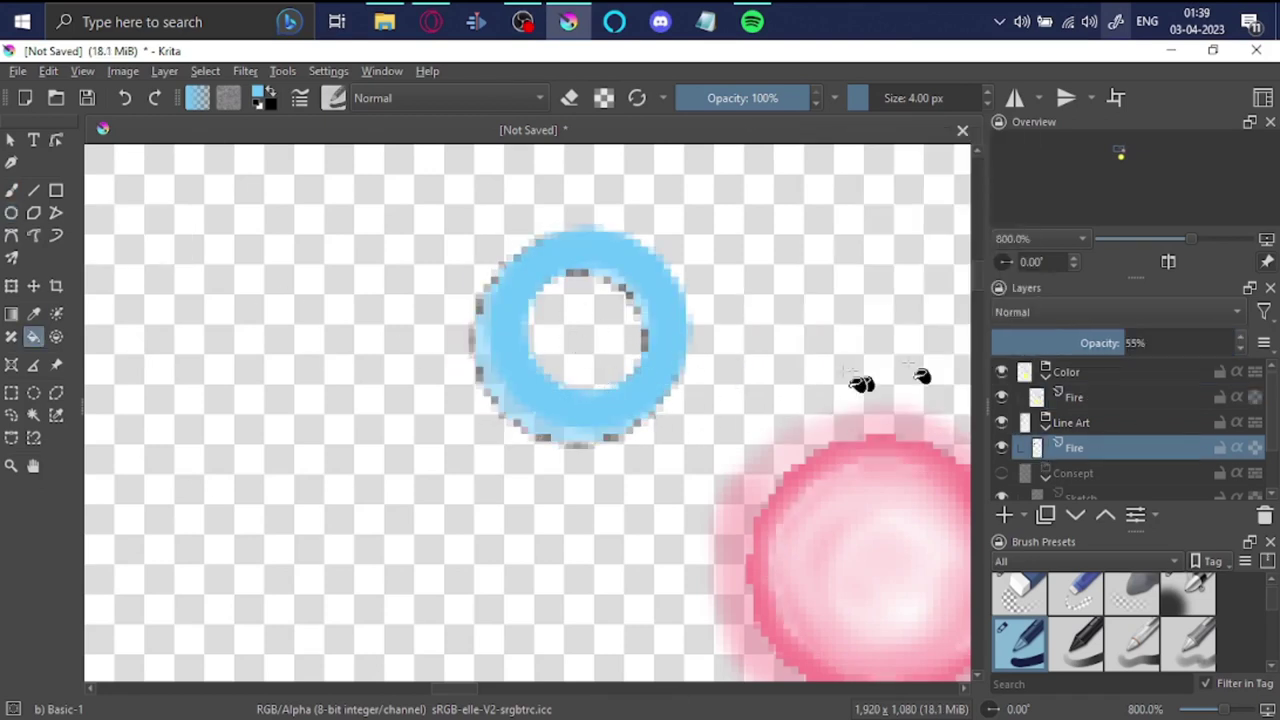
left_click(1020, 598)
mouse_move(614, 451)
left_mouse_down()
mouse_move(471, 266)
mouse_move(560, 290)
left_mouse_up()
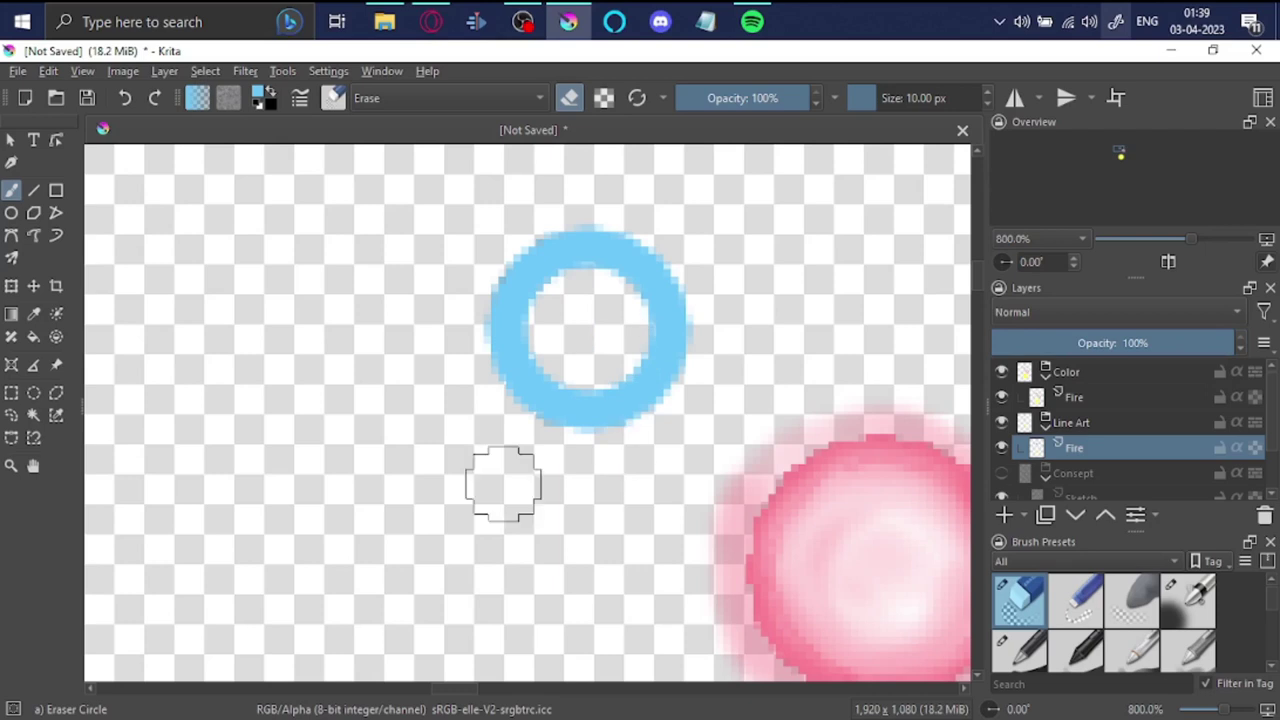
Step: Paint the ring's hole solid blue on the upper Fire layer
left_click(1074, 397)
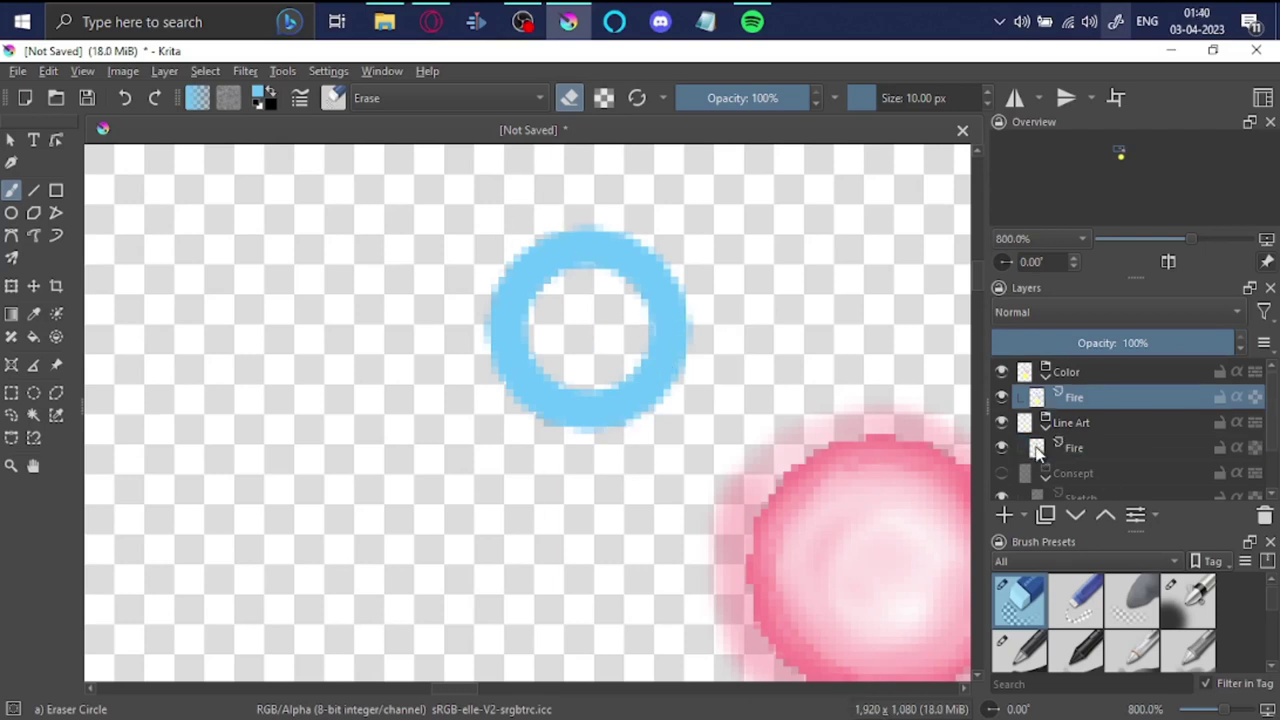
scroll(613, 316, "up", 2)
key("/")
left_click_drag(606, 391, 537, 260)
key("/")
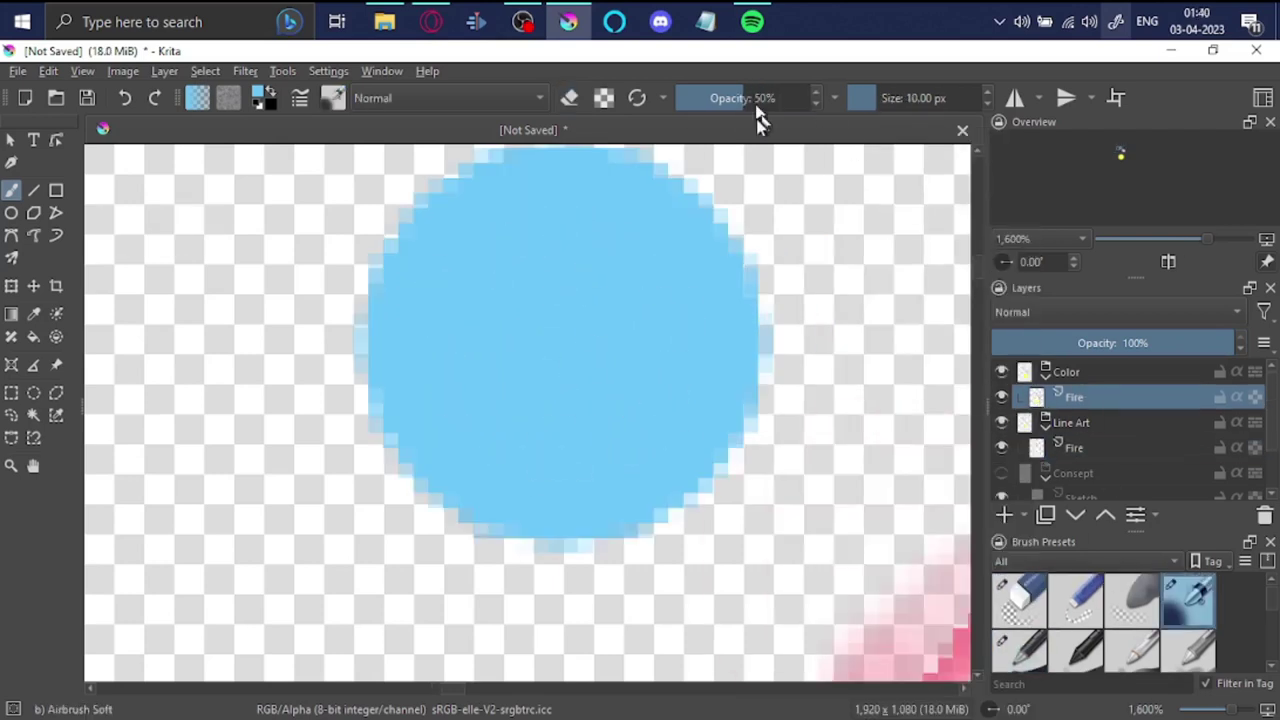
key("ctrl+z")
key("ctrl+shift+z")
Step: Airbrush a lighter centre and a soft blue halo at 50% opacity
left_click_drag(635, 437, 560, 330)
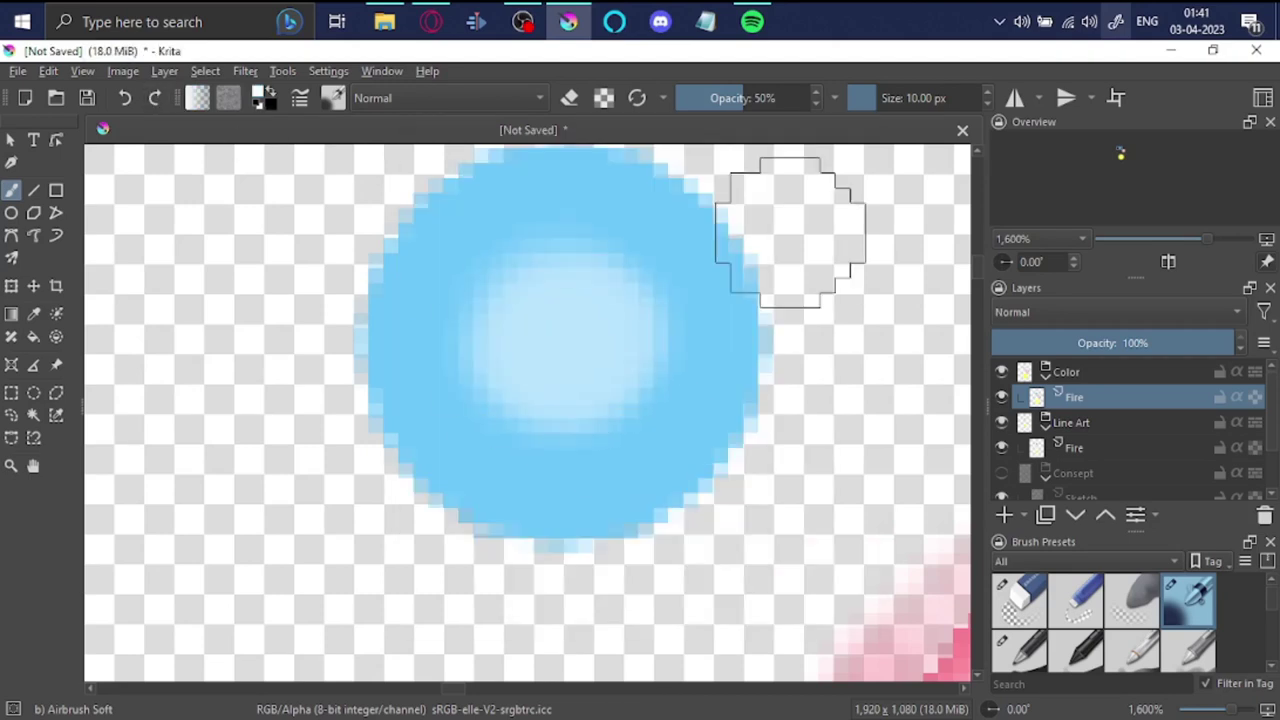
key("i")
key("i")
key("o")
key("o")
scroll(560, 330, "down", 1)
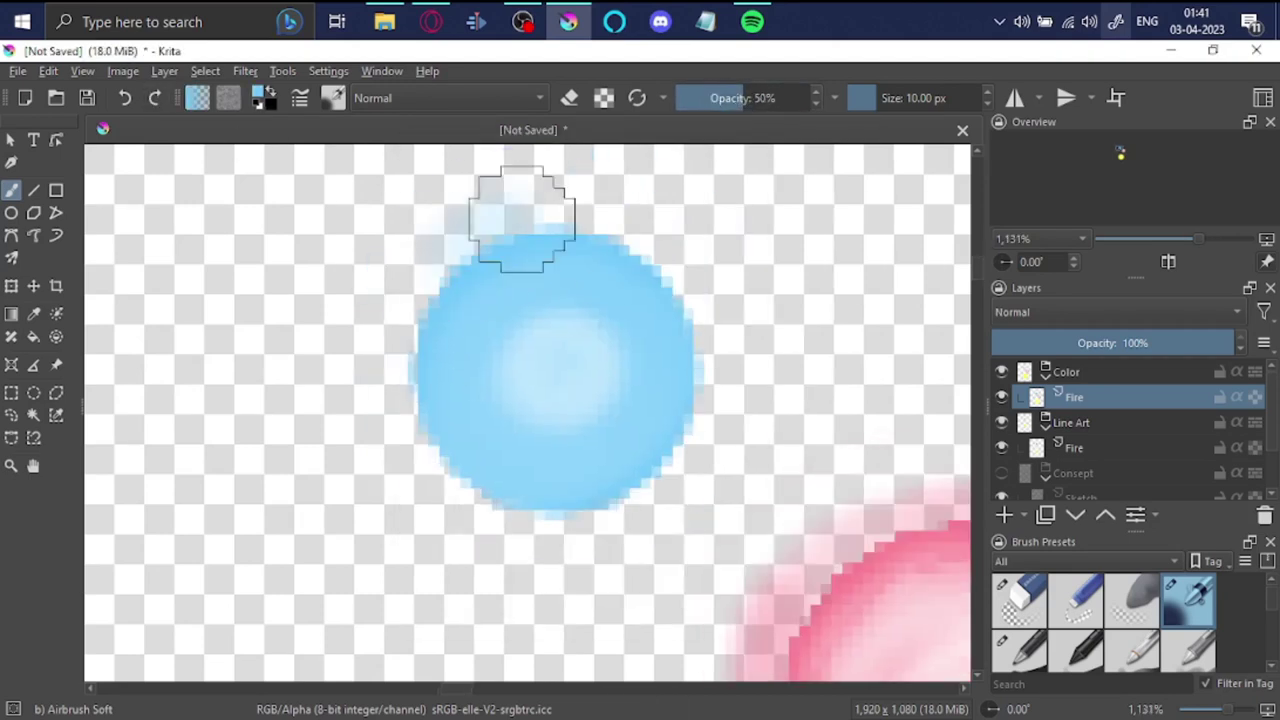
left_click_drag(514, 223, 638, 313)
scroll(638, 313, "down", 8)
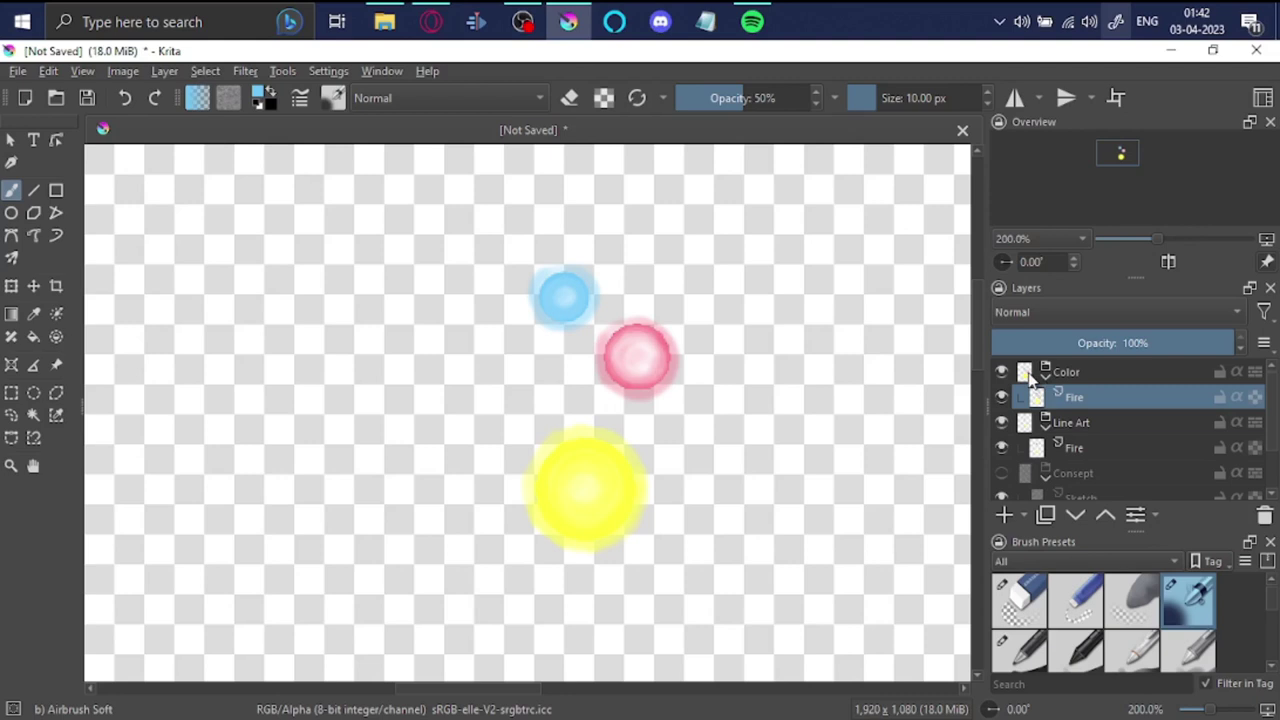
Step: Collapse the Color group, show Consept, and rename both Fire layers to Magic
left_click(1045, 378)
left_click(1001, 447)
scroll(734, 466, "down", 2)
key("Page_Up")
key("F3")
type("Magic")
key("Return")
key("F3")
type("Magic")
key("Return")
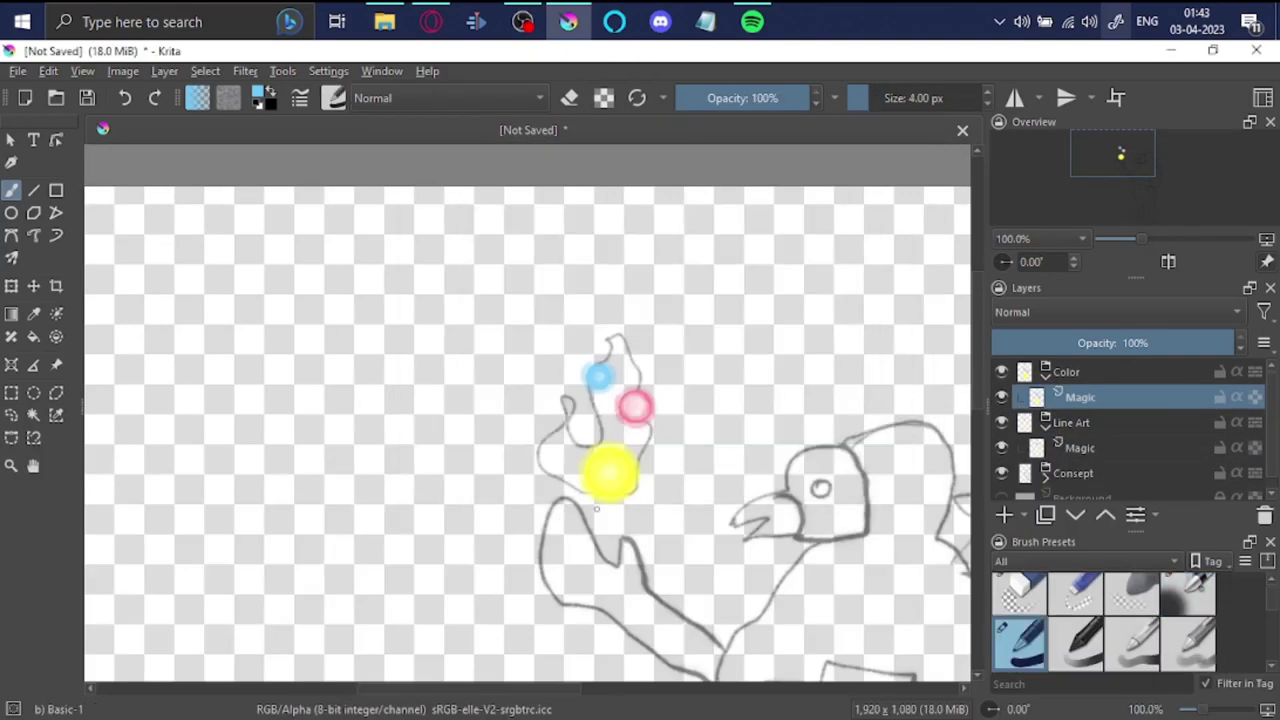
Step: Move the Line Art group below Consept in the layer stack
scroll(585, 465, "up", 2)
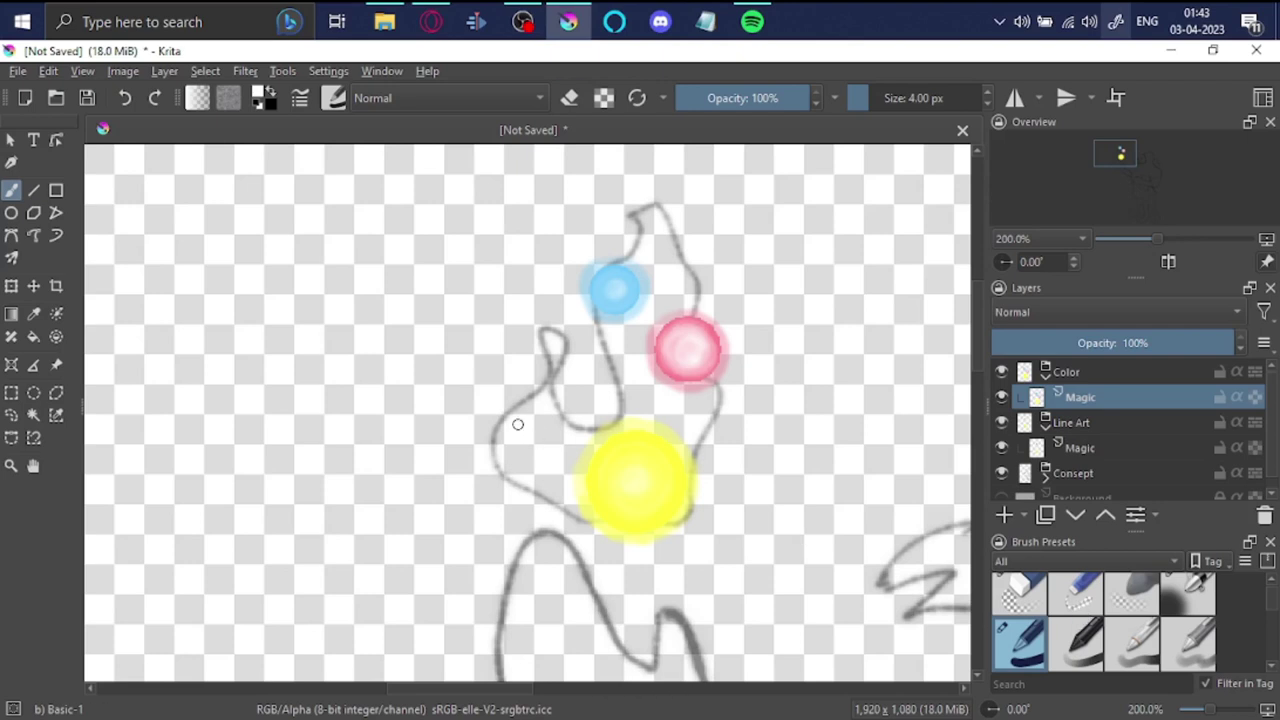
scroll(1190, 620, "down", 1)
scroll(1190, 620, "down", 1)
scroll(1190, 620, "down", 1)
scroll(1190, 620, "down", 1)
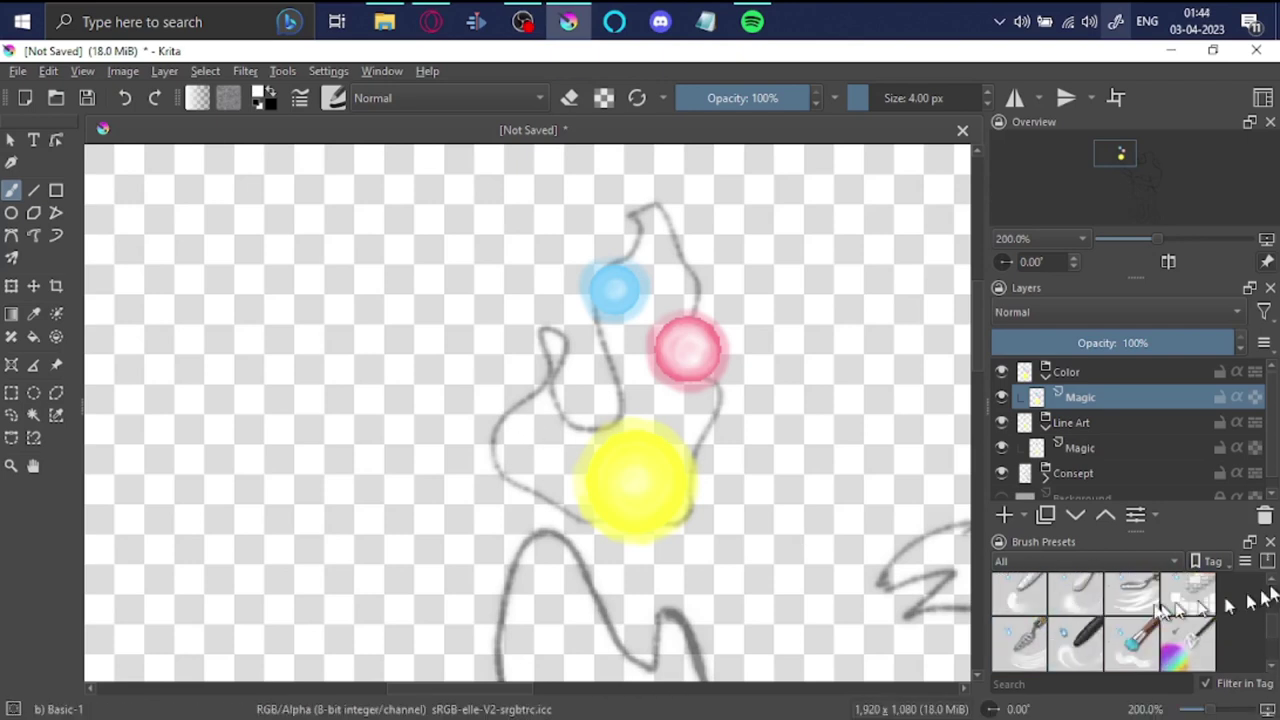
scroll(1190, 620, "up", 2)
scroll(1190, 620, "up", 2)
scroll(1190, 620, "up", 2)
scroll(1190, 620, "up", 1)
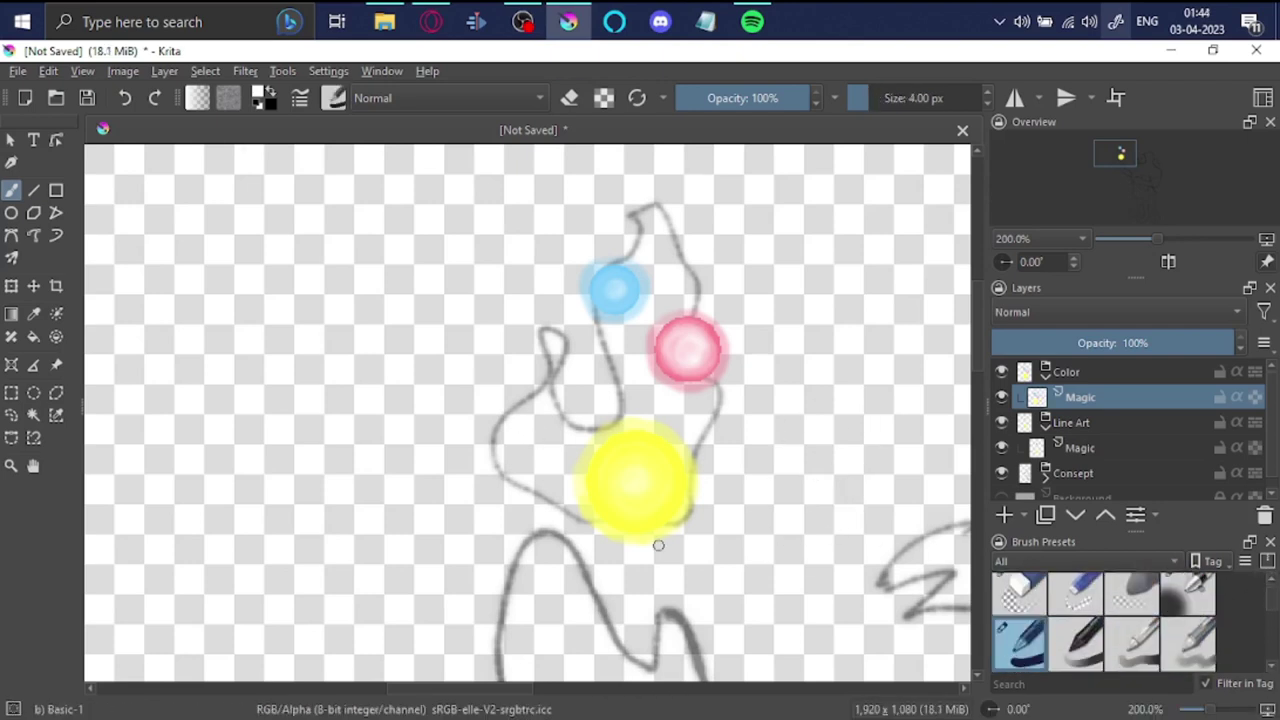
scroll(658, 545, "up", 3)
left_click_drag(780, 98, 735, 98)
left_click_drag(1071, 422, 1071, 372)
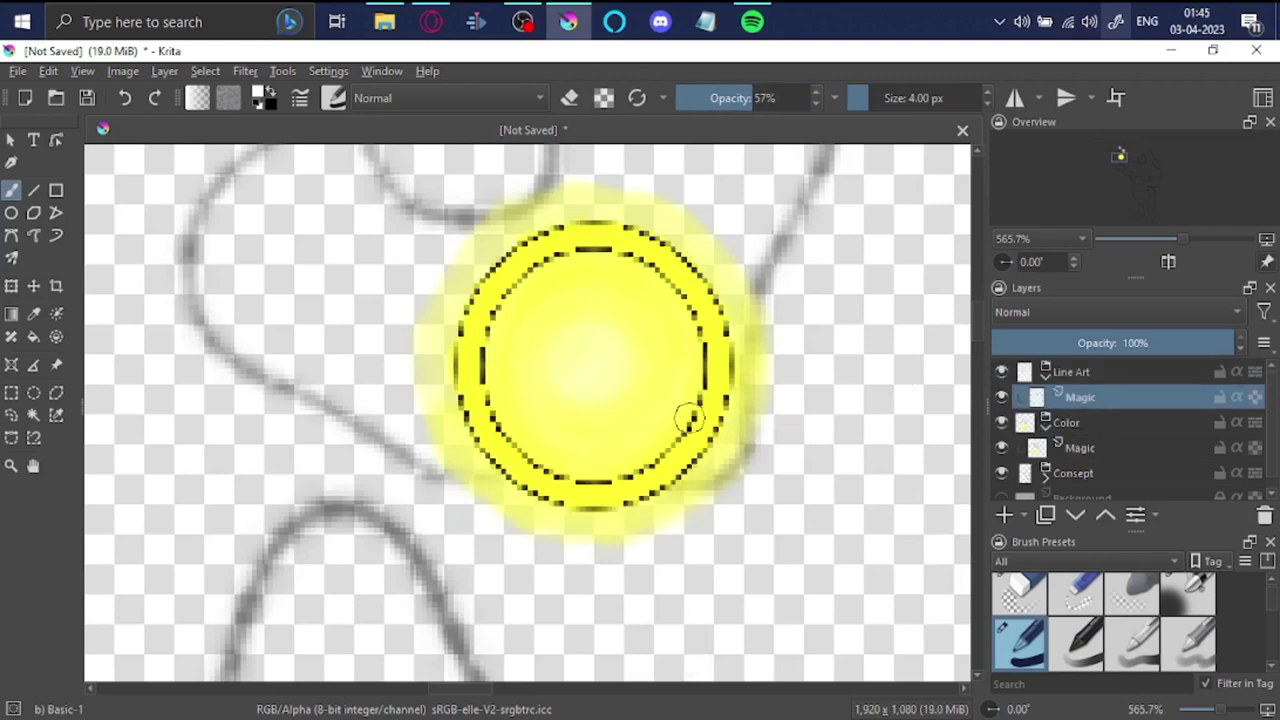
key("e")
scroll(550, 443, "down", 3)
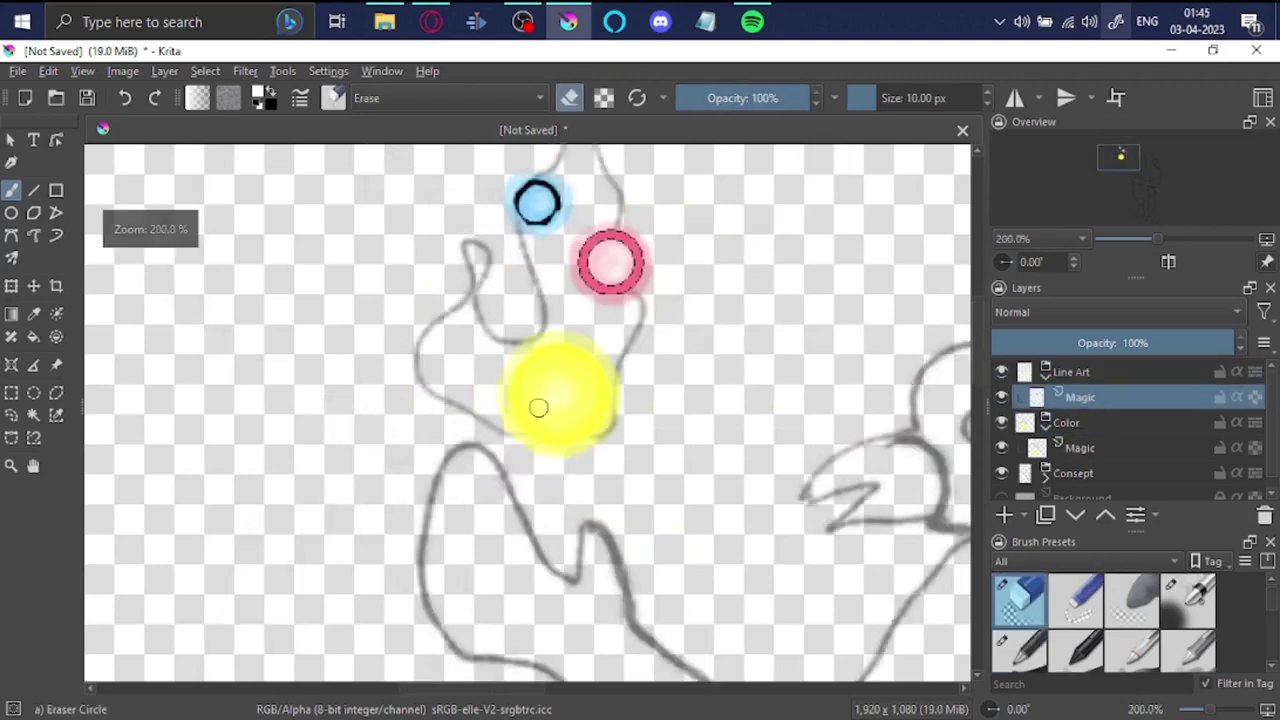
mouse_move(1069, 373)
left_mouse_down()
mouse_move(1088, 432)
mouse_move(1066, 446)
left_mouse_up()
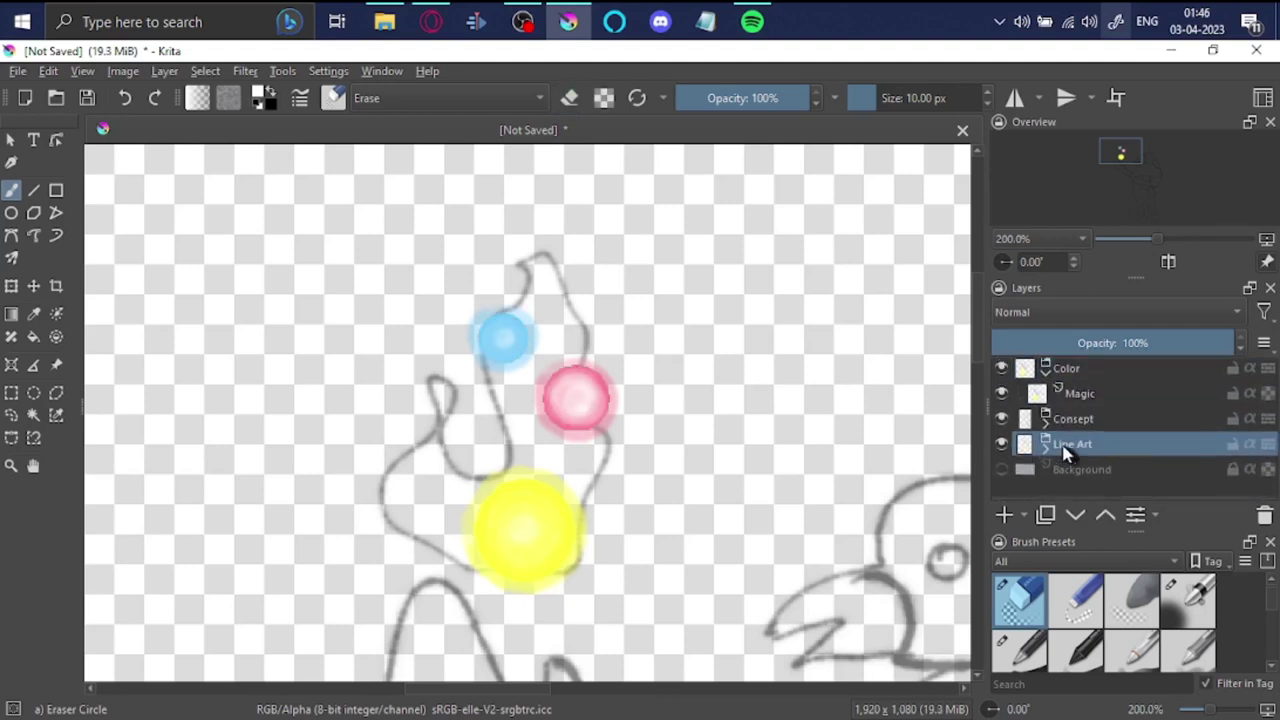
Step: Select the Background layer with a 1000 px brush and zoom out to the full canvas
left_click(1080, 447)
key("e")
scroll(580, 600, "up", 2)
left_click(1082, 496)
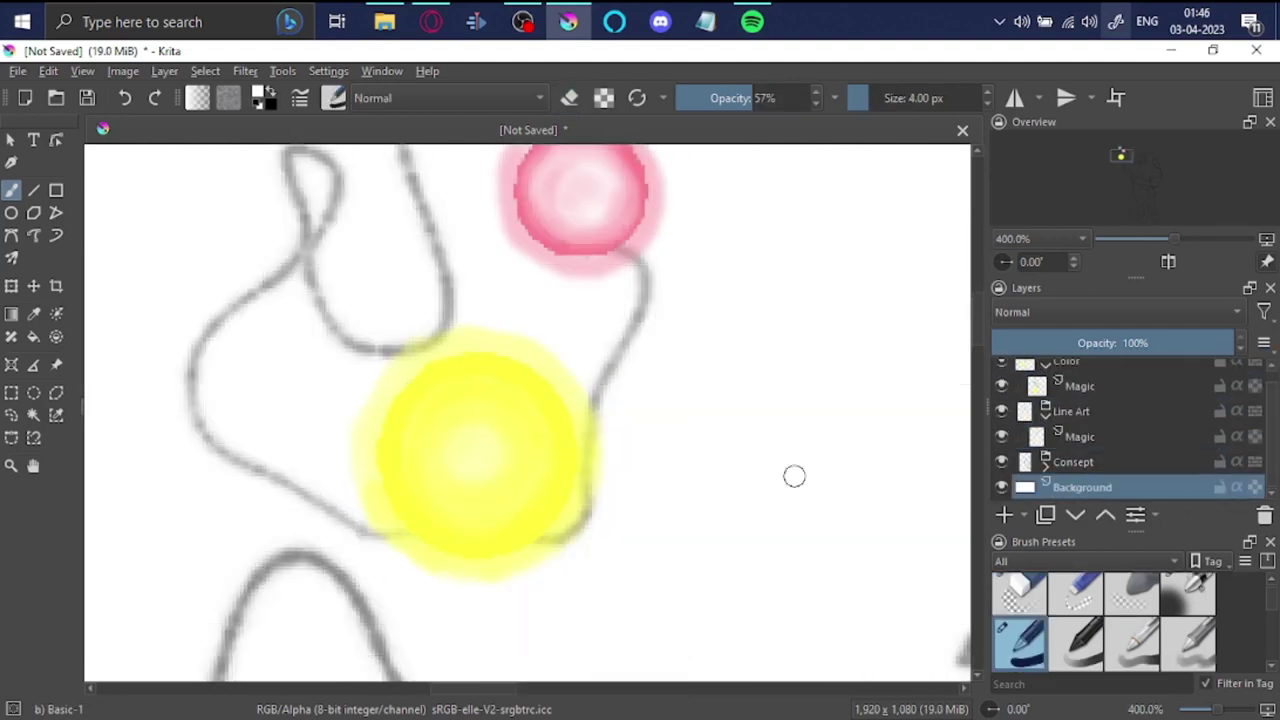
key("1")
scroll(212, 239, "down", 1)
key("shift+BackSpace")
scroll(212, 239, "down", 2)
Step: Wash the background in translucent grey at 52% opacity, undoing the black attempt
left_click_drag(300, 400, 600, 586)
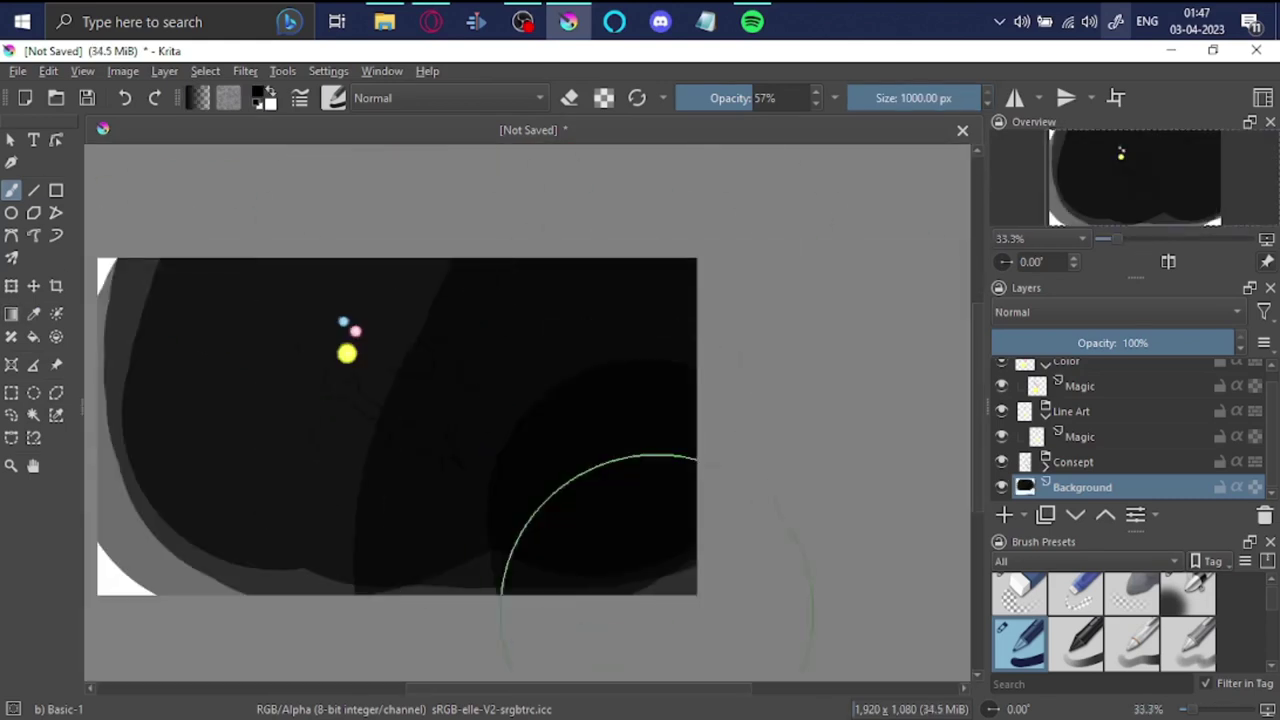
left_click_drag(443, 349, 543, 371)
key("ctrl+z")
key("ctrl+z")
key("ctrl+z")
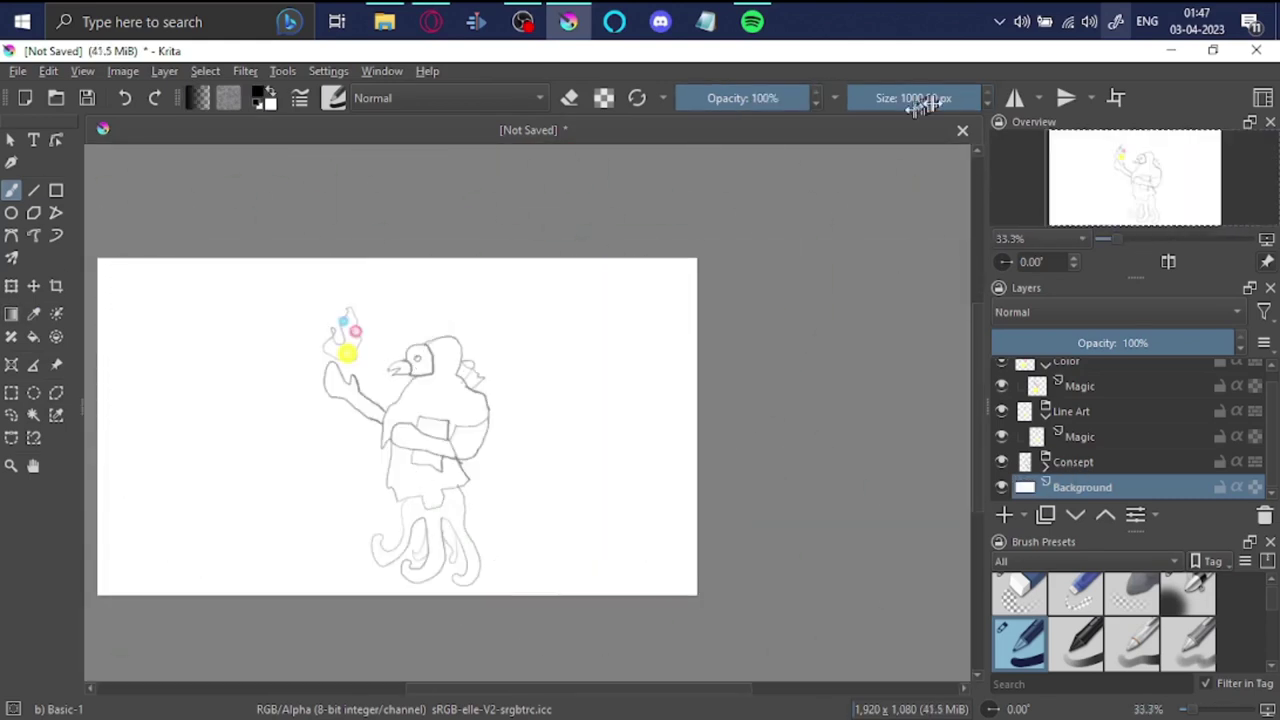
left_click_drag(600, 430, 300, 430)
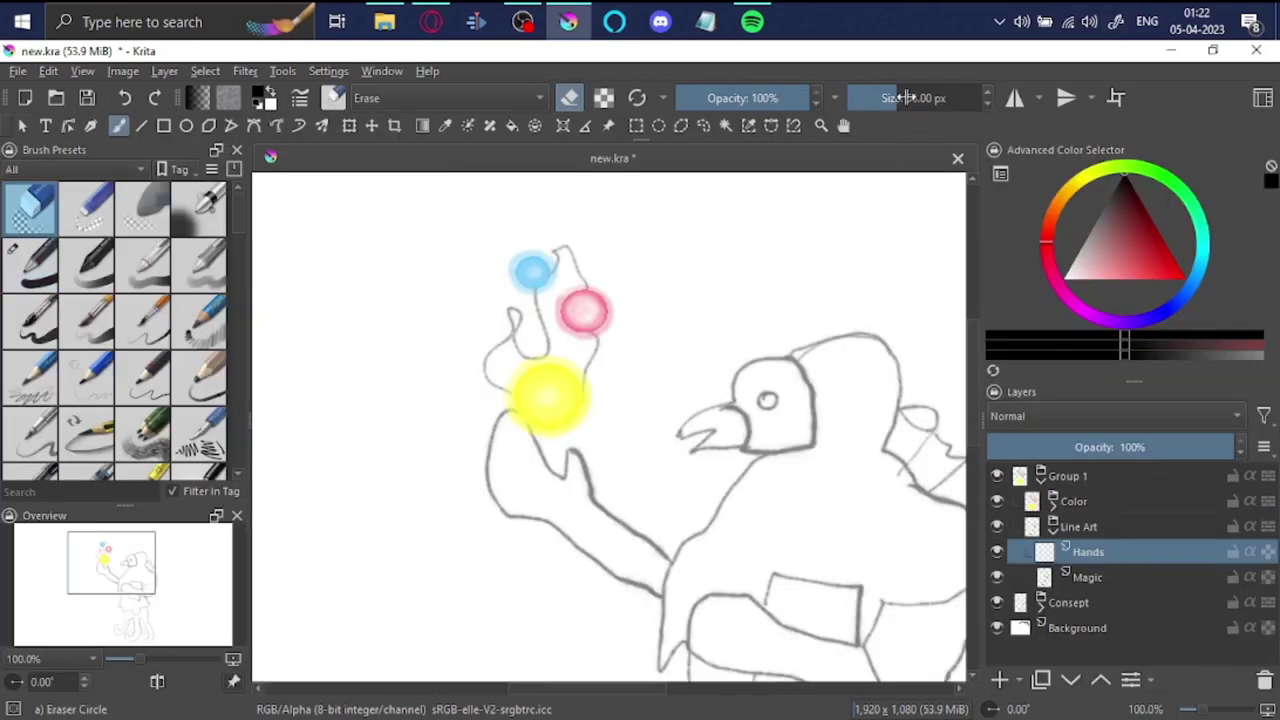
scroll(550, 400, "up", 4)
Step: Draw a trial black hand line below the yellow orb and check the pen tablet settings
scroll(614, 394, "up", 1)
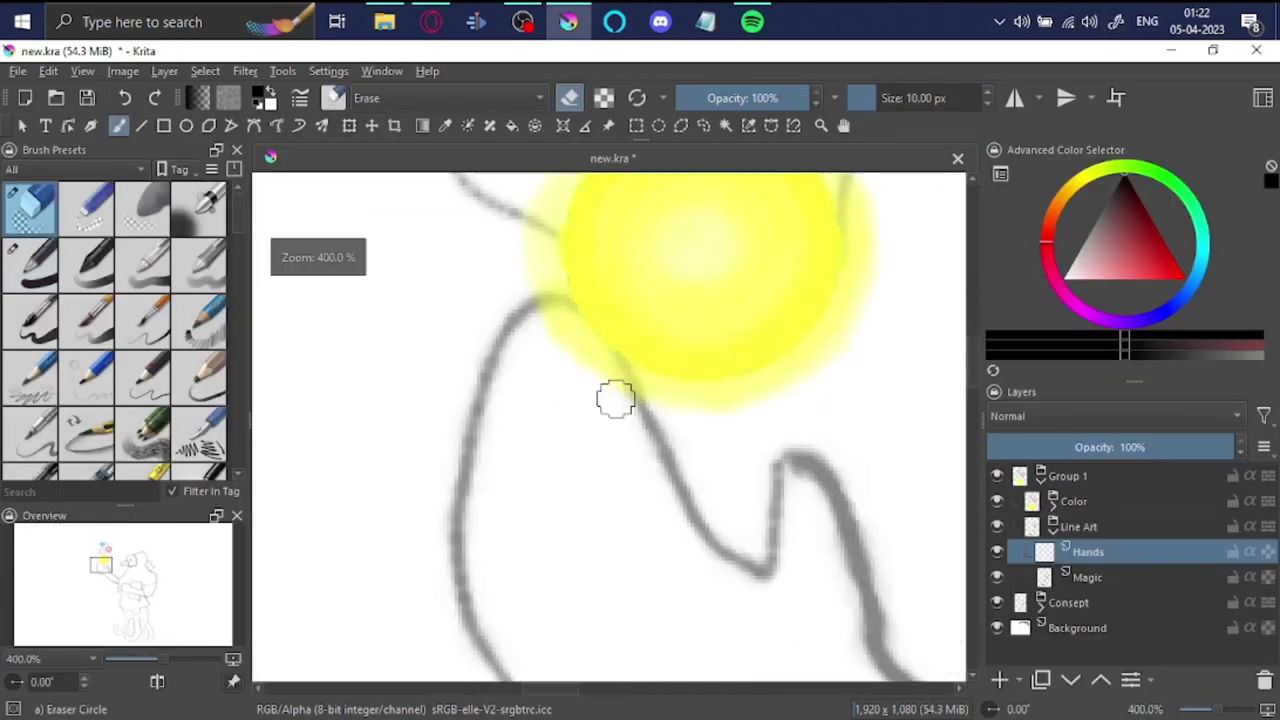
key("/")
left_click_drag(570, 355, 632, 635)
scroll(604, 476, "down", 2)
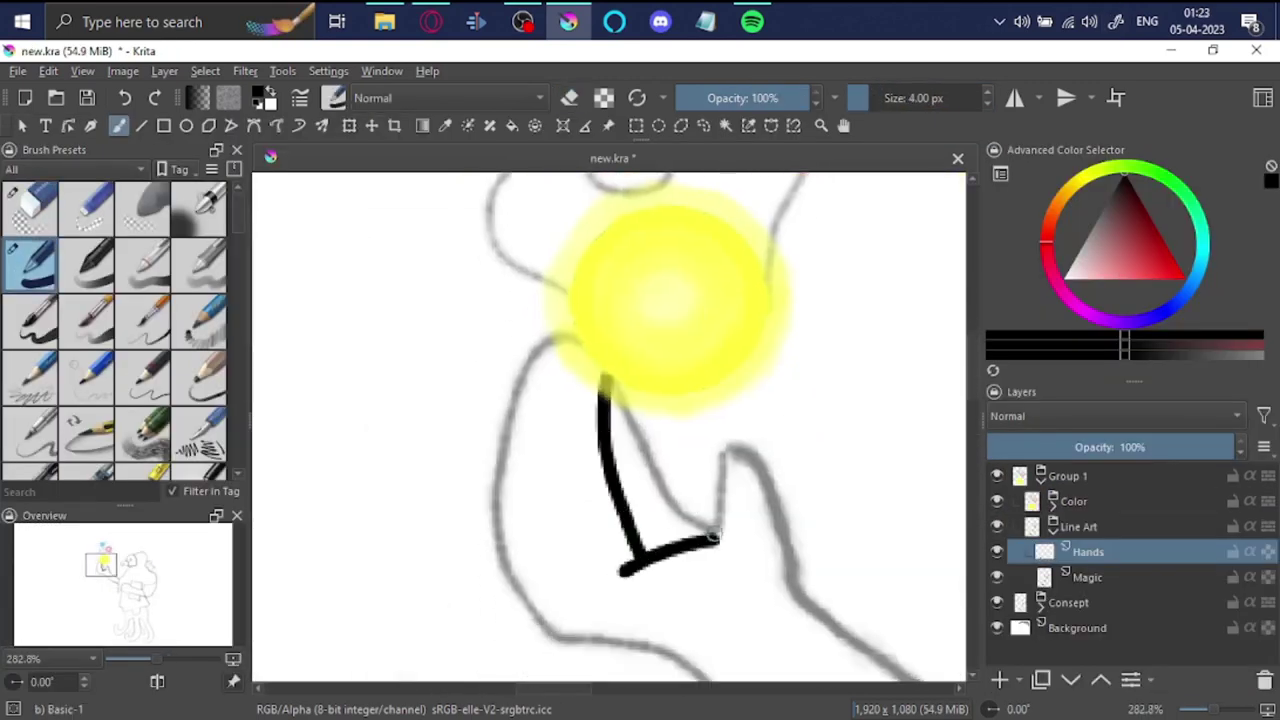
scroll(673, 510, "up", 4)
key("/")
scroll(782, 413, "down", 4)
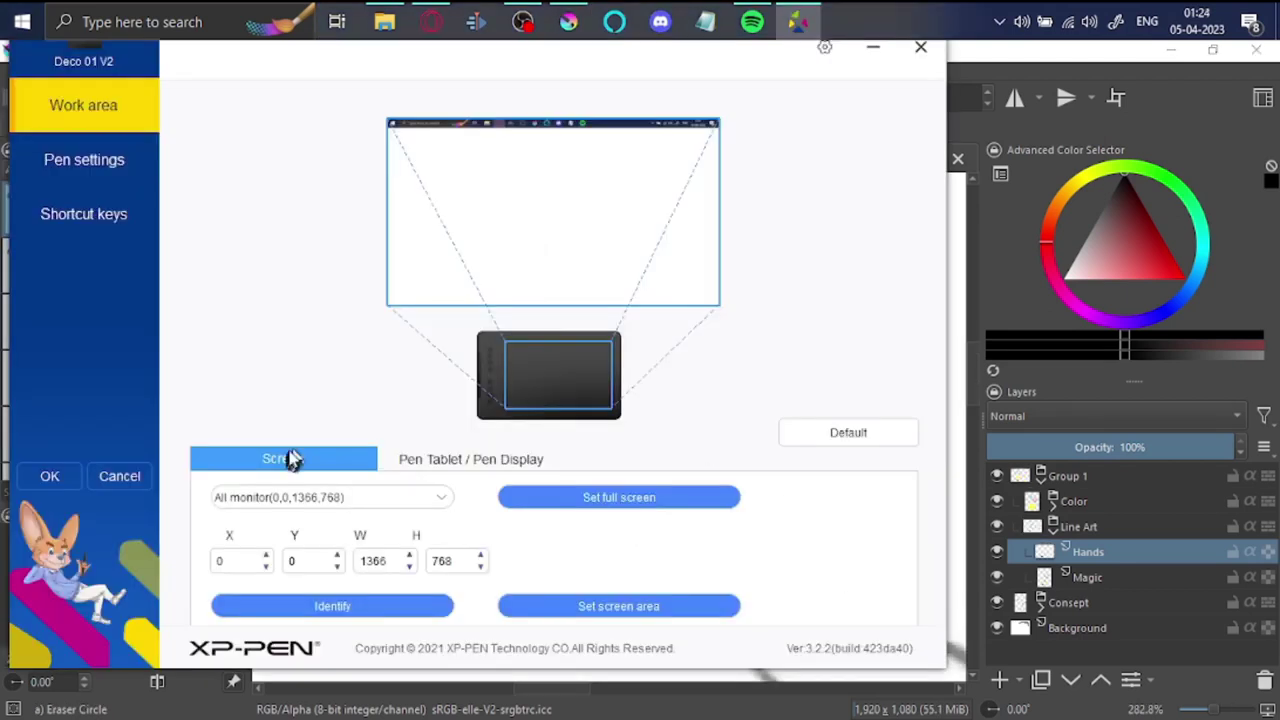
left_click(86, 160)
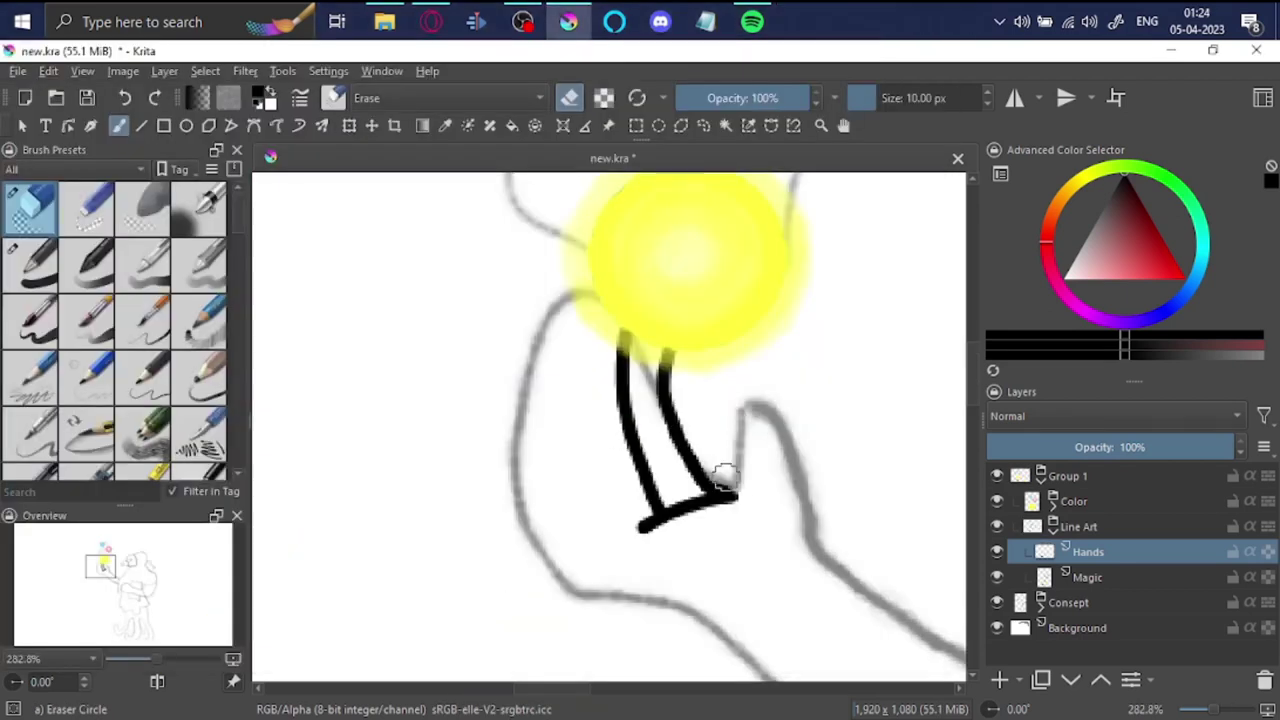
scroll(810, 497, "up", 1)
scroll(810, 497, "down", 1)
key("/")
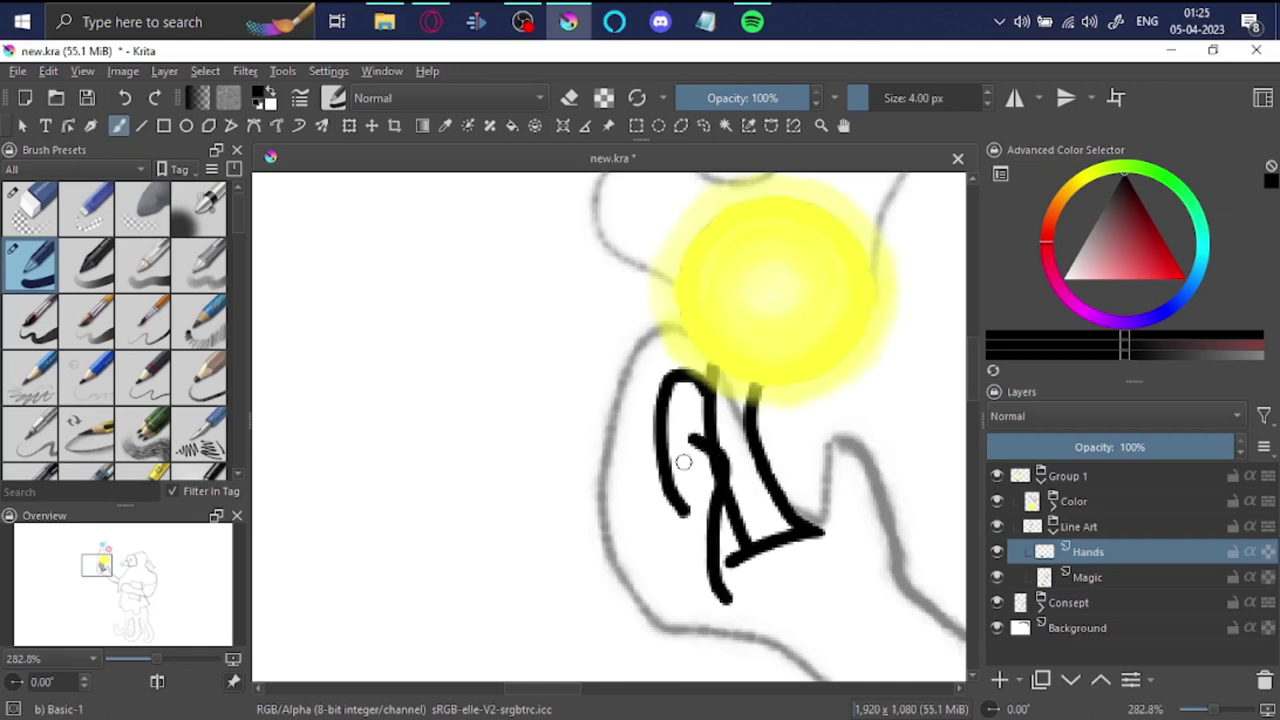
Step: Undo the latest hand strokes and draw a second vertical stroke beside the first
key("ctrl+z")
key("ctrl+z")
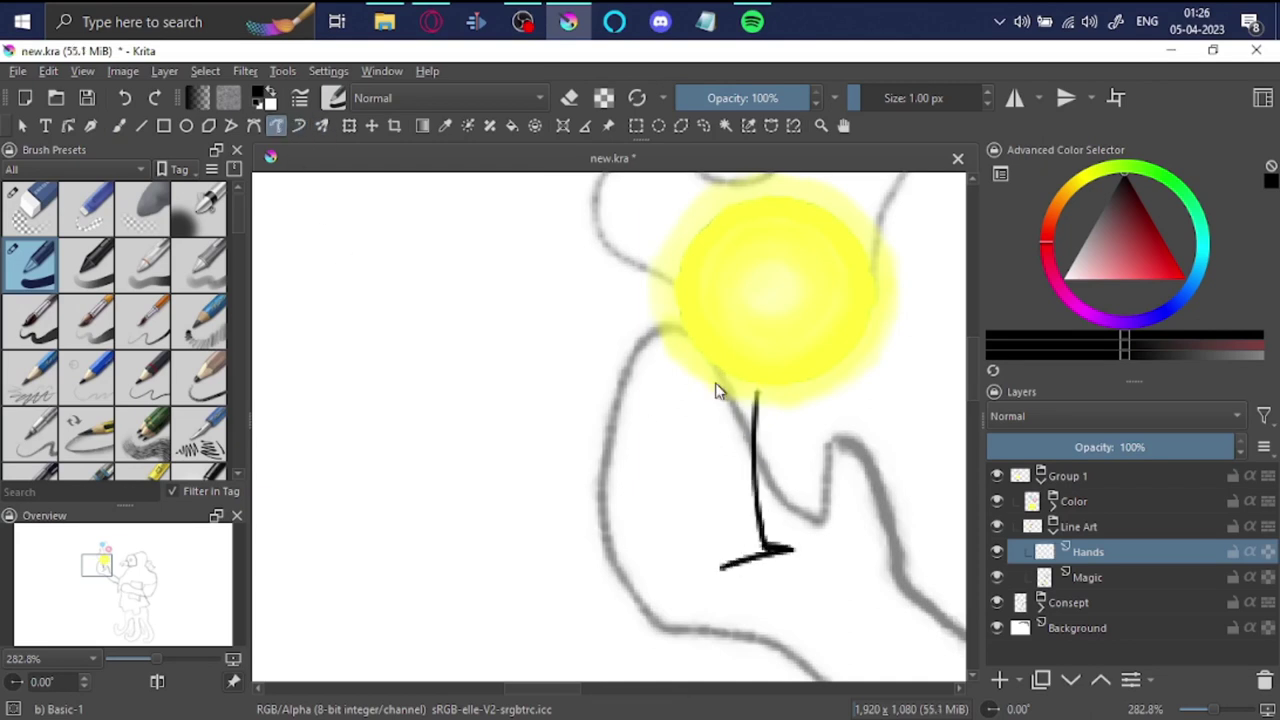
left_click_drag(716, 390, 722, 565)
scroll(726, 443, "down", 2)
left_click(82, 71)
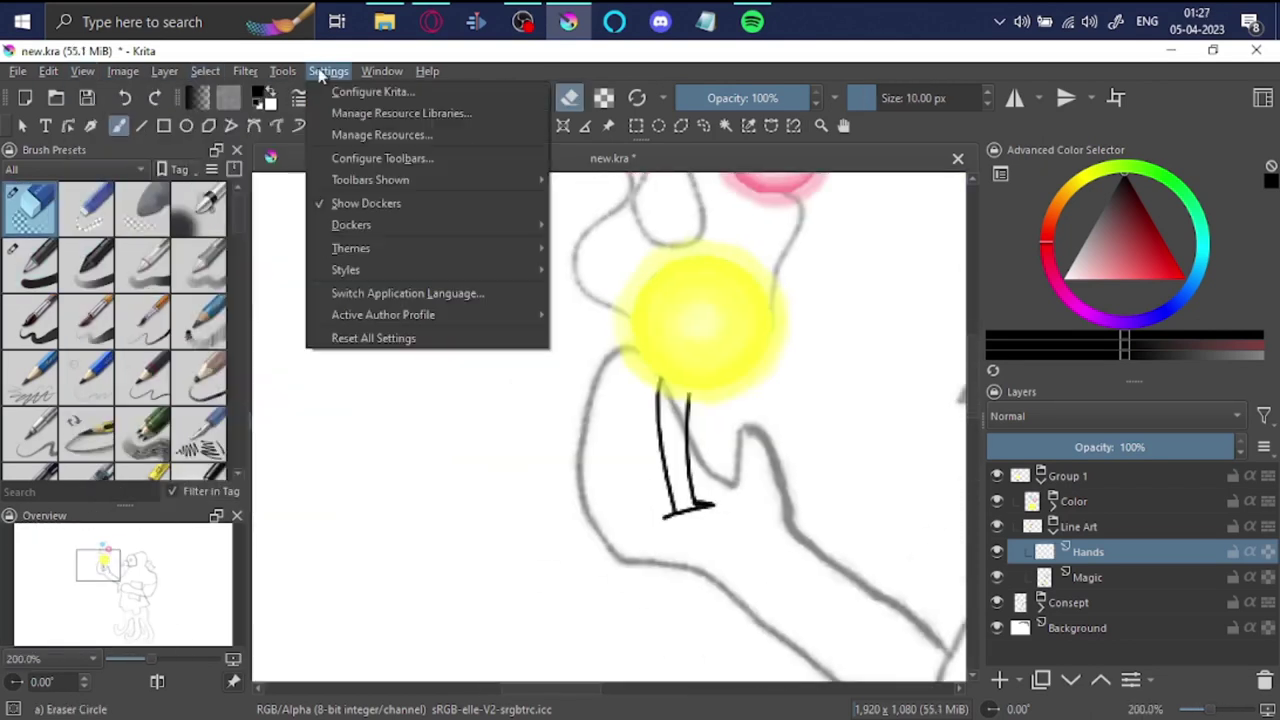
left_click(660, 517)
scroll(660, 517, "up", 3)
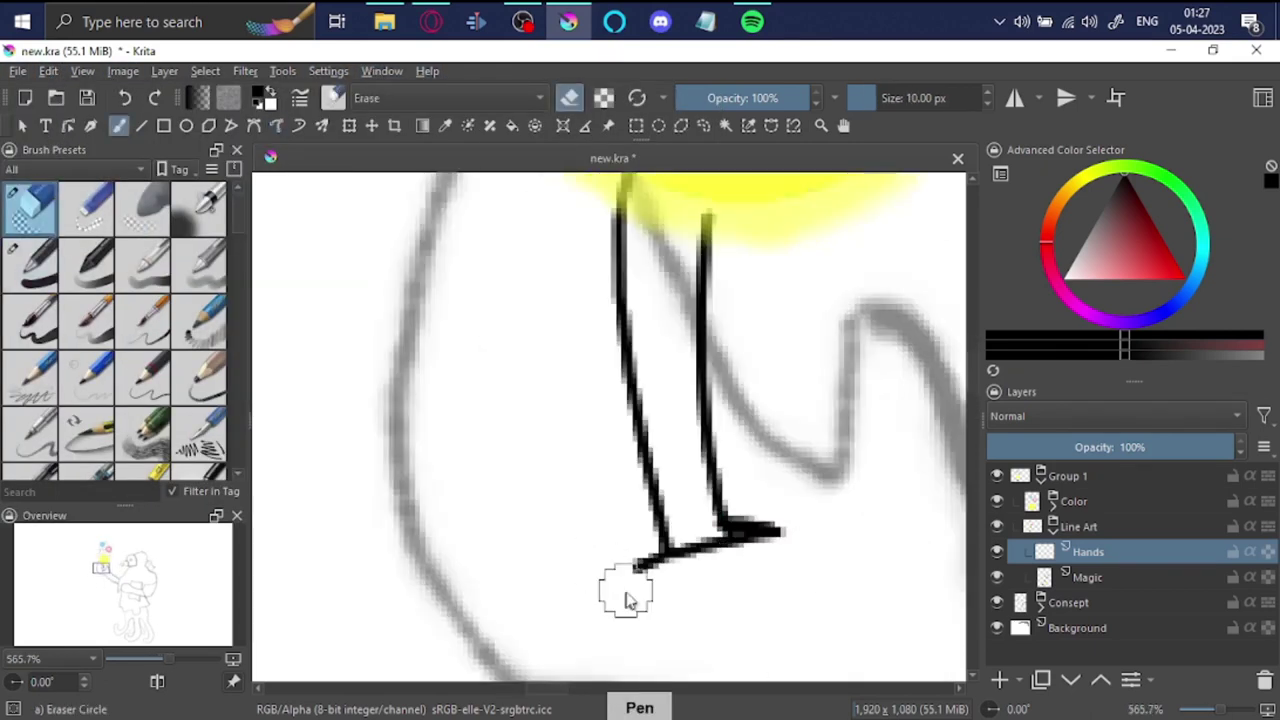
key("Delete")
key("/")
Step: Redraw thicker arm strokes, then undo them to clear the Hands layer
left_click_drag(695, 205, 720, 545)
left_click_drag(612, 580, 772, 550)
left_click_drag(640, 200, 608, 580)
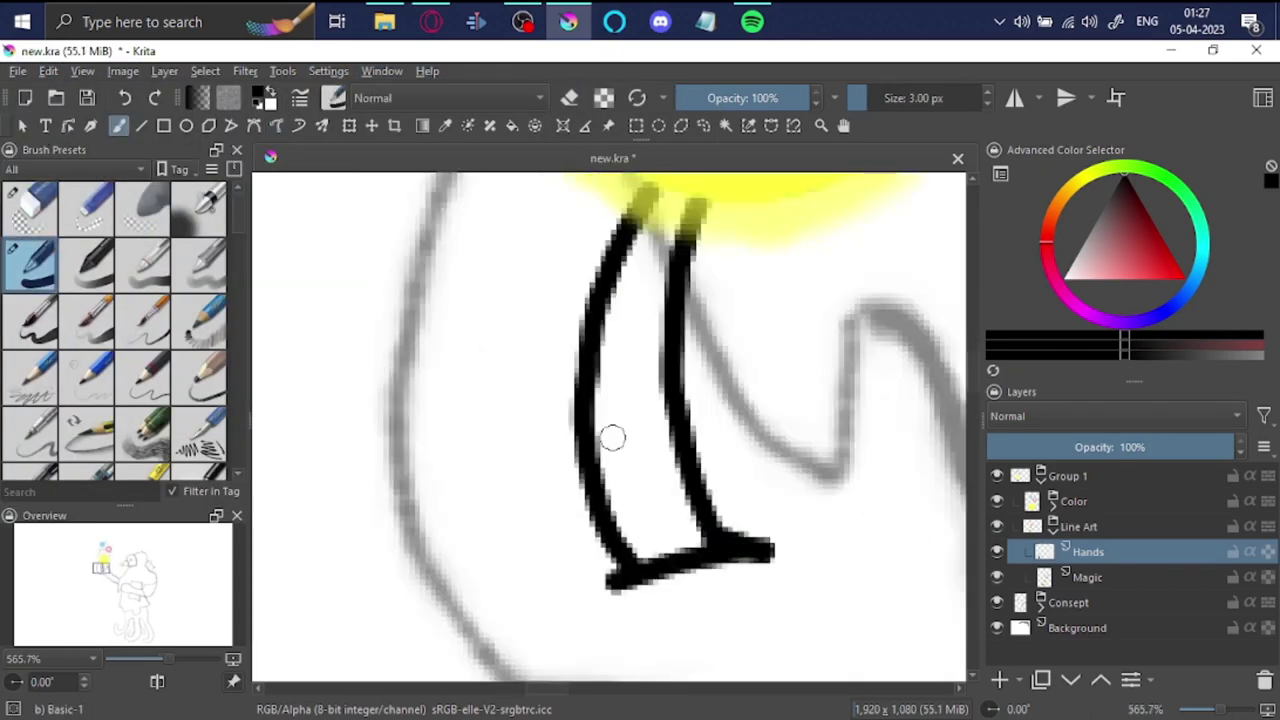
scroll(612, 437, "down", 1)
key("slash")
left_click_drag(755, 452, 771, 357)
key("b")
key("e")
mouse_move(666, 397)
left_mouse_down()
mouse_move(723, 317)
mouse_move(818, 443)
left_mouse_up()
key("e")
key("ctrl+z")
key("ctrl+z")
key("ctrl+z")
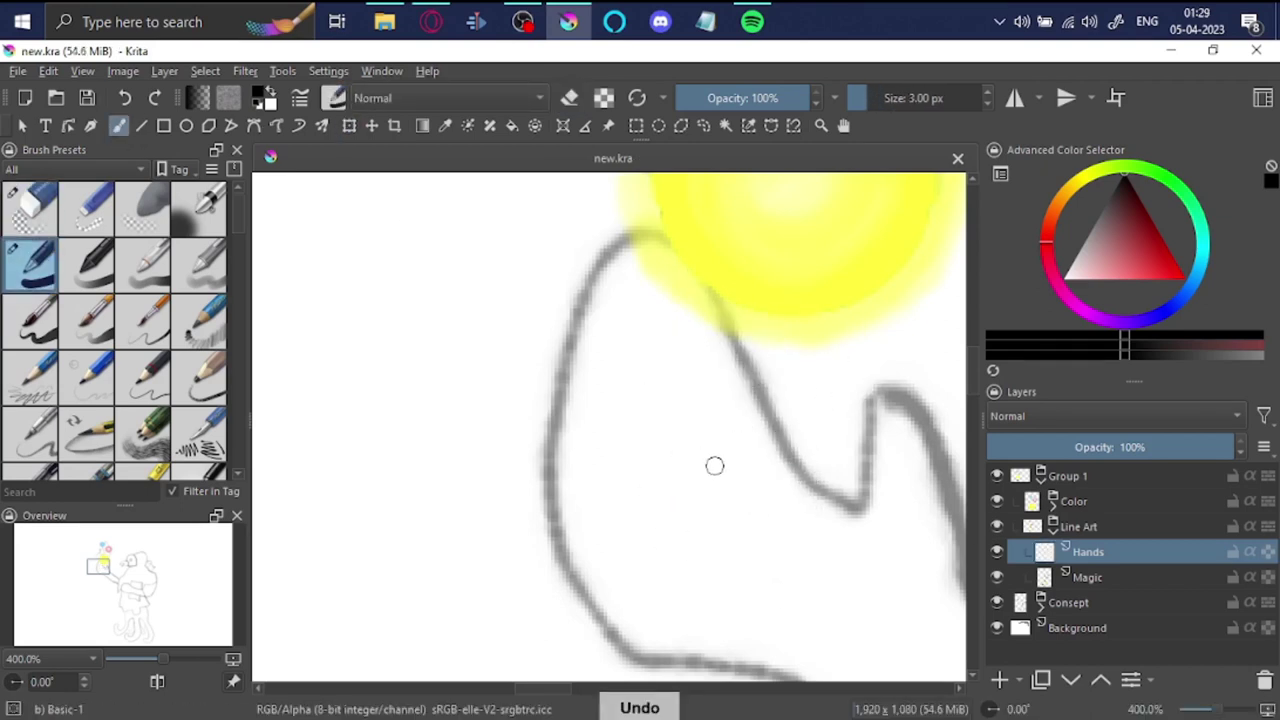
key("1")
Step: Add a new paint layer named Legs in the Line Art group
key("Insert")
type("Legs")
key("Return")
Step: Redraw a curled loop at a tentacle tip and erase the stray stroke inside it
scroll(665, 458, "up", 1)
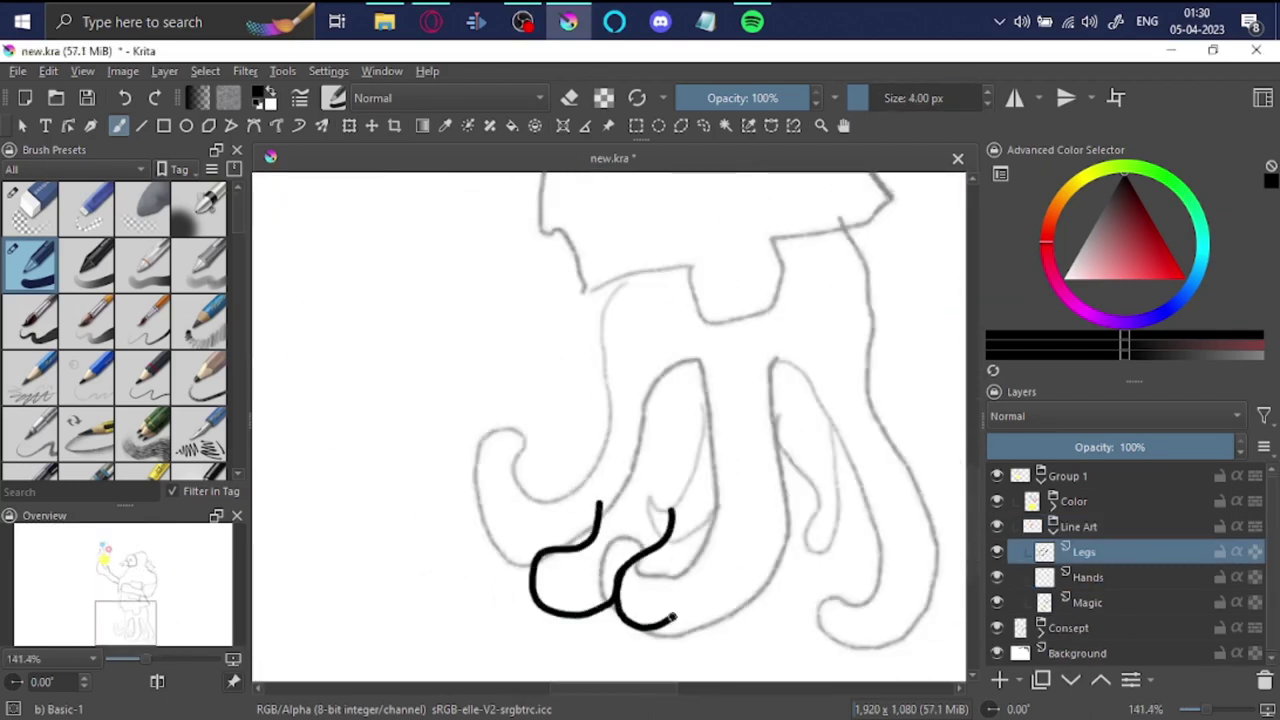
key("ctrl+z")
left_click_drag(525, 502, 611, 443)
scroll(565, 520, "up", 2)
scroll(570, 510, "up", 3)
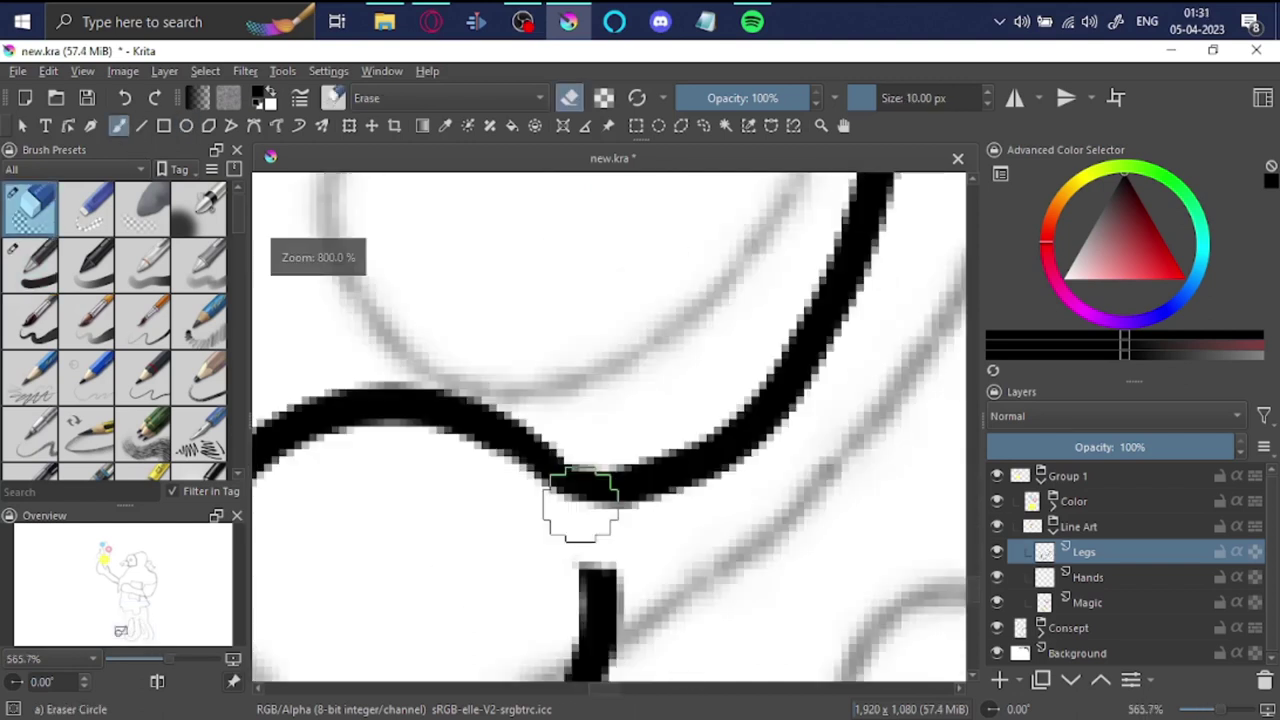
scroll(570, 510, "down", 3)
scroll(508, 432, "up", 1)
scroll(508, 432, "down", 3)
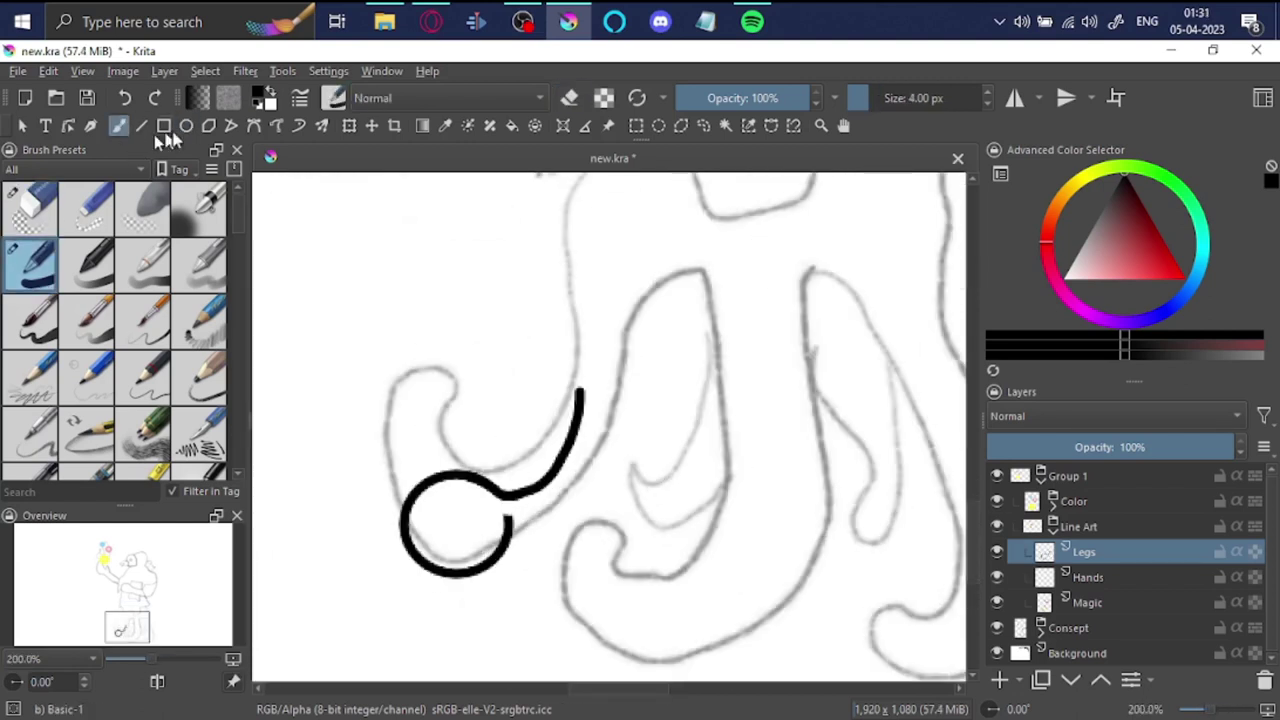
key("e")
scroll(448, 530, "up", 4)
left_click_drag(448, 530, 555, 412)
scroll(586, 371, "down", 3)
key("e")
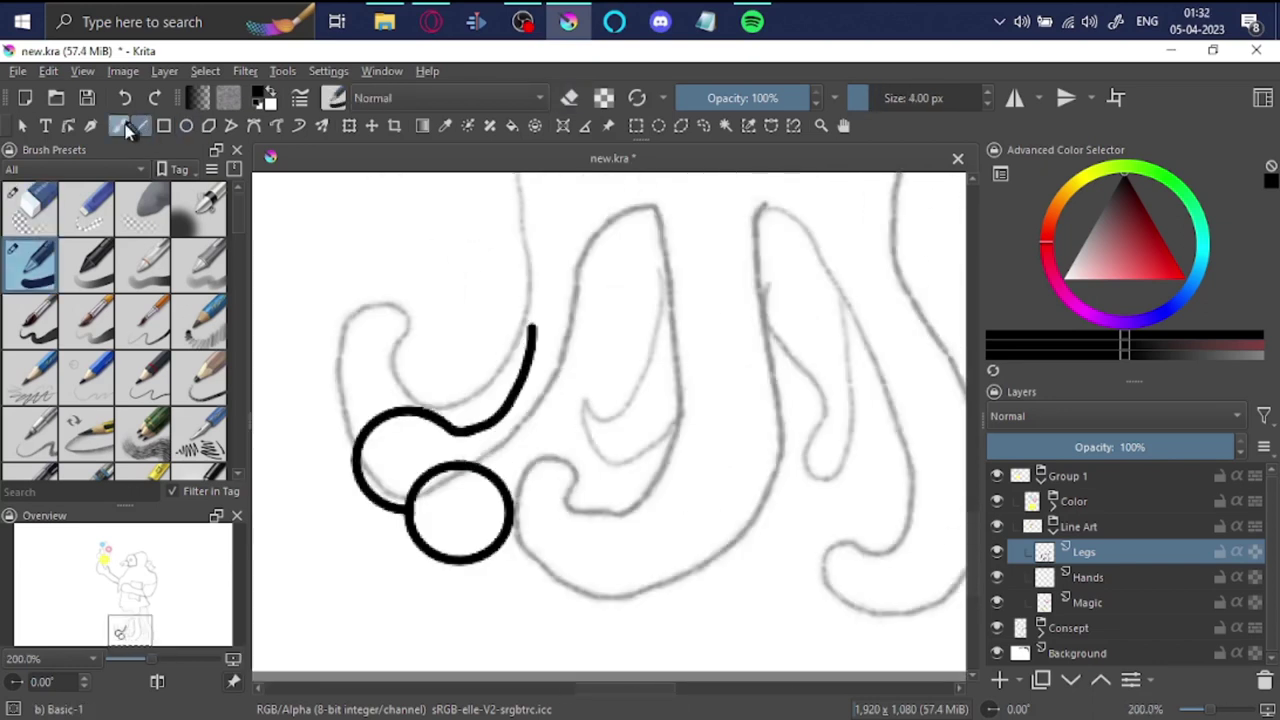
Step: Undo the last stroke and extend the right tentacle line upward
scroll(424, 494, "up", 2)
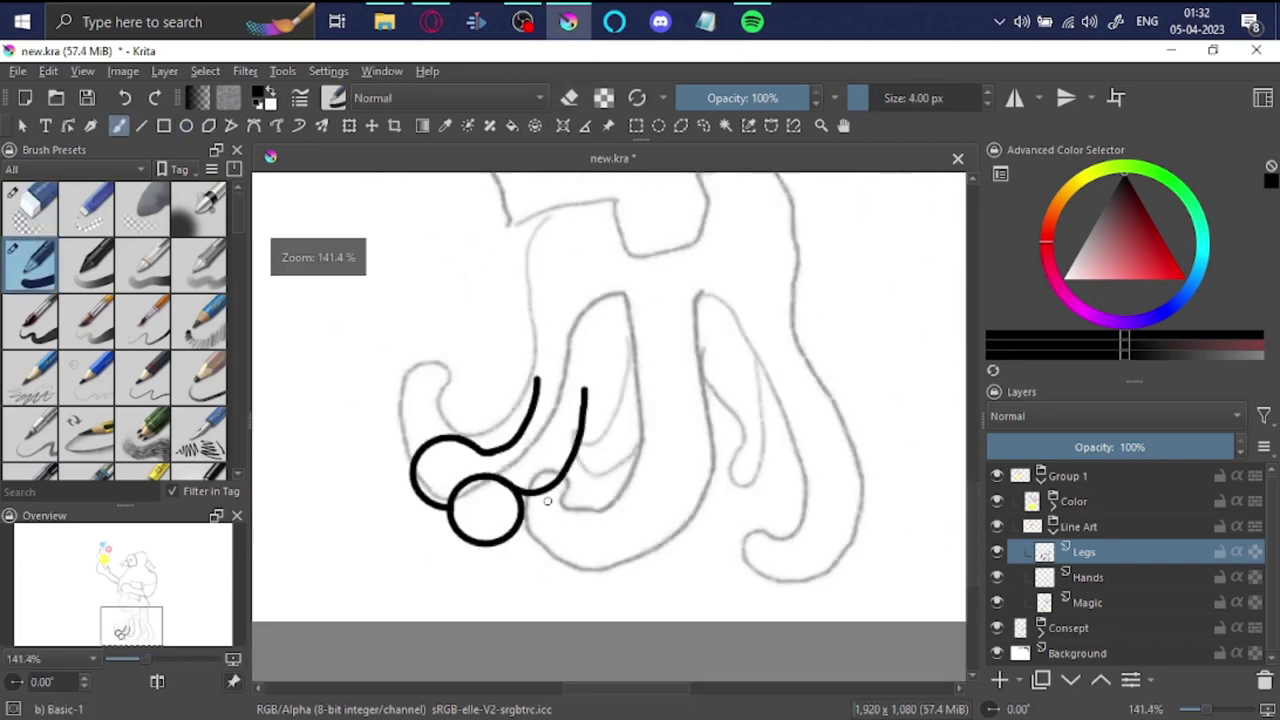
scroll(520, 500, "up", 2)
key("ctrl+z")
scroll(575, 490, "up", 2)
key("b")
key("e")
scroll(575, 490, "down", 1)
scroll(557, 429, "down", 1)
scroll(549, 366, "down", 1)
scroll(580, 474, "down", 1)
key("e")
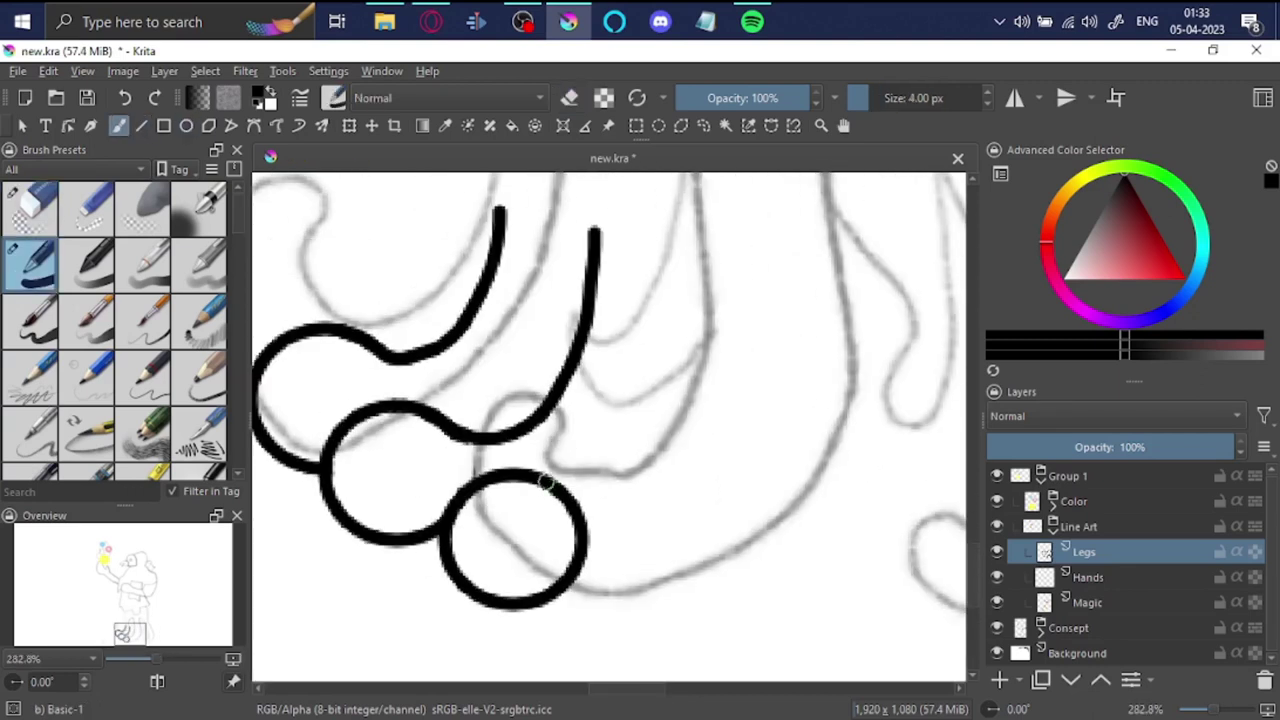
left_click_drag(670, 302, 680, 255)
Step: Arch a stroke over the top of the curl and clean up the stray curve segment
key("ctrl+z")
left_click_drag(405, 402, 468, 410)
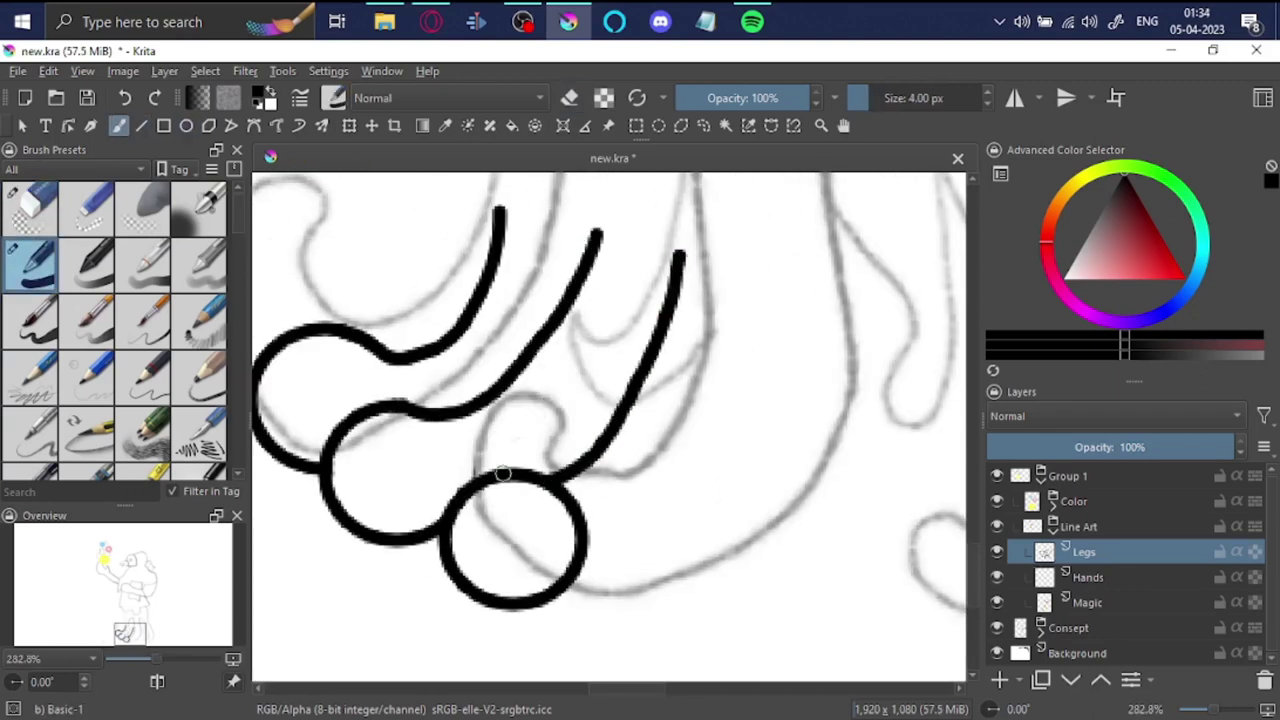
key("e")
scroll(441, 395, "up", 2)
mouse_move(537, 477)
left_mouse_down()
mouse_move(571, 477)
mouse_move(900, 215)
left_mouse_up()
key("ctrl+z")
key("e")
scroll(738, 393, "down", 5)
scroll(586, 429, "up", 3)
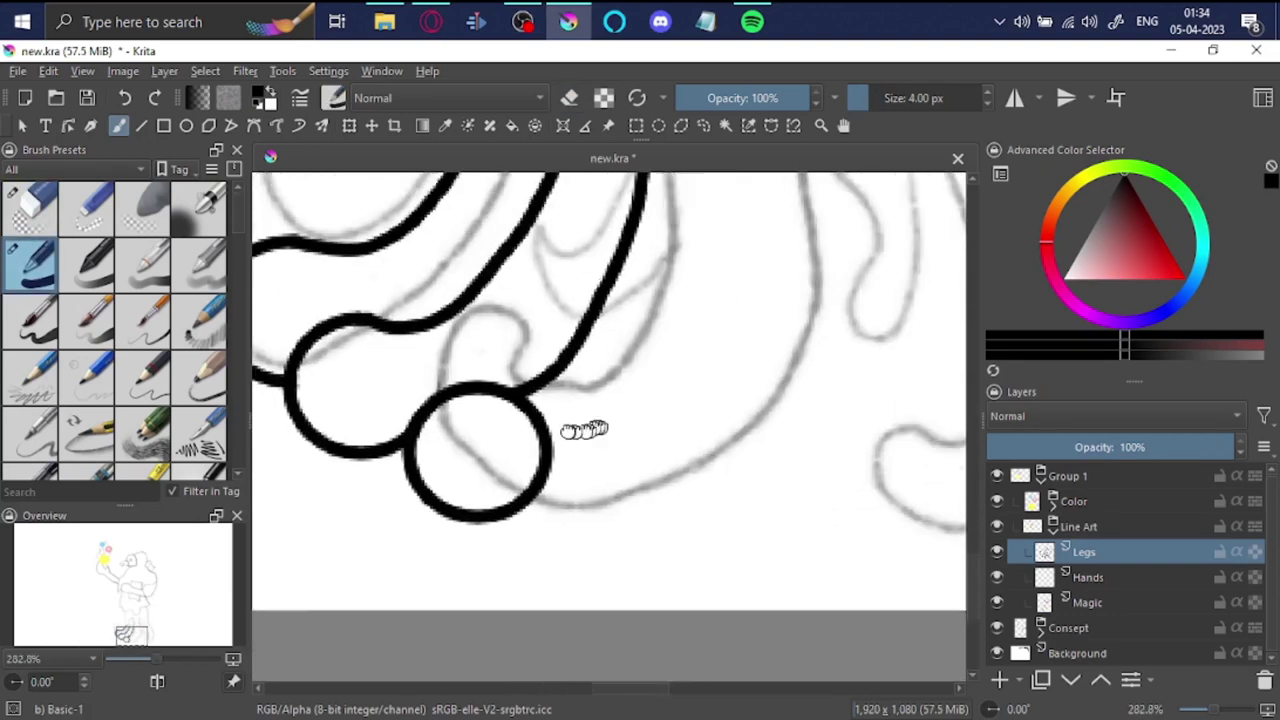
scroll(543, 500, "down", 1)
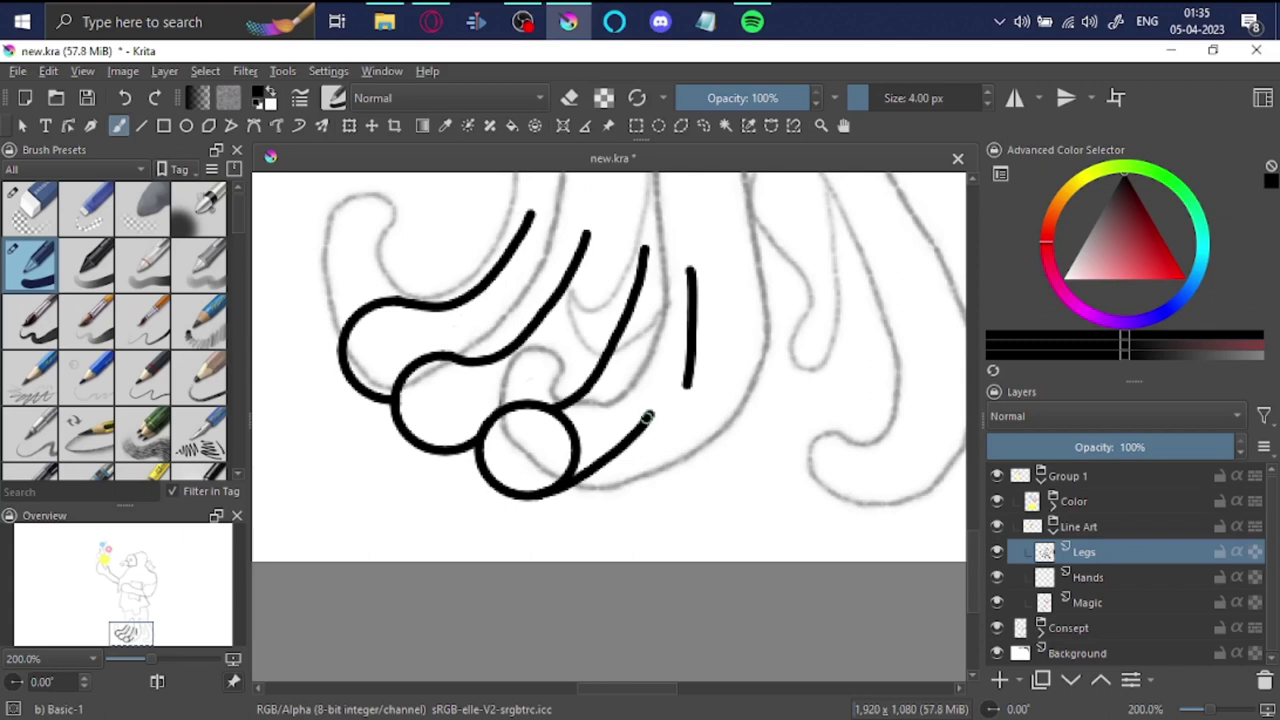
scroll(648, 418, "up", 3)
Step: Join the diagonal leg line to the vertical line, discarding an unwanted new tentacle line
left_click_drag(648, 418, 686, 385)
key("e")
scroll(686, 453, "down", 1)
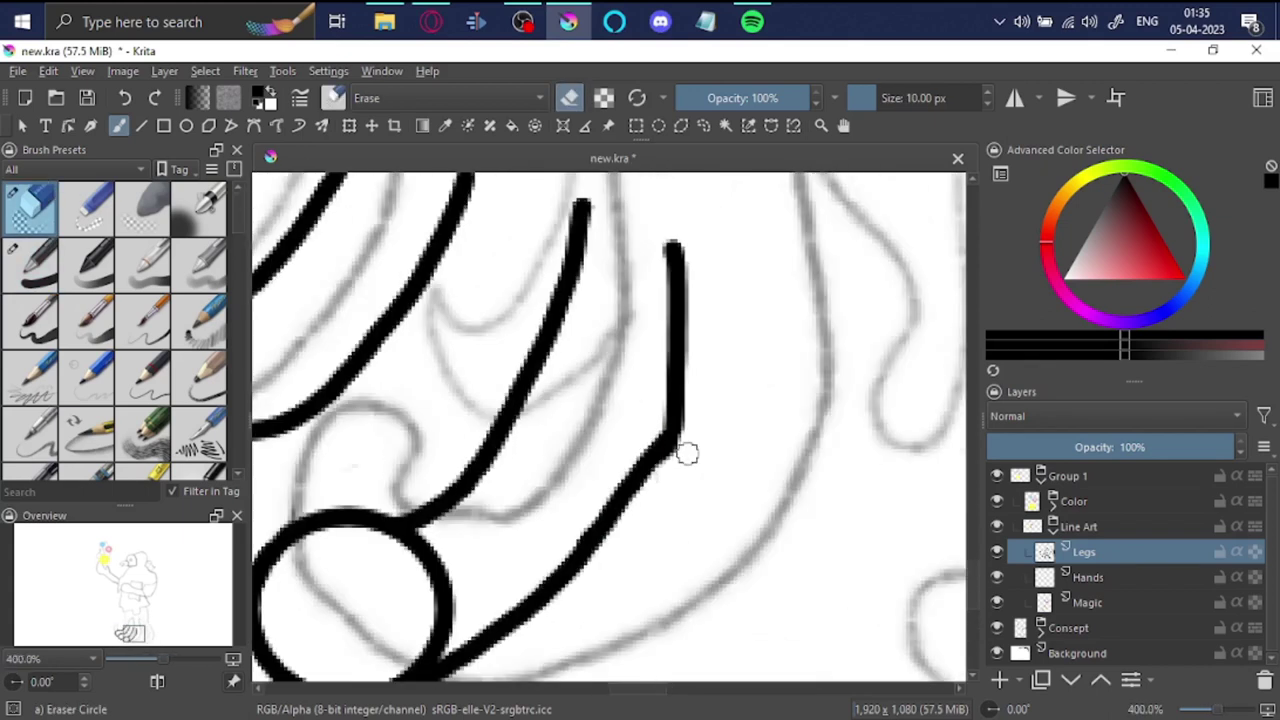
left_click_drag(686, 453, 592, 551)
key("e")
scroll(592, 551, "down", 1)
key("ctrl+z")
left_click_drag(646, 329, 549, 586)
key("ctrl+z")
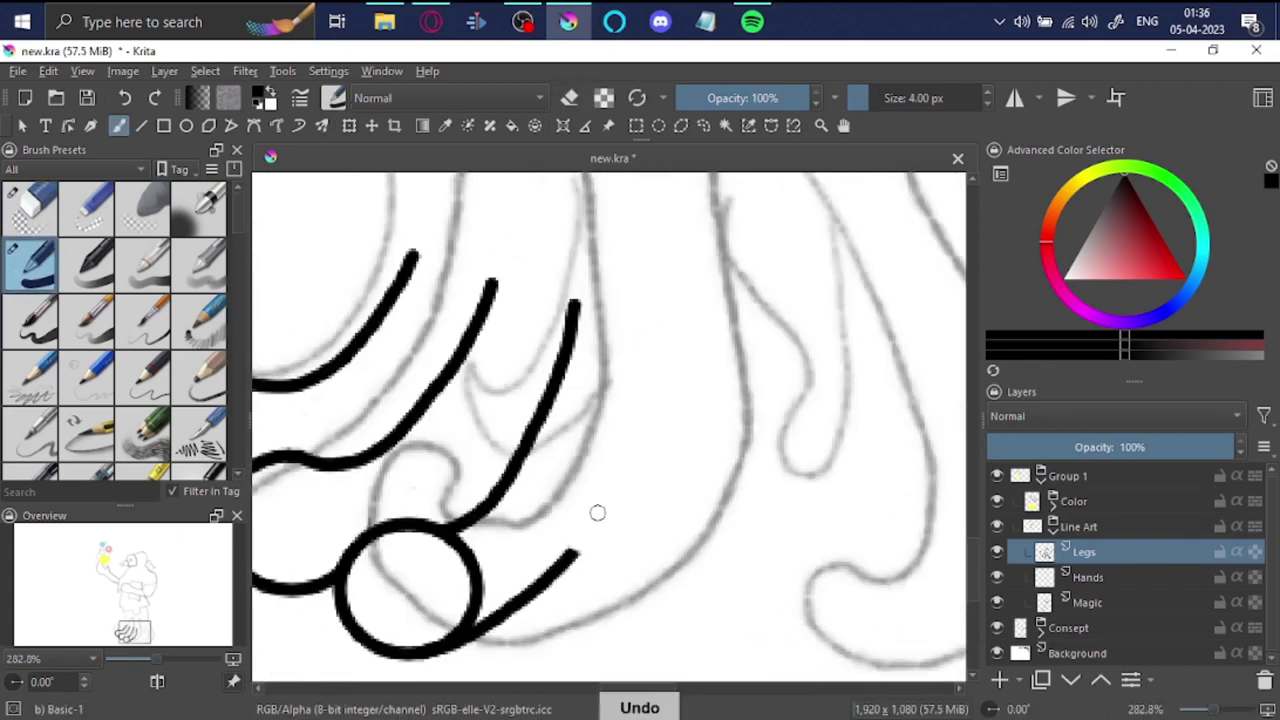
scroll(610, 460, "up", 3)
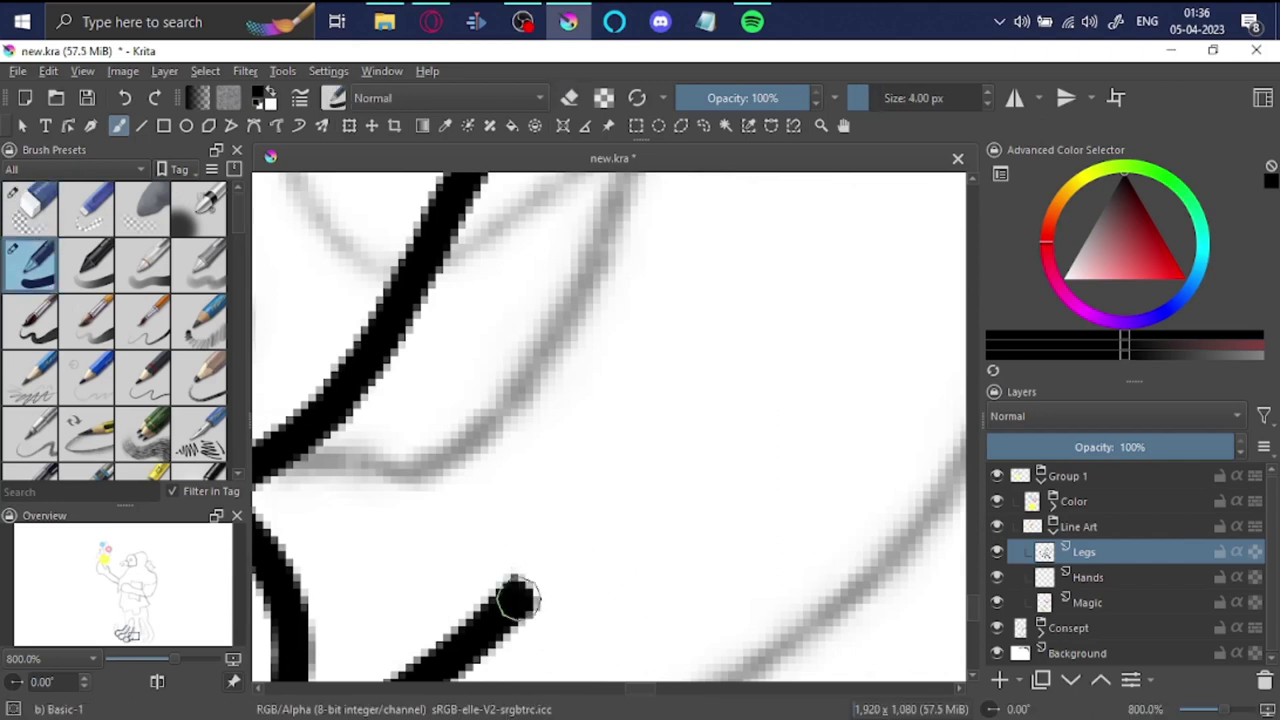
scroll(719, 350, "down", 3)
Step: Extend the lower tentacle stroke across the legs
key("e")
scroll(680, 343, "up", 3)
scroll(600, 343, "down", 3)
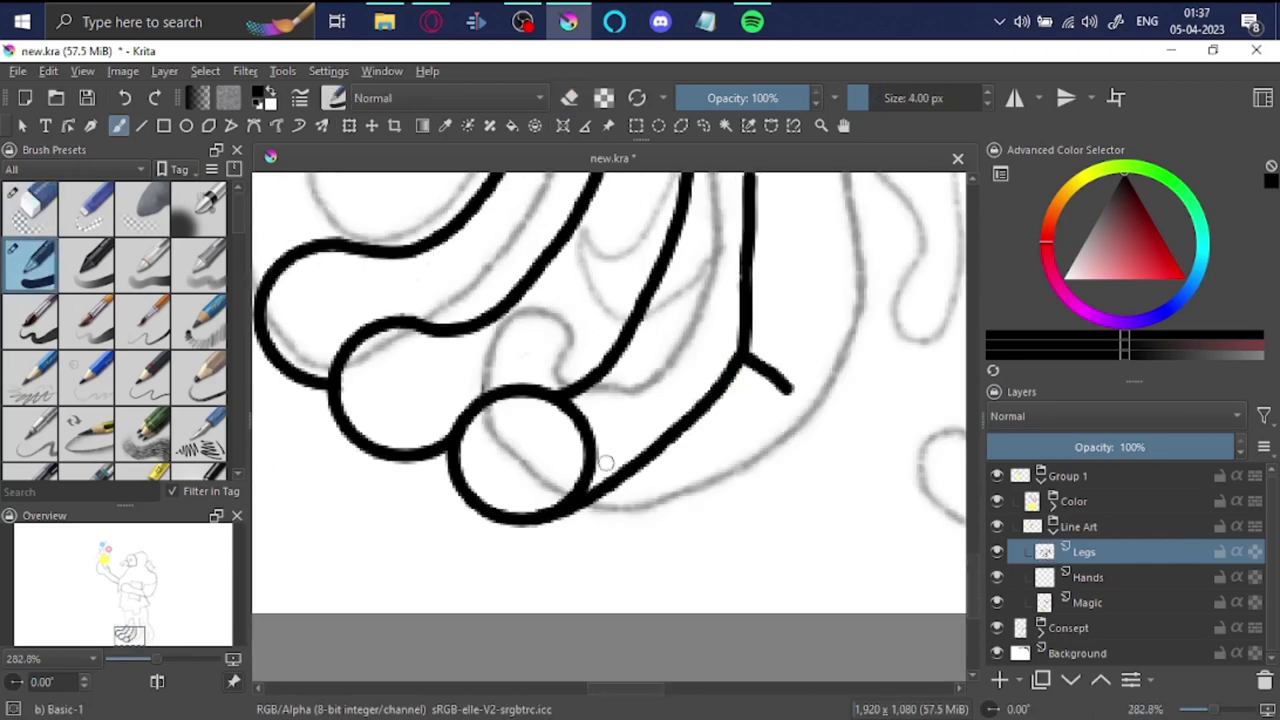
scroll(523, 343, "up", 3)
scroll(690, 330, "down", 2)
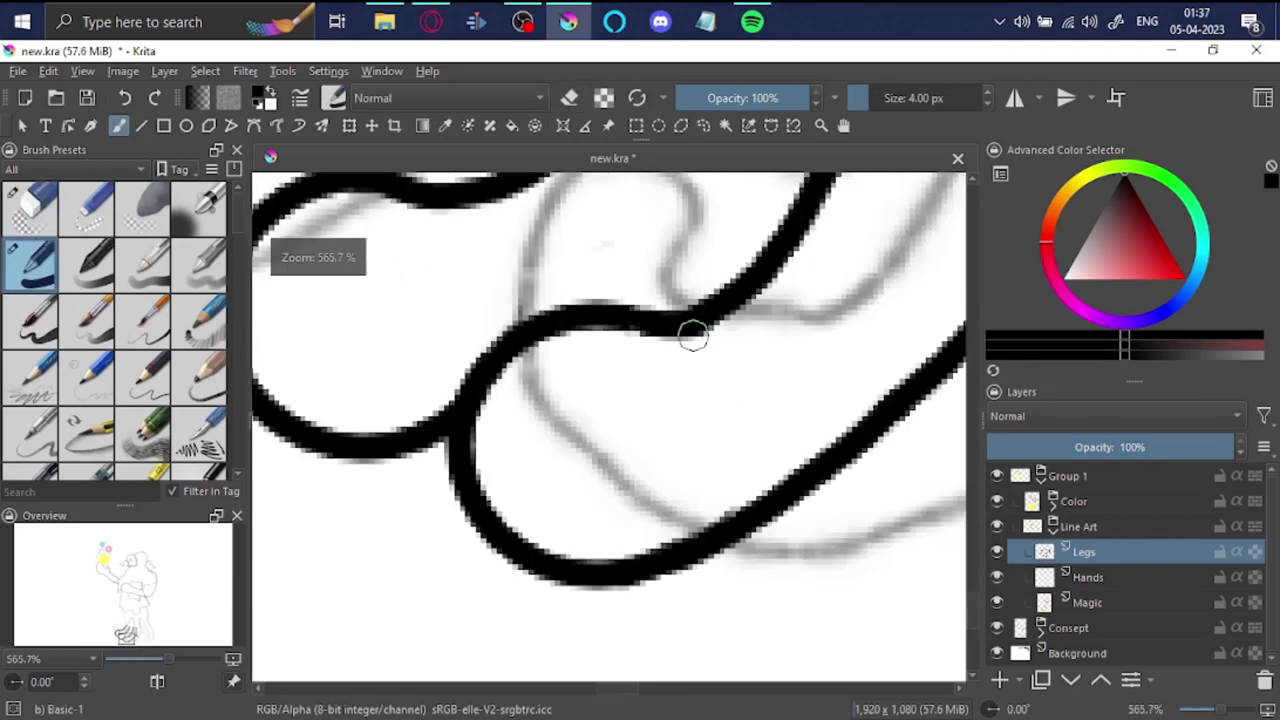
scroll(500, 537, "up", 2)
key("e")
left_click_drag(420, 515, 600, 490)
scroll(694, 500, "down", 1)
key("e")
key("e")
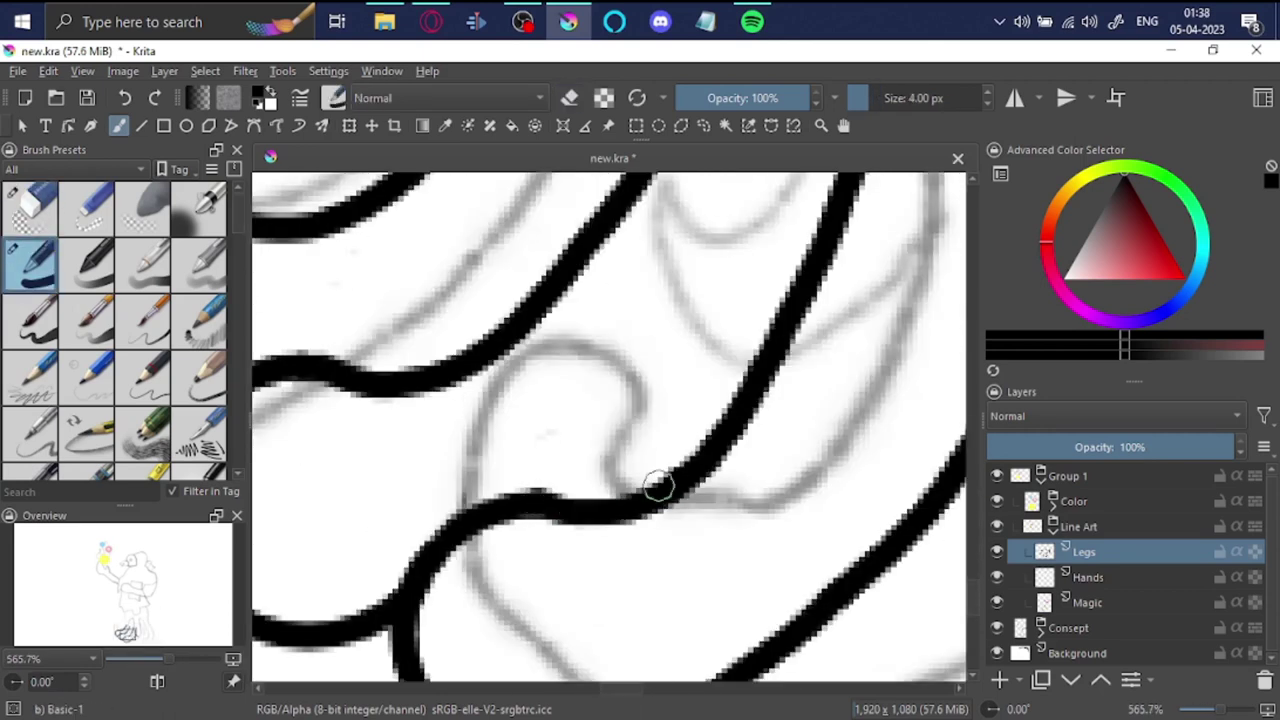
key("e")
scroll(563, 609, "down", 3)
scroll(608, 277, "up", 3)
Step: Extend a tentacle line downward, dropping an extra round curl at its tip
key("e")
scroll(606, 534, "up", 2)
left_click_drag(571, 451, 600, 543)
scroll(572, 377, "down", 1)
scroll(572, 377, "down", 3)
mouse_move(620, 403)
left_mouse_down()
mouse_move(705, 478)
mouse_move(718, 418)
mouse_move(600, 371)
left_mouse_up()
key("ctrl+z")
key("e")
scroll(700, 425, "up", 4)
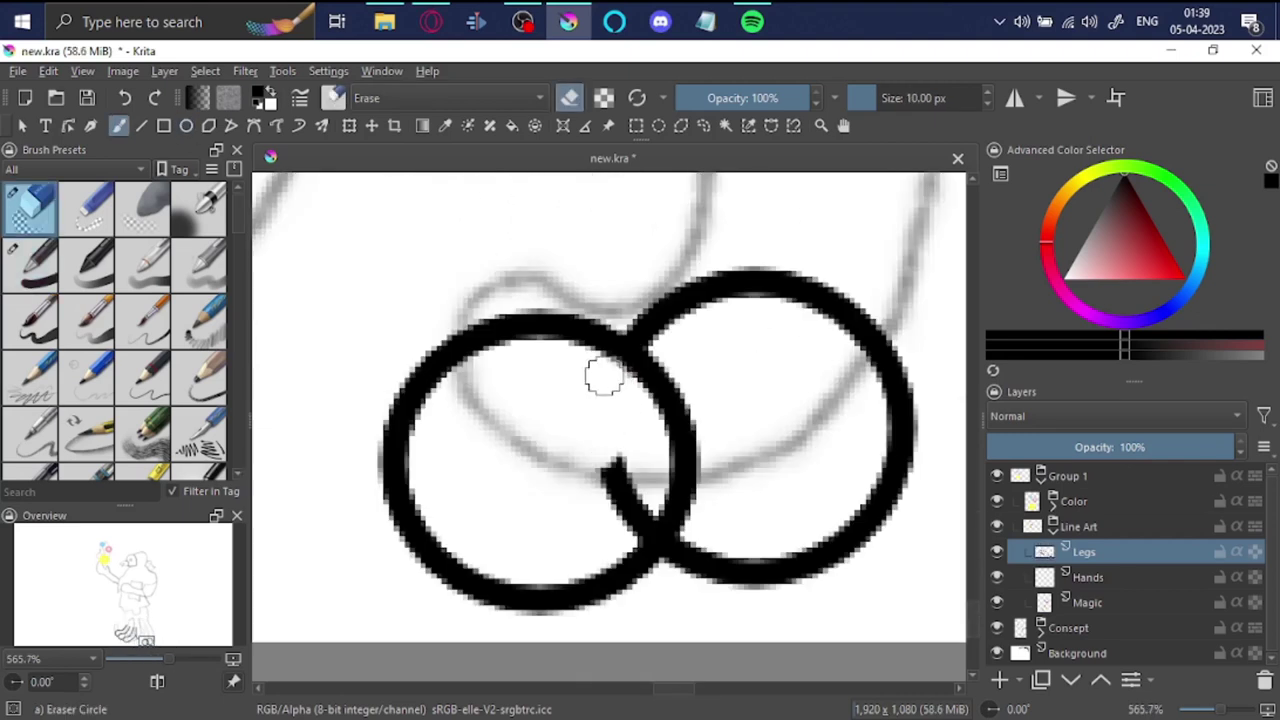
scroll(571, 457, "down", 1)
scroll(684, 240, "up", 1)
key("e")
scroll(674, 451, "down", 1)
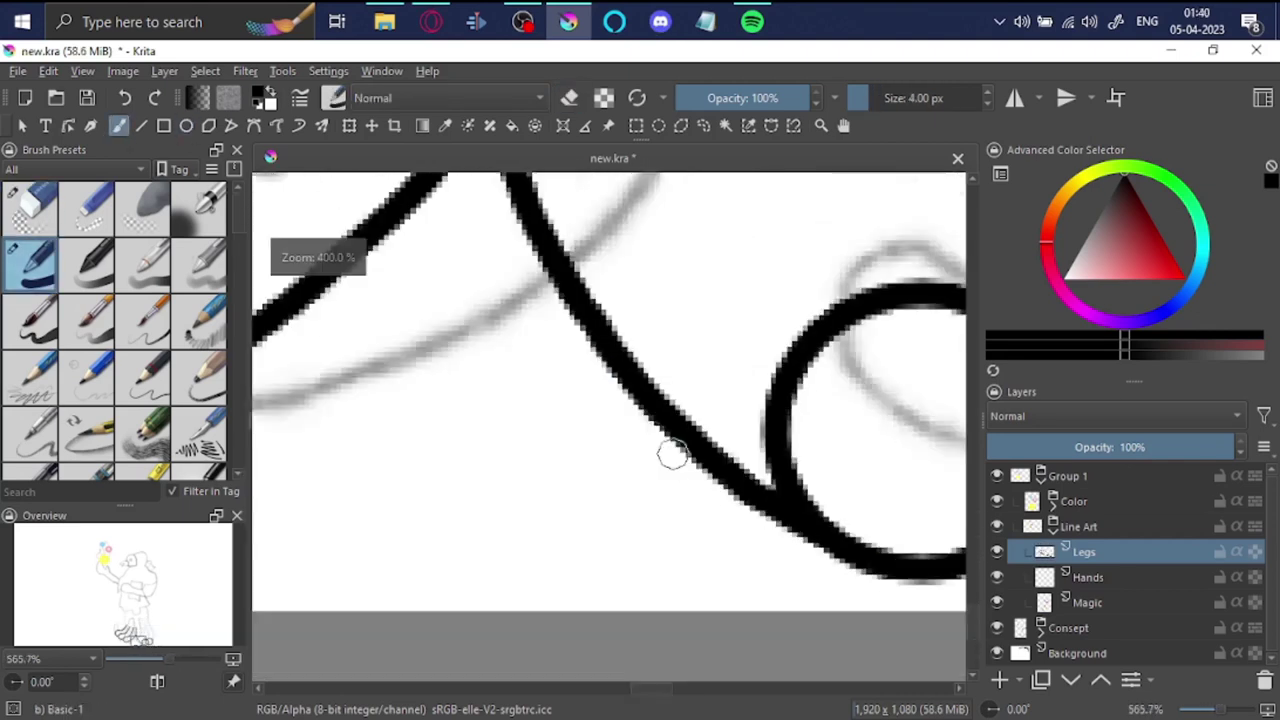
scroll(660, 500, "down", 1)
scroll(640, 570, "up", 1)
Step: Link the tentacle line to the lower circle and extend it upward from its tip
left_click_drag(612, 598, 584, 578)
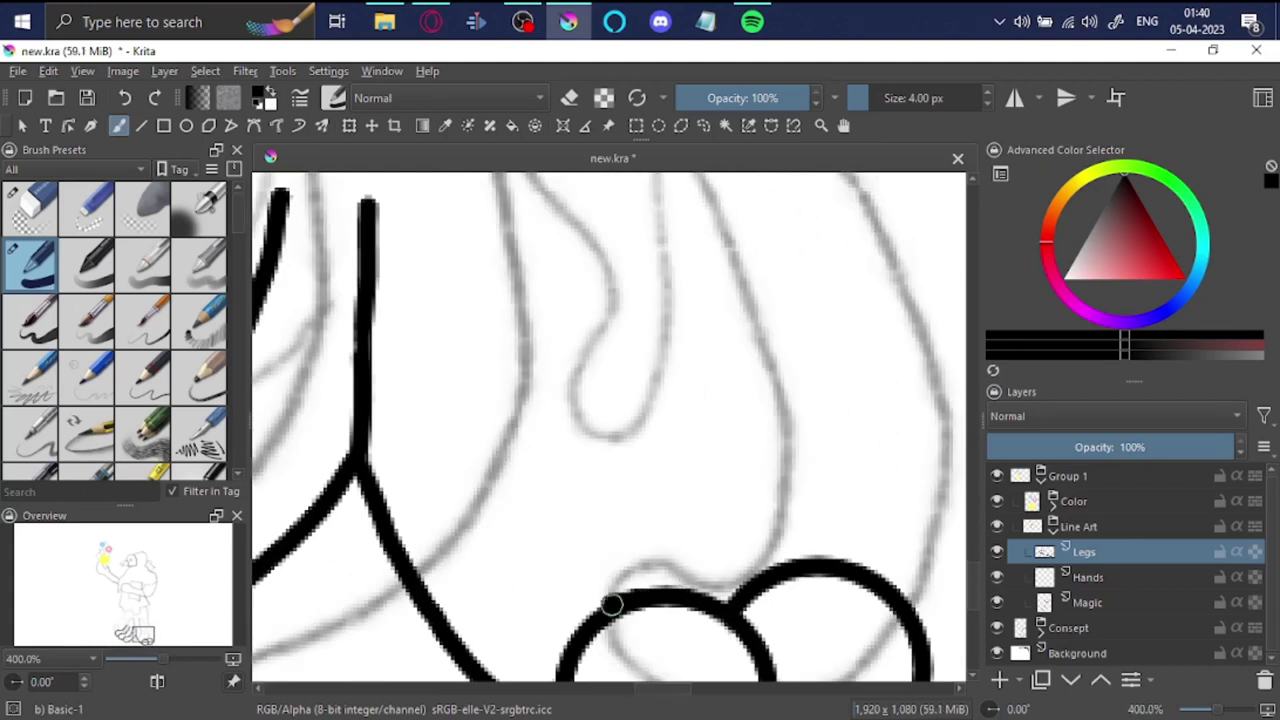
left_click_drag(497, 337, 525, 218)
scroll(471, 268, "down", 1)
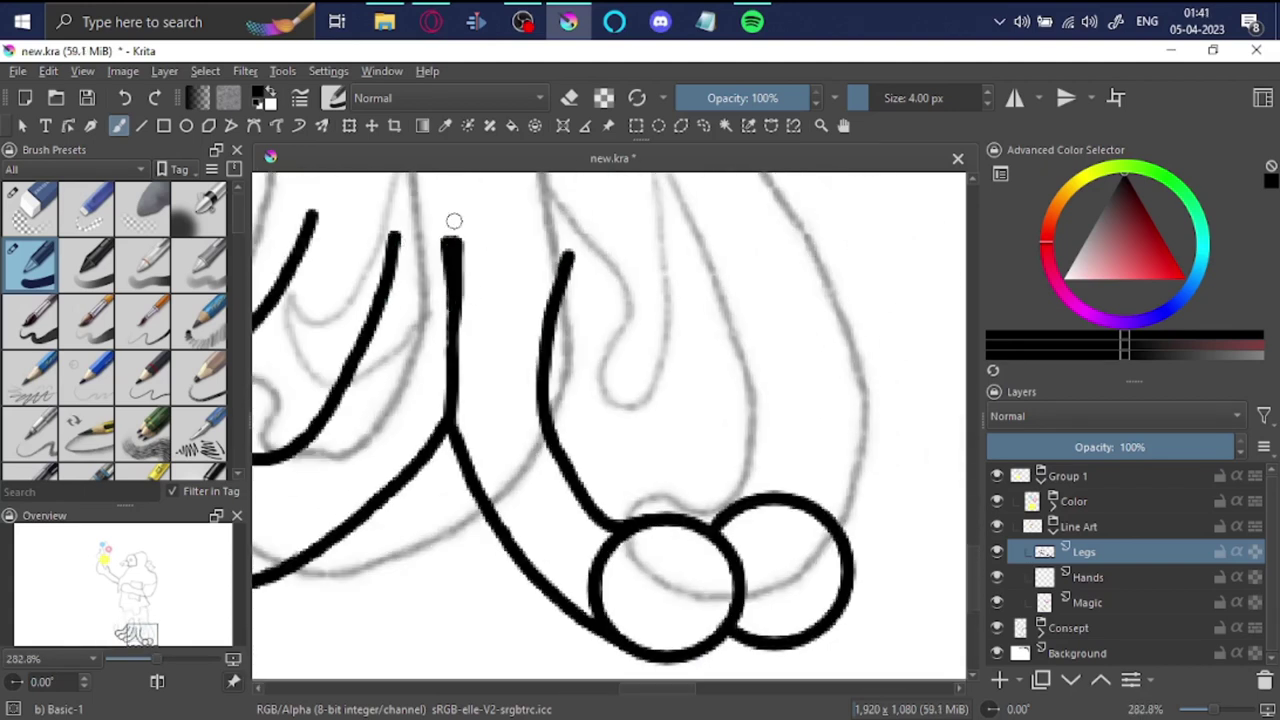
scroll(456, 281, "down", 3)
scroll(623, 380, "up", 5)
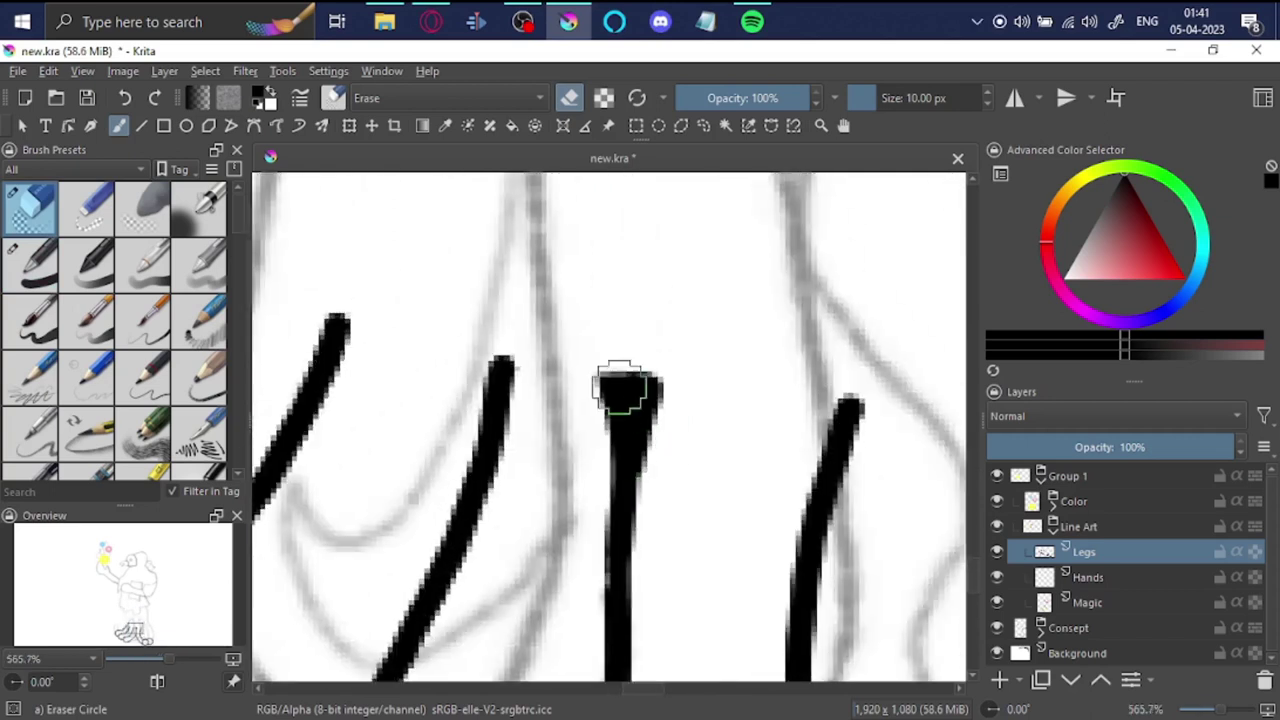
scroll(623, 387, "down", 2)
scroll(774, 486, "up", 2)
key("e")
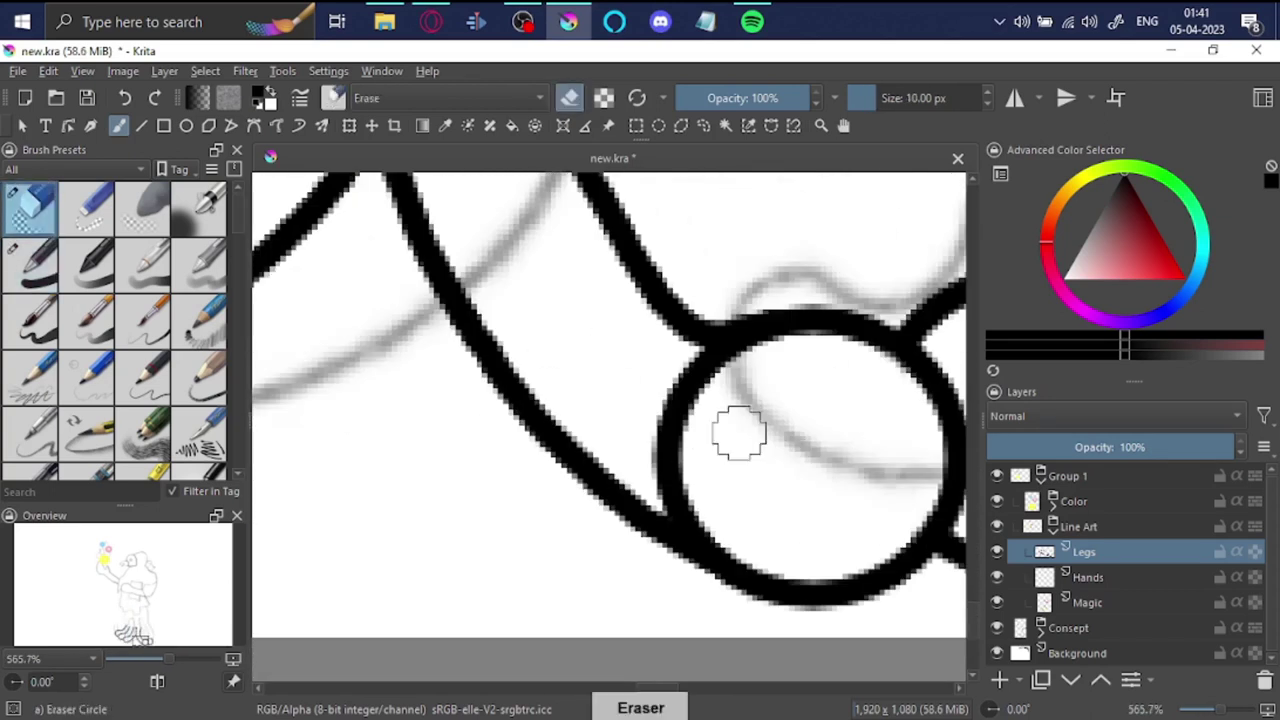
scroll(697, 513, "down", 2)
scroll(789, 426, "up", 2)
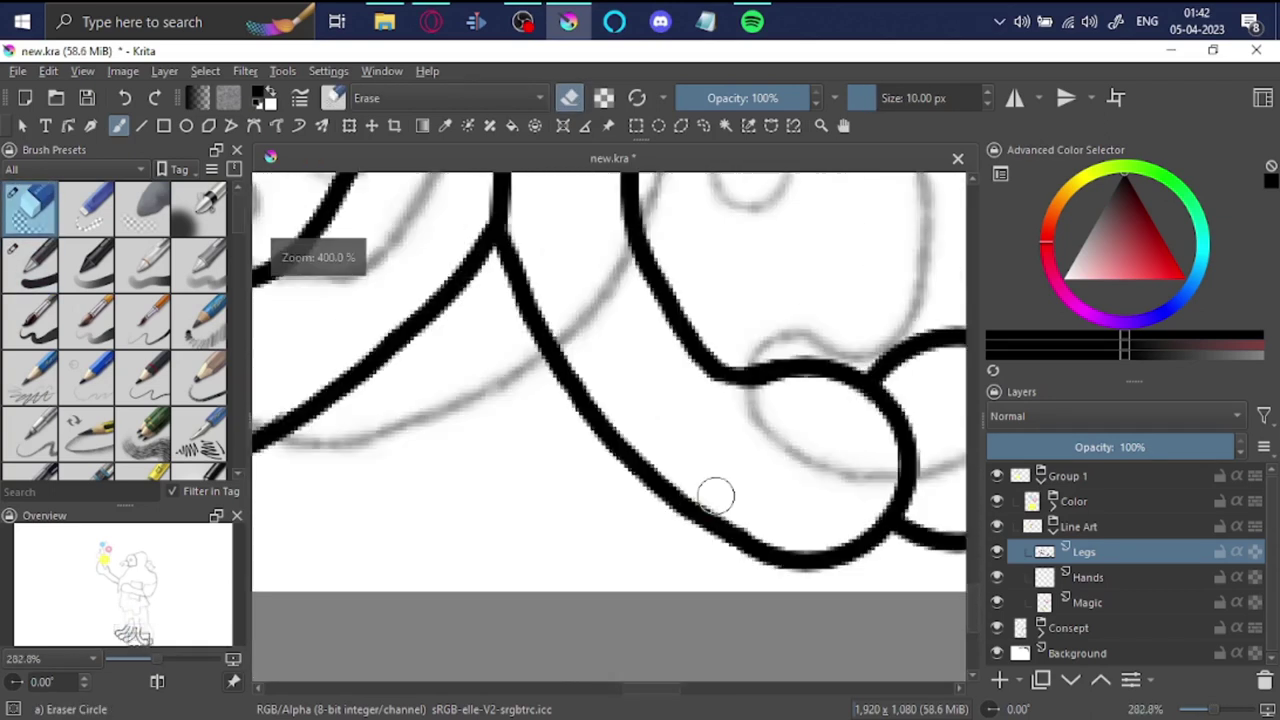
Step: Draw a long tentacle line sweeping down to the lower curve
key("b")
mouse_move(497, 235)
left_mouse_down()
mouse_move(560, 349)
mouse_move(750, 550)
left_mouse_up()
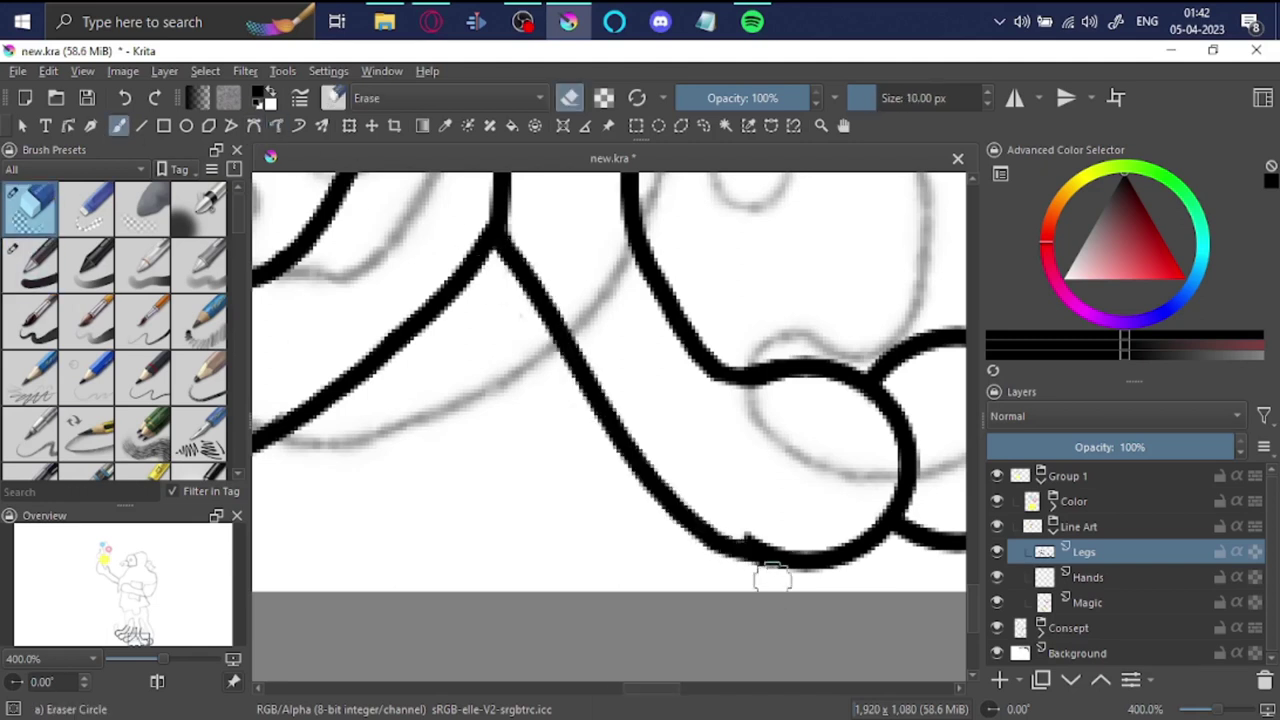
scroll(760, 530, "down", 2)
scroll(357, 257, "up", 2)
key("e")
scroll(766, 534, "down", 2)
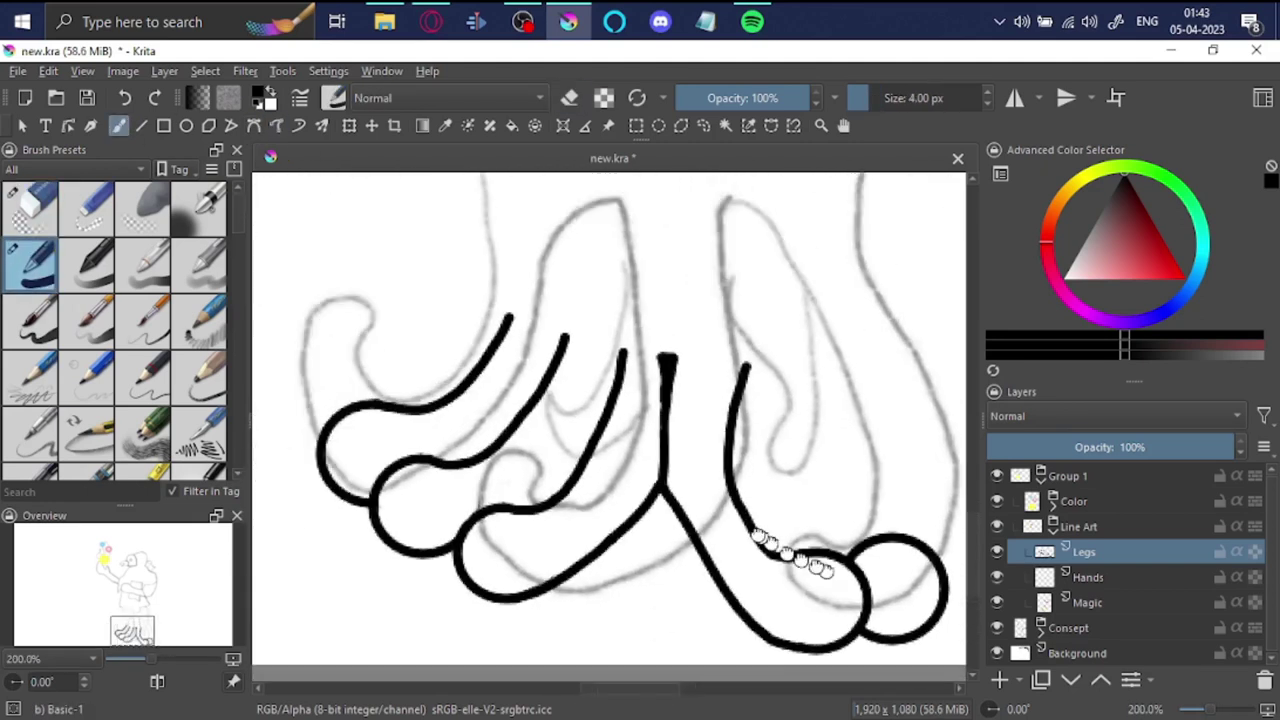
scroll(640, 502, "up", 3)
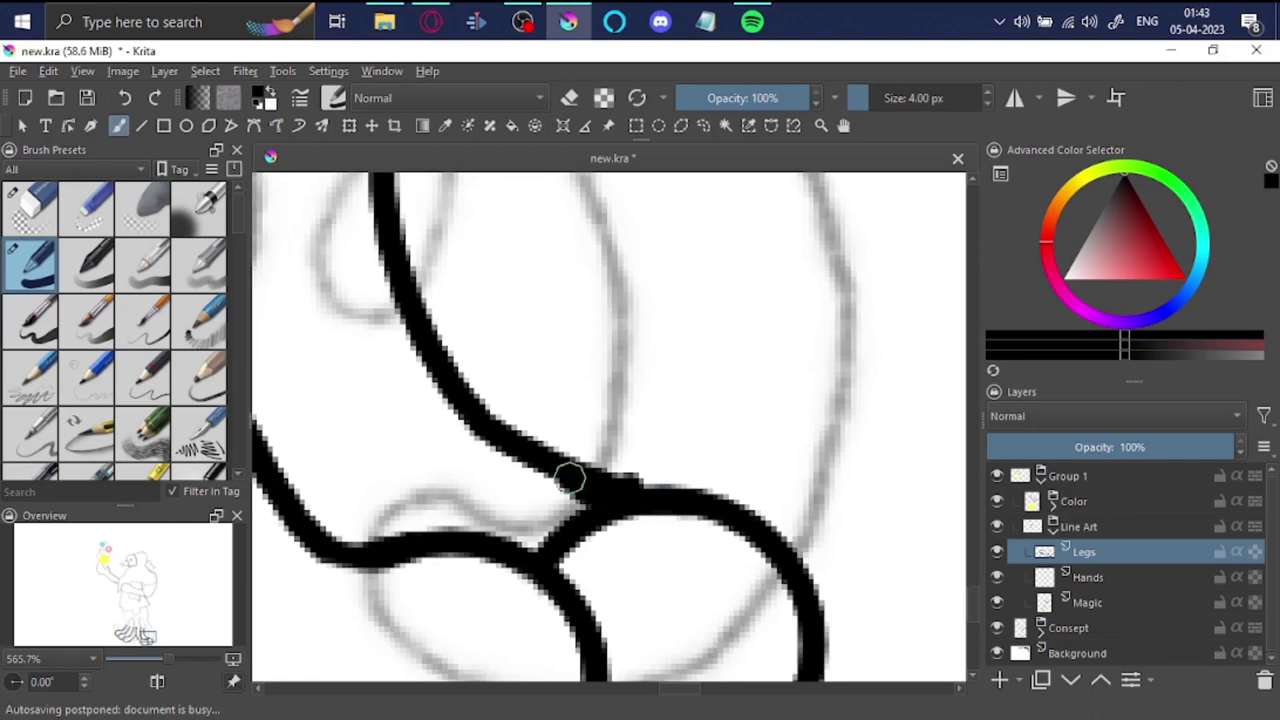
key("e")
scroll(578, 540, "down", 2)
scroll(726, 566, "up", 2)
key("e")
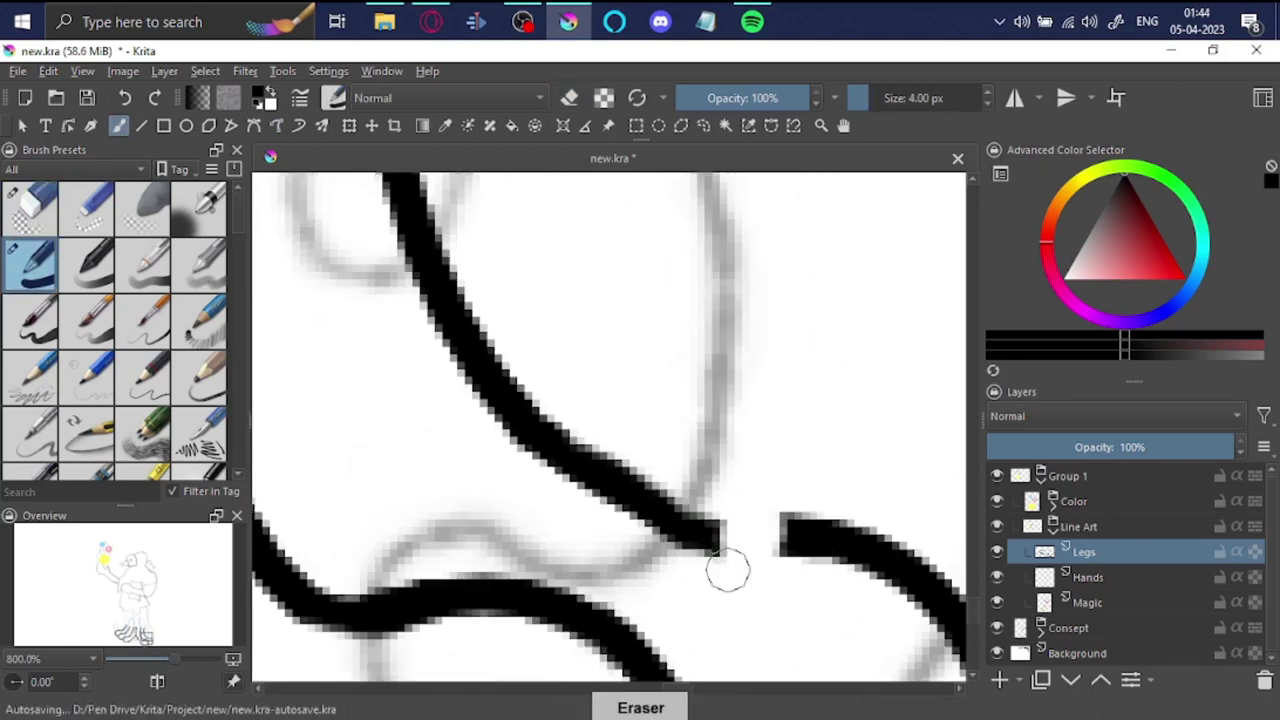
Step: Bridge two tentacle lines and trim the tentacle tip flat and tidy
left_click_drag(580, 471, 786, 523)
scroll(838, 485, "up", 2)
key("e")
scroll(838, 483, "down", 2)
scroll(586, 400, "up", 2)
left_click_drag(586, 400, 600, 420)
scroll(600, 420, "down", 2)
scroll(600, 491, "up", 2)
left_click_drag(600, 491, 640, 480)
key("e")
scroll(654, 509, "down", 5)
scroll(660, 357, "up", 5)
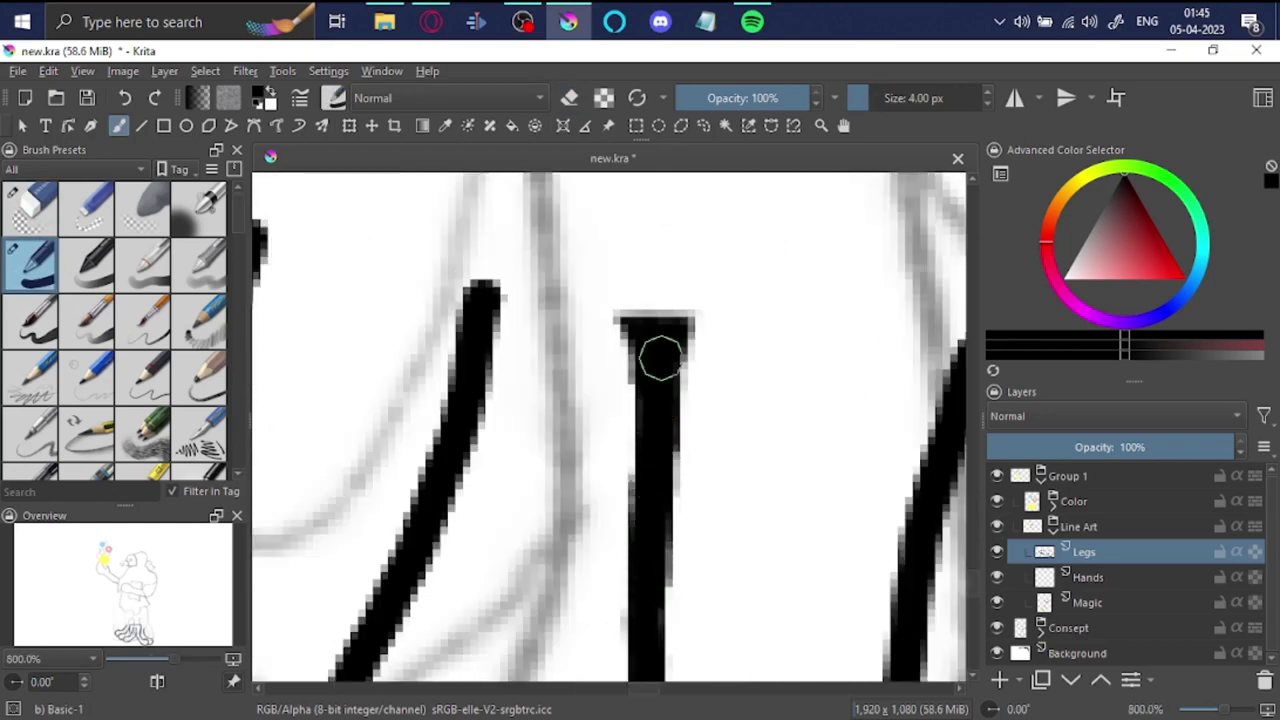
scroll(660, 357, "down", 6)
Step: Try a slight Transform rotation of the leg strokes, then undo it
key("ctrl+t")
left_click_drag(870, 400, 877, 341)
key("ctrl+z")
Step: Hide the Consept sketch layer and move the Magic layer into the Color group
key("b")
scroll(749, 449, "down", 3)
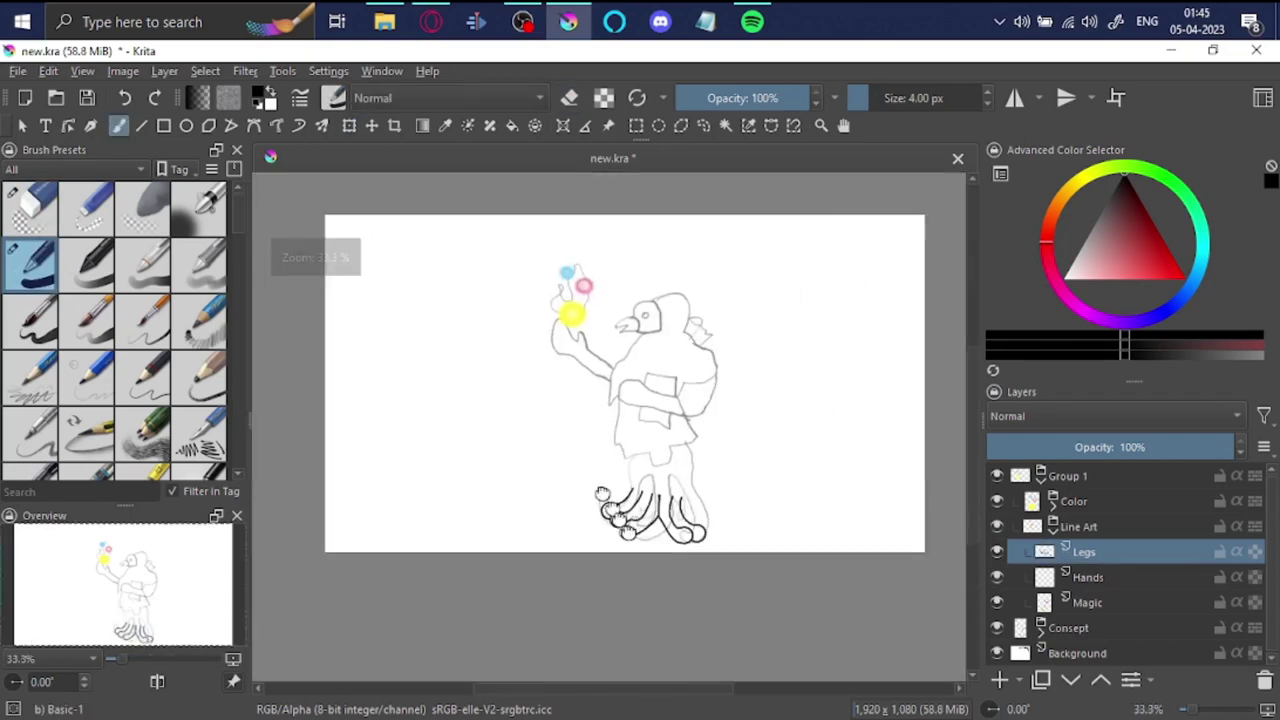
scroll(665, 494, "up", 4)
scroll(665, 494, "down", 1)
left_click(996, 627)
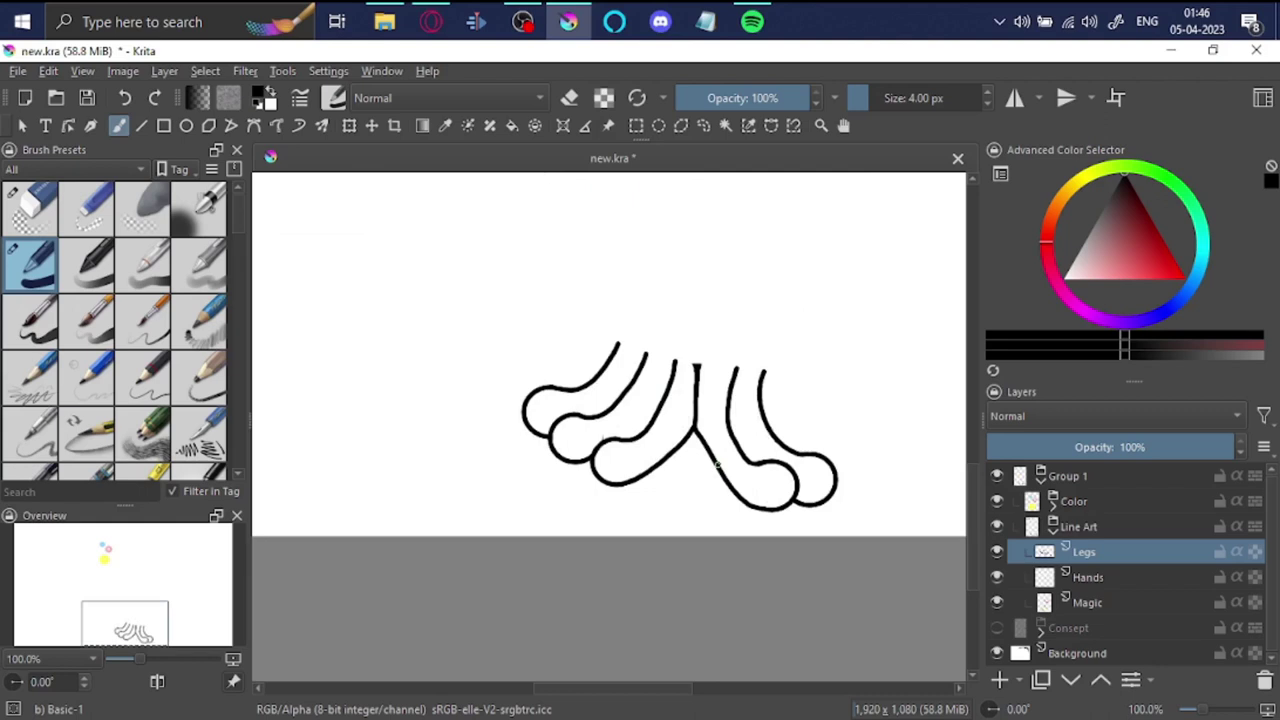
left_click_drag(1087, 597, 1080, 563)
Step: Make the Legs layer active and transform it, checking the result with a mirrored view
scroll(686, 434, "down", 4)
key("m")
scroll(686, 434, "up", 3)
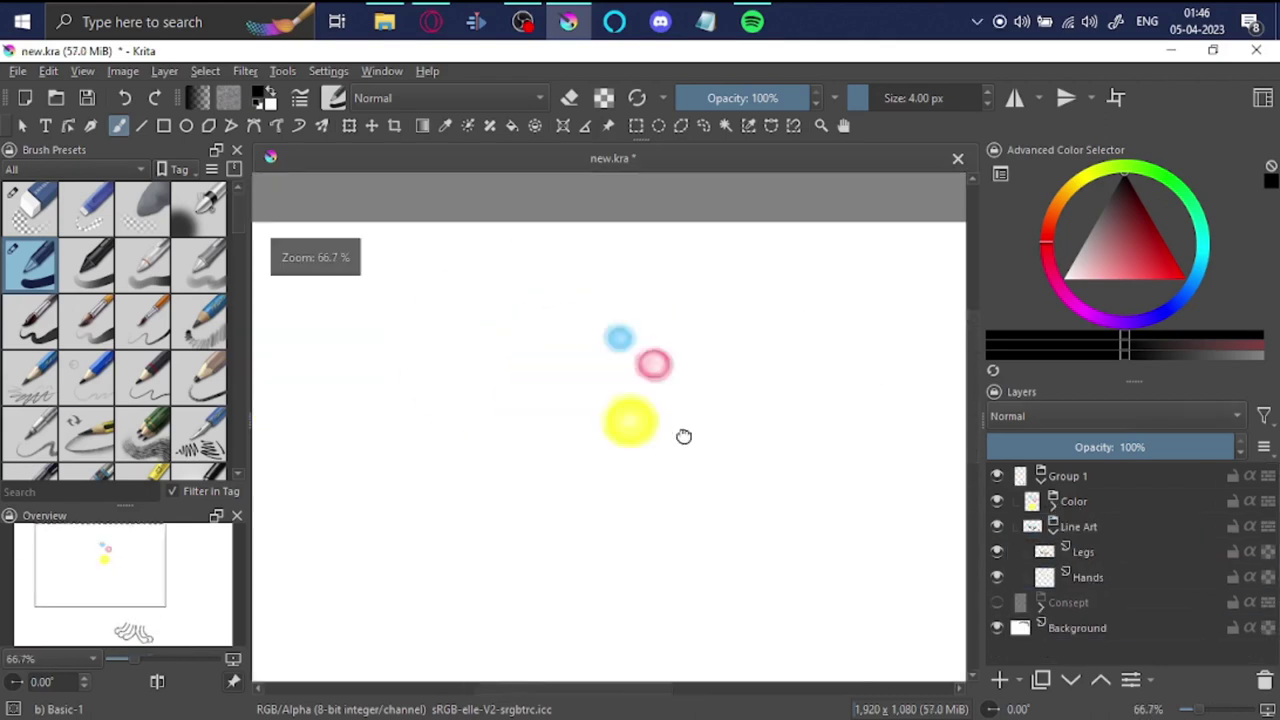
scroll(742, 602, "down", 1)
key("m")
left_click(1010, 548)
key("ctrl+t")
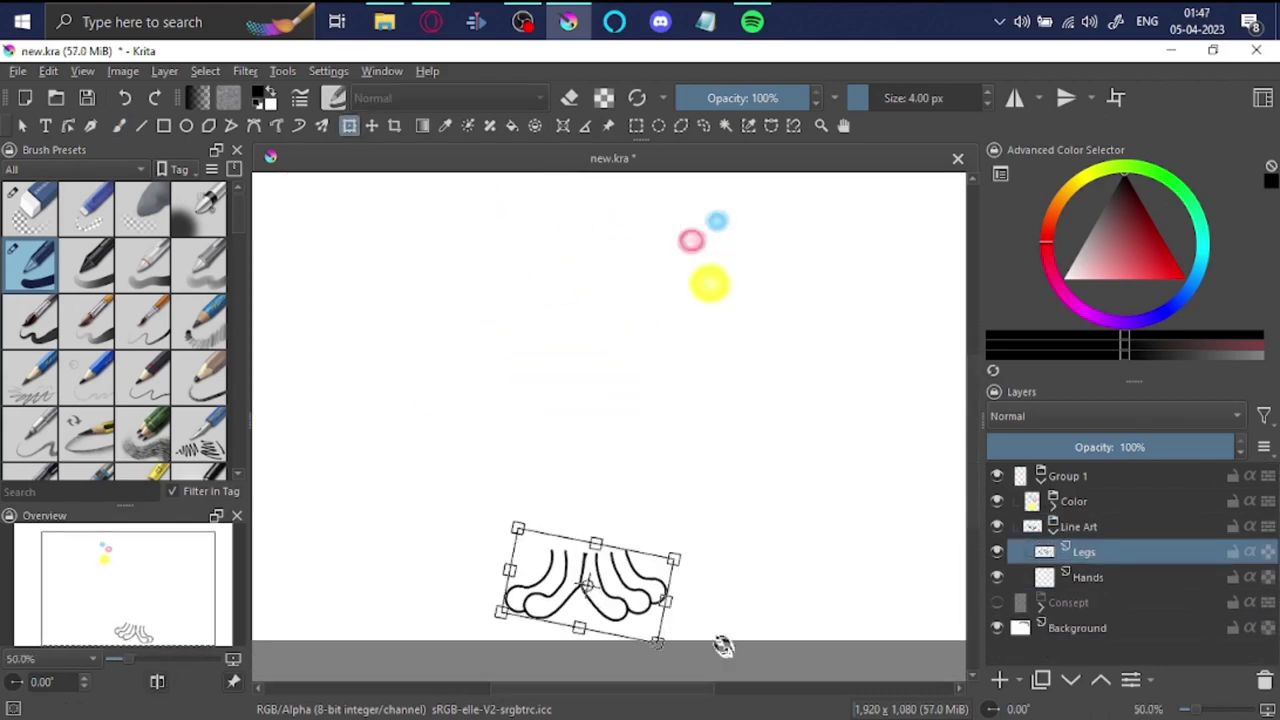
key("m")
key("m")
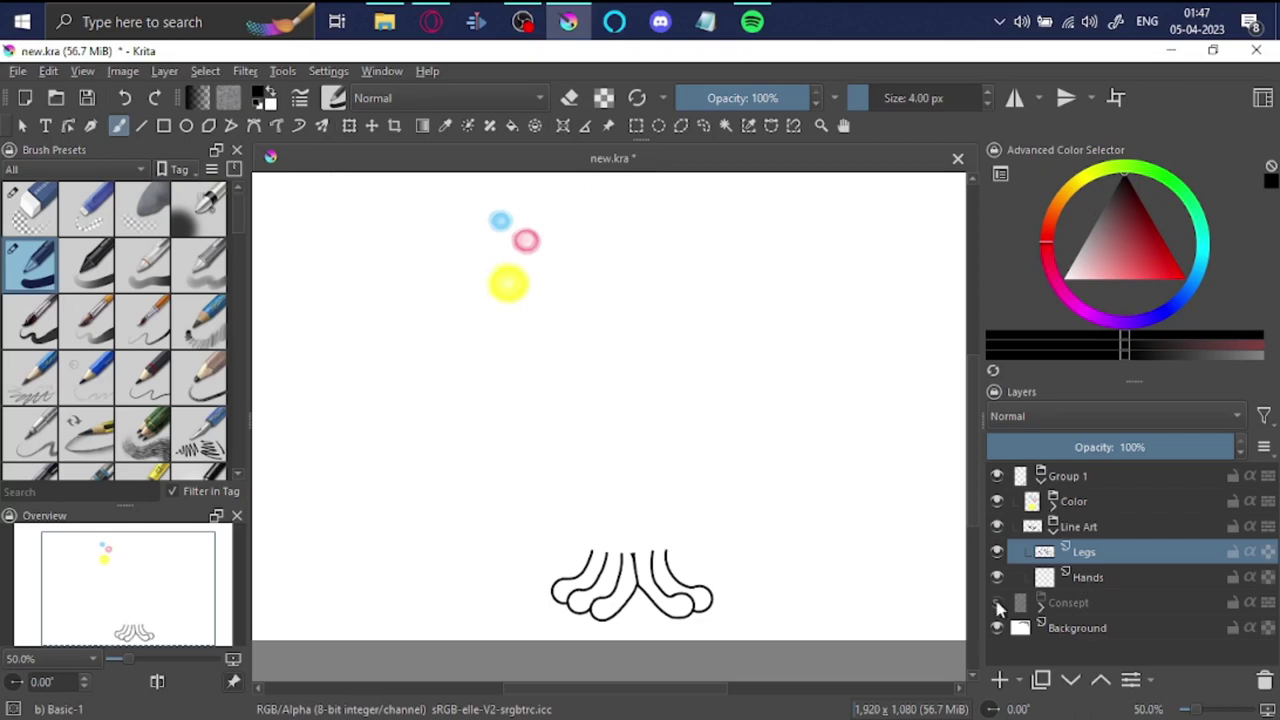
scroll(655, 584, "up", 3)
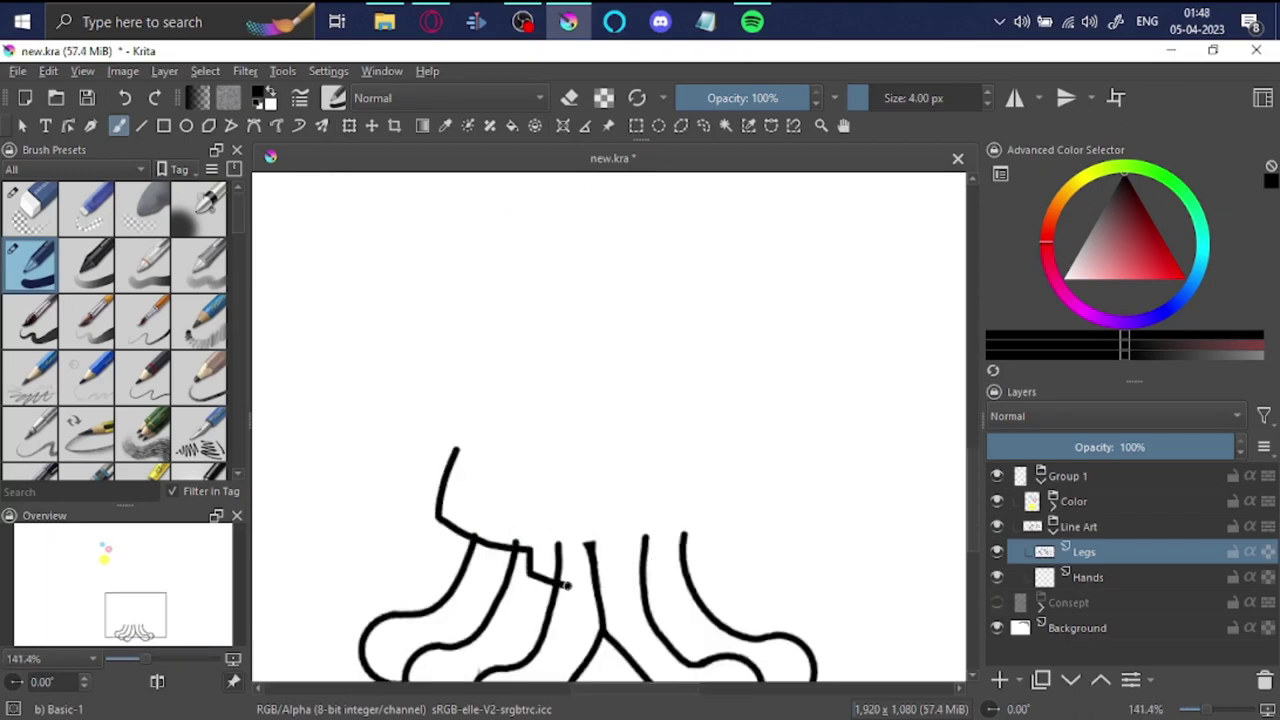
Step: Add a new paint layer named Cloths above the Legs layer
key("Insert")
type("Cloths")
key("Return")
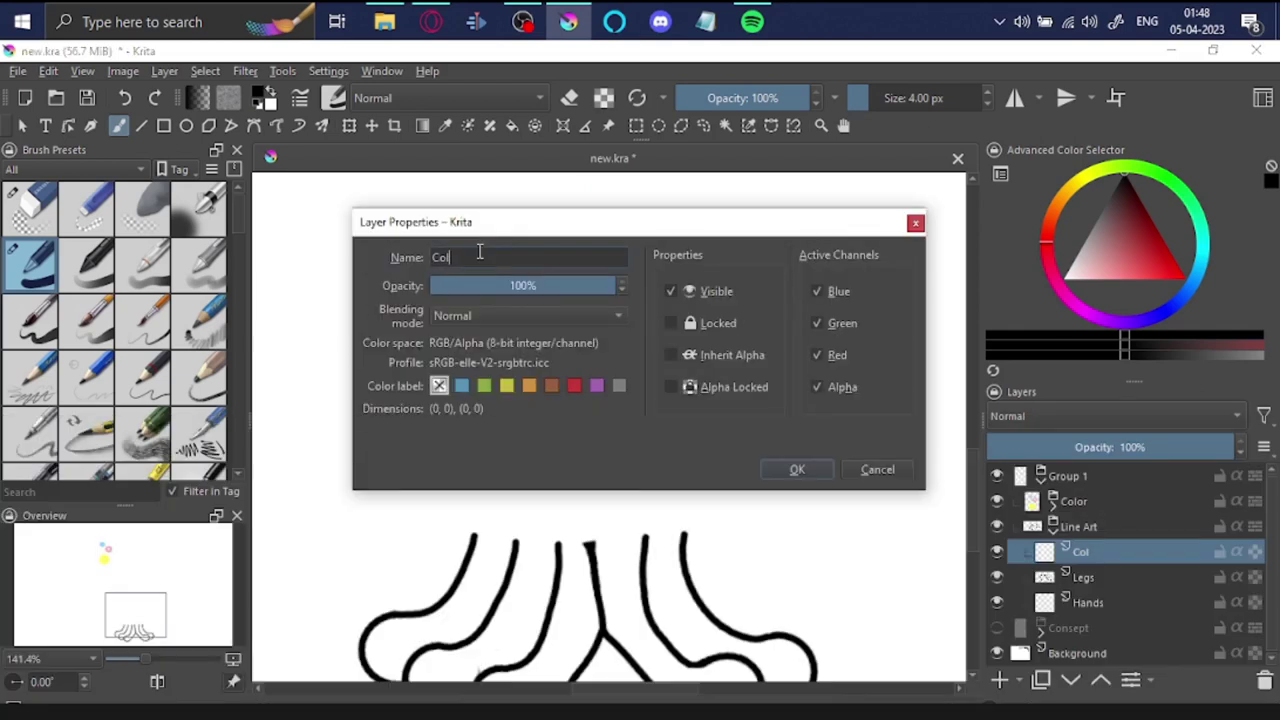
Step: Draw the robe's jagged hem above the legs, redoing a misplaced stroke
scroll(936, 465, "up", 3)
left_click_drag(449, 209, 855, 600)
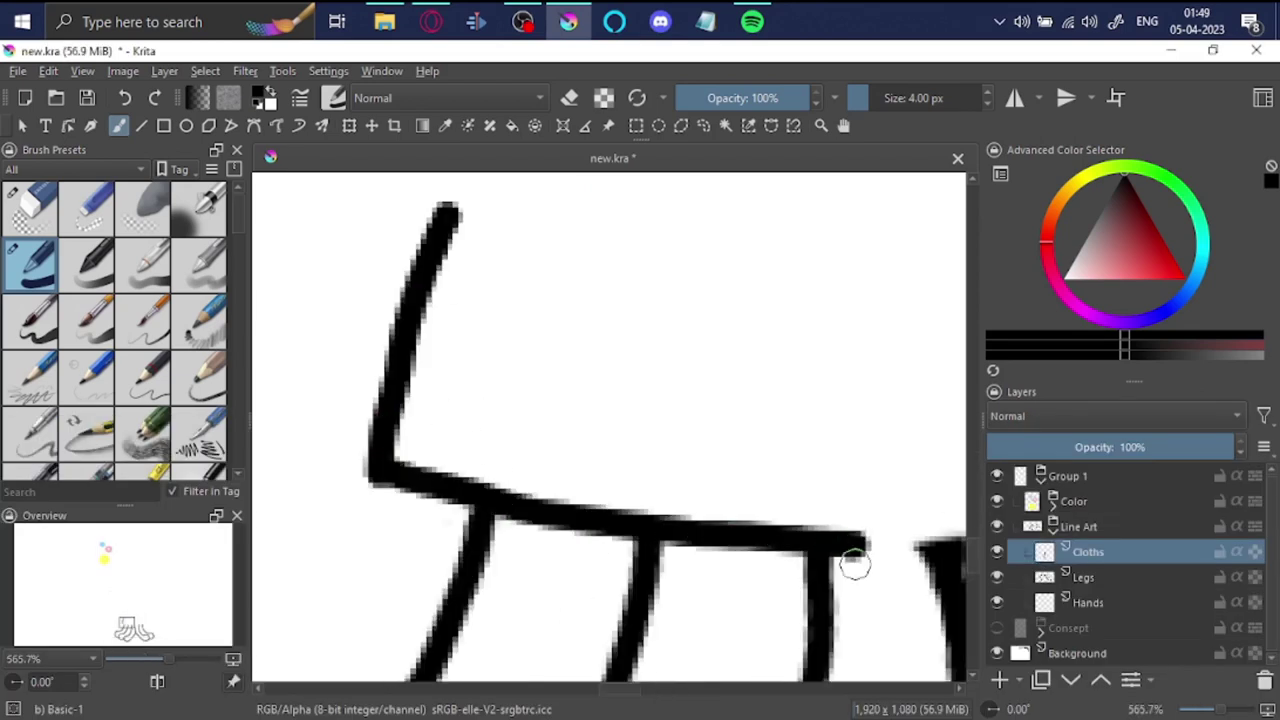
scroll(770, 468, "up", 3)
scroll(768, 371, "down", 1)
key("ctrl+z")
key("ctrl+z")
left_click_drag(384, 401, 458, 425)
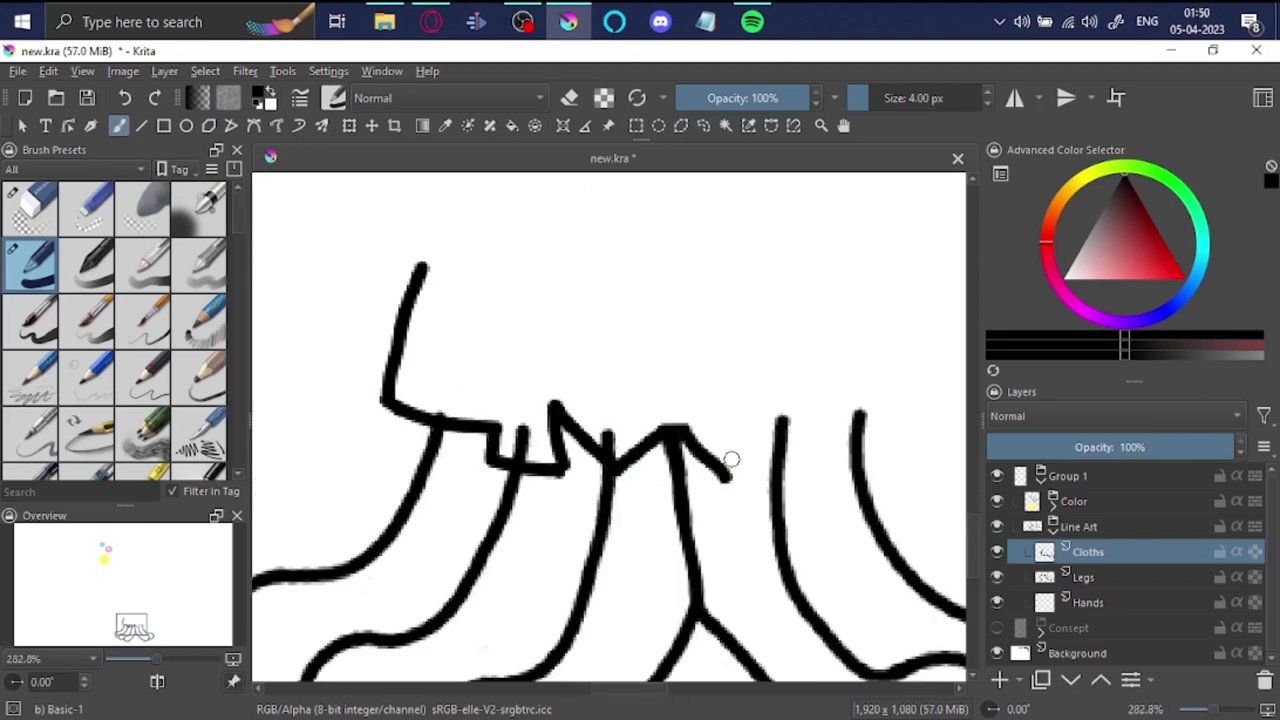
Step: Clean up stray hem strokes on the Cloths layer with the eraser and undo
key("Page_Down")
key("e")
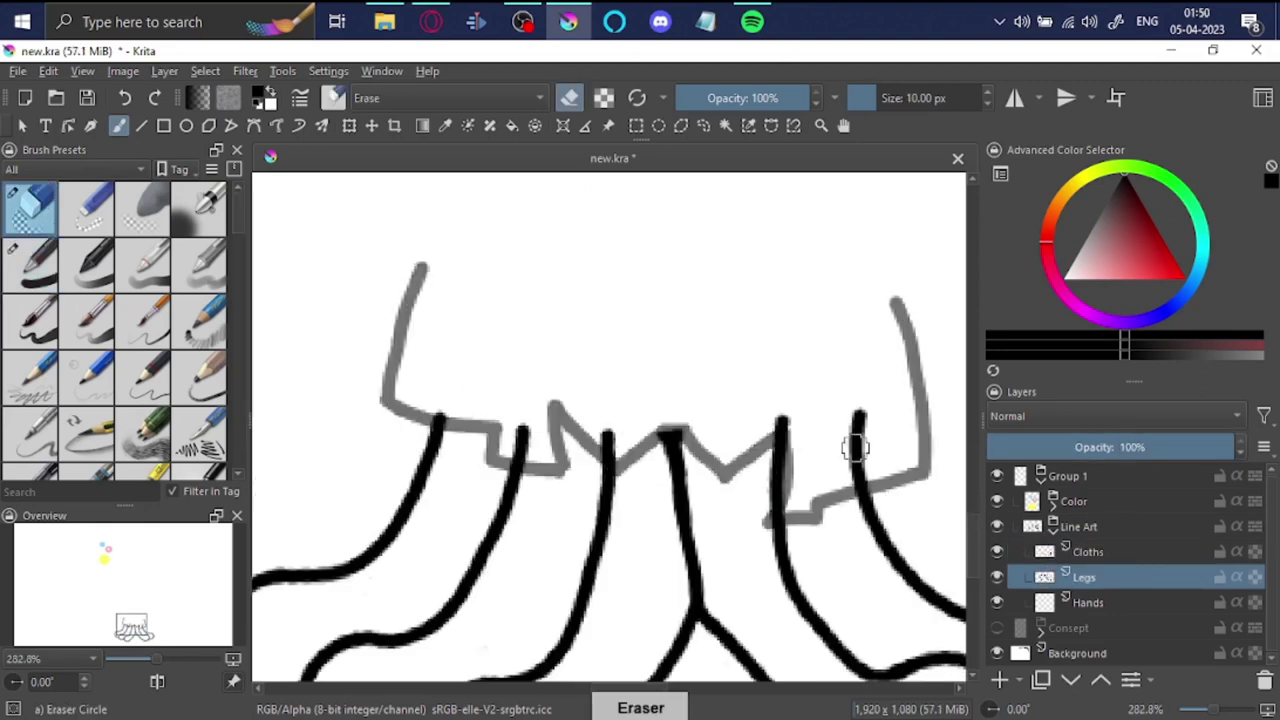
left_click(1087, 551)
scroll(762, 420, "up", 3)
key("ctrl+z")
scroll(786, 514, "down", 4)
scroll(737, 523, "down", 3)
scroll(577, 380, "up", 3)
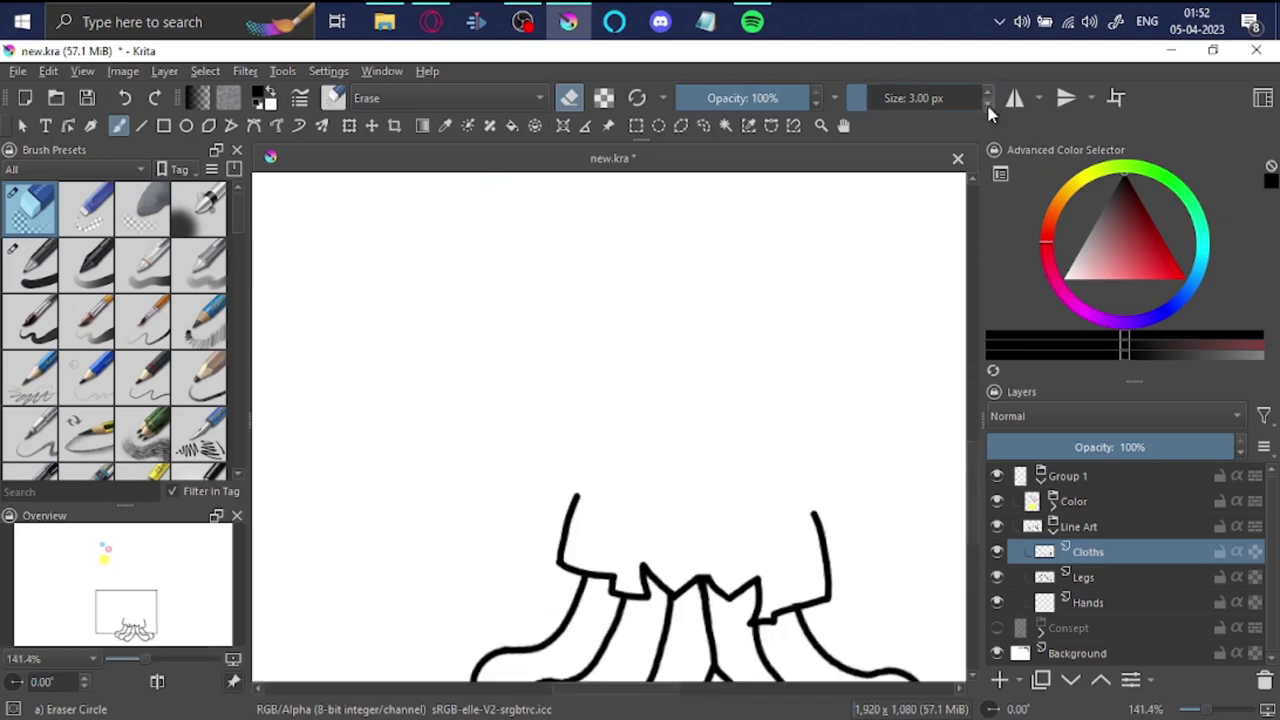
Step: Draw two thin vertical lines down the robe's centre
key("slash")
scroll(663, 380, "up", 1)
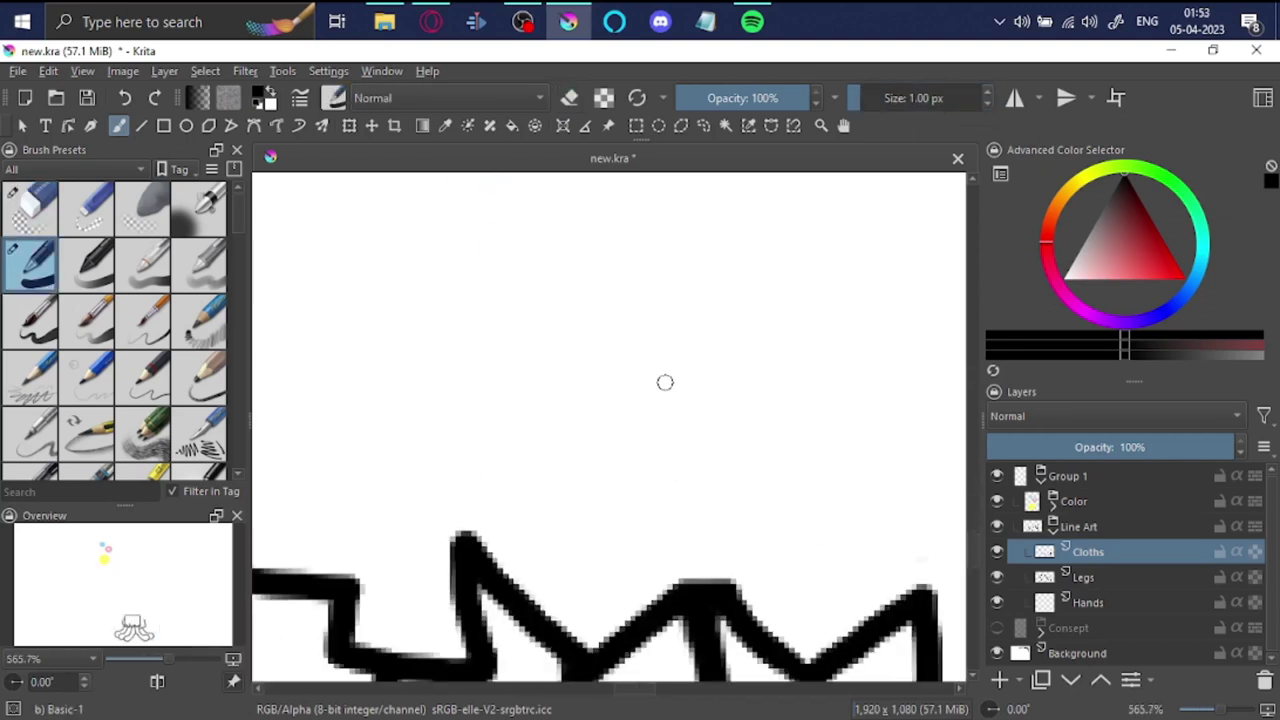
scroll(660, 480, "down", 1)
left_click_drag(661, 522, 660, 470)
scroll(796, 432, "down", 4)
scroll(814, 471, "up", 3)
scroll(666, 512, "up", 2)
scroll(616, 513, "down", 2)
mouse_move(581, 393)
left_mouse_down()
mouse_move(601, 609)
mouse_move(601, 392)
left_mouse_up()
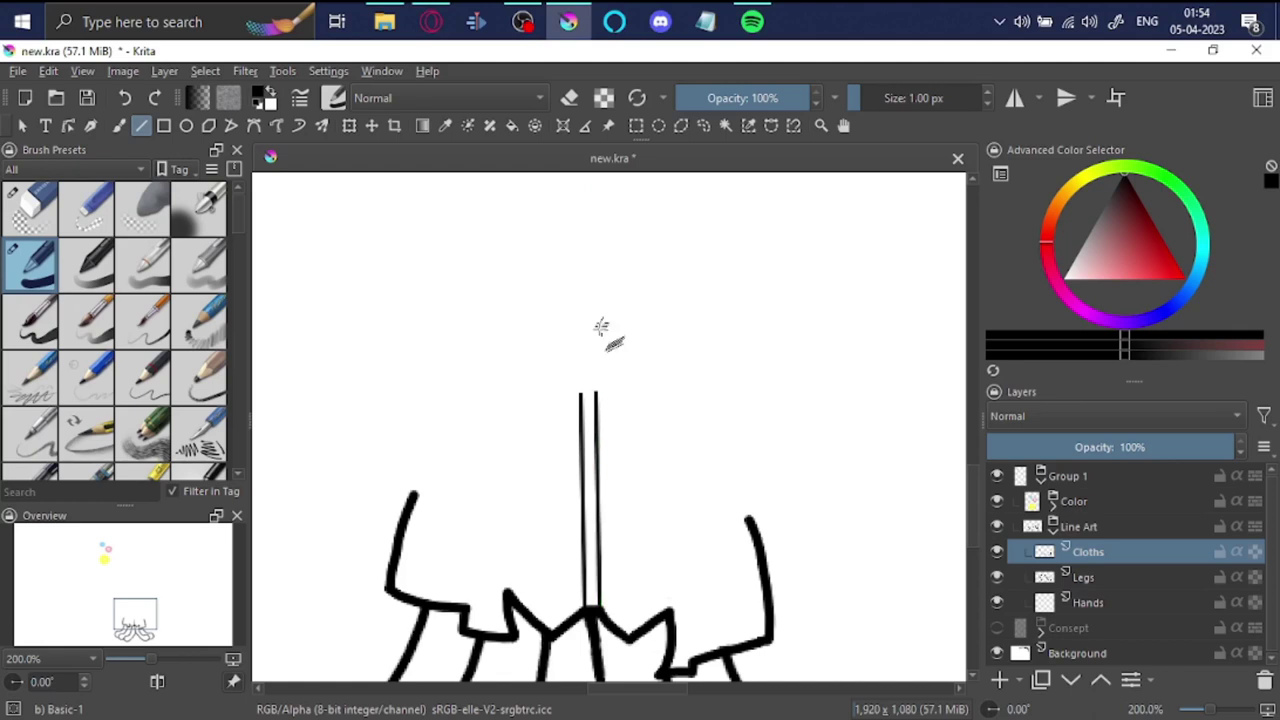
Step: Extend tall parallel vertical lines up the robe, undoing two unwanted extra lines
scroll(608, 329, "up", 1)
left_click_drag(587, 582, 601, 258)
left_click_drag(588, 505, 583, 180)
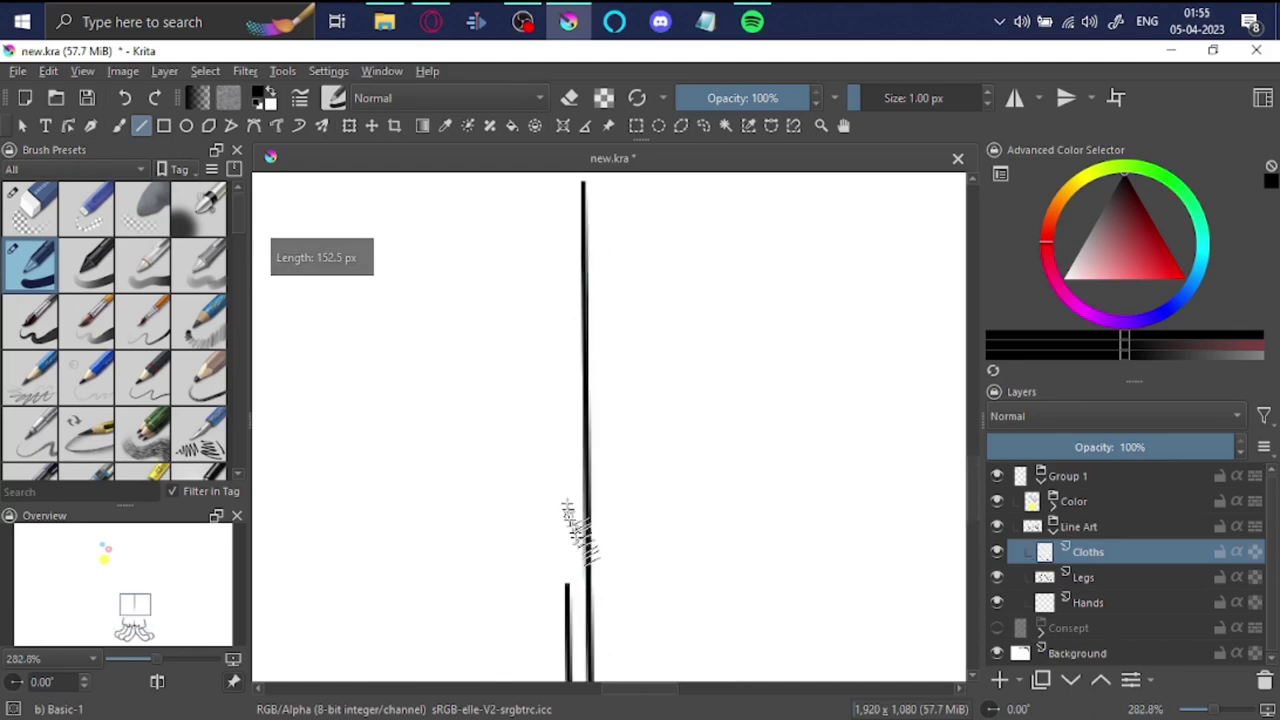
left_click_drag(553, 565, 540, 520)
scroll(538, 515, "up", 3)
scroll(660, 420, "down", 3)
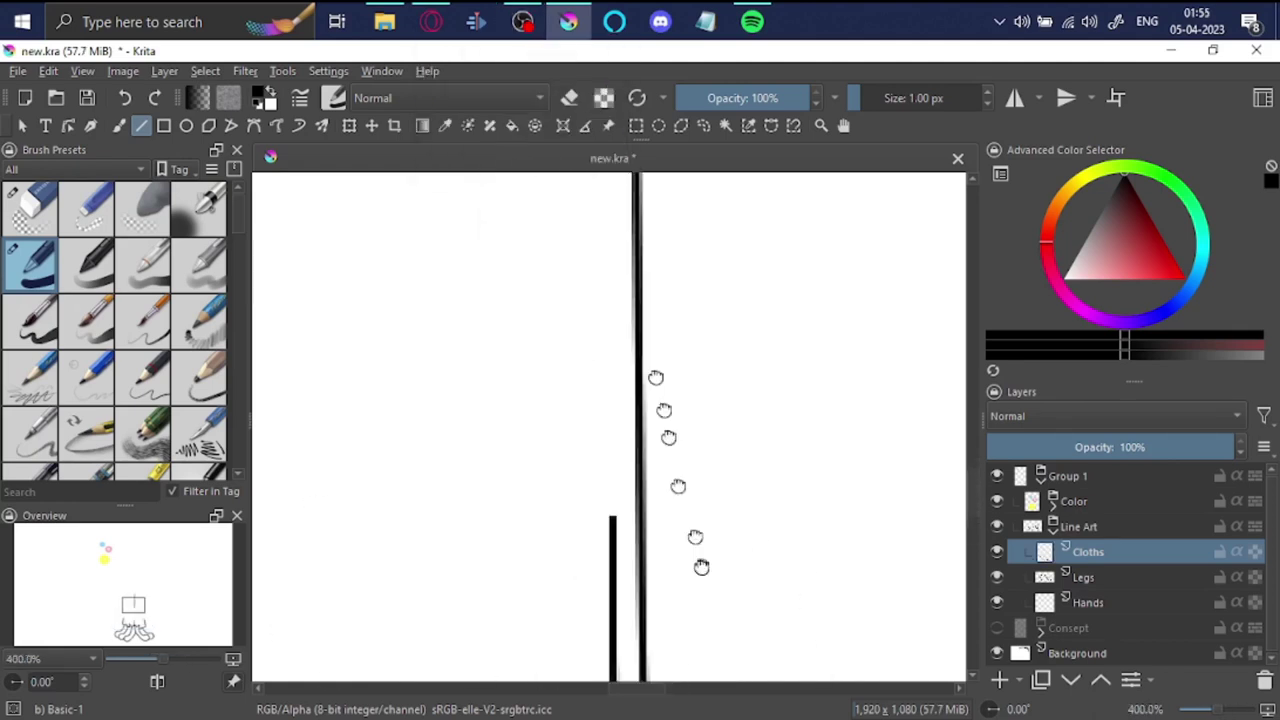
scroll(690, 560, "up", 2)
key("ctrl+z")
scroll(654, 366, "up", 1)
key("ctrl+z")
scroll(654, 434, "down", 3)
scroll(654, 434, "up", 4)
Step: Try erasing part of the robe's left outline, then revert the erasure
key("e")
key("e")
scroll(700, 400, "down", 8)
scroll(574, 462, "up", 3)
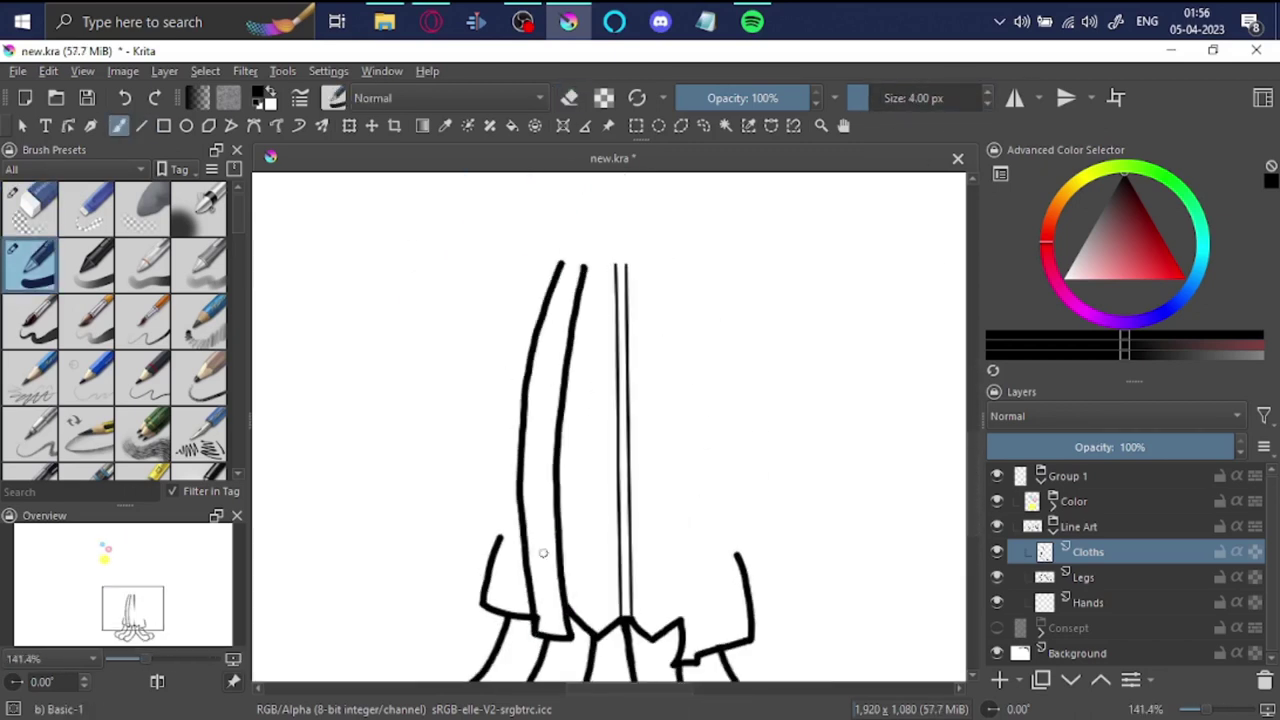
key("e")
scroll(562, 588, "up", 3)
left_click_drag(474, 540, 490, 645)
key("e")
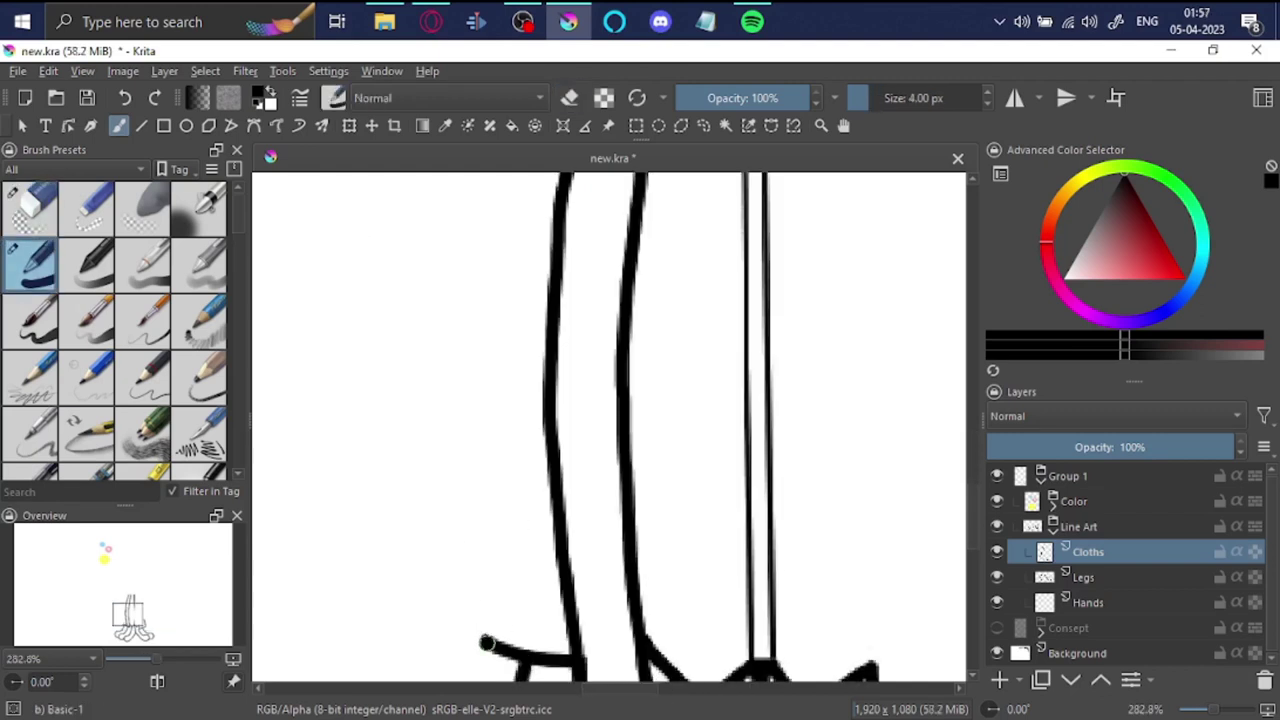
scroll(480, 540, "down", 4)
scroll(596, 561, "up", 4)
key("ctrl+z")
scroll(636, 538, "down", 3)
scroll(503, 543, "up", 2)
Step: Erase the stray end of a robe stroke near the centre
key("e")
scroll(674, 629, "down", 3)
scroll(754, 485, "down", 3)
scroll(754, 485, "up", 2)
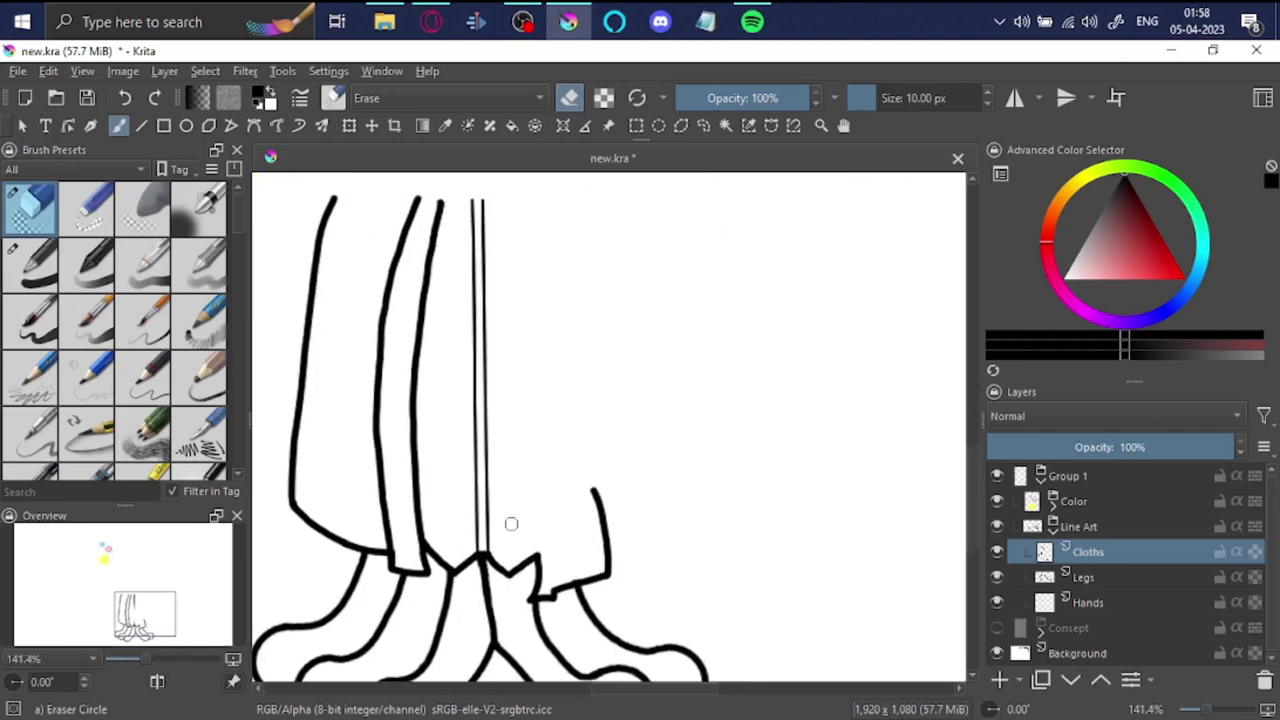
key("e")
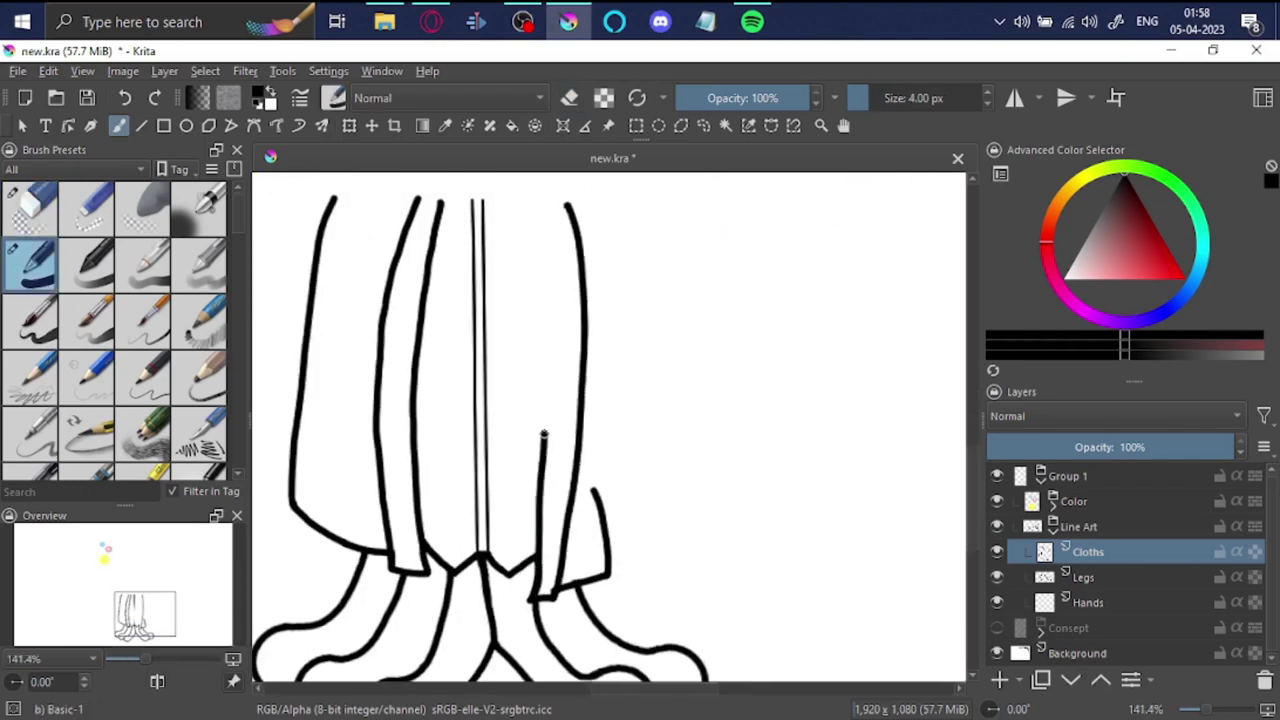
key("e")
scroll(544, 434, "up", 4)
left_click_drag(566, 475, 572, 617)
key("e")
scroll(606, 534, "down", 1)
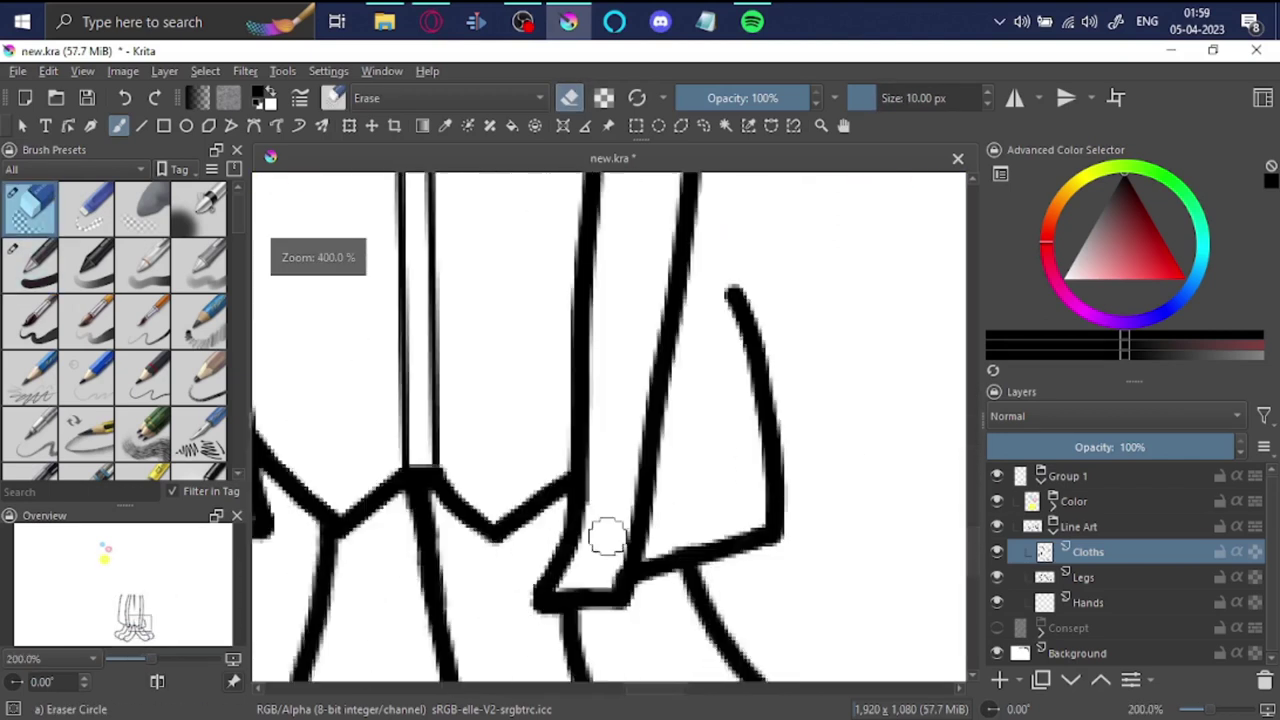
scroll(606, 534, "down", 3)
scroll(557, 343, "up", 1)
scroll(611, 456, "up", 1)
key("e")
Step: Try extending the robe edge line to the right, then undo it
left_click_drag(612, 458, 703, 428)
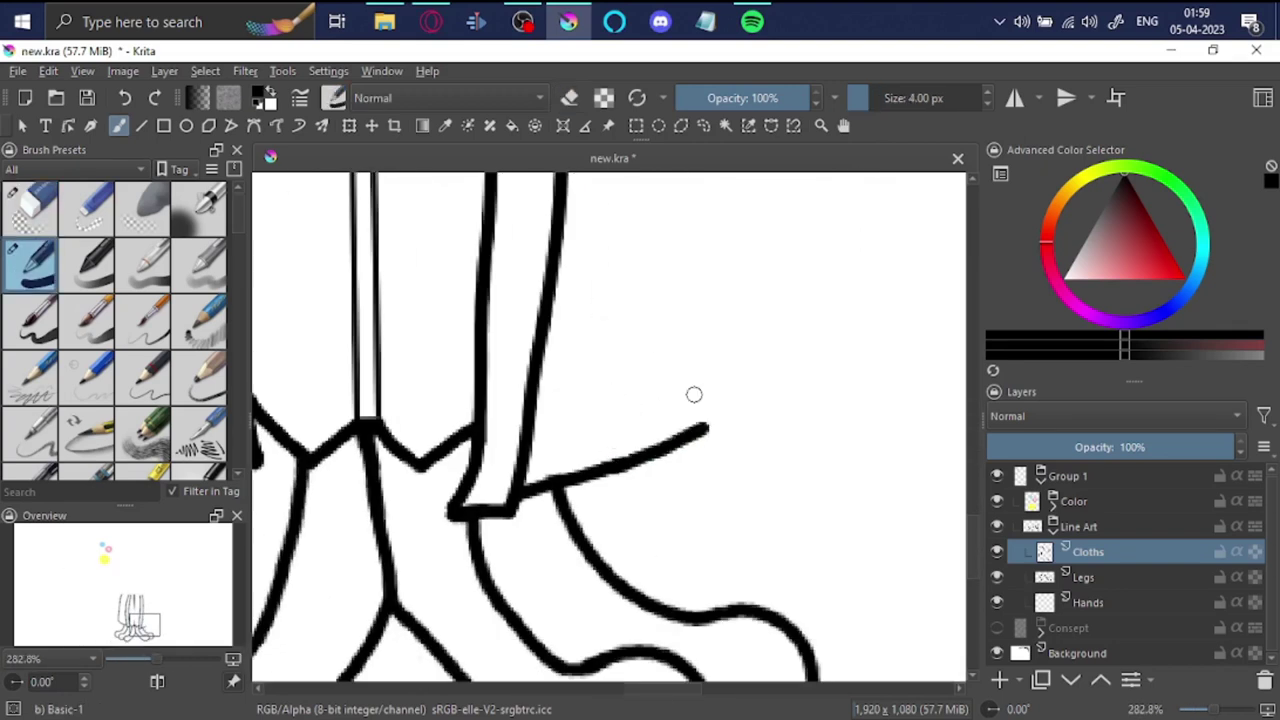
key("1")
key("ctrl+z")
scroll(557, 534, "up", 5)
key("e")
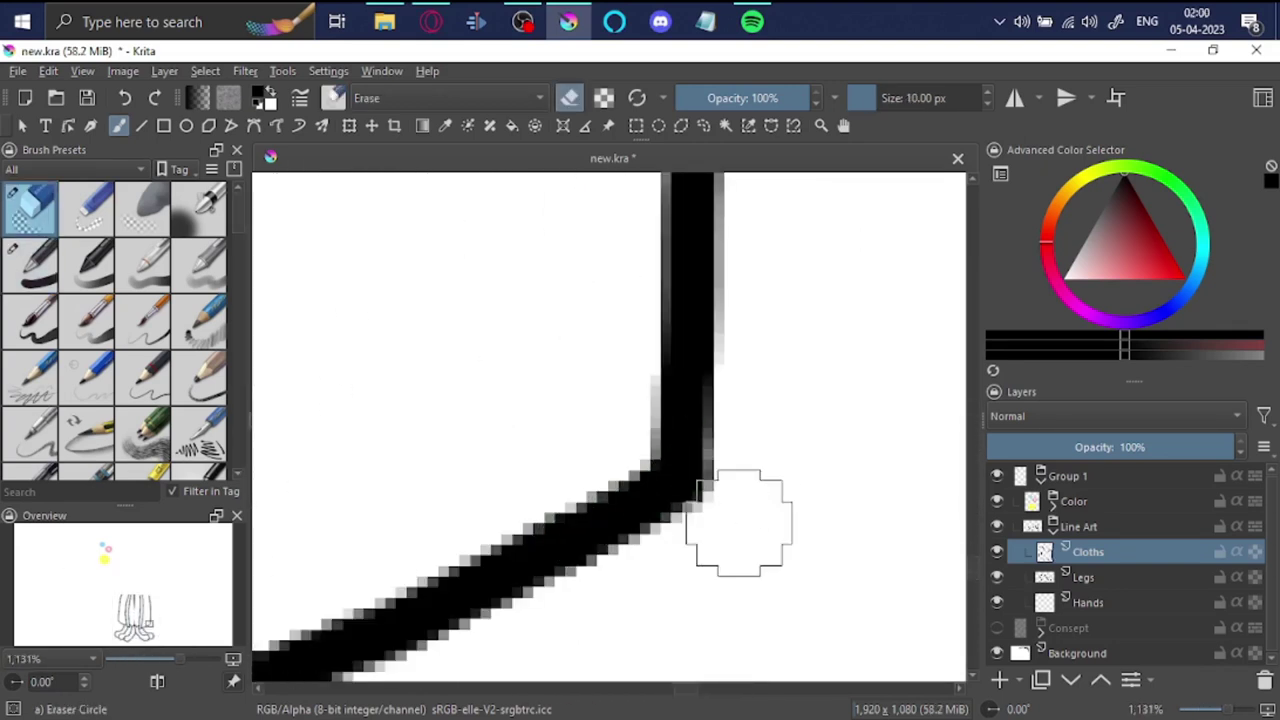
scroll(740, 530, "down", 1)
scroll(834, 607, "up", 1)
scroll(834, 607, "down", 8)
scroll(610, 400, "up", 3)
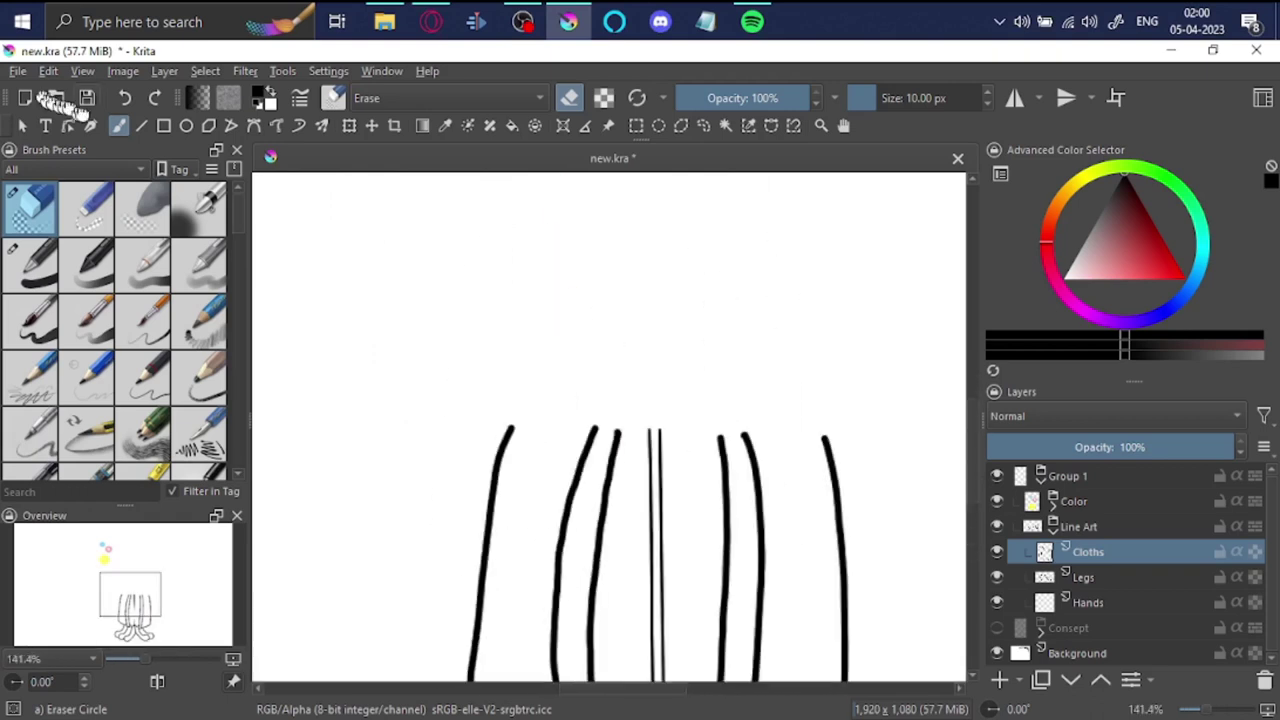
scroll(610, 400, "up", 1)
Step: Erase the top of the middle line and add a long thin straight line beside it
key("e")
key("b")
key("e")
left_click_drag(607, 270, 612, 392)
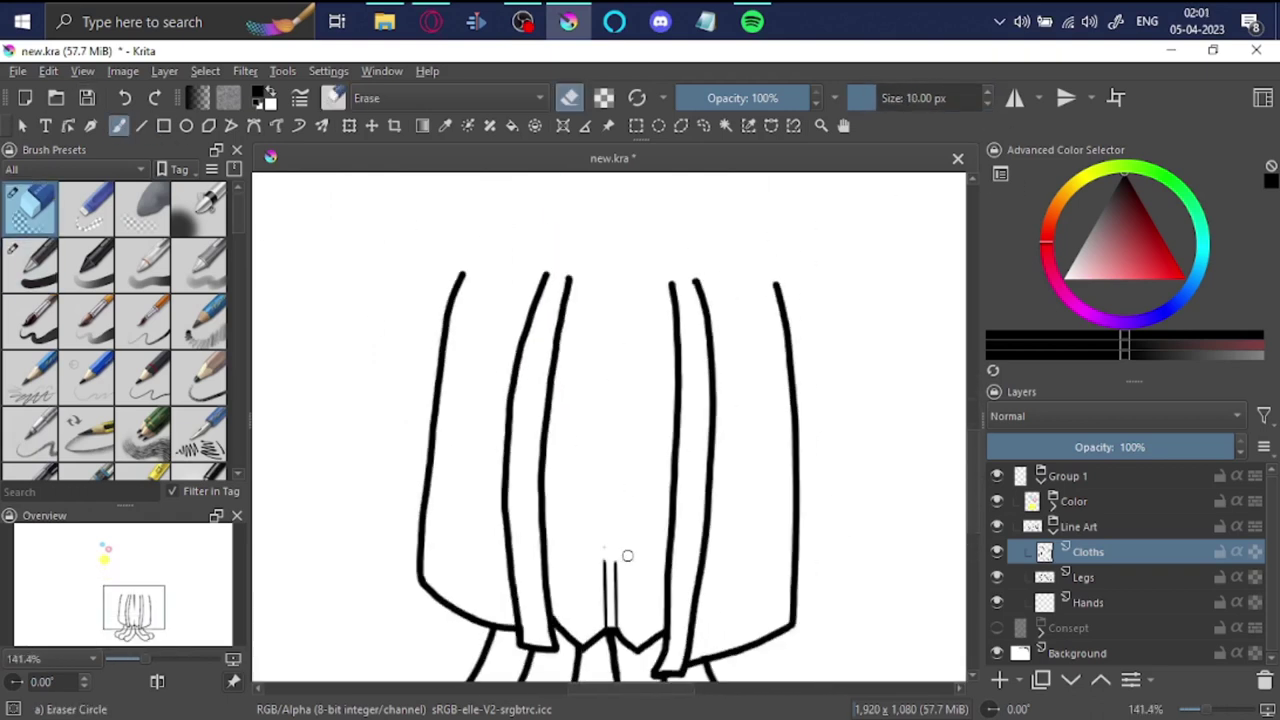
key("e")
key("v")
mouse_move(607, 605)
left_mouse_down()
mouse_move(610, 275)
mouse_move(626, 276)
left_mouse_up()
scroll(563, 412, "down", 4)
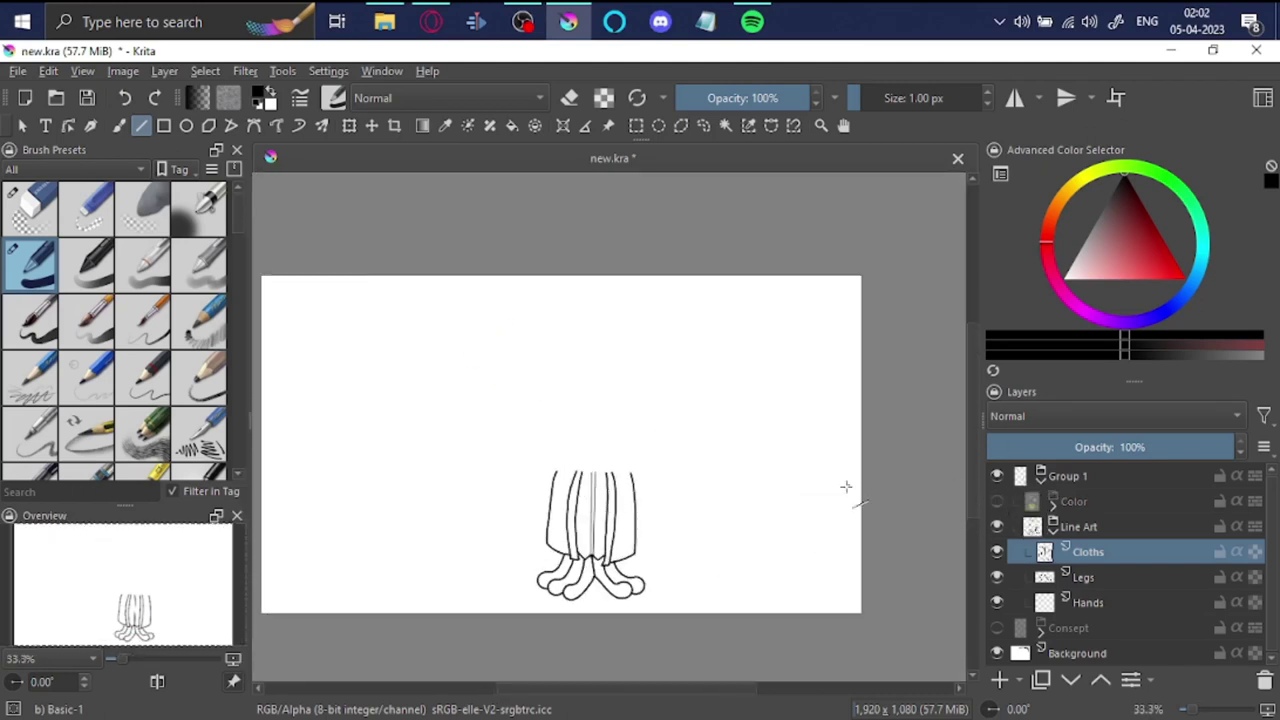
Step: Briefly show and expand the Color group, then hide and collapse it again
left_click(996, 501)
left_click(1052, 501)
left_click(996, 501)
left_click(1052, 501)
key("b")
scroll(583, 423, "up", 6)
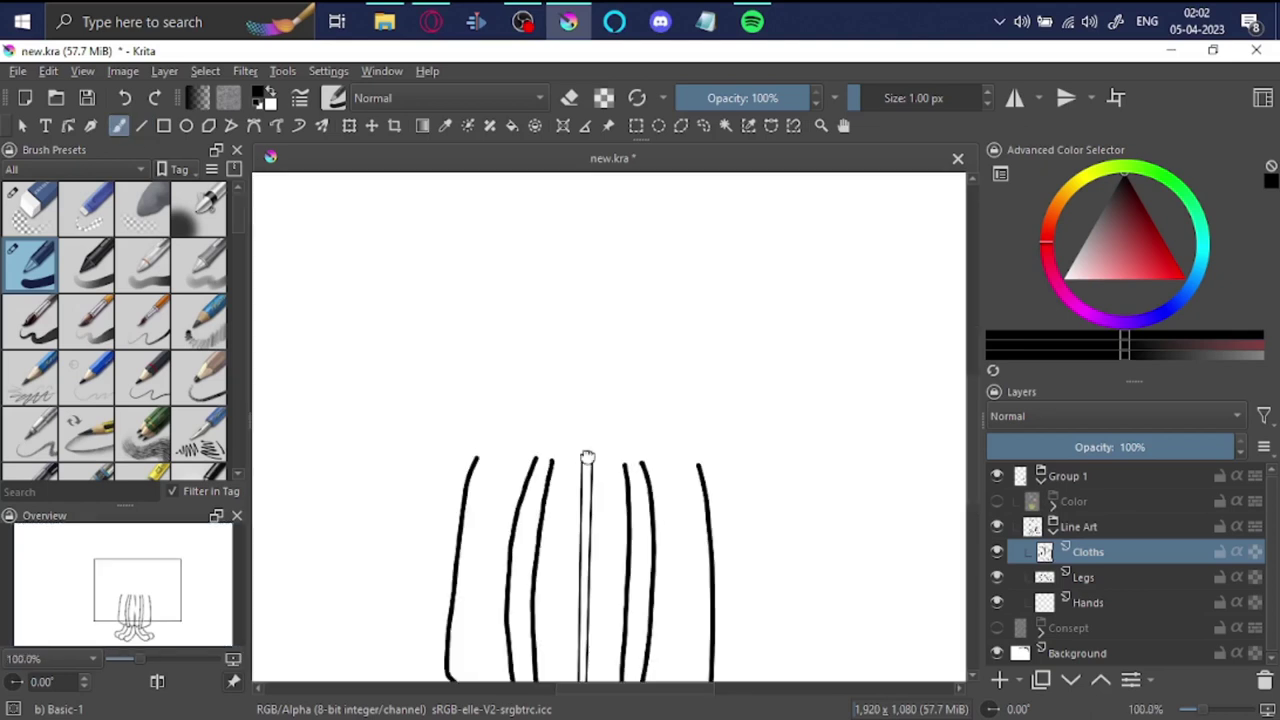
scroll(661, 410, "down", 5)
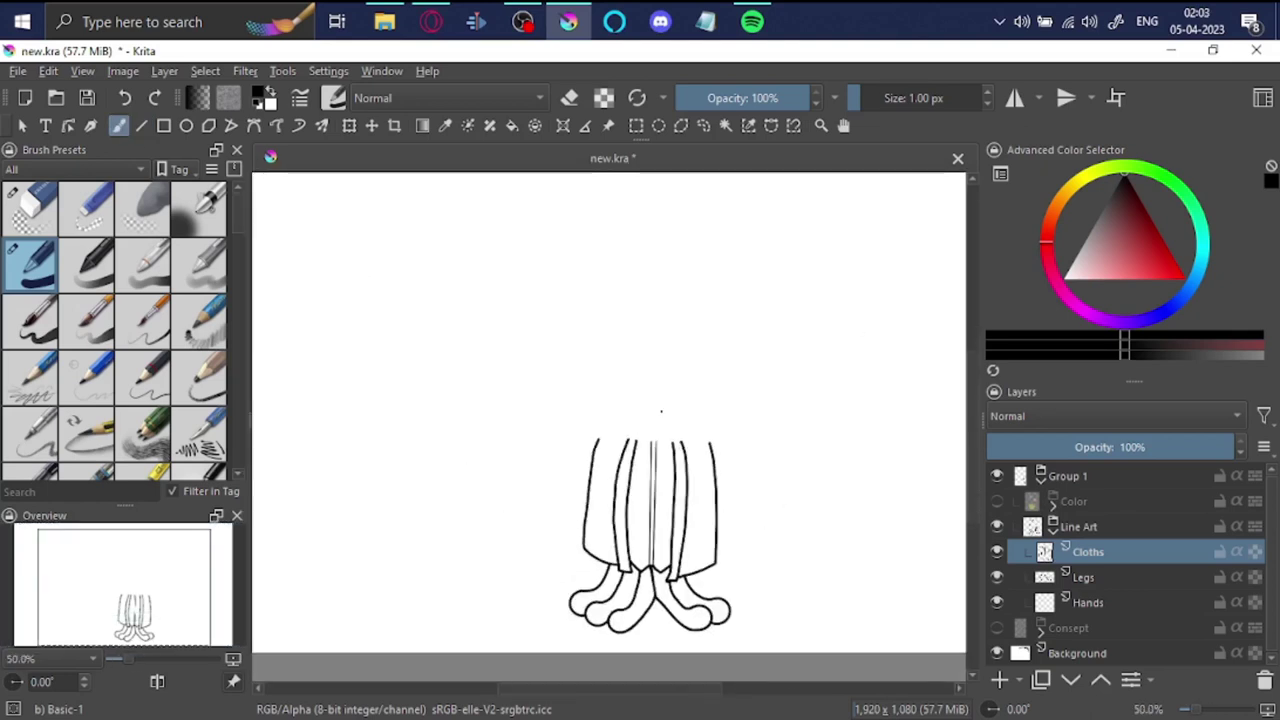
Step: Create a new layer named Belt above Cloths
key("F3")
type("Belt")
key("Return")
scroll(702, 511, "up", 3)
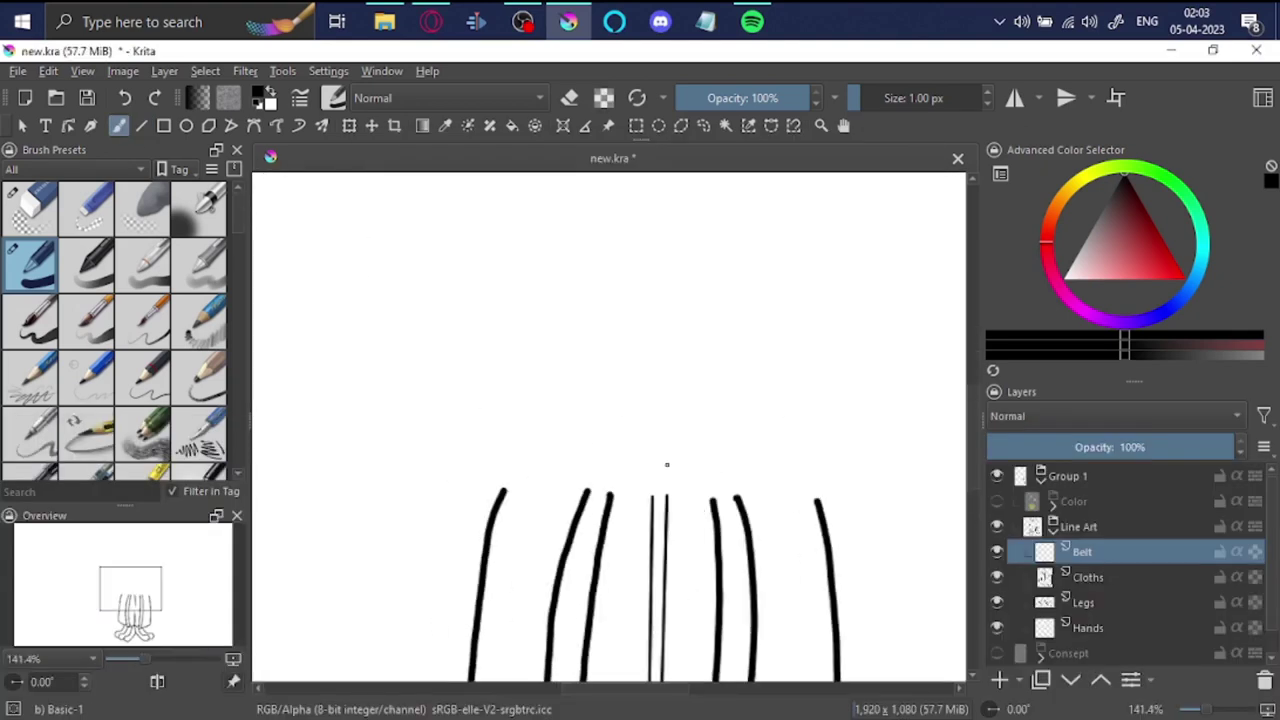
scroll(647, 495, "up", 1)
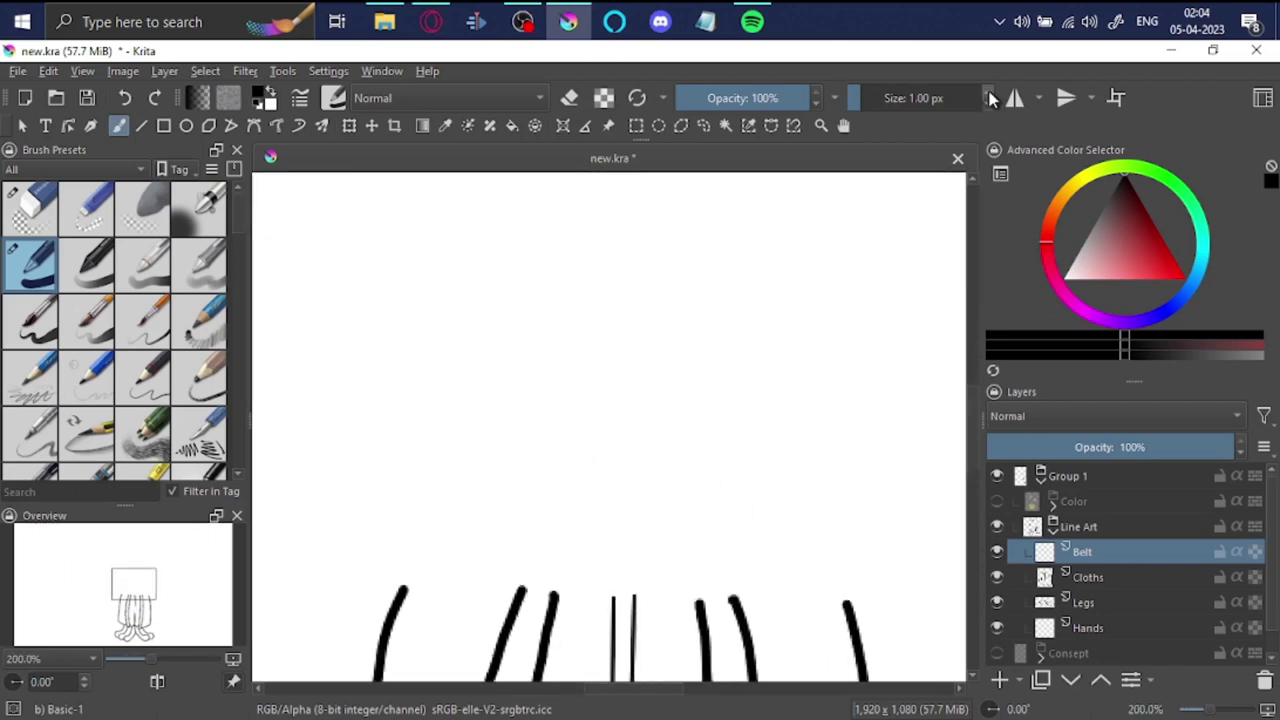
scroll(992, 97, "up", 3)
scroll(414, 379, "up", 1)
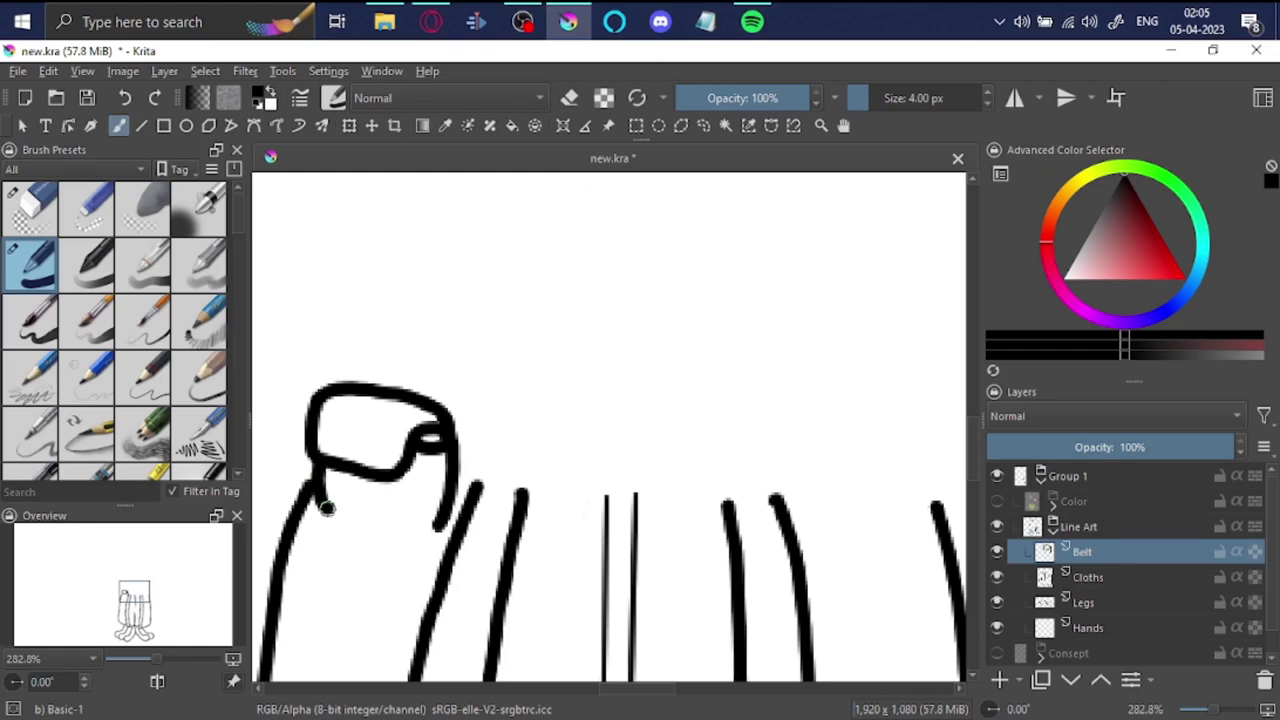
Step: Draw a vertical stitch line and two short stitch marks on the belt pouch
key("e")
scroll(398, 454, "up", 4)
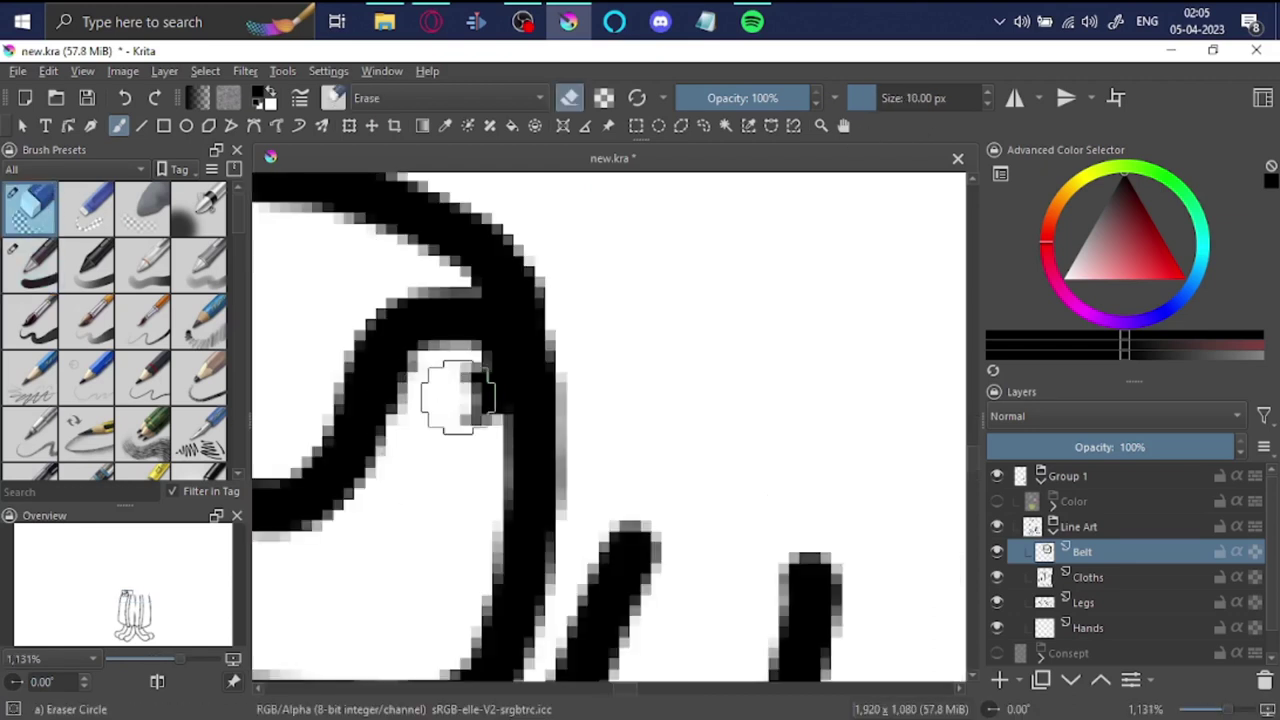
scroll(396, 413, "down", 2)
left_click_drag(400, 430, 399, 480)
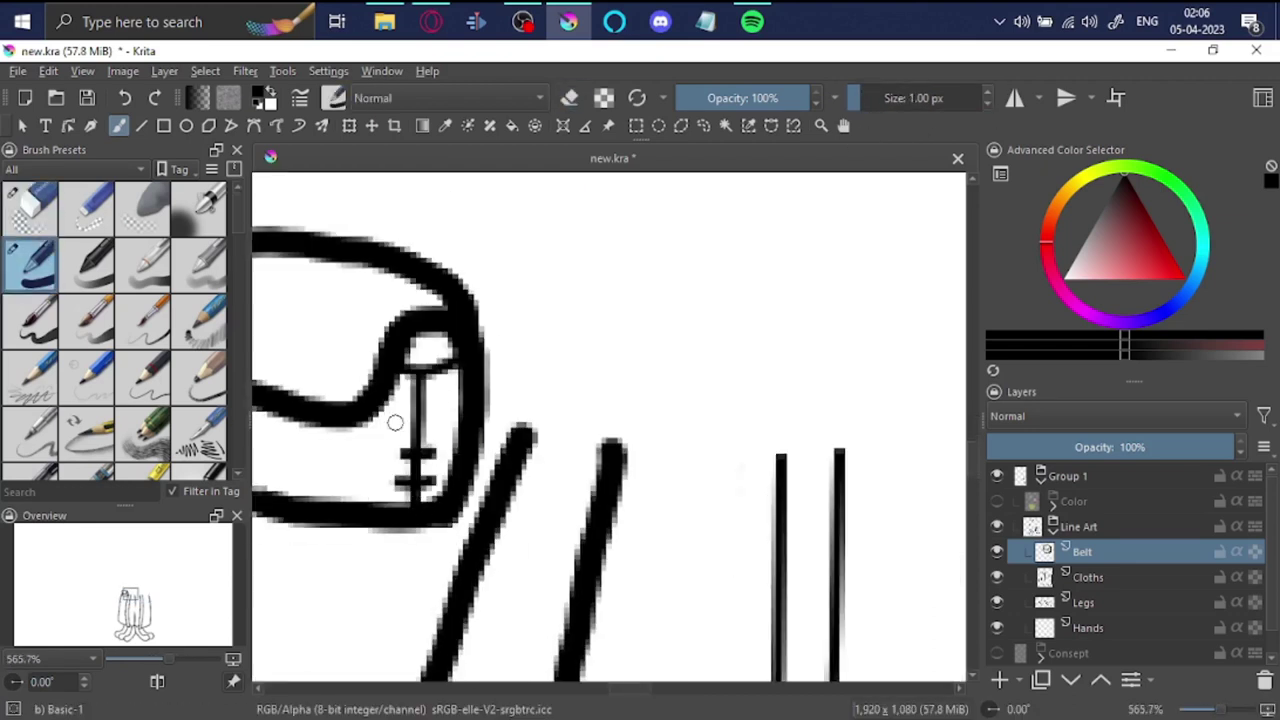
scroll(476, 412, "up", 1)
left_click_drag(618, 484, 652, 484)
left_click_drag(622, 518, 652, 518)
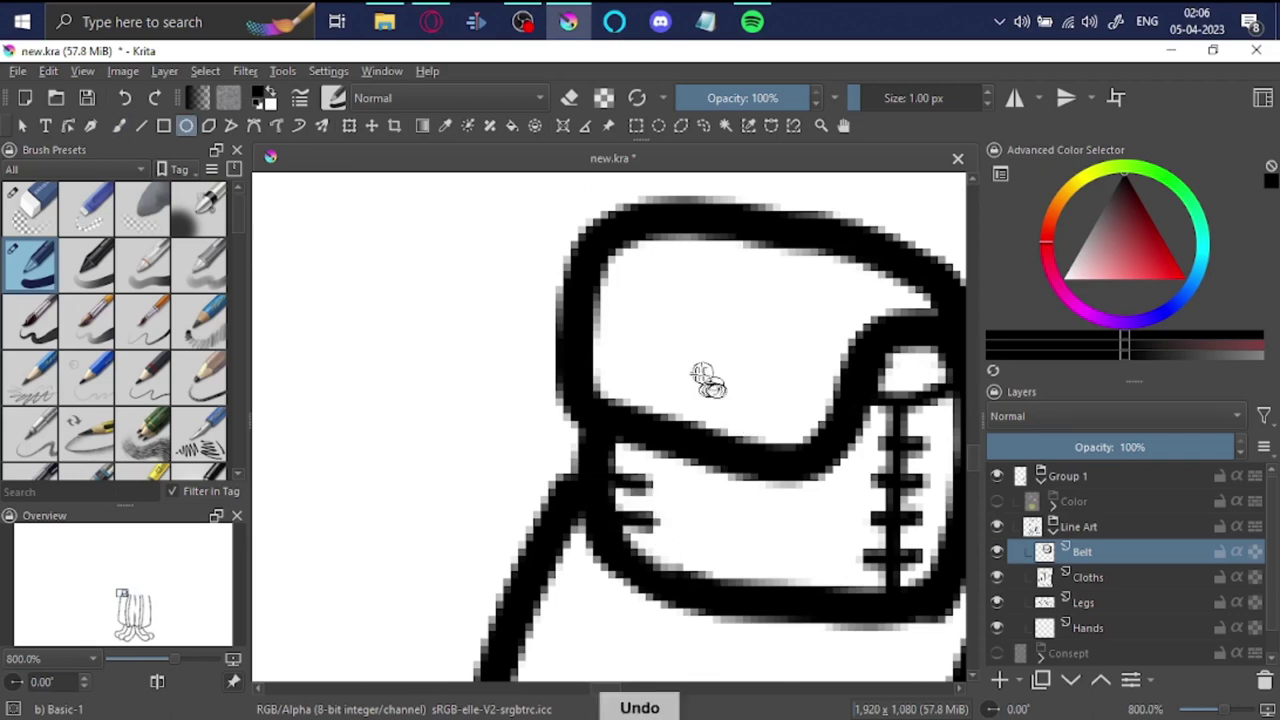
scroll(708, 380, "down", 5)
scroll(600, 430, "up", 2)
Step: Transform the pouch to shift it up and to the left
key("b")
left_click(990, 97)
key("ctrl+t")
left_click_drag(676, 455, 636, 443)
key("b")
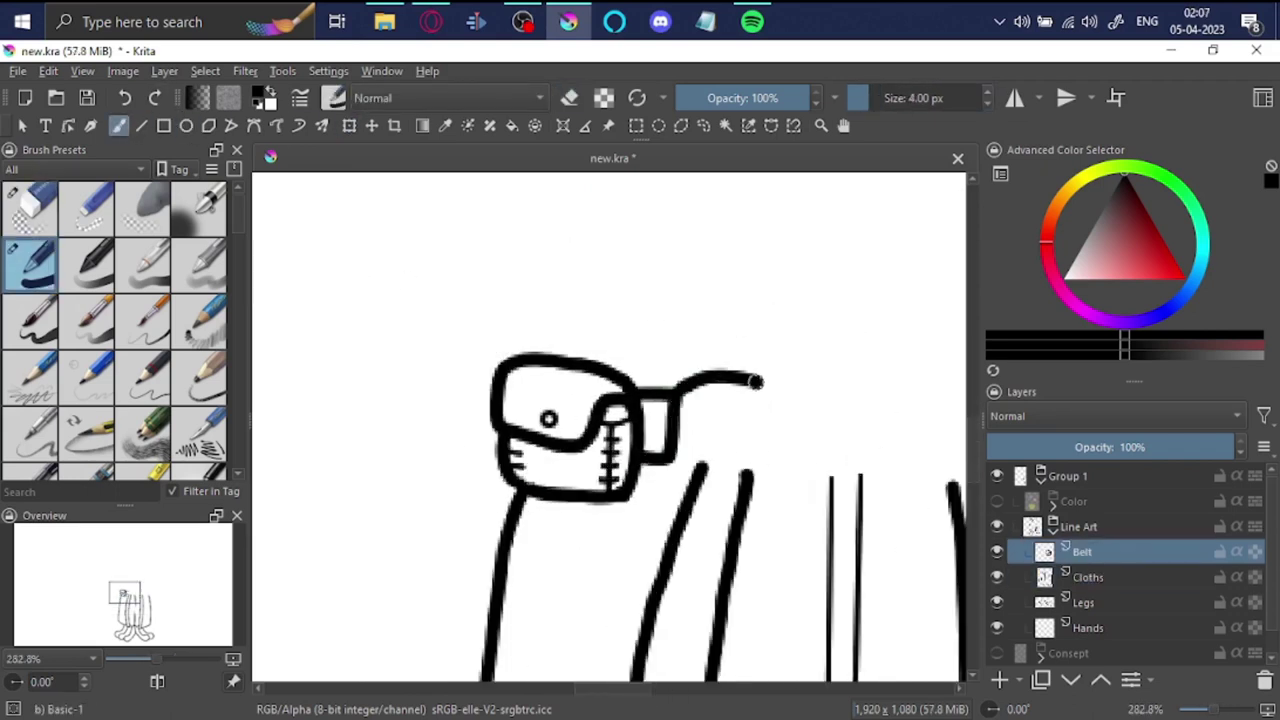
Step: Touch up the strap outline beside the pouch and erase the robe line beneath it
key("e")
key("e")
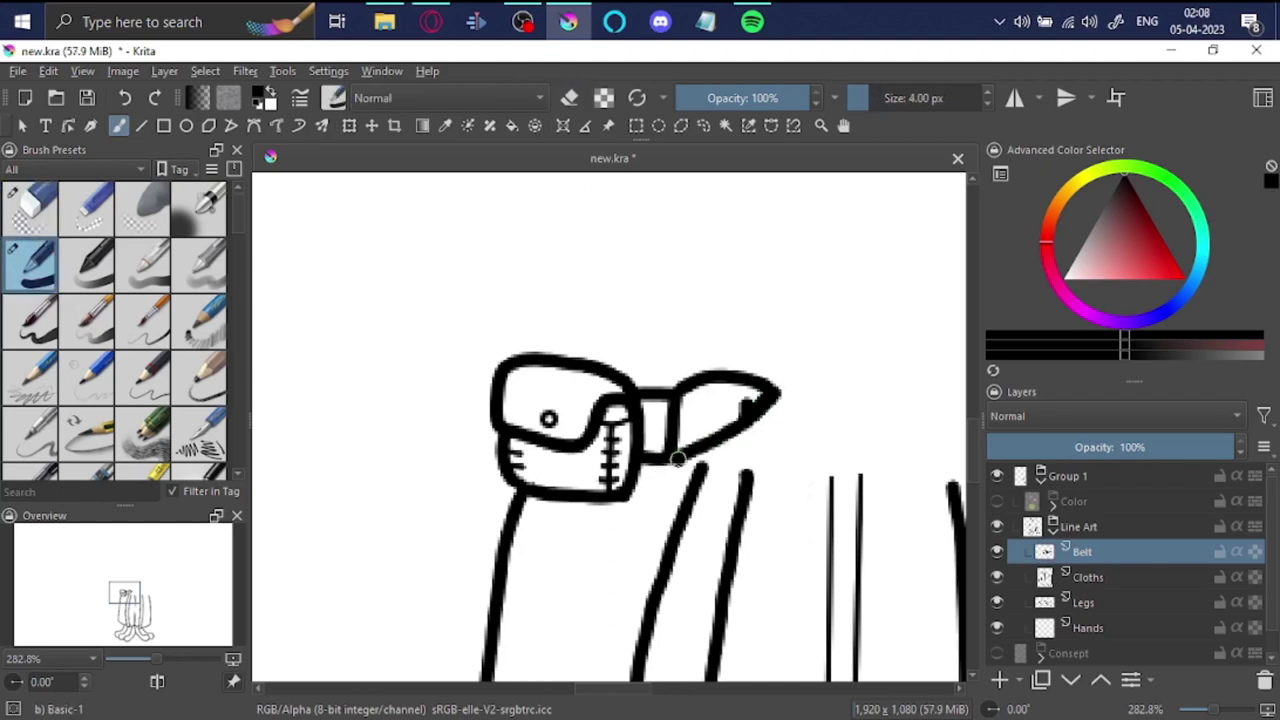
scroll(623, 471, "up", 5)
left_click_drag(623, 471, 657, 583)
scroll(655, 560, "down", 2)
key("e")
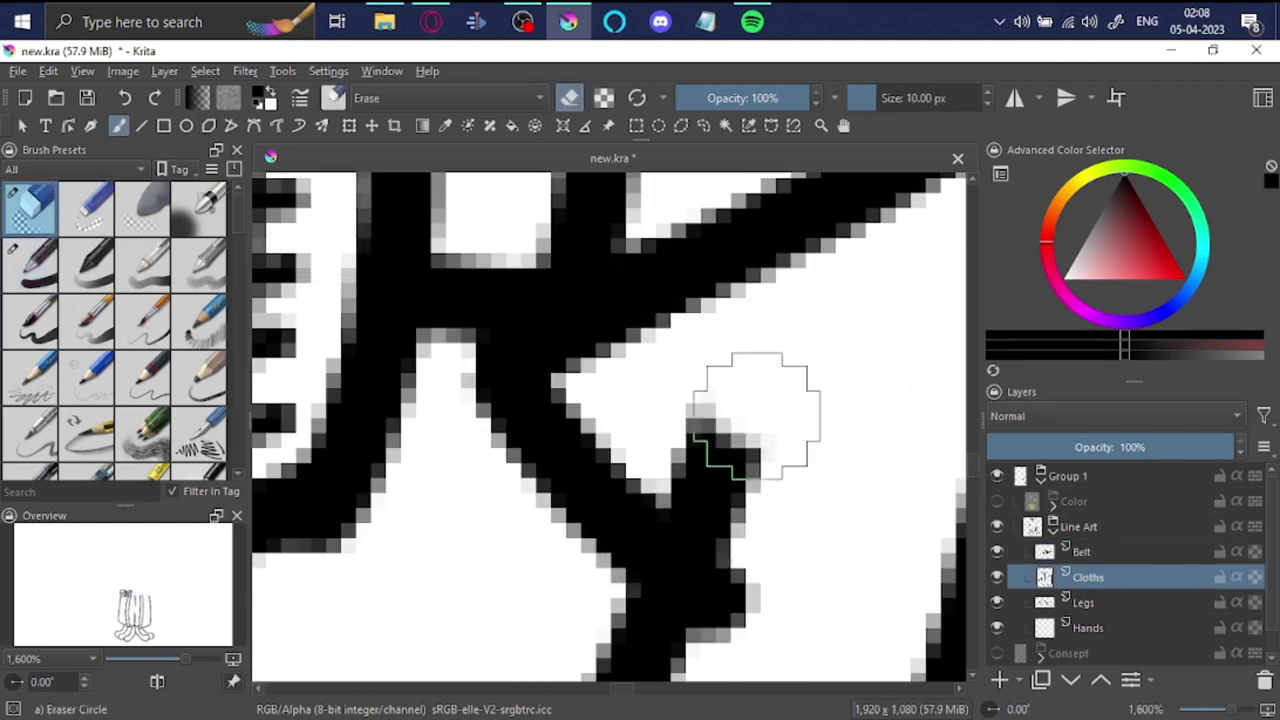
left_click_drag(749, 400, 650, 520)
key("e")
scroll(585, 513, "down", 1)
Step: Close off the strap's tip and draw the sash hanging down from the knot
left_click_drag(885, 326, 780, 295)
scroll(709, 466, "down", 4)
scroll(578, 368, "up", 1)
scroll(578, 368, "up", 4)
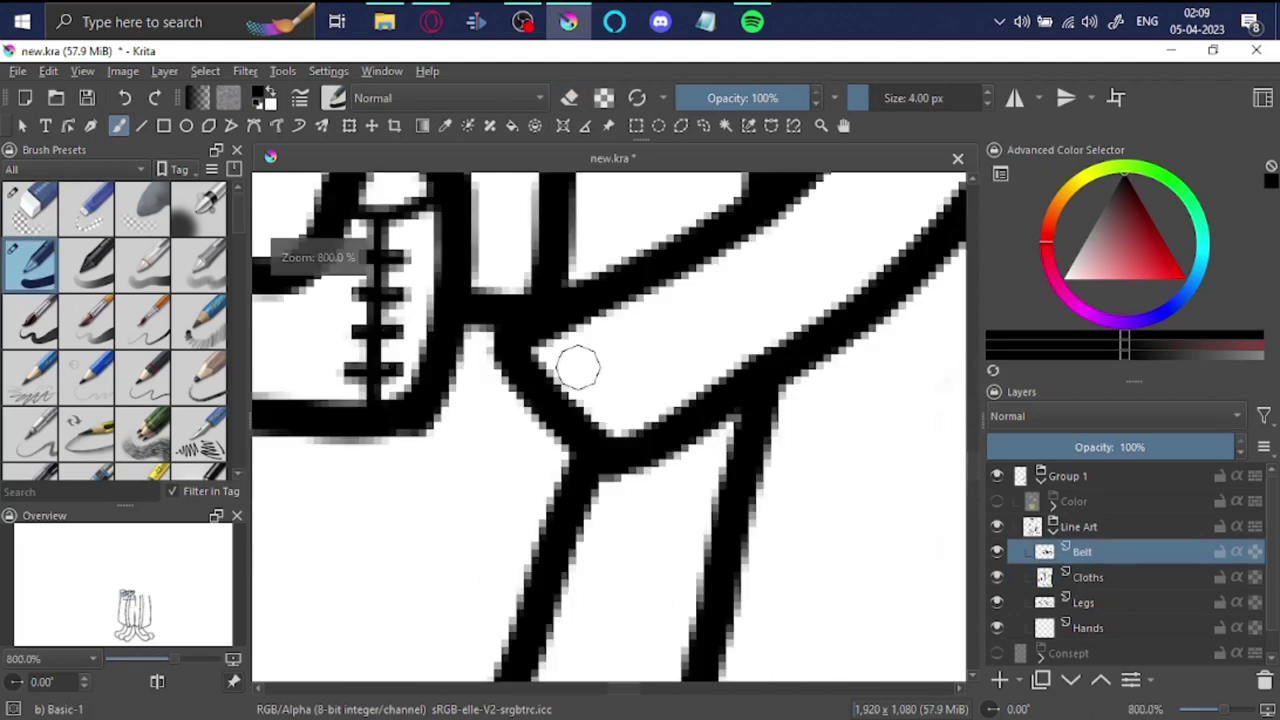
mouse_move(577, 452)
left_mouse_down()
mouse_move(565, 650)
mouse_move(680, 596)
left_mouse_up()
scroll(593, 440, "down", 2)
scroll(680, 368, "down", 1)
Step: On the Cloths layer, erase the robe line behind the hanging sash
left_click(996, 577)
left_click(1088, 577)
key("e")
left_click_drag(658, 440, 660, 483)
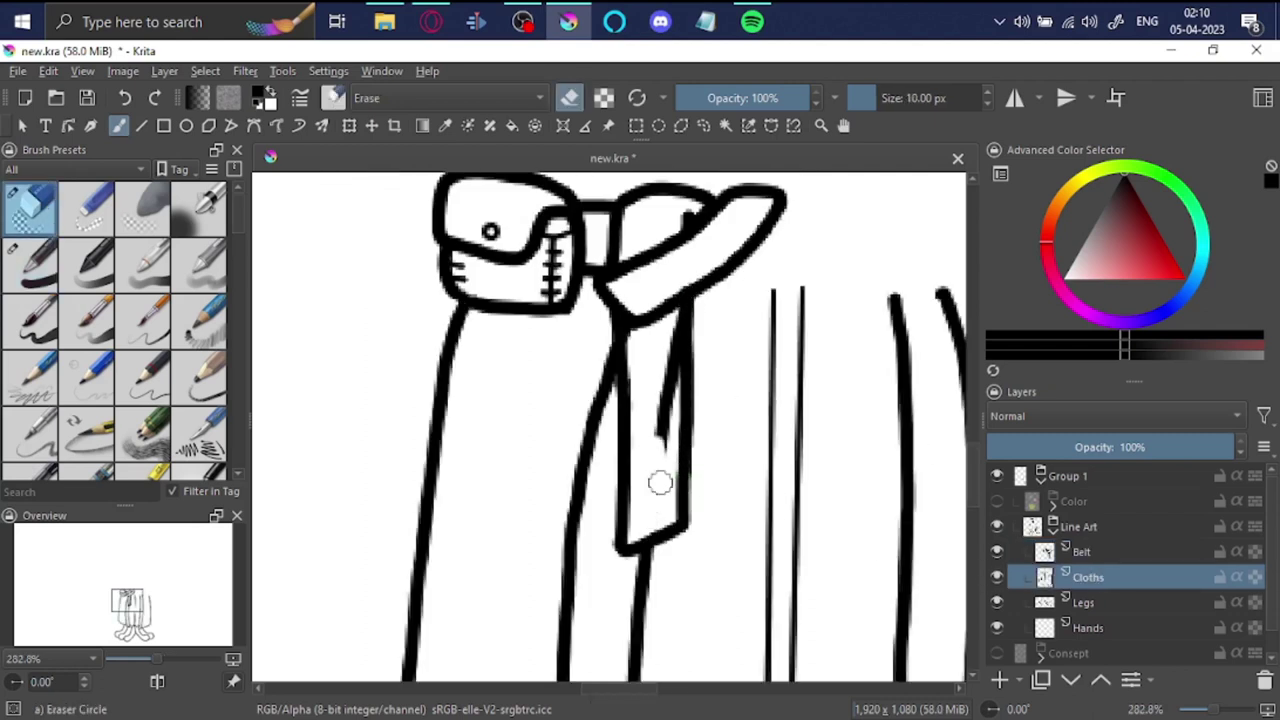
Step: Back on the Belt layer, draw the belt's top edge across the waist
key("Page_Up")
key("slash")
scroll(652, 358, "down", 1)
scroll(677, 420, "up", 1)
scroll(677, 420, "down", 2)
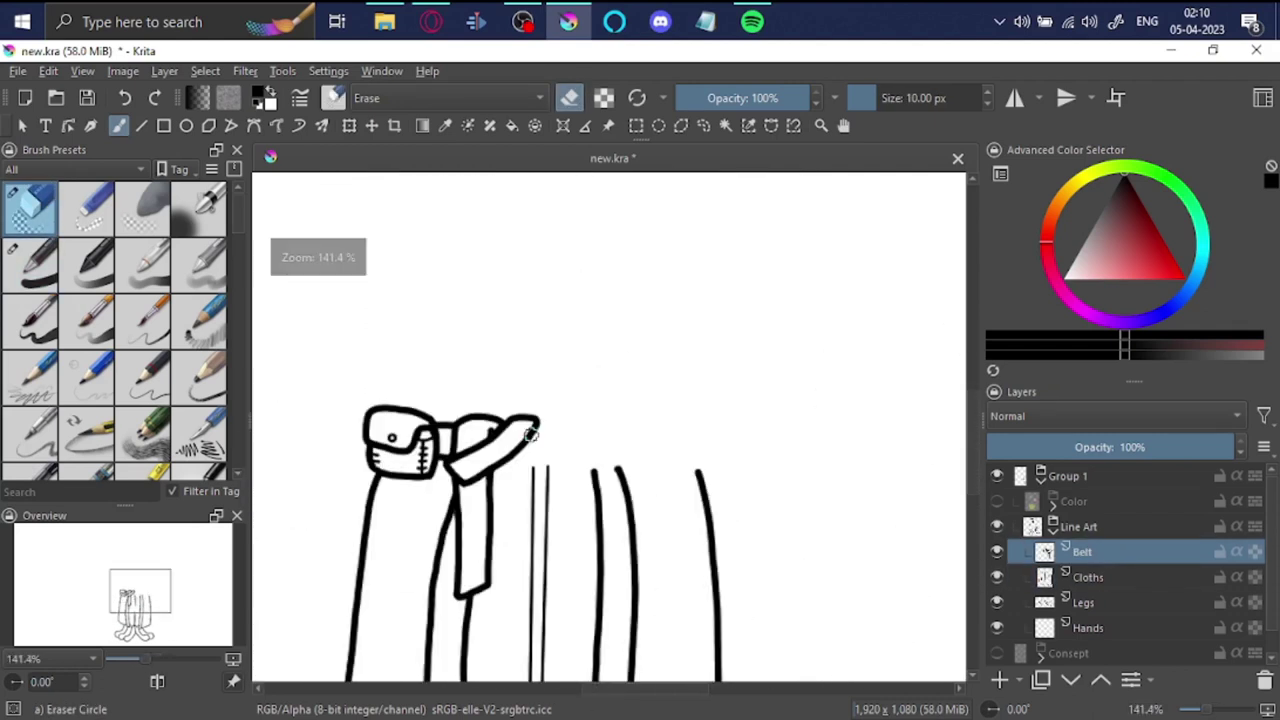
scroll(559, 399, "up", 4)
left_click_drag(559, 399, 766, 411)
scroll(766, 411, "down", 2)
Step: Draw the belt's lower edge across the waist and switch to the Cloths layer
scroll(700, 383, "up", 1)
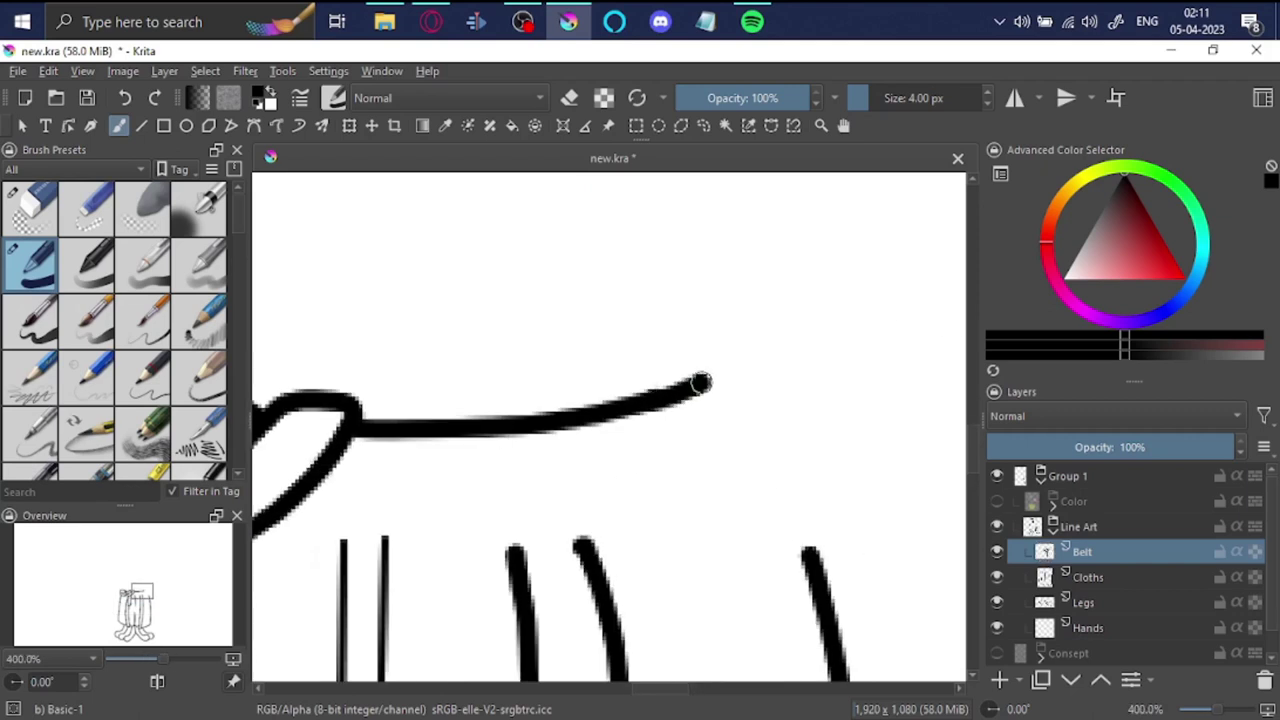
left_click_drag(325, 513, 770, 440)
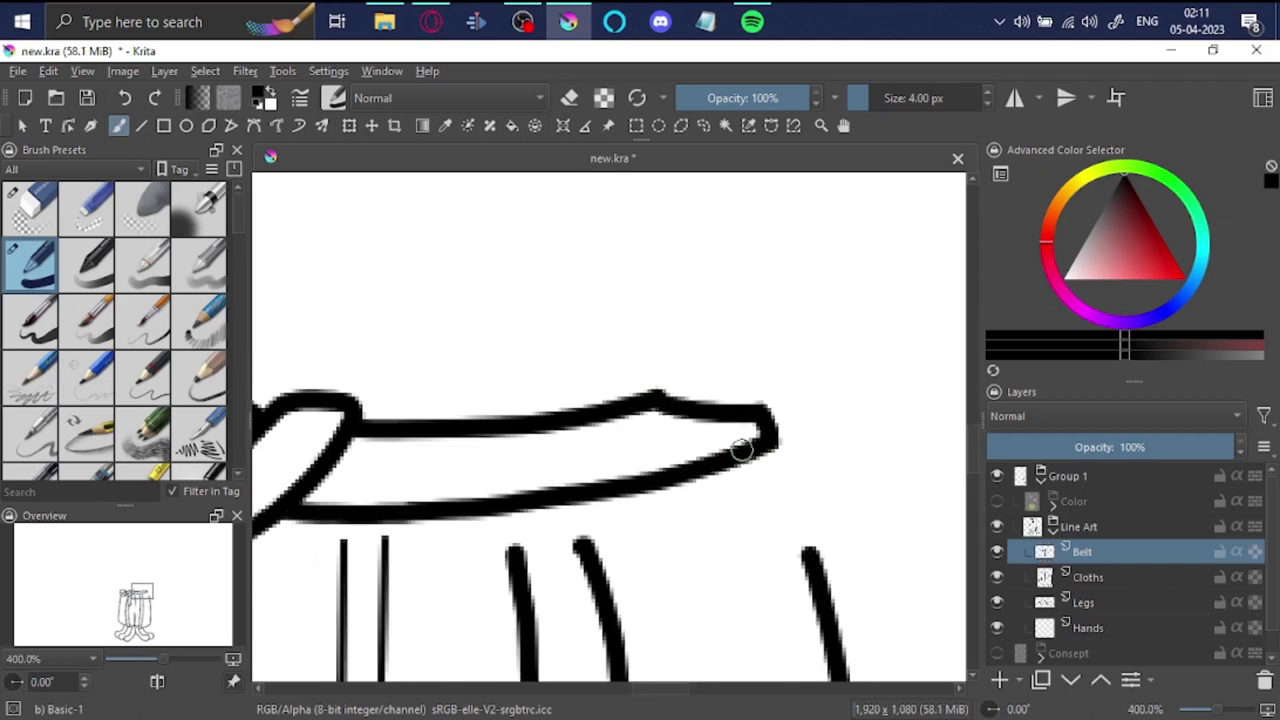
key("ctrl+z")
key("Page_Down")
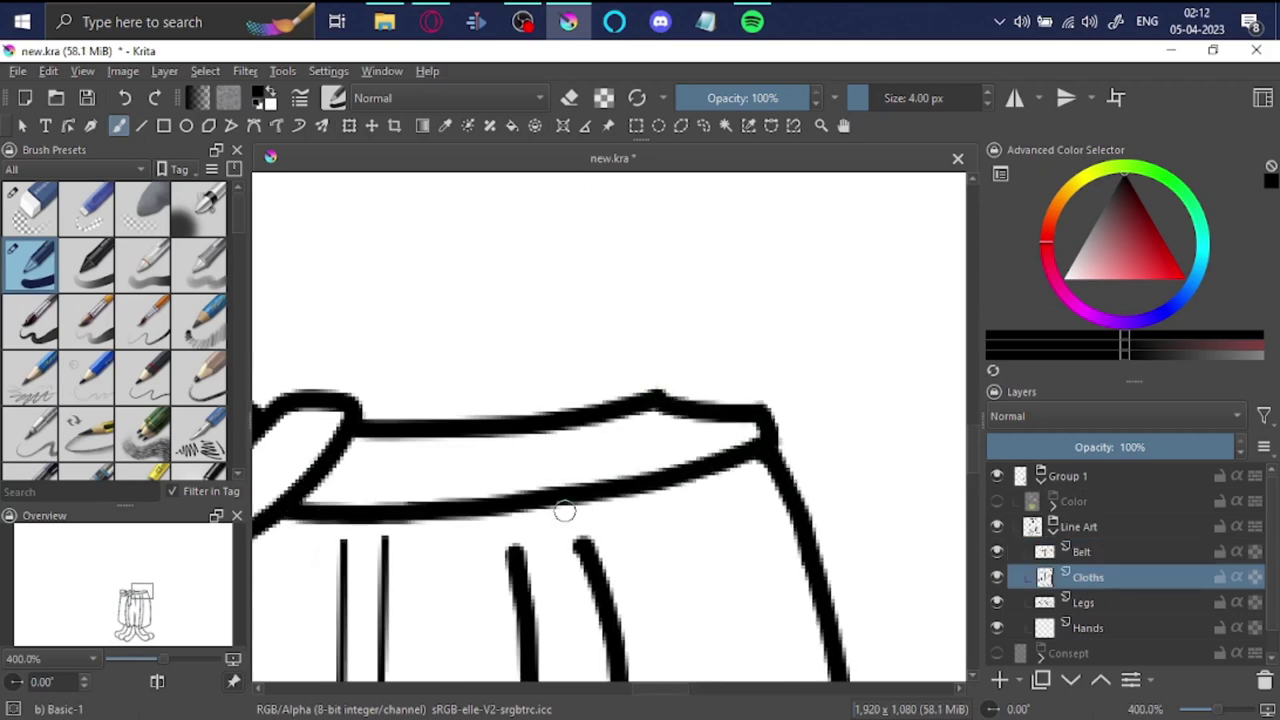
Step: Trim the robe's fold line below the belt using straight lines
left_click(987, 104)
scroll(471, 529, "up", 2)
scroll(543, 457, "up", 3)
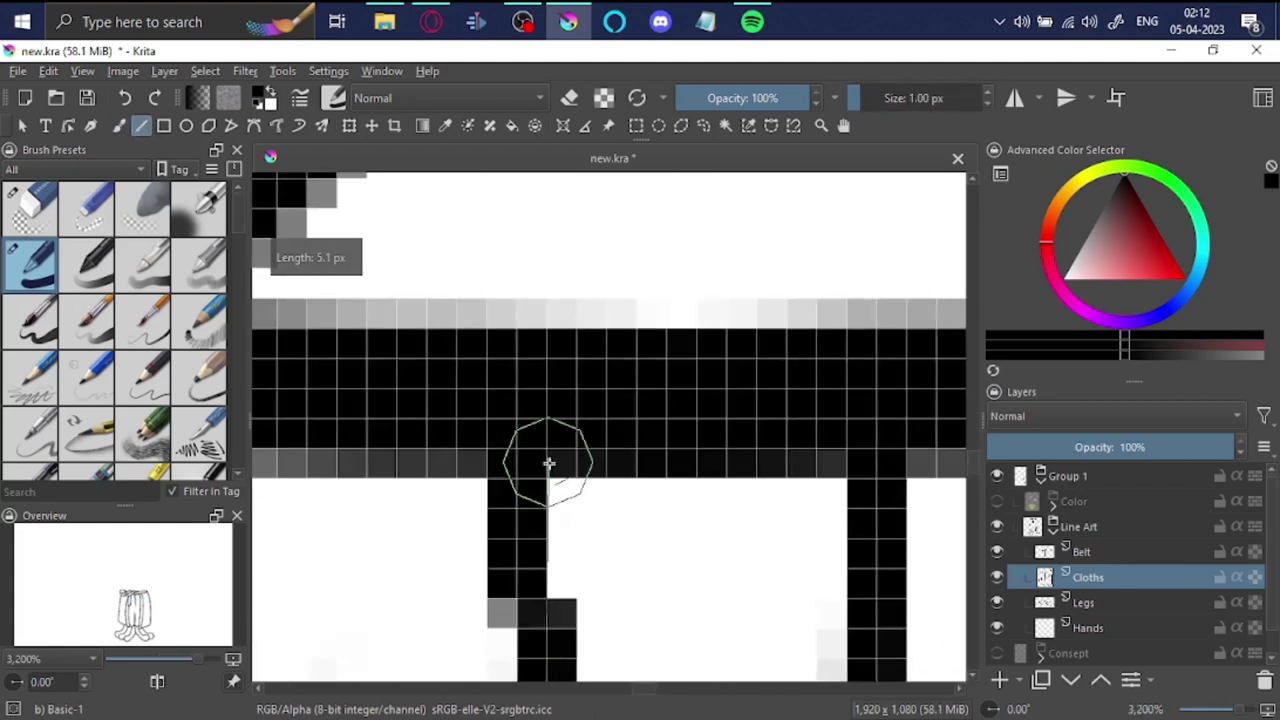
scroll(594, 463, "down", 4)
left_click_drag(650, 452, 713, 630)
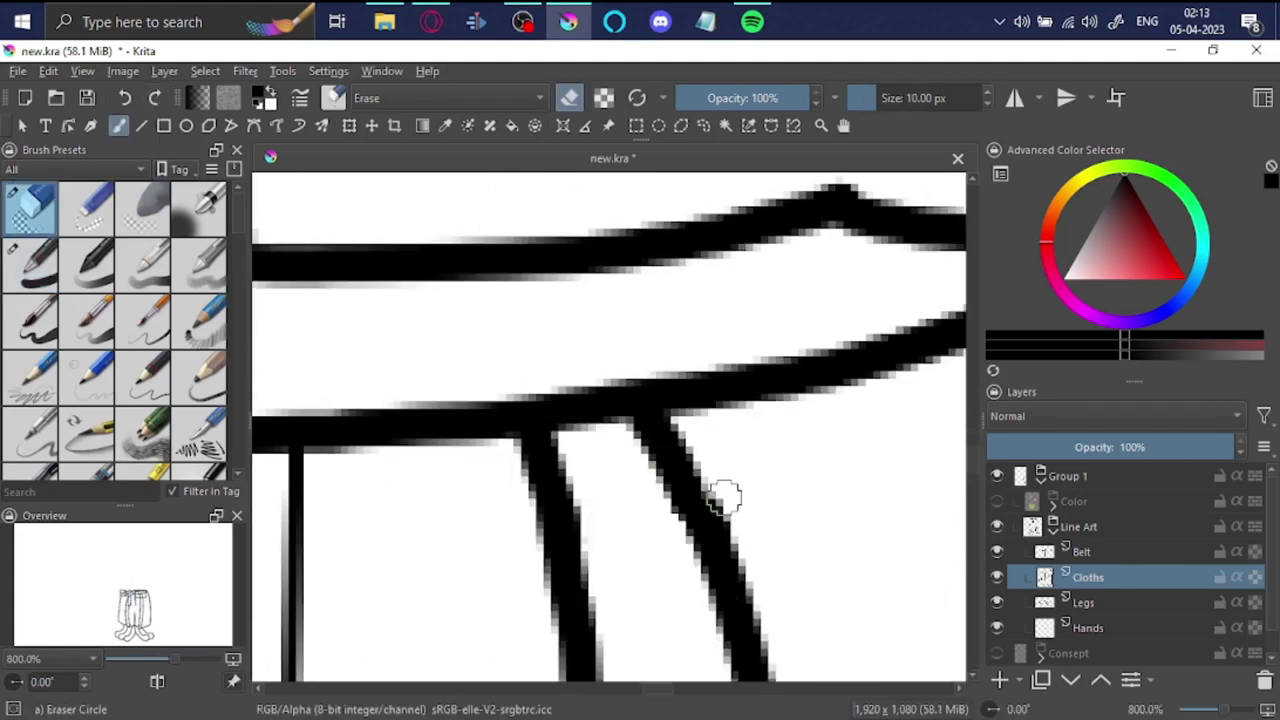
scroll(725, 497, "down", 3)
scroll(725, 497, "down", 5)
scroll(743, 504, "up", 4)
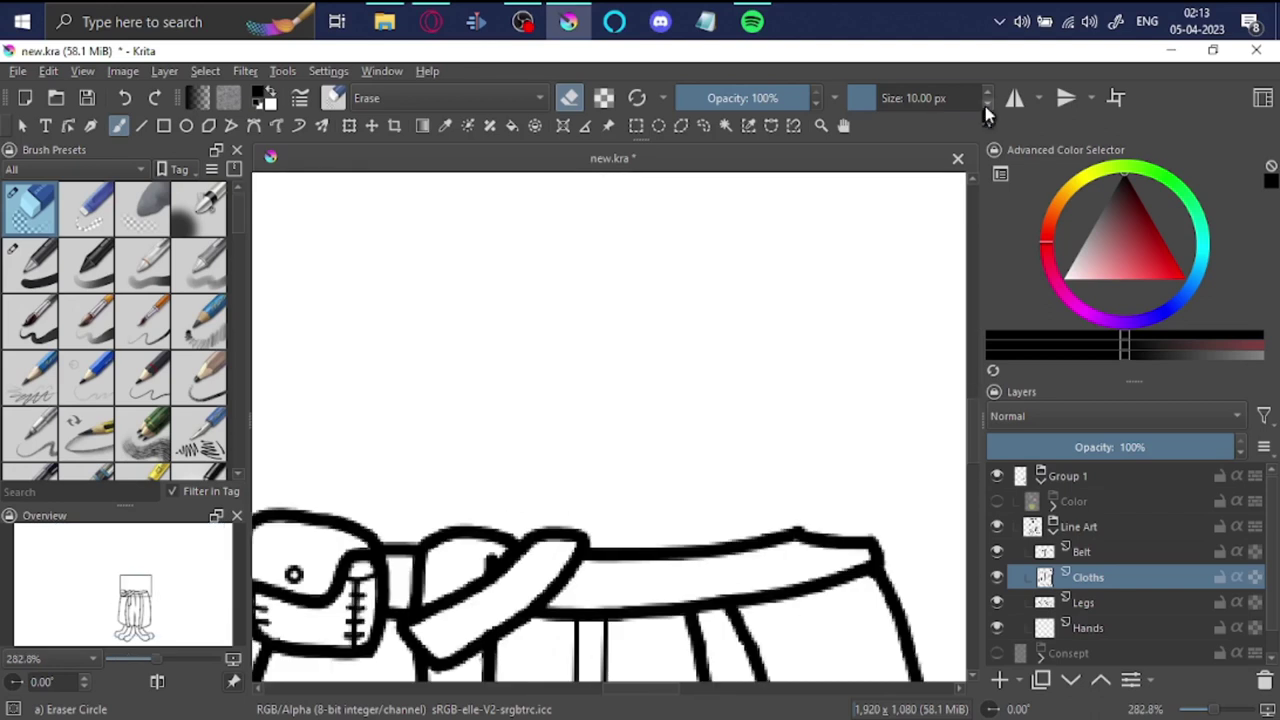
Step: Alternate between eraser and brush to clean the overlaps at the waist
key("/")
scroll(742, 400, "up", 3)
scroll(742, 388, "up", 3)
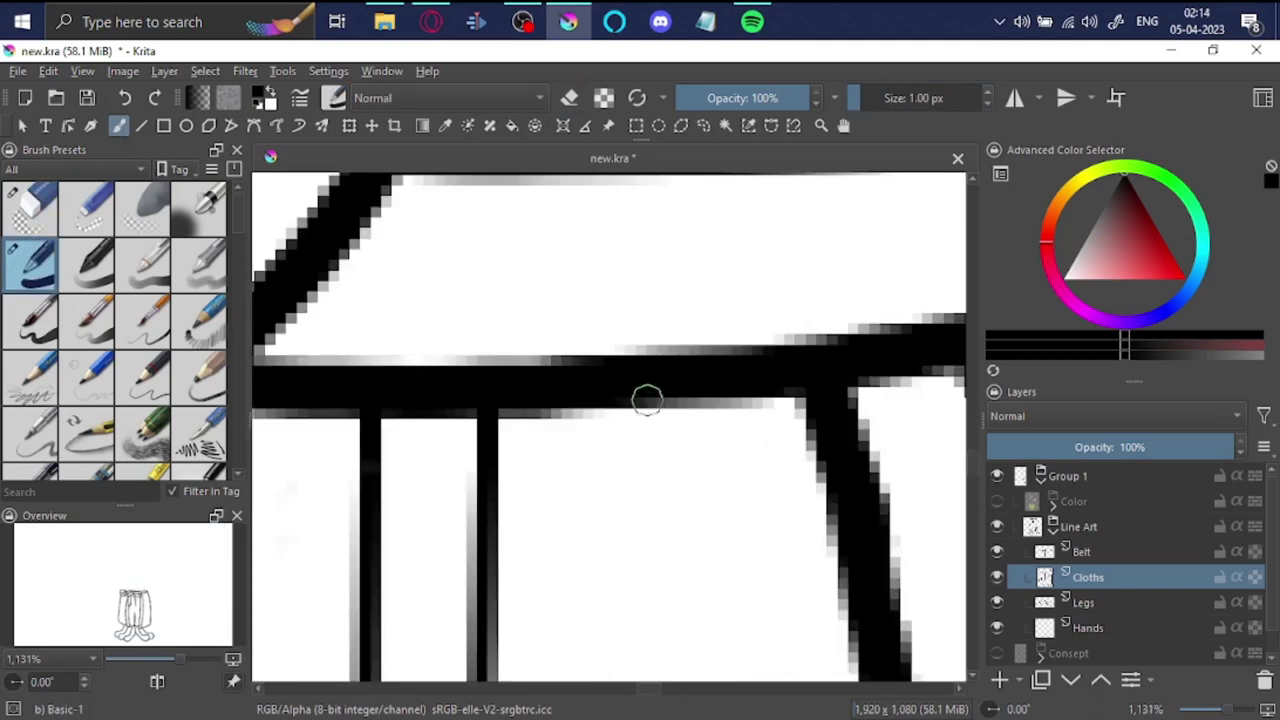
key("/")
scroll(645, 394, "up", 3)
scroll(729, 515, "down", 5)
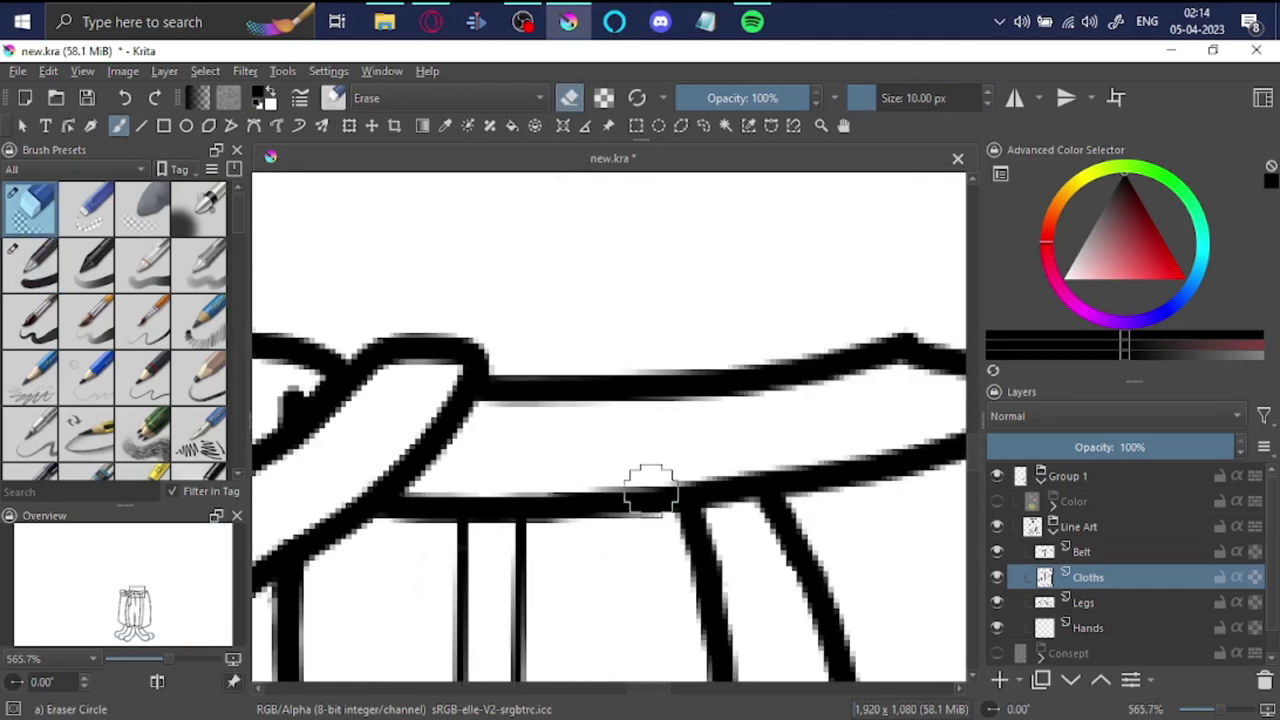
key("/")
scroll(700, 500, "down", 4)
scroll(846, 514, "up", 1)
Step: Center the robe and extend a tentacle leg outline downward on the Legs layer
left_click_drag(560, 550, 637, 563)
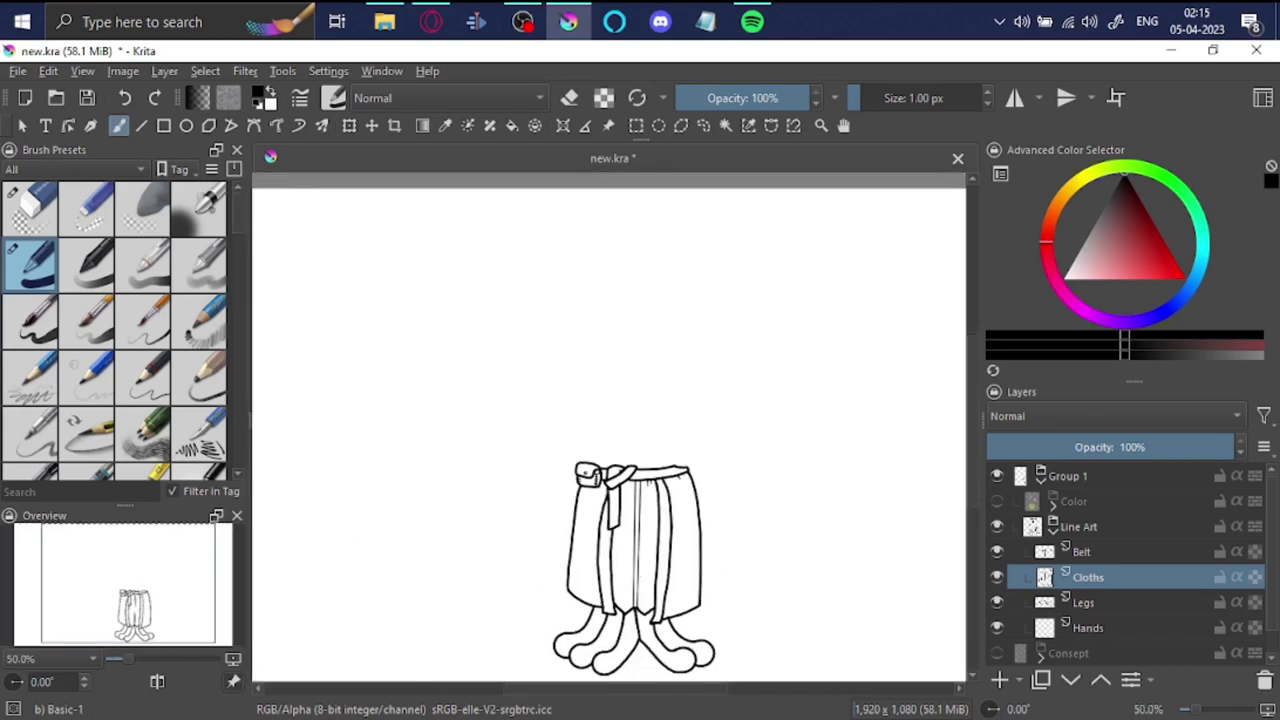
scroll(634, 620, "up", 3)
left_click(1083, 602)
mouse_move(549, 372)
left_mouse_down()
mouse_move(633, 478)
mouse_move(955, 612)
left_mouse_up()
key("e")
left_click_drag(835, 630, 917, 647)
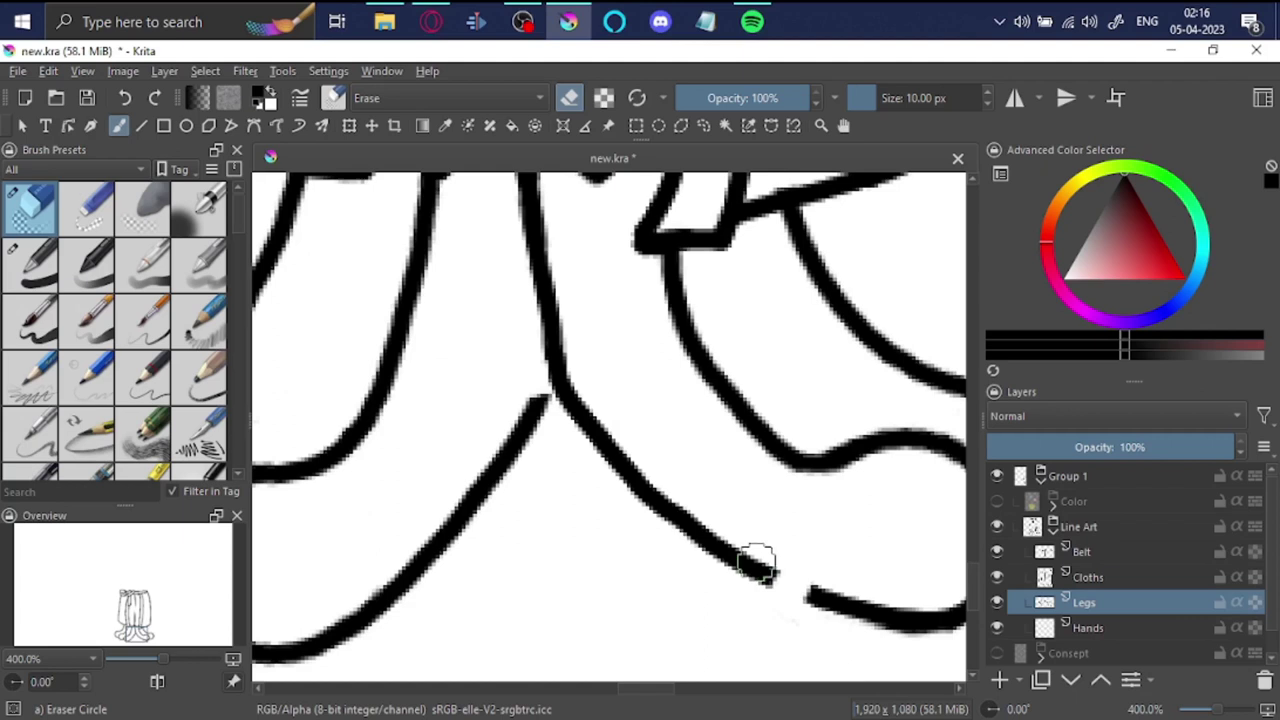
scroll(757, 565, "up", 2)
Step: Undo the stray tentacle erase, resume painting, and reactivate the Cloths layer
key("ctrl+z")
key("ctrl+z")
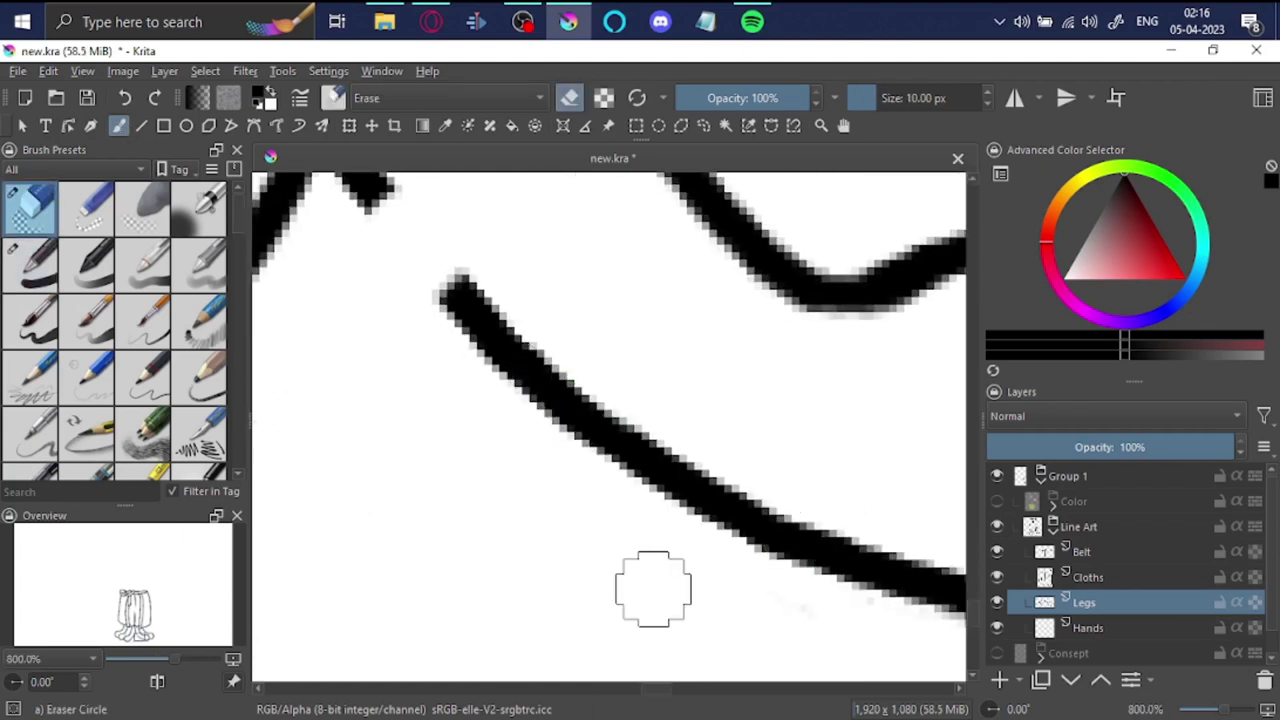
scroll(737, 570, "down", 3)
key("e")
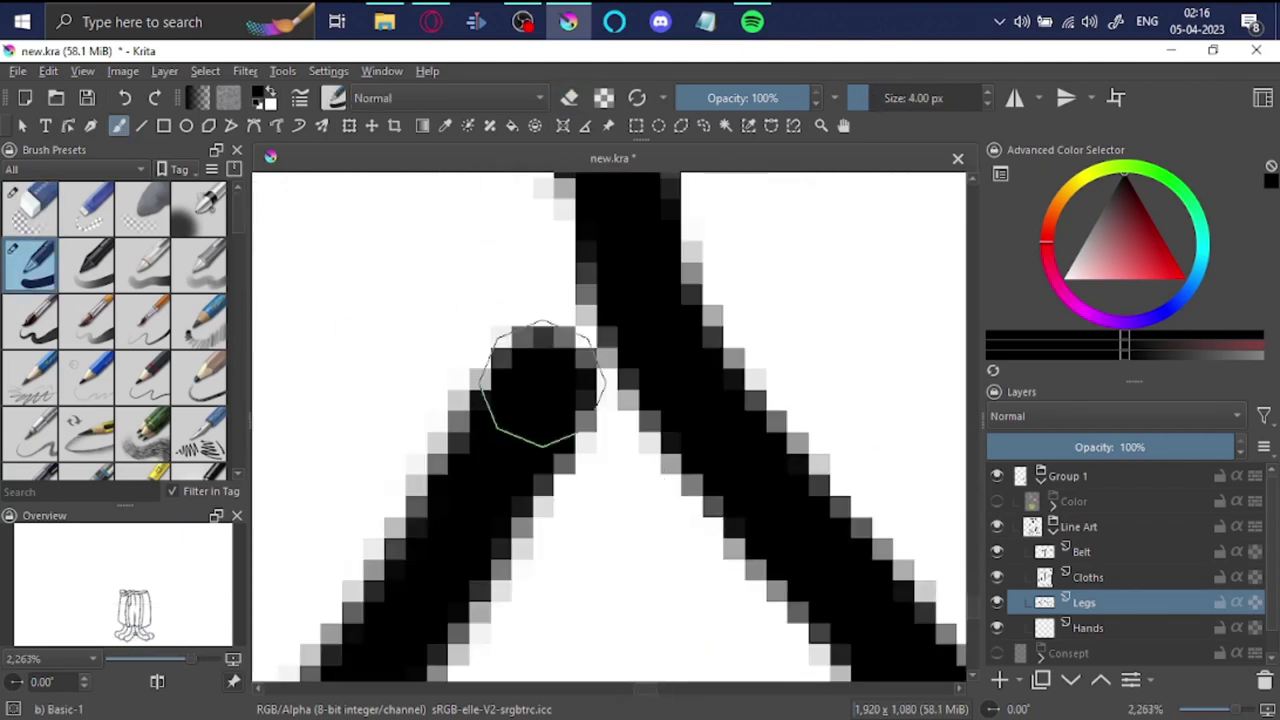
scroll(529, 386, "down", 8)
scroll(646, 455, "down", 2)
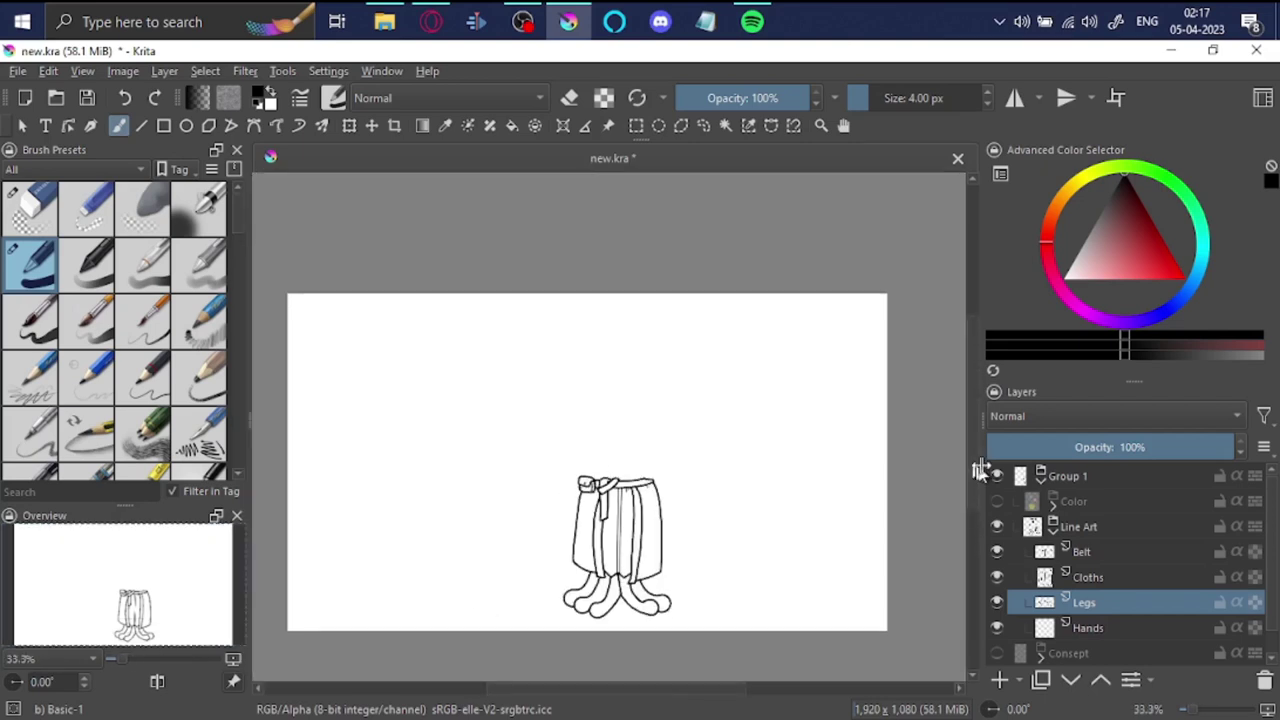
key("Page_Up")
Step: Add a new layer named 'Book'
left_click(999, 680)
double_click(1044, 551)
type("Book")
key("Return")
Step: Select the Hands layer and zoom into the hand area
left_click(1098, 650)
scroll(594, 453, "up", 4)
scroll(660, 523, "up", 4)
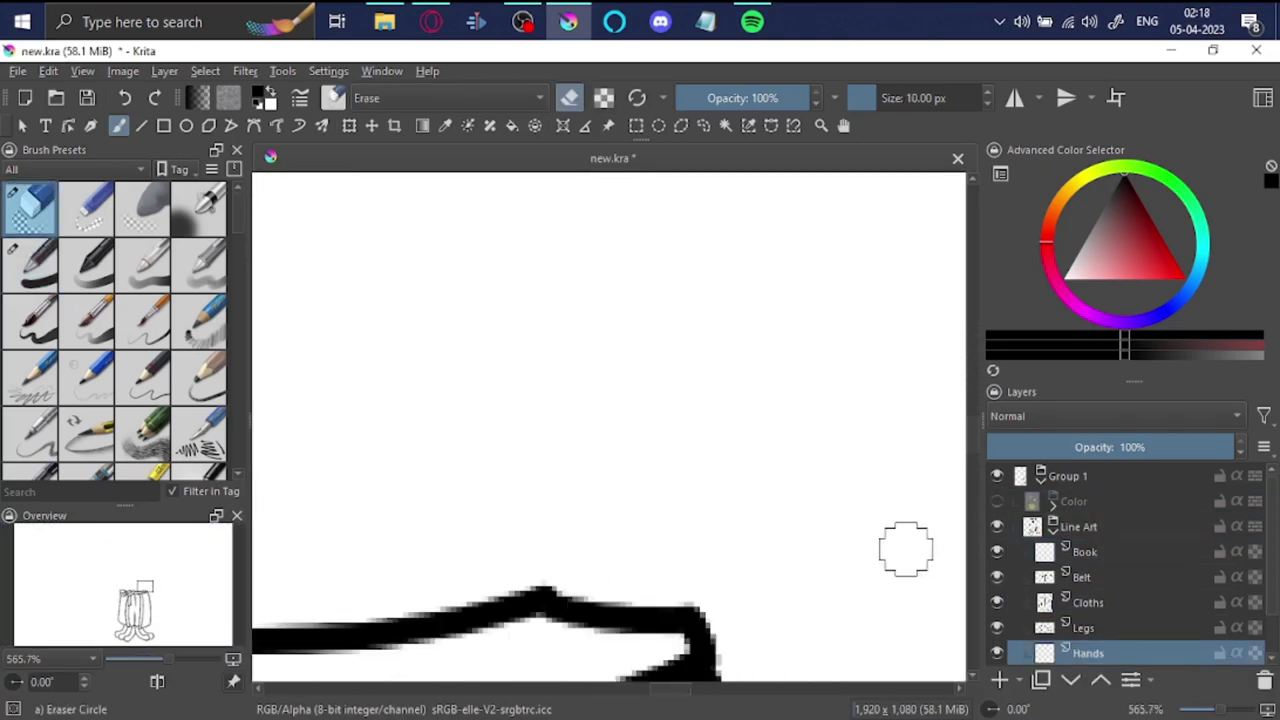
scroll(591, 574, "down", 4)
scroll(656, 601, "up", 4)
scroll(591, 567, "down", 2)
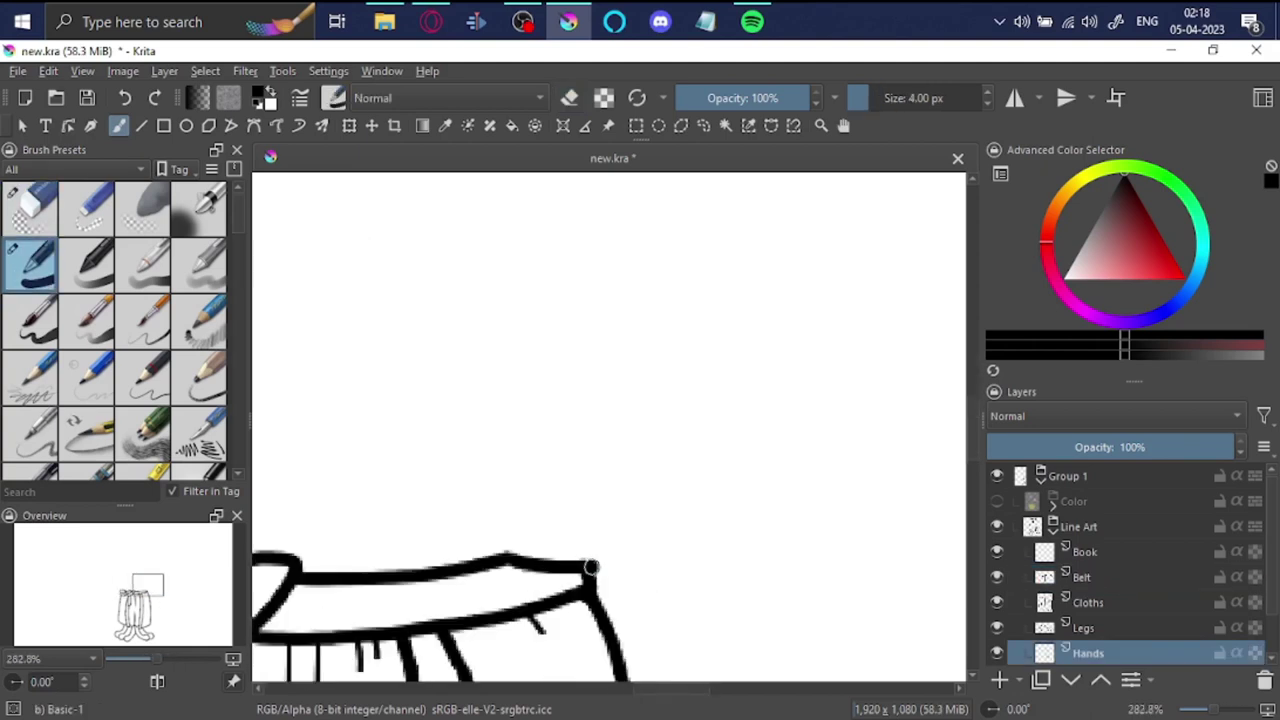
scroll(666, 414, "down", 5)
scroll(700, 480, "up", 1)
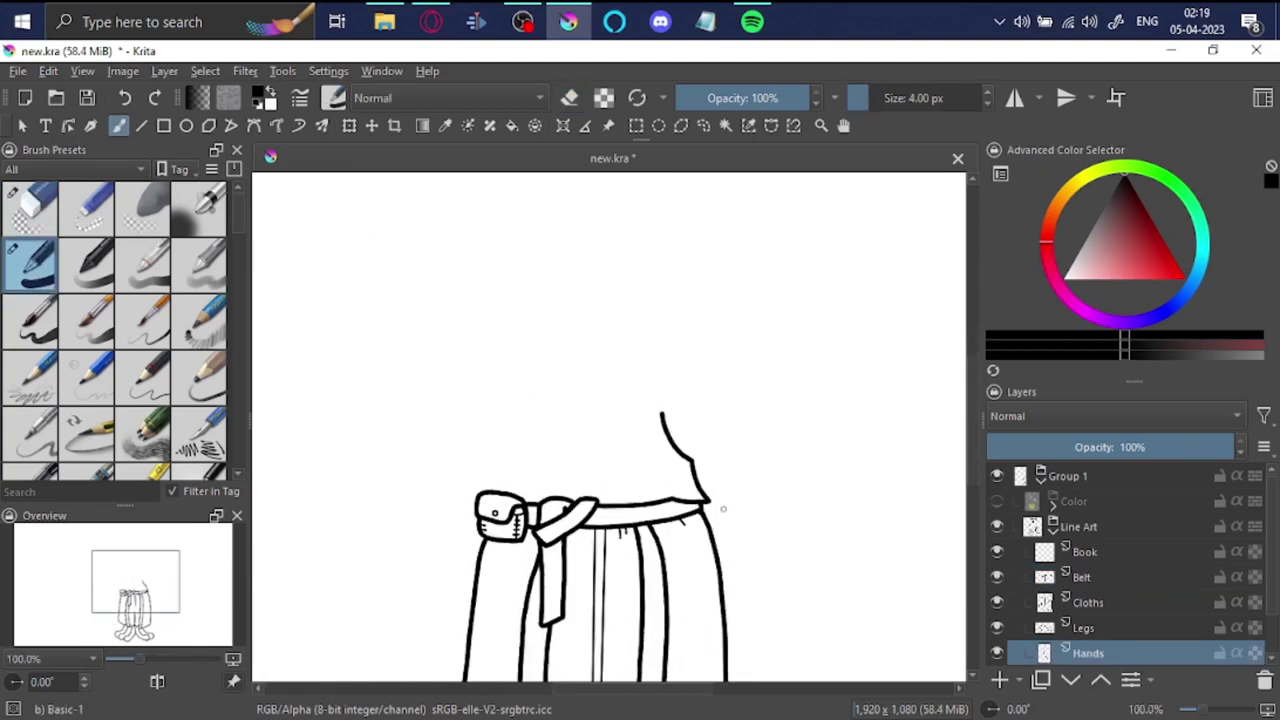
Step: Transform the hand stroke and go back to the brush
key("ctrl+t")
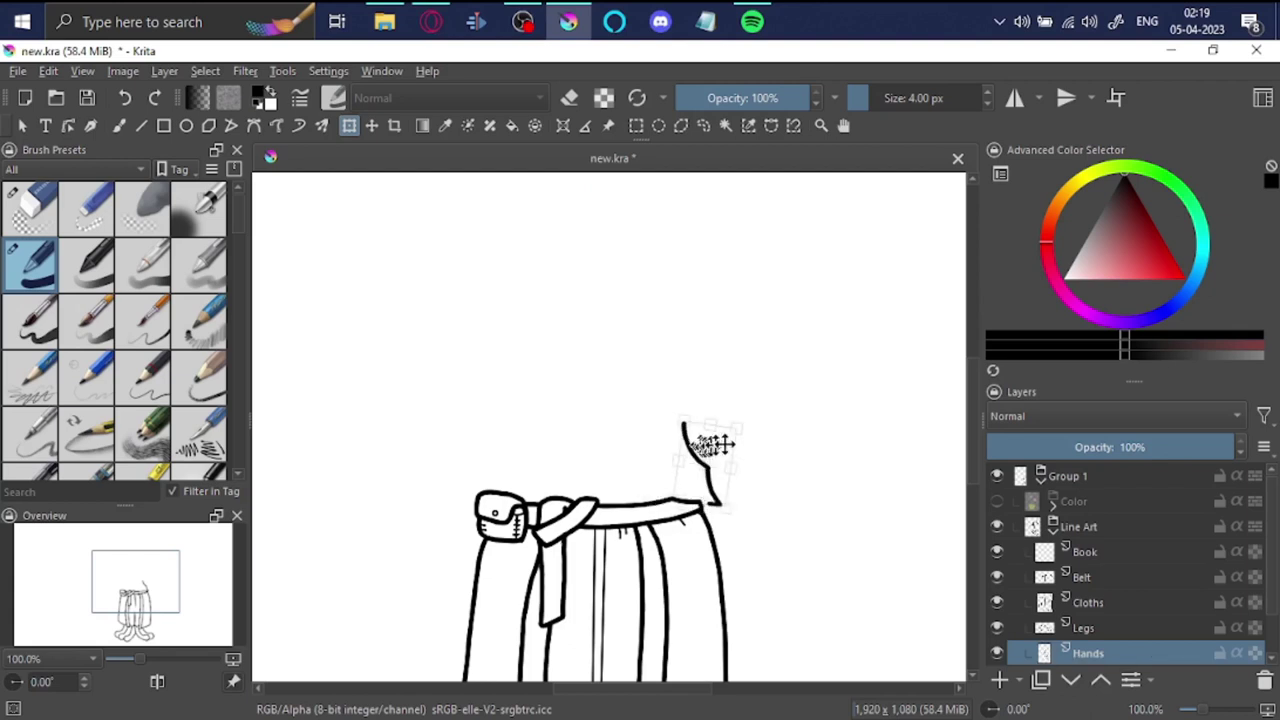
key("b")
key("e")
scroll(688, 534, "up", 2)
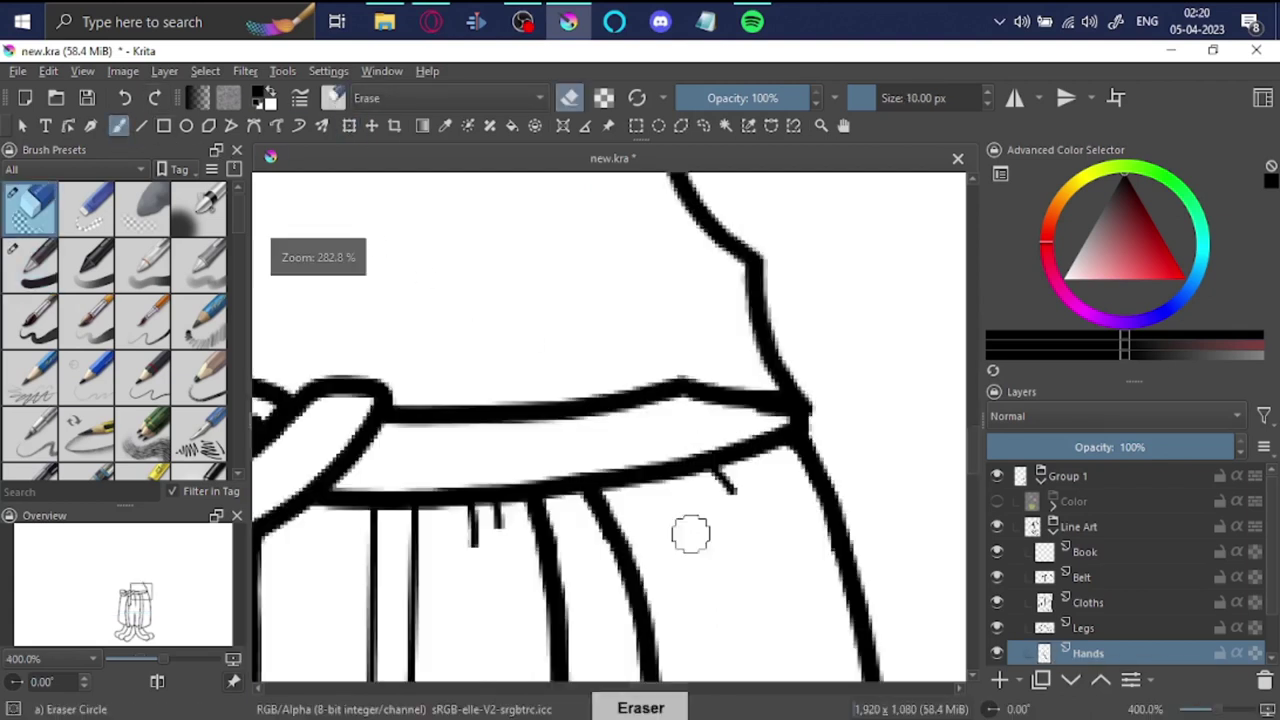
scroll(652, 405, "up", 1)
key("e")
Step: Draw the raised arm's upper and lower outlines, checking in mirrored view
left_click_drag(830, 300, 630, 276)
left_click_drag(612, 390, 860, 515)
mouse_move(628, 280)
left_mouse_down()
mouse_move(677, 383)
mouse_move(865, 405)
left_mouse_up()
key("e")
key("e")
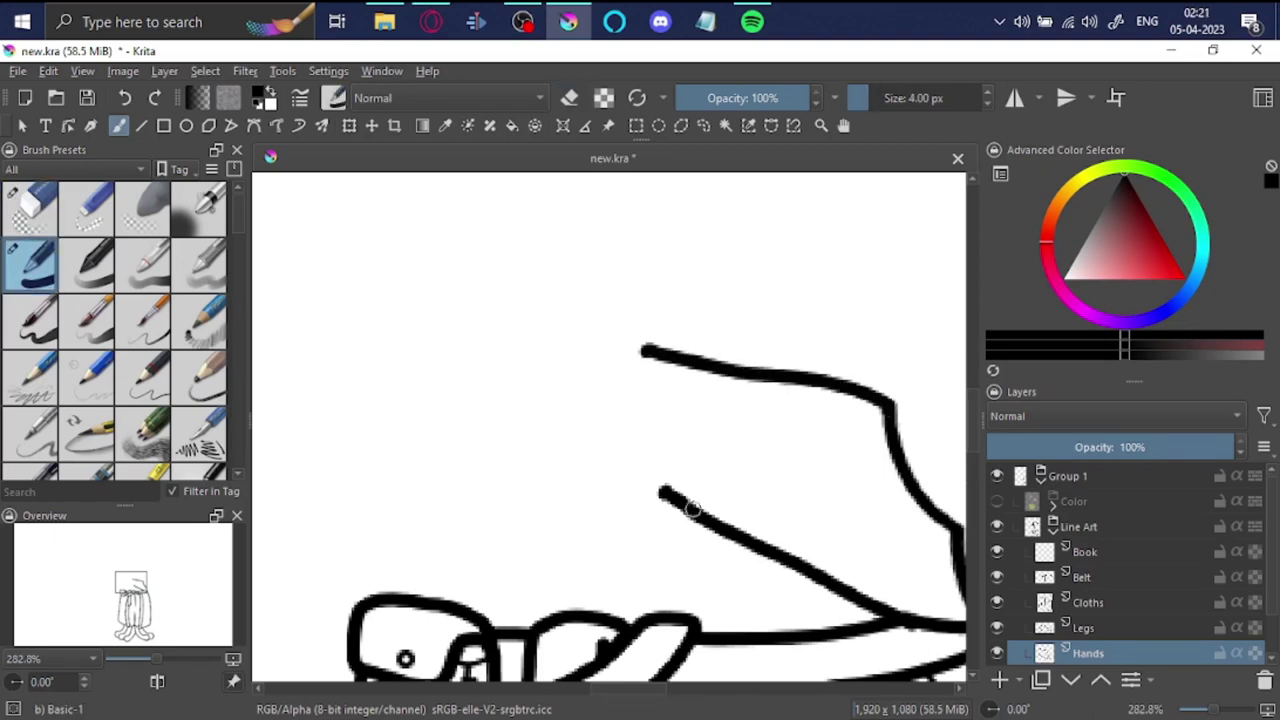
key("m")
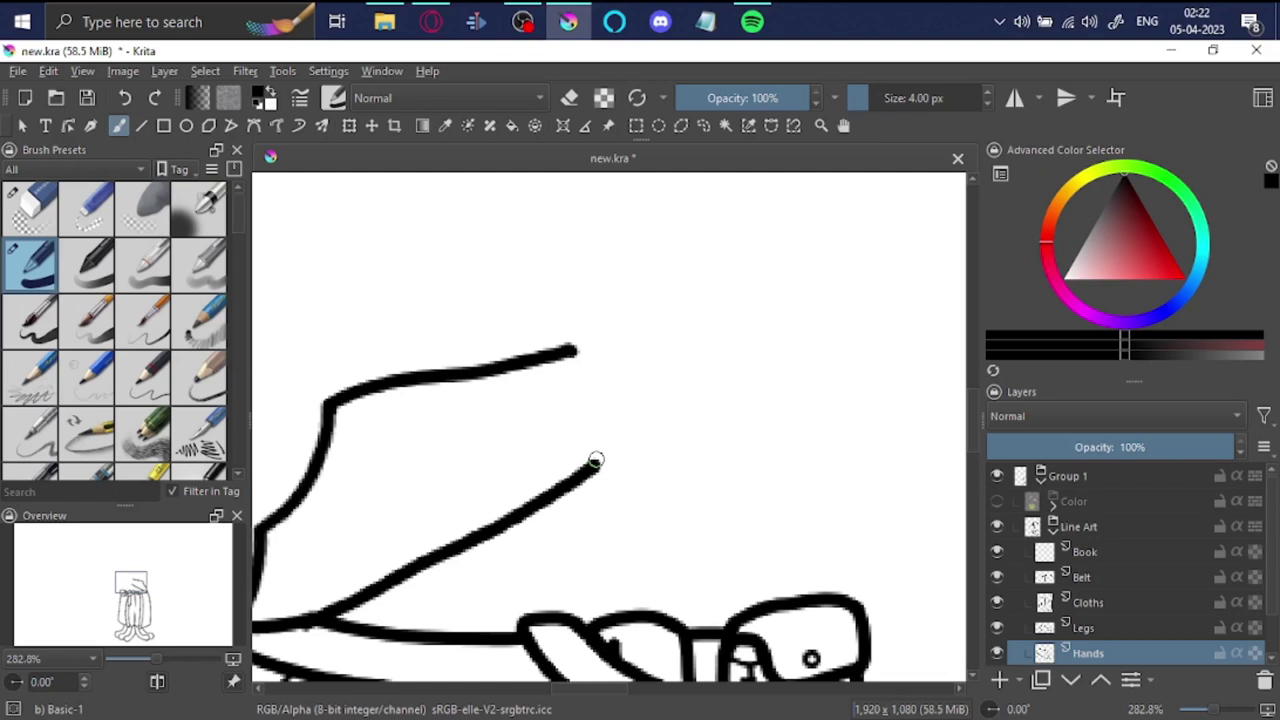
left_click_drag(633, 430, 598, 465)
Step: Undo the stroke joining the two arm outlines at the hand
key("e")
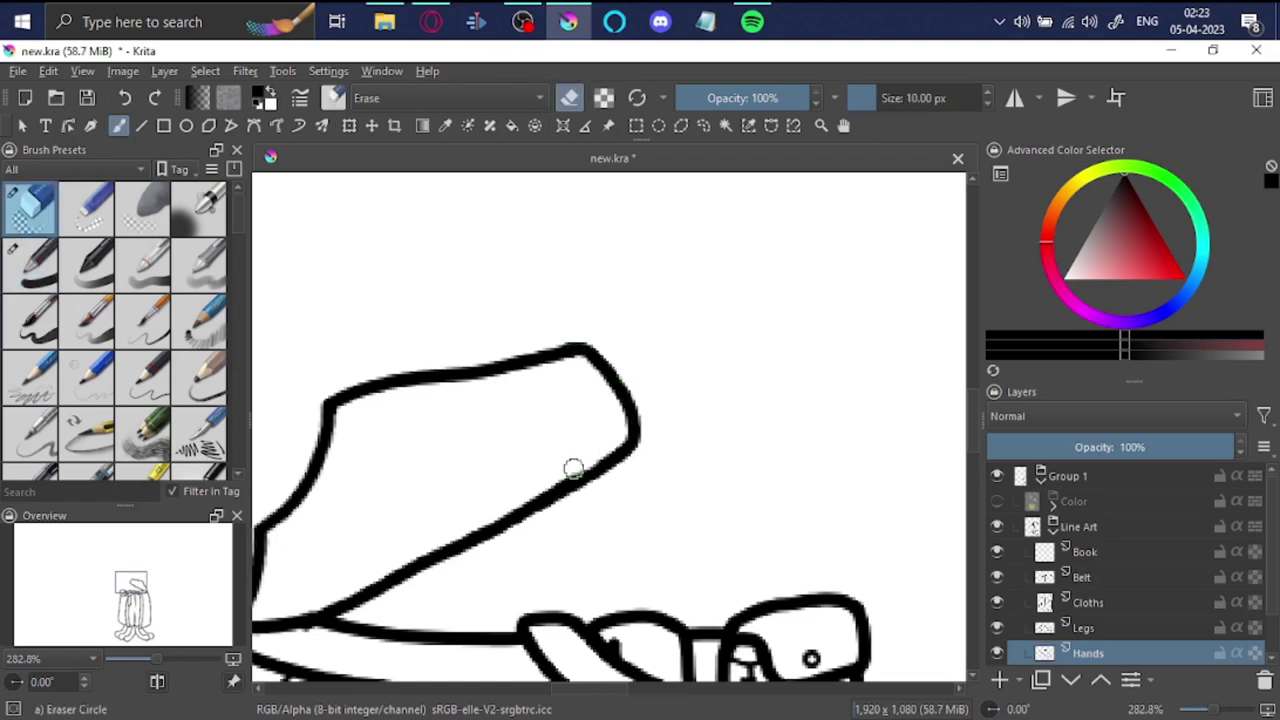
scroll(594, 443, "up", 4)
scroll(491, 591, "down", 3)
scroll(549, 551, "up", 1)
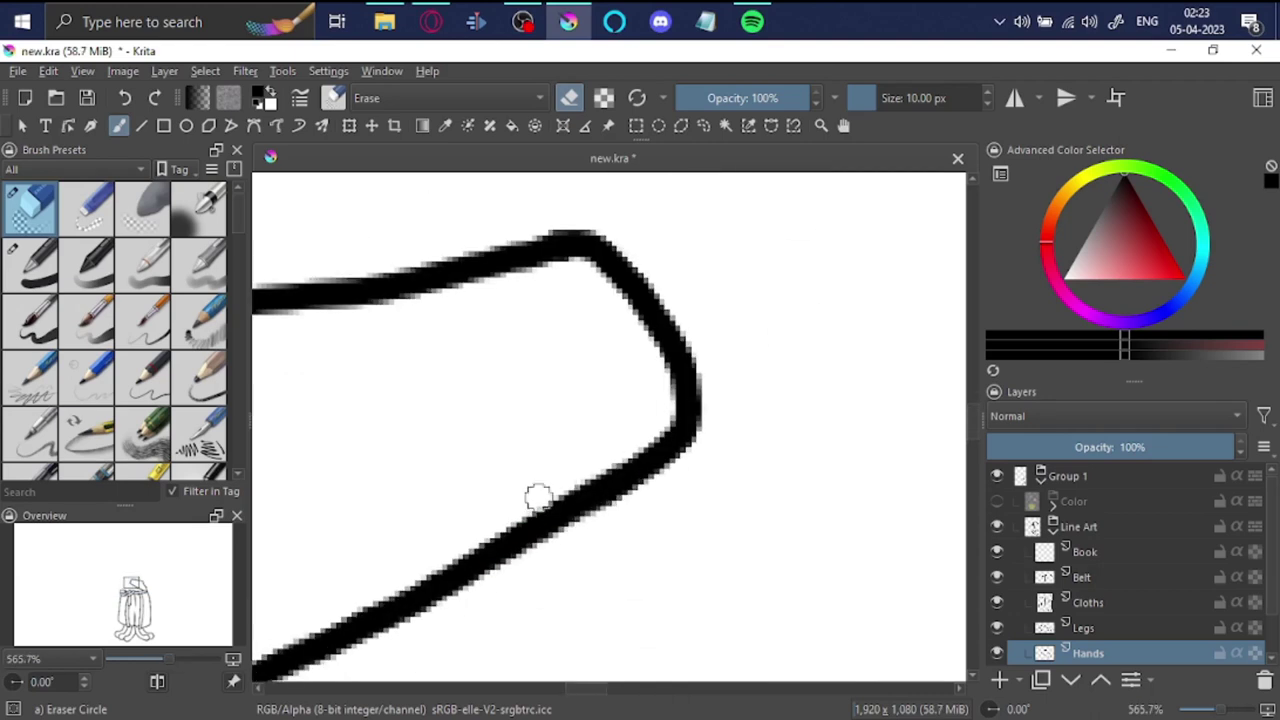
scroll(538, 497, "down", 2)
key("e")
key("ctrl+z")
Step: Thin the brush for fine lines and rotate the canvas to a drawing angle
left_click(989, 95)
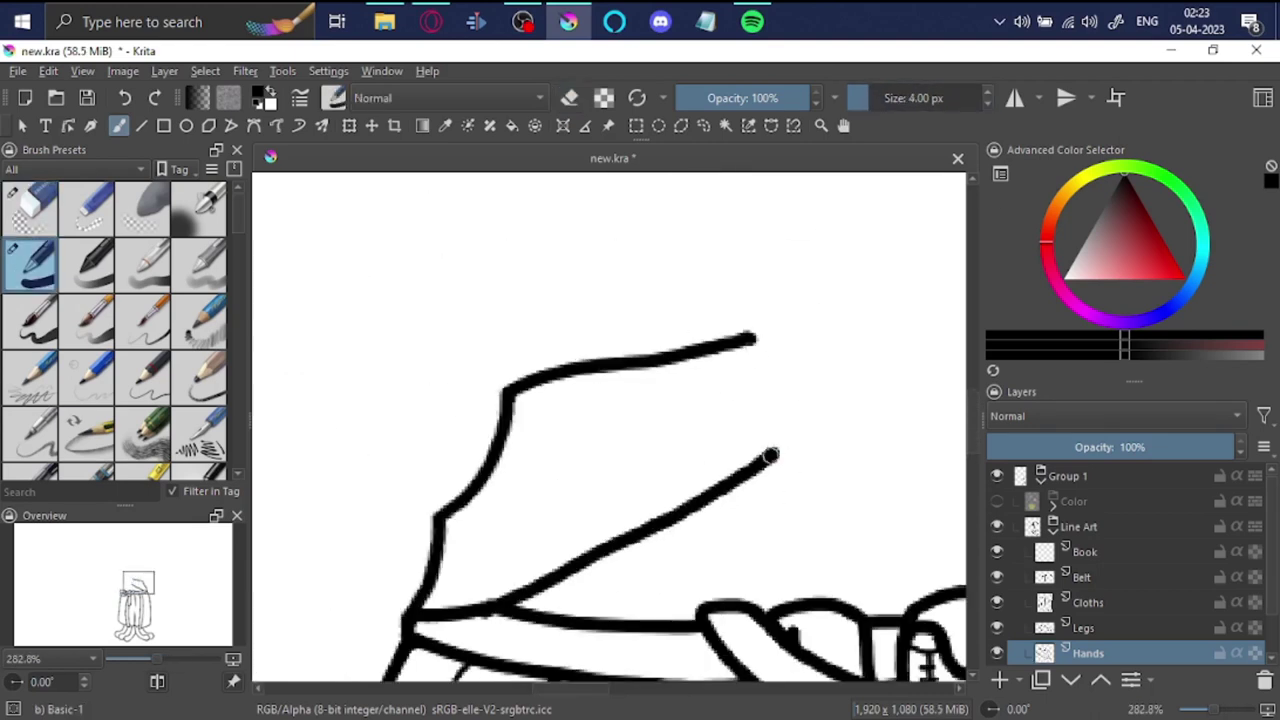
key("[")
key("[")
key("[")
scroll(751, 345, "up", 2)
key("4")
key("4")
key("4")
left_click_drag(537, 289, 598, 252)
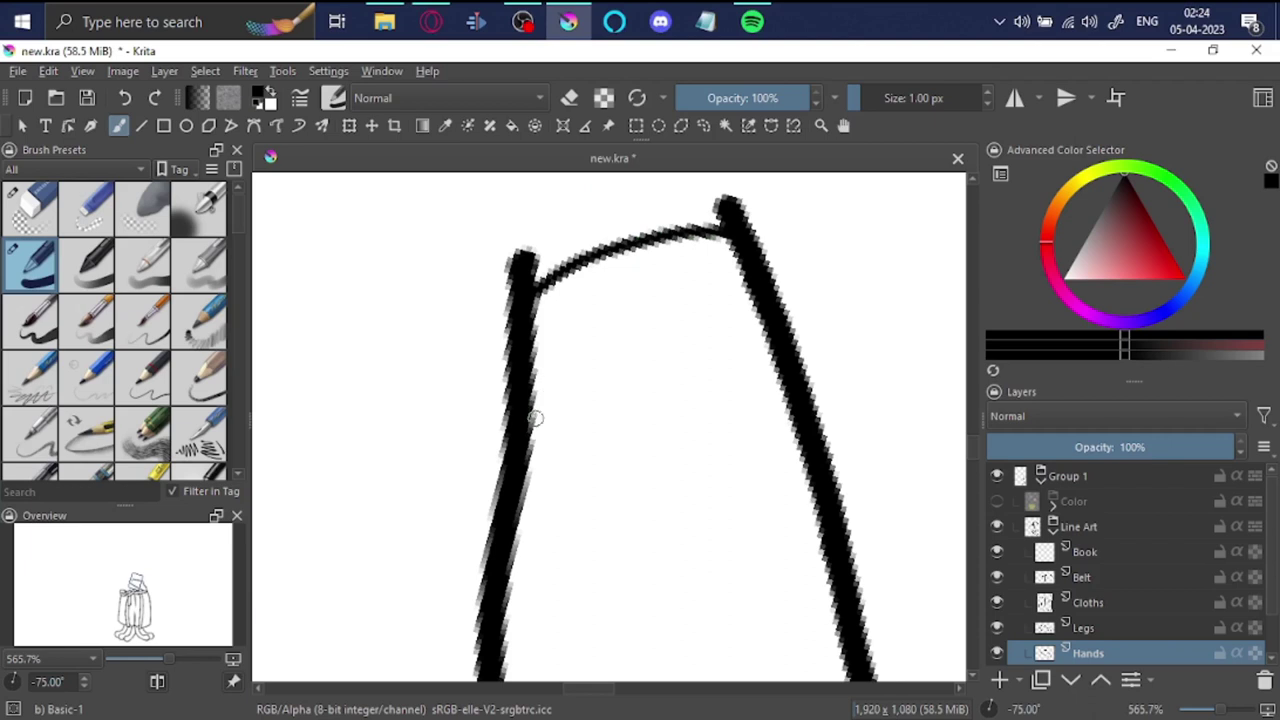
Step: Draw thin stripe lines across the sleeve, undoing a stray short stroke
left_click_drag(535, 419, 774, 339)
key("5")
scroll(656, 379, "down", 1)
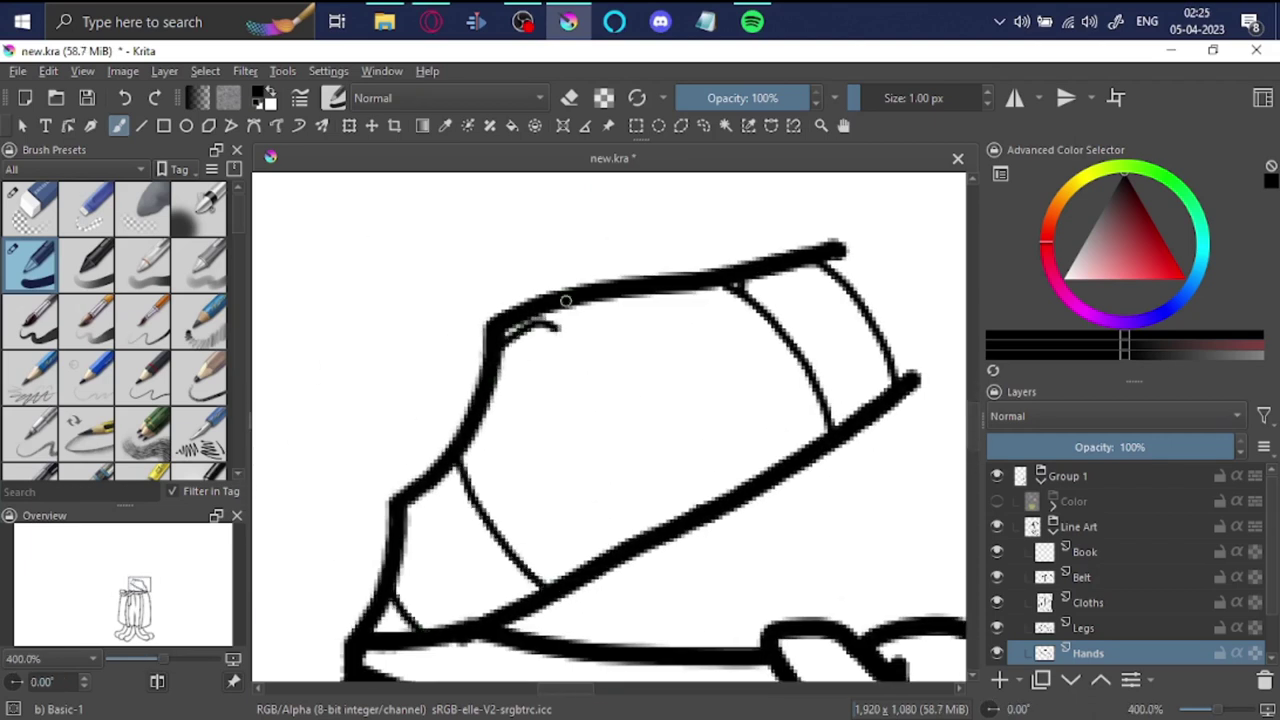
key("4")
key("4")
key("4")
left_click_drag(490, 466, 592, 411)
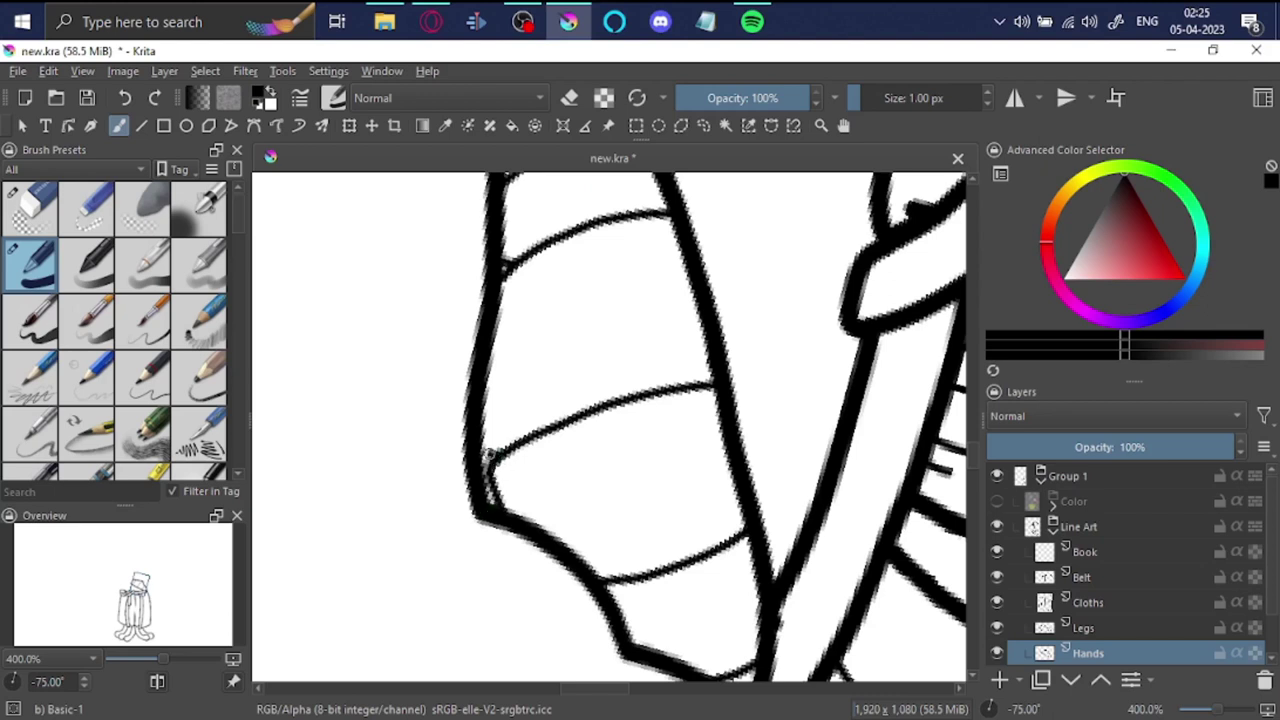
left_click_drag(512, 353, 686, 312)
key("ctrl+z")
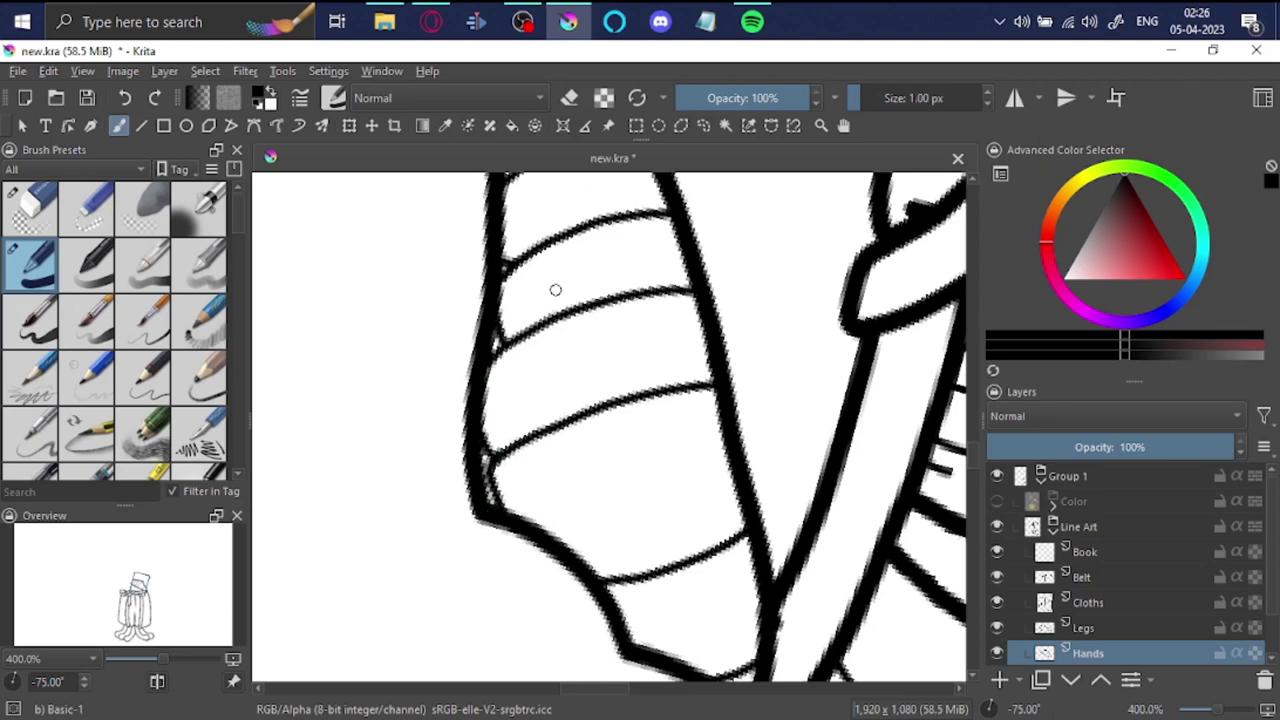
Step: Reset the canvas rotation and erase the stray thin stroke on the sleeve
key("5")
scroll(617, 516, "up", 3)
key("e")
key("e")
mouse_move(547, 487)
left_mouse_down()
mouse_move(515, 400)
mouse_move(634, 514)
left_mouse_up()
scroll(634, 514, "up", 5)
scroll(640, 540, "down", 5)
Step: Redraw the sleeve's middle stripe on a rotated canvas, then zoom out
key("e")
mouse_move(594, 554)
left_mouse_down()
mouse_move(512, 350)
mouse_move(748, 300)
left_mouse_up()
key("e")
key("4")
key("4")
key("4")
key("e")
key("e")
left_click_drag(495, 368, 718, 330)
scroll(520, 400, "up", 1)
key("e")
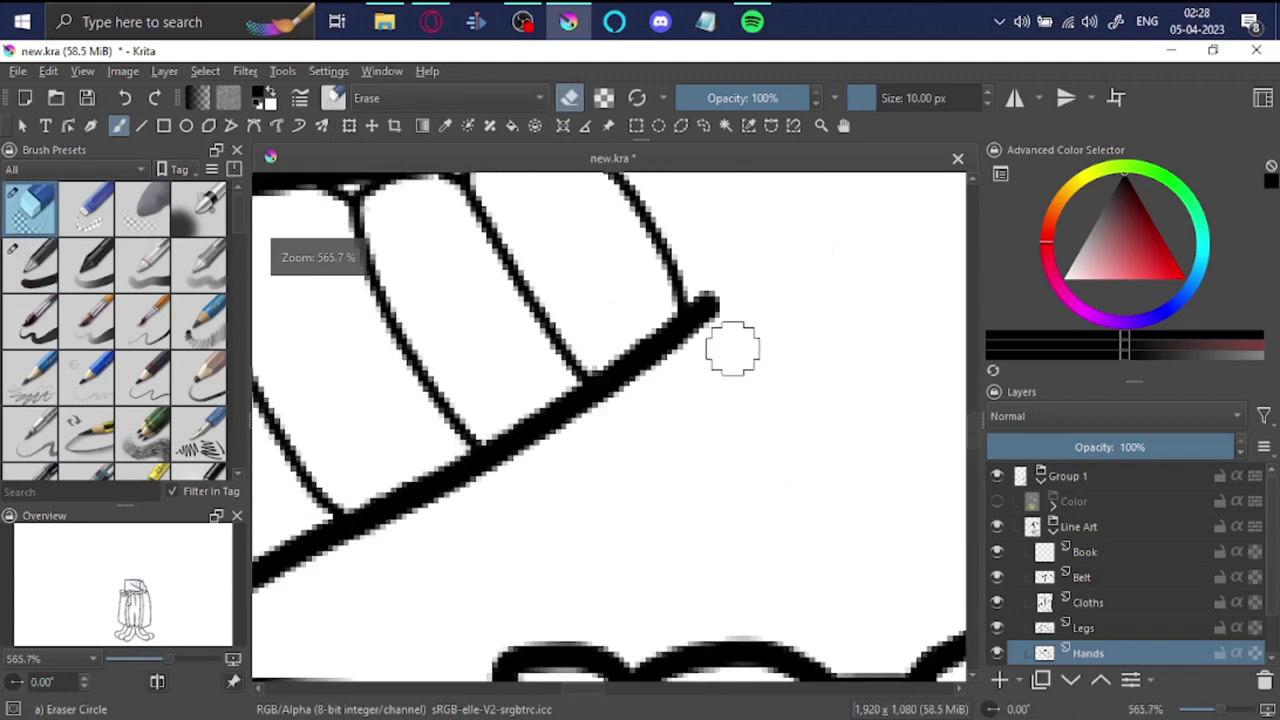
key("1")
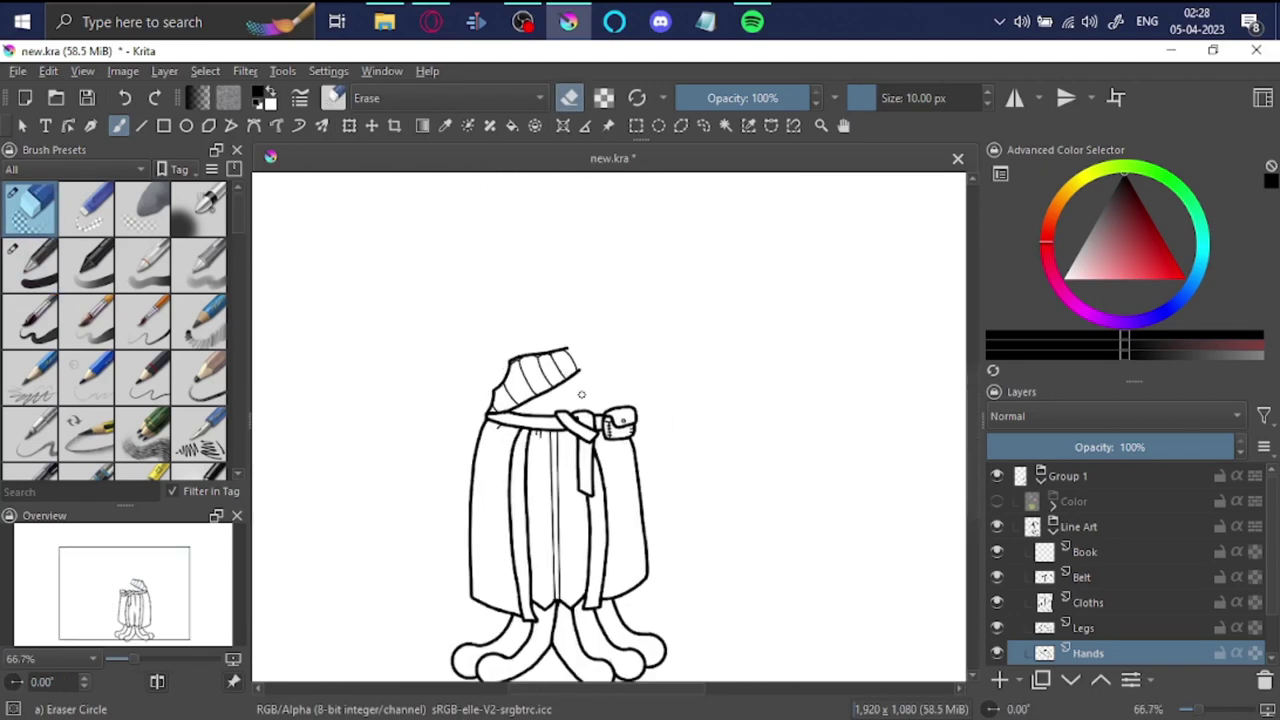
Step: On the Legs layer, undo the overlong stroke extension
key("Page_Up")
scroll(518, 564, "up", 1)
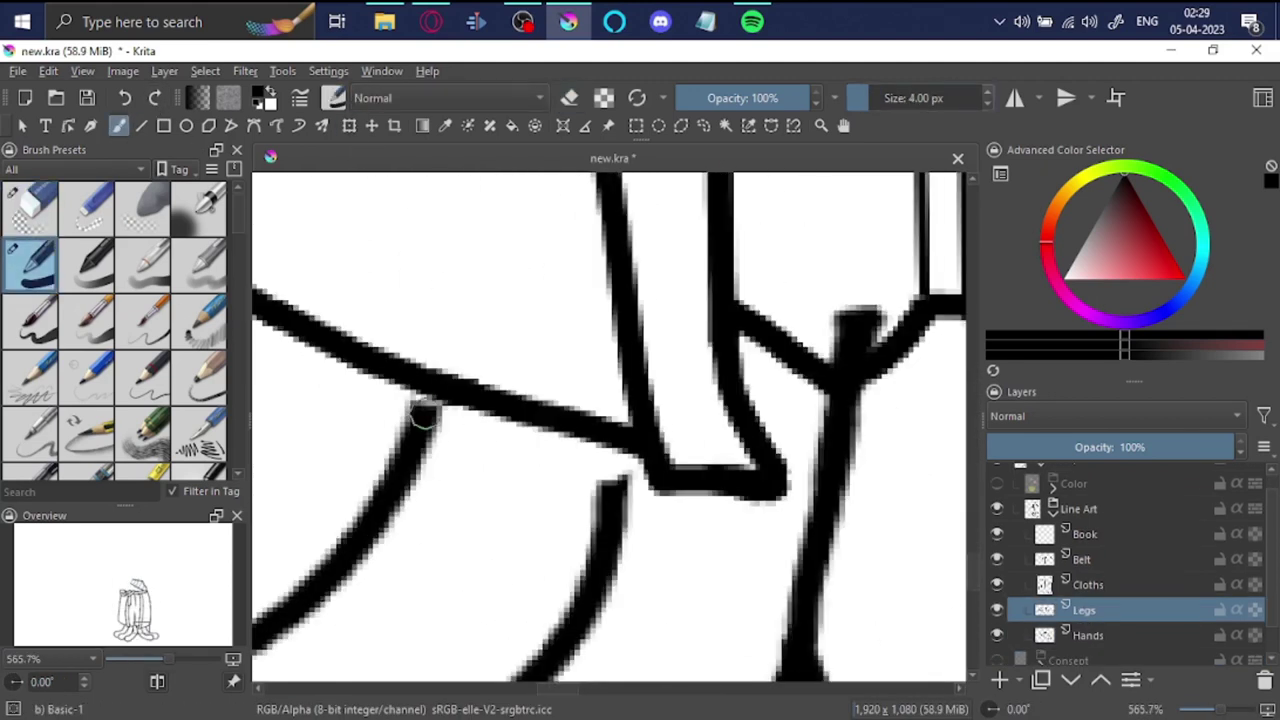
scroll(730, 452, "down", 1)
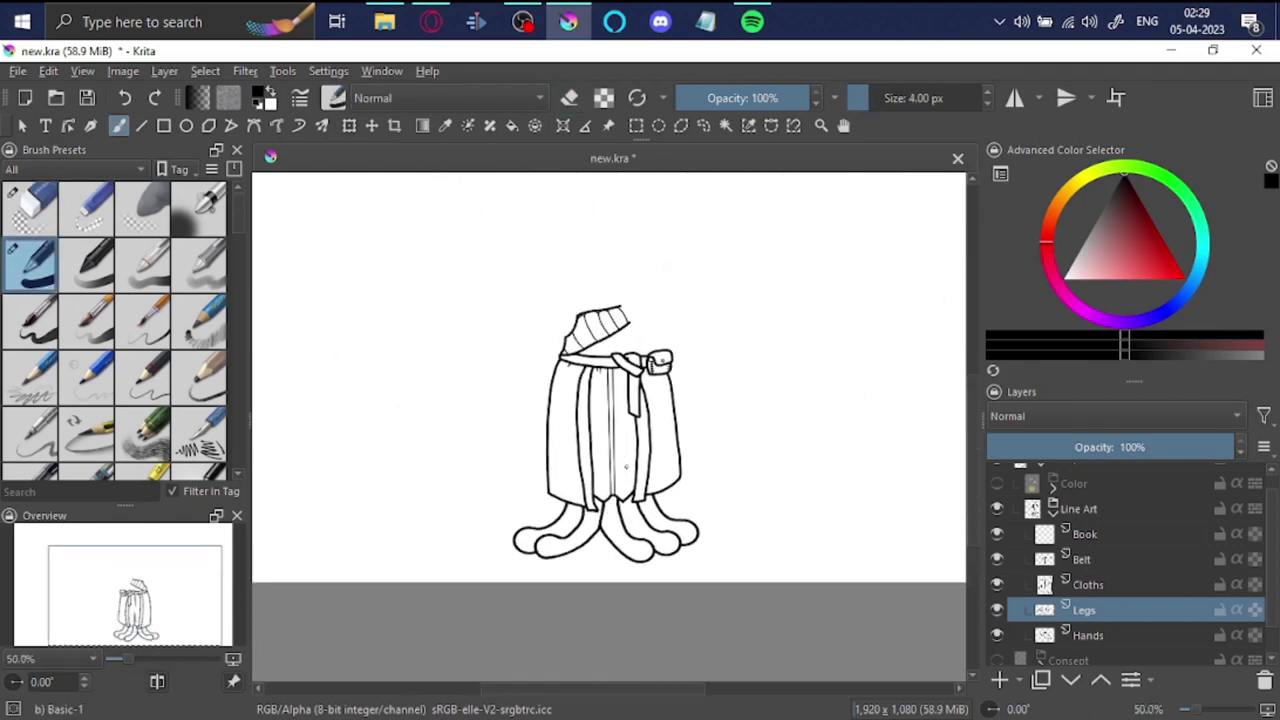
scroll(594, 346, "up", 4)
scroll(594, 346, "up", 2)
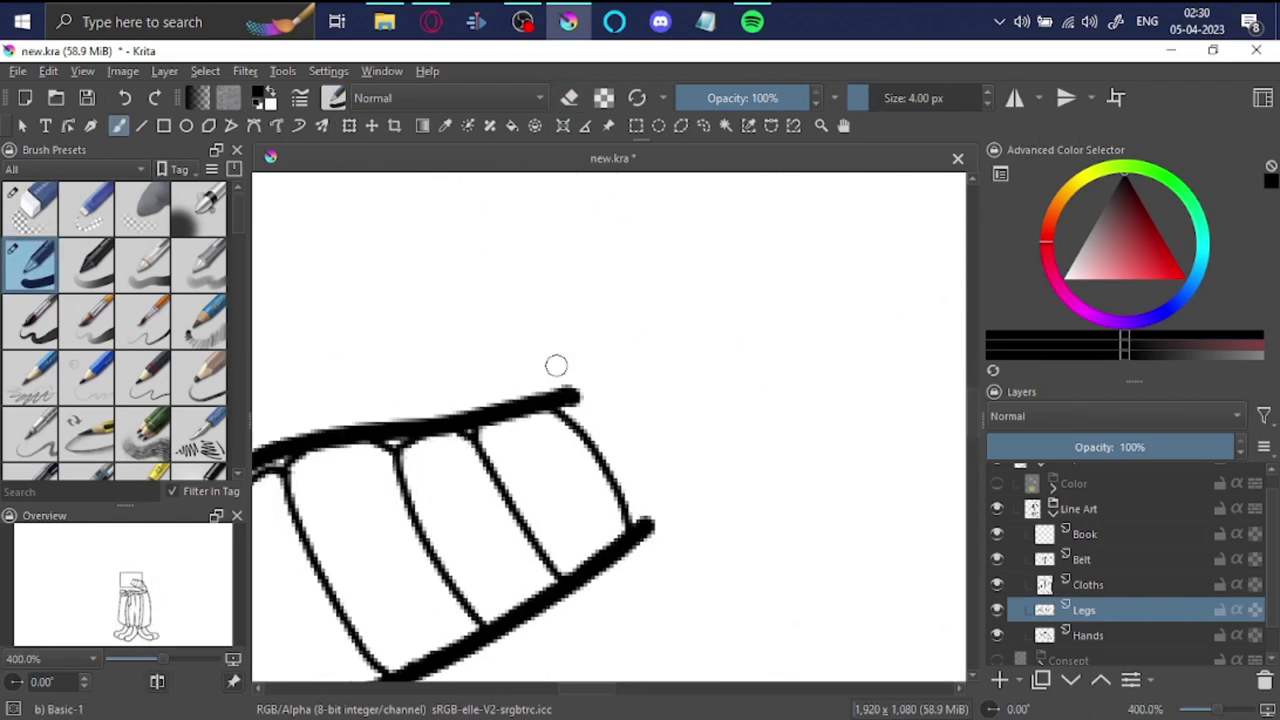
key("ctrl+z")
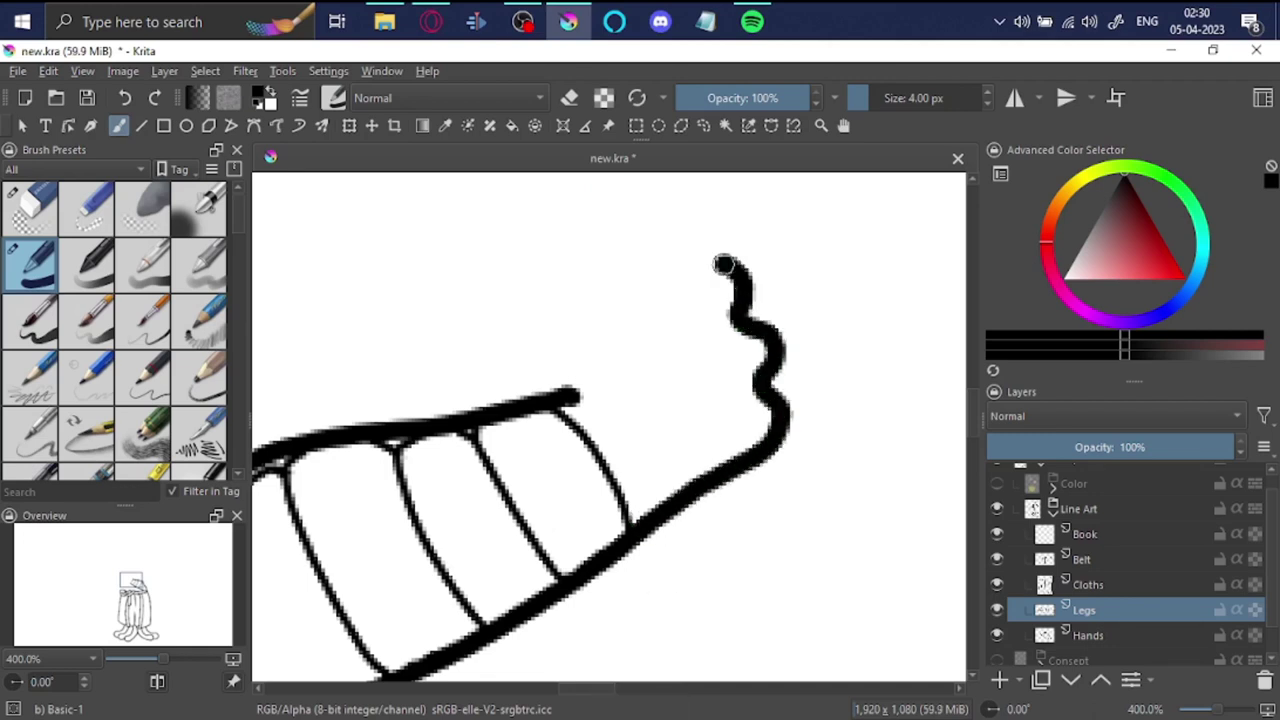
scroll(692, 300, "up", 2)
key("e")
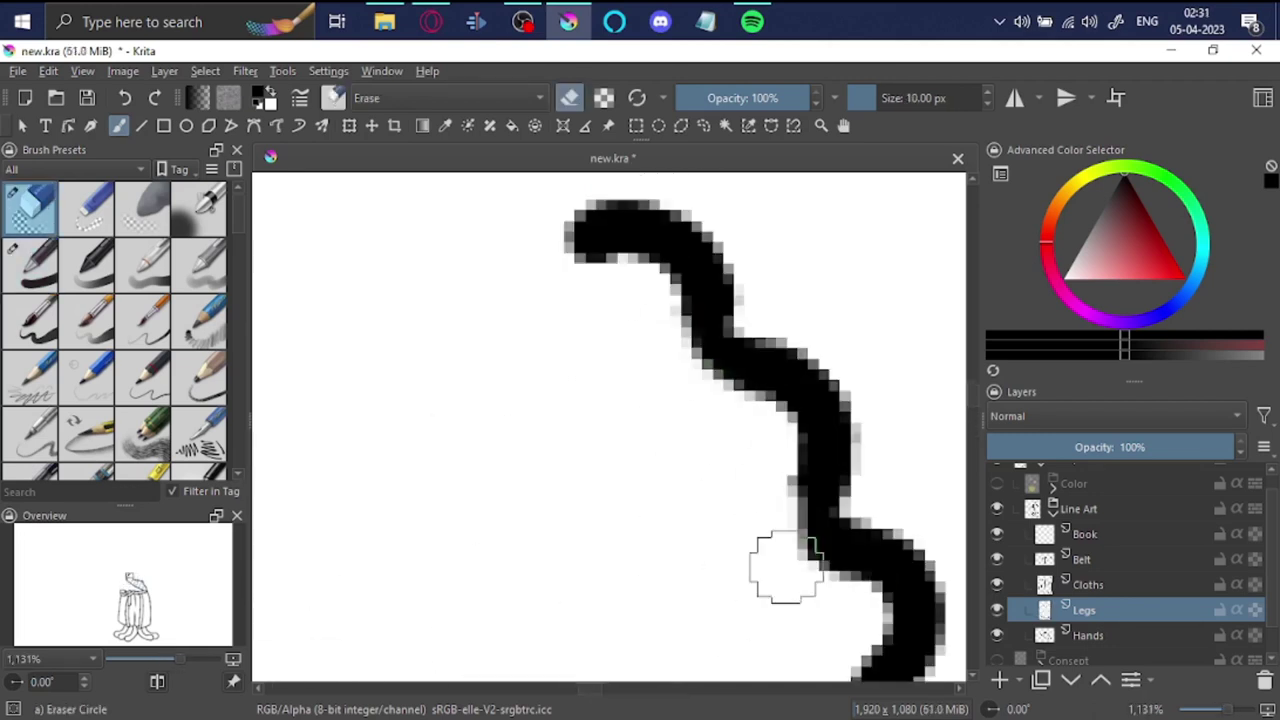
scroll(511, 453, "up", 2)
scroll(543, 486, "down", 2)
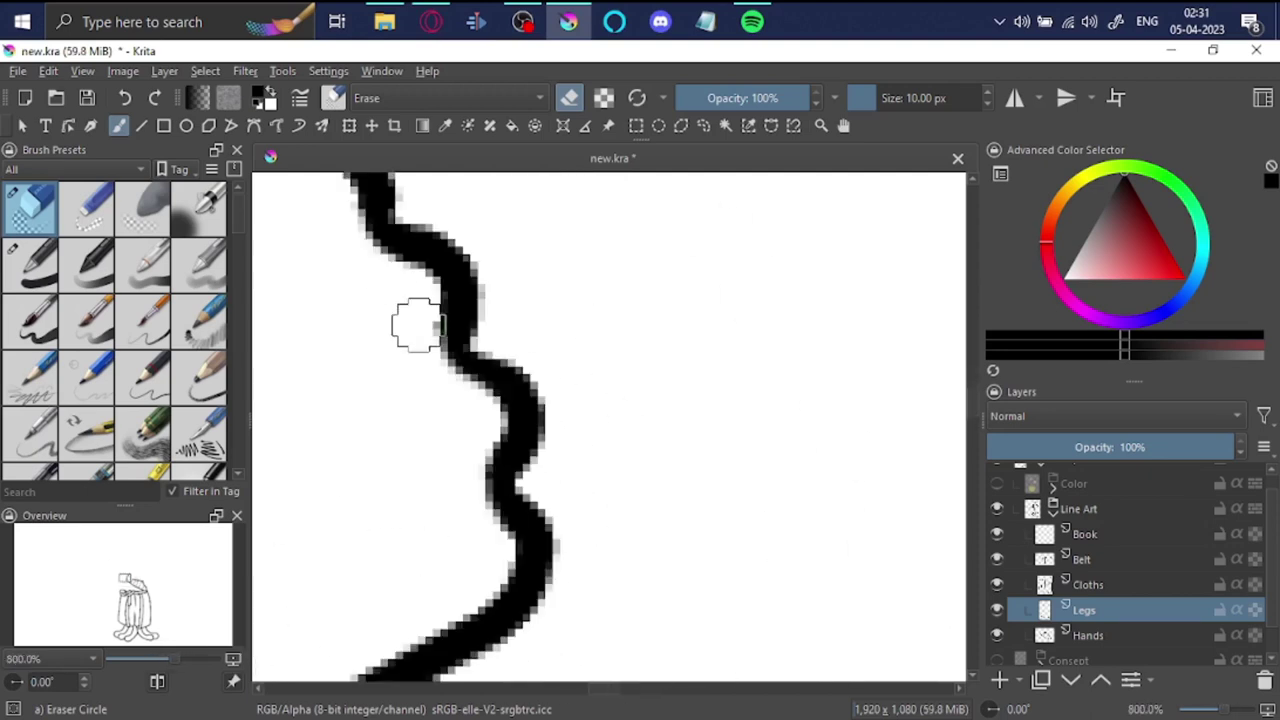
scroll(423, 494, "down", 2)
Step: Draw the raised hand's wavy outline rising from the sleeve on the Hands layer
left_click(1088, 635)
key("e")
scroll(666, 430, "up", 2)
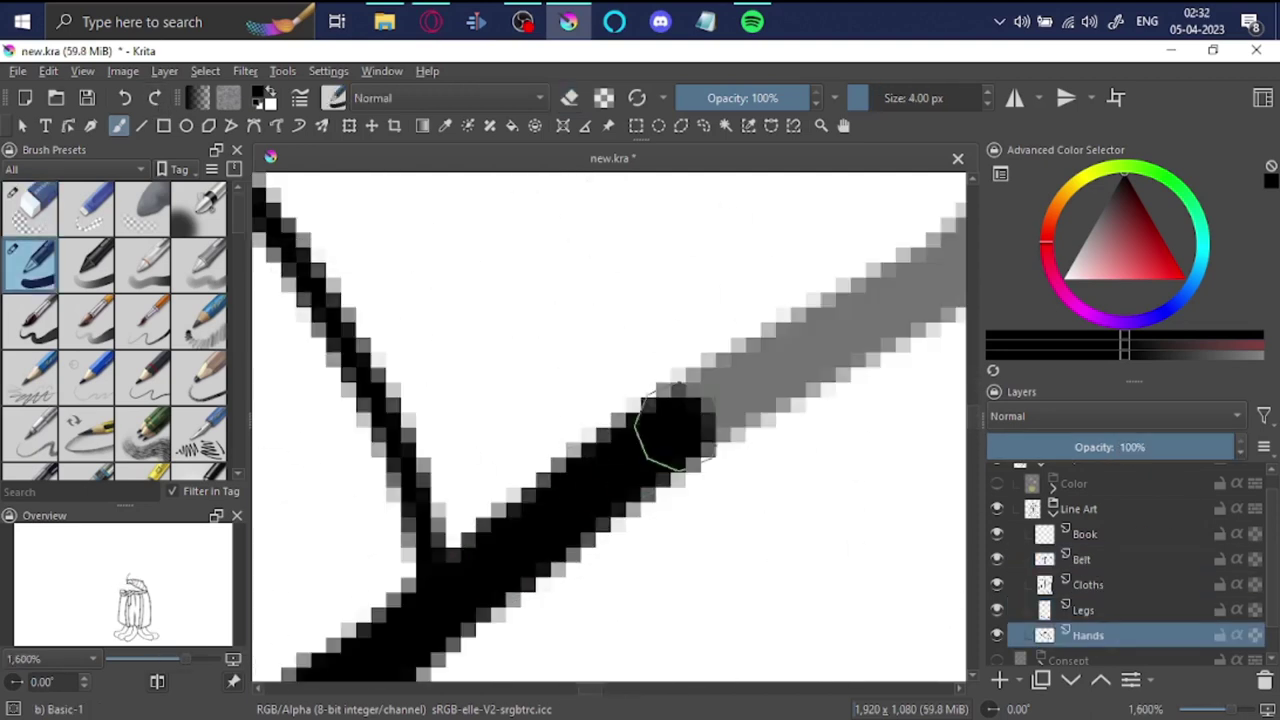
mouse_move(650, 466)
left_mouse_down()
mouse_move(677, 300)
mouse_move(686, 366)
mouse_move(720, 391)
left_mouse_up()
left_click_drag(690, 470, 635, 335)
key("e")
Step: Make the Legs layer active and temporarily hide the Hands layer
scroll(654, 566, "down", 2)
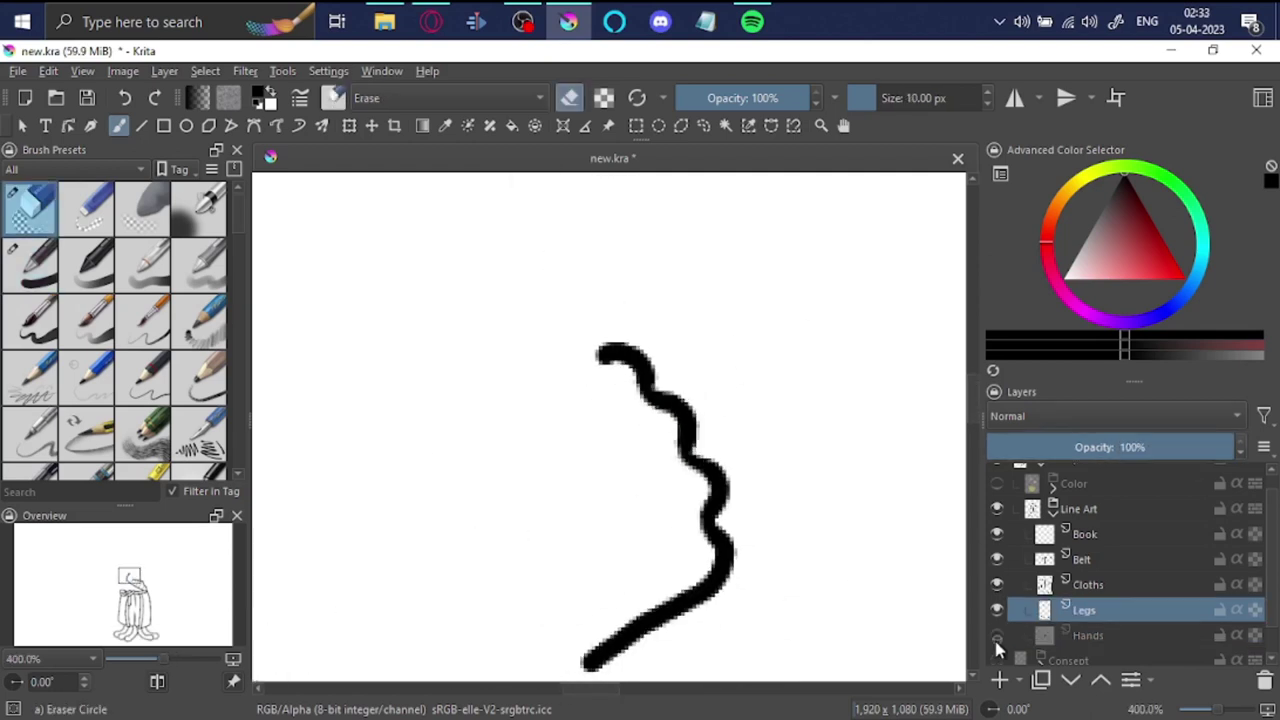
left_click(1085, 610)
left_click(996, 635)
scroll(608, 360, "down", 6)
Step: Stretch the tentacle legs wider with a transform and apply it
key("ctrl+t")
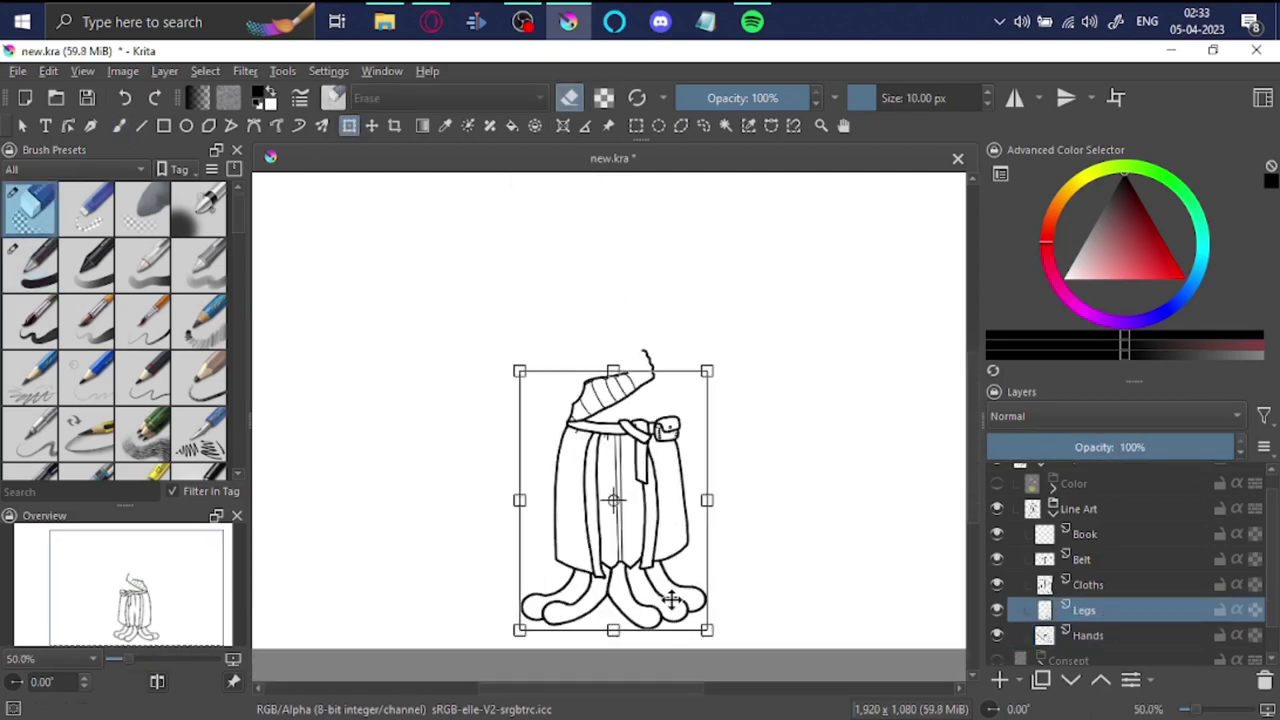
left_click_drag(640, 500, 670, 505)
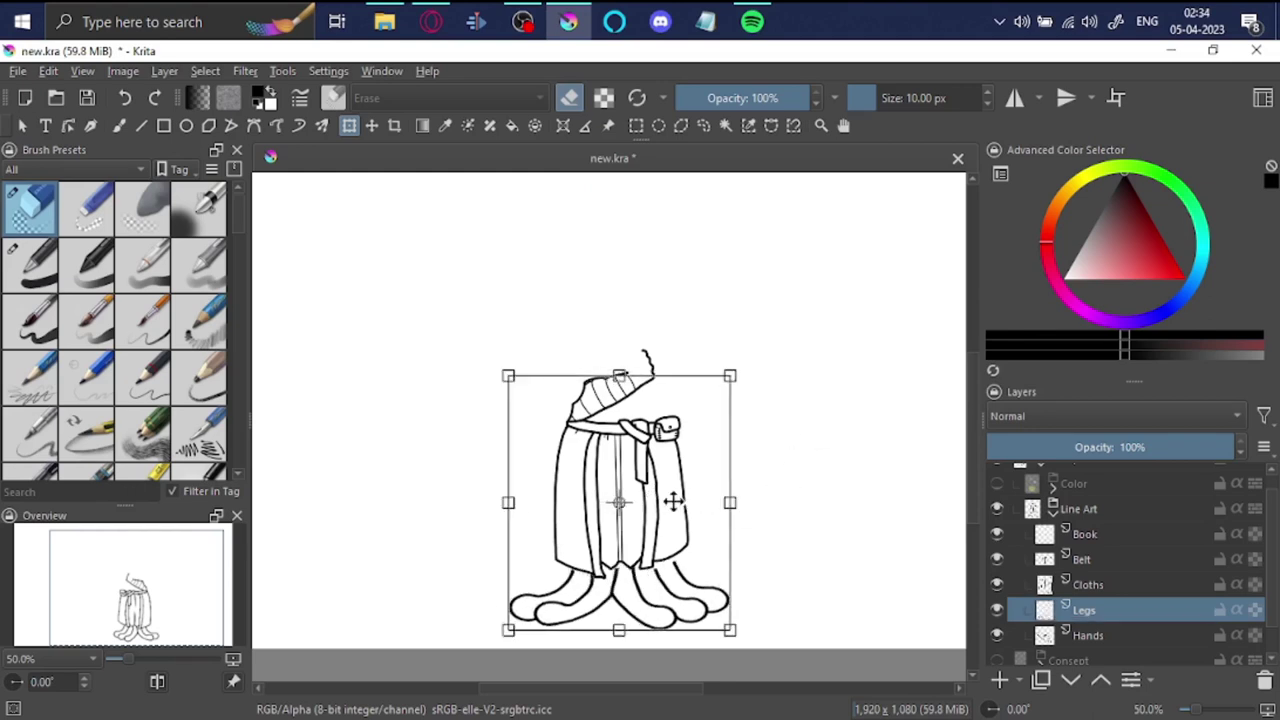
key("Return")
scroll(640, 480, "up", 8)
Step: Ink the leg joins at the robe hem back together with the Basic-1 brush
key("e")
key("b")
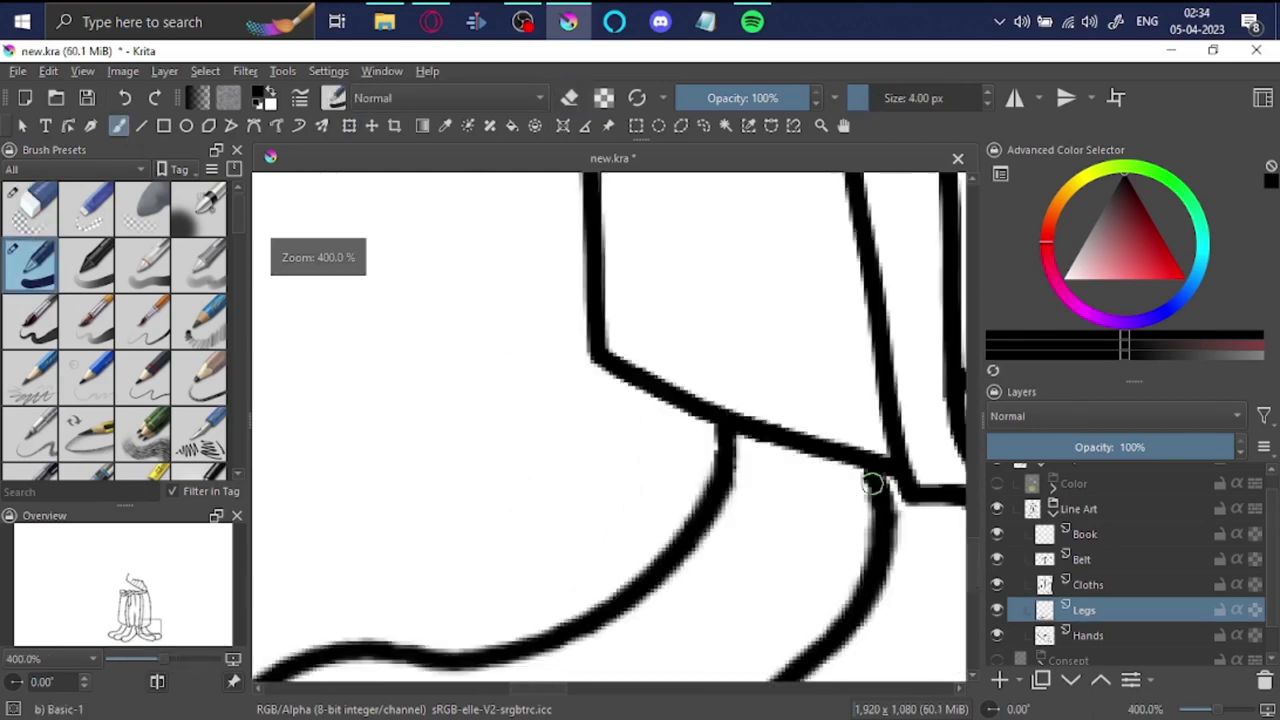
scroll(710, 447, "down", 1)
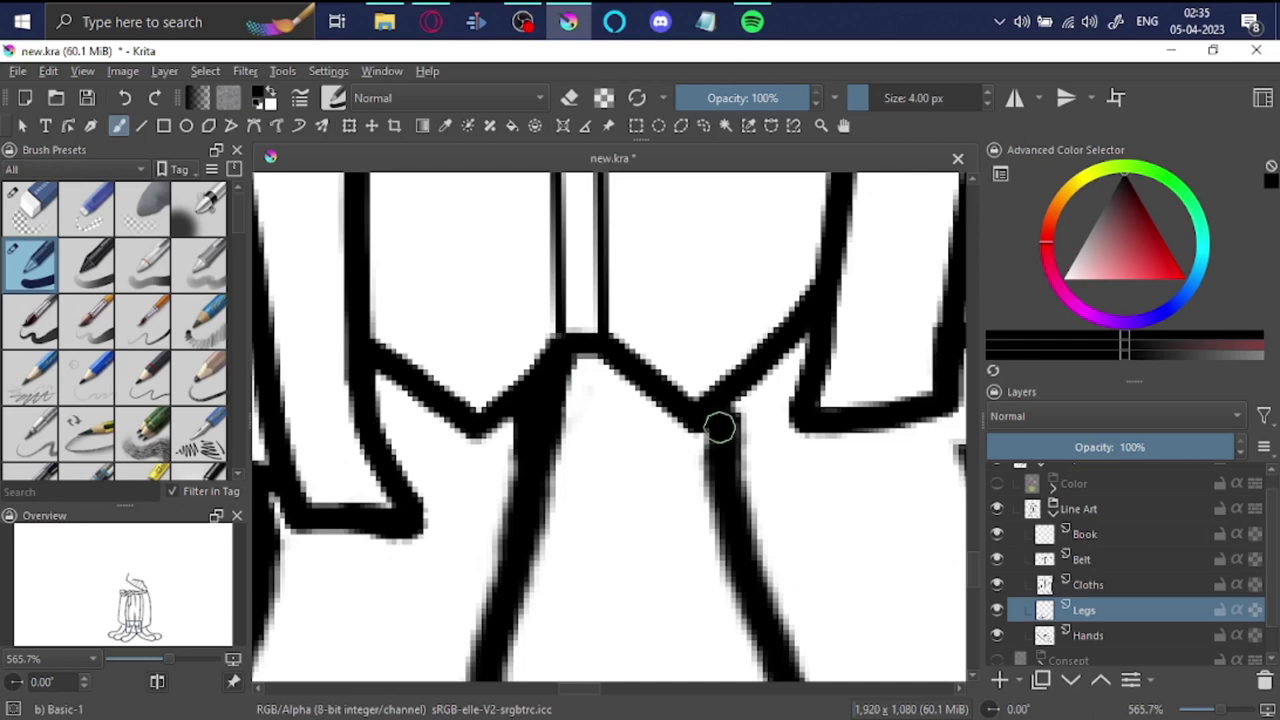
scroll(650, 440, "down", 2)
scroll(610, 470, "up", 4)
key("e")
key("e")
scroll(565, 475, "up", 1)
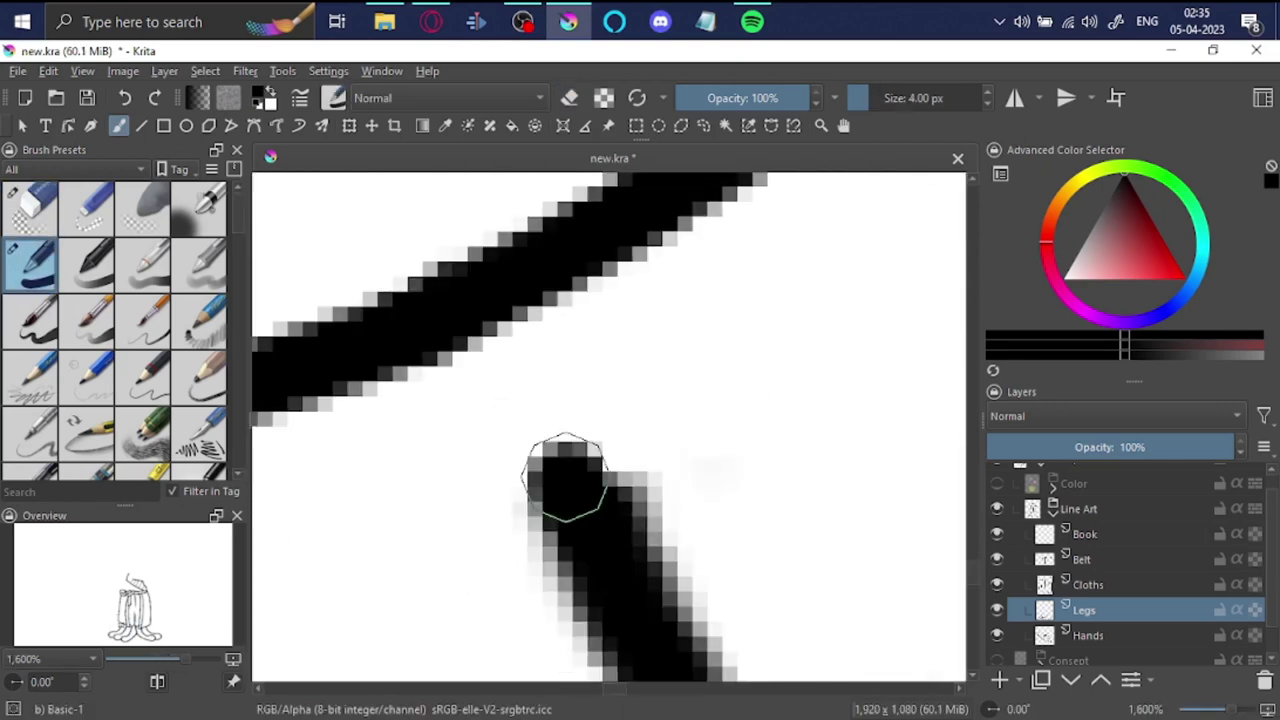
scroll(560, 460, "down", 6)
scroll(560, 490, "down", 3)
scroll(600, 450, "down", 1)
Step: On the Hands layer, zoom in and draw a finger loop at the hand's tip
key("Page_Down")
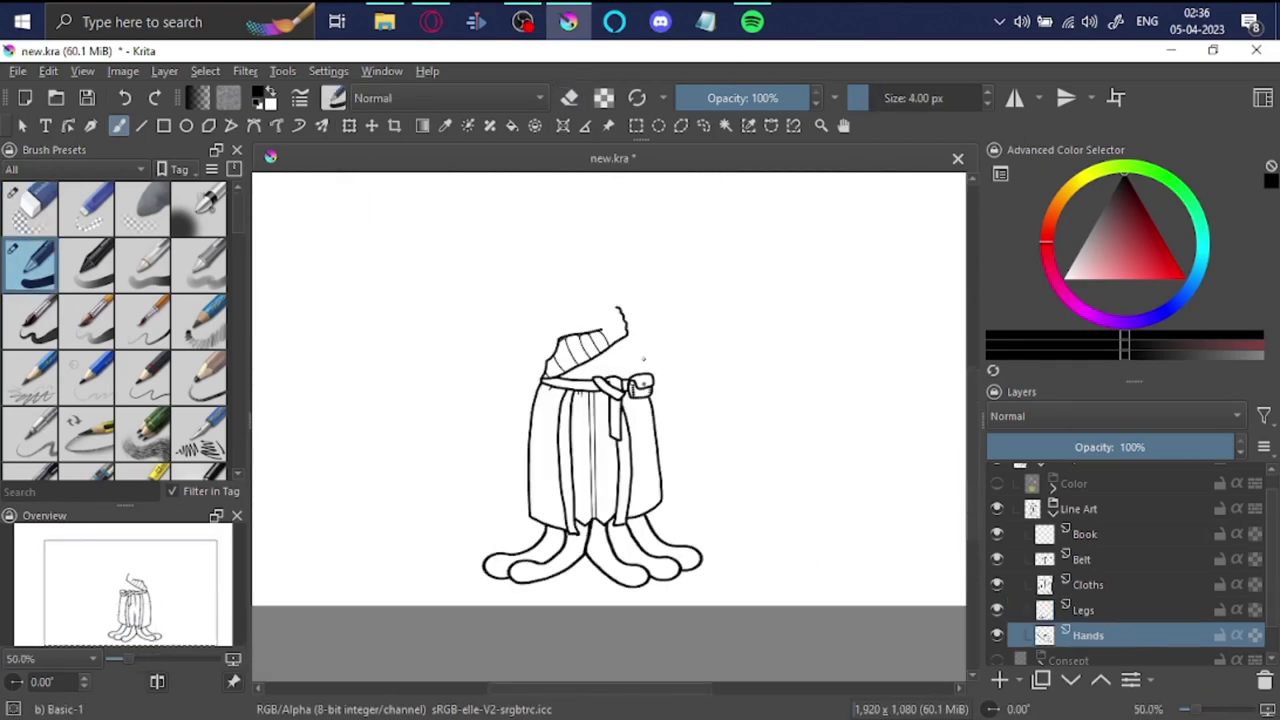
scroll(643, 358, "up", 1)
scroll(457, 366, "up", 4)
scroll(793, 375, "up", 2)
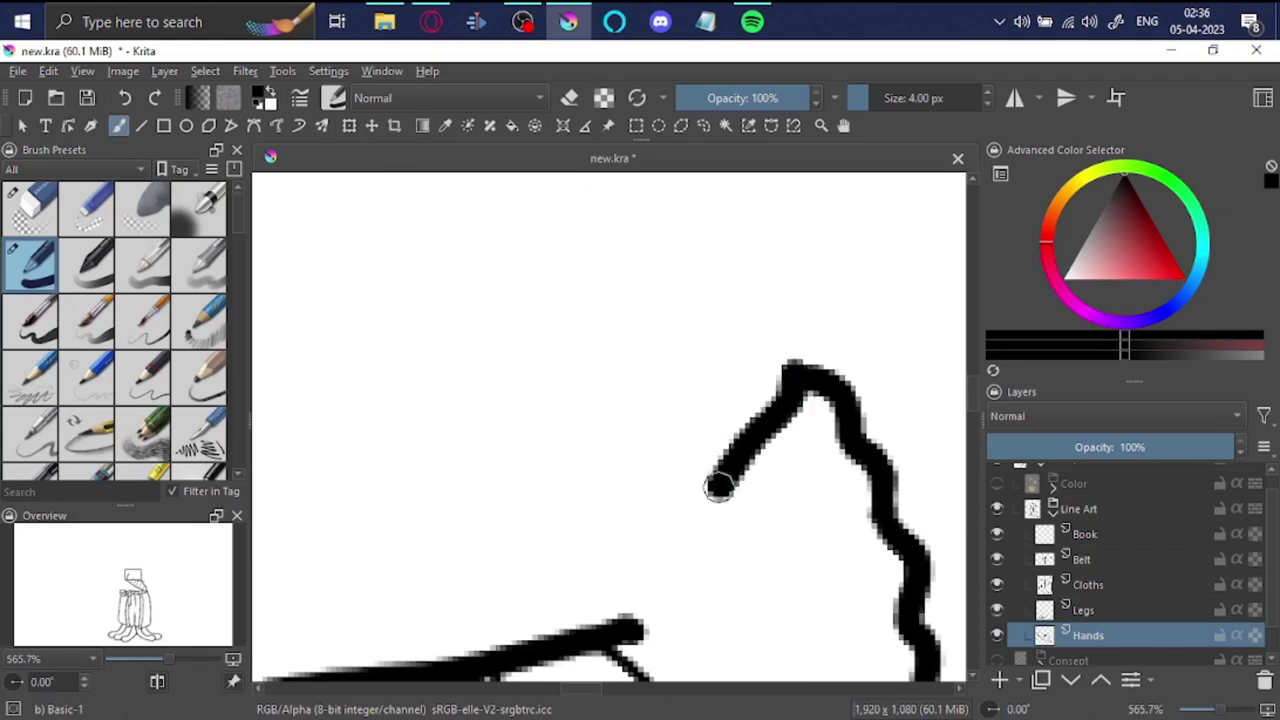
left_click_drag(758, 270, 787, 317)
scroll(682, 469, "down", 1)
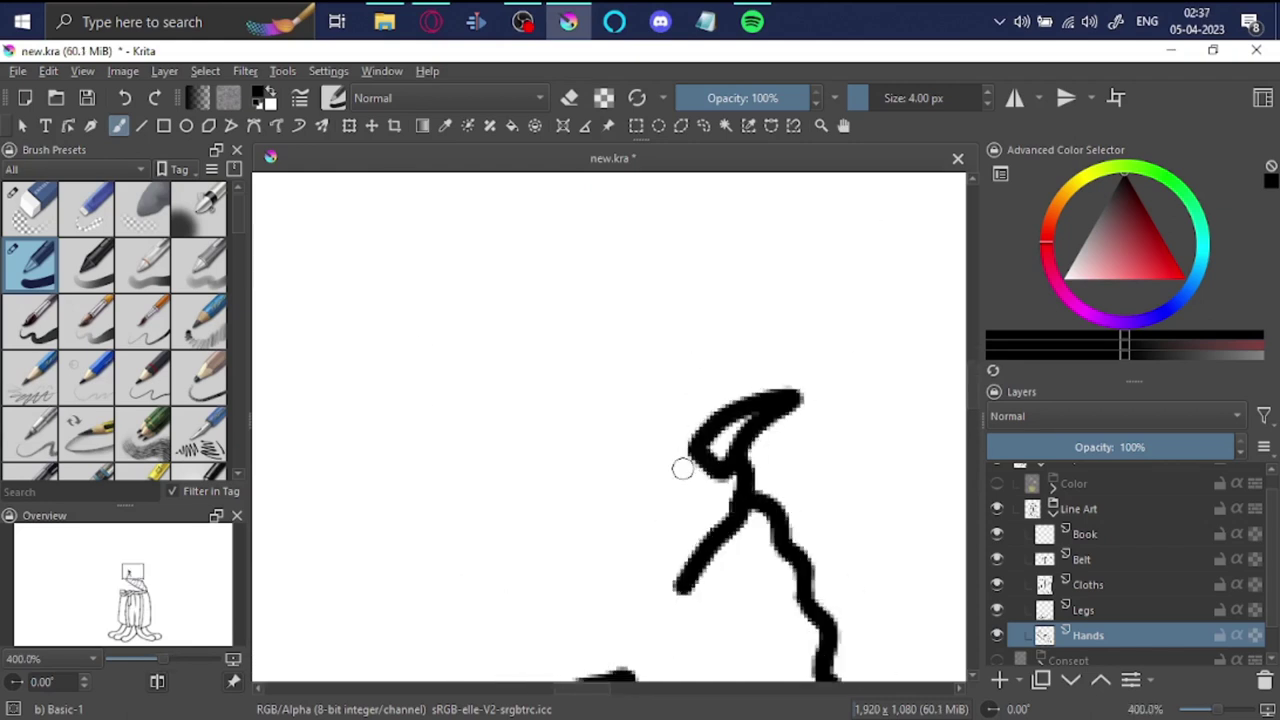
Step: Toggle the eraser, undo a stray mark, and draw the hand's wrist outline
key("e")
scroll(616, 621, "up", 3)
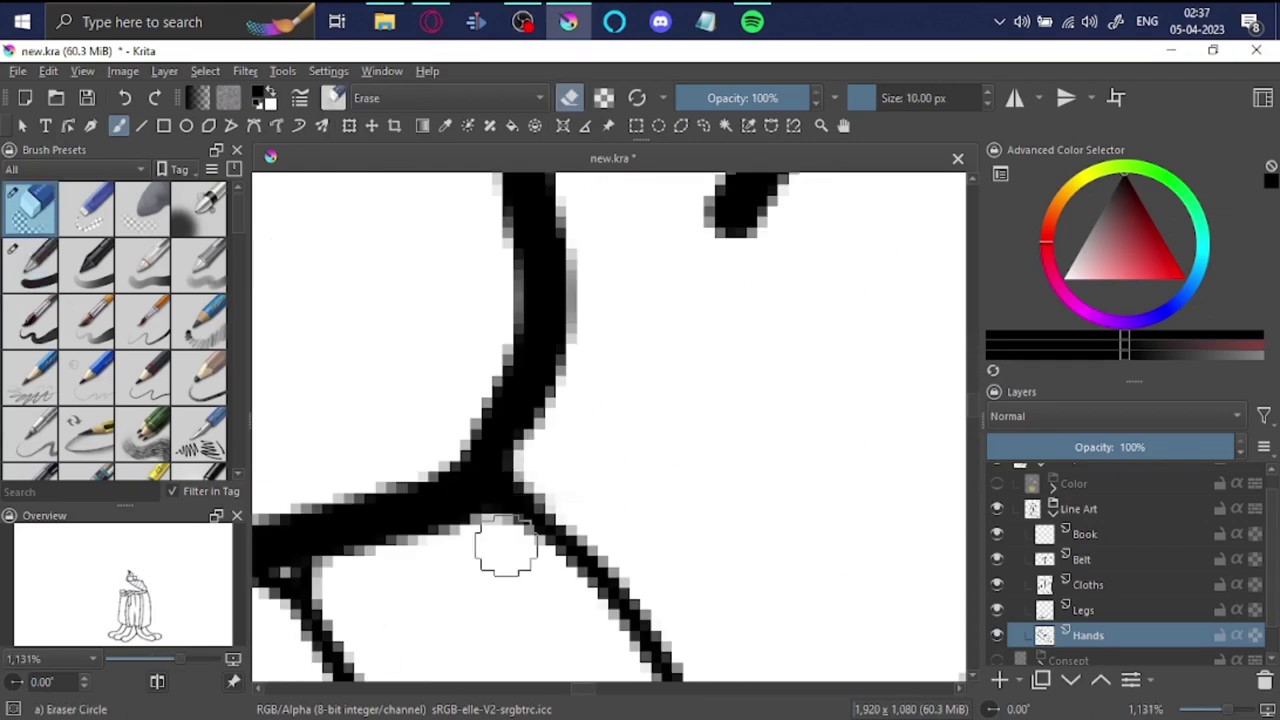
key("e")
scroll(594, 494, "down", 2)
scroll(594, 494, "down", 2)
key("ctrl+z")
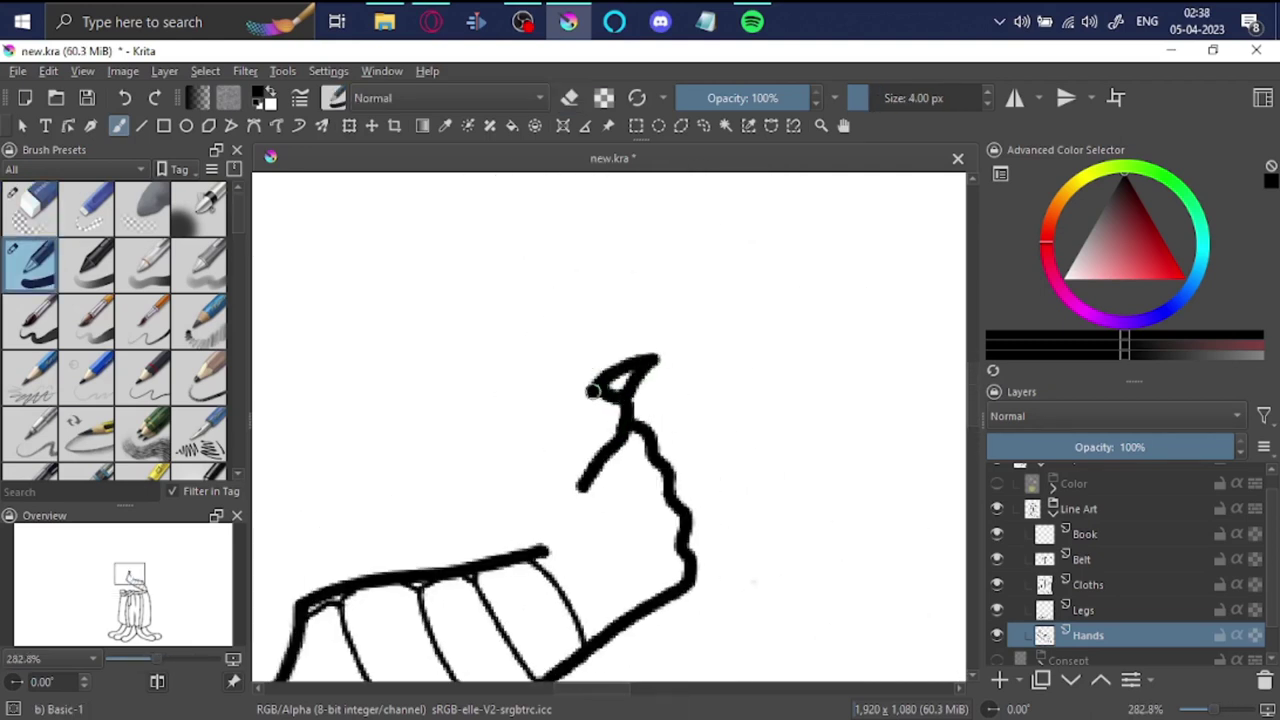
scroll(474, 565, "up", 1)
mouse_move(516, 497)
left_mouse_down()
mouse_move(474, 565)
mouse_move(571, 609)
left_mouse_up()
Step: Erase around the hand's strokes and undo the fist's right-side outline
key("e")
scroll(571, 609, "up", 3)
scroll(575, 632, "down", 3)
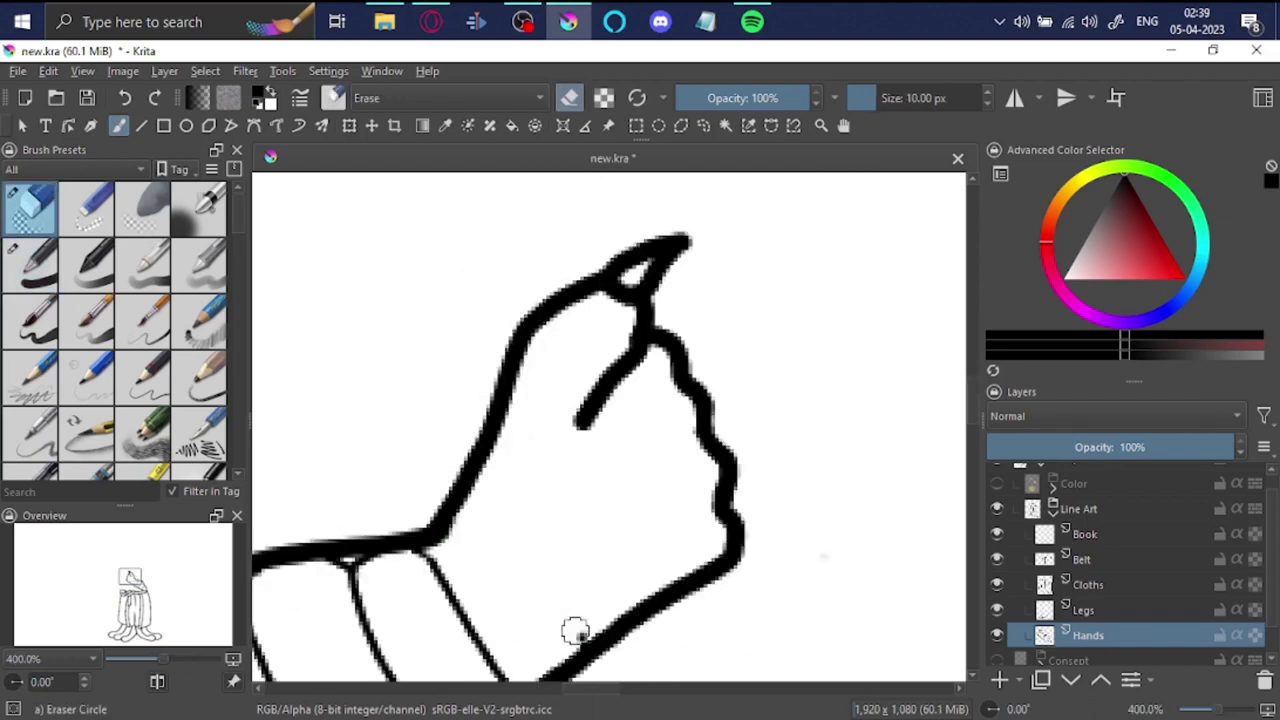
scroll(575, 632, "down", 3)
scroll(526, 509, "up", 2)
scroll(754, 286, "up", 3)
key("e")
scroll(838, 300, "down", 4)
key("e")
key("ctrl+z")
Step: Try a forearm line toward the hand, undo it, and draw the fist's right side from the knuckle
scroll(714, 400, "up", 4)
scroll(714, 400, "down", 2)
scroll(571, 551, "down", 2)
key("e")
left_click_drag(547, 585, 688, 534)
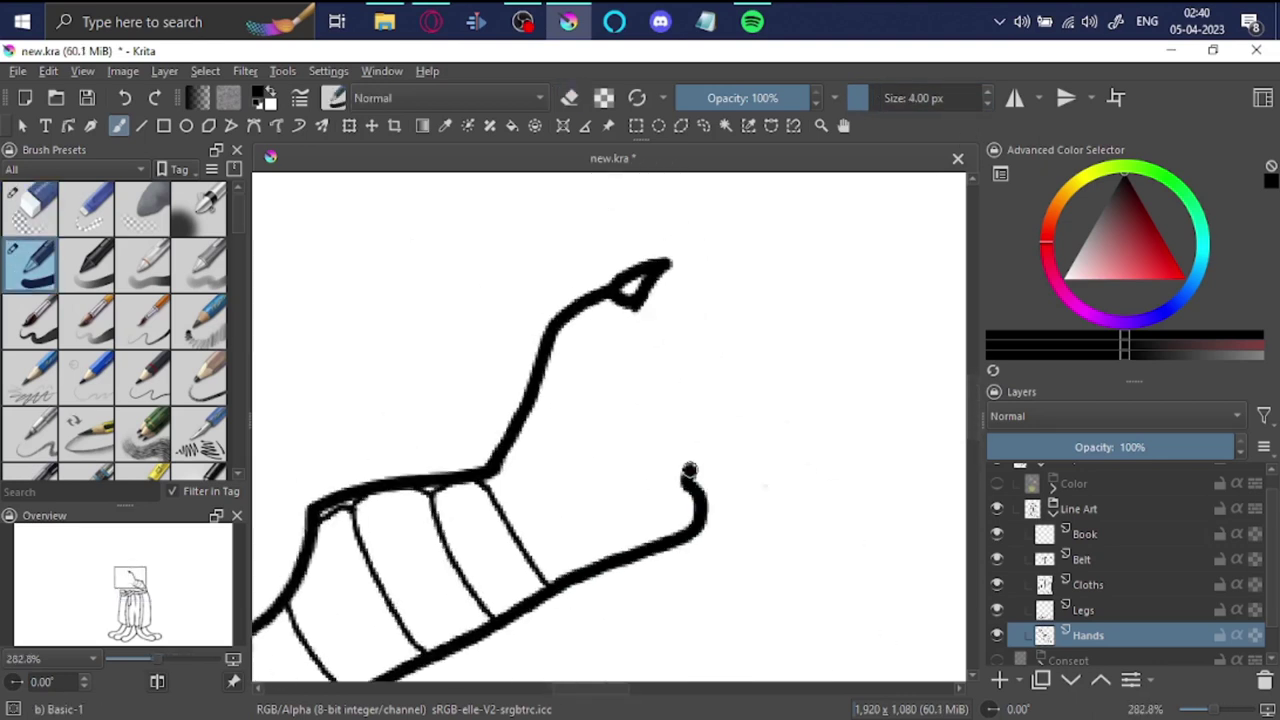
key("ctrl+z")
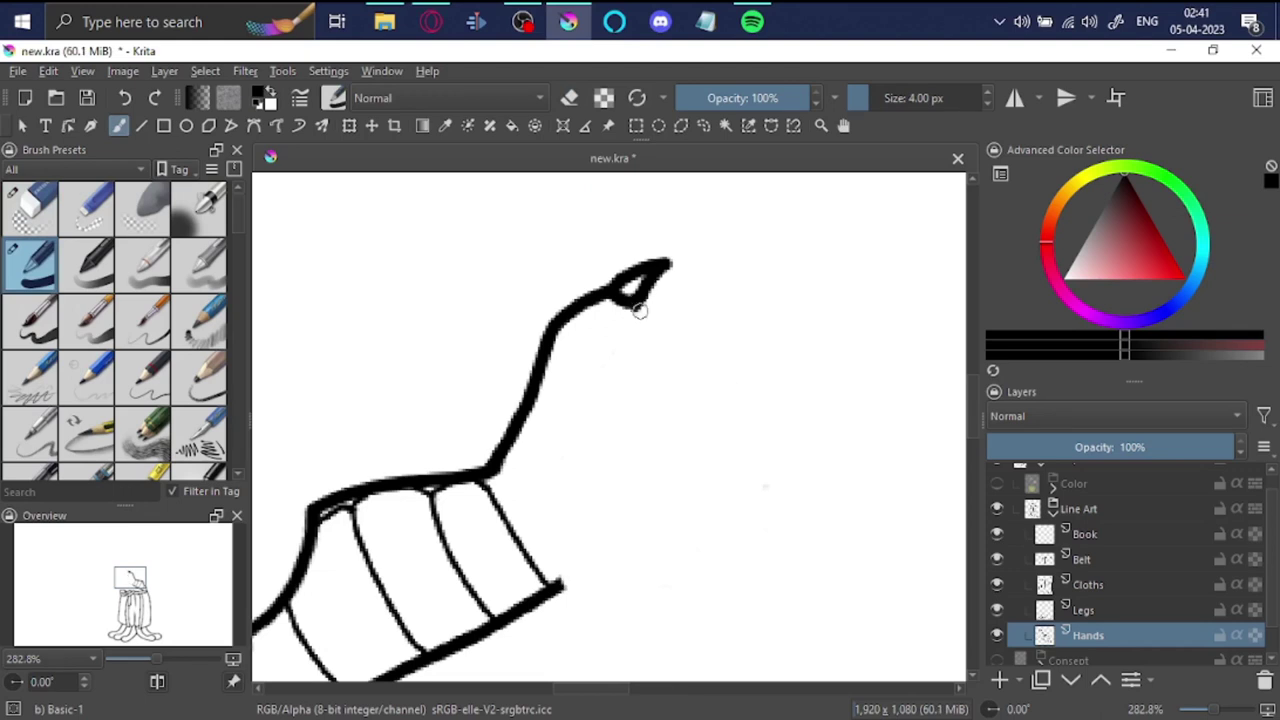
left_click_drag(690, 352, 722, 438)
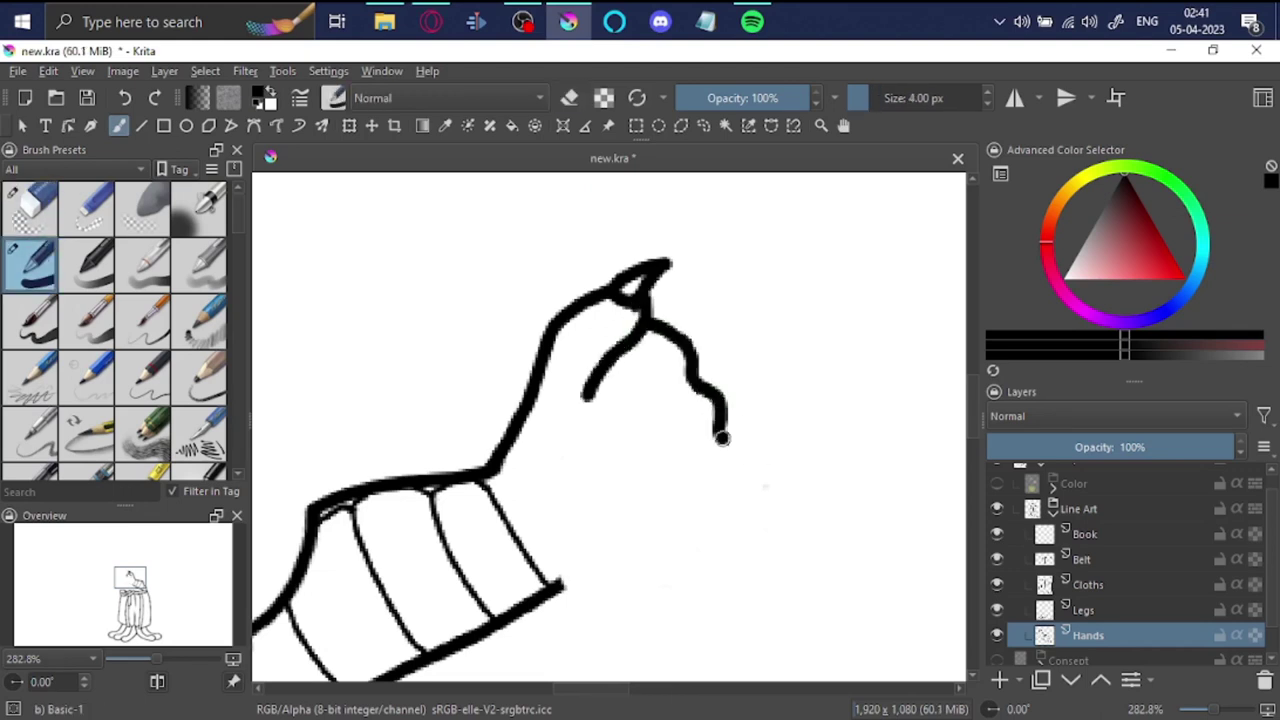
Step: Erase the fist's right-side stroke and undo the last strokes
key("e")
mouse_move(745, 488)
left_mouse_down()
mouse_move(763, 434)
mouse_move(663, 342)
mouse_move(786, 480)
left_mouse_up()
key("e")
key("ctrl+z")
scroll(663, 343, "up", 2)
key("ctrl+z")
Step: Draw a wavy right side for the fist, trim its bottom, then undo it
left_click_drag(645, 420, 676, 527)
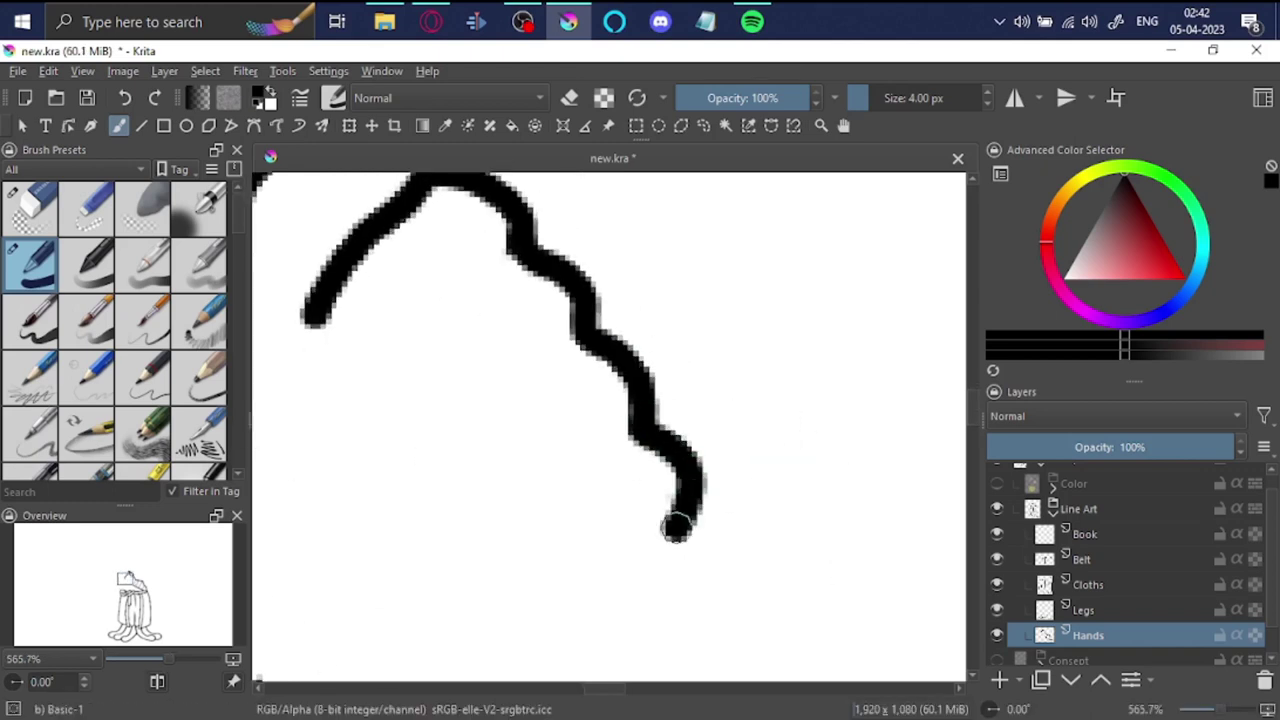
scroll(676, 527, "down", 3)
key("e")
left_click_drag(690, 440, 690, 370)
scroll(686, 434, "up", 3)
scroll(671, 459, "down", 1)
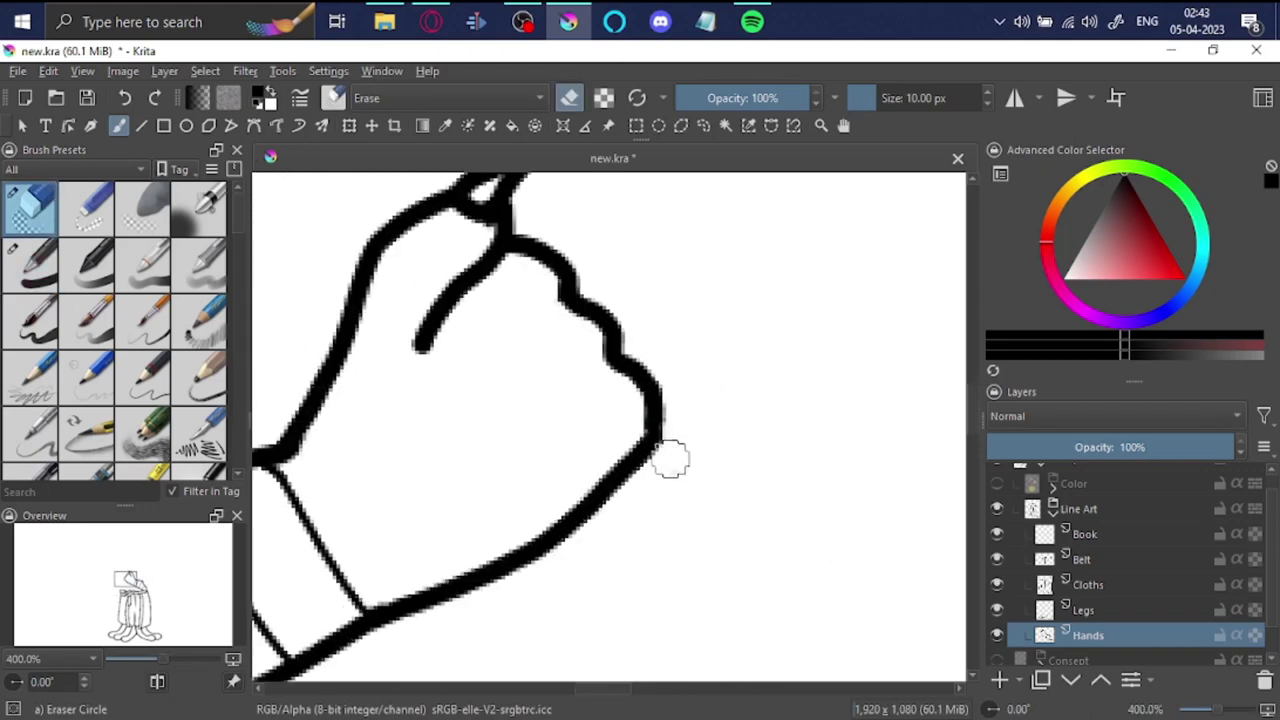
scroll(671, 459, "up", 2)
key("/")
Step: Switch to the eraser and shrink it to 4 px for fine cleanup
key("/")
key("/")
scroll(663, 409, "up", 1)
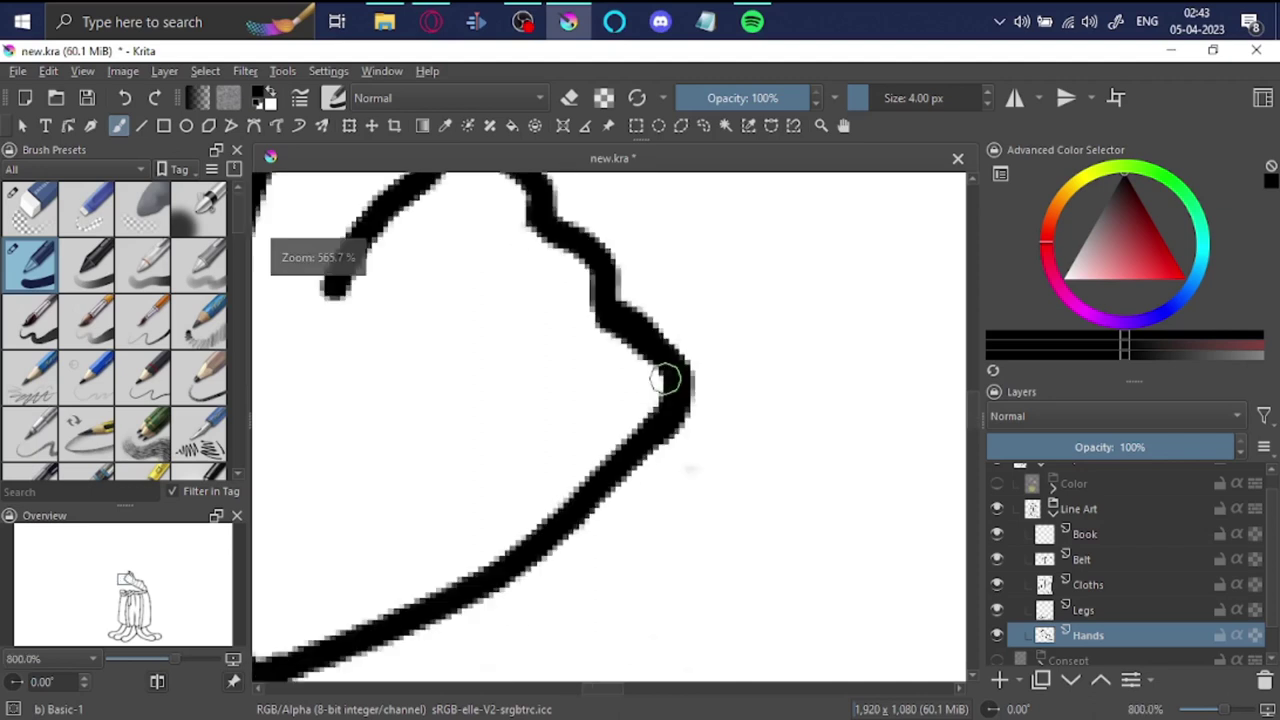
scroll(666, 380, "down", 2)
key("ctrl+z")
key("/")
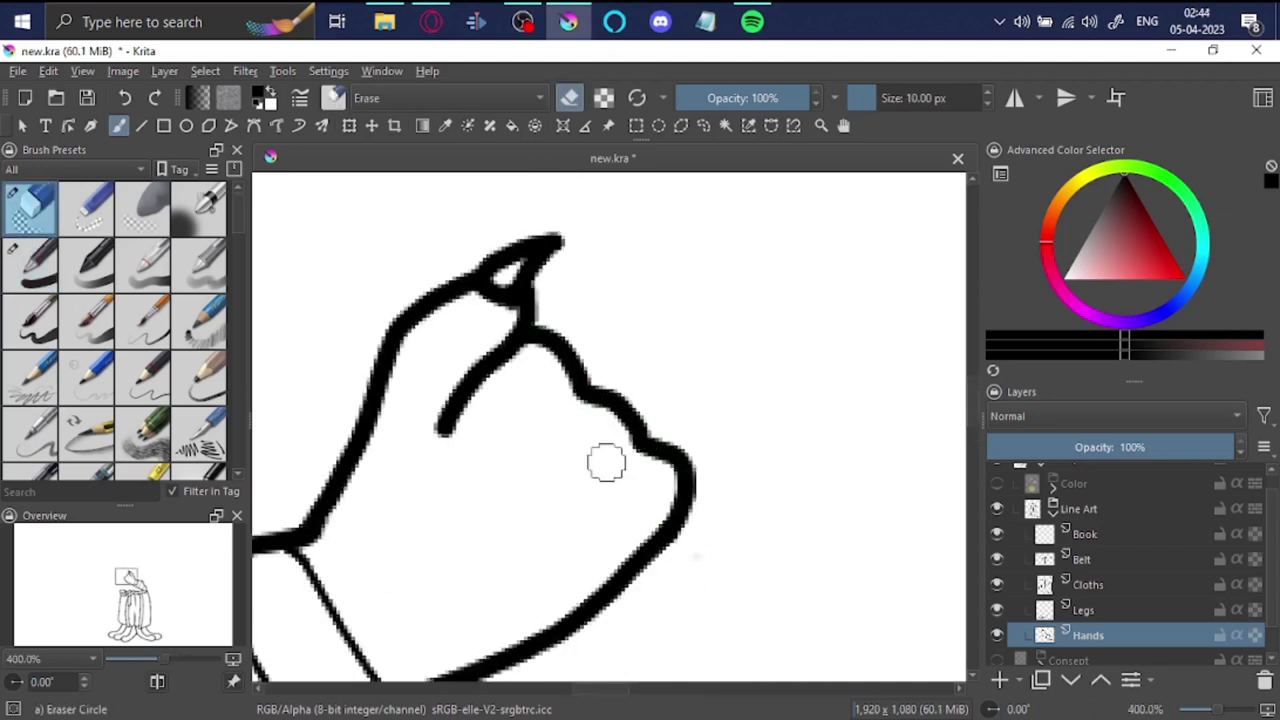
scroll(650, 500, "up", 1)
scroll(730, 540, "up", 1)
scroll(723, 437, "up", 1)
key("/")
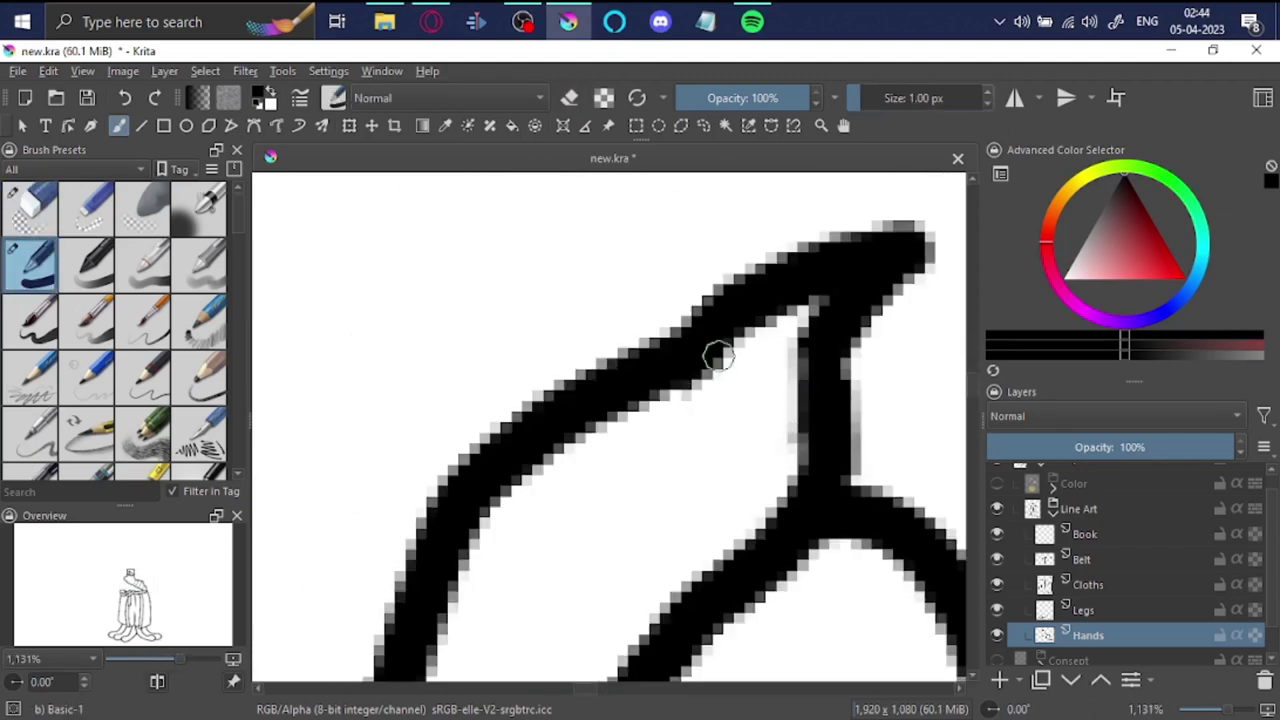
scroll(714, 357, "down", 4)
key("/")
scroll(760, 340, "up", 6)
key("bracketleft")
key("bracketleft")
key("bracketleft")
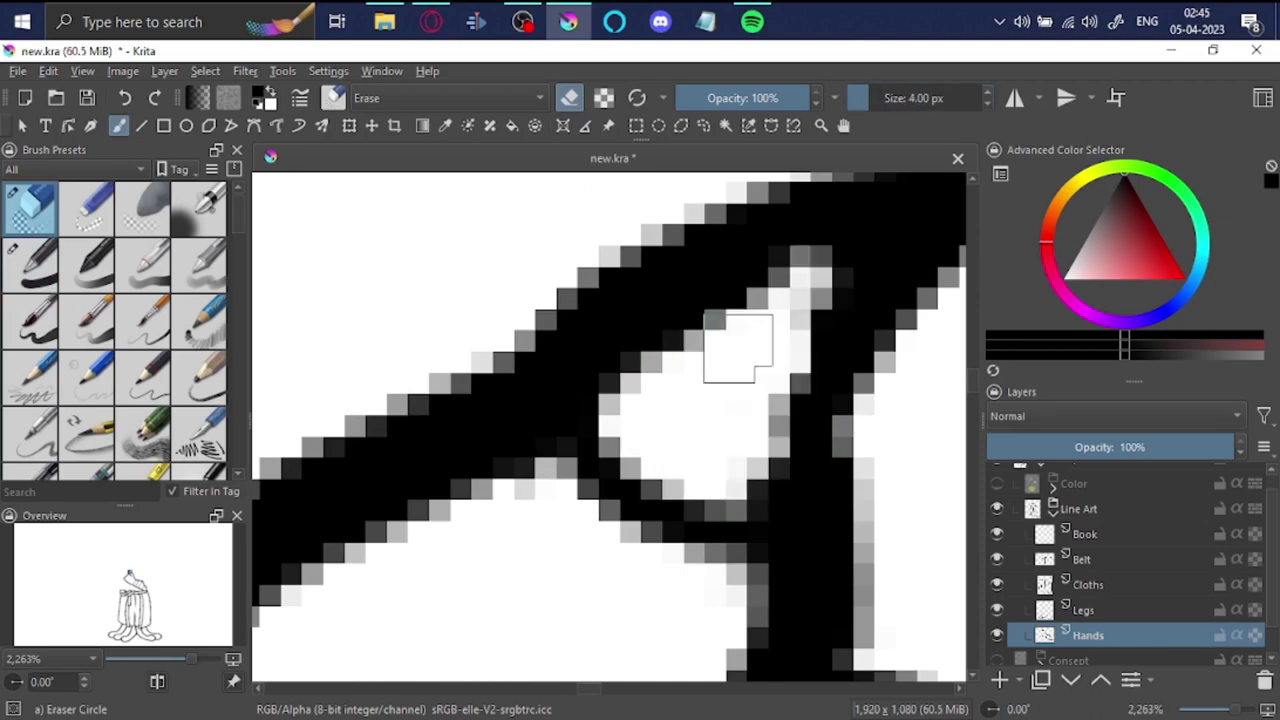
Step: Clean the stray pixels at the hand's line crossings and zoom back out to 50%
scroll(777, 330, "down", 4)
scroll(744, 437, "up", 2)
key("slash")
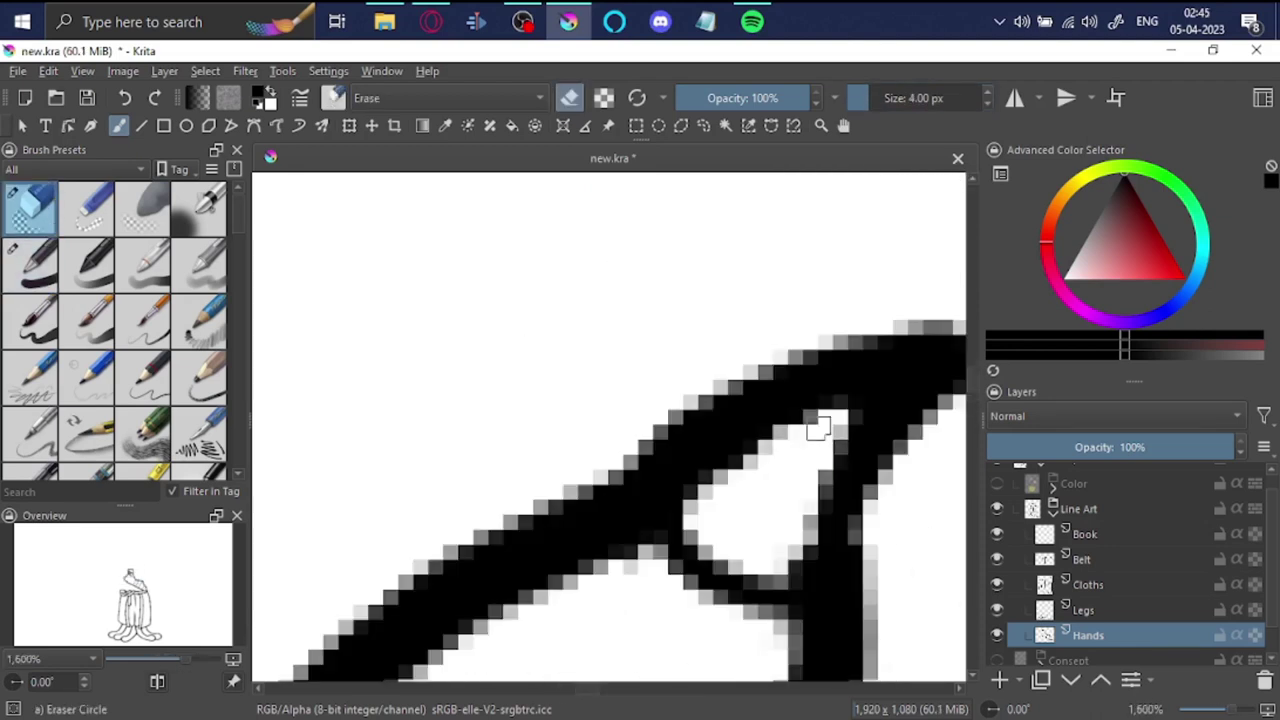
scroll(809, 430, "up", 1)
key("slash")
scroll(743, 320, "down", 3)
scroll(743, 320, "down", 2)
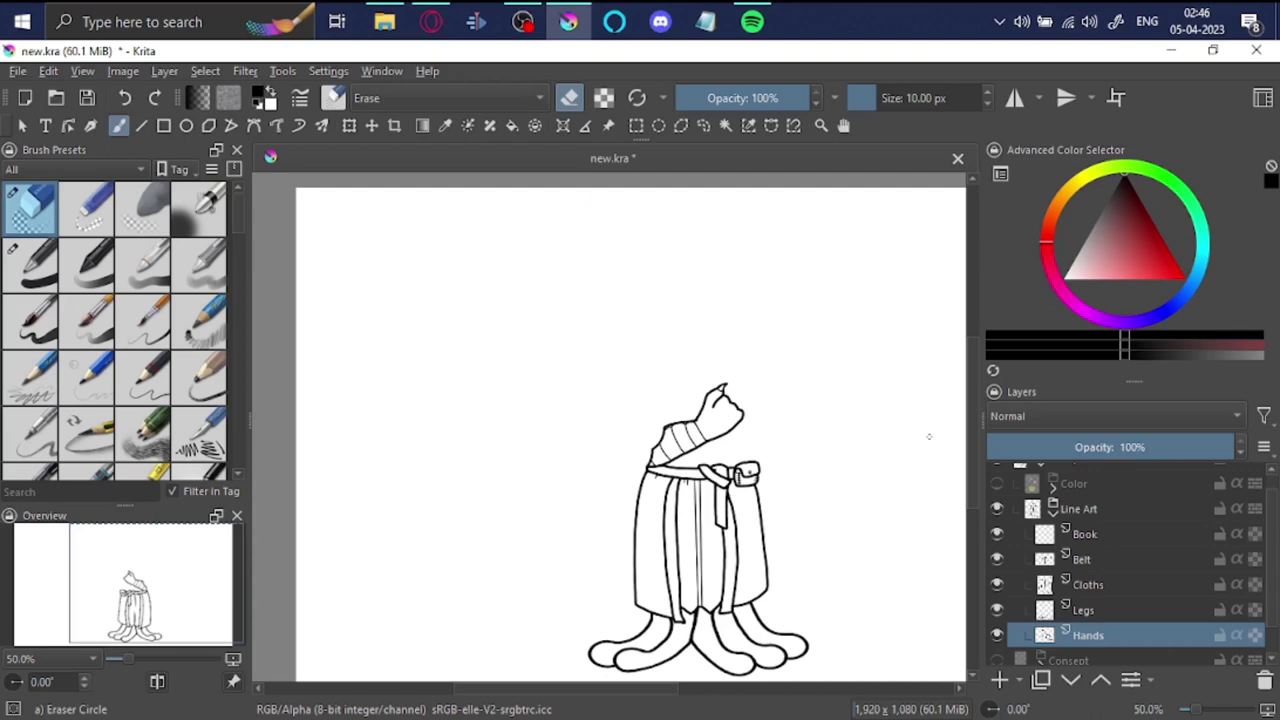
key("ctrl+t")
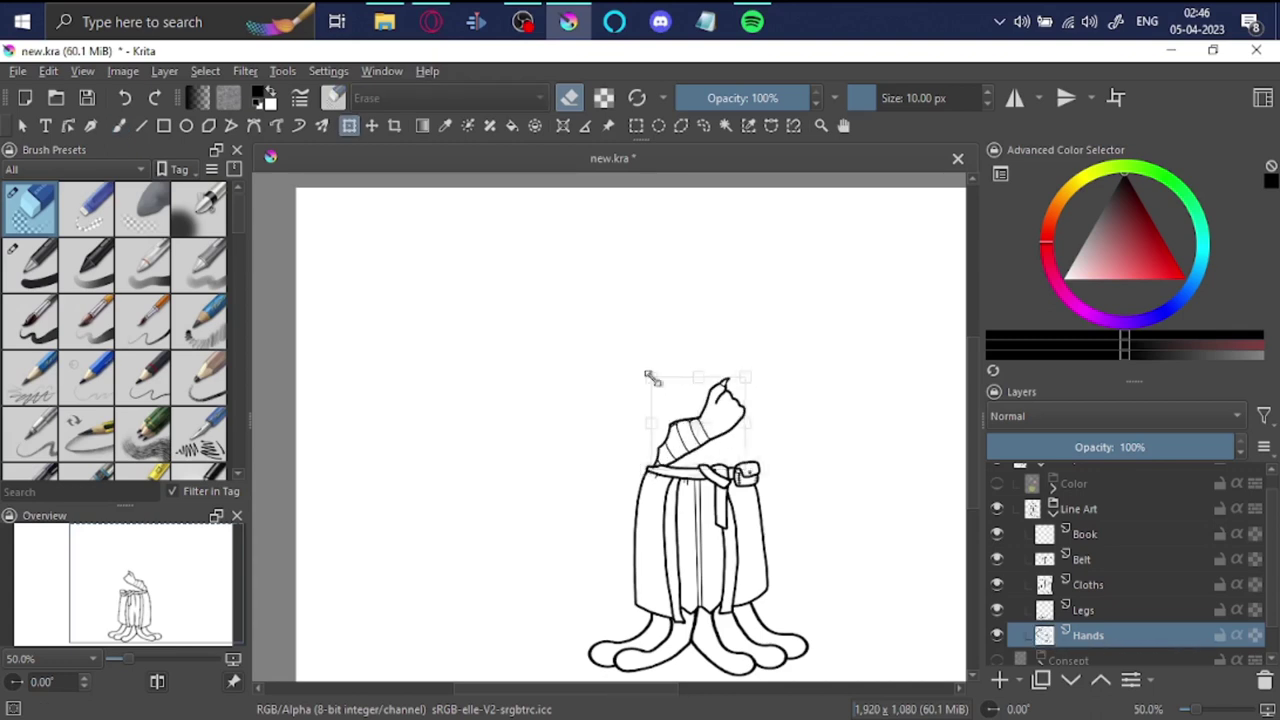
Step: Rotate the Hands layer so the hand tilts to a steeper angle
left_click_drag(729, 404, 696, 404)
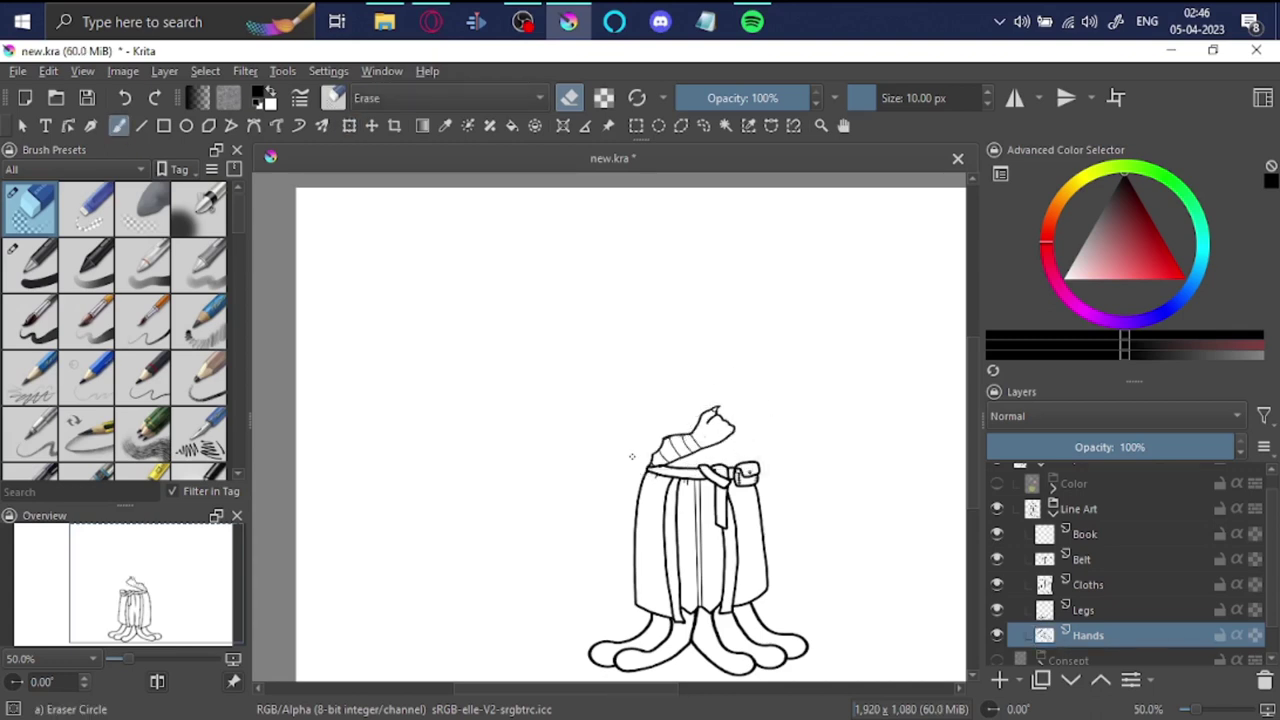
scroll(631, 456, "up", 8)
key("slash")
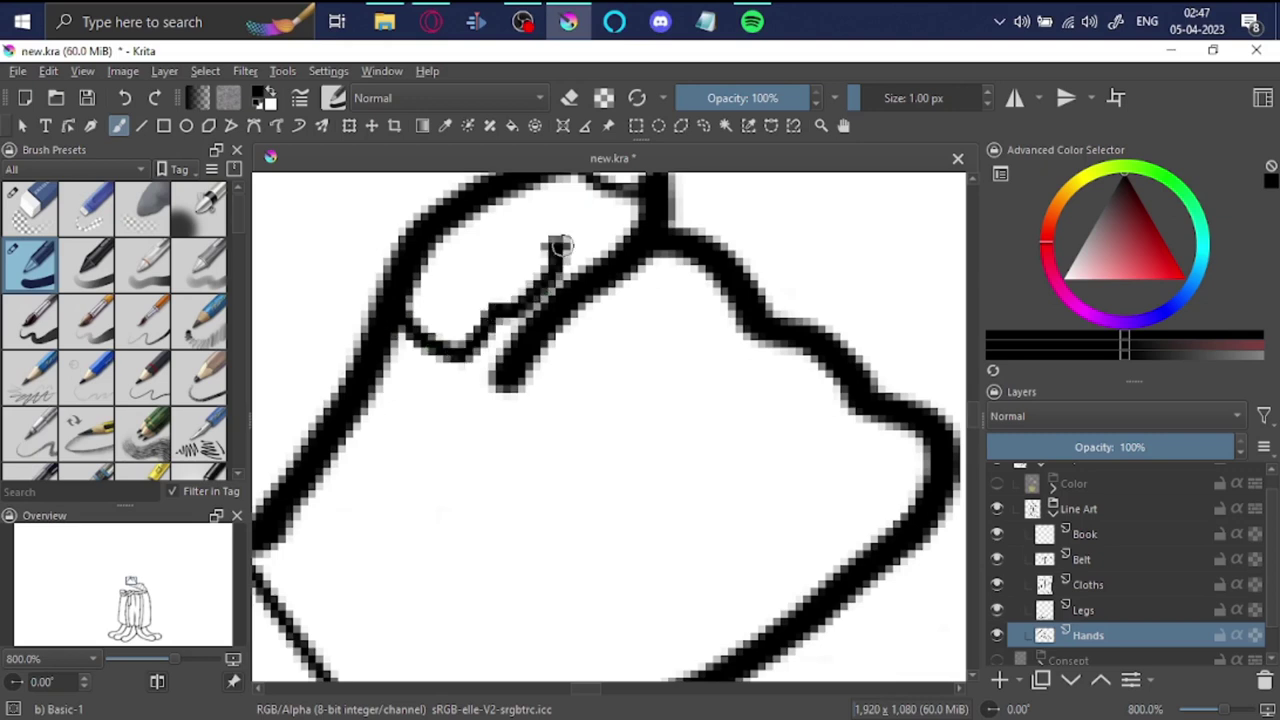
scroll(560, 487, "down", 1)
Step: With the view rotated, redraw the hand's lower outline shorter and higher, then reset rotation
key("4")
key("4")
key("4")
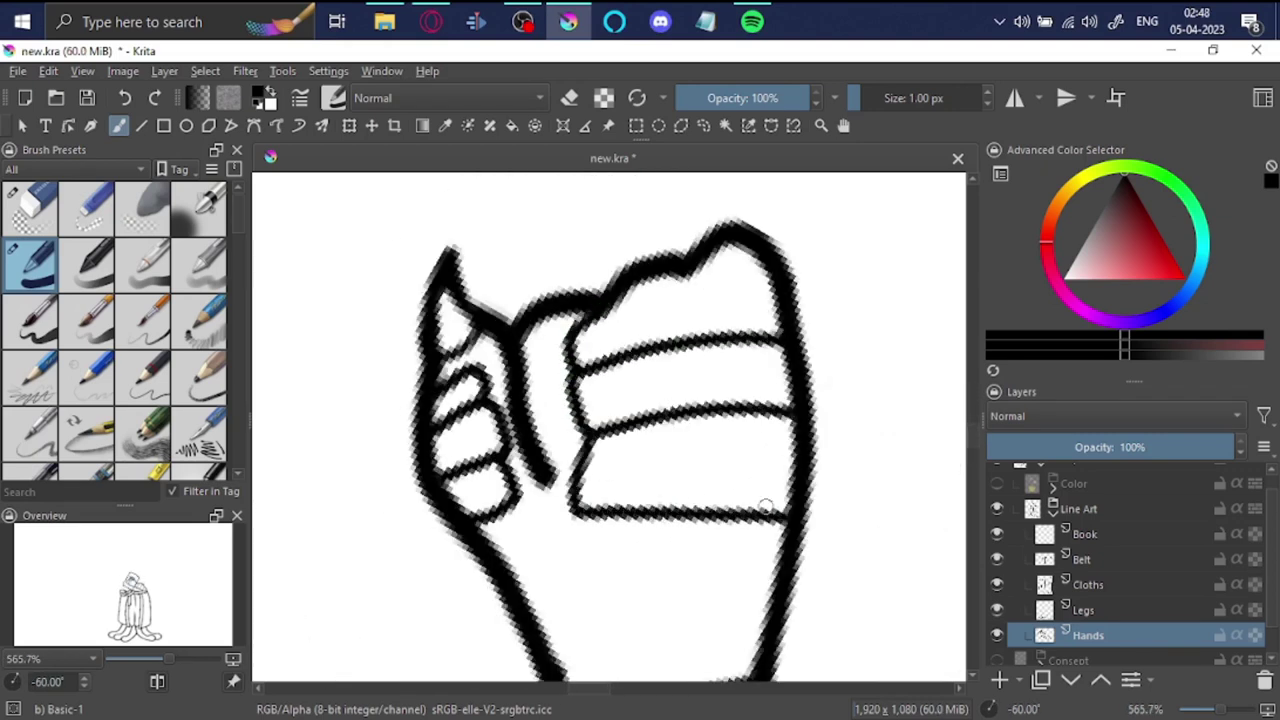
key("ctrl+z")
left_click_drag(588, 448, 773, 505)
key("5")
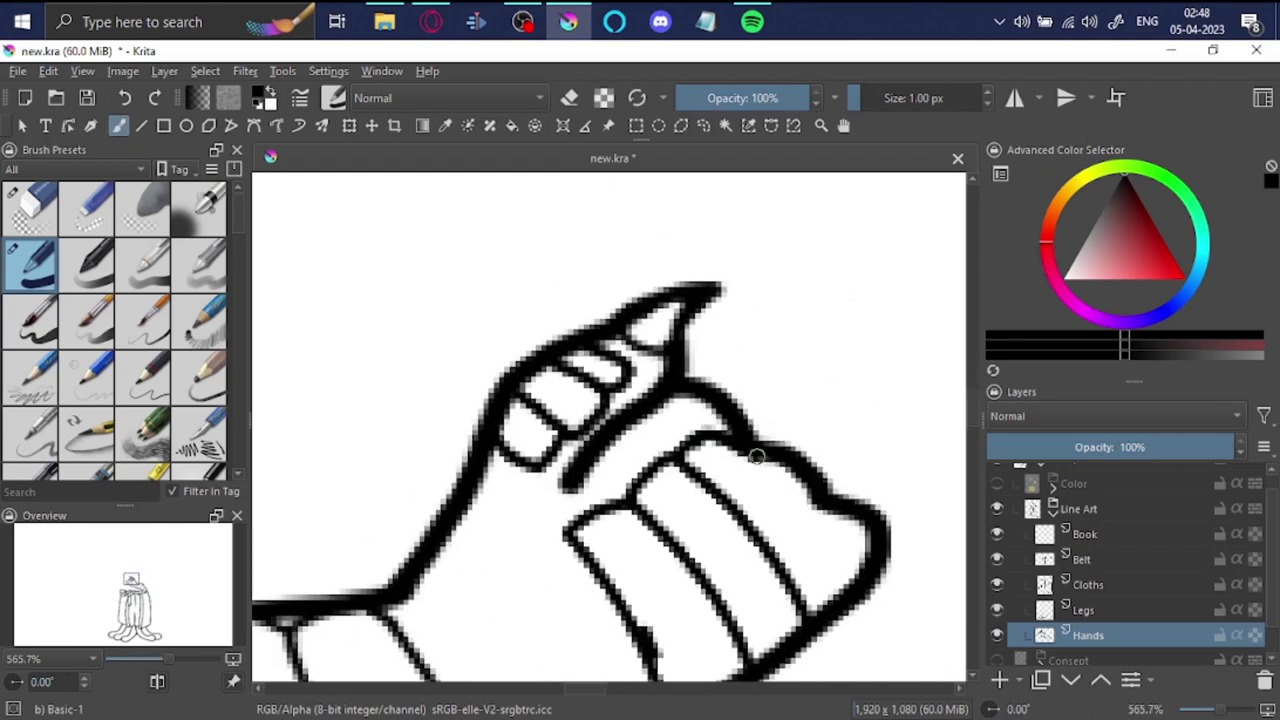
key("minus")
key("minus")
key("minus")
Step: Select the Book layer, set the brush to 4 px, and zoom in on the hand
left_click(1085, 534)
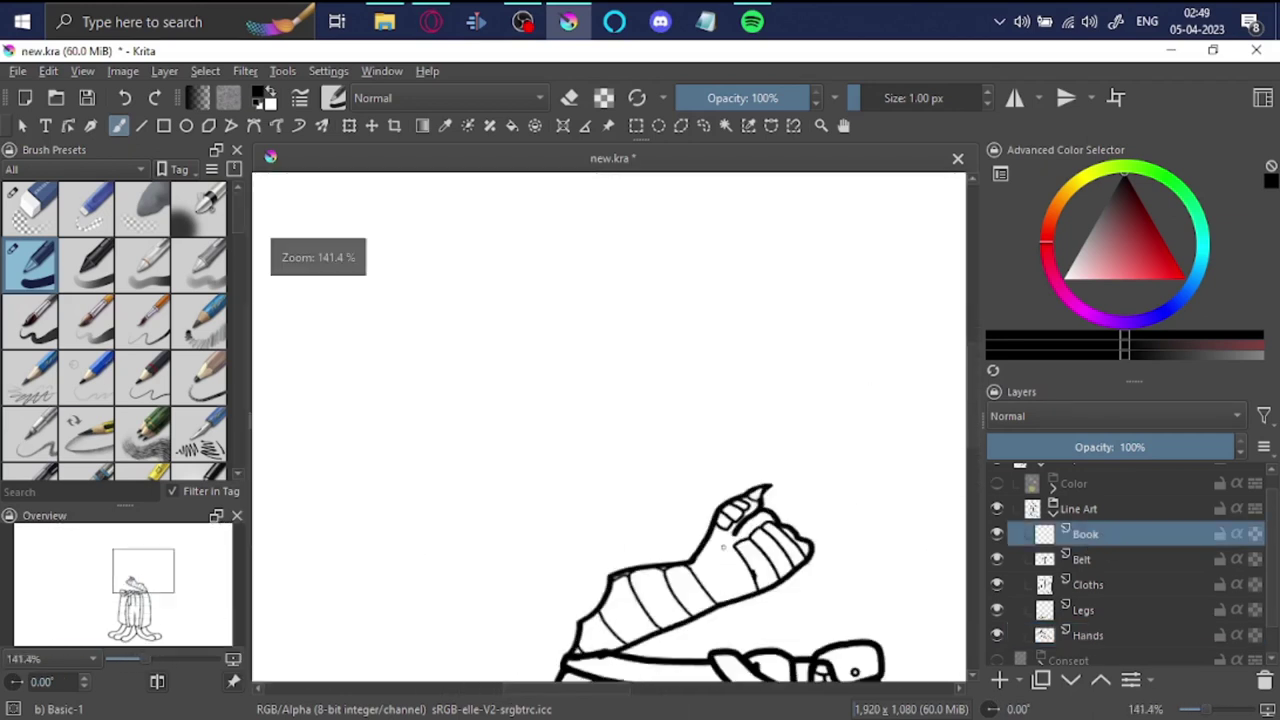
key("m")
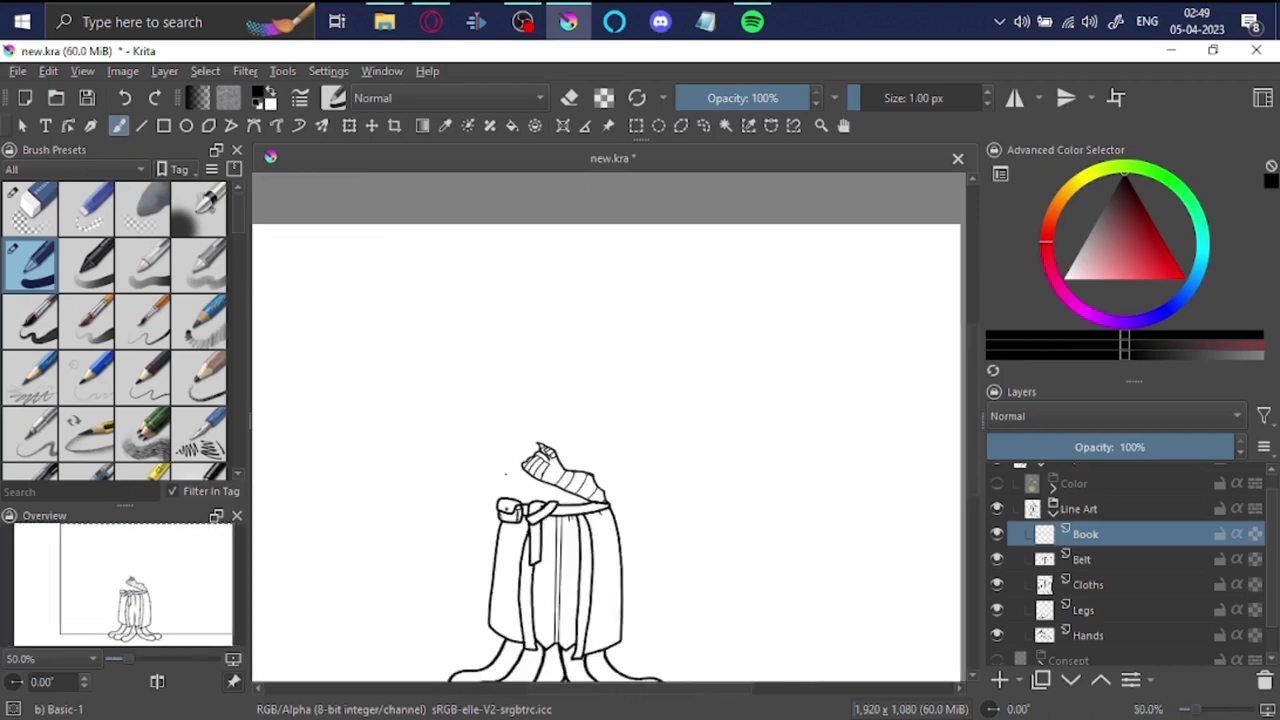
key("1")
key("plus")
key("plus")
key("plus")
key("bracketright")
key("bracketright")
key("bracketright")
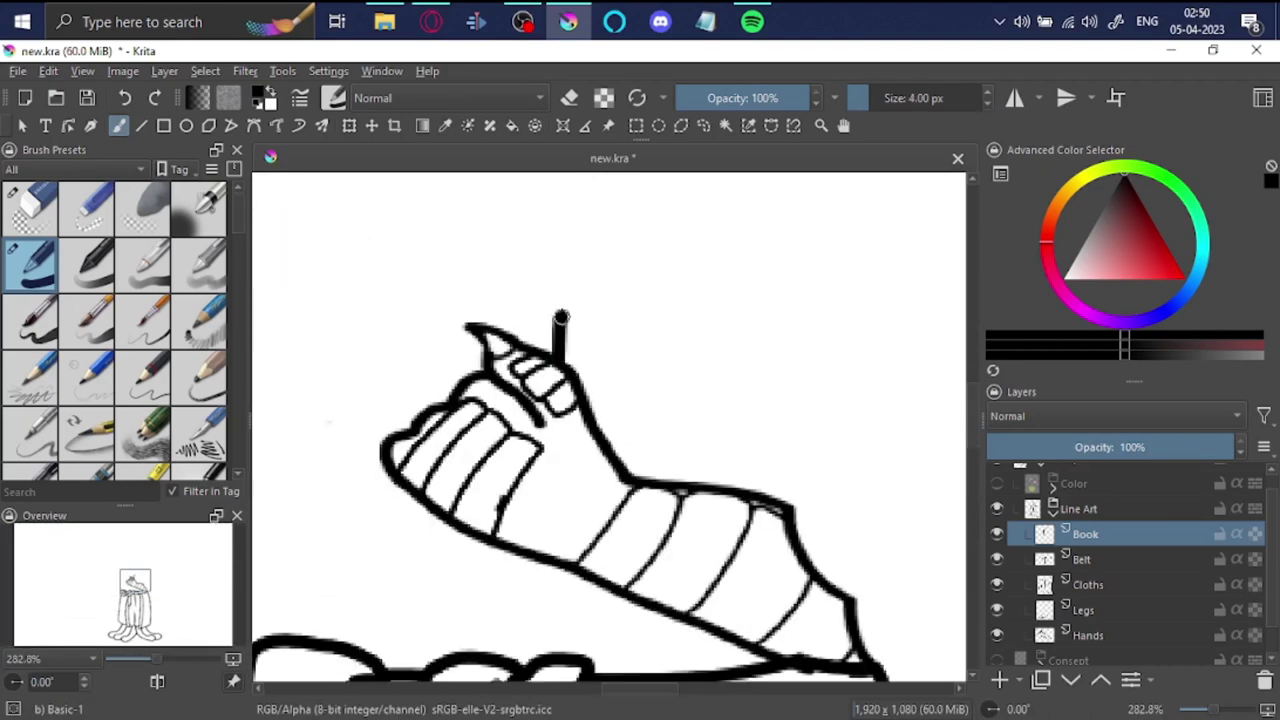
Step: Draw the book's box outline with straight lines, erasing where it crosses the hand
left_click(141, 125)
mouse_move(549, 354)
left_mouse_down()
mouse_move(553, 297)
mouse_move(800, 328)
left_mouse_up()
left_click_drag(762, 496, 760, 498)
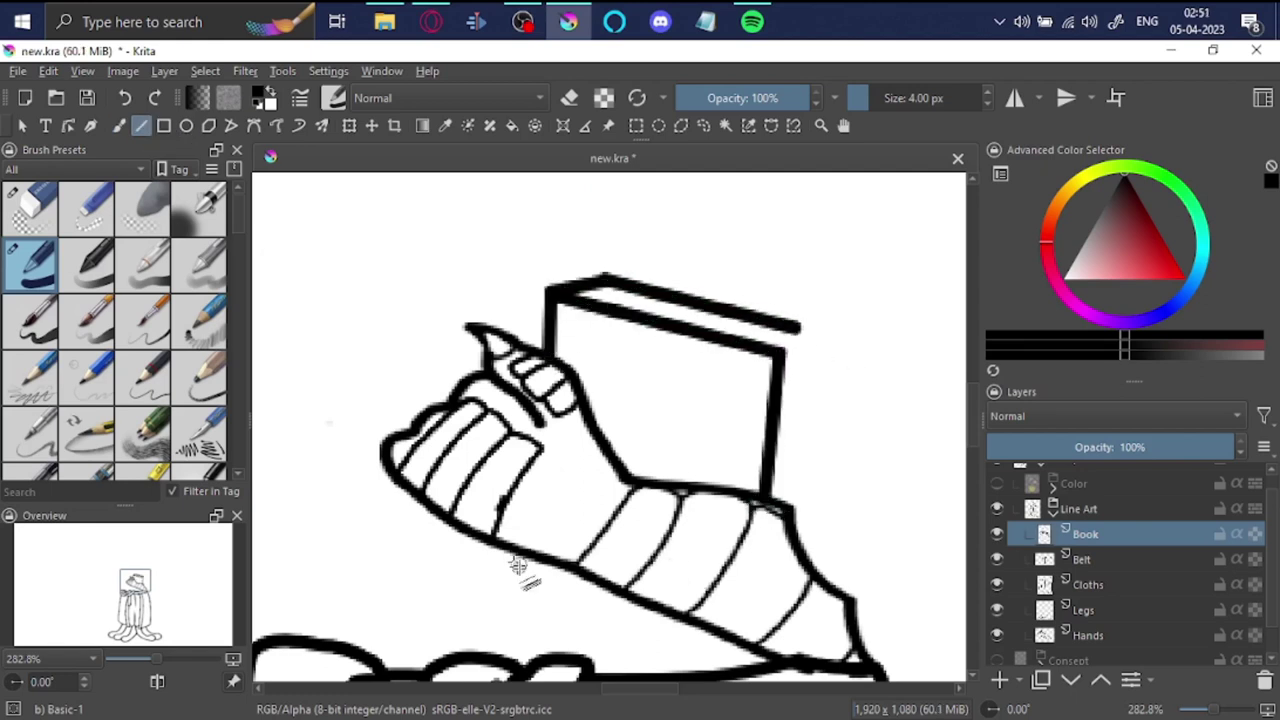
left_click_drag(549, 290, 541, 583)
left_click_drag(615, 635, 745, 655)
left_click_drag(780, 352, 750, 655)
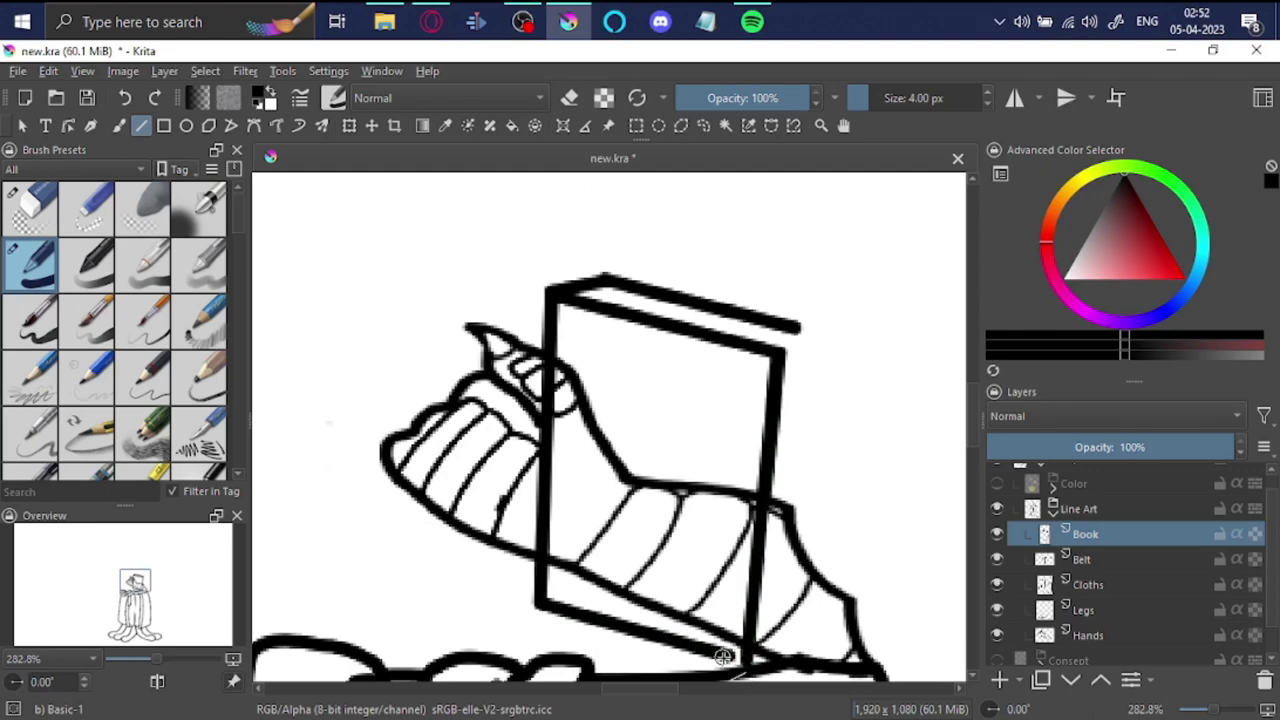
left_click_drag(765, 500, 730, 585)
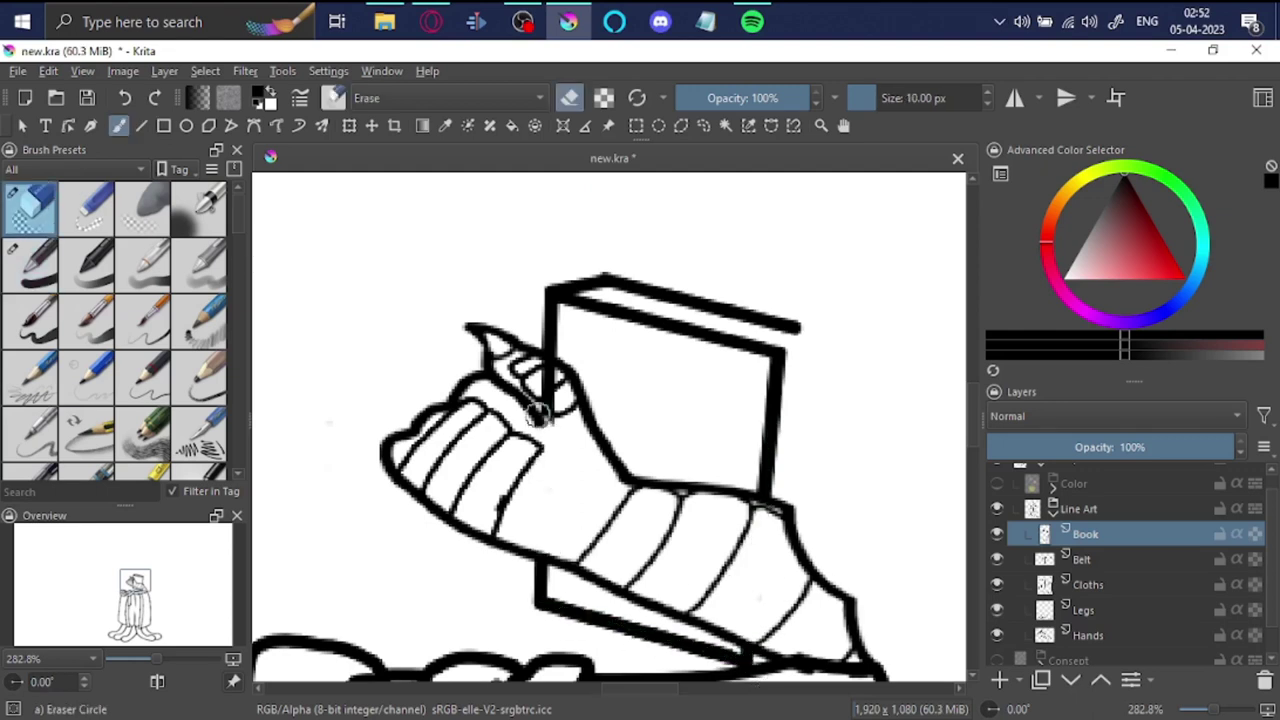
Step: Redraw the book's top edge and add a line down its right edge
left_click_drag(548, 290, 834, 337)
key("ctrl+z")
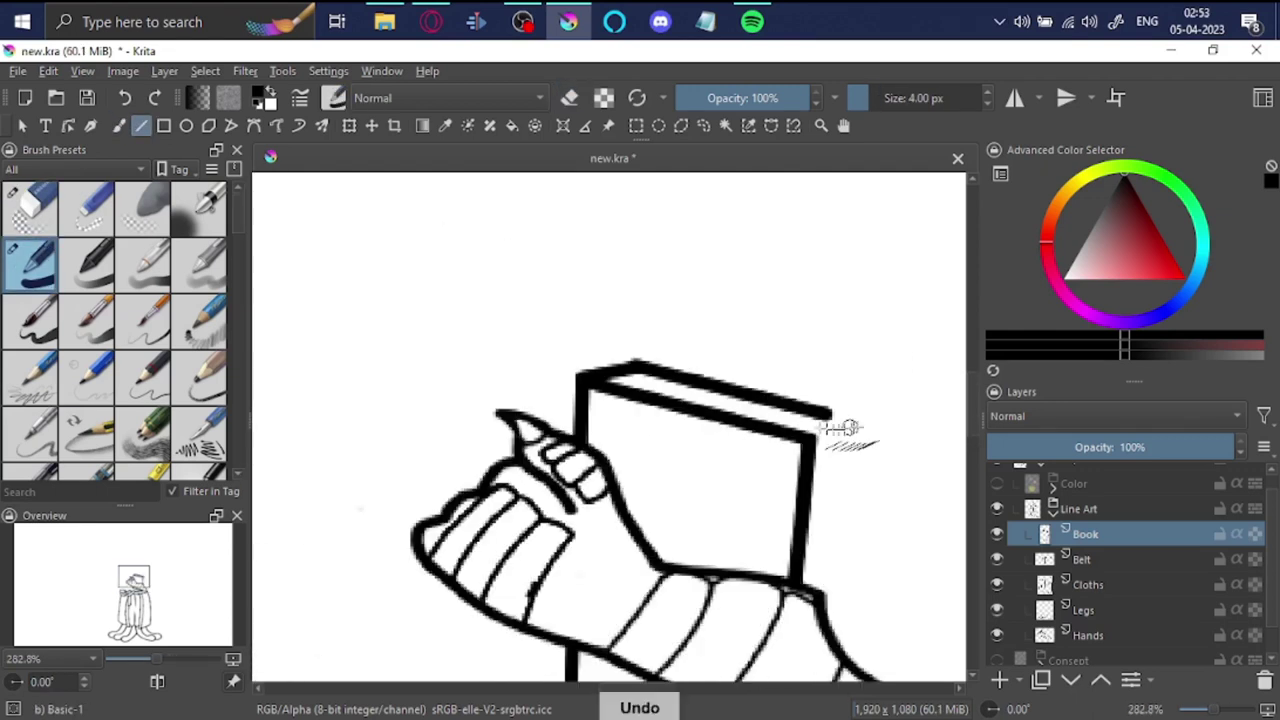
key("plus")
mouse_move(355, 392)
left_mouse_down()
mouse_move(487, 370)
mouse_move(775, 437)
left_mouse_up()
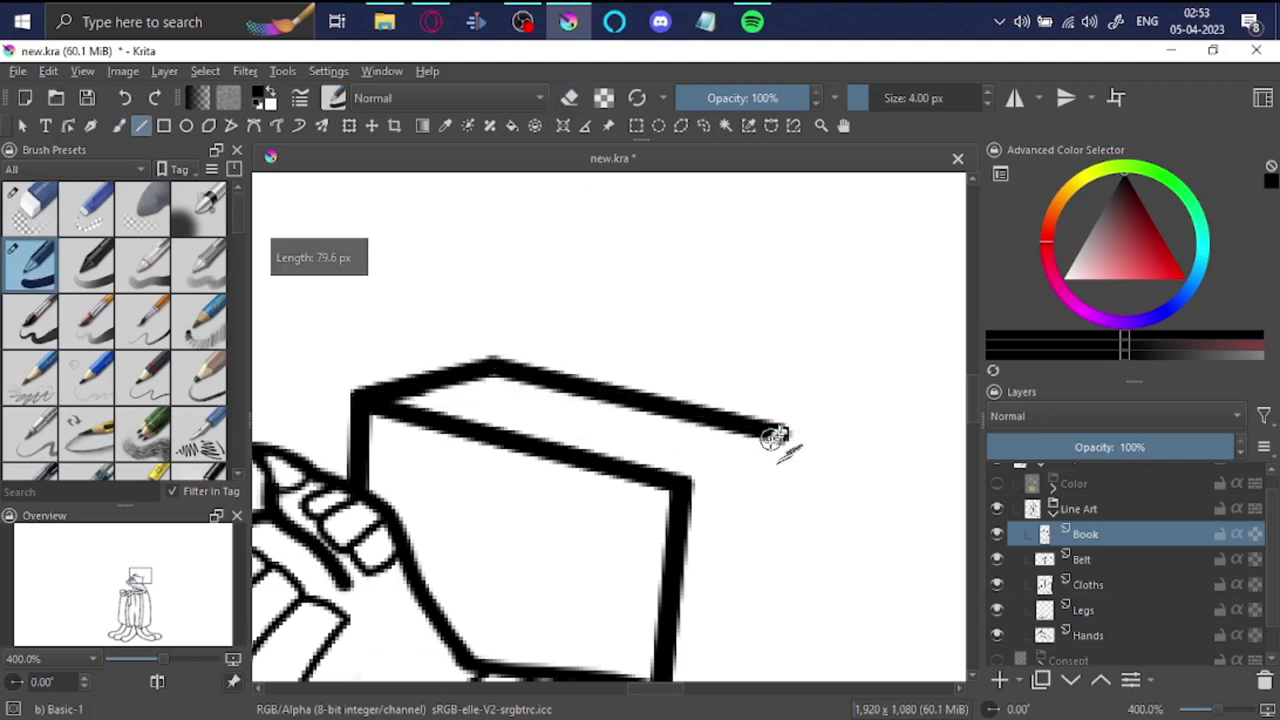
key("minus")
left_click_drag(676, 237, 660, 515)
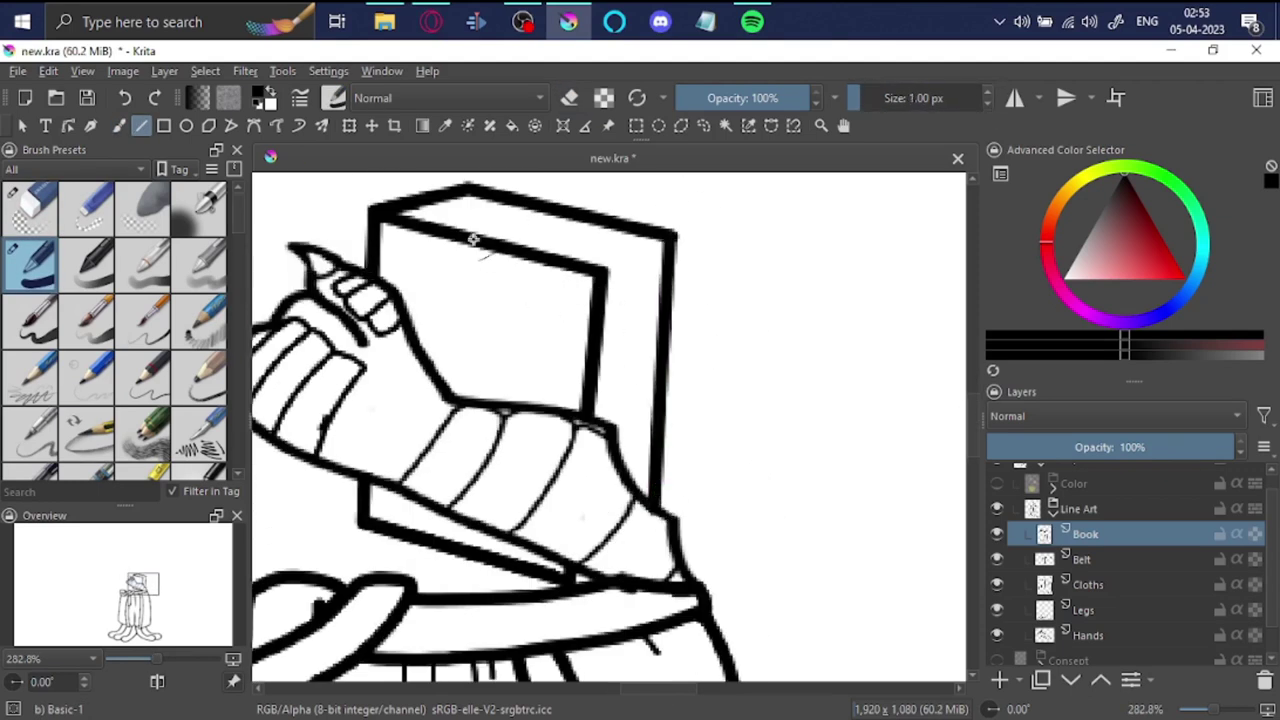
Step: Add thin page lines along the book's top edge, undoing an accidental tiny line
key("plus")
key("plus")
mouse_move(608, 423)
left_mouse_down()
mouse_move(371, 329)
mouse_move(757, 500)
left_mouse_up()
key("minus")
key("plus")
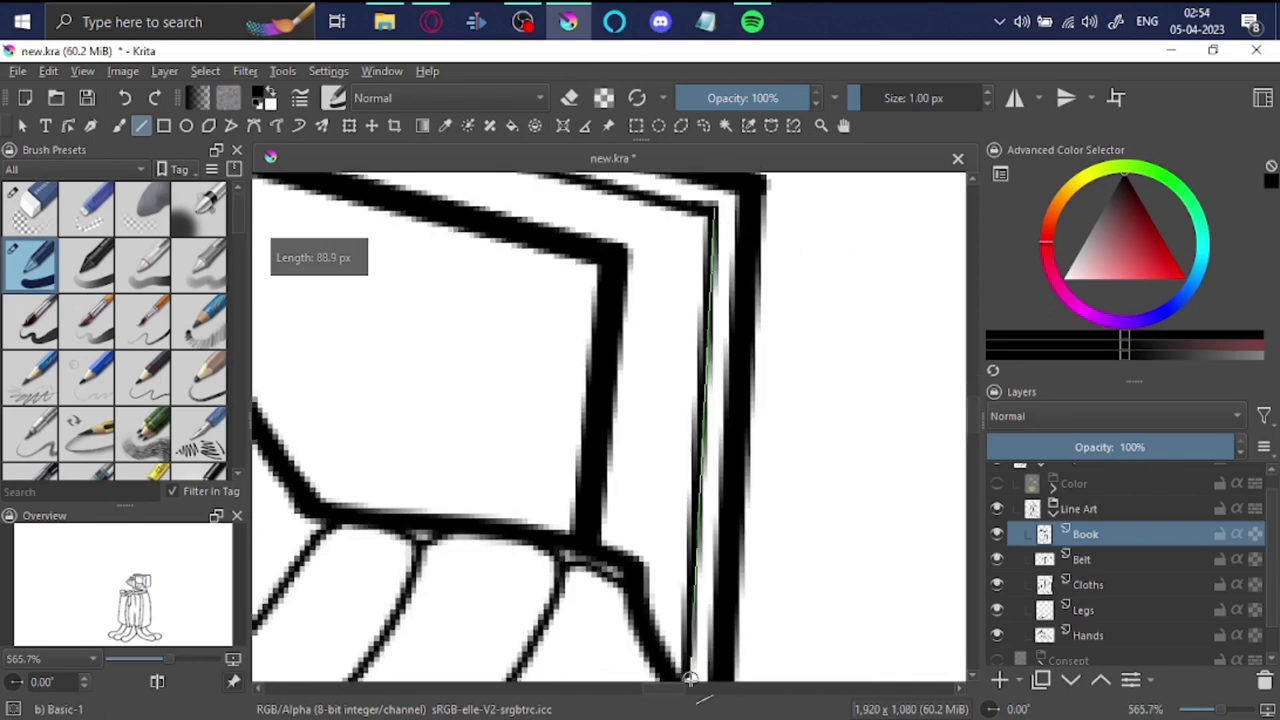
left_click_drag(819, 320, 578, 470)
key("minus")
key("minus")
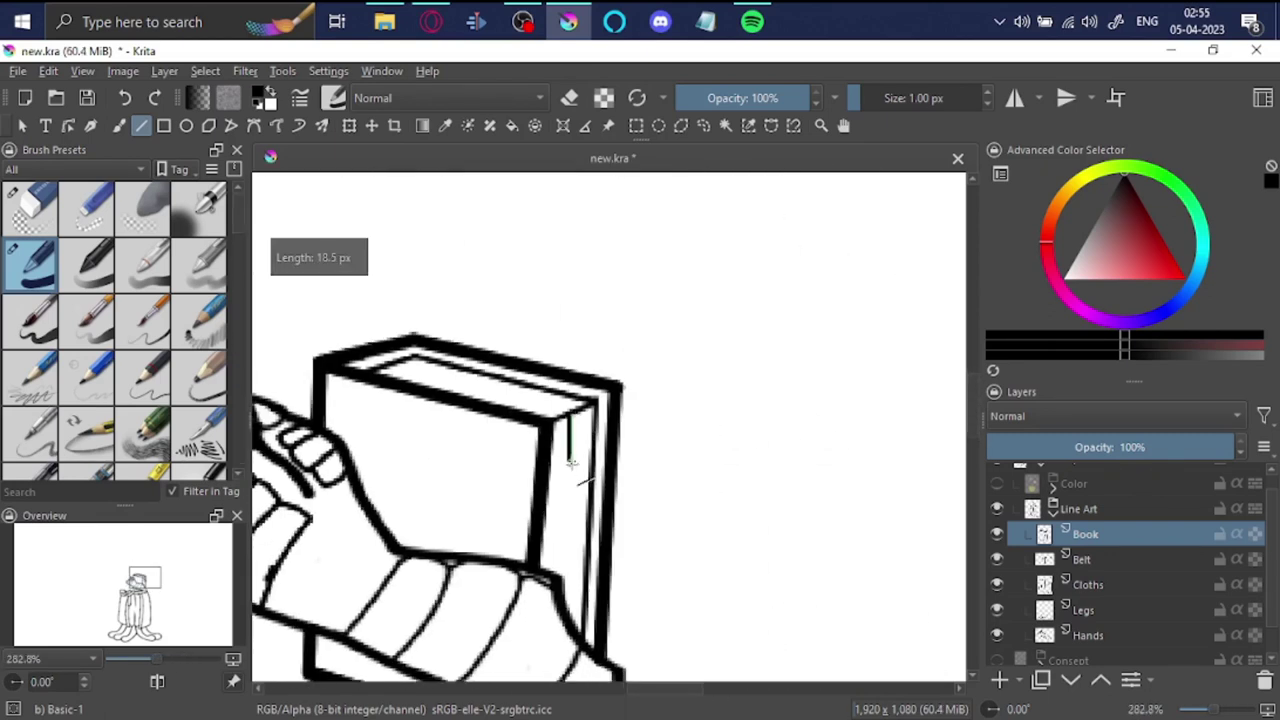
key("plus")
key("plus")
key("minus")
key("ctrl+z")
left_click_drag(690, 372, 845, 425)
Step: Review the finished book, reset the brush to 4 px, and save new.kra
key("plus")
key("minus")
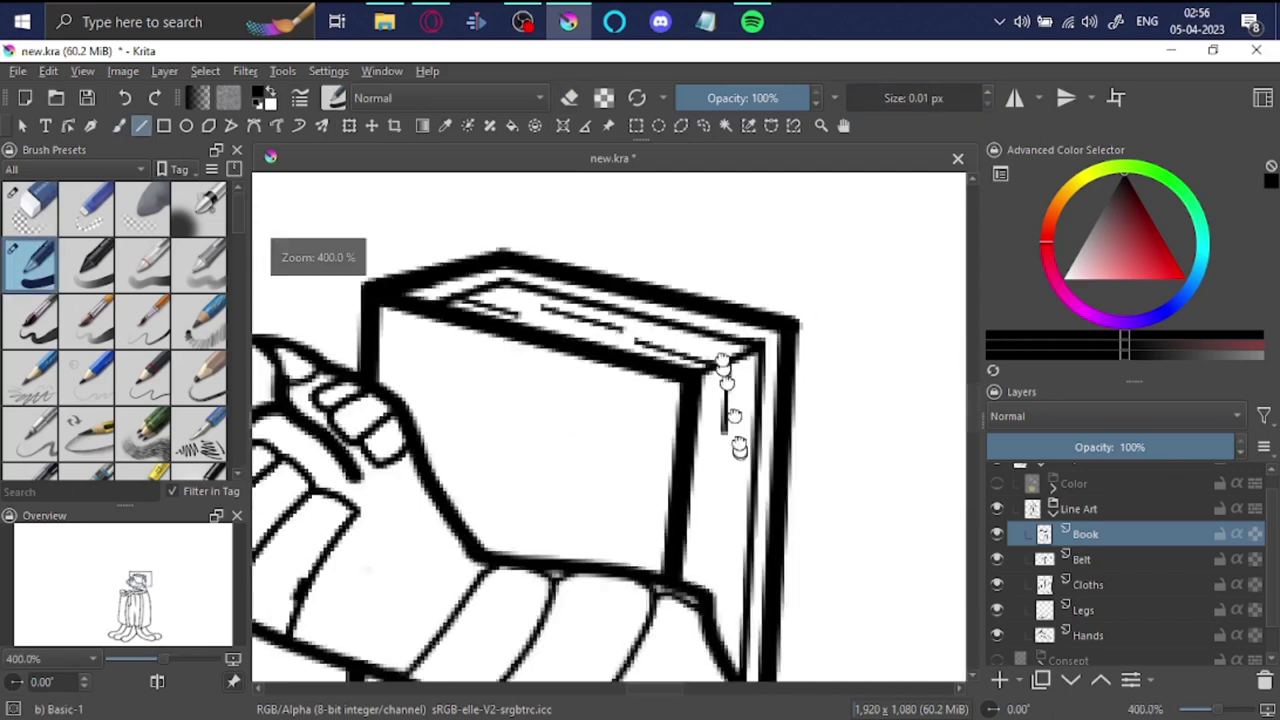
scroll(722, 477, "down", 2)
key("minus")
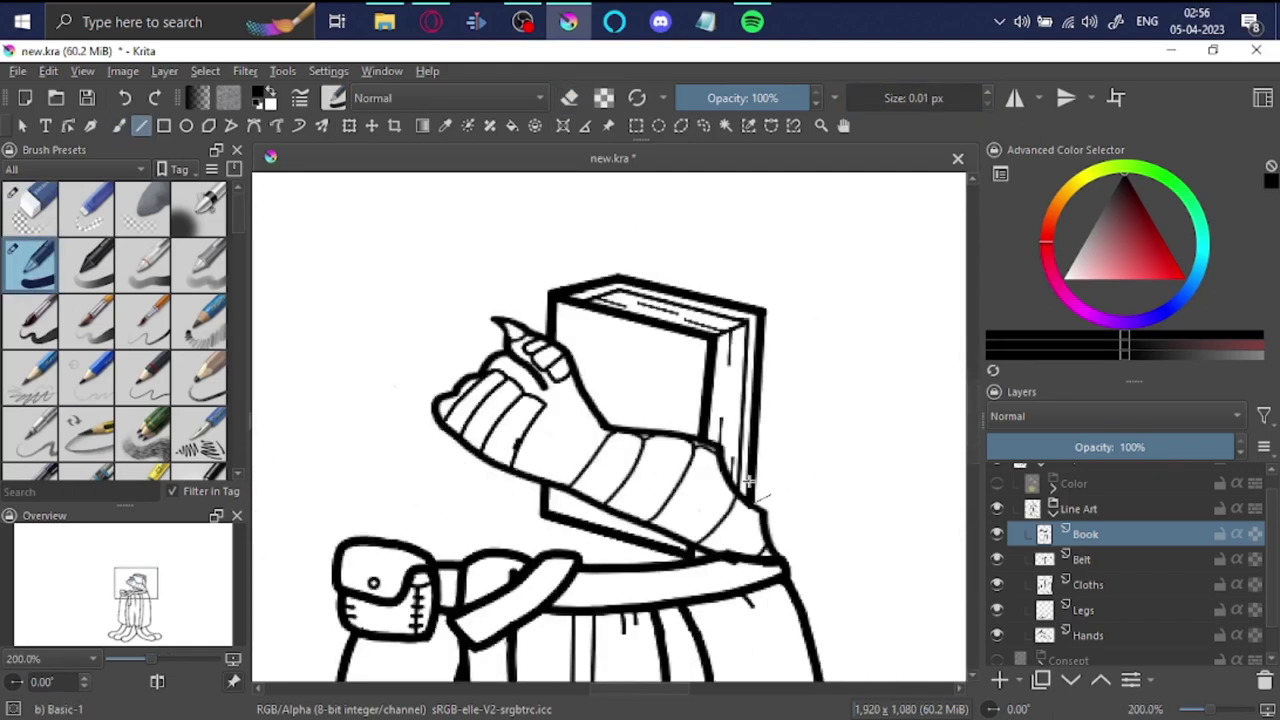
key("plus")
key("bracketright")
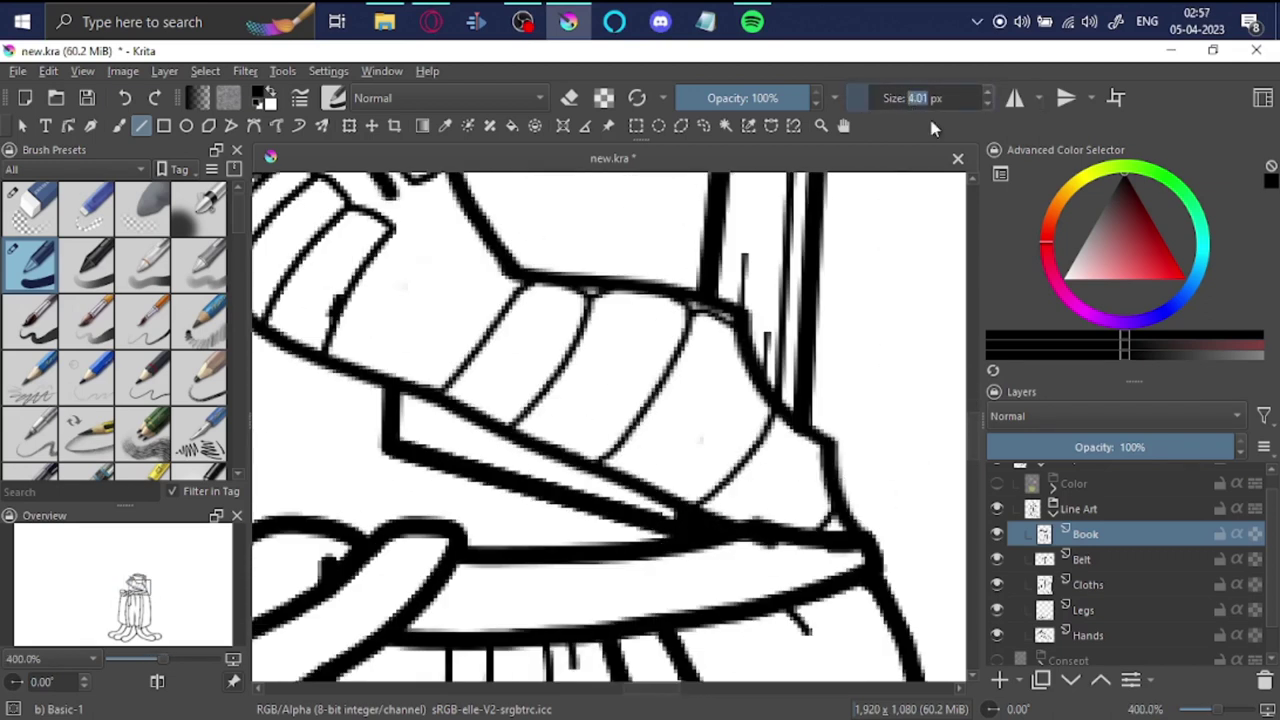
key("minus")
key("minus")
key("minus")
key("minus")
key("minus")
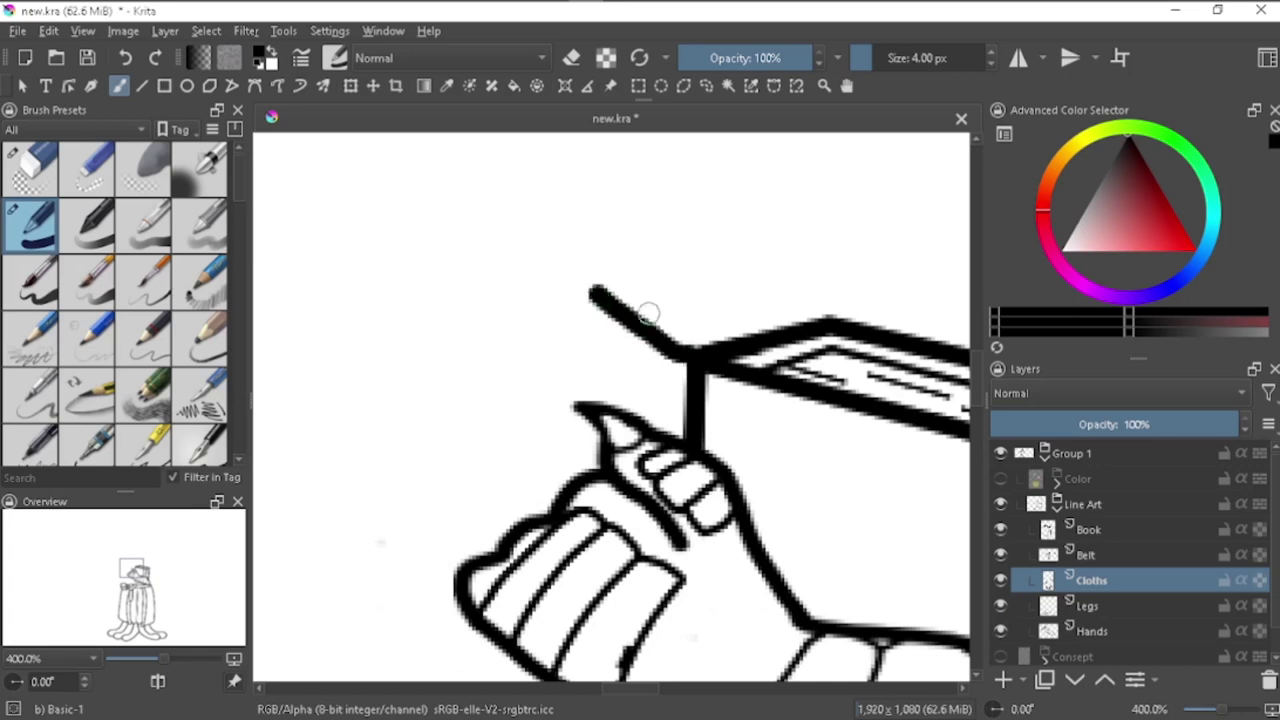
Step: Start a line rising from the book's corner, trying and undoing a rounded end loop
left_click_drag(648, 314, 557, 243)
key("ctrl+z")
key("minus")
key("minus")
key("ctrl+bracketleft")
key("ctrl+bracketleft")
key("ctrl+bracketleft")
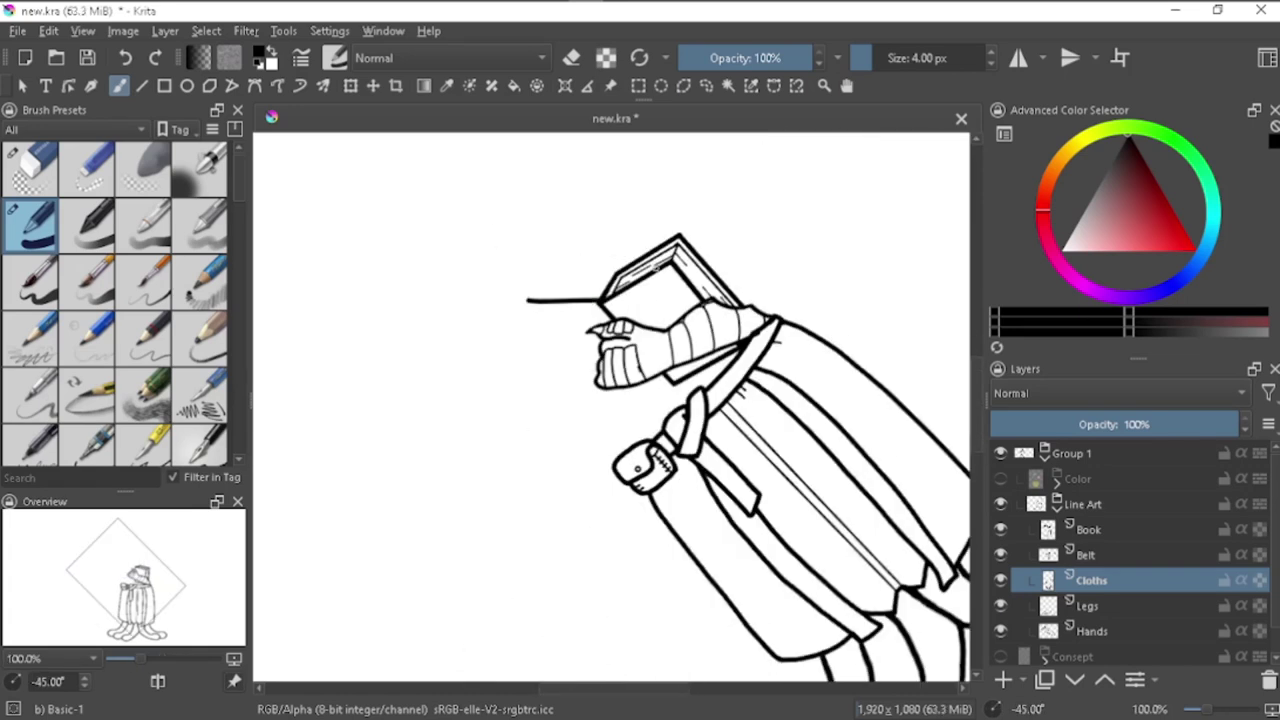
key("5")
key("plus")
key("plus")
key("plus")
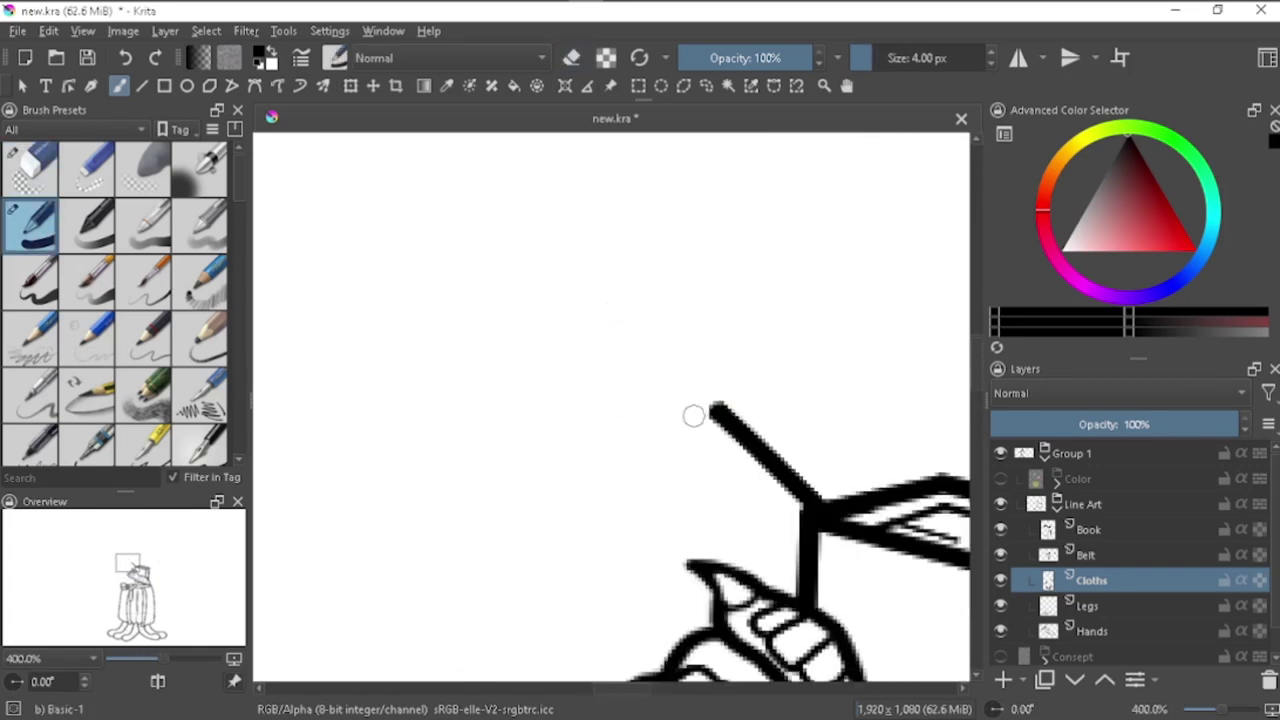
left_click_drag(663, 418, 663, 409)
key("ctrl+z")
mouse_move(690, 468)
left_mouse_down()
mouse_move(622, 356)
mouse_move(652, 494)
left_mouse_up()
key("e")
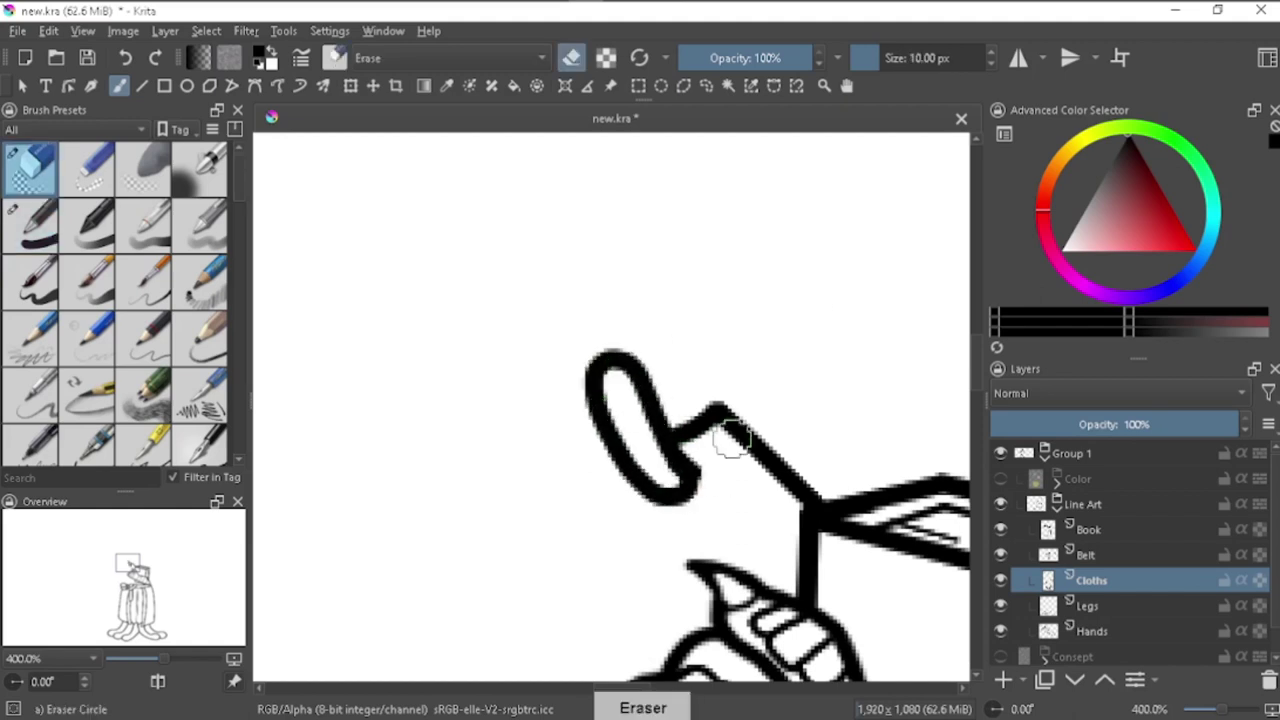
key("ctrl+z")
key("ctrl+z")
key("e")
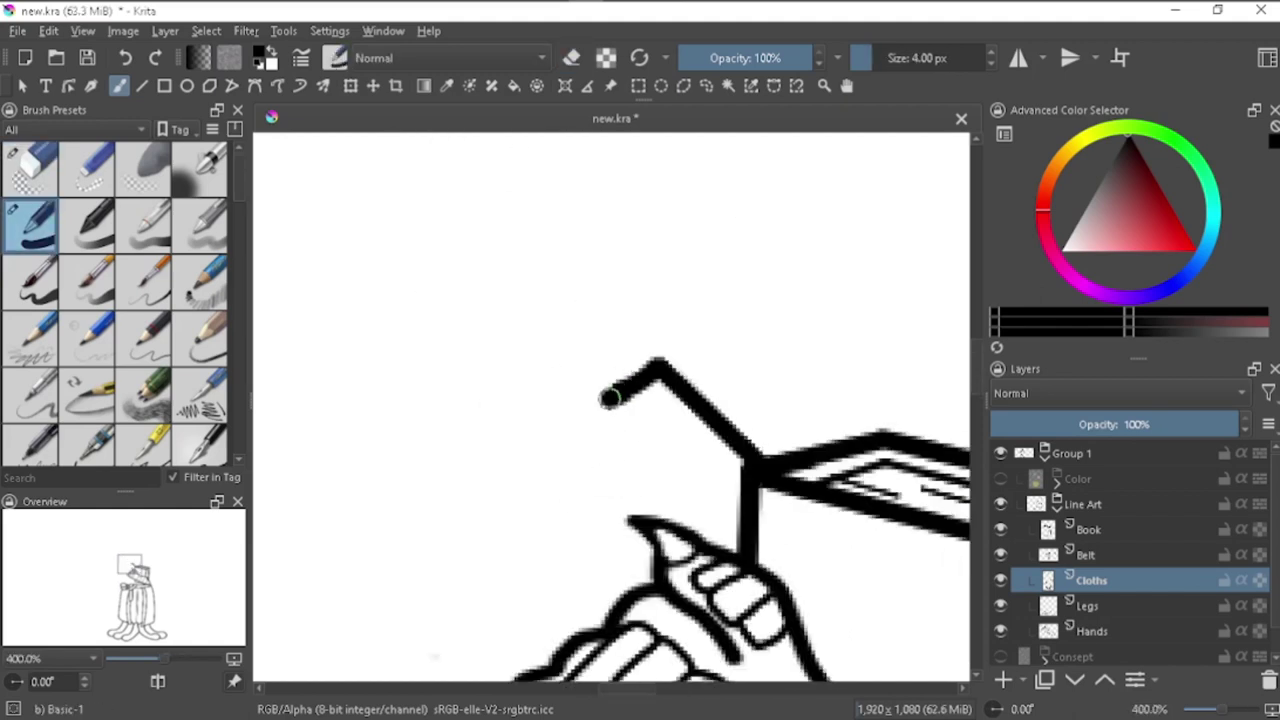
Step: Draw a short angled stroke to the left, erase its middle, and redraw the rounded loop outline
left_click_drag(563, 424, 512, 430)
key("e")
left_click_drag(622, 388, 577, 410)
key("e")
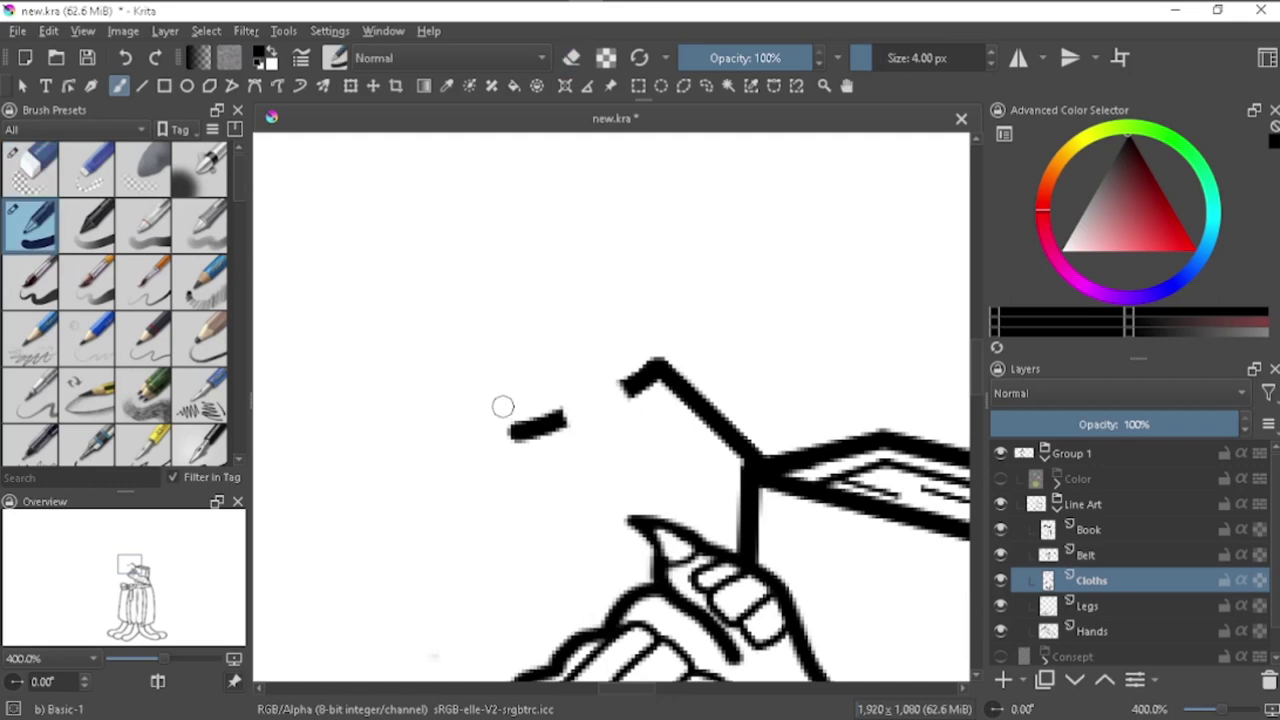
left_click_drag(546, 346, 563, 323)
key("e")
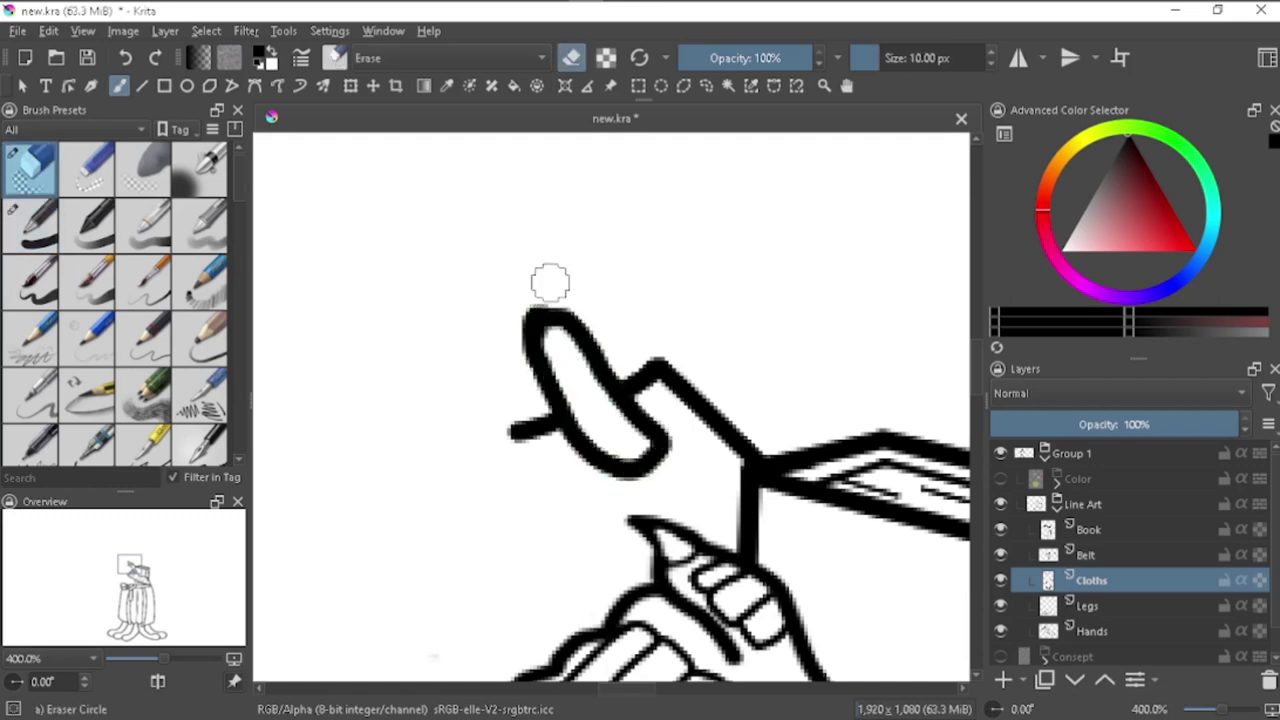
key("e")
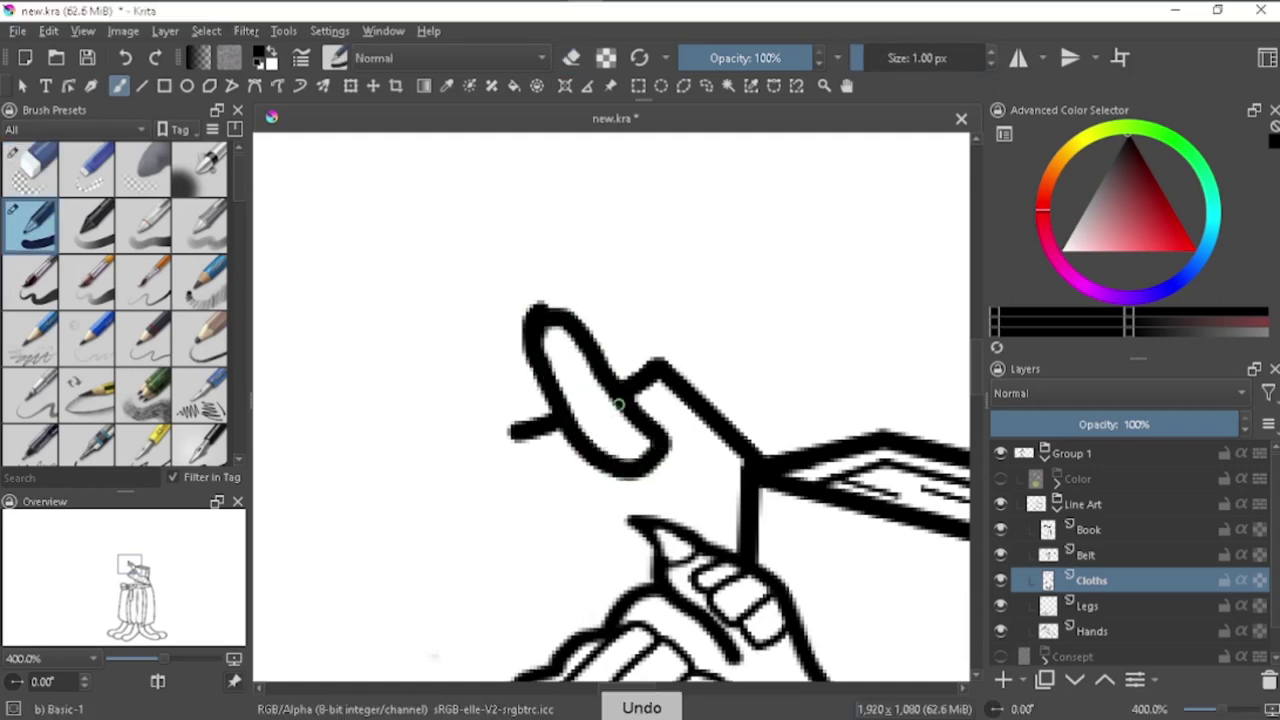
Step: Draw and refine the curved loop strokes on the left, redrawing the bottom stroke
left_click_drag(450, 402, 530, 482)
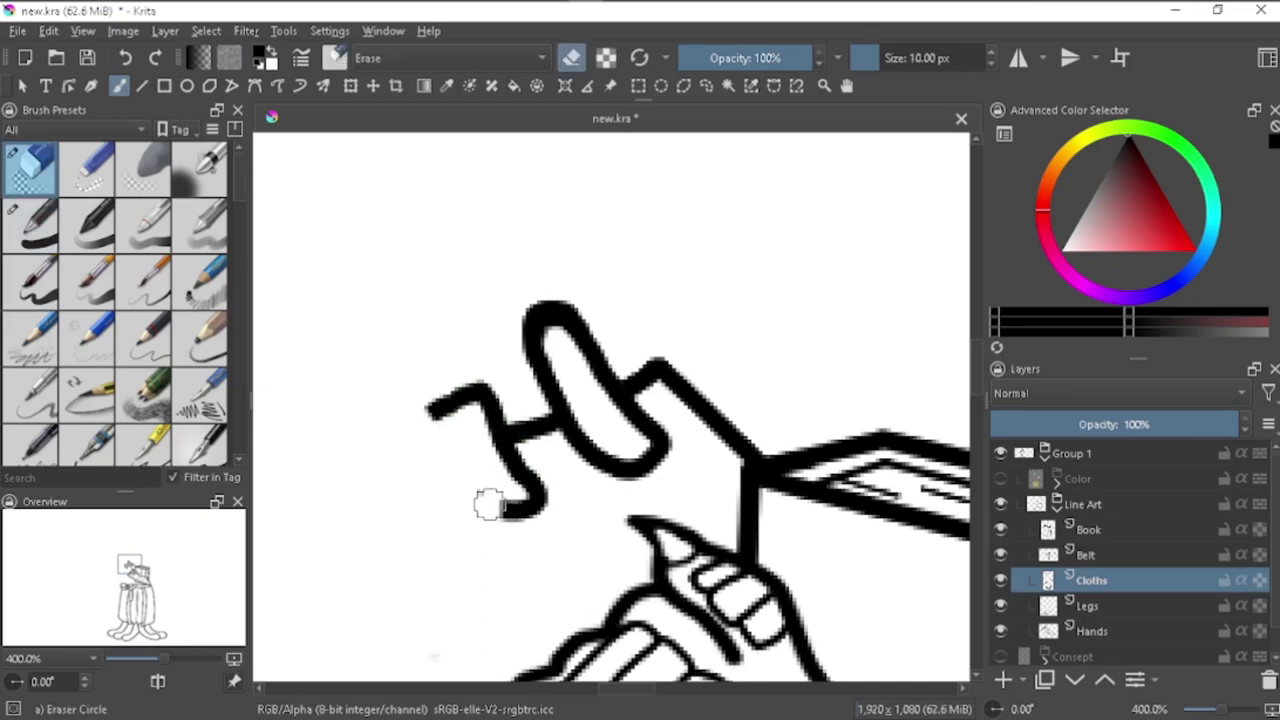
left_click_drag(430, 420, 500, 500)
key("e")
key("slash")
key("slash")
mouse_move(492, 403)
left_mouse_down()
mouse_move(500, 500)
mouse_move(535, 567)
left_mouse_up()
key("4")
key("4")
key("4")
key("slash")
key("ctrl+z")
left_click_drag(571, 514, 534, 569)
key("5")
key("2")
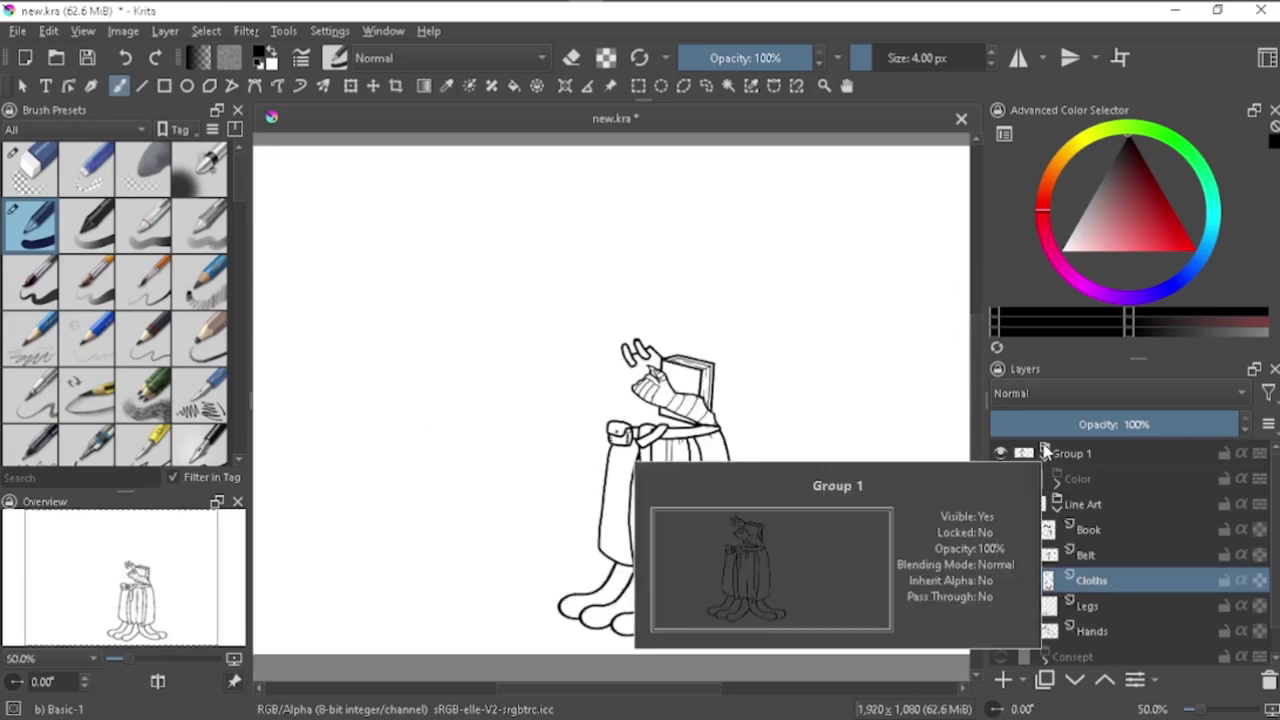
Step: Try looping detail strokes near the hand, undo them, and adjust the view around the rod clip
scroll(650, 370, "up", 10)
mouse_move(720, 380)
left_mouse_down()
mouse_move(400, 429)
mouse_move(512, 525)
left_mouse_up()
key("ctrl+z")
key("ctrl+z")
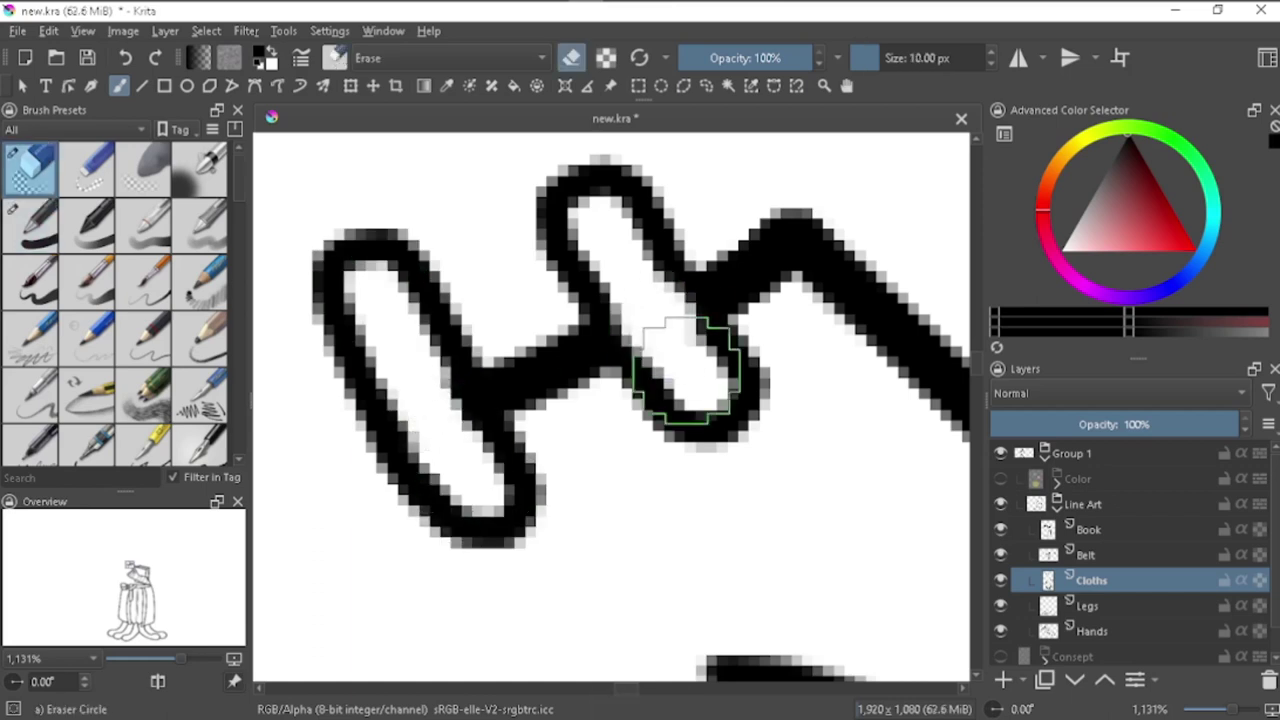
scroll(640, 350, "down", 3)
scroll(640, 350, "down", 6)
scroll(635, 355, "up", 3)
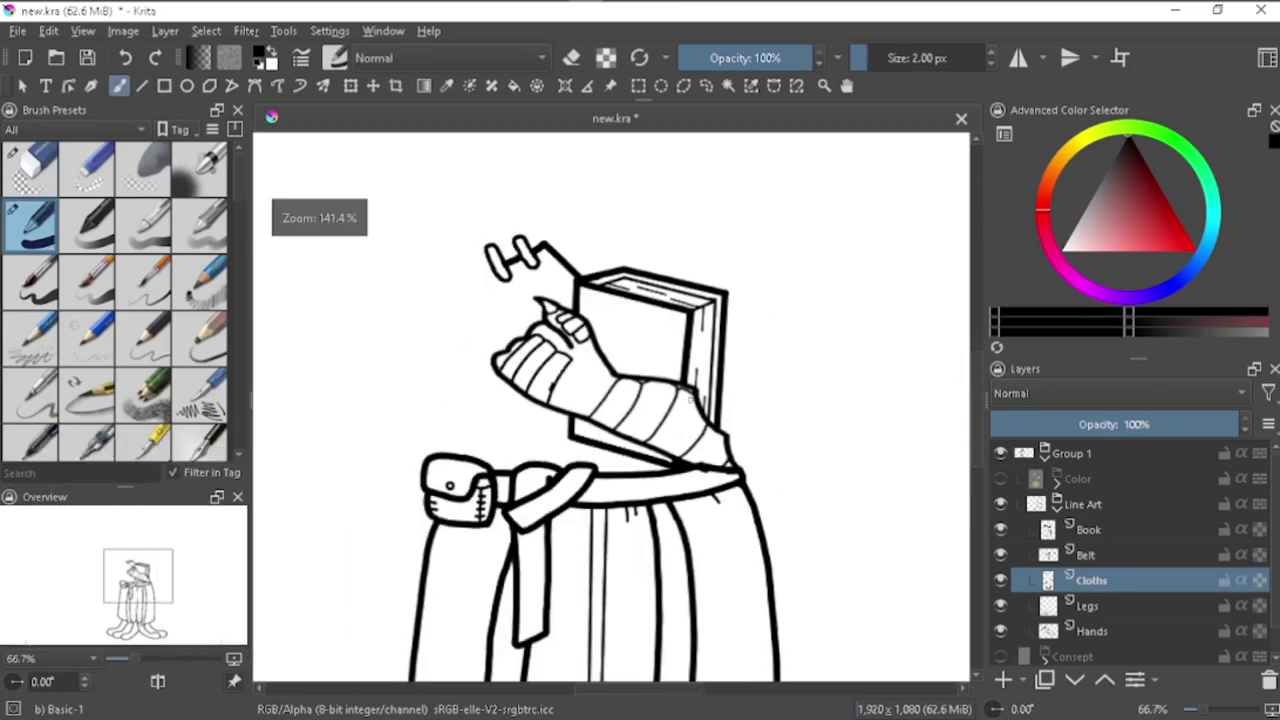
scroll(635, 355, "up", 5)
key("ctrl+bracketleft")
key("ctrl+bracketleft")
key("ctrl+bracketleft")
key("e")
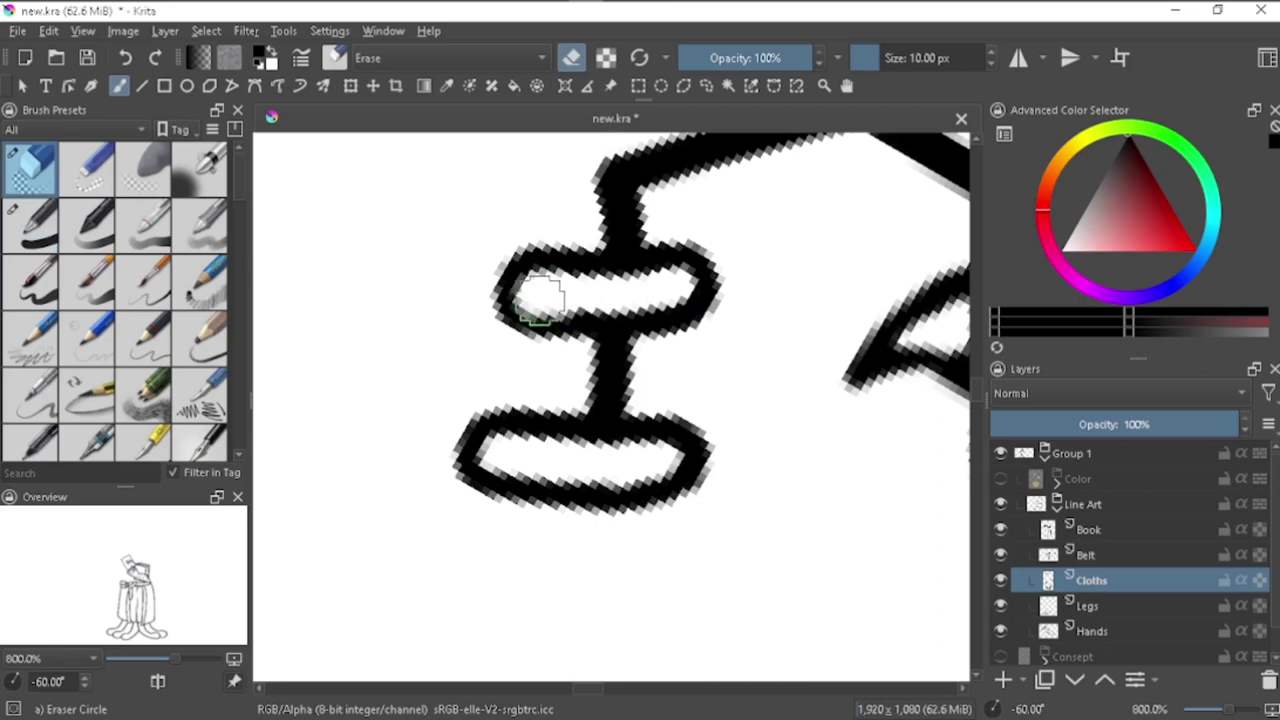
key("e")
key("e")
key("5")
scroll(716, 489, "down", 8)
scroll(763, 477, "up", 5)
scroll(748, 380, "down", 3)
scroll(348, 365, "up", 4)
key("ctrl+t")
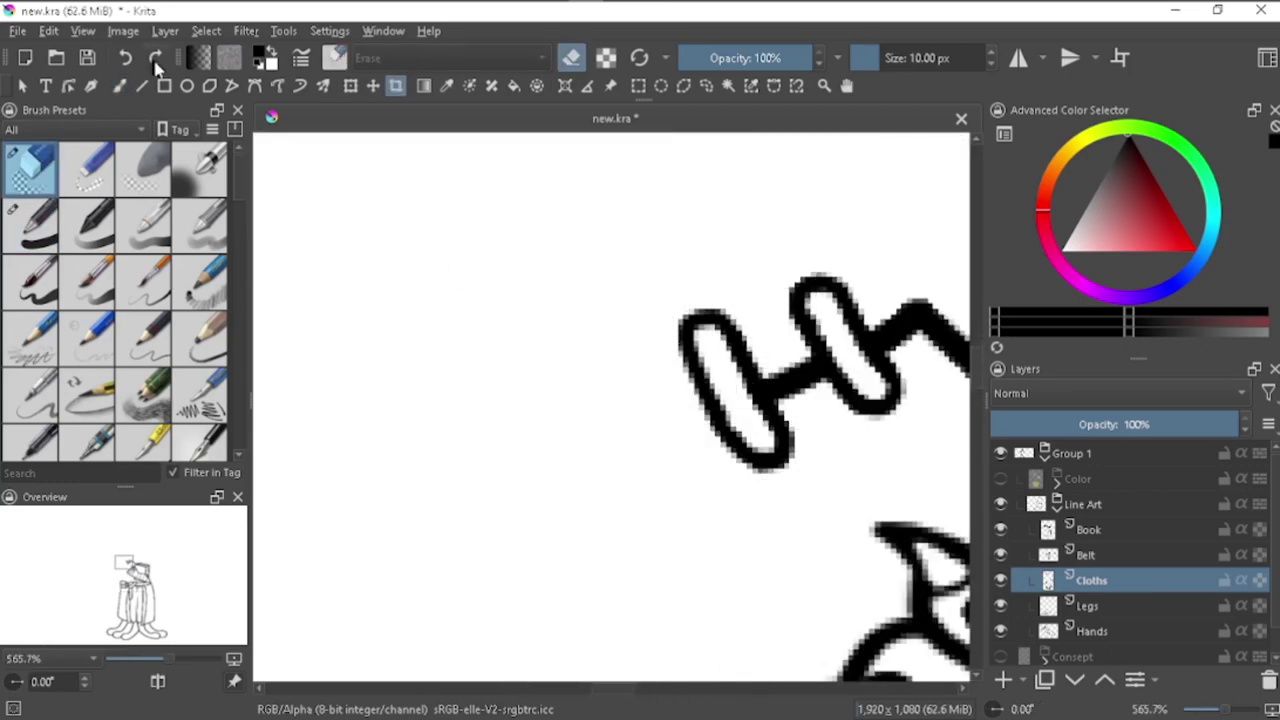
Step: Erase part of the rod stroke and extend the rod line left with a 4 px brush
left_click_drag(693, 362, 811, 394)
key("e")
left_click_drag(657, 471, 766, 434)
key("ctrl+z")
key("]")
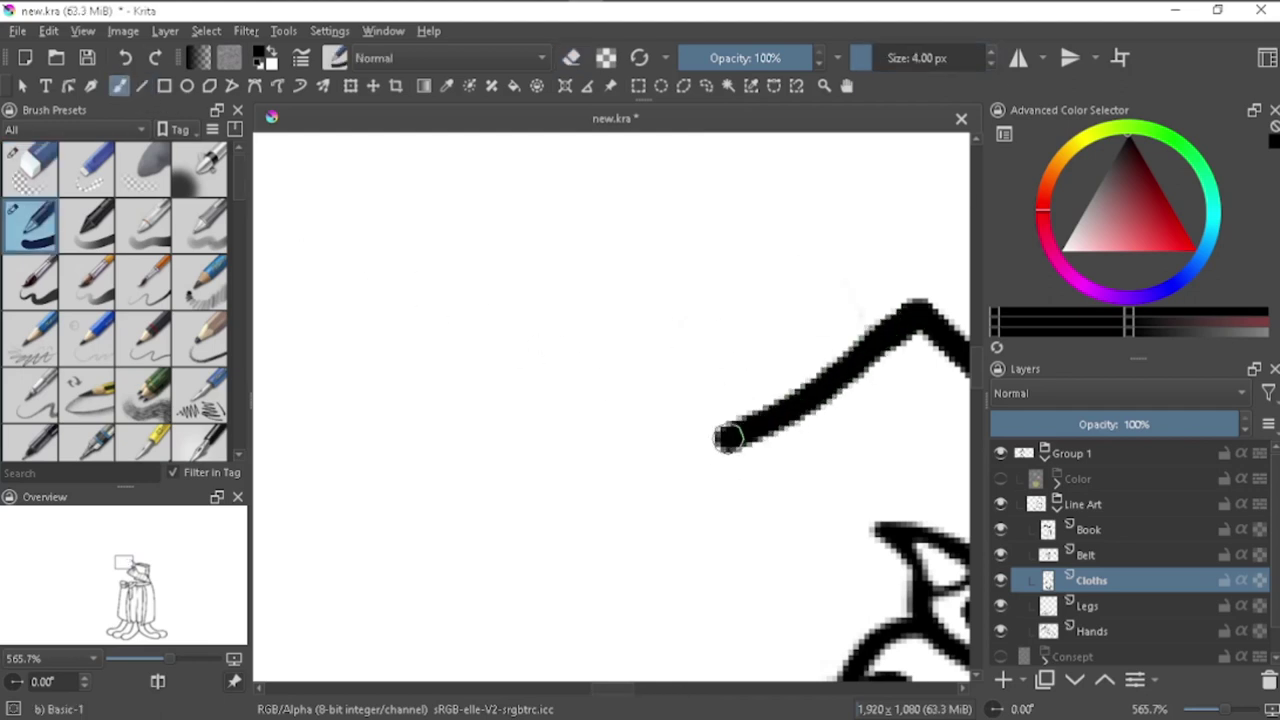
left_click_drag(868, 345, 671, 420)
key("1")
Step: Redraw the rod's left end and its clip stroke, undoing the failed attempts
scroll(810, 407, "up", 6)
left_click_drag(700, 271, 866, 400)
key("ctrl+z")
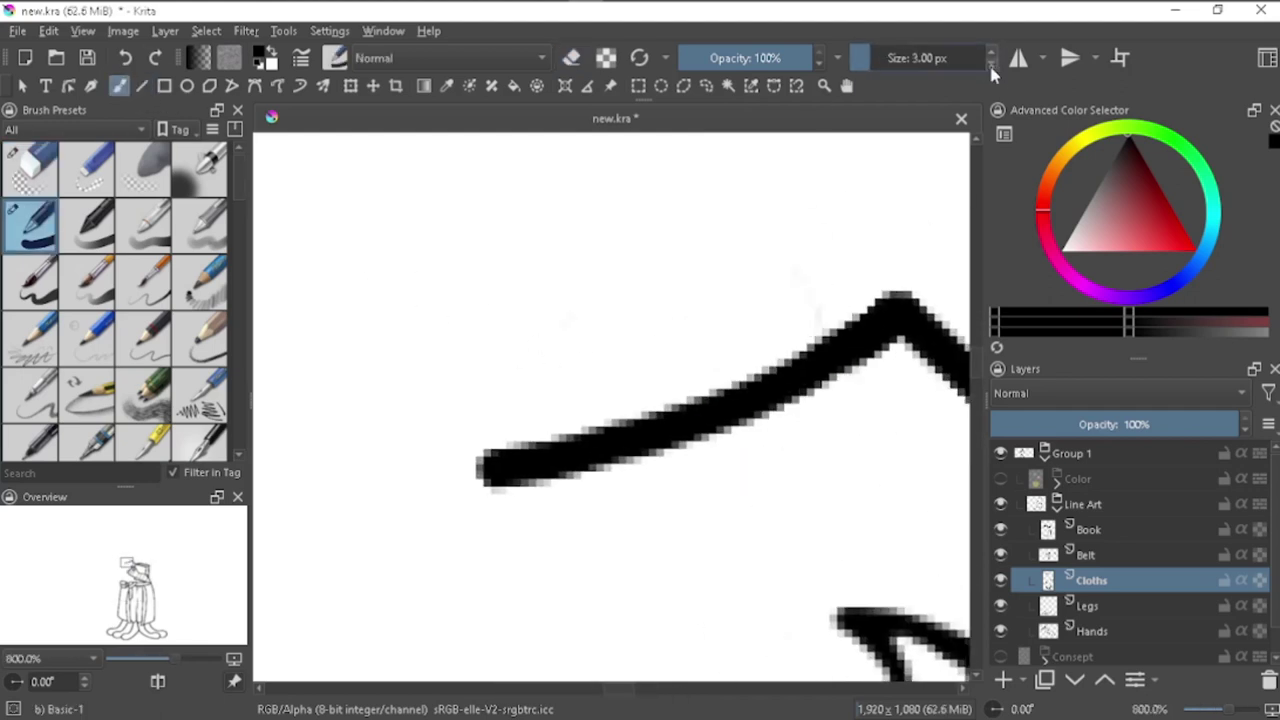
left_click_drag(748, 271, 849, 357)
left_click_drag(760, 380, 765, 255)
key("e")
key("e")
mouse_move(500, 357)
left_mouse_down()
mouse_move(600, 514)
mouse_move(528, 428)
left_mouse_up()
key("ctrl+z")
key("e")
key("1")
scroll(672, 446, "up", 6)
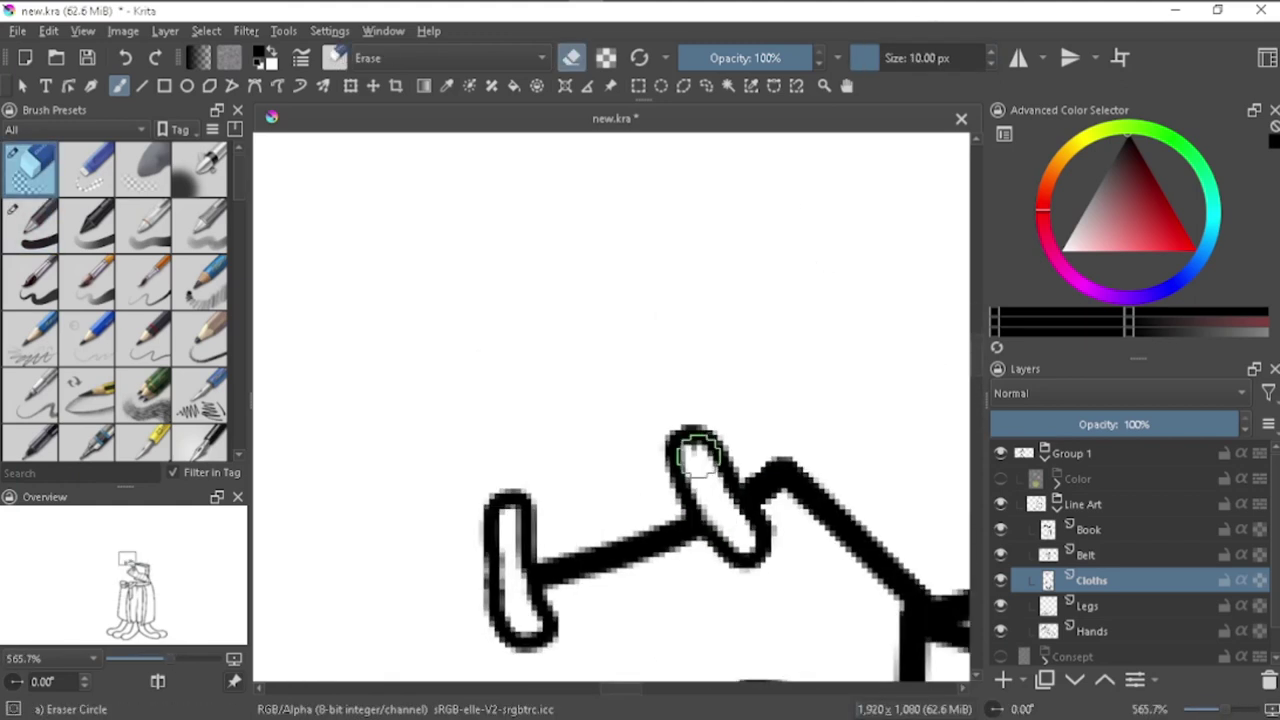
key("/")
scroll(475, 192, "down", 8)
scroll(751, 320, "up", 4)
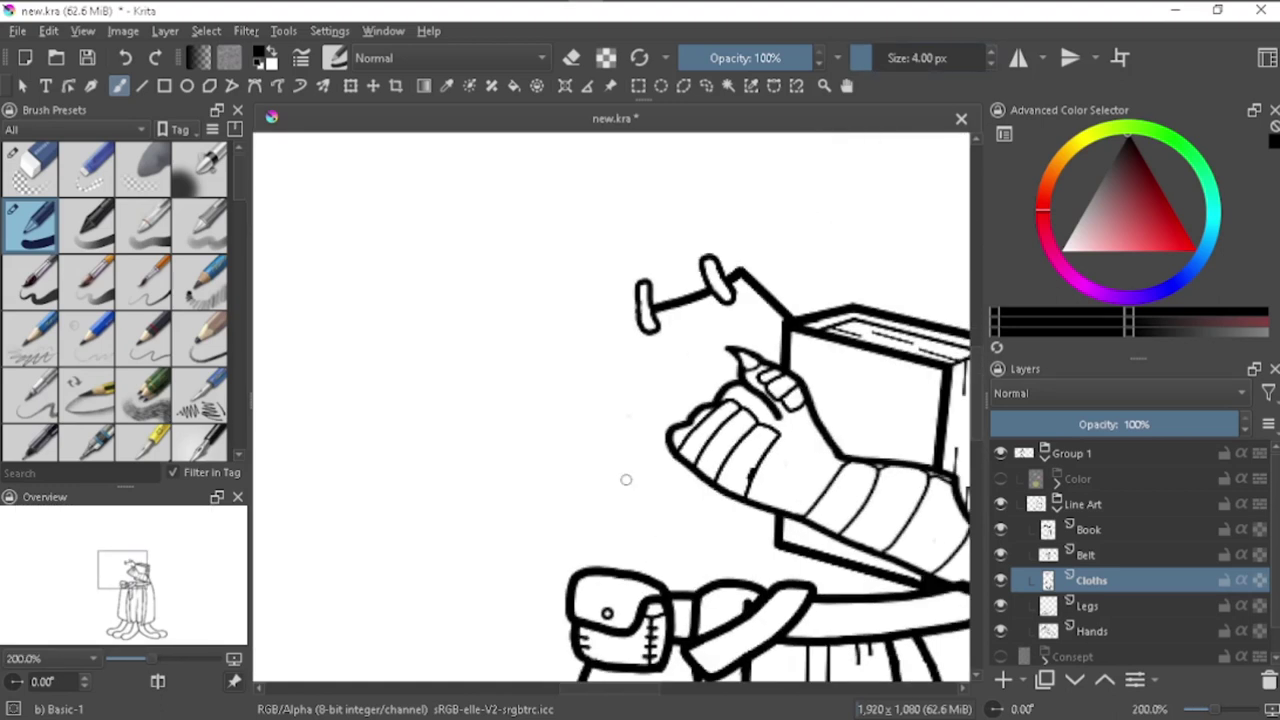
Step: Erase part of the rod's old left clip loop to open it up
scroll(751, 320, "up", 3)
key("ctrl+z")
left_click_drag(735, 305, 745, 400)
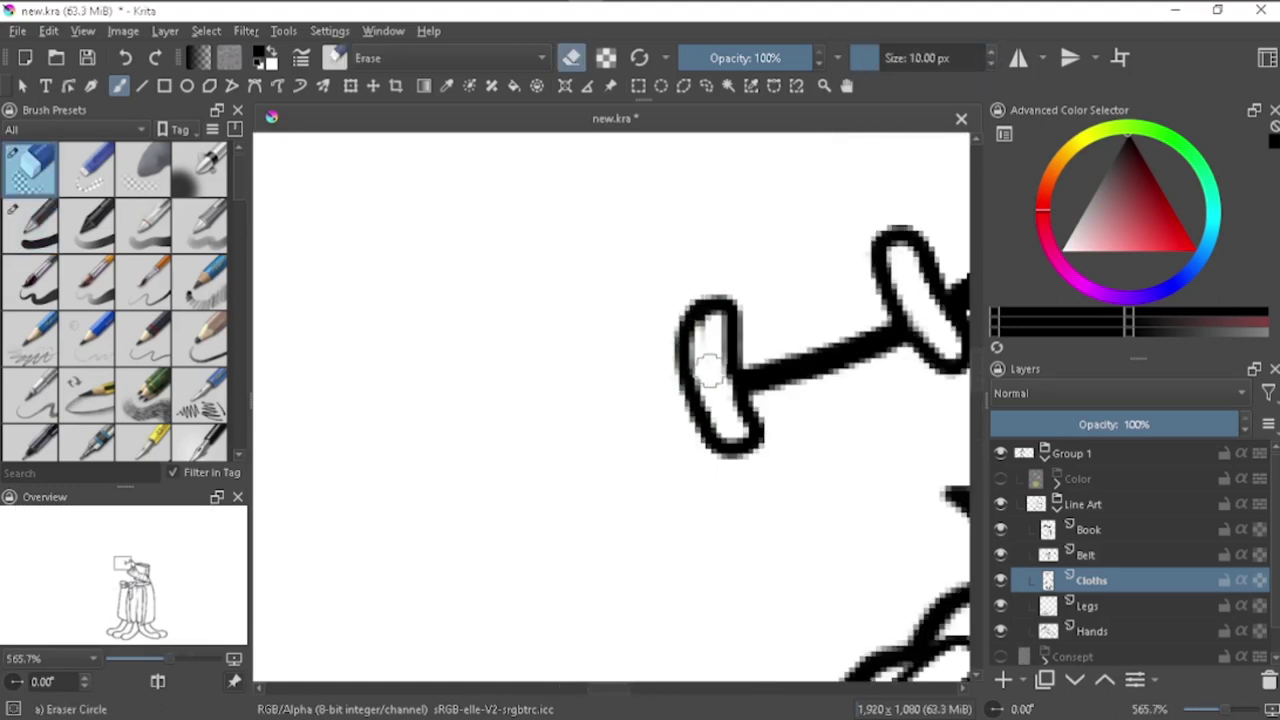
key("/")
mouse_move(735, 305)
left_mouse_down()
mouse_move(728, 370)
mouse_move(714, 366)
left_mouse_up()
scroll(692, 552, "down", 6)
scroll(692, 552, "down", 2)
key("/")
scroll(717, 348, "up", 5)
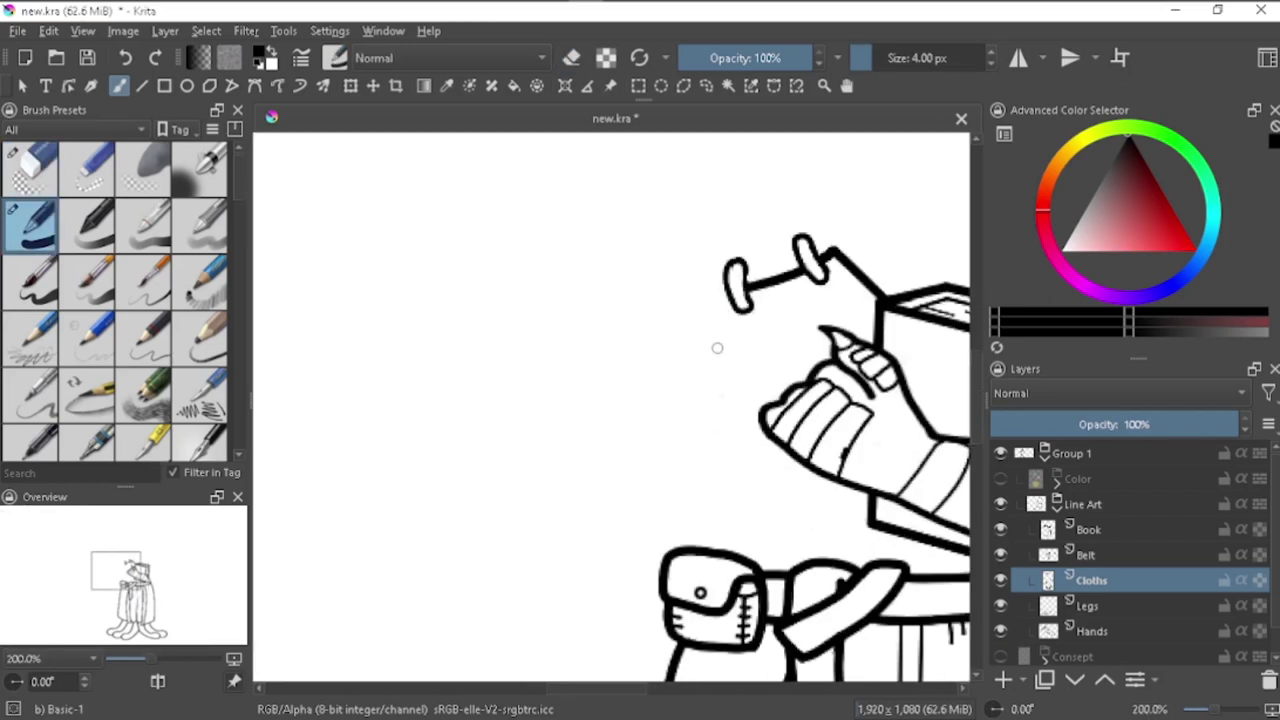
Step: Undo the remaining old clip strokes and redraw a clip as a loop over the rod
key("/")
key("ctrl+z")
key("ctrl+z")
key("ctrl+z")
key("/")
scroll(761, 227, "down", 1)
scroll(711, 329, "up", 1)
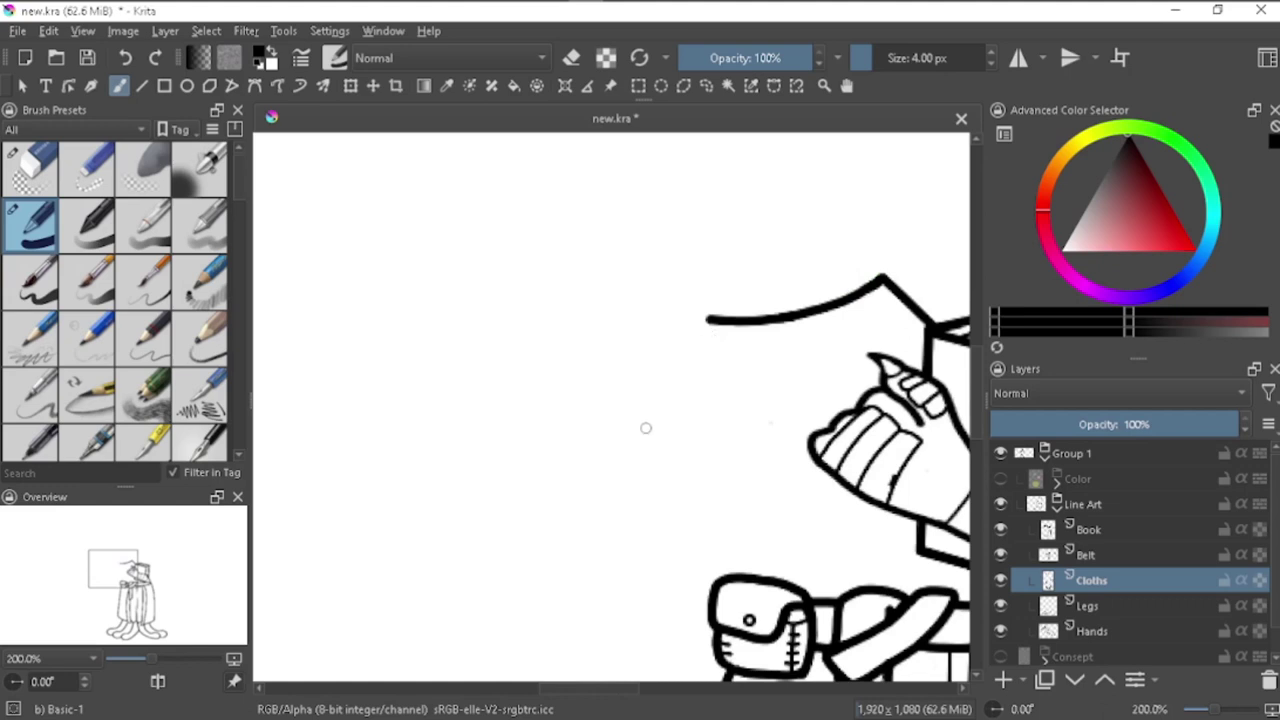
left_click_drag(781, 288, 793, 316)
key("/")
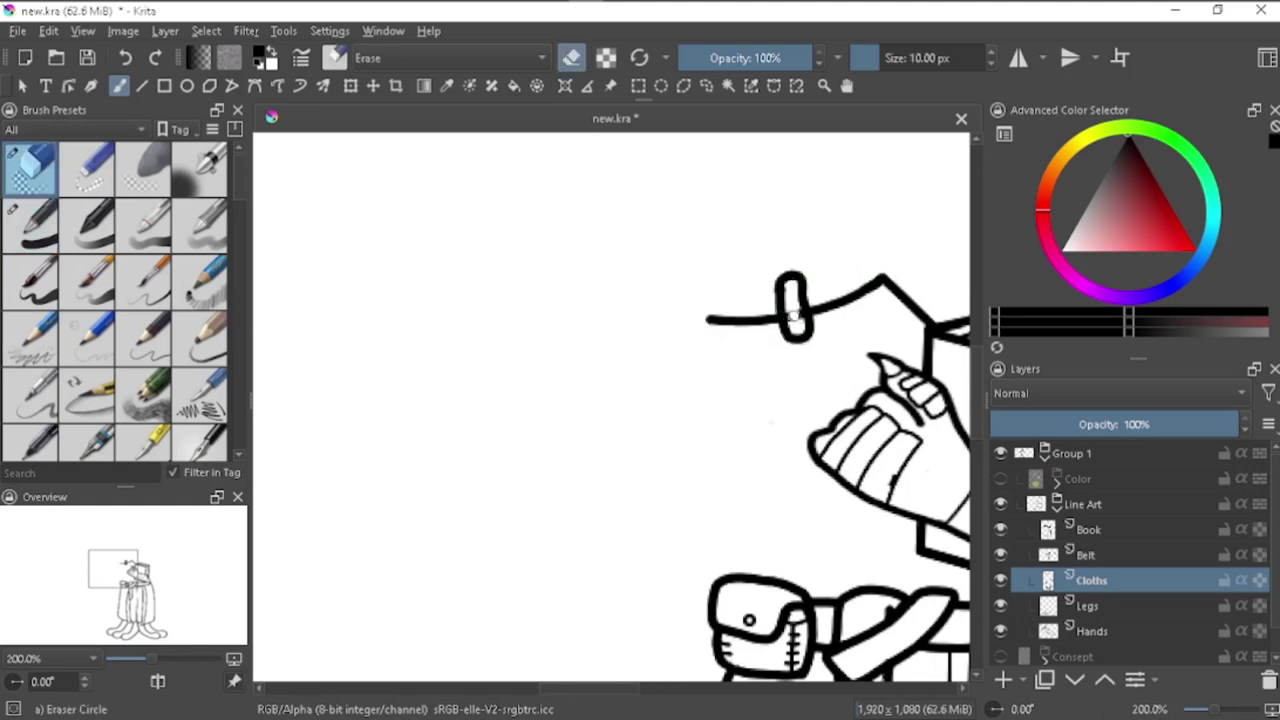
key("/")
key("ctrl+z")
left_click_drag(706, 288, 702, 342)
Step: Redo the left clip loop on the rod with a new stroke
scroll(705, 310, "up", 5)
key("/")
key("/")
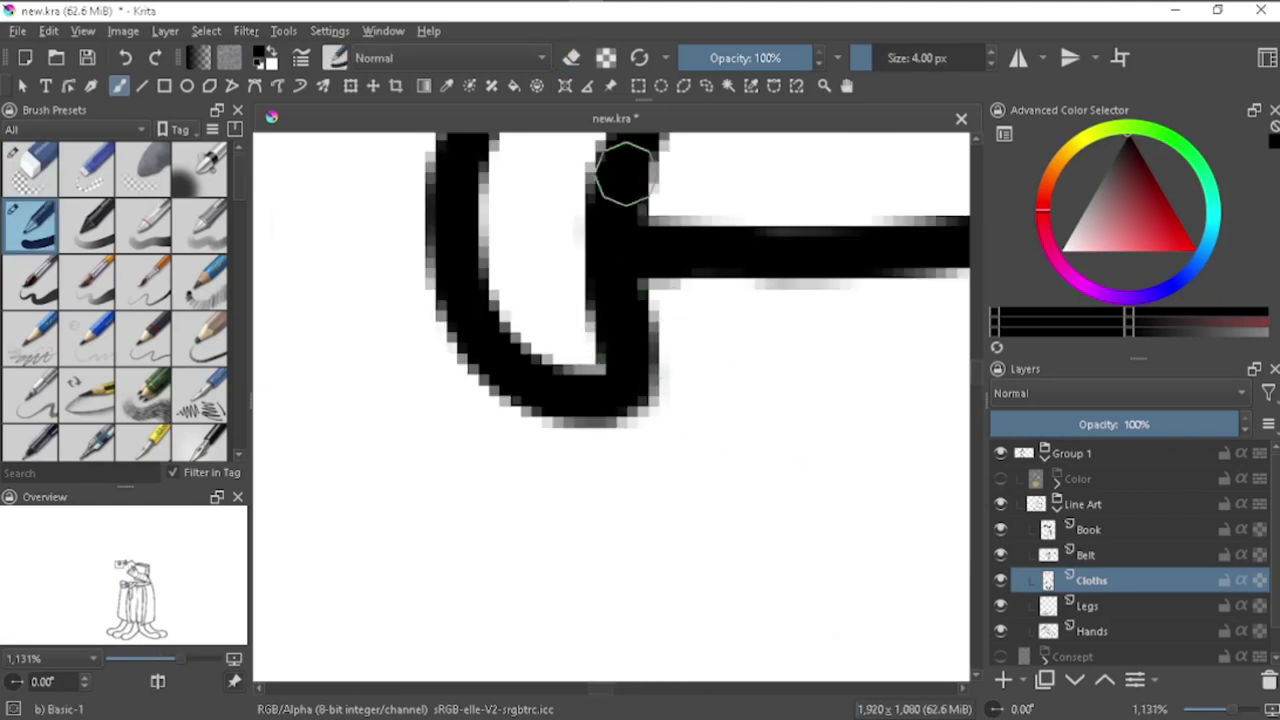
scroll(629, 171, "down", 3)
scroll(629, 171, "down", 2)
scroll(592, 395, "up", 4)
key("ctrl+z")
left_click_drag(640, 265, 600, 220)
scroll(613, 330, "down", 3)
key("/")
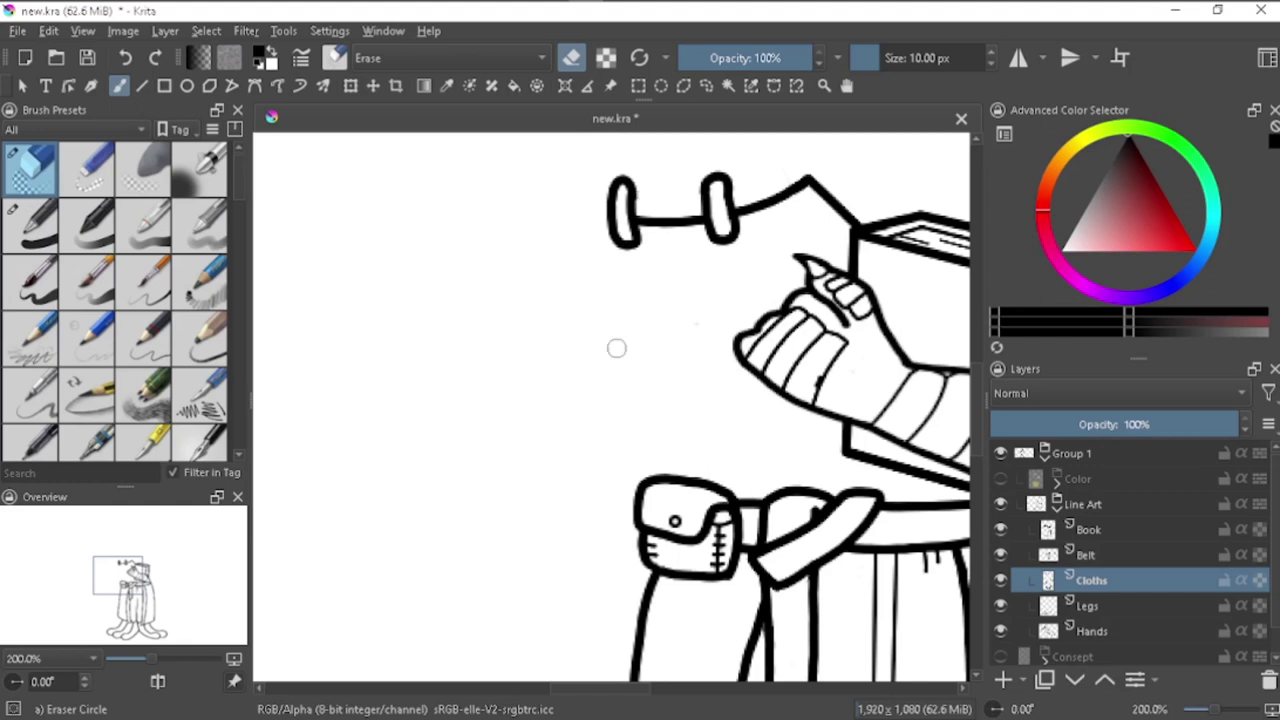
key("/")
Step: Erase the banner's left edge near the clip, then undo to keep edge and loop joined
scroll(601, 250, "down", 1)
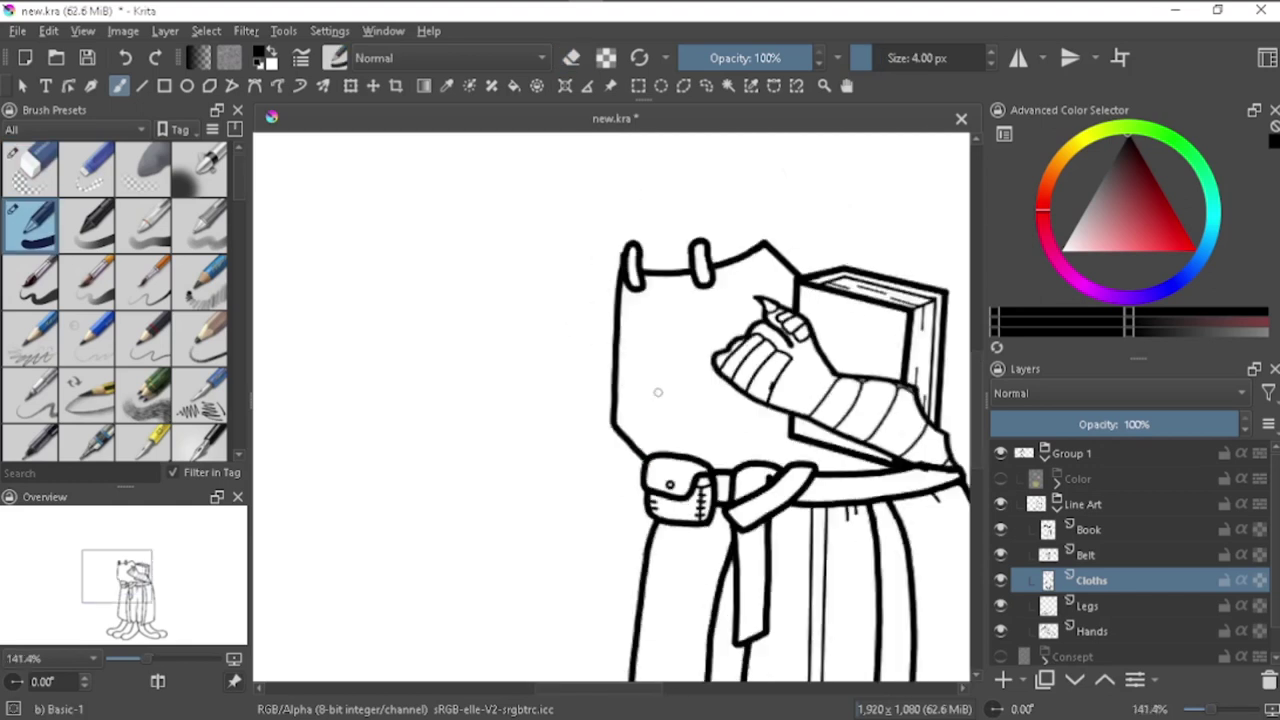
scroll(620, 380, "up", 2)
key("/")
left_click_drag(535, 480, 544, 268)
key("/")
scroll(548, 272, "up", 1)
scroll(594, 200, "down", 2)
scroll(608, 491, "up", 4)
key("ctrl+z")
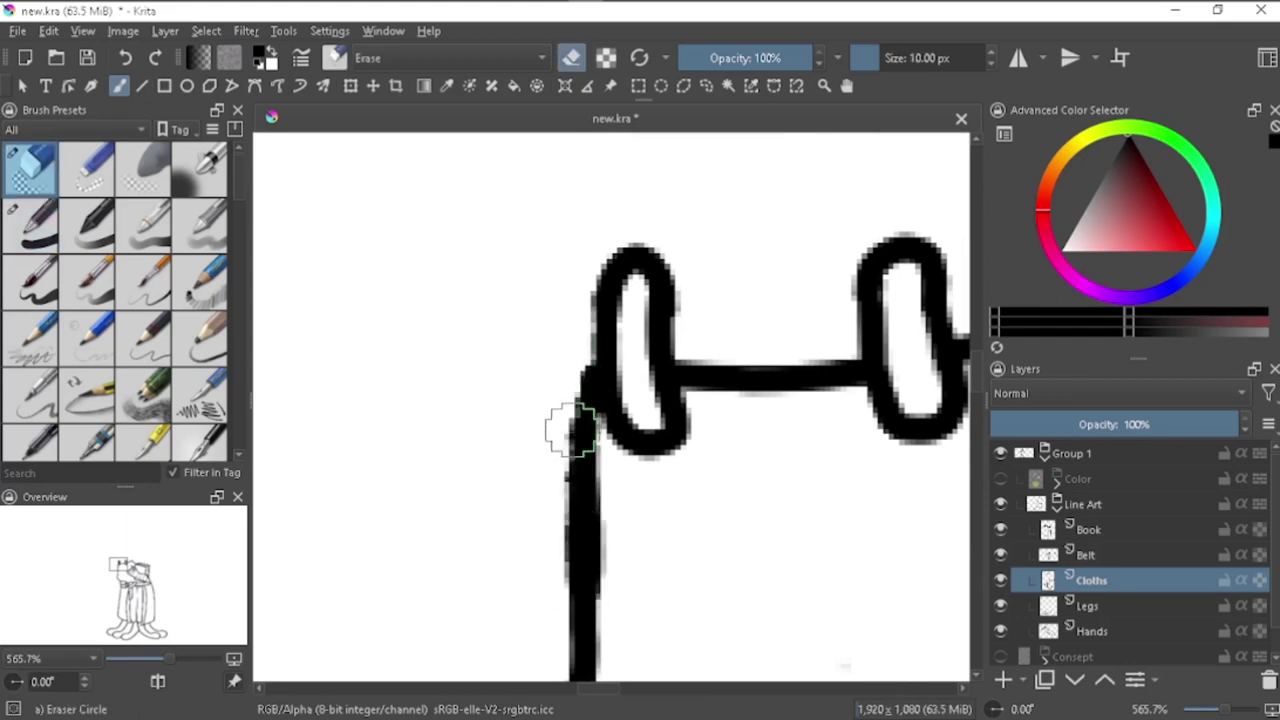
Step: Bring the belt area into view and enlarge the brush by one pixel
scroll(600, 450, "down", 1)
key("/")
key("/")
scroll(650, 460, "up", 2)
scroll(586, 263, "down", 1)
scroll(677, 477, "up", 1)
scroll(466, 289, "down", 2)
scroll(600, 420, "up", 1)
left_click_drag(729, 529, 726, 380)
scroll(726, 380, "down", 2)
left_click(990, 54)
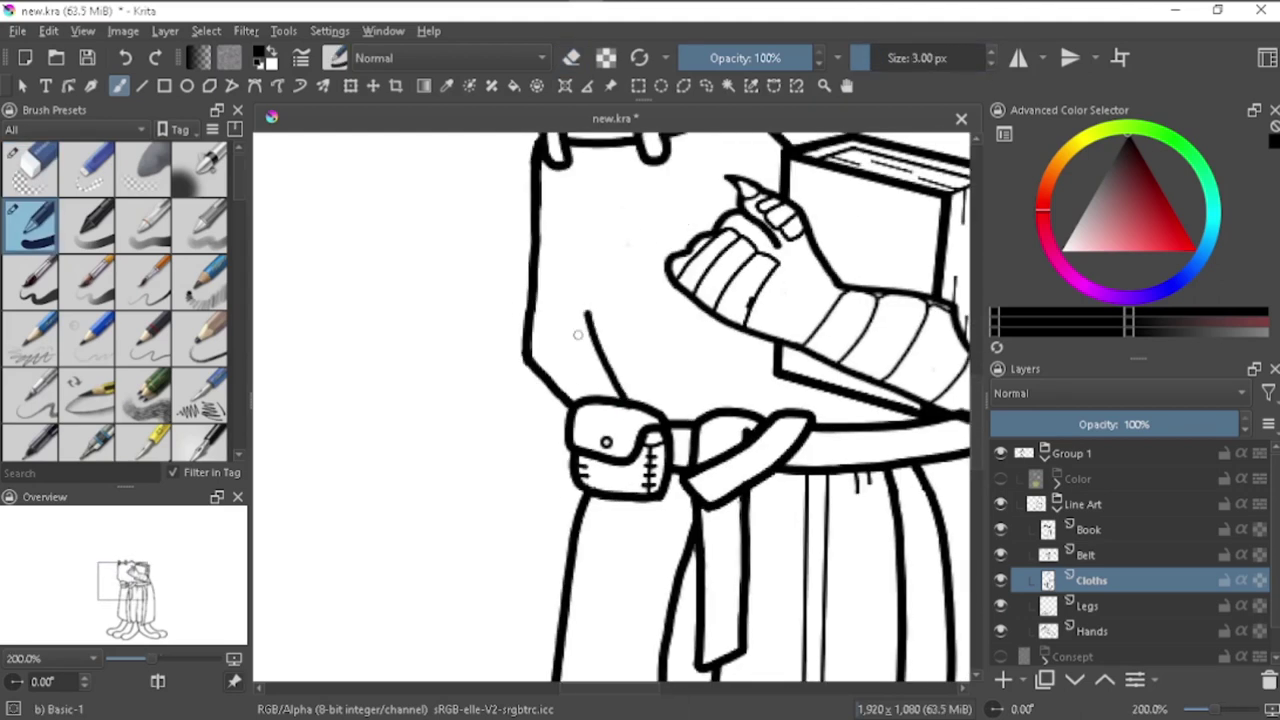
scroll(420, 195, "up", 3)
Step: Switch to the larger eraser and make the Book layer the active layer
key("e")
key("e")
scroll(545, 390, "down", 3)
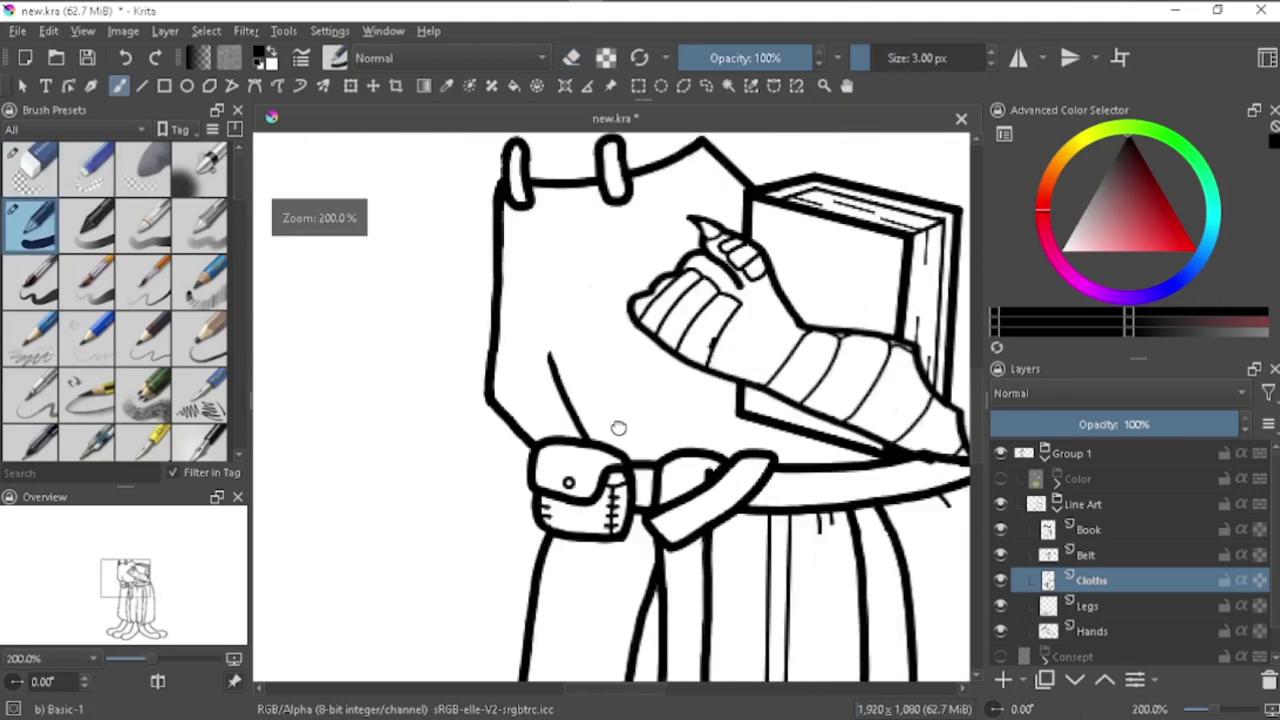
scroll(790, 415, "up", 2)
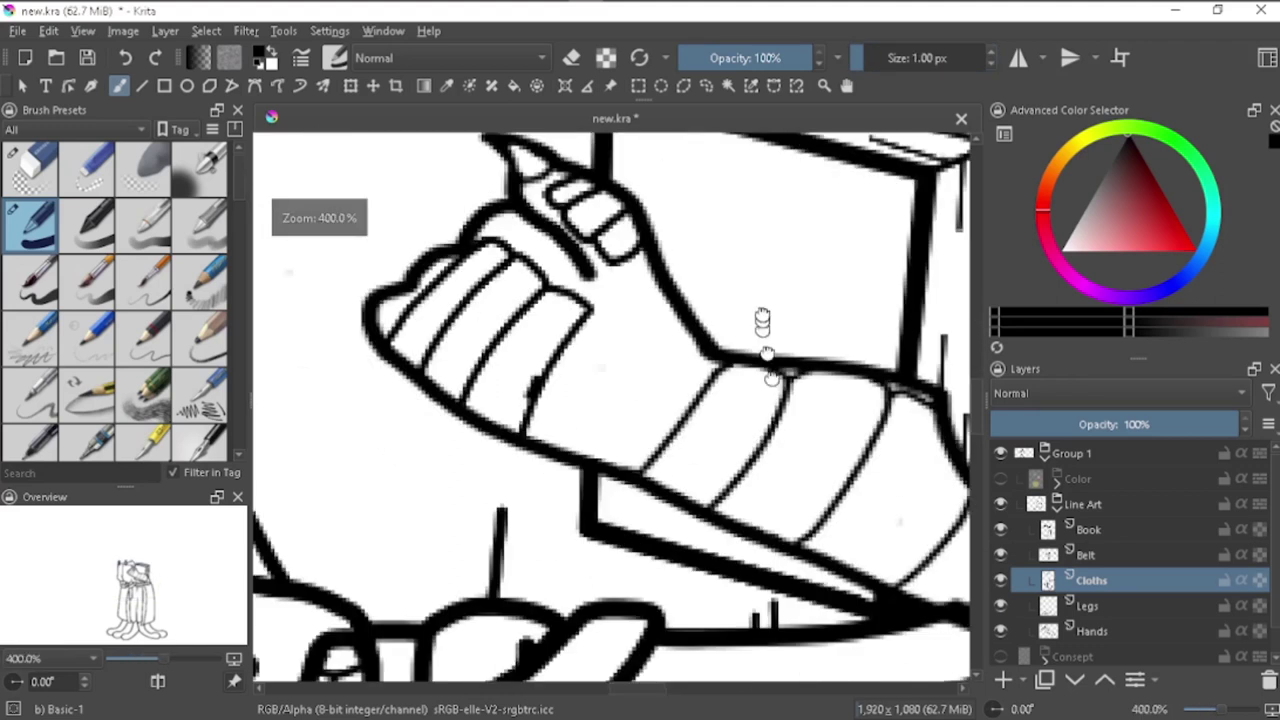
scroll(798, 432, "down", 1)
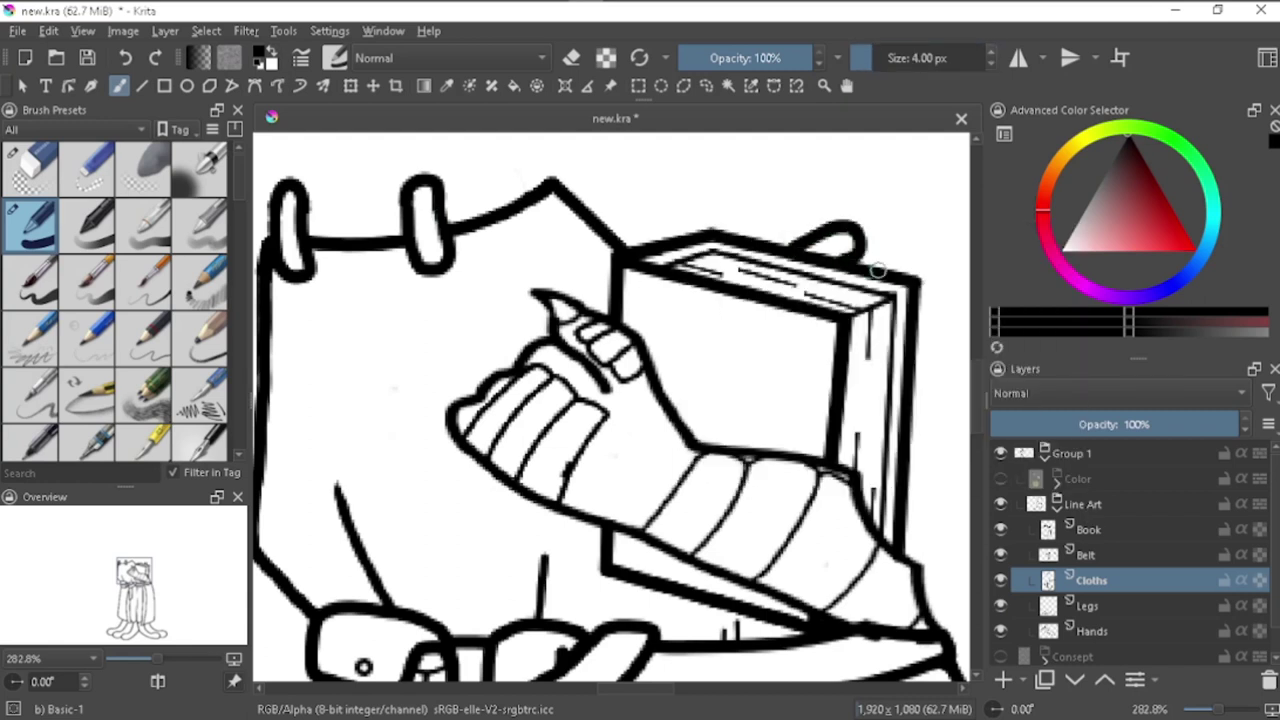
left_click(1088, 529)
scroll(835, 445, "up", 1)
Step: Draw a small circle on the book cover with a straight stem hanging from it
left_click(187, 85)
mouse_move(553, 226)
left_mouse_down()
mouse_move(602, 274)
mouse_move(575, 352)
left_mouse_up()
left_click(158, 57)
left_click(141, 85)
left_click_drag(800, 340, 800, 470)
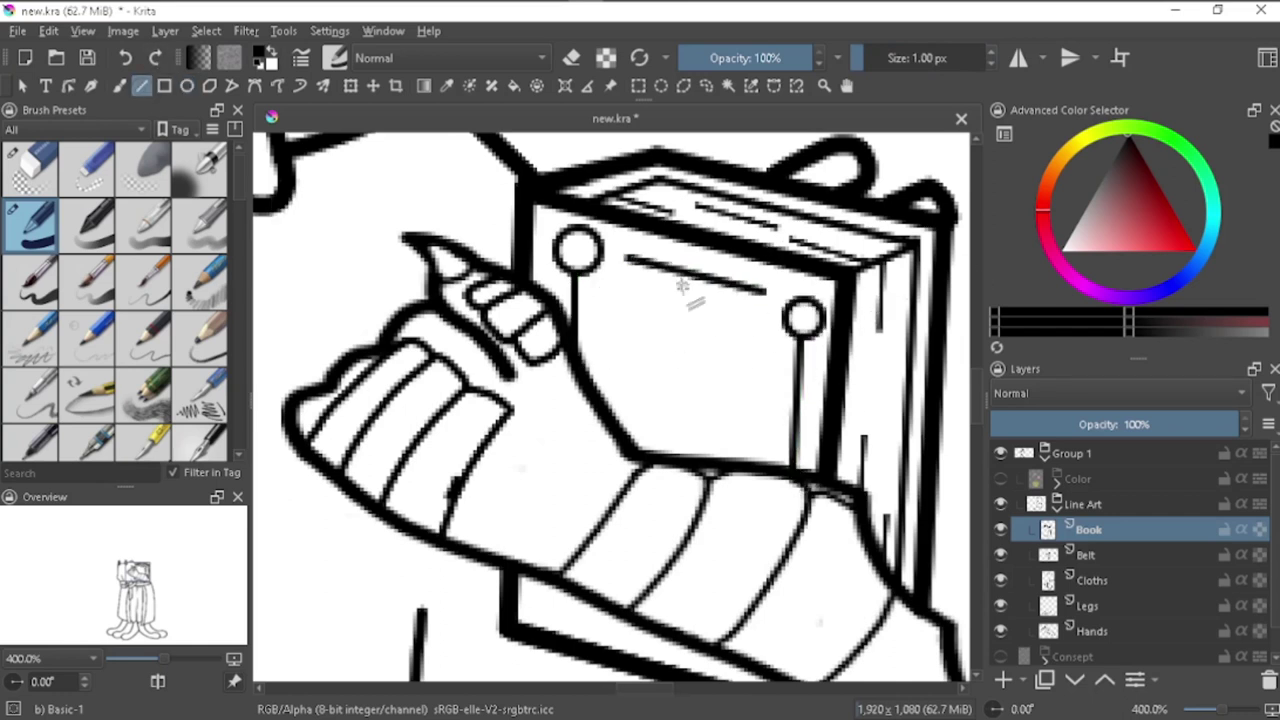
Step: Round off the corner beside the circle with a freehand stroke, then toggle the eraser
scroll(437, 323, "up", 2)
key("b")
scroll(749, 354, "up", 1)
scroll(866, 512, "up", 1)
mouse_move(760, 470)
left_mouse_down()
mouse_move(723, 349)
mouse_move(766, 286)
left_mouse_up()
key("e")
scroll(766, 286, "down", 4)
scroll(590, 264, "up", 1)
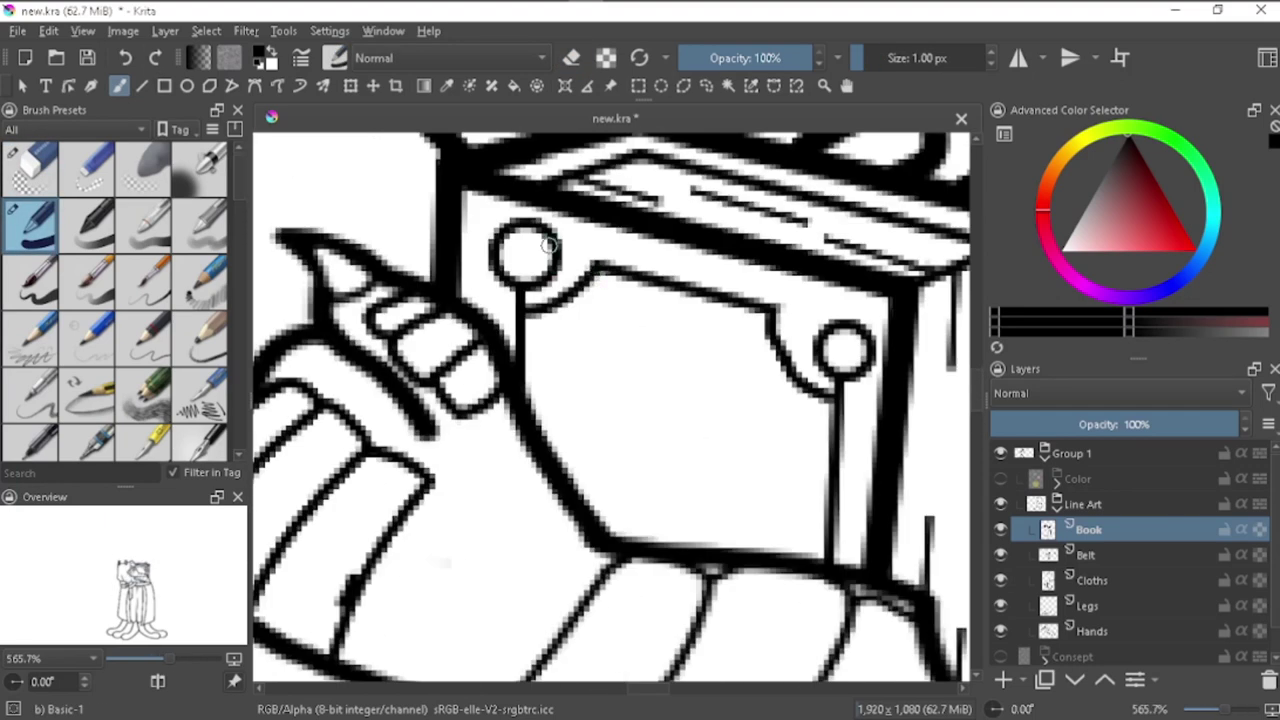
scroll(560, 280, "down", 1)
Step: Draw a short straight line near the top of the book
key("v")
mouse_move(560, 248)
left_mouse_down()
mouse_move(760, 308)
mouse_move(757, 330)
mouse_move(620, 425)
left_mouse_up()
key("o")
scroll(757, 338, "up", 2)
key("v")
scroll(790, 380, "down", 1)
Step: Draft the outer and inner triangle emblem lines, then undo them
mouse_move(695, 330)
left_mouse_down()
mouse_move(758, 447)
mouse_move(620, 425)
left_mouse_up()
left_click_drag(660, 377, 688, 432)
left_click_drag(724, 384, 688, 432)
left_click_drag(664, 377, 718, 383)
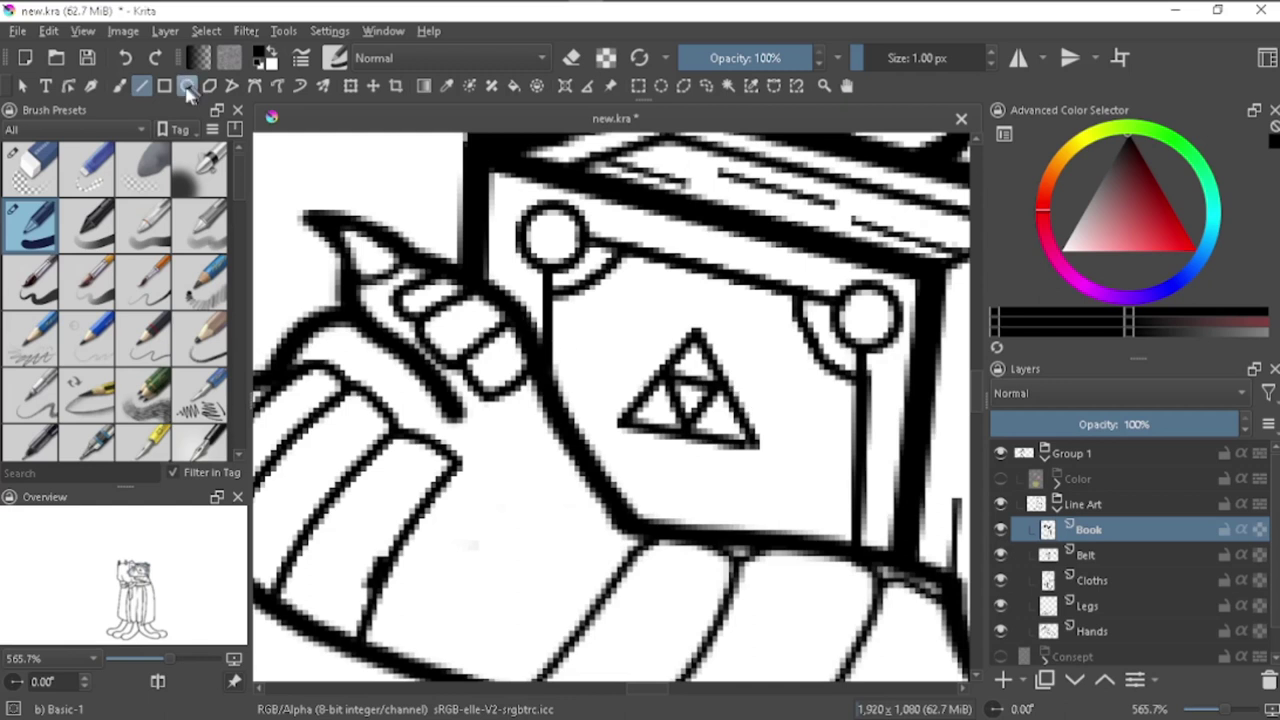
key("ctrl+z")
key("ctrl+z")
key("ctrl+z")
key("ctrl+z")
key("ctrl+z")
key("ctrl+z")
Step: Redraw the triangle emblem's three outer sides and its inner dividing lines
left_click_drag(680, 318, 577, 424)
left_click_drag(680, 318, 790, 502)
left_click_drag(790, 502, 610, 488)
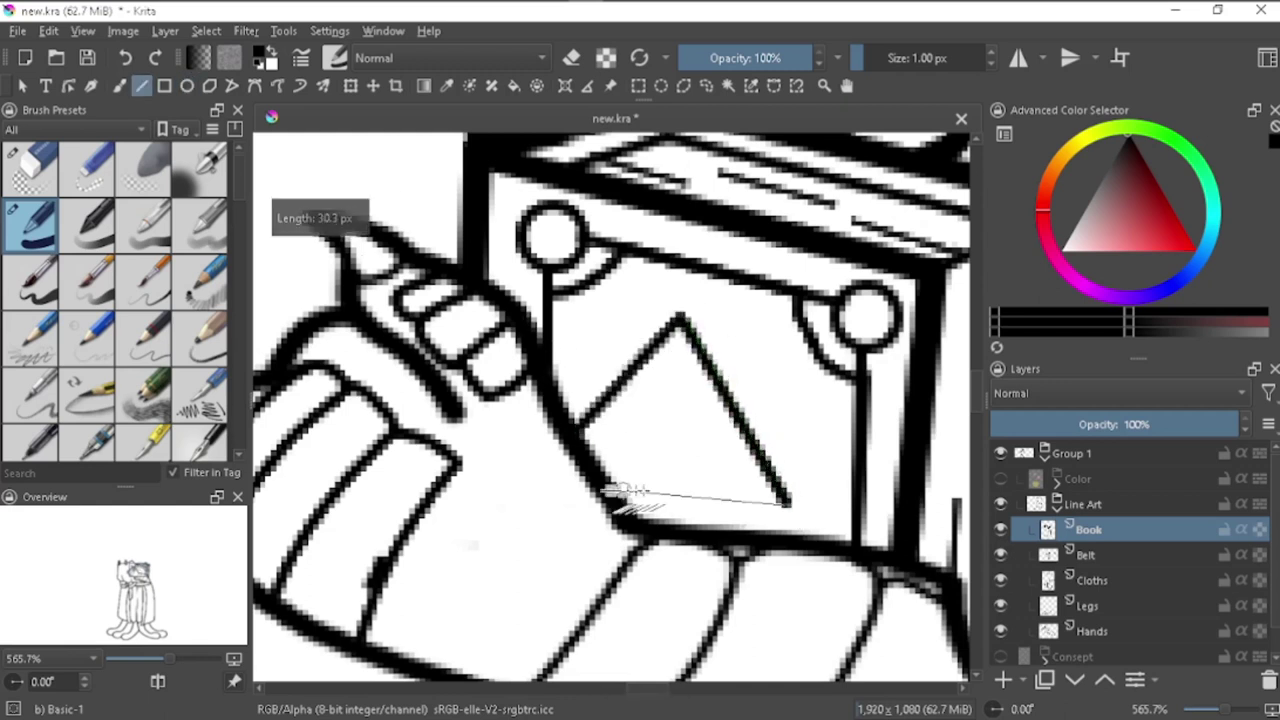
left_click_drag(603, 404, 665, 492)
mouse_move(665, 492)
left_mouse_down()
mouse_move(725, 404)
mouse_move(600, 403)
mouse_move(672, 432)
mouse_move(662, 445)
left_mouse_up()
Step: Zoom in on the book emblem, then back out to view the whole figure
key("e")
key("e")
key("minus")
key("minus")
key("minus")
key("plus")
key("plus")
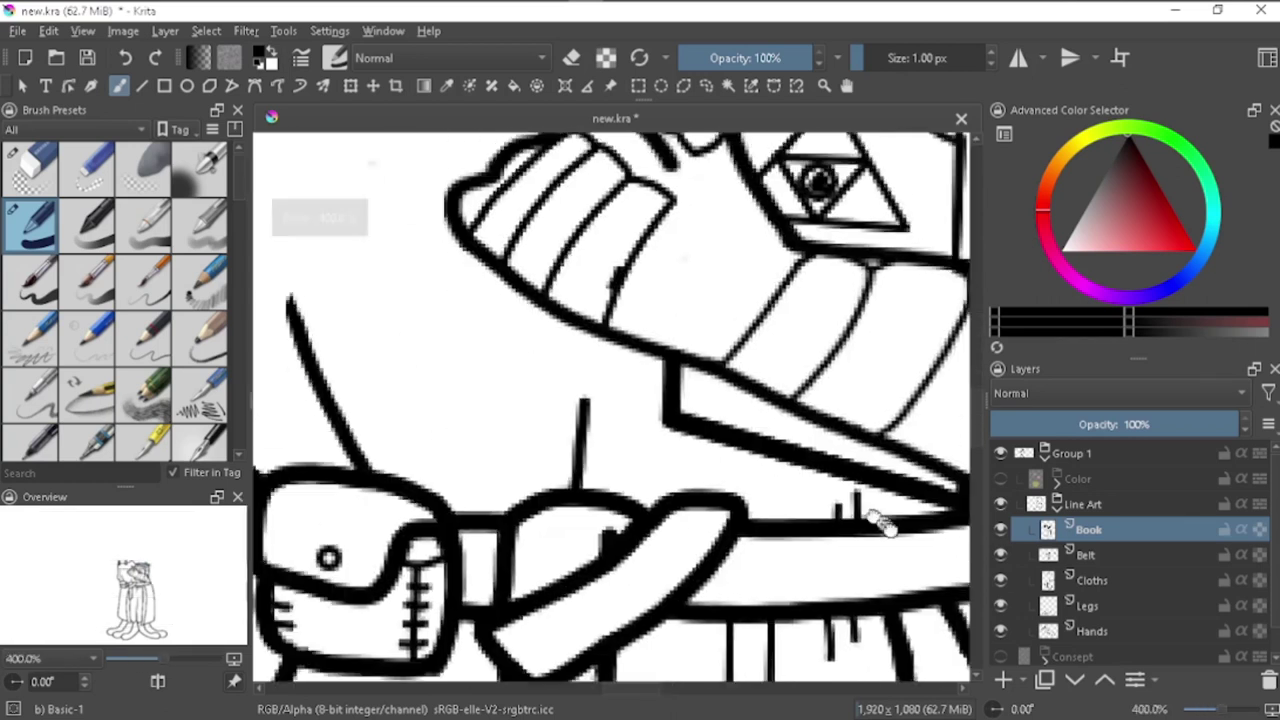
key("v")
key("1")
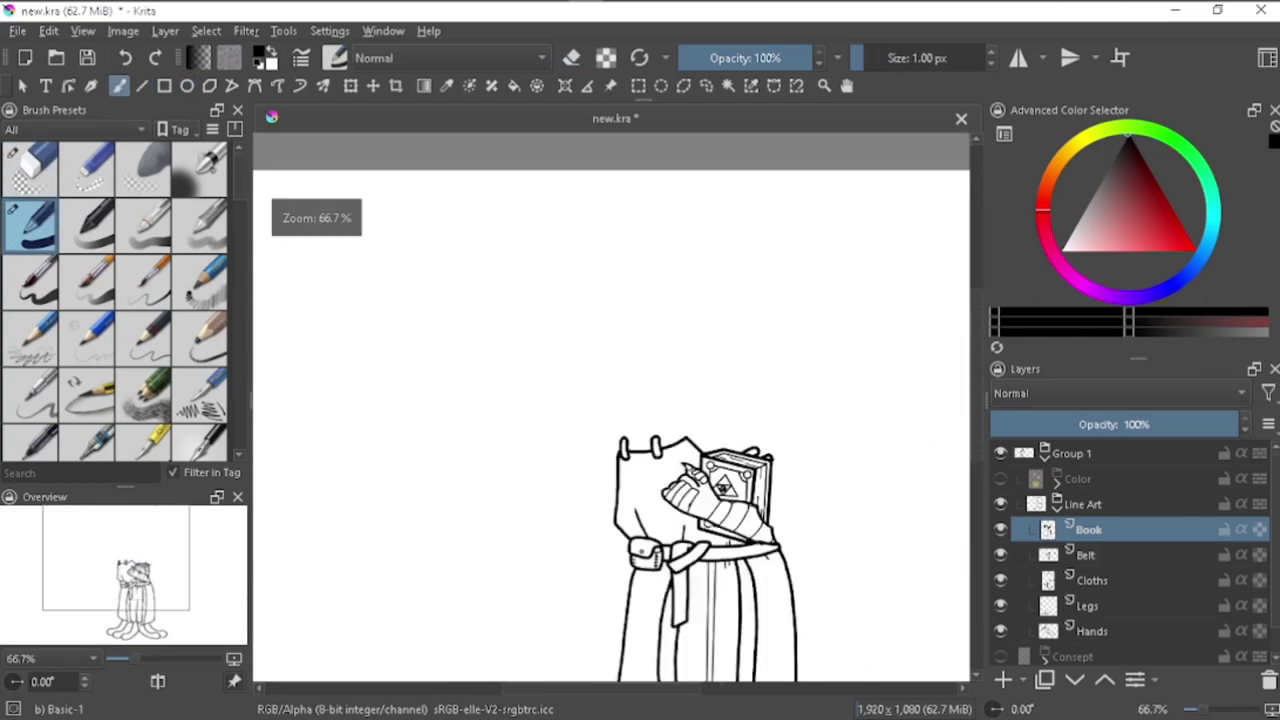
key("b")
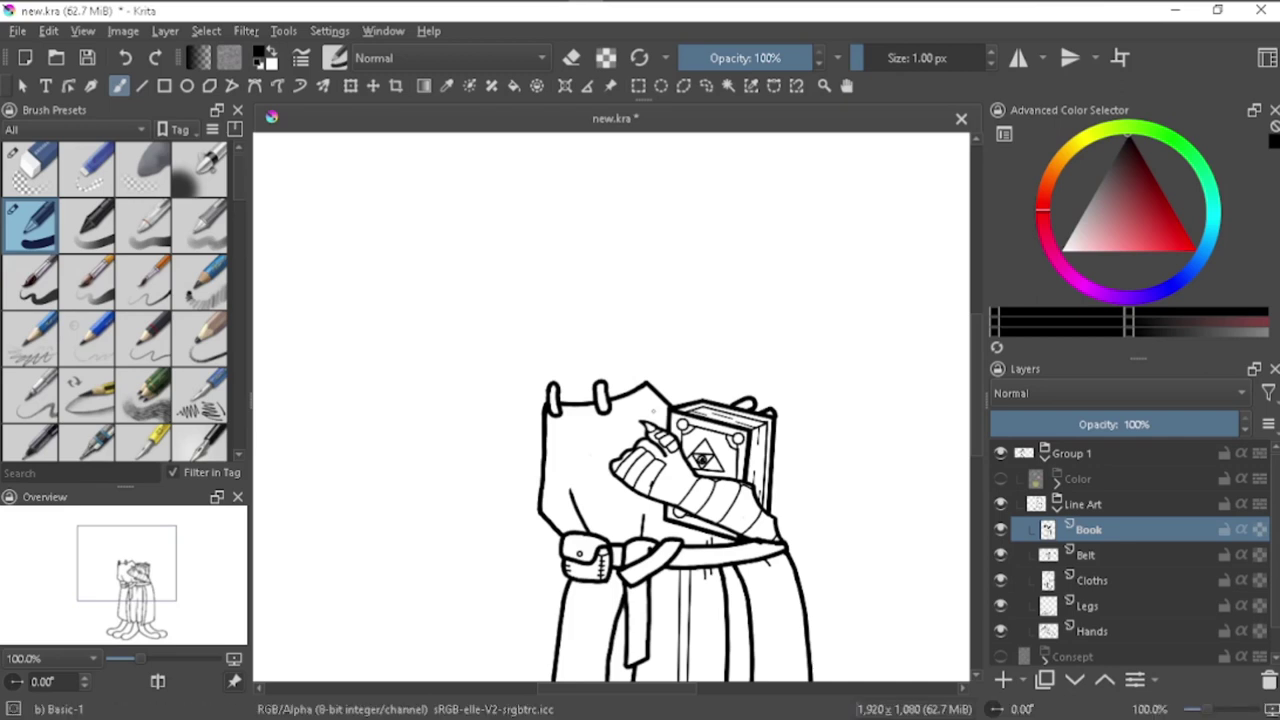
Step: Add a new layer named 'Skull'
scroll(760, 545, "up", 5)
left_click(1003, 680)
type("Skull")
key("Return")
Step: Sketch the skull outline hanging below the belt at the right hip
left_click_drag(746, 490, 767, 438)
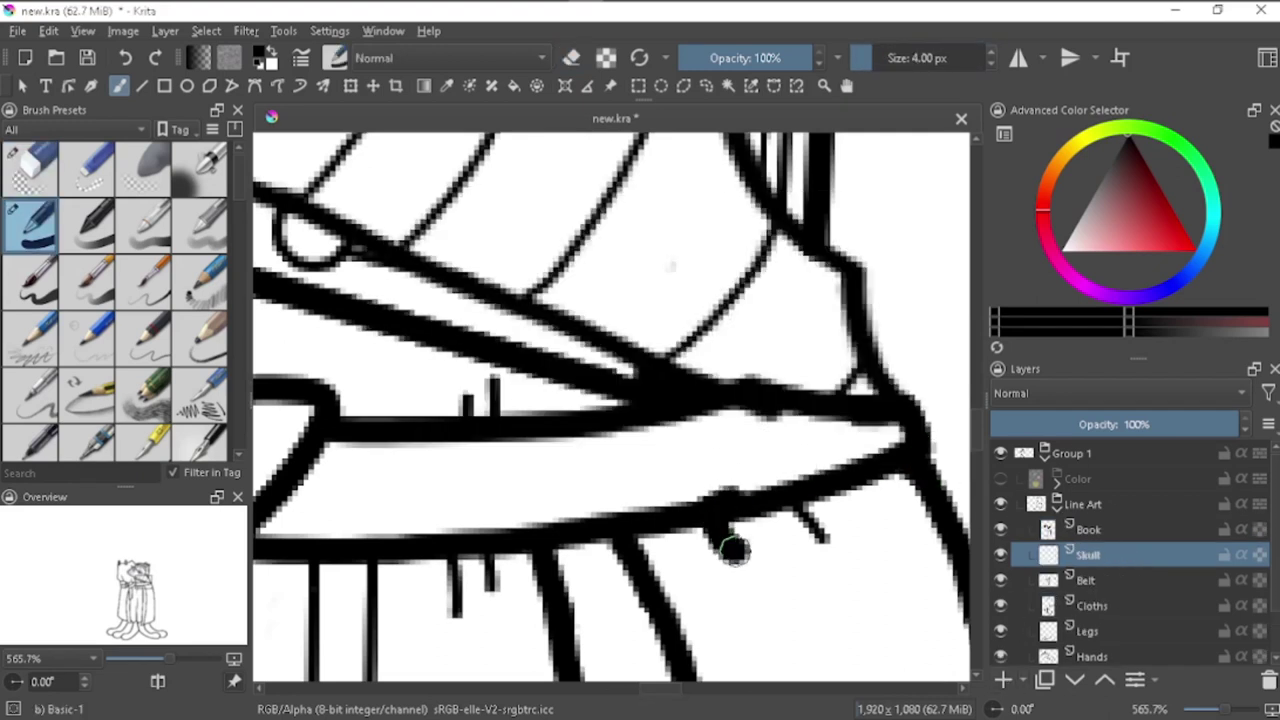
left_click_drag(733, 549, 862, 500)
left_click_drag(748, 490, 872, 470)
left_click(1090, 580)
left_click(1095, 605)
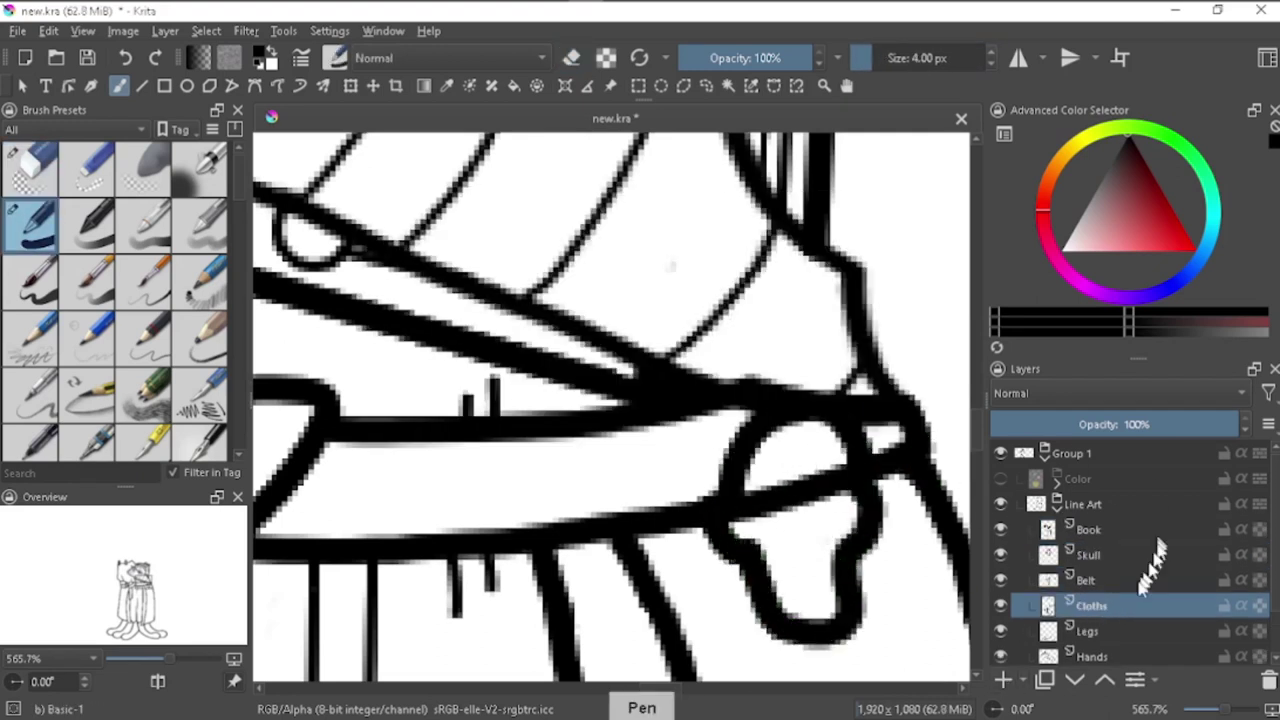
left_click(1085, 580)
Step: Erase the misplaced outline and redraw the skull outline on the Skull layer
key("e")
left_click(1088, 554)
mouse_move(850, 630)
left_mouse_down()
mouse_move(720, 500)
mouse_move(880, 440)
left_mouse_up()
key("/")
mouse_move(720, 500)
left_mouse_down()
mouse_move(780, 630)
mouse_move(880, 500)
left_mouse_up()
Step: Dot in the skull's two dark eye holes
left_click(776, 507)
left_click(826, 503)
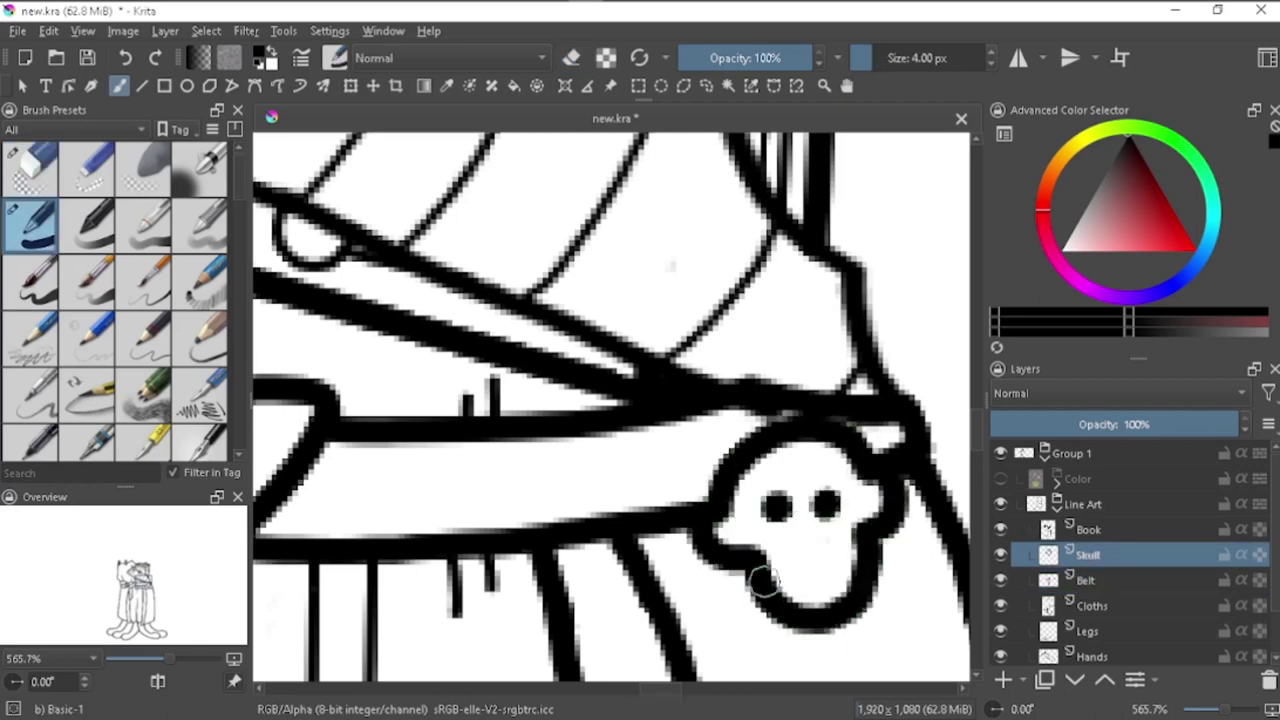
left_click(802, 563)
key("minus")
key("minus")
key("minus")
key("minus")
key("minus")
key("plus")
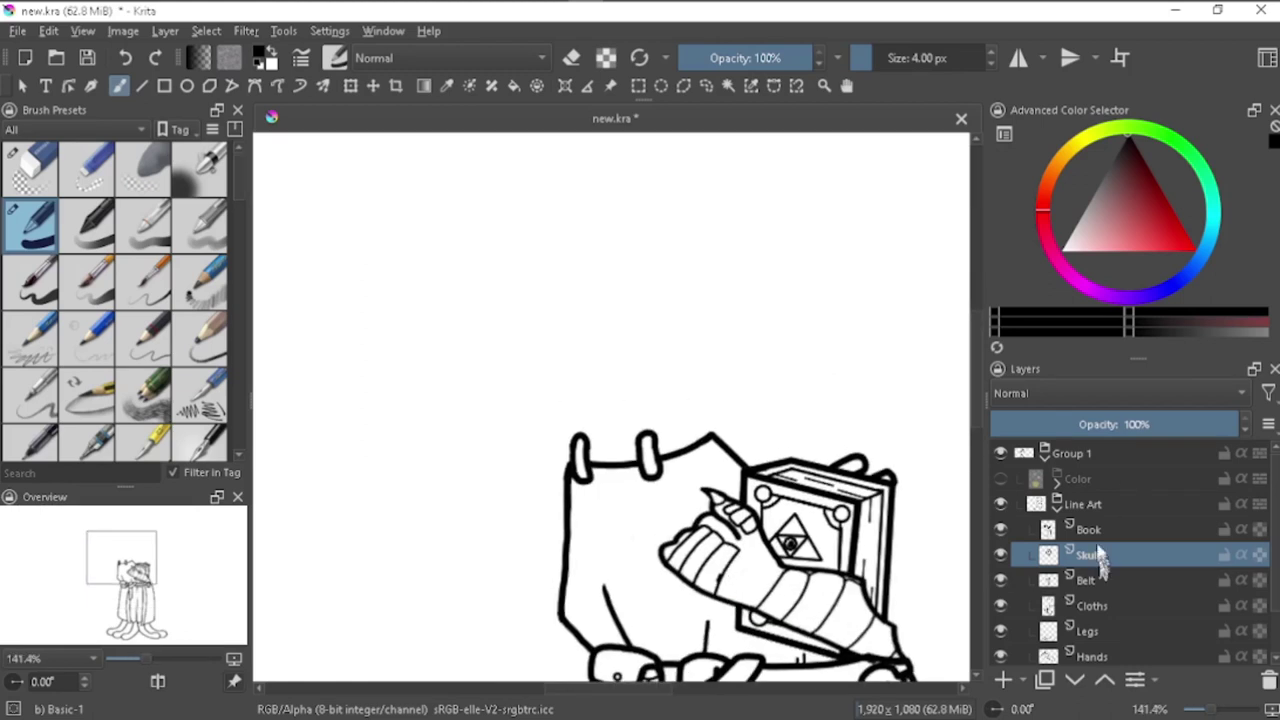
Step: Reselect the Skull layer and zoom in and out to review the skull
left_click(1088, 529)
left_click(1088, 554)
key("/")
key("plus")
key("plus")
key("plus")
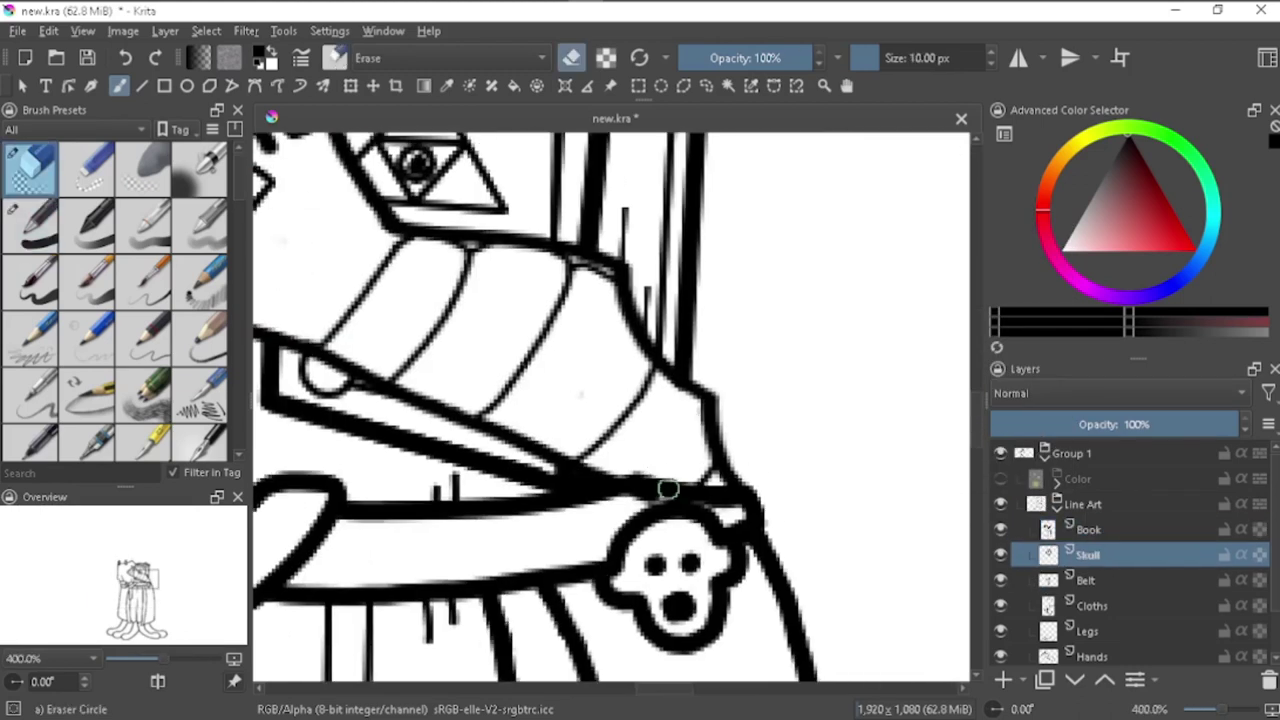
key("minus")
key("minus")
key("minus")
key("minus")
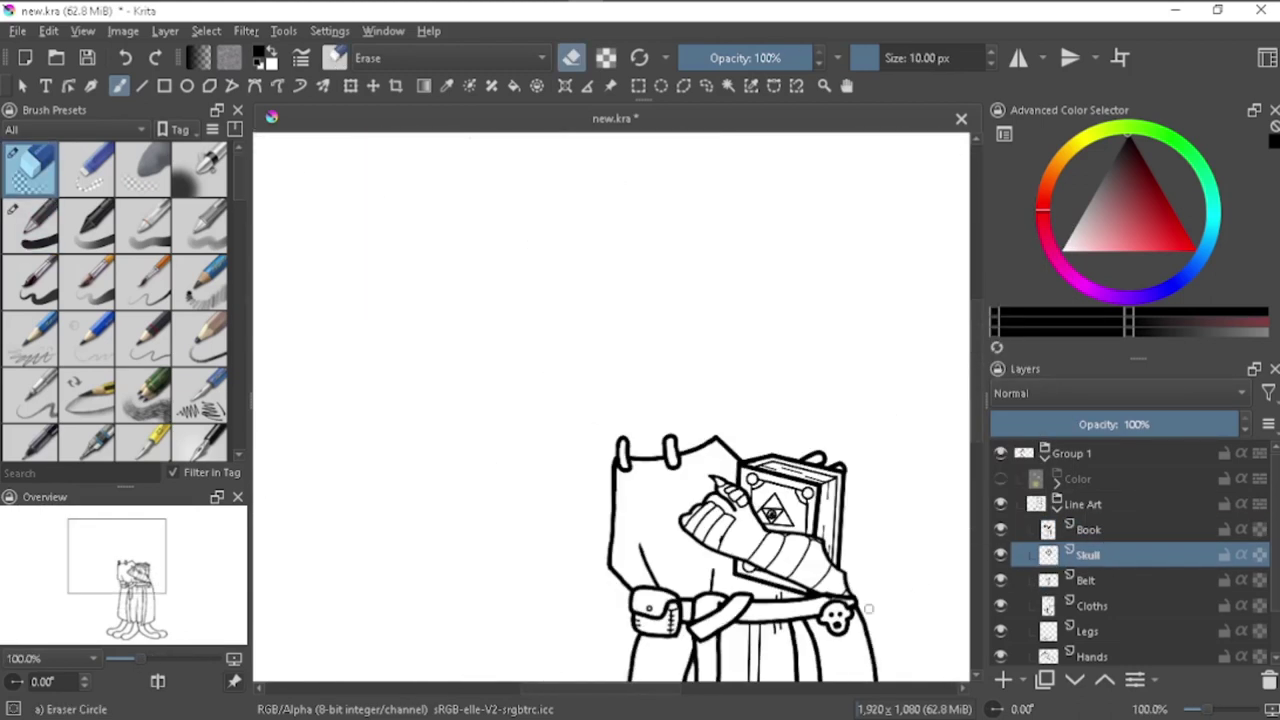
Step: Create a new layer named 'Feathers' and return to the inking brush
left_click(1090, 605)
key("Insert")
key("F3")
type("Feathers")
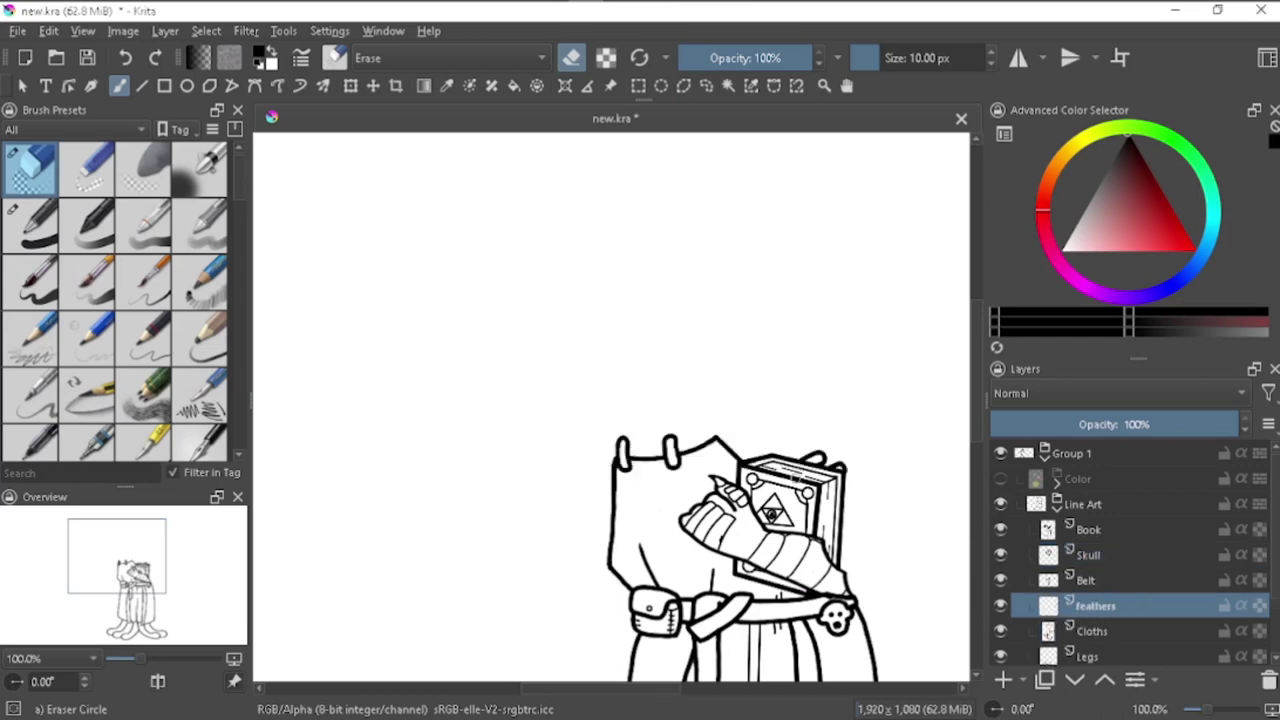
key("plus")
key("plus")
key("/")
Step: Start the wing outline left of the shoulder and add a thin curl inside it
left_click_drag(662, 334, 536, 352)
key("minus")
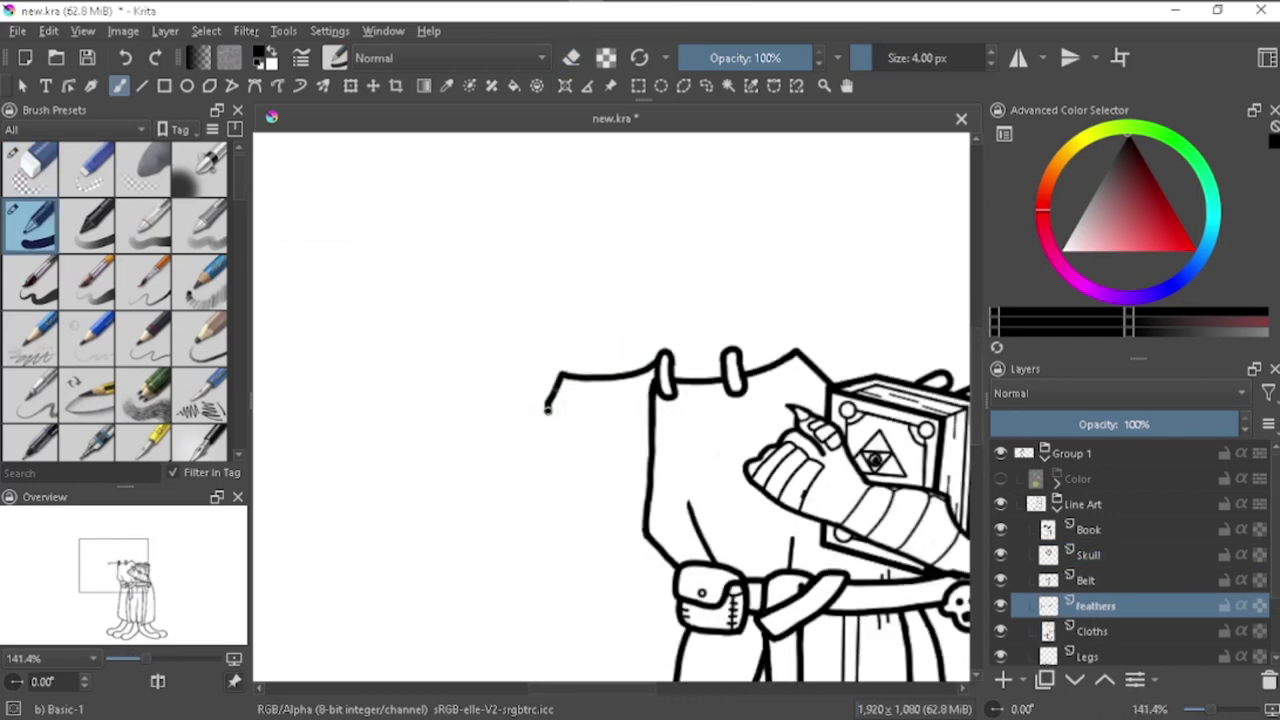
key("plus")
key("plus")
key("plus")
key("bracketleft")
left_click_drag(632, 582, 660, 551)
left_click_drag(685, 505, 718, 420)
key("ctrl+z")
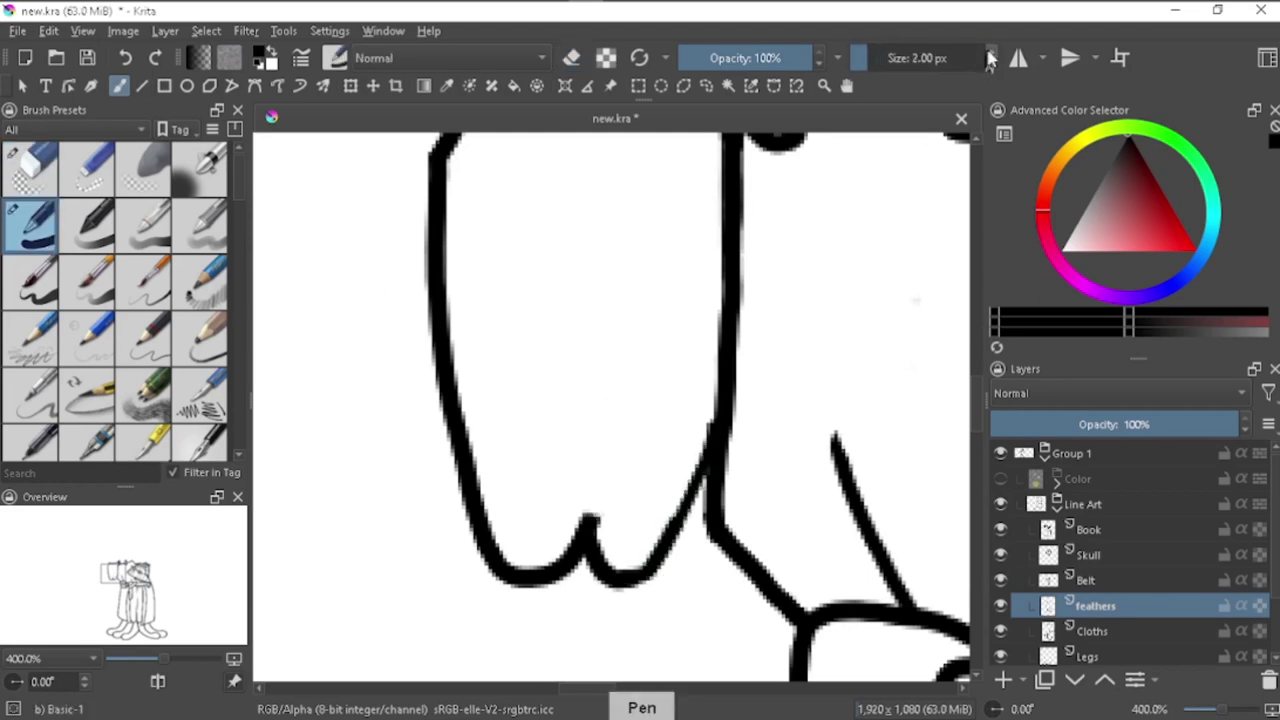
Step: Draw curved inner feather lines inside the wing, checking it zoomed out
left_click_drag(610, 435, 612, 407)
key("minus")
key("minus")
key("minus")
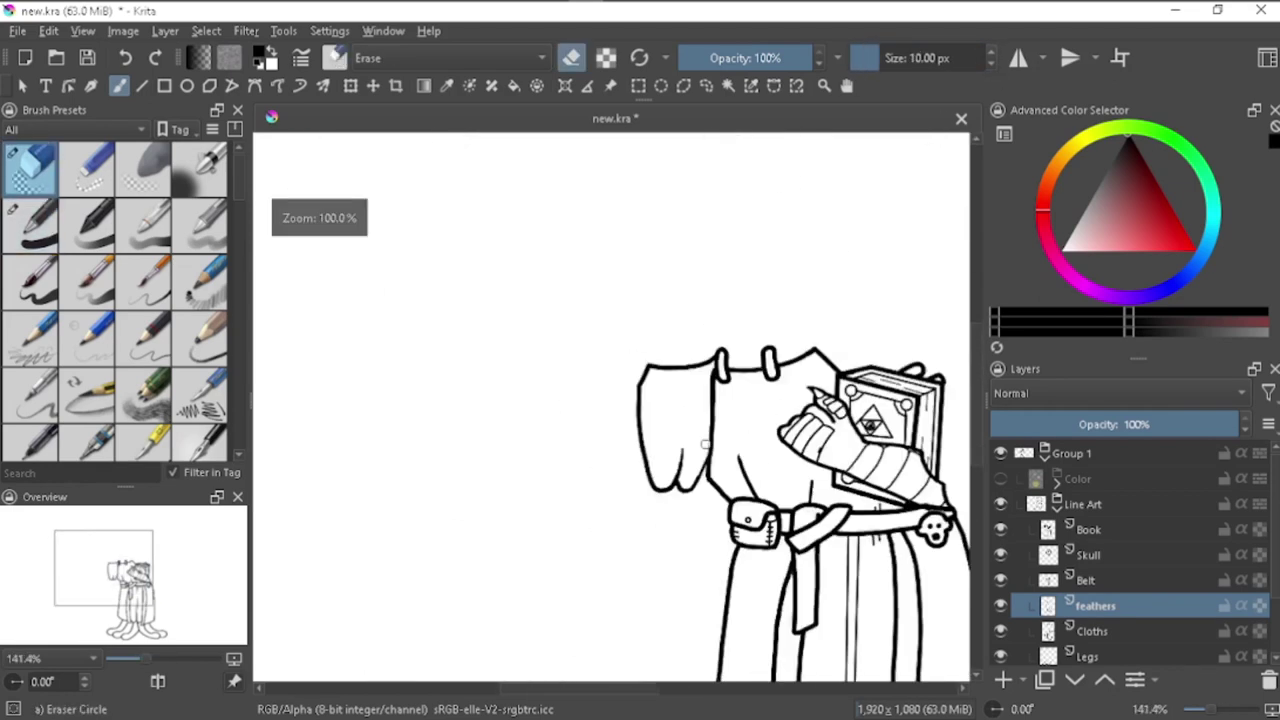
key("plus")
key("plus")
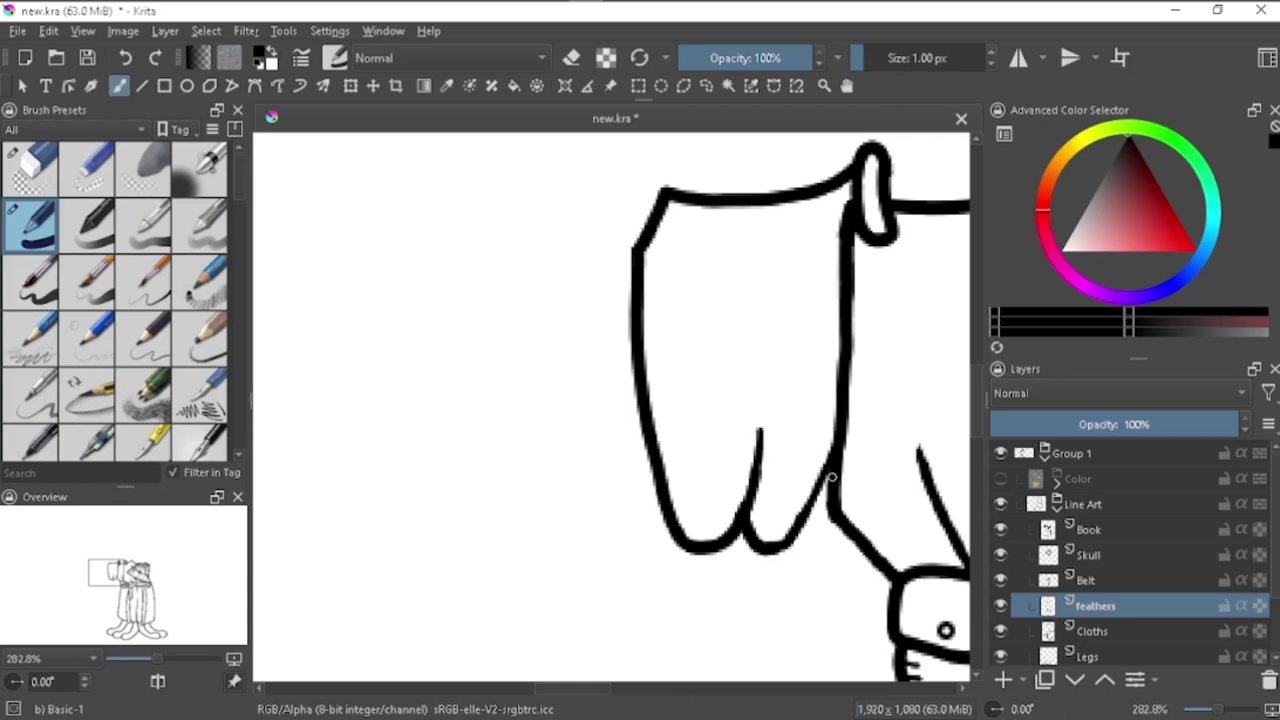
left_click_drag(642, 376, 745, 302)
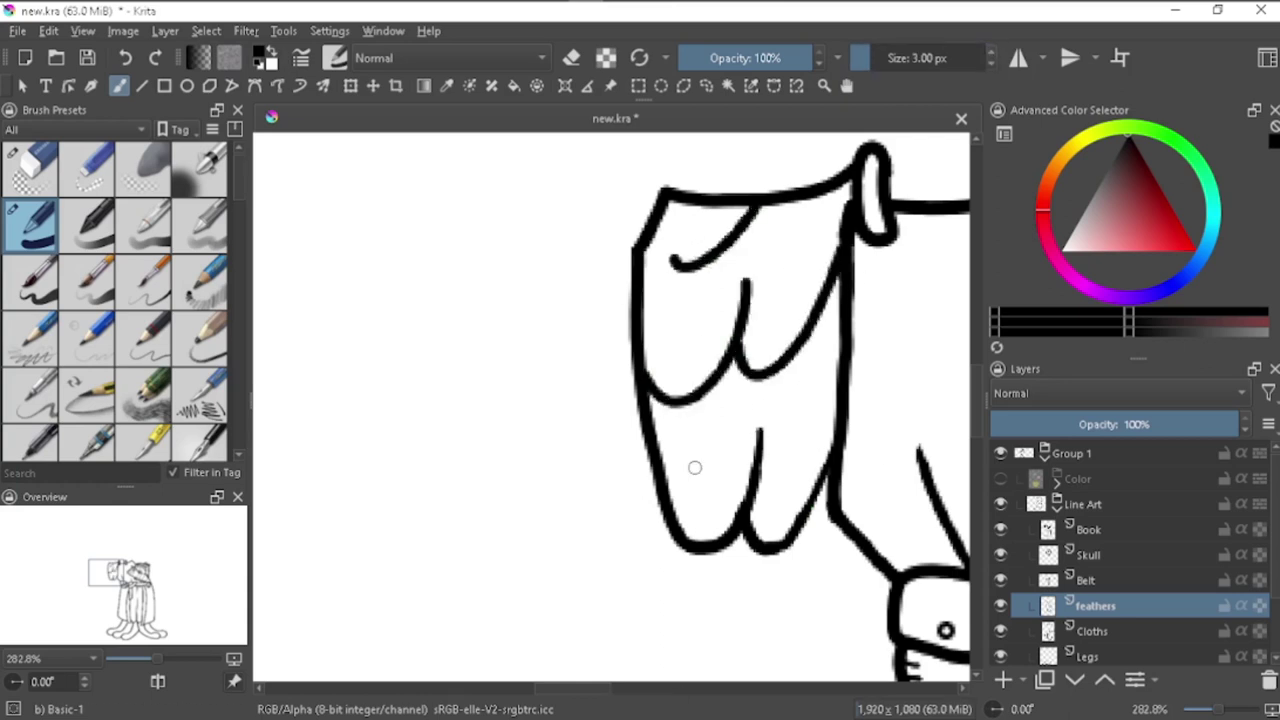
key("1")
key("minus")
key("plus")
key("plus")
key("plus")
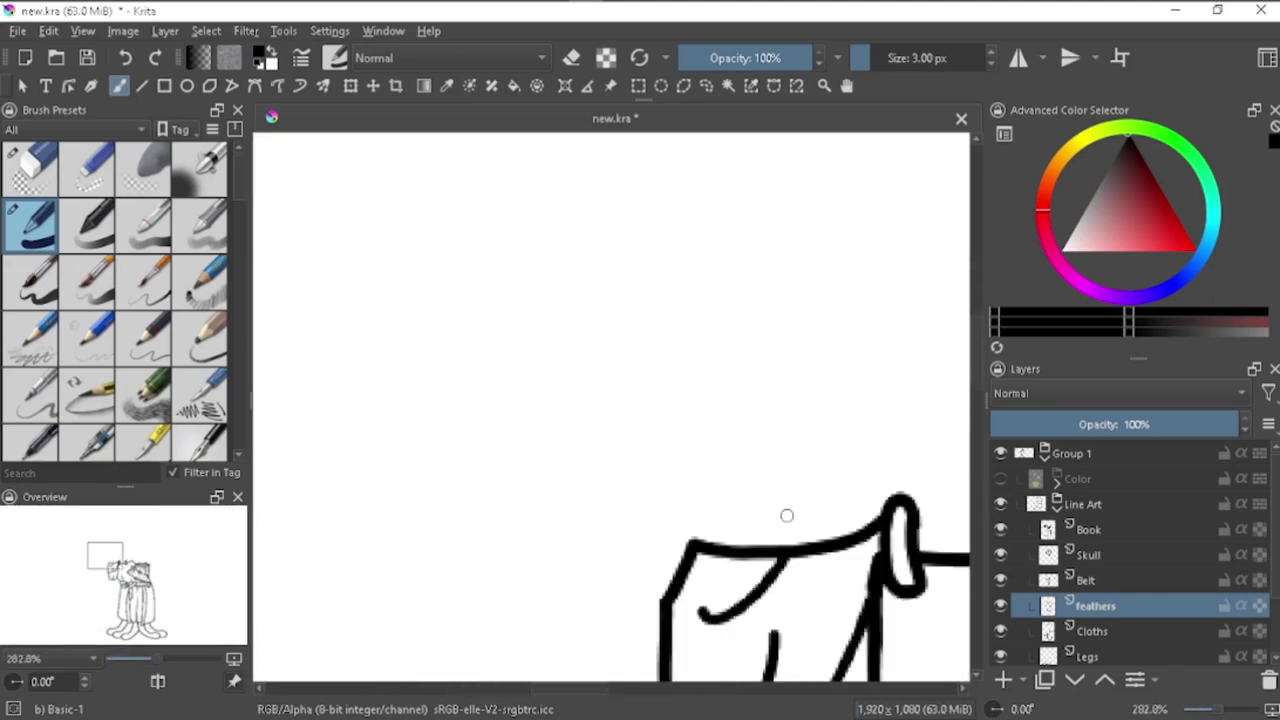
key("bracketright")
left_click(1113, 630)
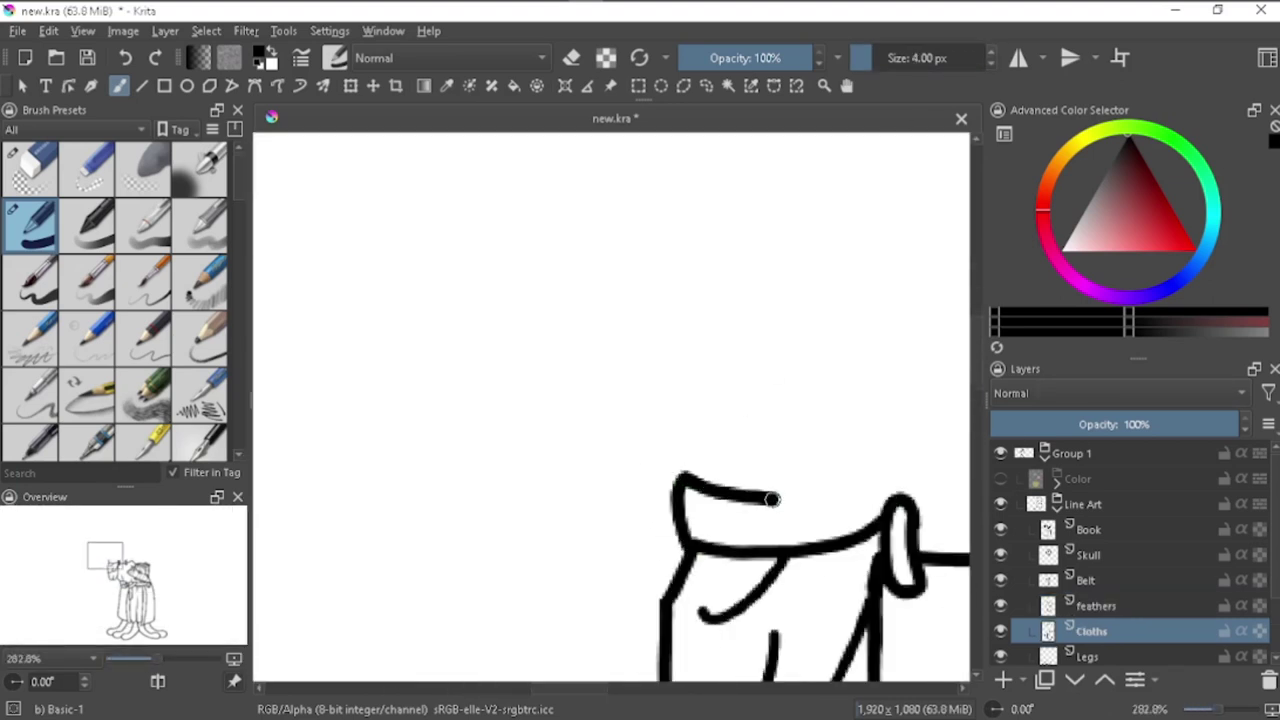
Step: Start the hood outline above the collar with a thinner brush
left_click_drag(772, 499, 905, 498)
key("bracketleft")
scroll(866, 486, "up", 2)
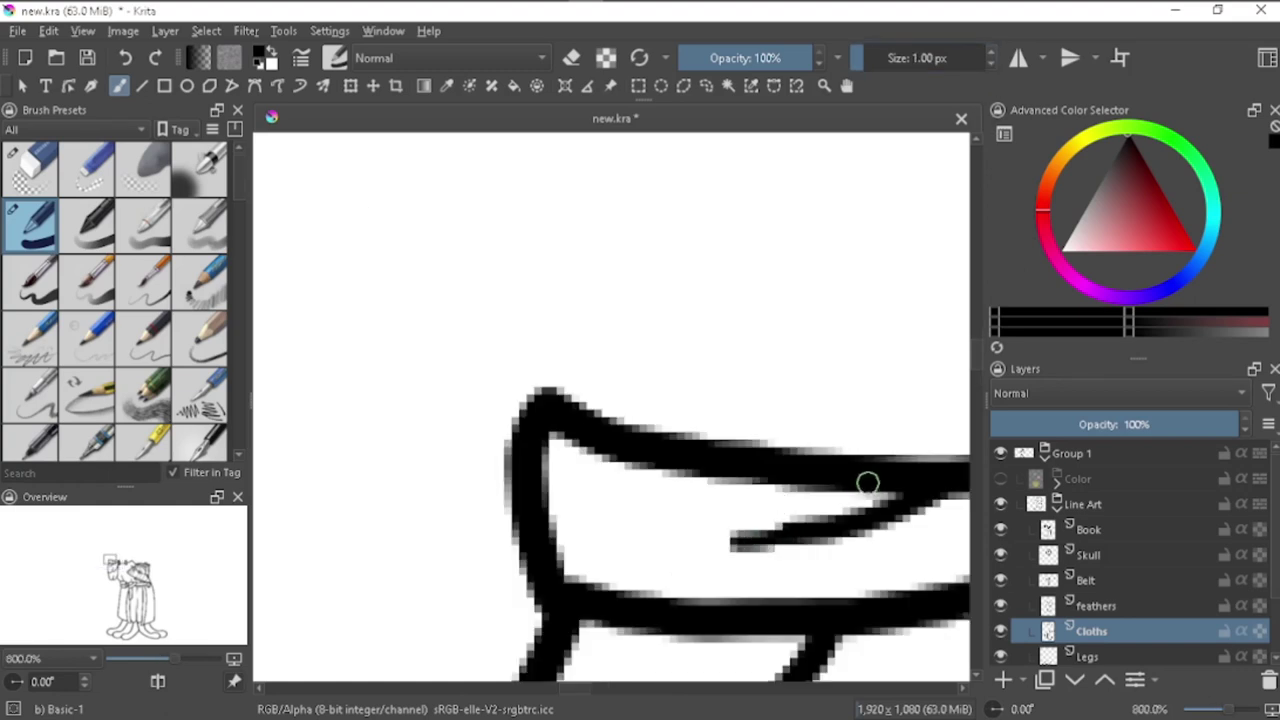
scroll(866, 486, "down", 4)
scroll(529, 509, "up", 2)
scroll(633, 490, "down", 2)
scroll(634, 490, "down", 2)
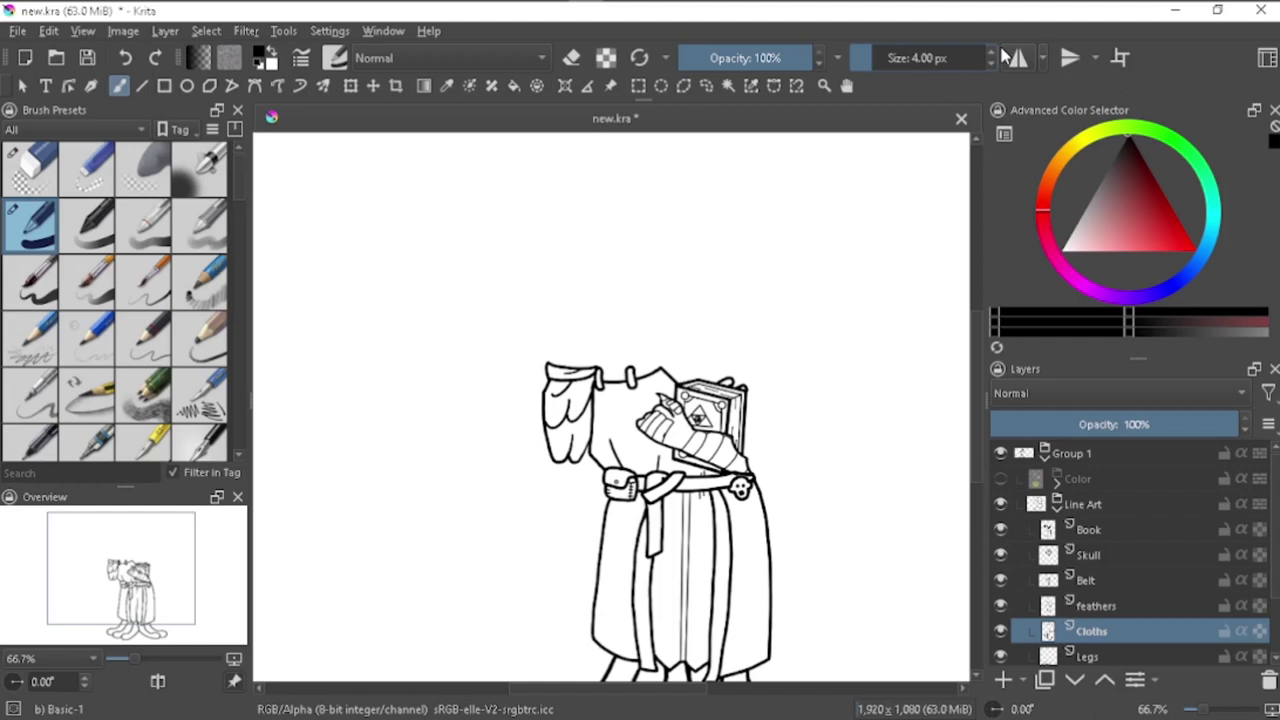
scroll(580, 277, "up", 1, "ctrl")
scroll(580, 277, "up", 1, "ctrl")
scroll(634, 457, "up", 1, "ctrl")
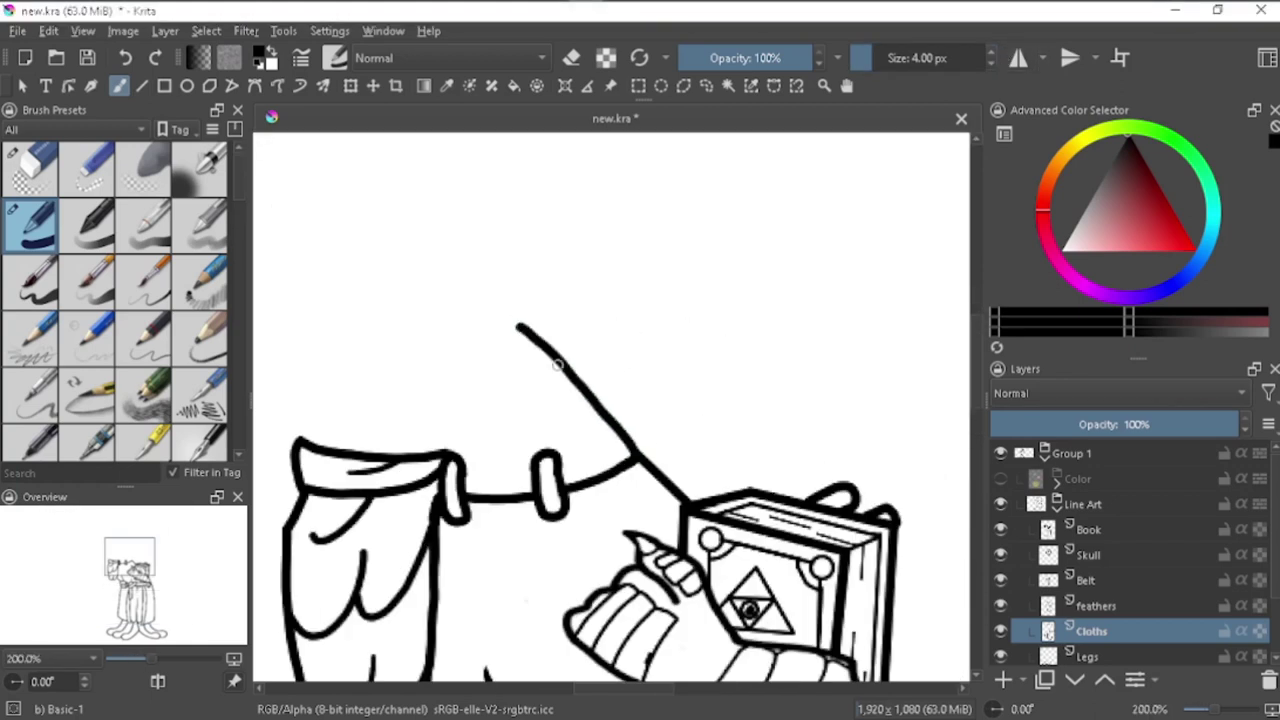
Step: Touch up spots on the hood line, then reset rotation and zoom out
left_click(537, 338)
left_click(430, 277)
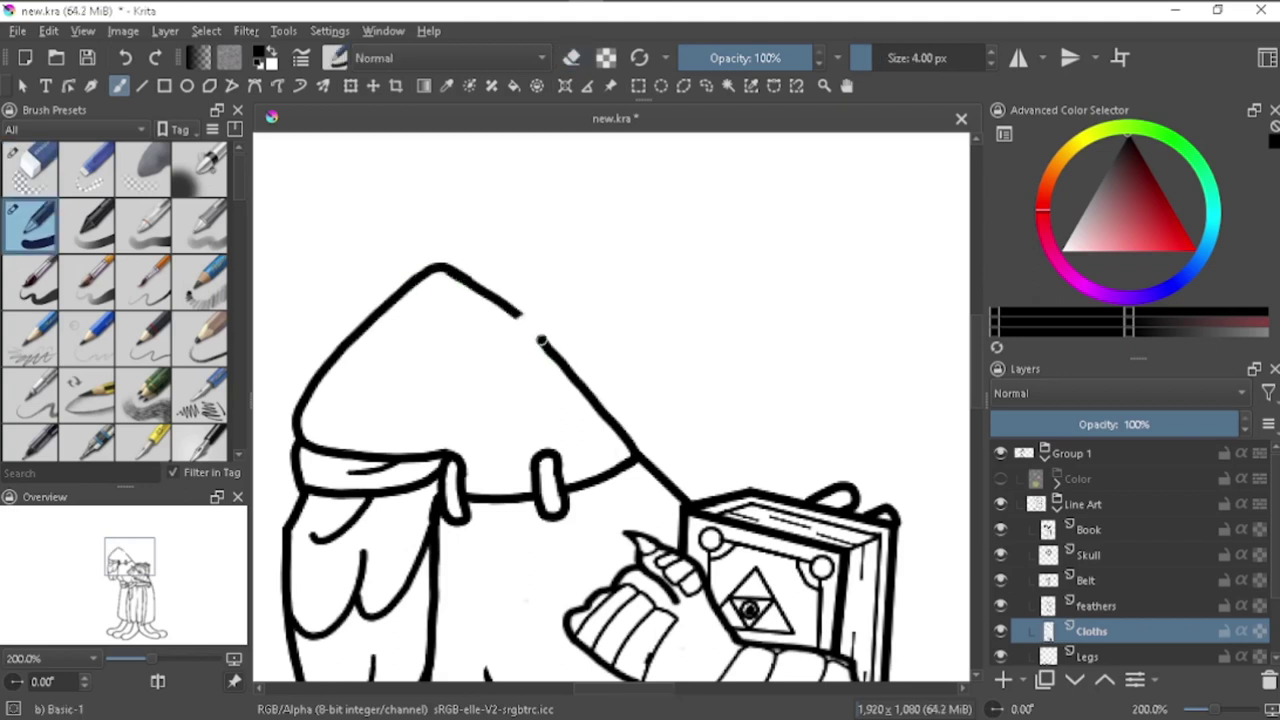
key("e")
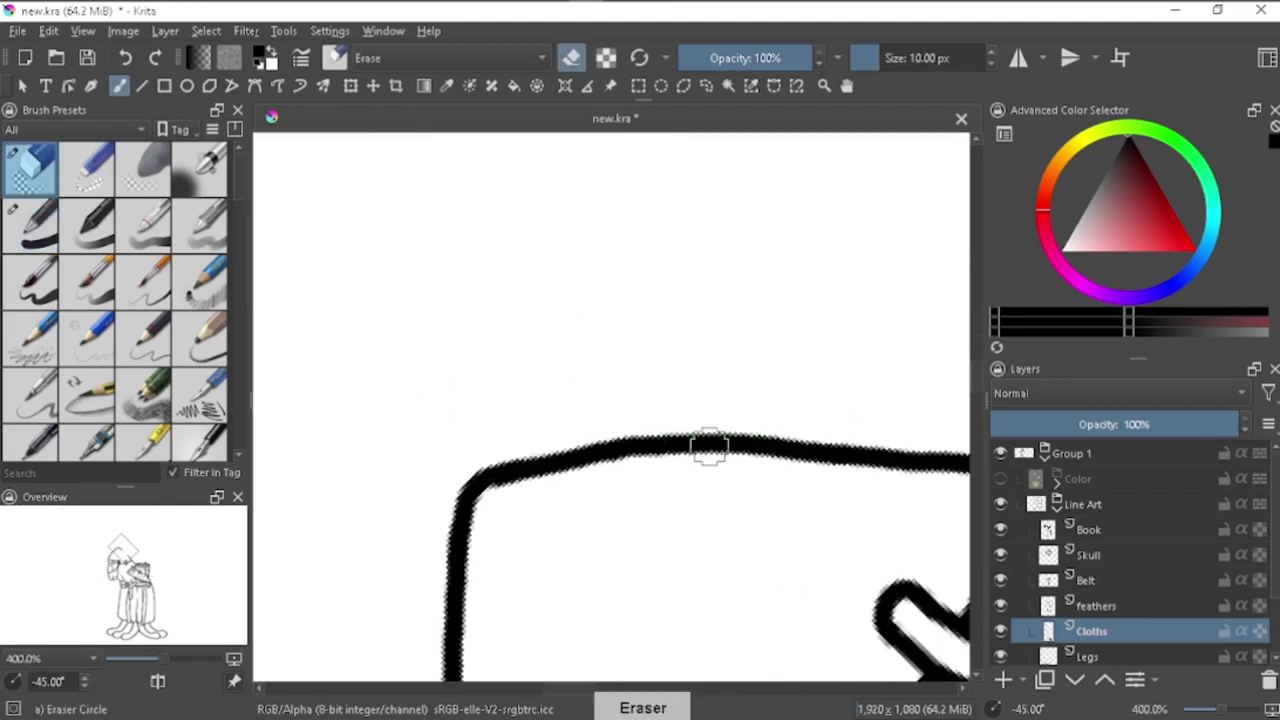
left_click_drag(709, 446, 870, 452)
key("e")
key("ctrl+z")
key("e")
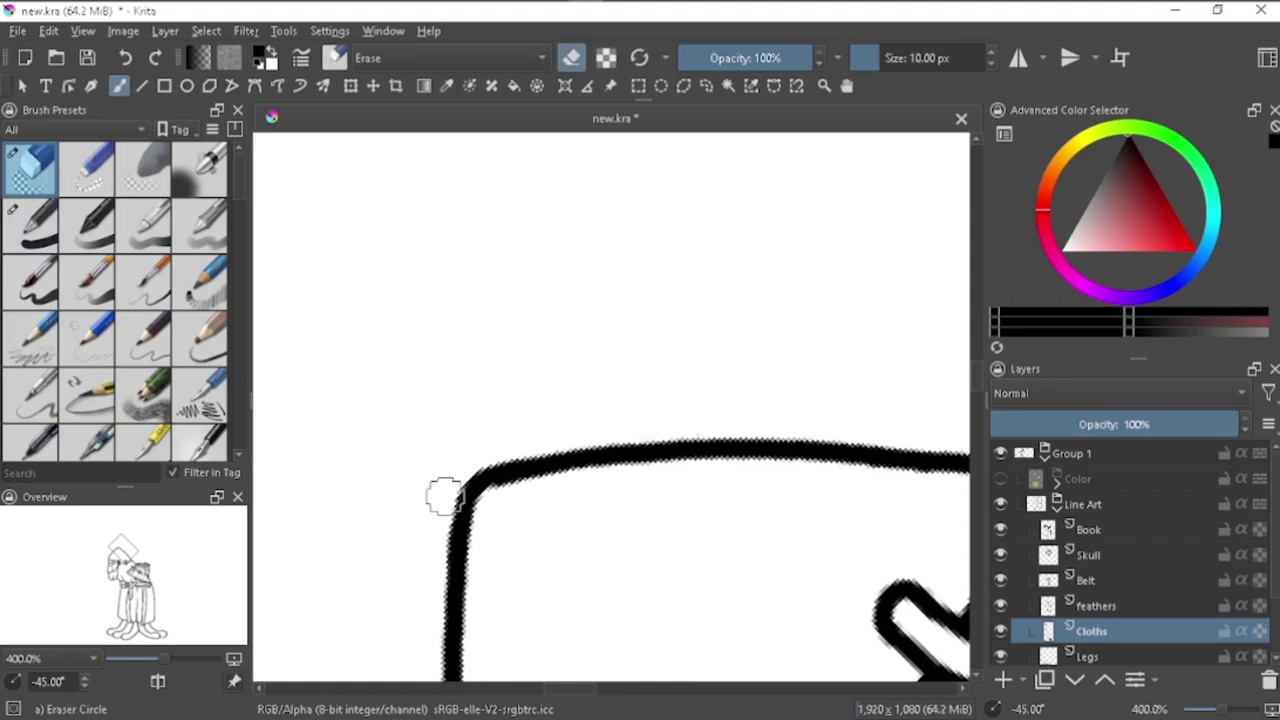
key("5")
key("2")
scroll(657, 452, "up", 10)
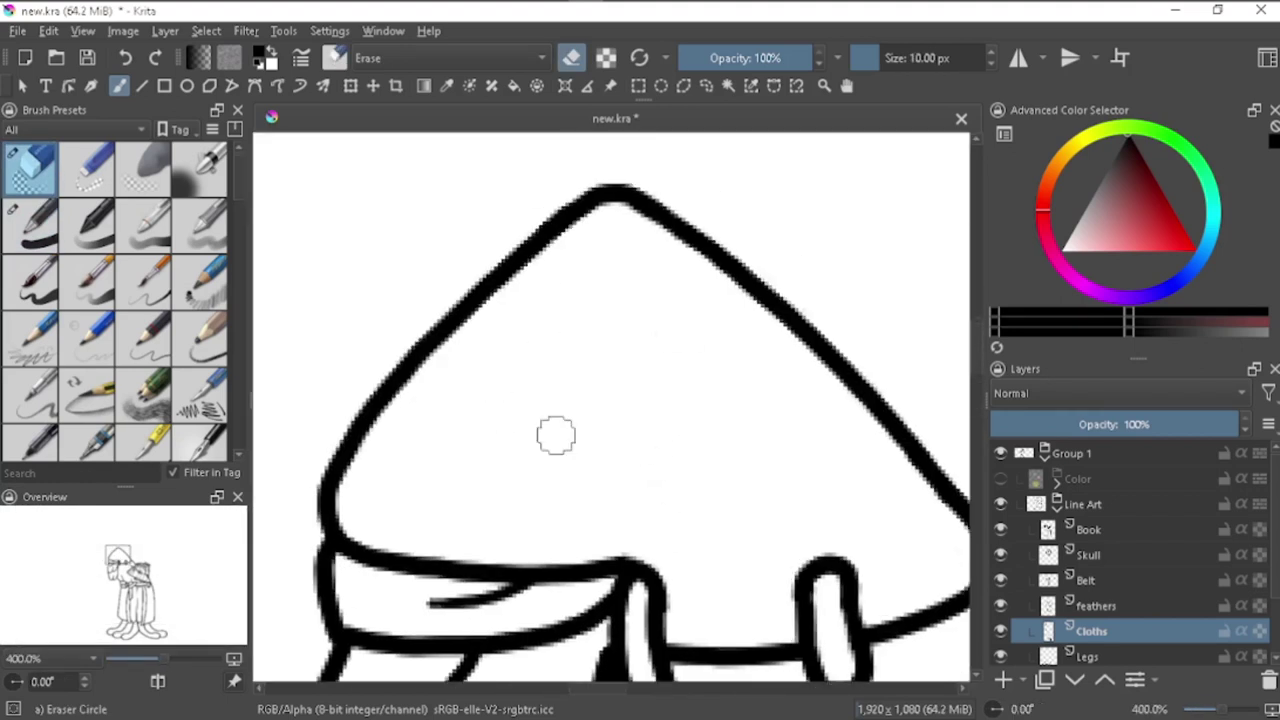
Step: Draw a curved fold across the hood, erase stray bits, and add a left curve
key("slash")
left_click_drag(527, 465, 810, 345)
key("slash")
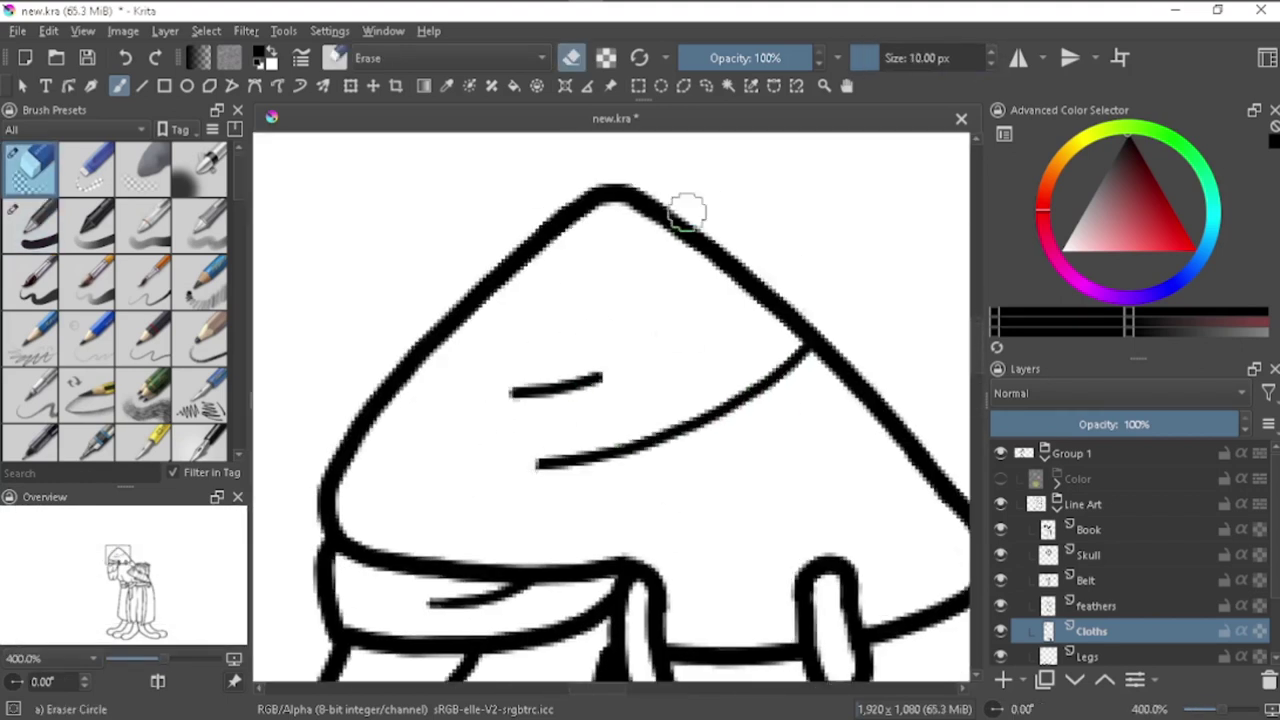
scroll(534, 406, "down", 5)
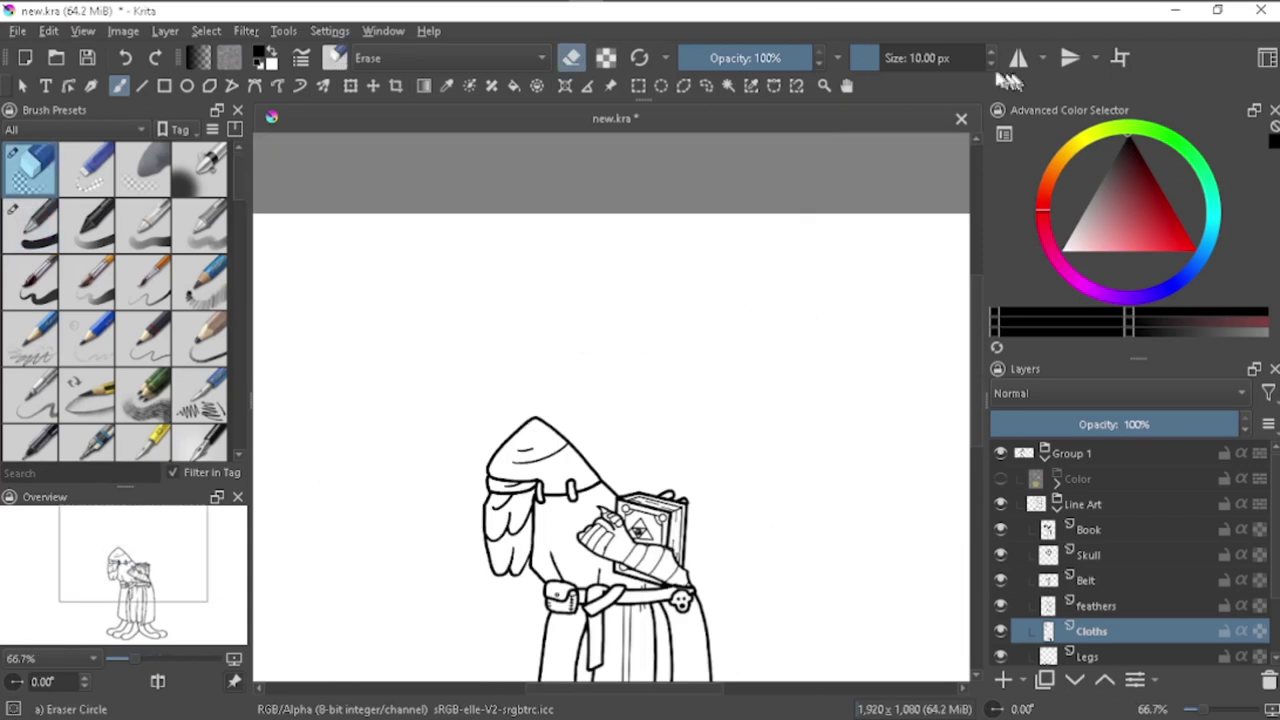
scroll(604, 431, "up", 8)
mouse_move(434, 486)
left_mouse_down()
mouse_move(700, 480)
mouse_move(800, 460)
left_mouse_up()
key("slash")
left_click_drag(385, 370, 440, 552)
scroll(723, 409, "down", 2)
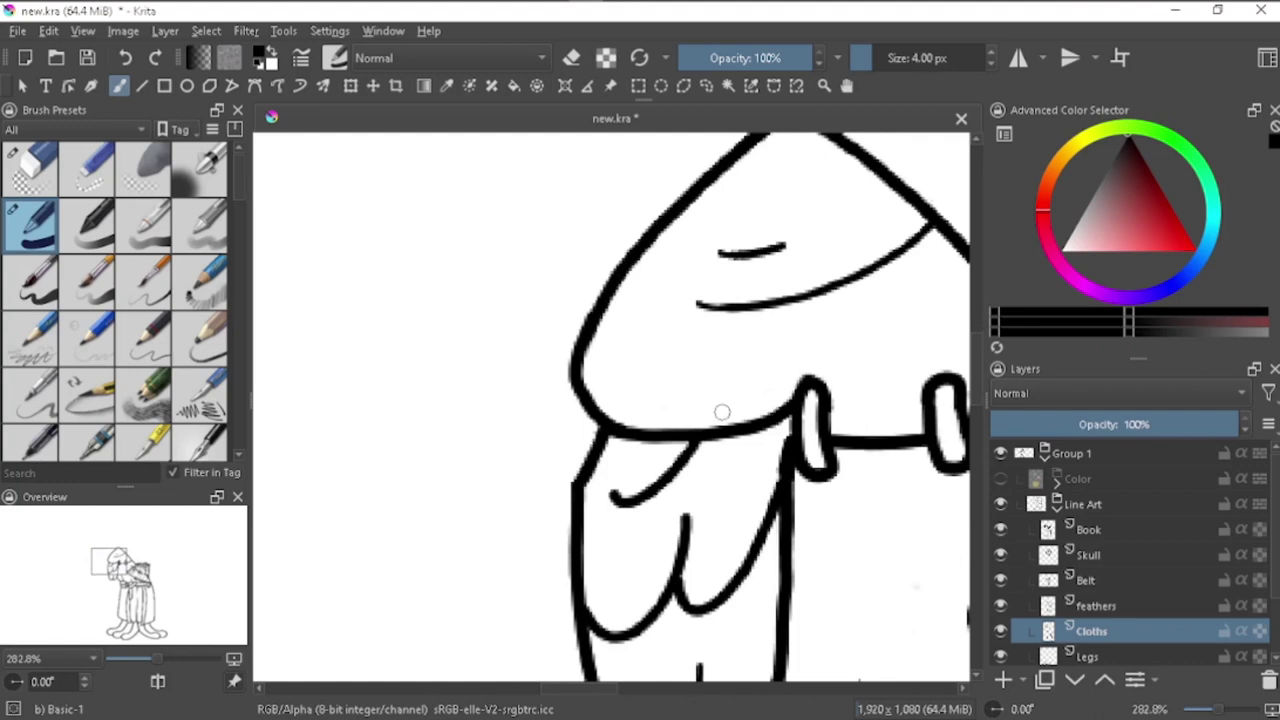
Step: Transform the Feathers layer, then return to the thin inking brush
key("slash")
key("Page_Up")
key("ctrl+t")
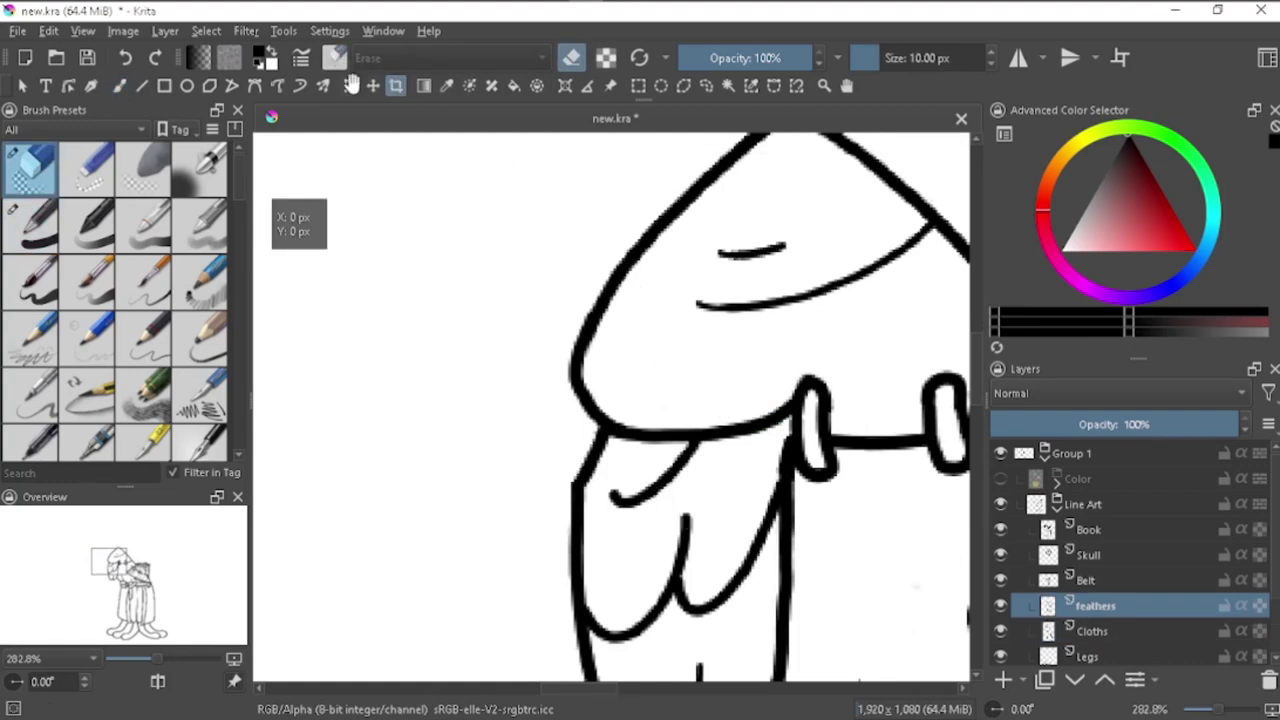
scroll(658, 380, "down", 3)
left_click(119, 86)
scroll(590, 436, "up", 5)
key("slash")
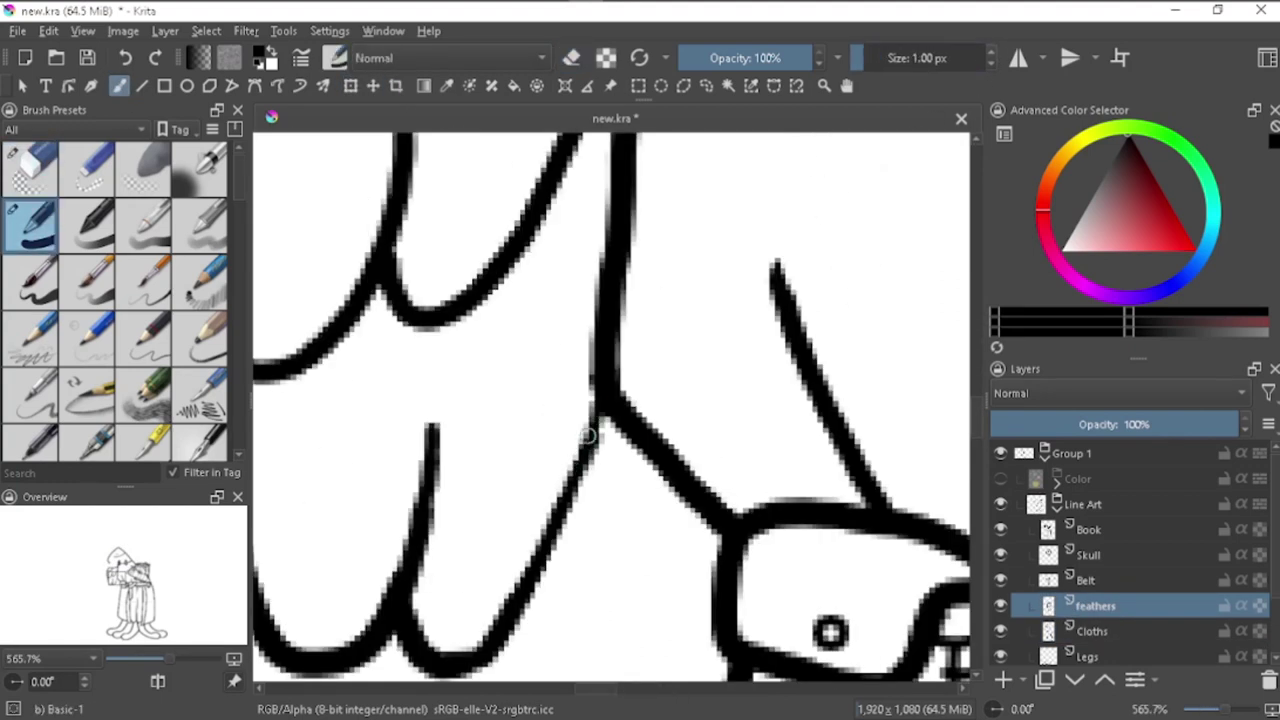
scroll(594, 431, "down", 1)
Step: Back on the Cloths layer, draw a thicker line left of the hood loop
key("e")
key("Page_Down")
key("e")
left_click_drag(818, 412, 703, 420)
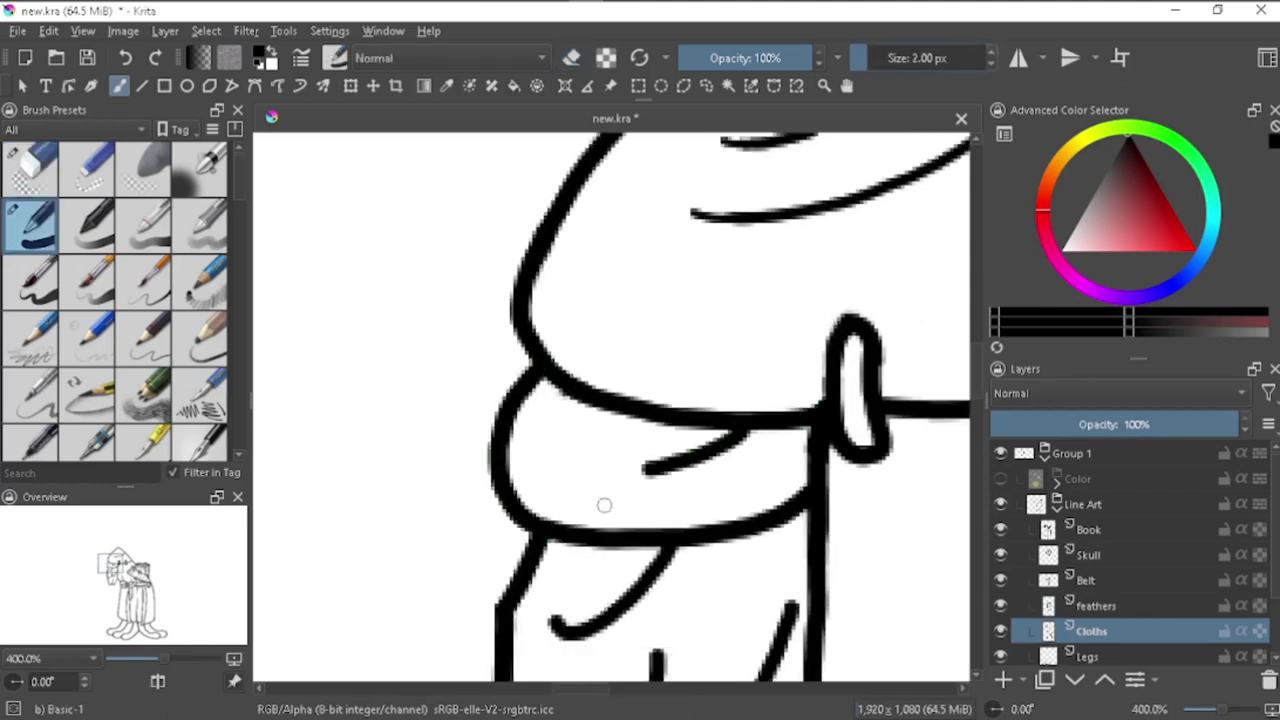
key("e")
Step: Pan and zoom to review the hood's tip at the top of the canvas
scroll(714, 423, "down", 4)
scroll(700, 360, "down", 1)
left_click_drag(700, 360, 697, 420)
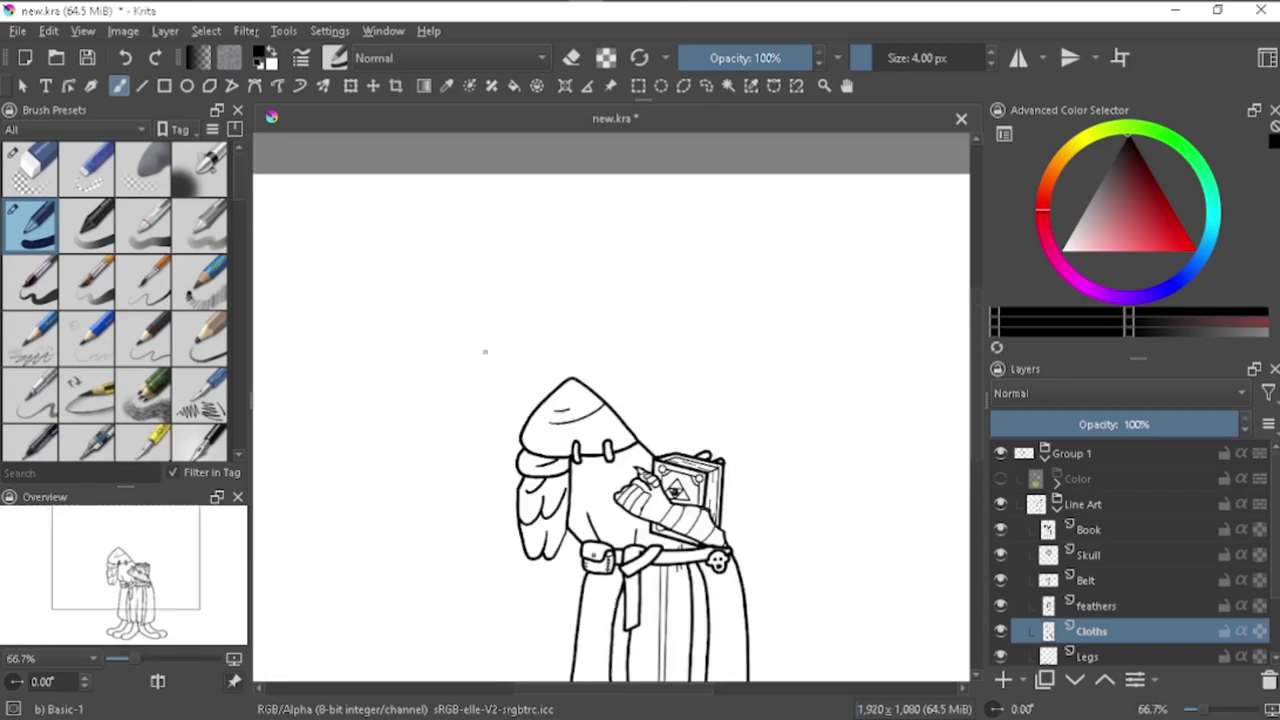
key("minus")
scroll(565, 245, "up", 5)
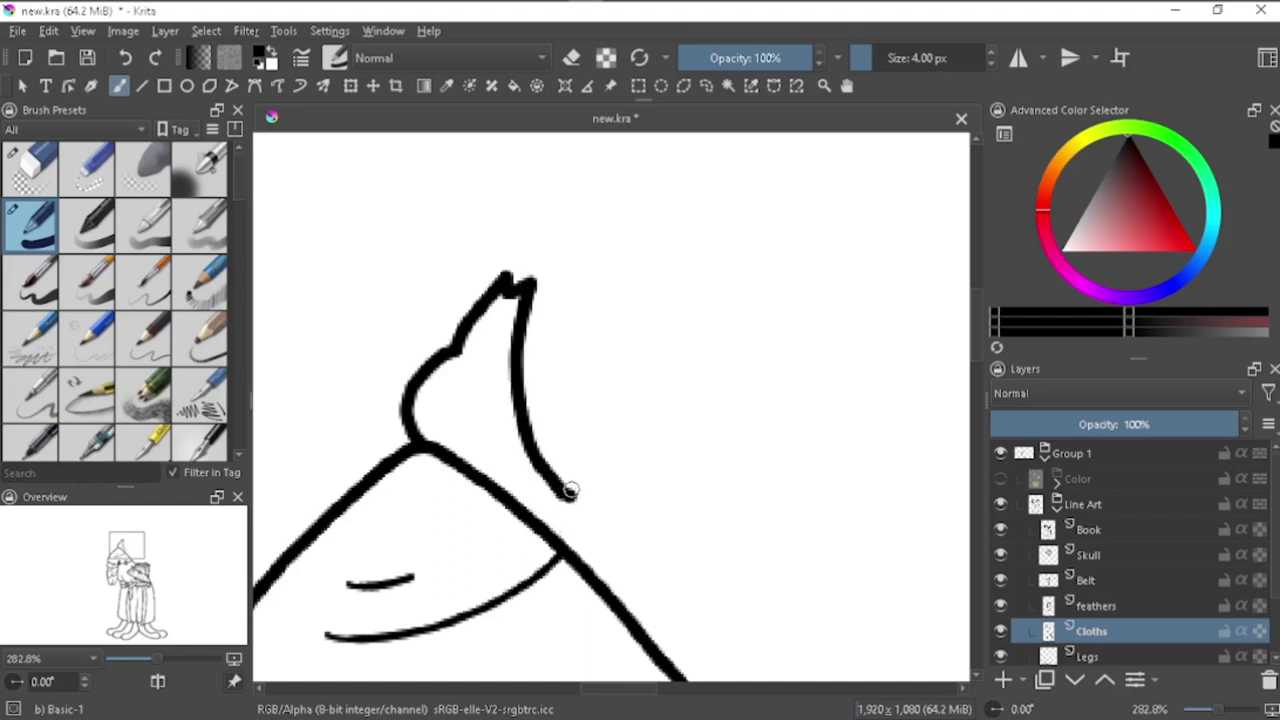
scroll(595, 484, "down", 4)
scroll(699, 307, "down", 1)
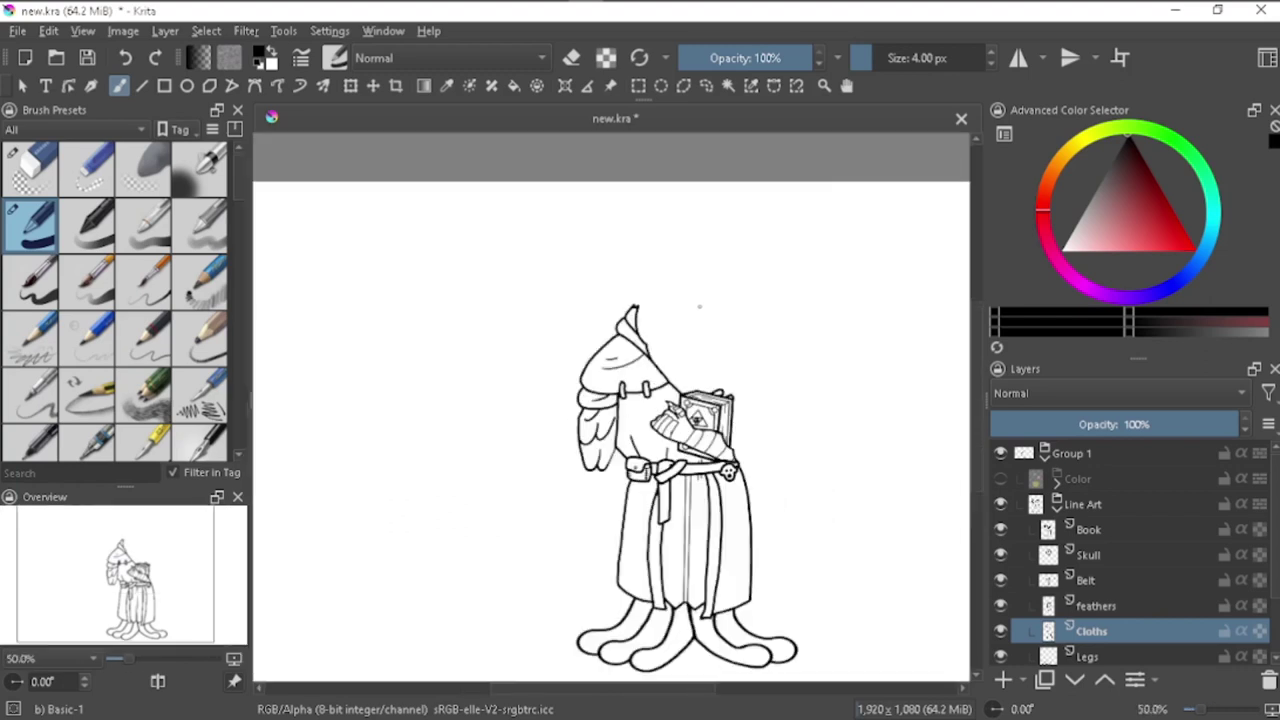
Step: Hide the Color layer, switch to the Hands layer, and thin the brush
left_click(1000, 479)
scroll(699, 423, "up", 2)
key("Page_Up")
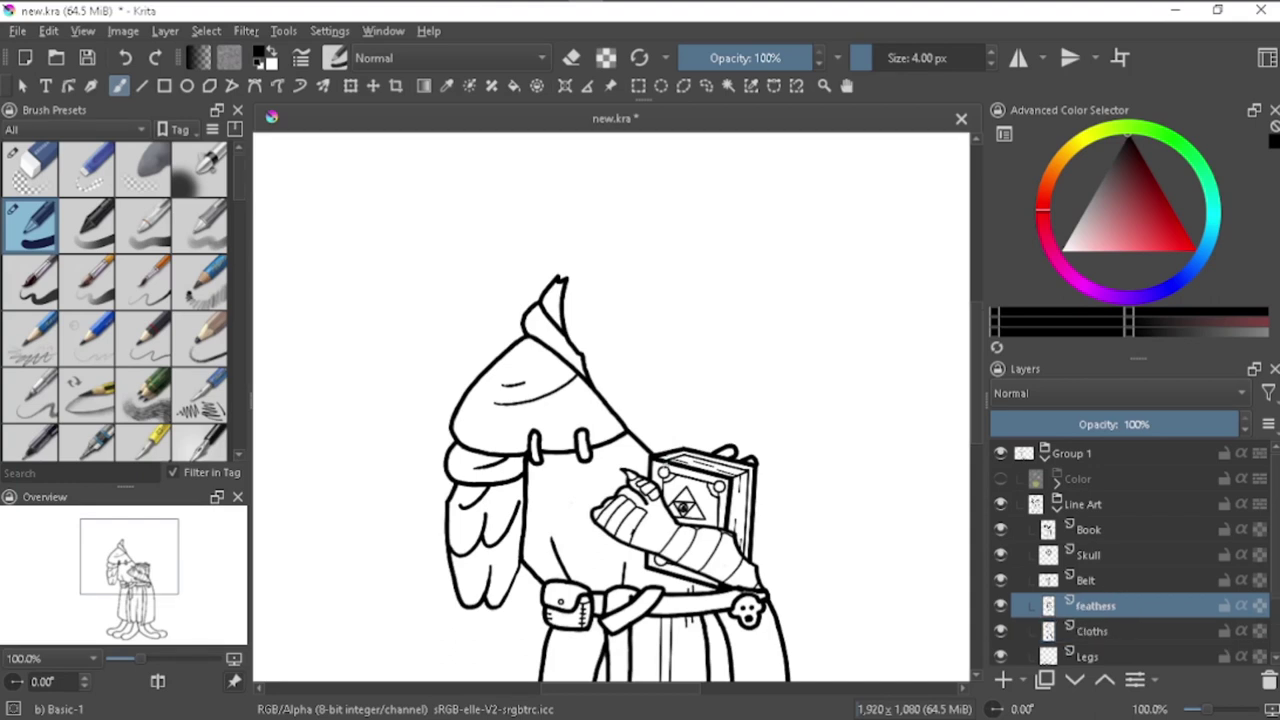
scroll(728, 520, "up", 3)
left_click(984, 64)
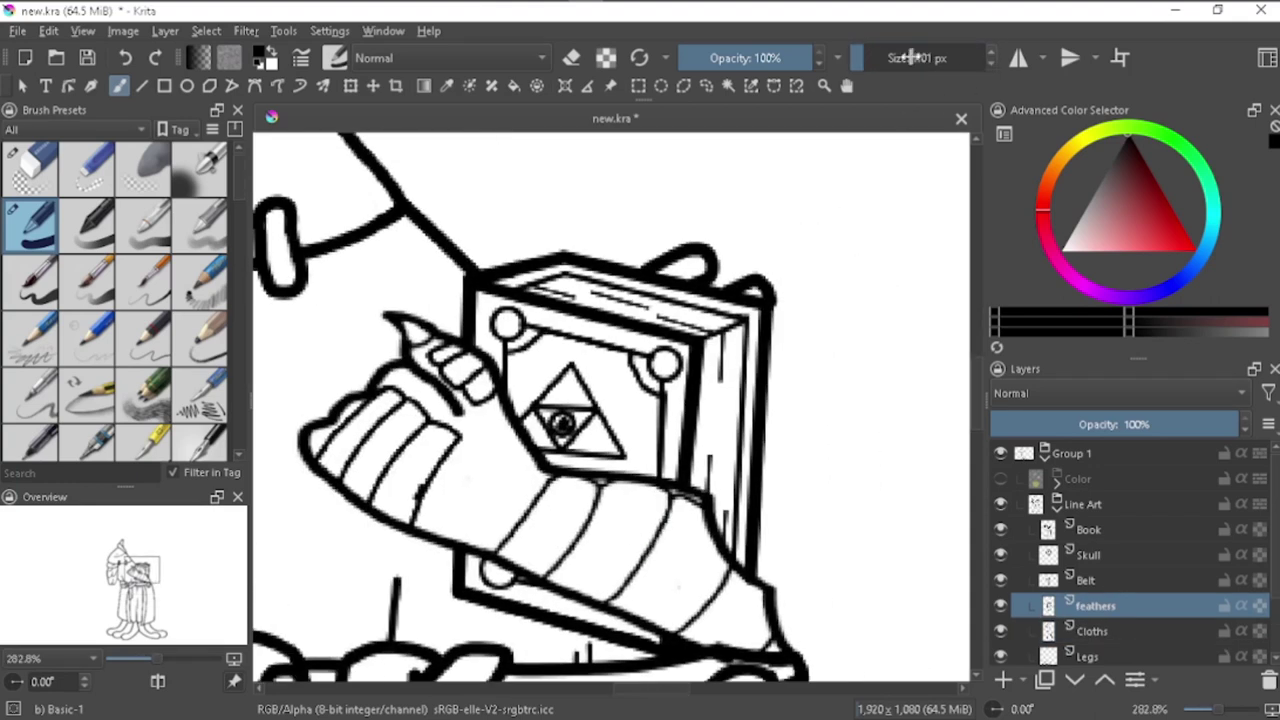
key("Page_Down")
key("Page_Down")
key("Page_Down")
key("e")
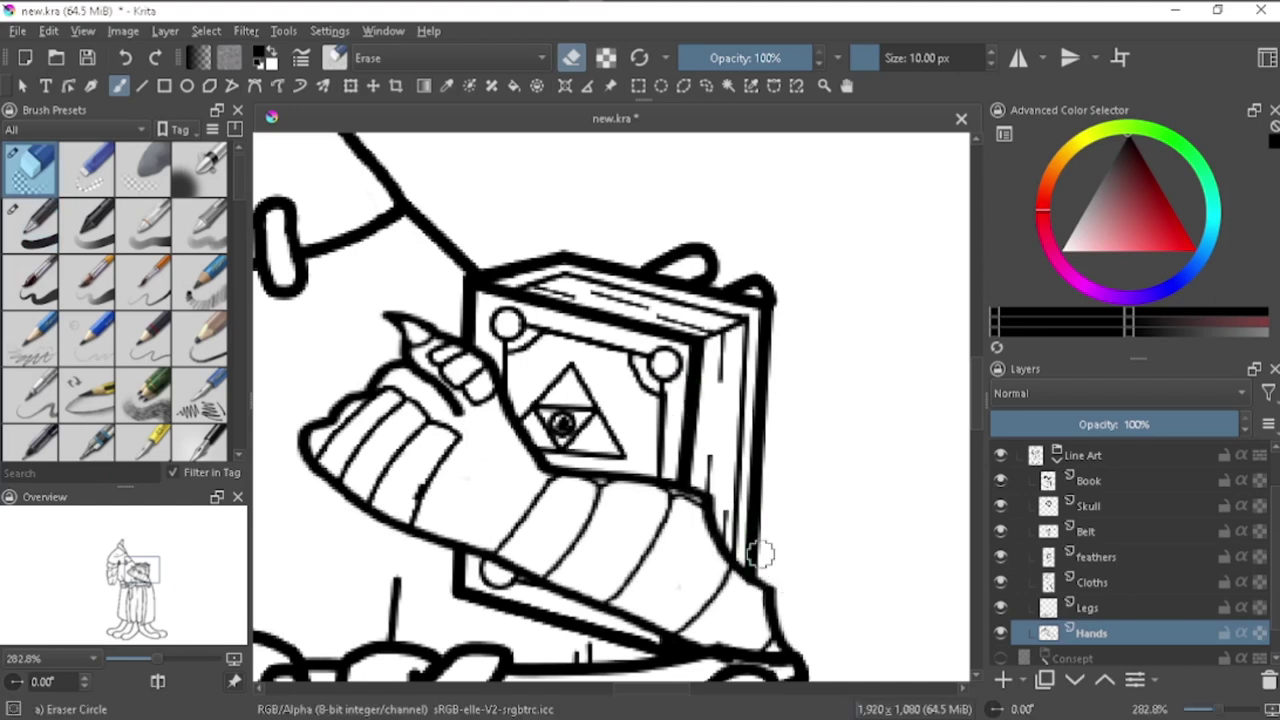
key("e")
scroll(650, 490, "up", 1)
key("bracketleft")
Step: Try a line along the book's lower edge, then undo it
left_click_drag(700, 492, 787, 518)
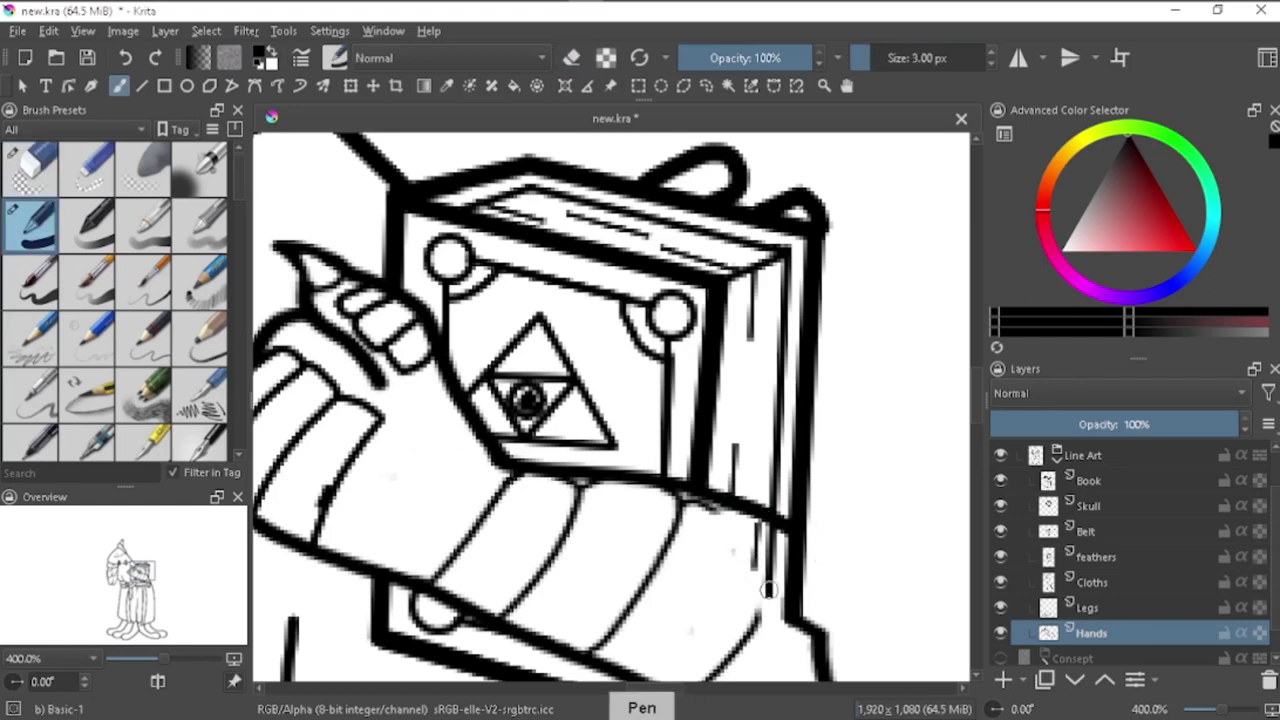
key("bracketleft")
key("bracketleft")
scroll(740, 600, "up", 1)
left_click(1088, 480)
key("ctrl+z")
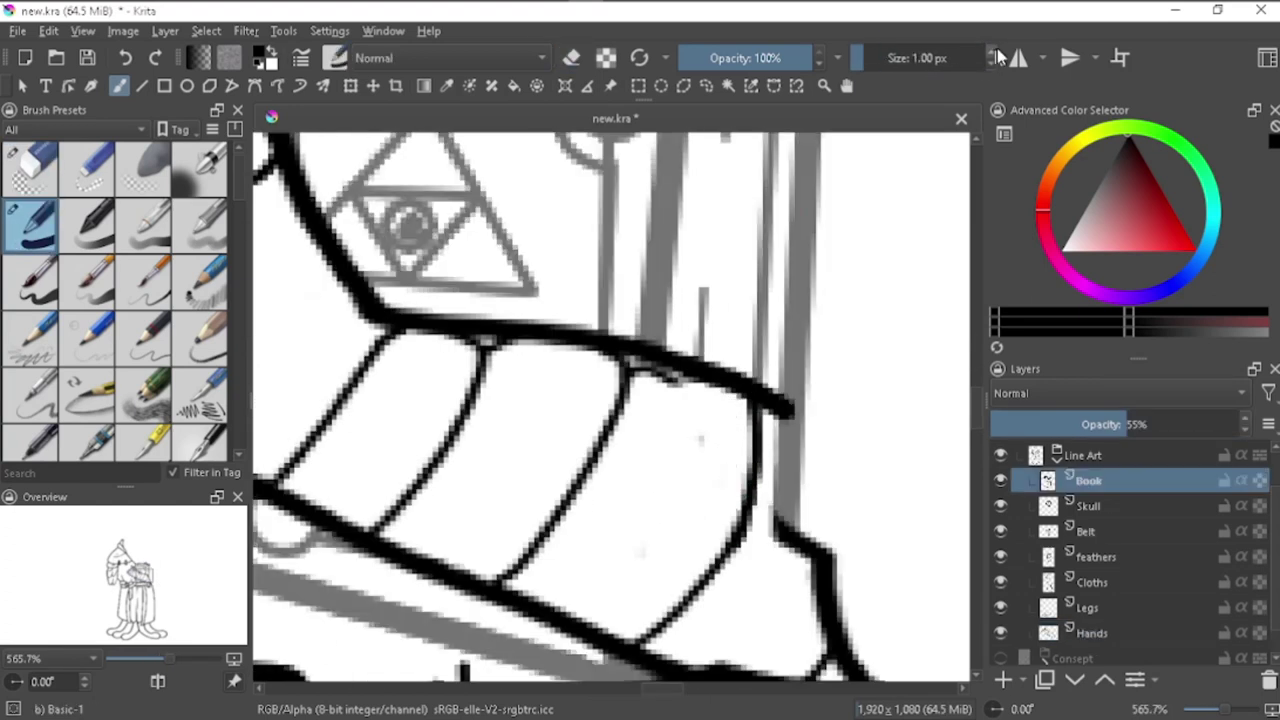
key("e")
key("slash")
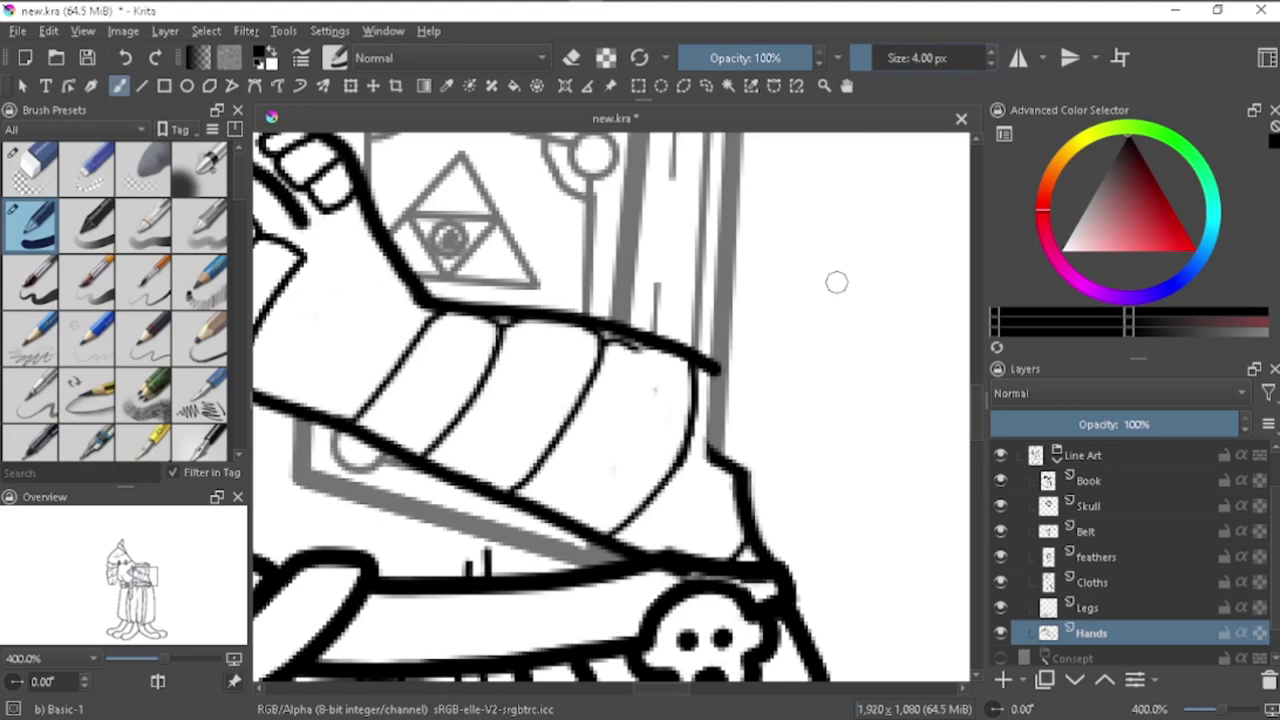
Step: Ink the sleeve's right edge to the belt, trim the overshoot, and redraw its corner
left_click_drag(713, 368, 788, 562)
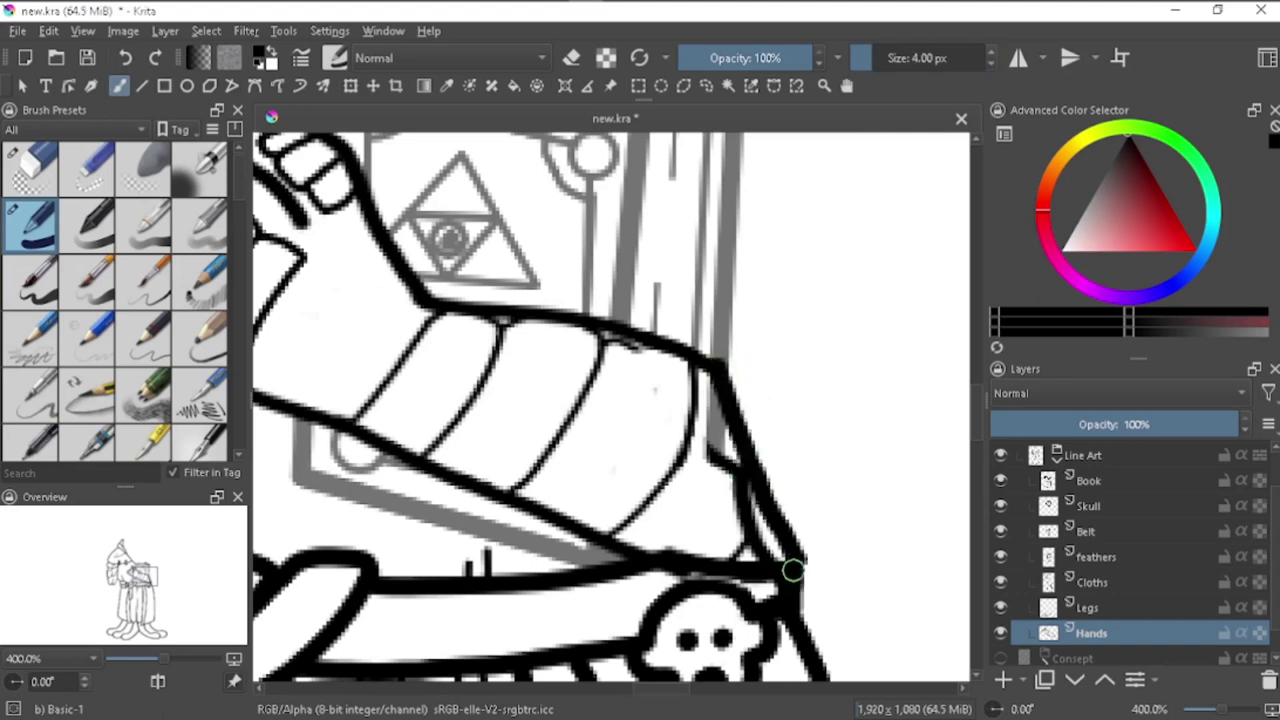
key("slash")
left_click_drag(731, 484, 771, 457)
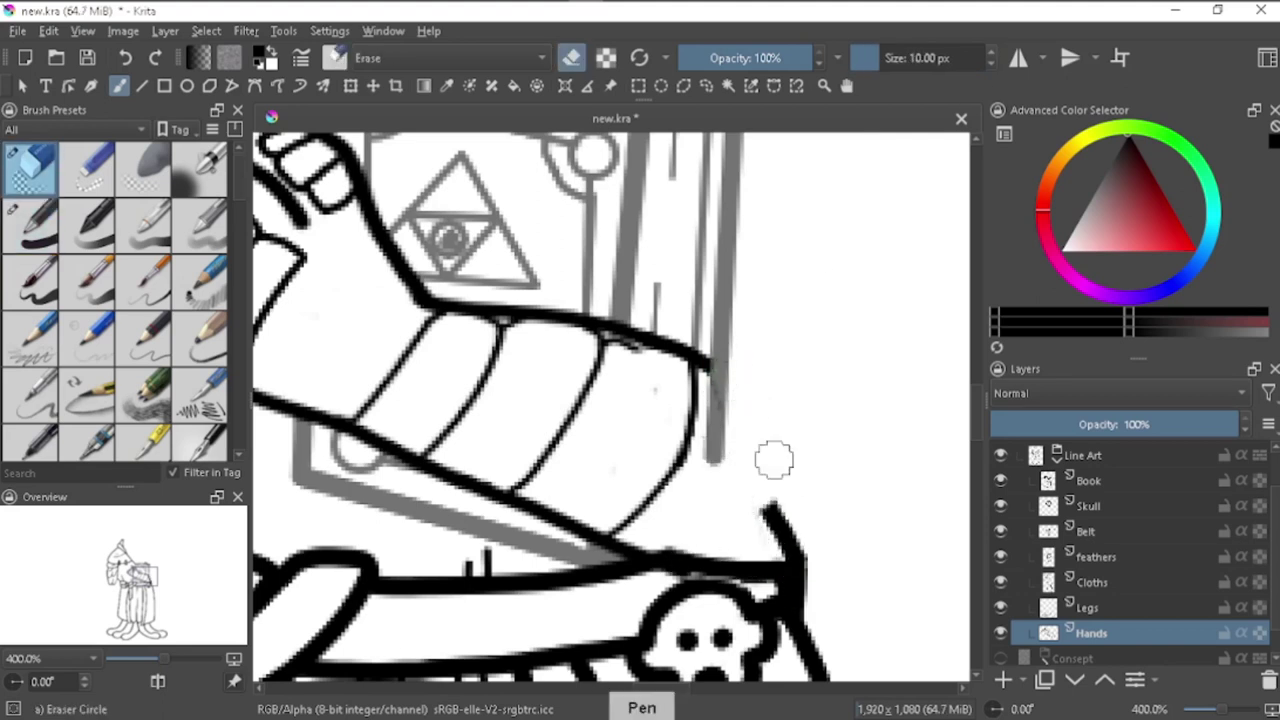
key("ctrl+z")
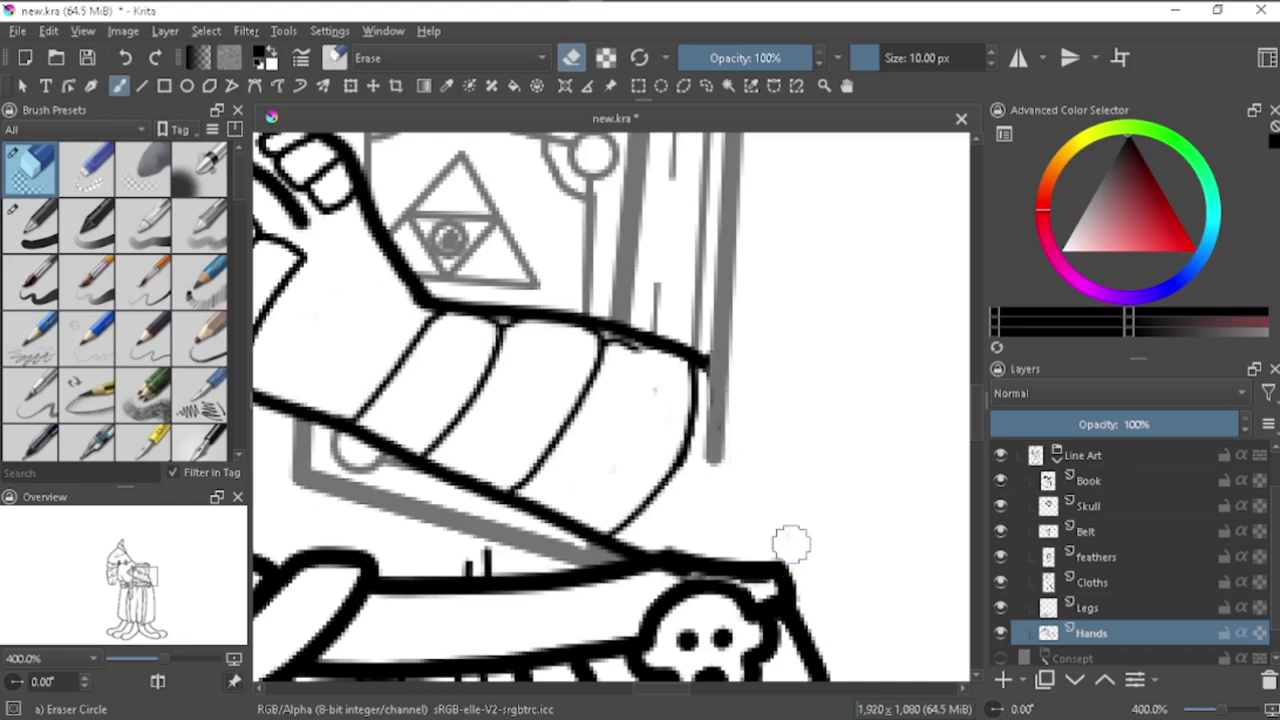
key("slash")
left_click_drag(782, 566, 756, 522)
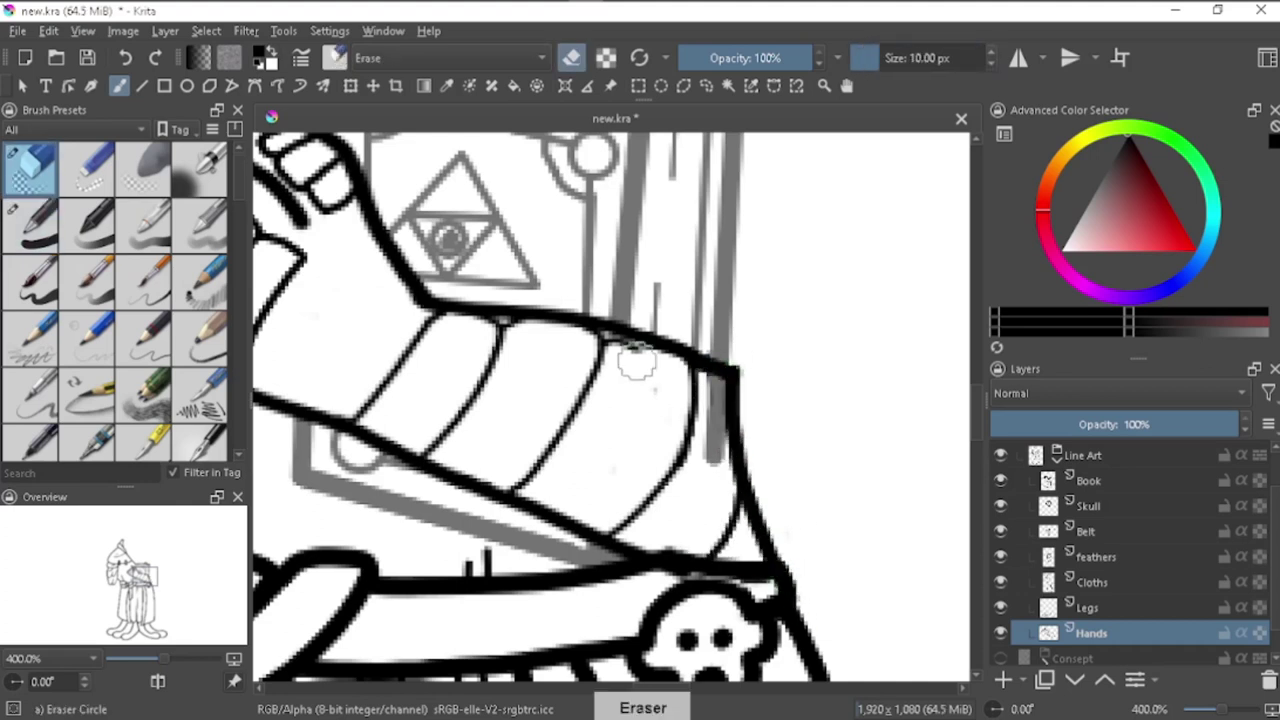
Step: Erase overlapping strokes on the Skull and Belt layers where sleeve meets belt
scroll(650, 351, "up", 3)
left_click(1088, 505)
scroll(786, 386, "down", 1)
key("slash")
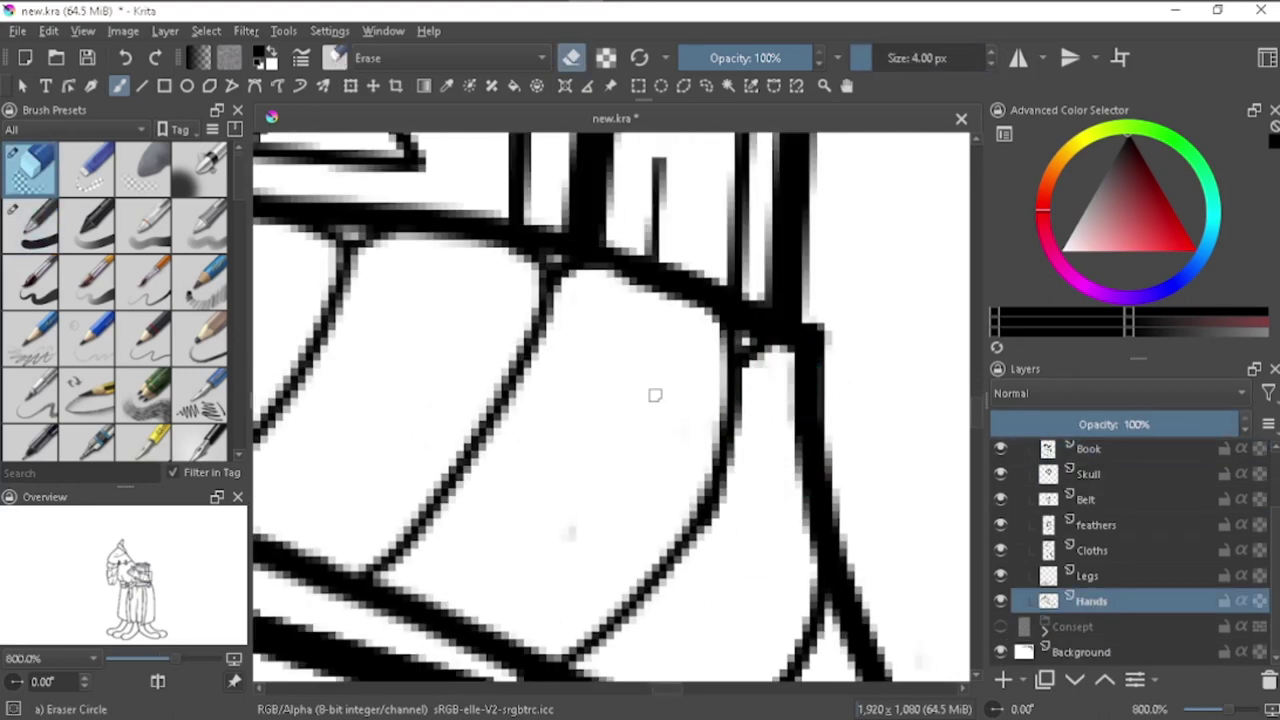
scroll(867, 233, "down", 3)
scroll(811, 351, "down", 3)
scroll(569, 386, "up", 7)
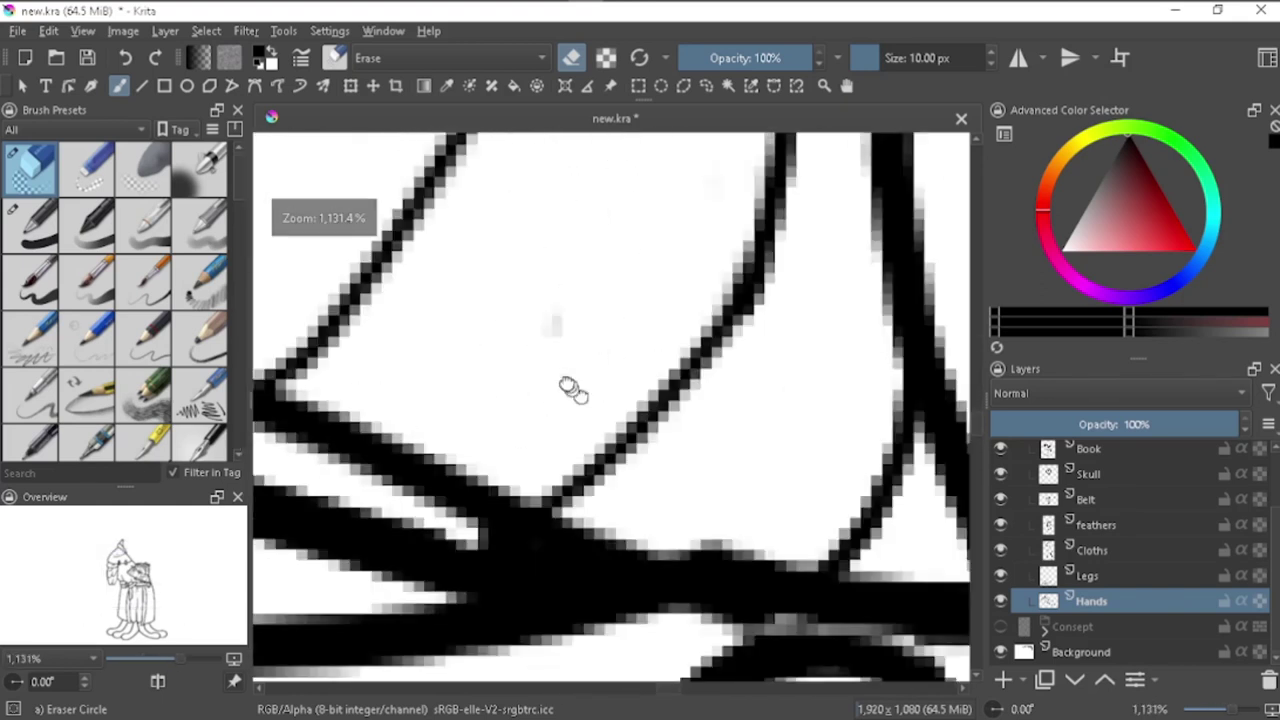
scroll(575, 378, "down", 2)
left_click(1085, 503)
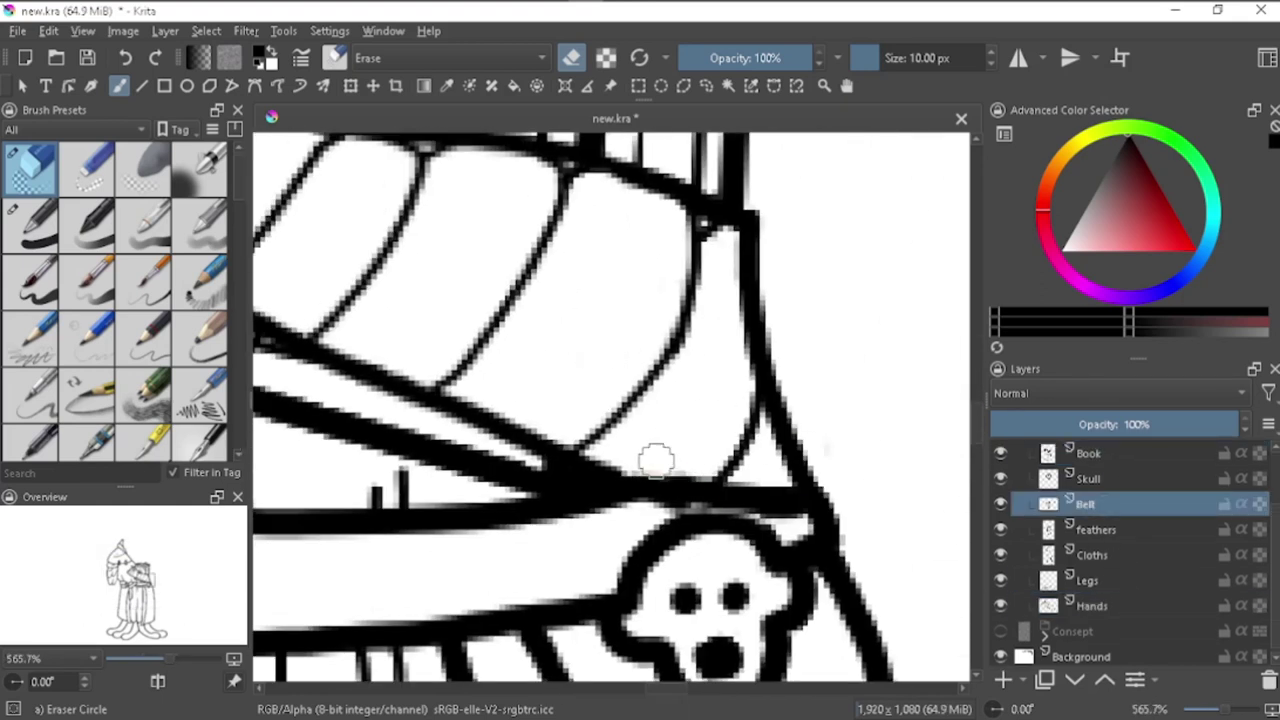
left_click(1087, 479)
key("slash")
Step: Save the drawing, return to the brush, and select the Cloths layer at full view
key("1")
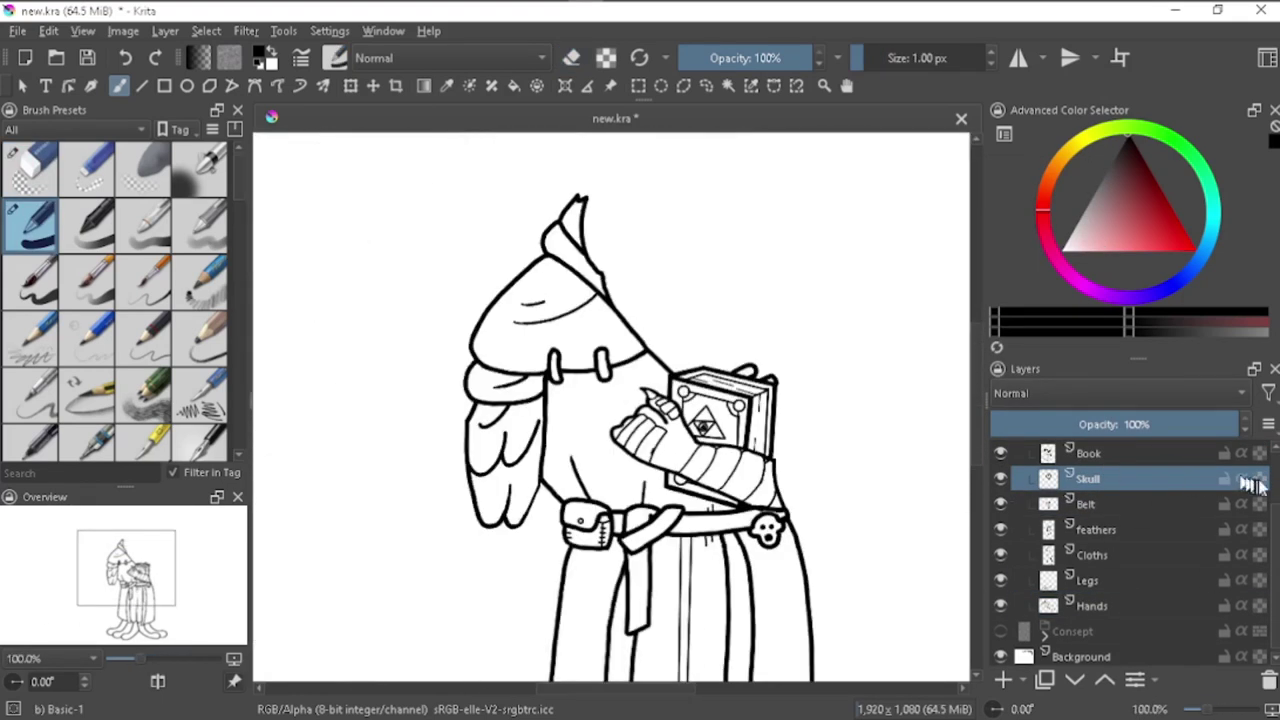
key("ctrl+s")
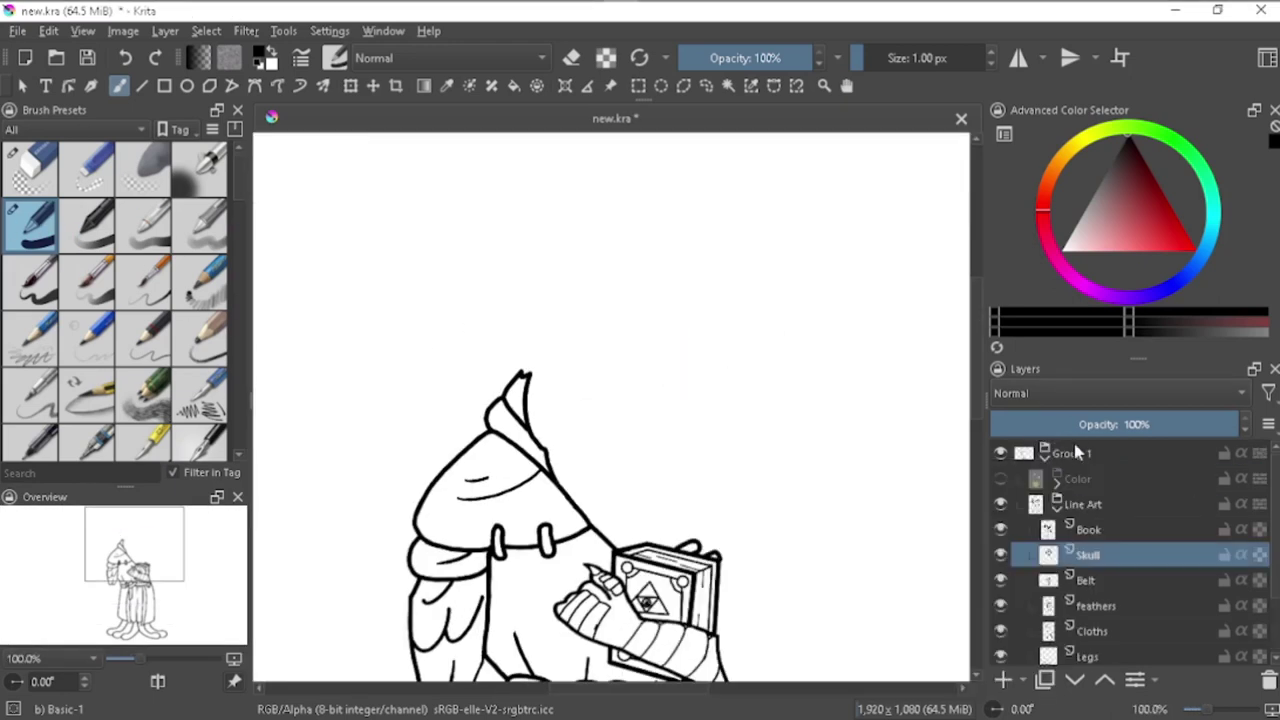
key("b")
left_click(1088, 529)
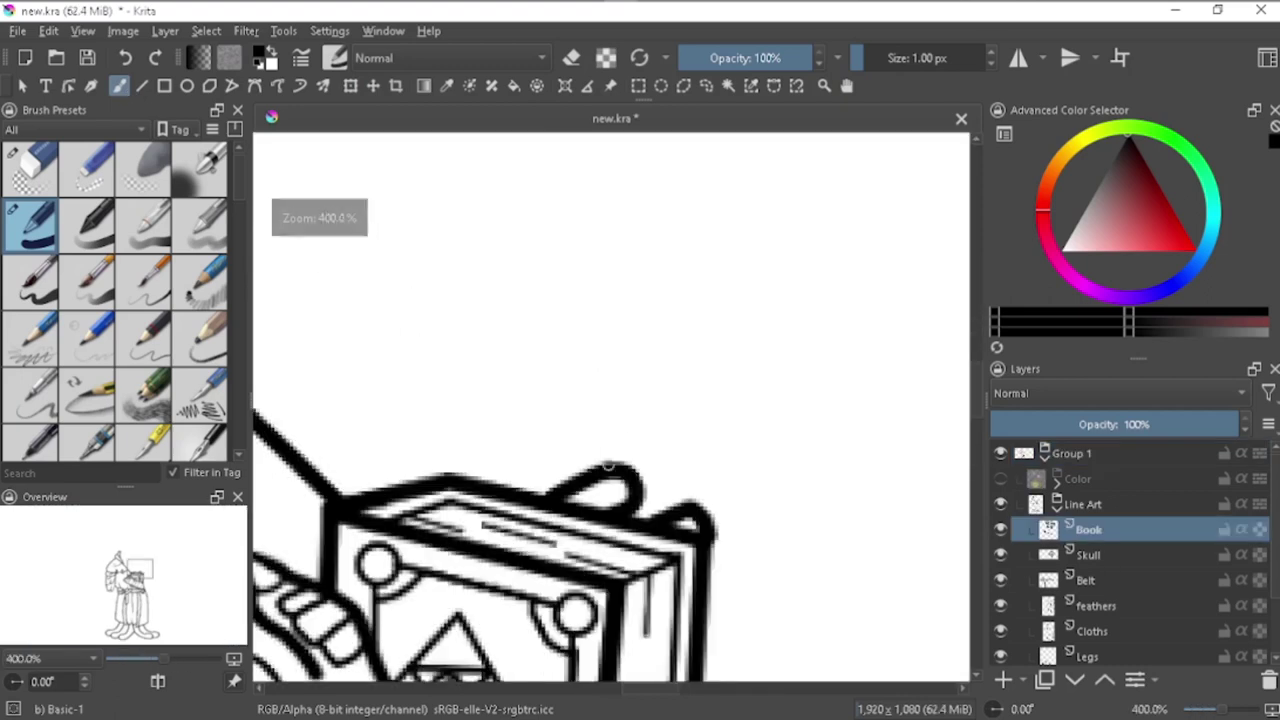
left_click(1090, 631)
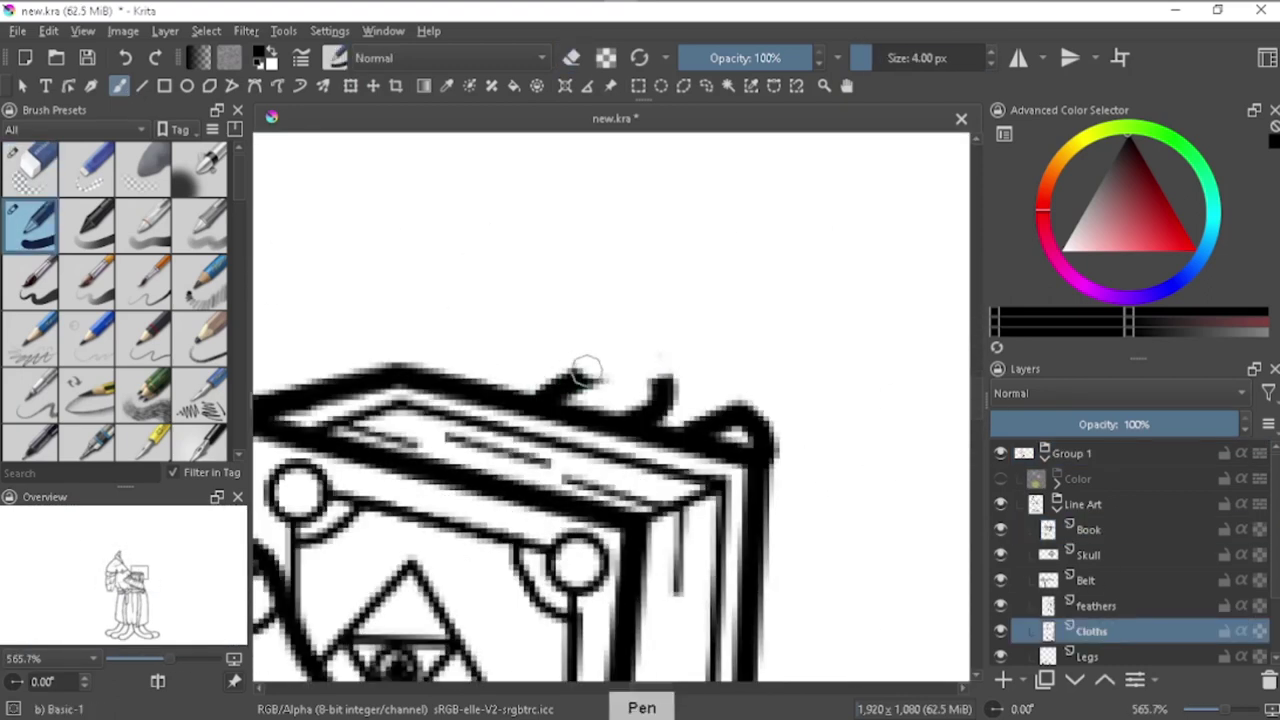
key("2")
scroll(640, 440, "up", 4)
scroll(610, 400, "up", 3)
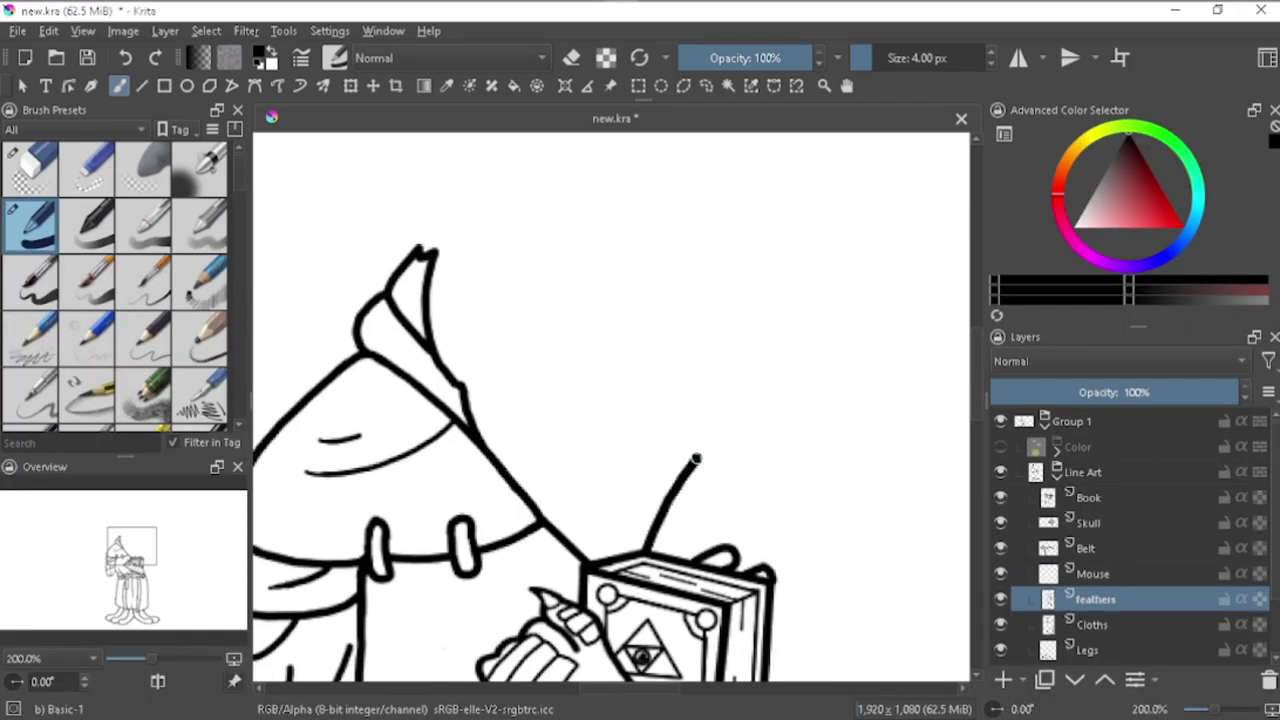
Step: Draw two parallel curved lines rising from behind the book, redoing the first attempt
left_click_drag(697, 458, 768, 341)
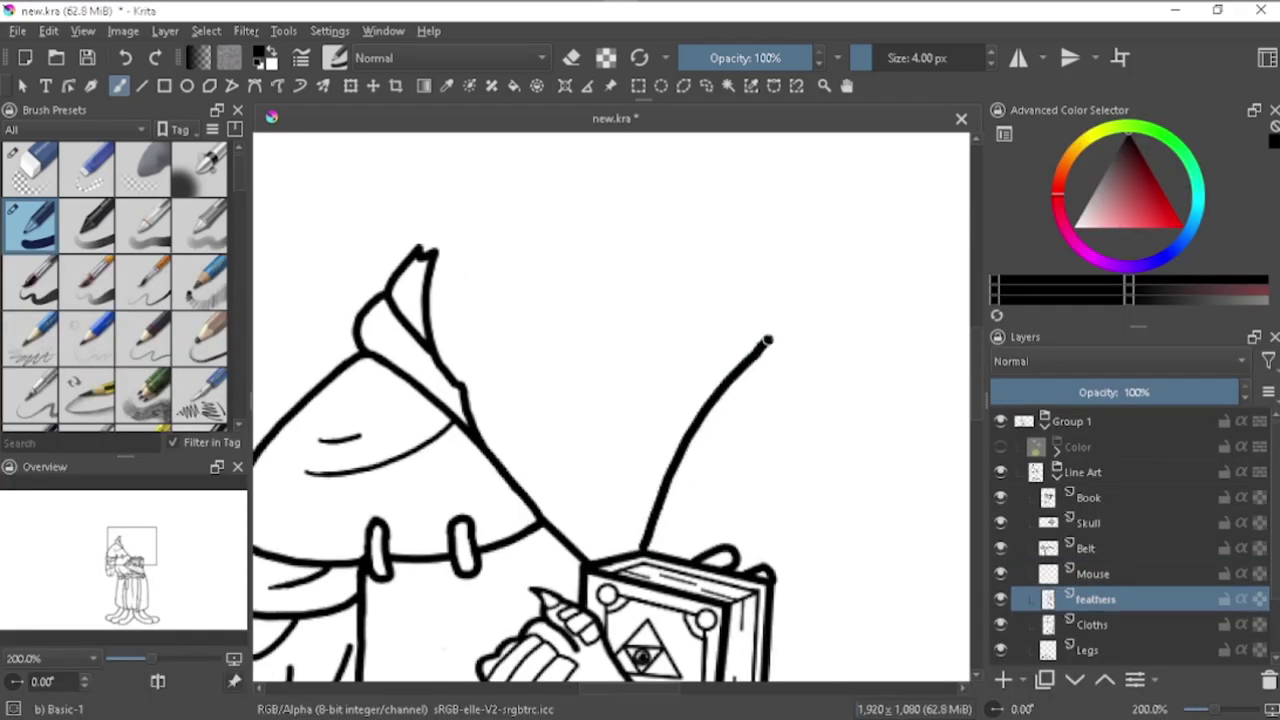
left_click_drag(662, 558, 840, 306)
key("ctrl+z")
key("ctrl+z")
left_click_drag(640, 550, 780, 307)
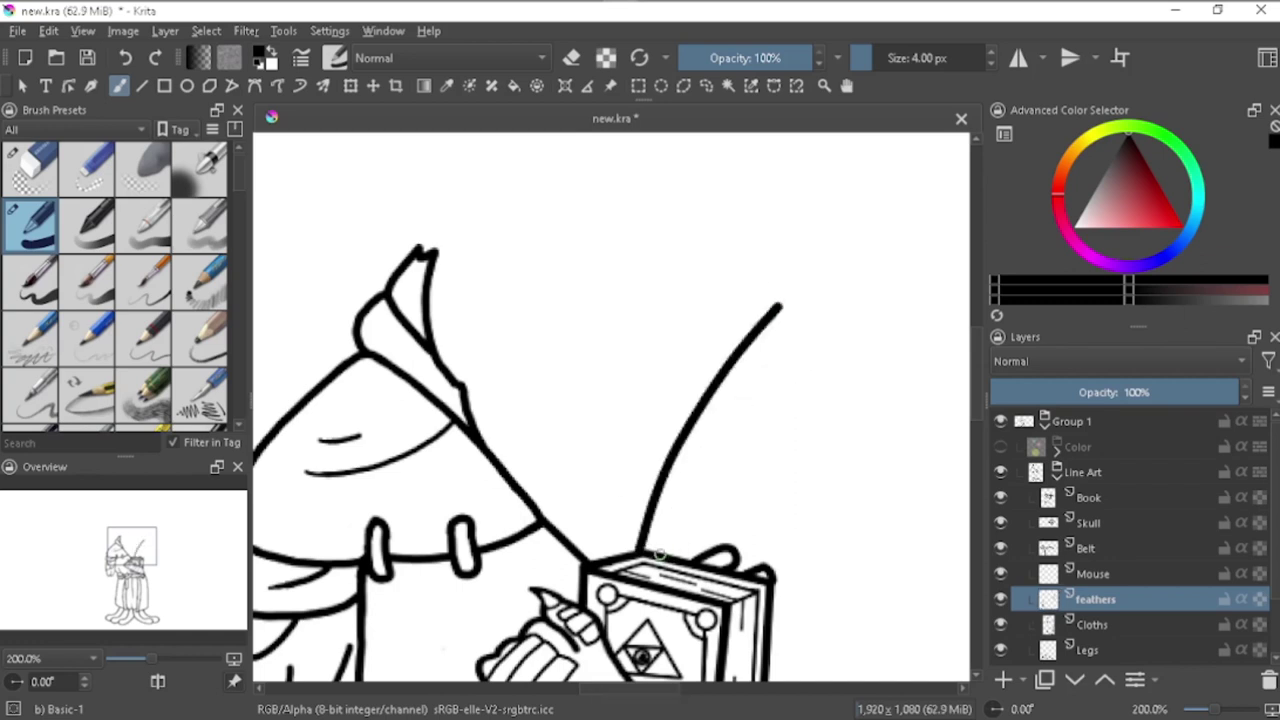
key("Page_Down")
left_click_drag(650, 550, 825, 320)
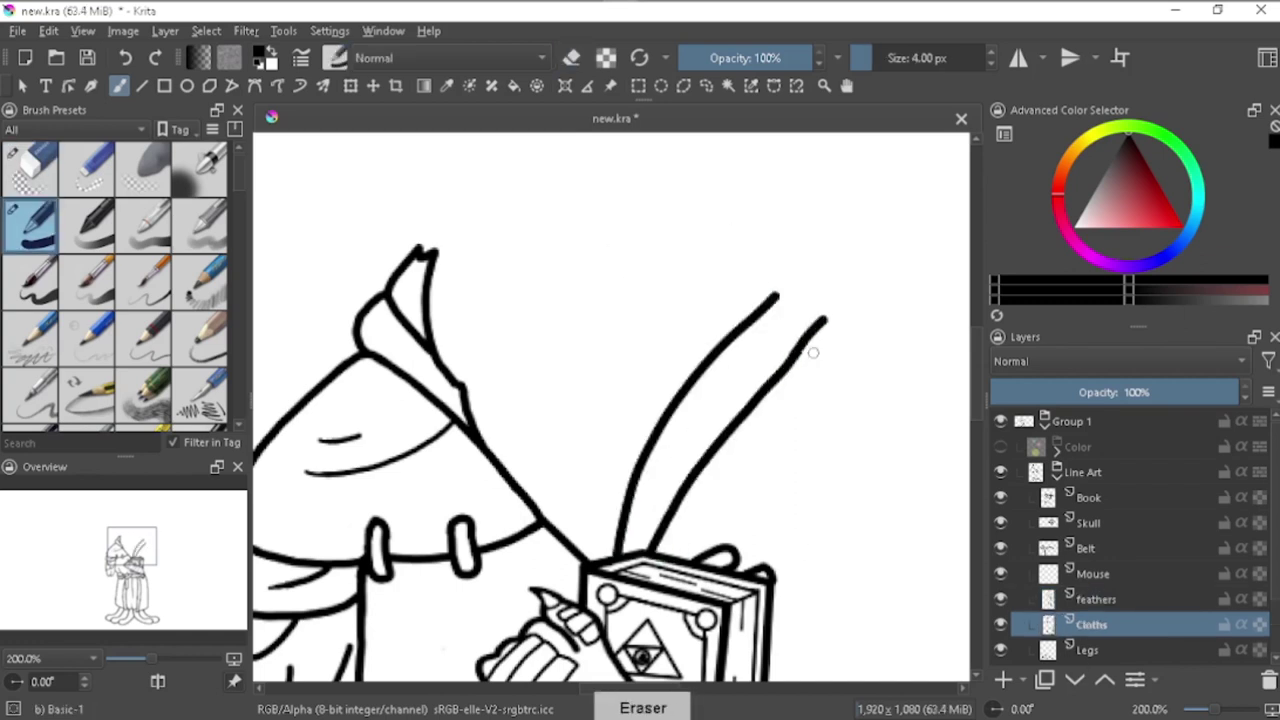
Step: Zoom in and erase to patch the gap in the robe outline
scroll(813, 352, "up", 4)
key("ctrl+z")
key("ctrl+z")
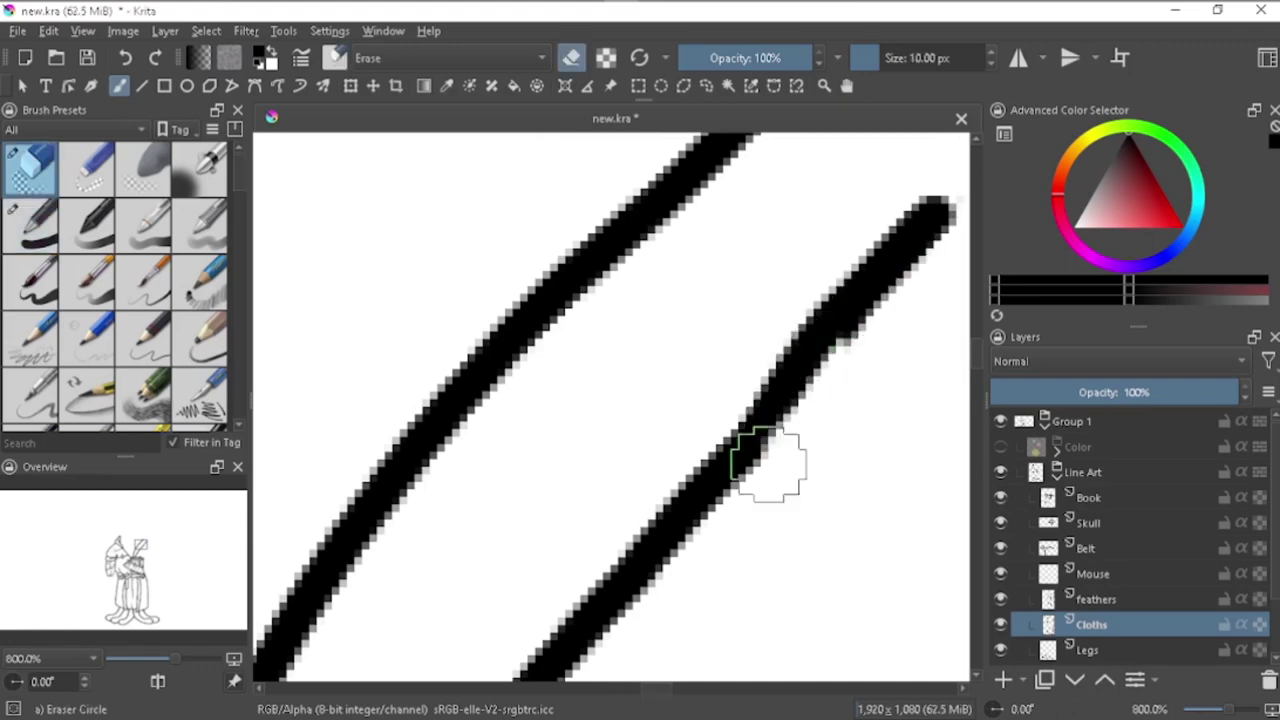
key("/")
scroll(765, 460, "down", 4)
scroll(760, 455, "up", 2)
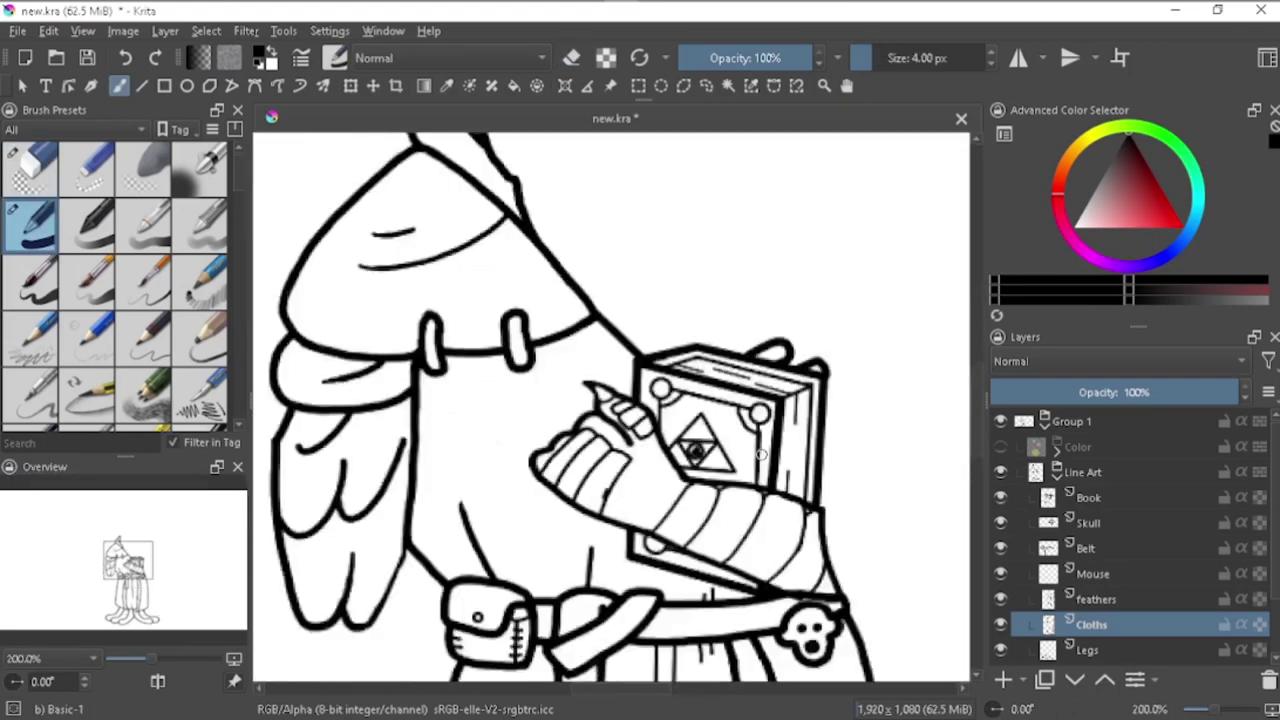
scroll(760, 455, "up", 1)
scroll(723, 537, "down", 2)
scroll(806, 394, "up", 3)
key("/")
mouse_move(798, 375)
left_mouse_down()
mouse_move(795, 428)
mouse_move(813, 388)
left_mouse_up()
key("/")
scroll(654, 506, "down", 2)
scroll(663, 497, "up", 2)
scroll(766, 400, "up", 1)
key("/")
key("/")
Step: Sketch the arm stroke, extend it leftward, and add a wavy vertical wand stroke
key("Page_Up")
left_click_drag(790, 335, 775, 425)
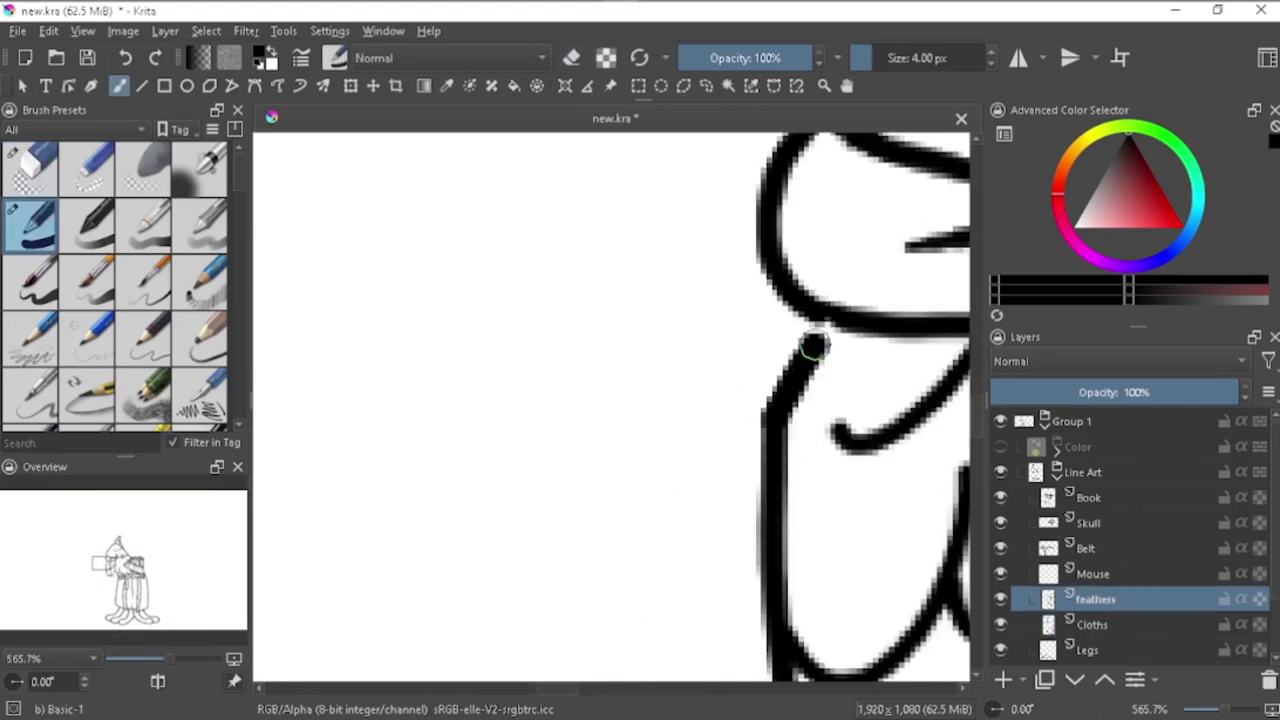
scroll(800, 400, "down", 5)
scroll(848, 555, "up", 5)
scroll(890, 456, "down", 1)
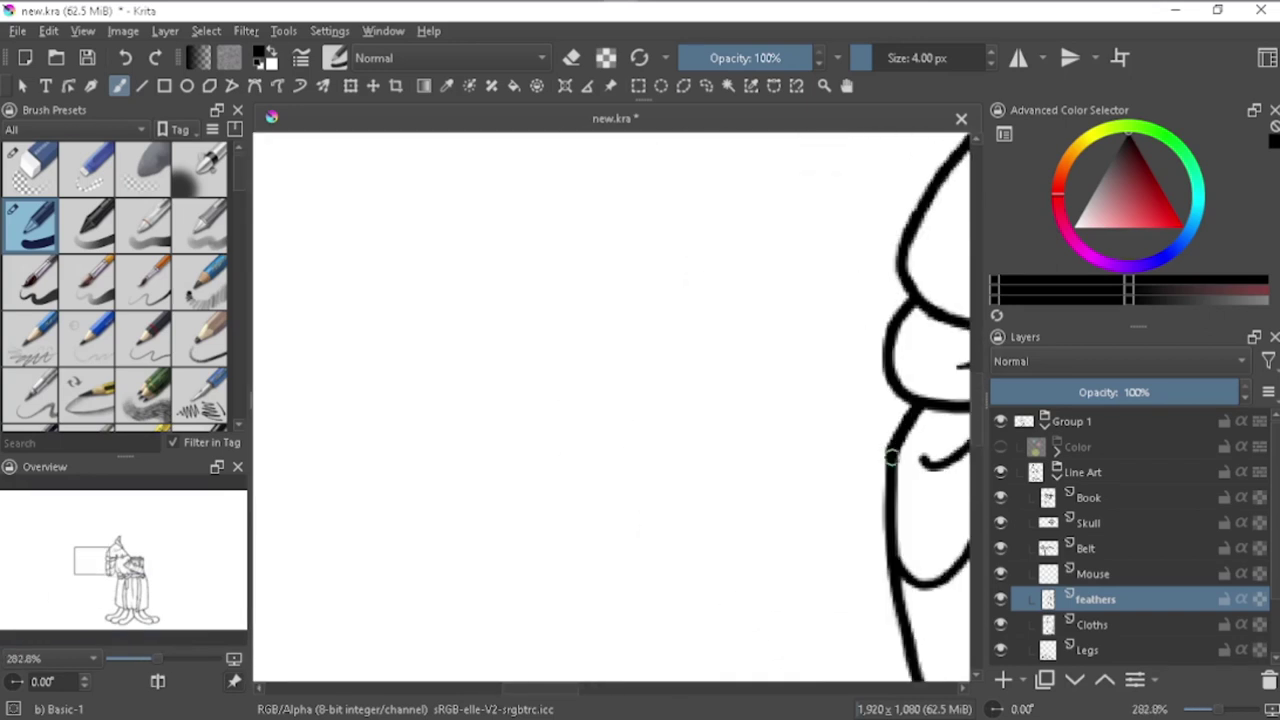
left_click_drag(886, 455, 654, 374)
scroll(752, 498, "down", 5)
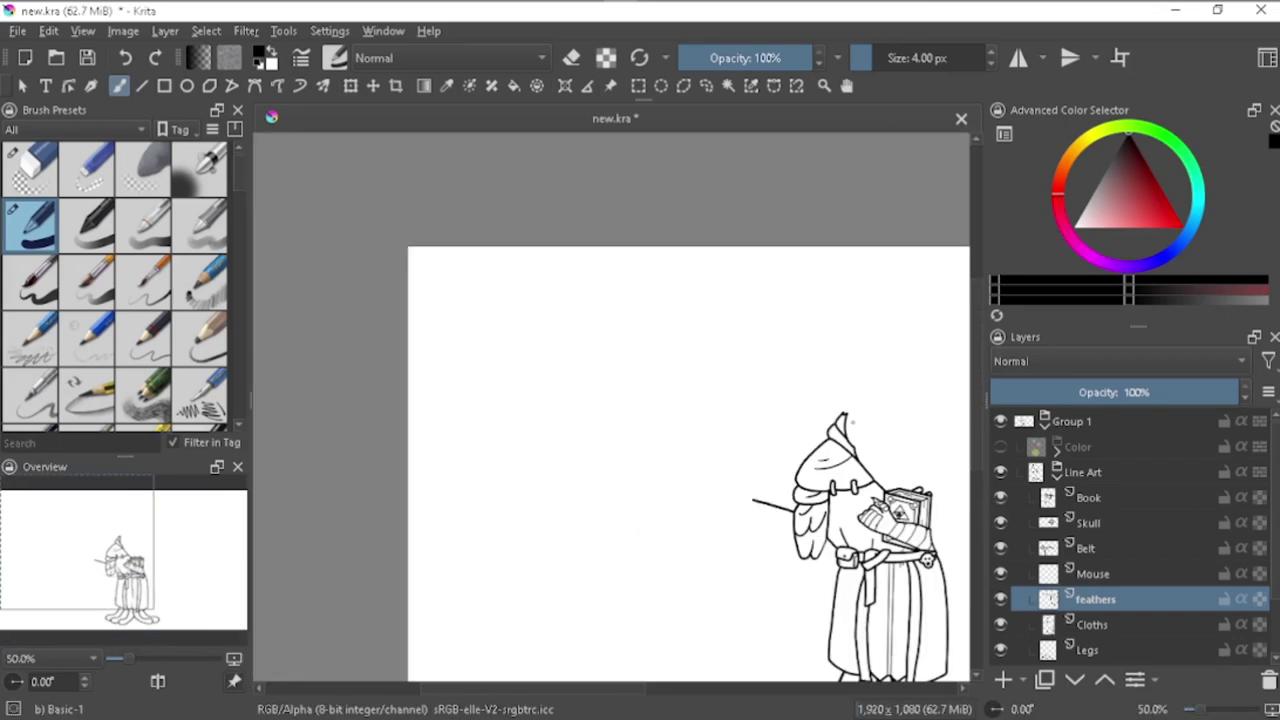
scroll(657, 380, "up", 3)
scroll(657, 380, "up", 3)
scroll(923, 523, "down", 1)
scroll(614, 401, "down", 1)
scroll(614, 401, "up", 2)
left_click_drag(698, 568, 703, 349)
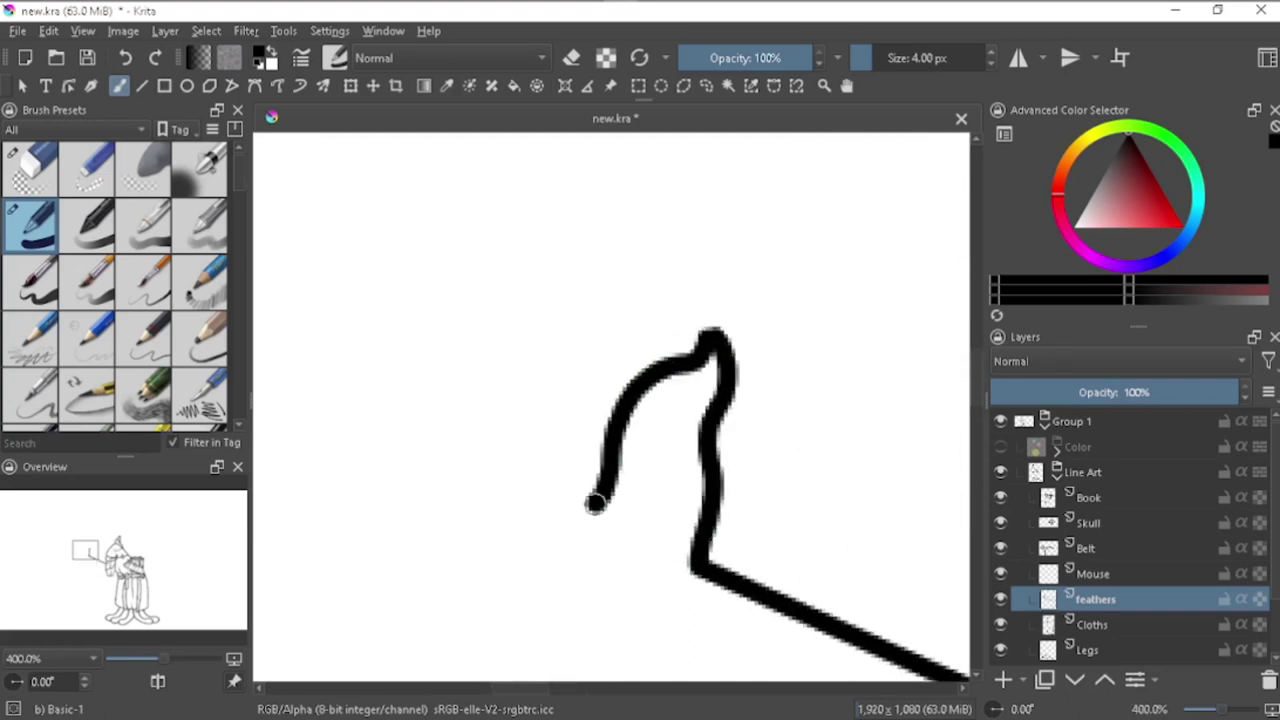
scroll(718, 428, "down", 3)
Step: On the Hands layer, redraw the arm as a straight black line and erase the excess
left_click(1090, 600)
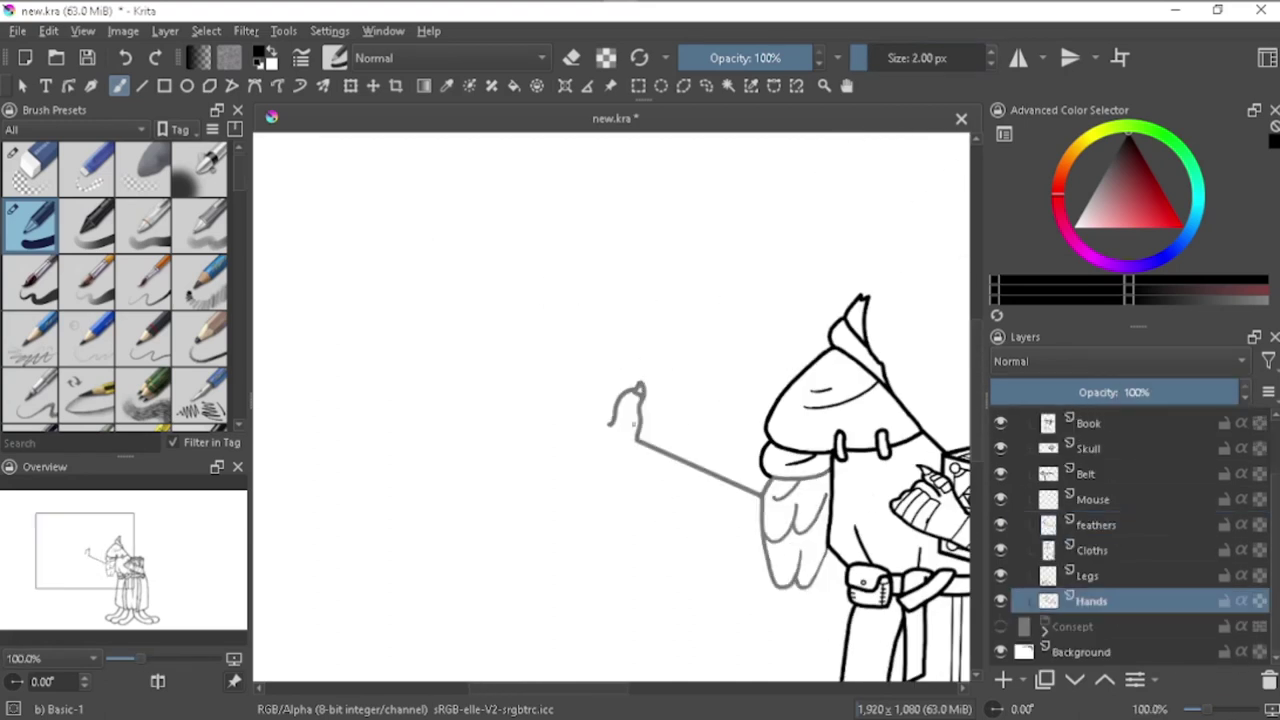
scroll(742, 462, "up", 2)
key("ctrl+z")
key("v")
left_click_drag(748, 492, 392, 333)
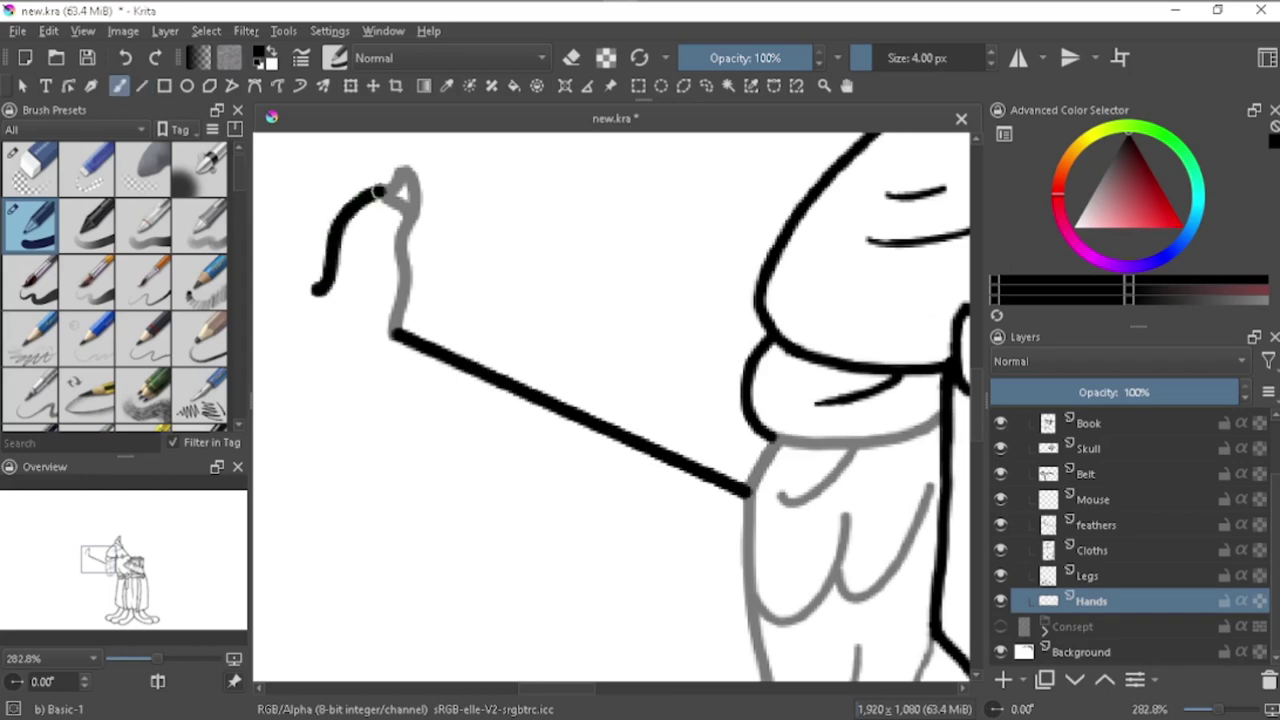
key("Page_Up")
key("Page_Up")
key("Page_Up")
key("e")
left_click_drag(697, 443, 409, 200)
key("e")
scroll(571, 408, "down", 3)
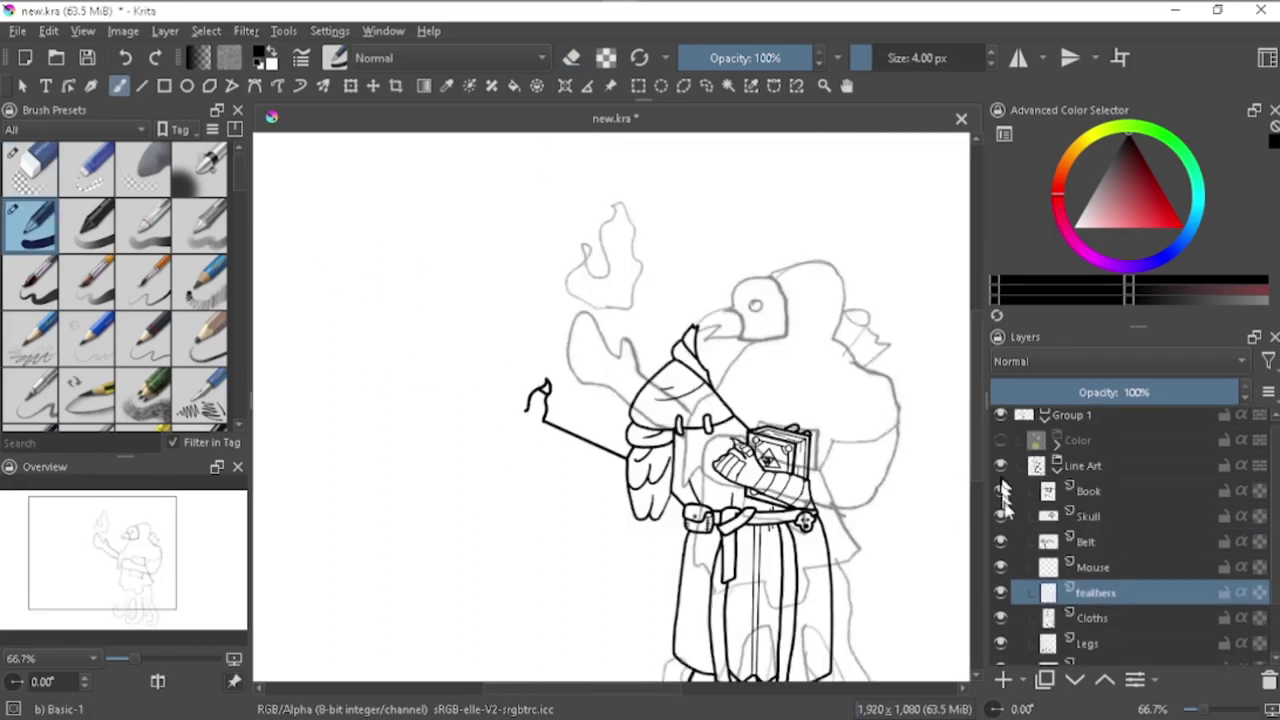
scroll(666, 483, "up", 2)
scroll(666, 483, "up", 2)
Step: Retrace the arm as a straight black line over the grey sketch, rotating the view
key("Page_Down")
key("Page_Down")
key("Page_Down")
scroll(666, 483, "down", 4)
scroll(690, 485, "up", 2)
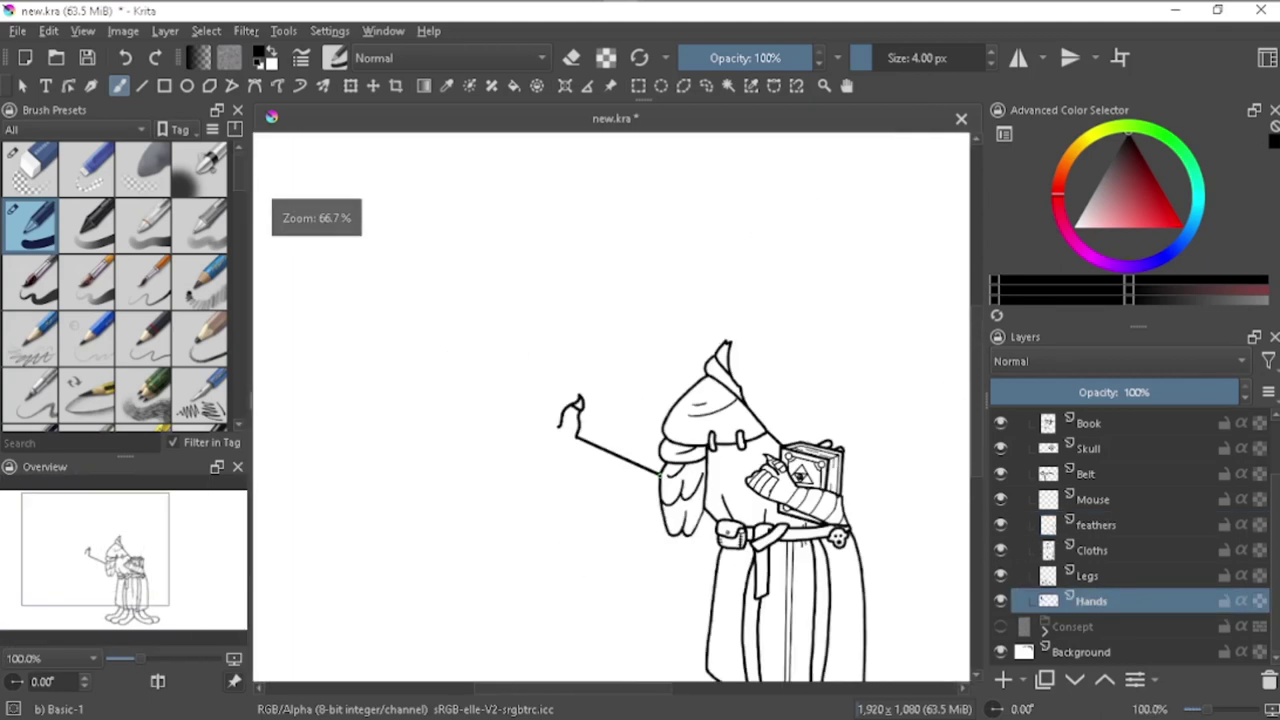
scroll(700, 487, "up", 2)
key("e")
key("ctrl+z")
key("ctrl+z")
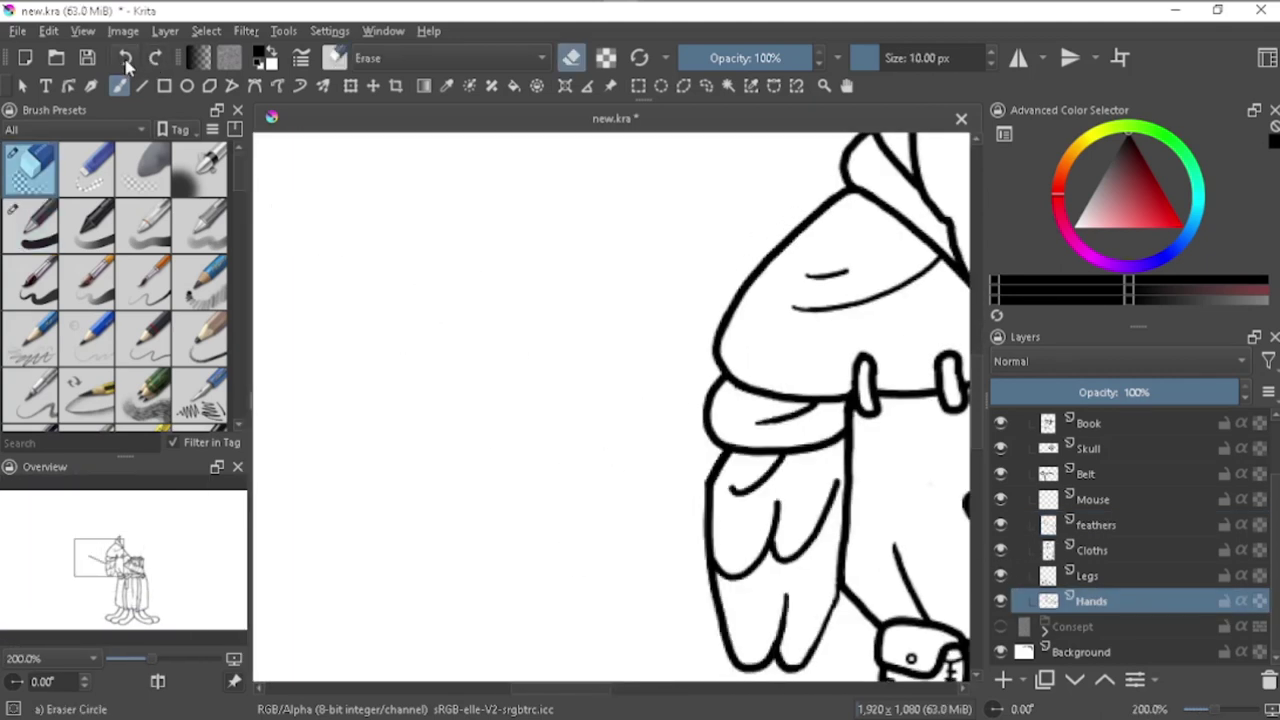
left_click(155, 58)
left_click(1090, 626)
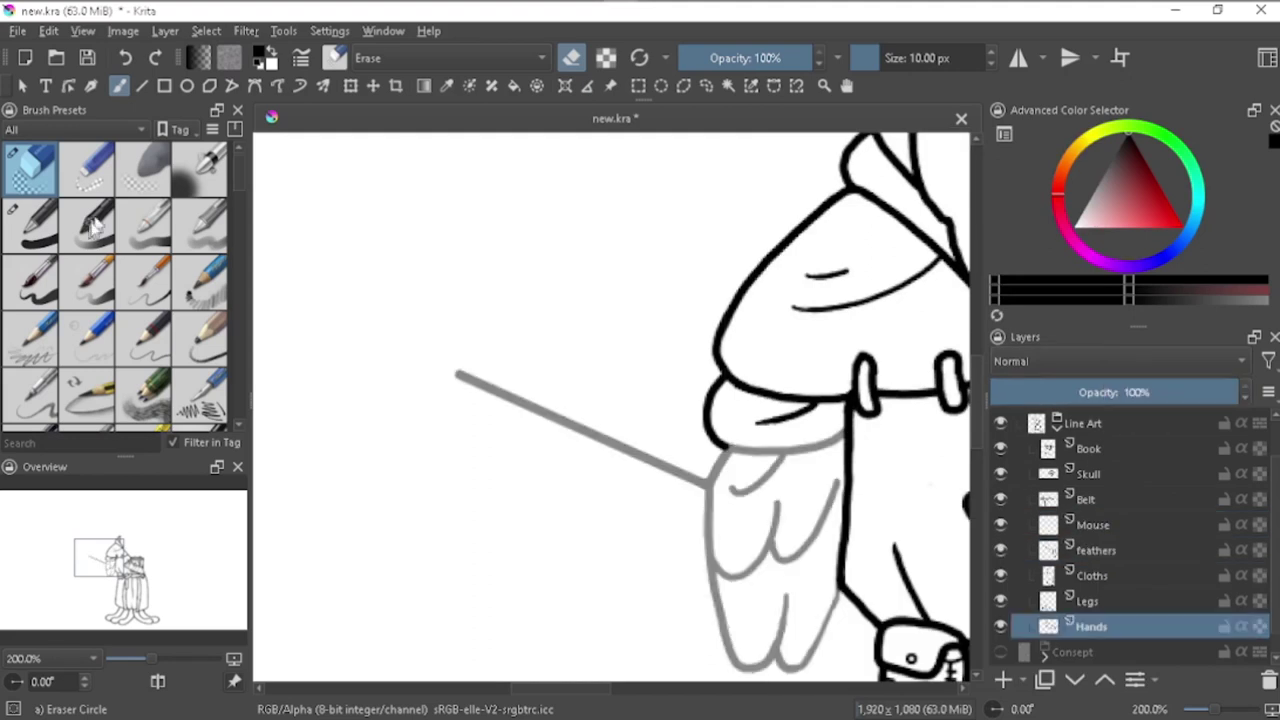
key("e")
key("4")
key("4")
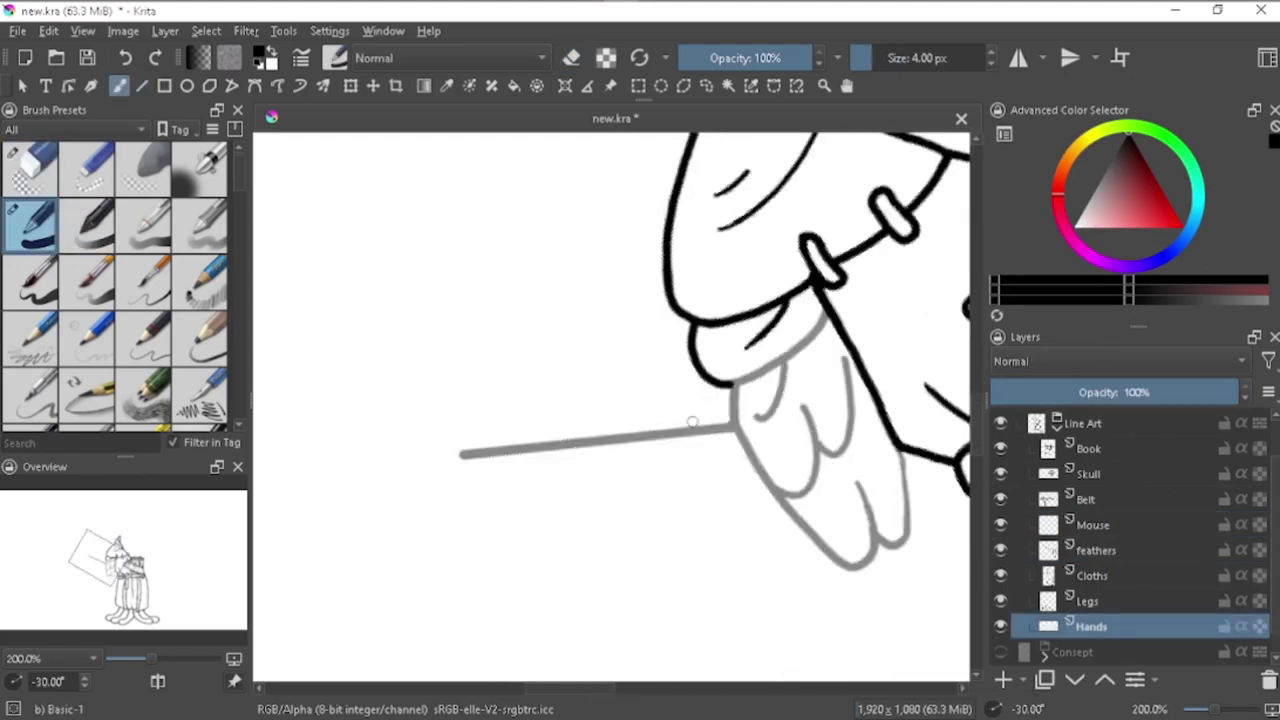
left_click_drag(525, 452, 736, 424)
key("5")
Step: Draw the gripping hand's fingers with a smaller brush, cleaning them with the eraser
left_click(1095, 550)
key("e")
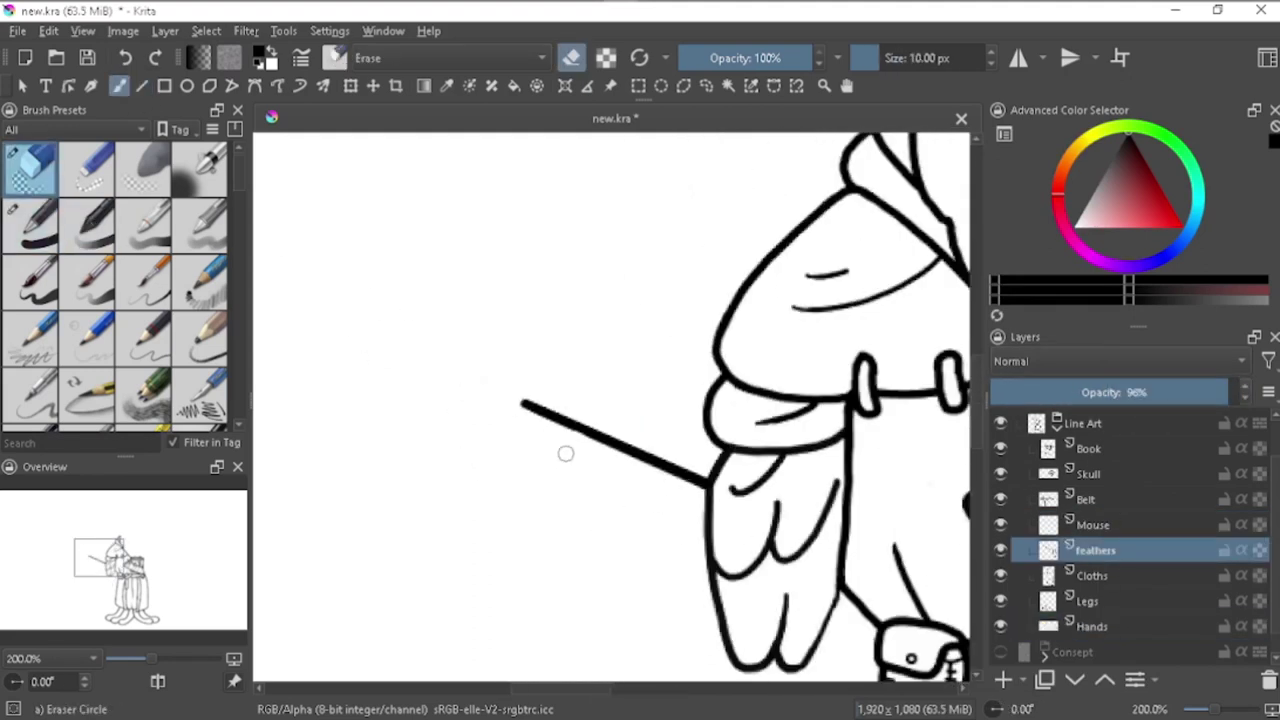
key("Page_Down")
key("Page_Down")
key("Page_Down")
key("e")
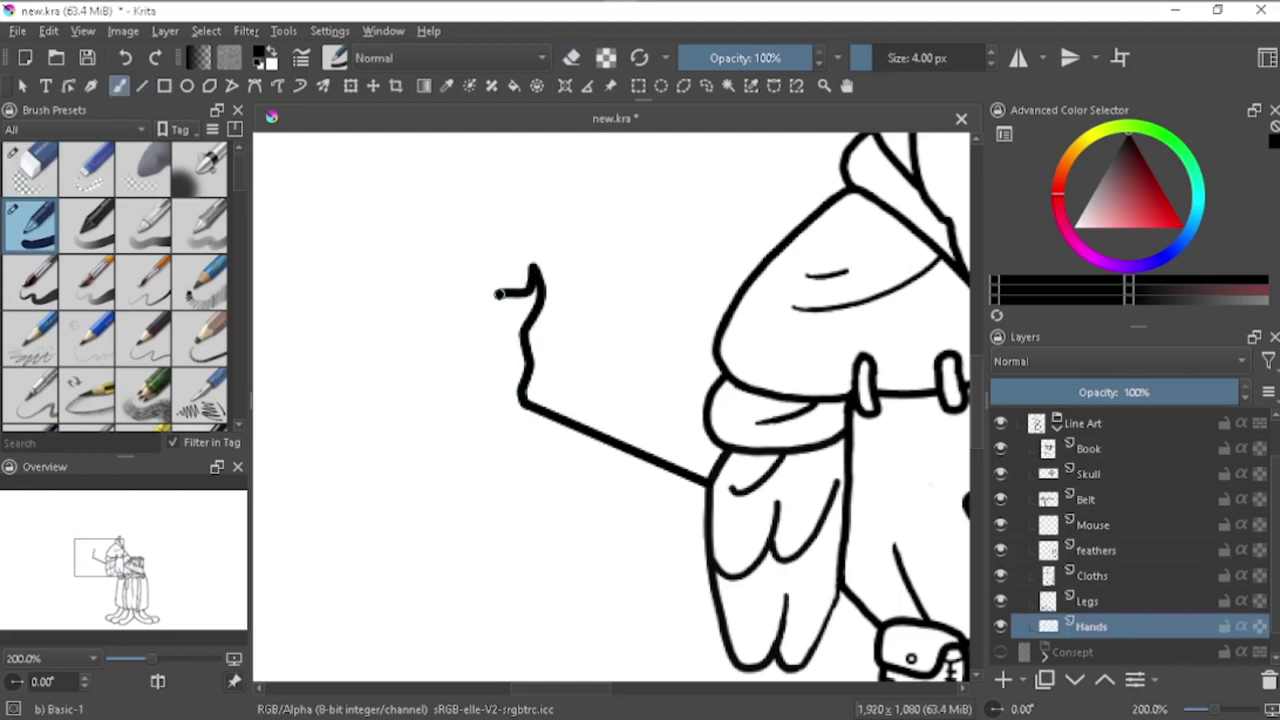
scroll(591, 271, "up", 3)
left_click(992, 62)
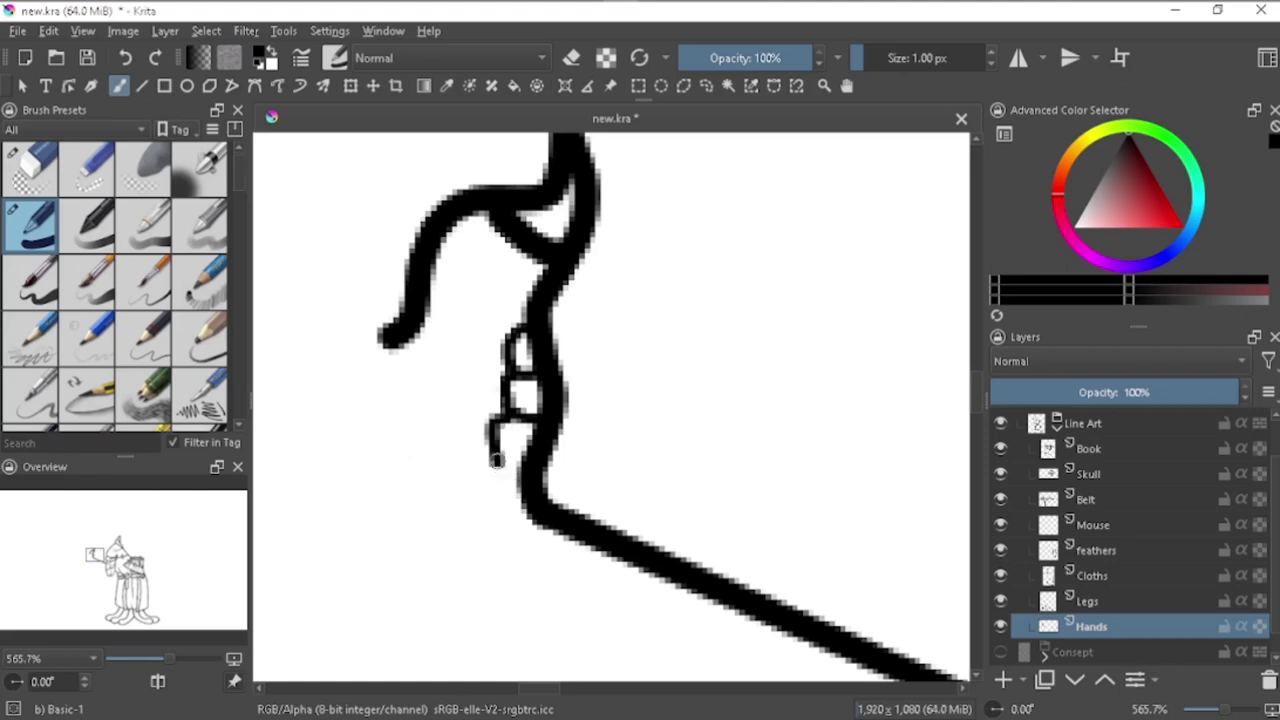
scroll(496, 461, "down", 8)
scroll(680, 385, "up", 4)
scroll(680, 385, "up", 3)
key("e")
scroll(620, 398, "up", 4)
scroll(620, 398, "down", 1)
key("e")
scroll(620, 398, "down", 7)
scroll(591, 409, "up", 3)
scroll(808, 436, "up", 4)
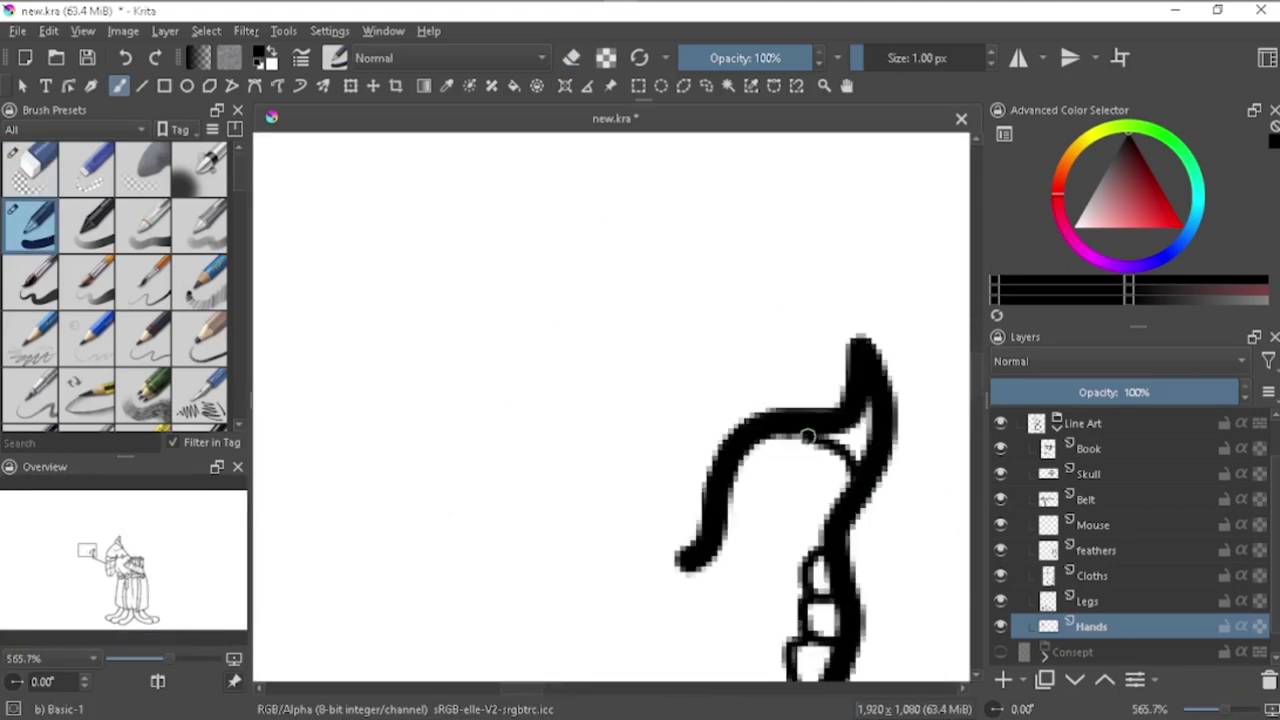
scroll(808, 436, "down", 4)
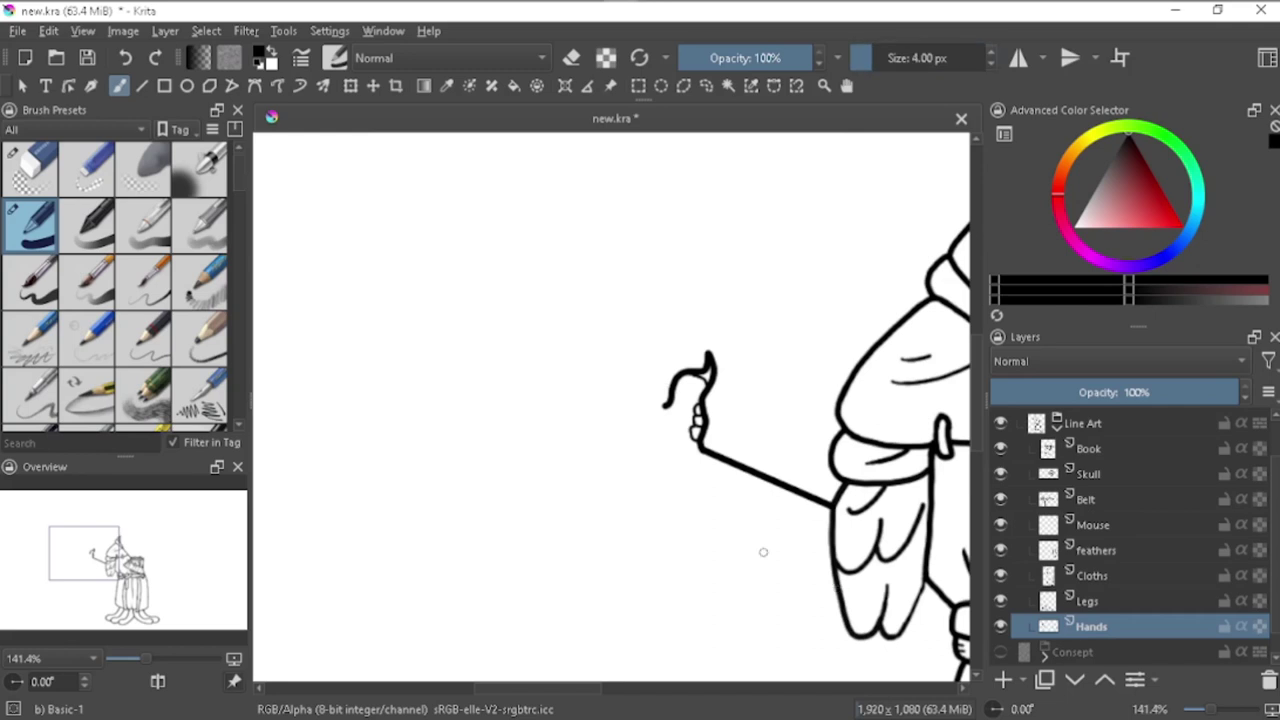
Step: On the feathers layer, undo a stray thin stroke and enlarge the brush slightly
scroll(763, 552, "up", 5)
key("Page_Up")
key("Page_Up")
key("Page_Up")
scroll(906, 420, "down", 5)
scroll(768, 559, "up", 1)
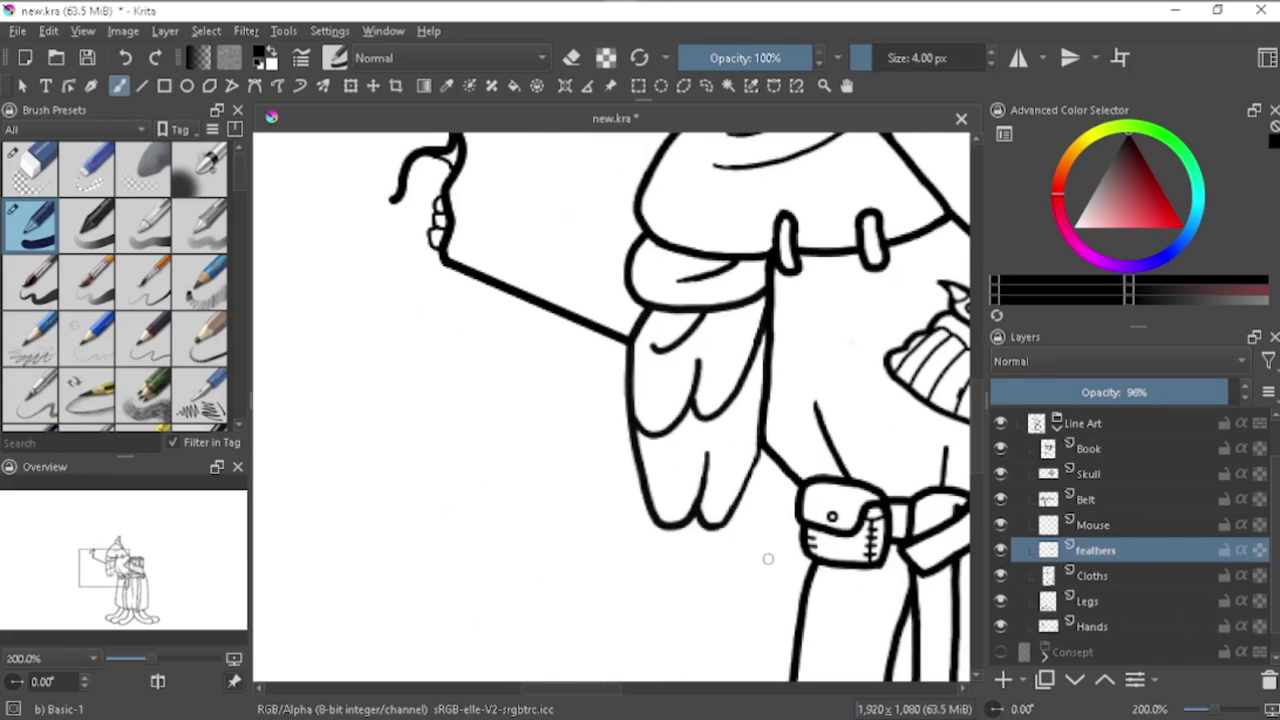
scroll(768, 559, "up", 4)
left_click_drag(710, 678, 815, 480)
scroll(806, 450, "down", 6)
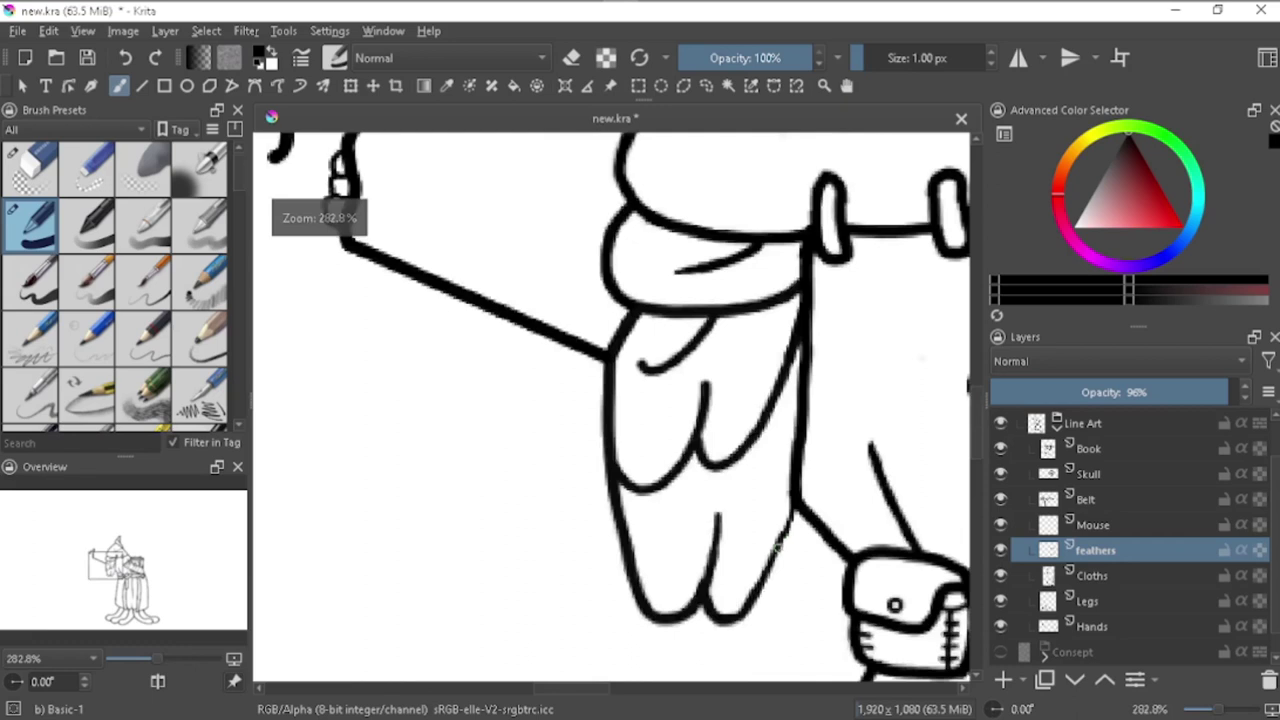
scroll(522, 163, "up", 5)
key("ctrl+z")
left_click(995, 55)
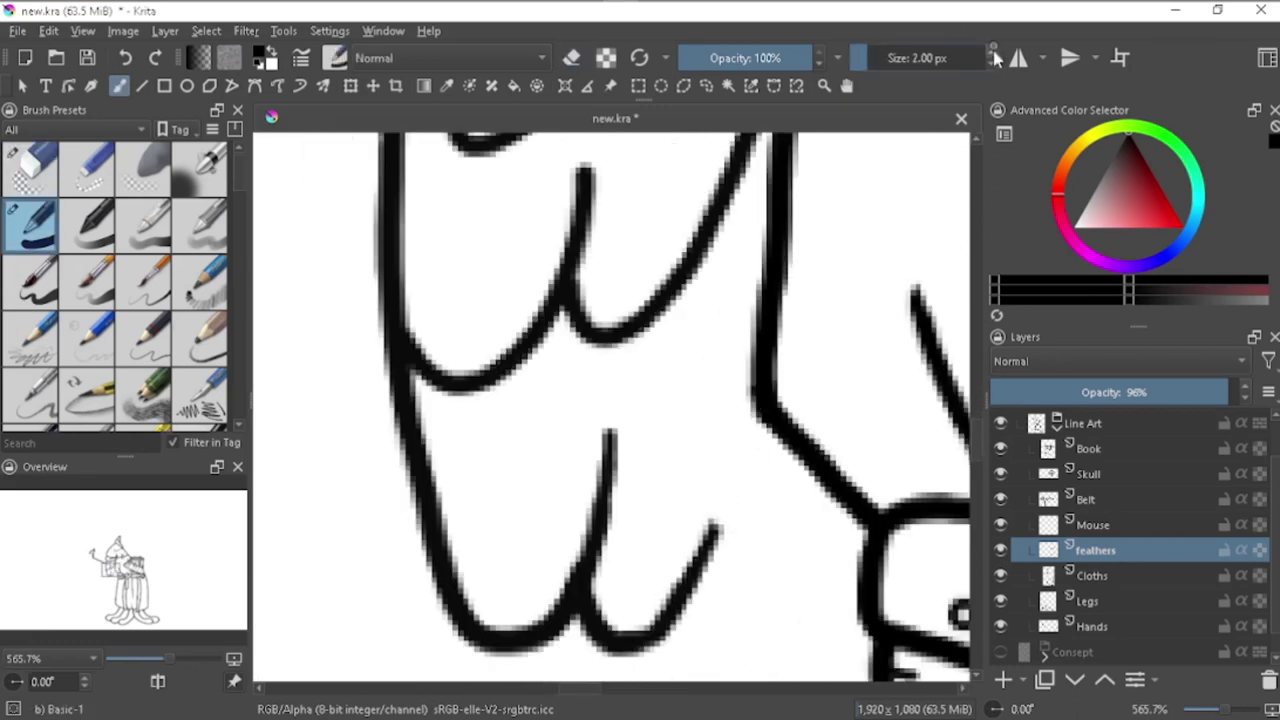
scroll(707, 540, "down", 3)
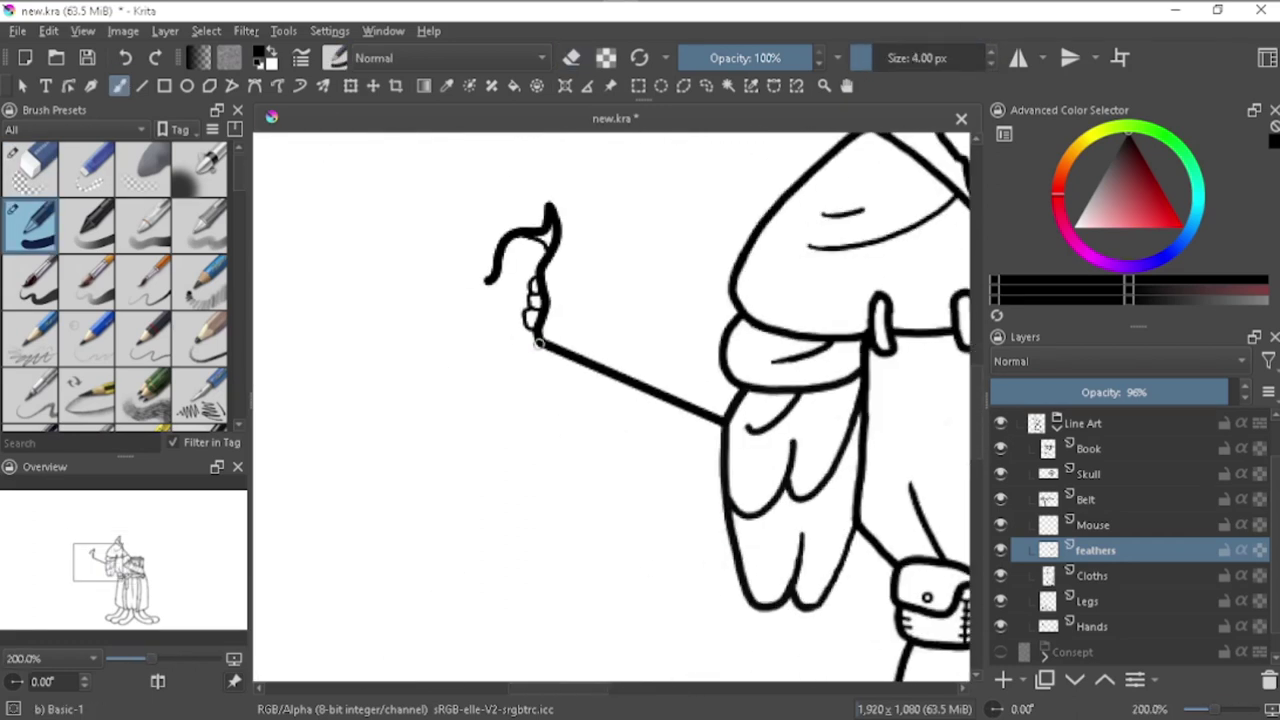
Step: Draw the sleeve's underside line and erase stray marks near the hand
key("4")
key("4")
key("4")
left_click_drag(775, 405, 716, 444)
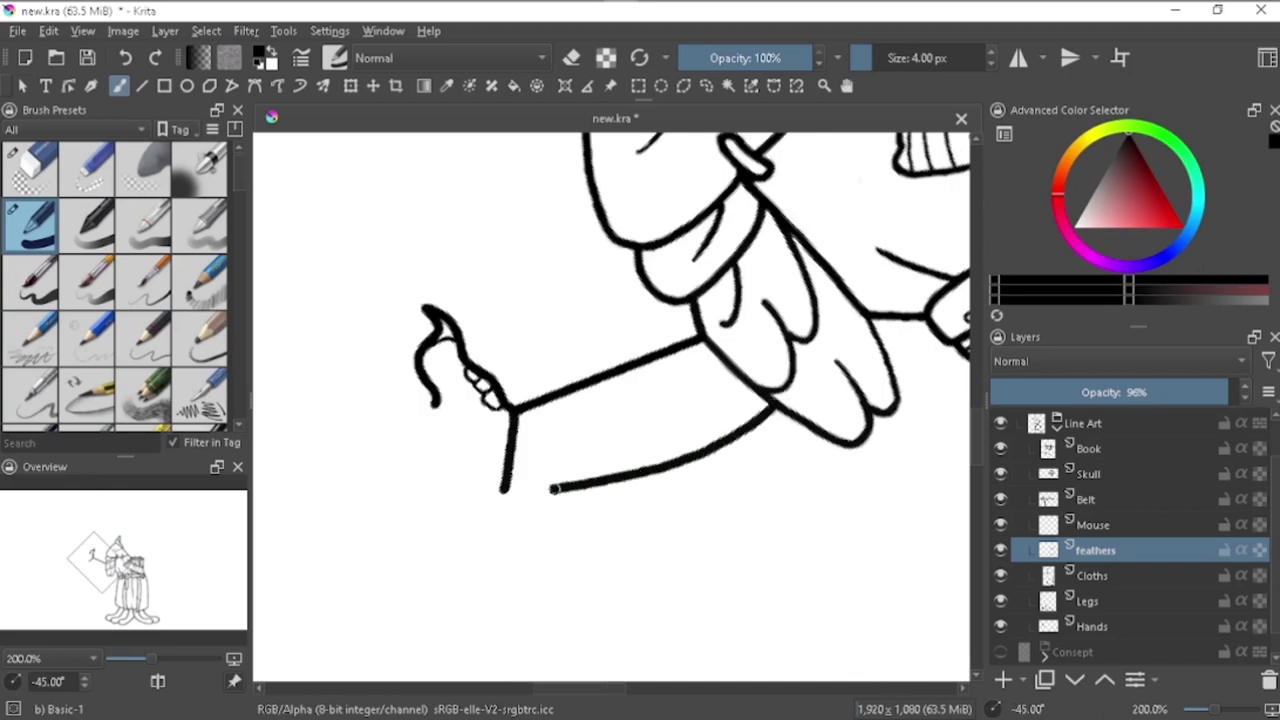
key("e")
scroll(486, 506, "up", 3)
left_click_drag(486, 506, 522, 325)
key("5")
scroll(486, 360, "down", 4)
scroll(513, 362, "down", 2)
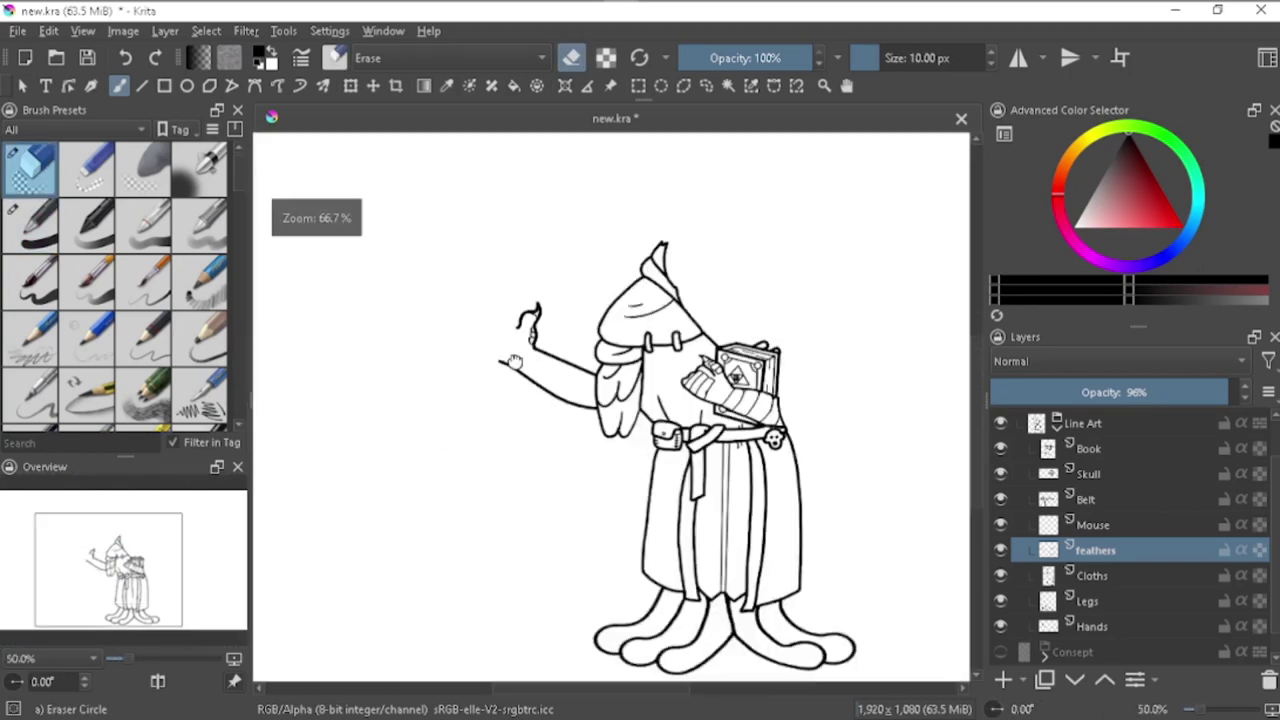
Step: Switch between the feathers and Hands layers, leaving Hands selected for rotating the arm
left_click(1093, 627)
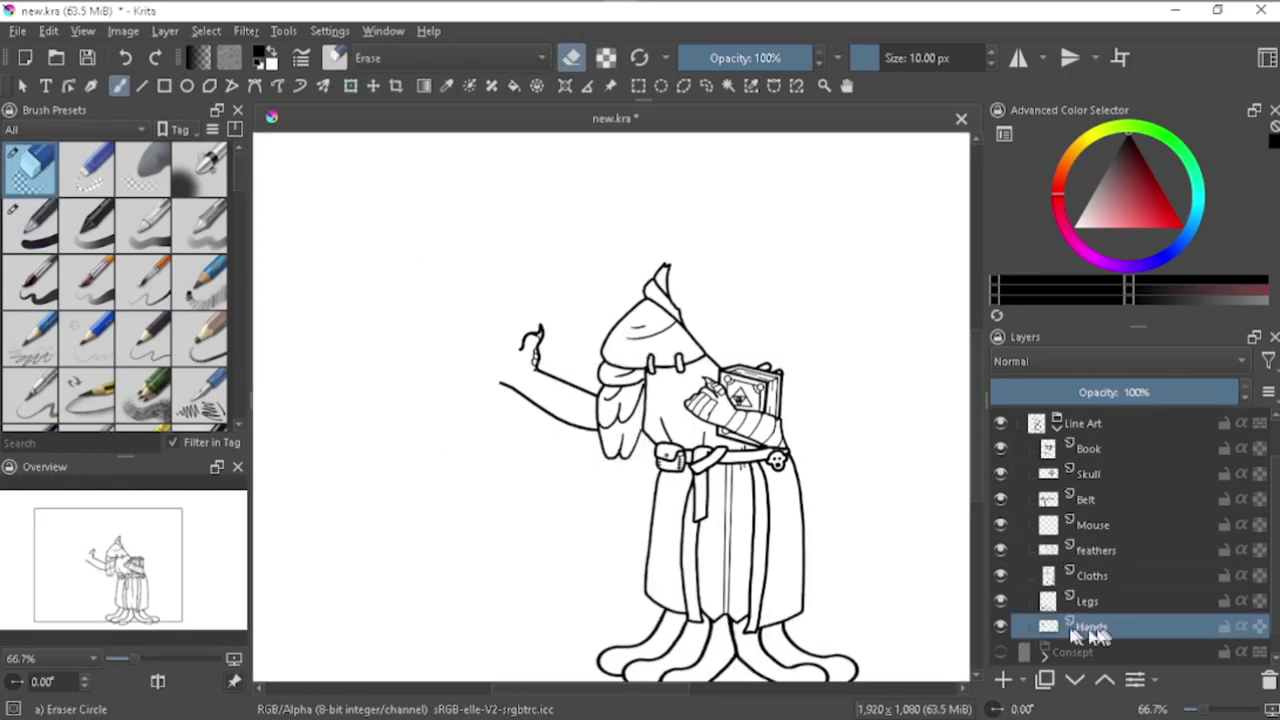
left_click(565, 390)
scroll(565, 390, "up", 5)
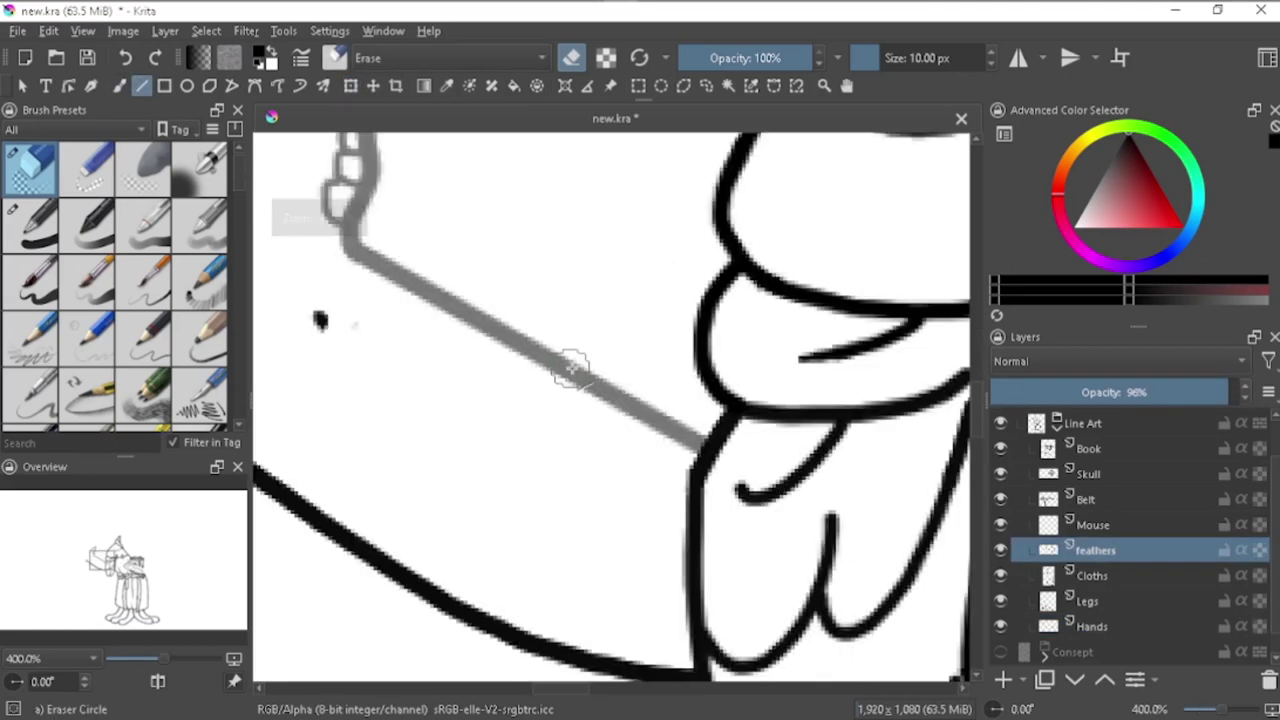
scroll(570, 370, "down", 2)
key("ctrl+z")
scroll(427, 345, "up", 1)
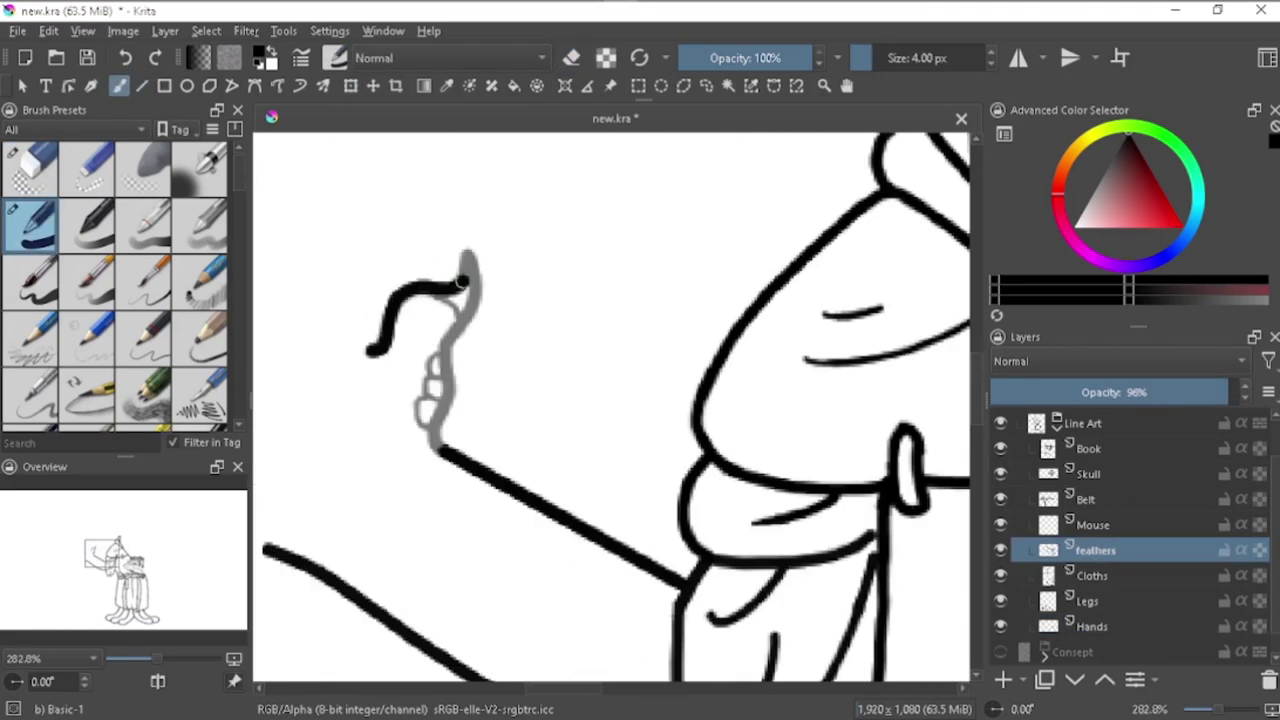
key("slash")
scroll(449, 486, "down", 2)
scroll(449, 486, "down", 1)
key("Page_Down")
key("Page_Down")
key("Page_Down")
Step: Rotate the arm and hand drawing, hiding and showing Feathers to check it
key("ctrl+t")
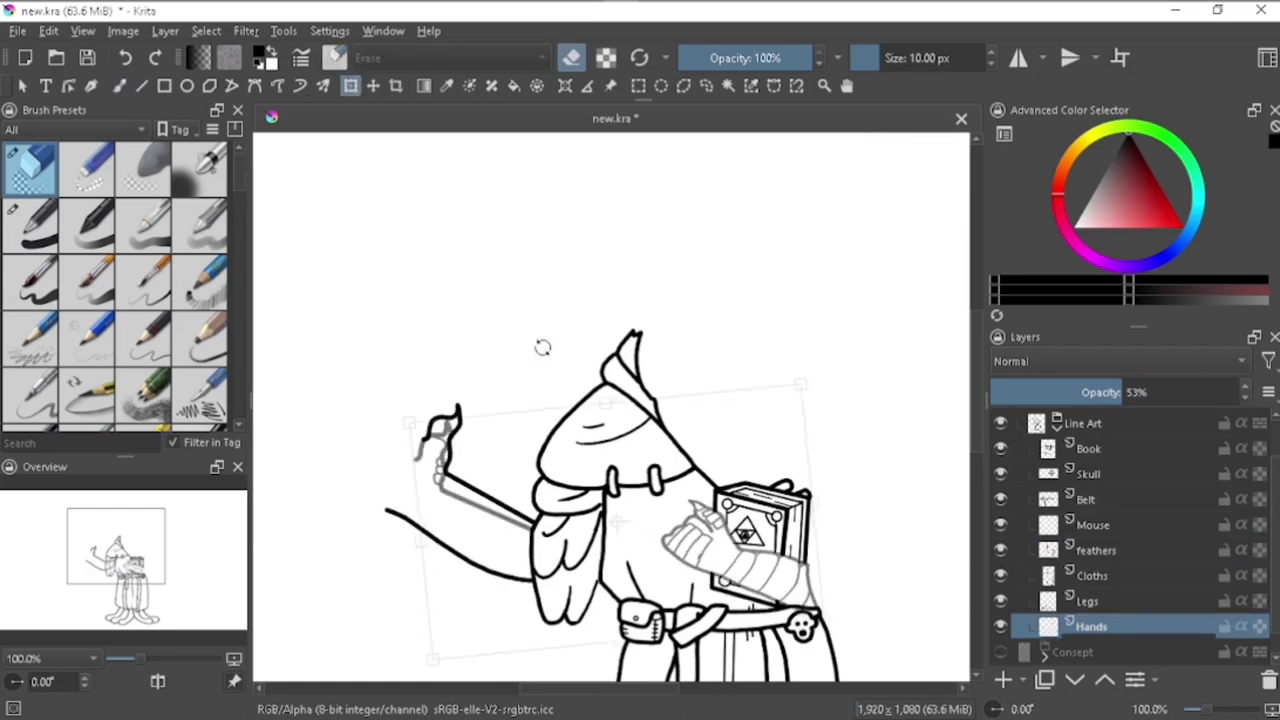
key("b")
left_click(1000, 550)
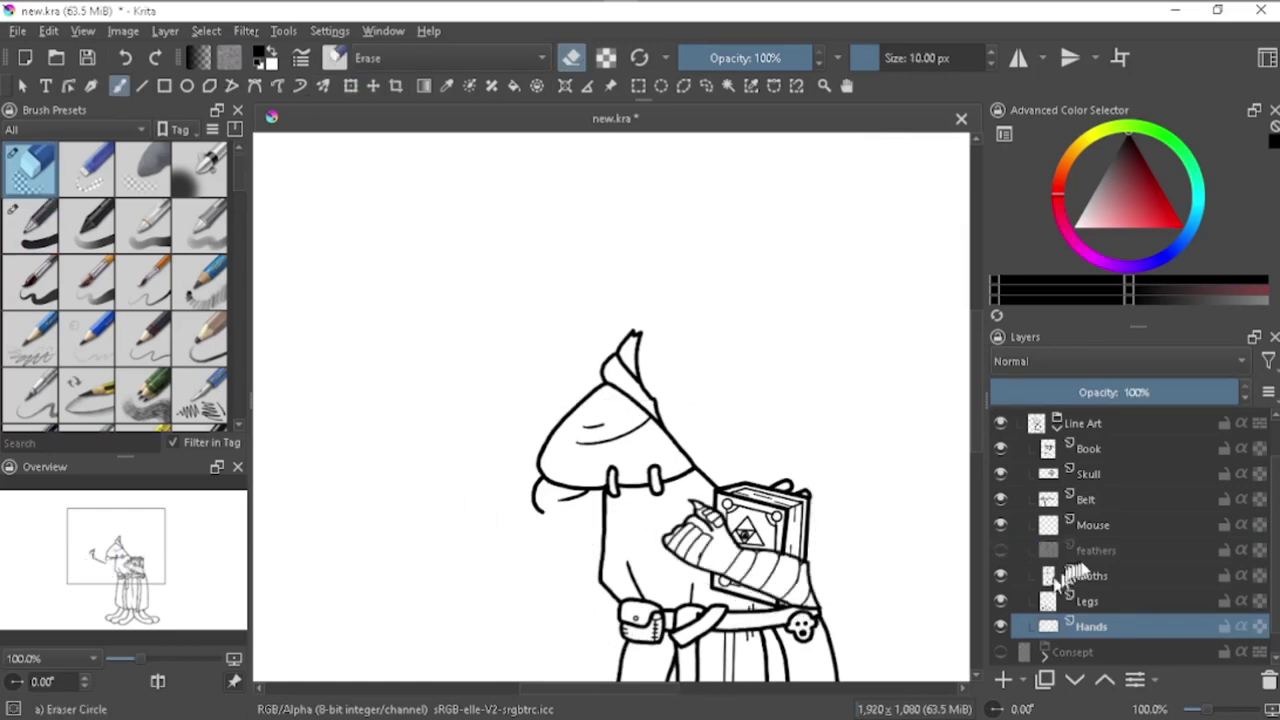
left_click(1000, 550)
Step: Trace the grey hand curl in black with the inking brush
key("slash")
scroll(779, 406, "up", 4)
scroll(779, 406, "down", 1)
scroll(779, 406, "down", 1)
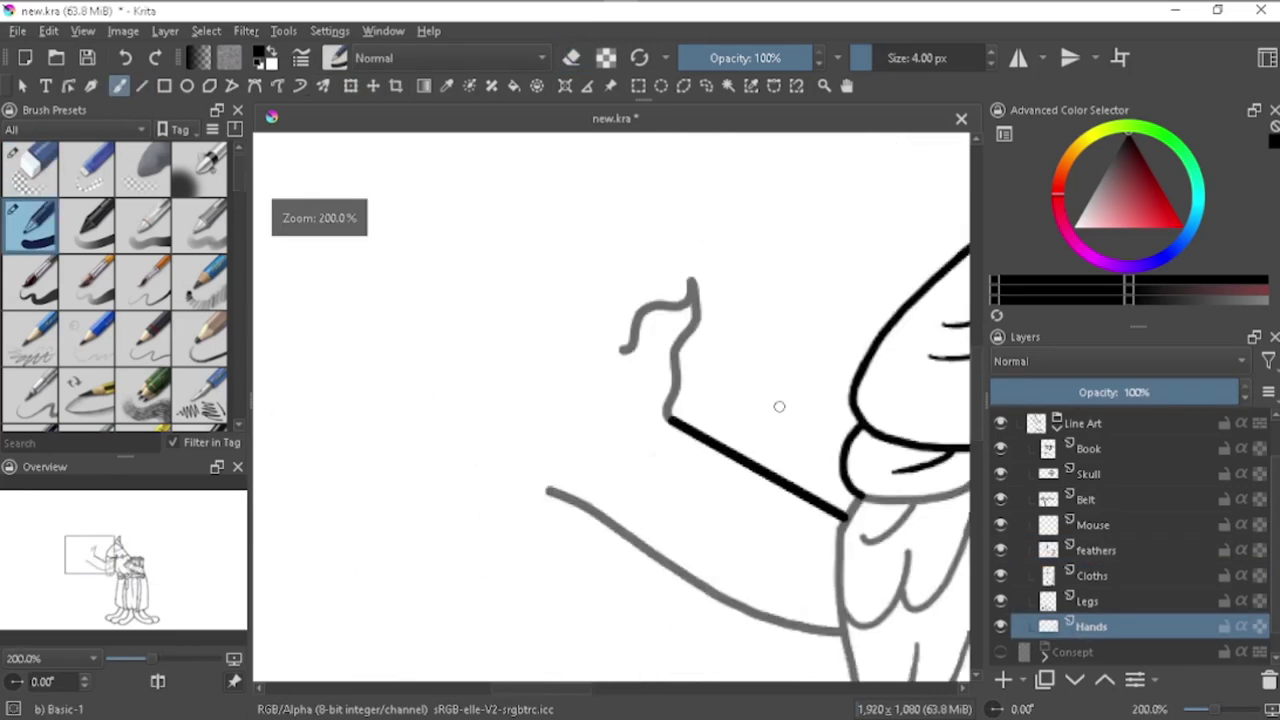
scroll(712, 334, "up", 3)
left_click_drag(449, 371, 586, 571)
scroll(607, 149, "down", 3)
Step: Rotate and shift the grey sleeve and feathers on the Feathers layer
key("Page_Up")
key("Page_Up")
key("Page_Up")
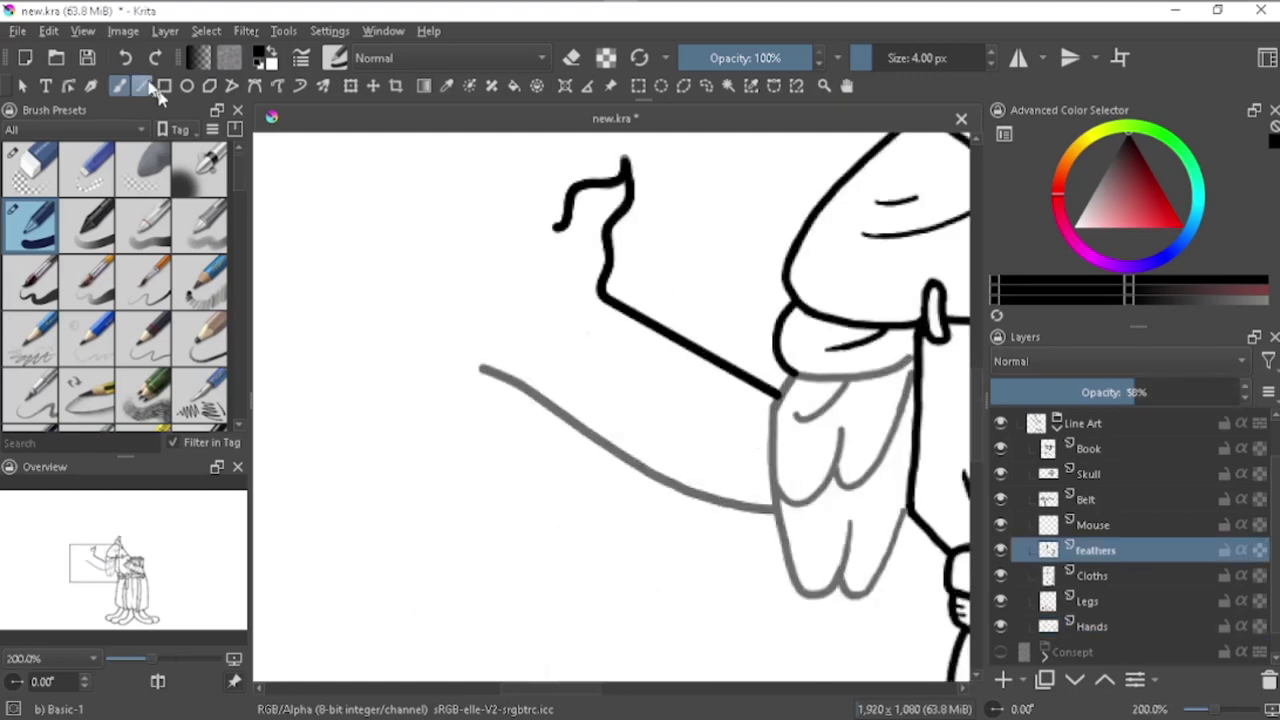
key("ctrl+t")
mouse_move(583, 354)
left_mouse_down()
mouse_move(397, 337)
mouse_move(700, 380)
left_mouse_up()
key("Return")
Step: Ink the lower sleeve line in black on Hands with the view rotated level
left_click(1093, 627)
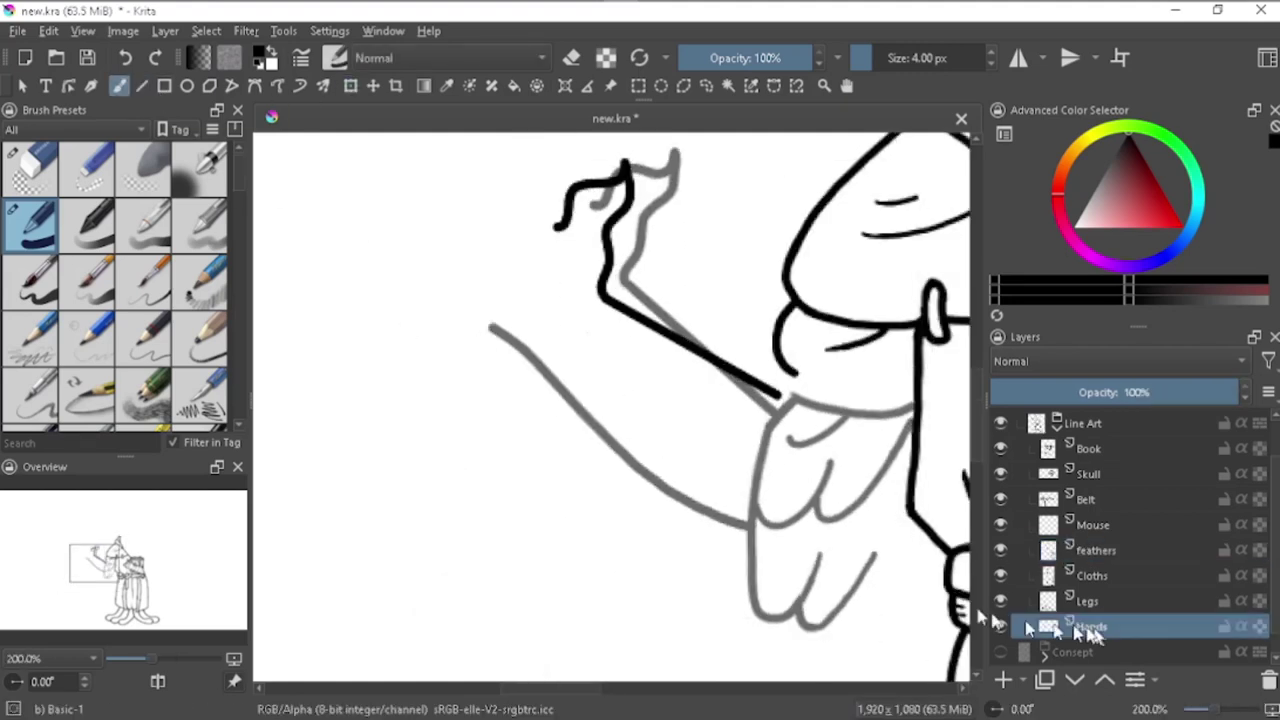
key("slash")
key("Page_Up")
key("Page_Up")
key("Page_Up")
scroll(763, 400, "up", 5)
scroll(751, 420, "down", 6)
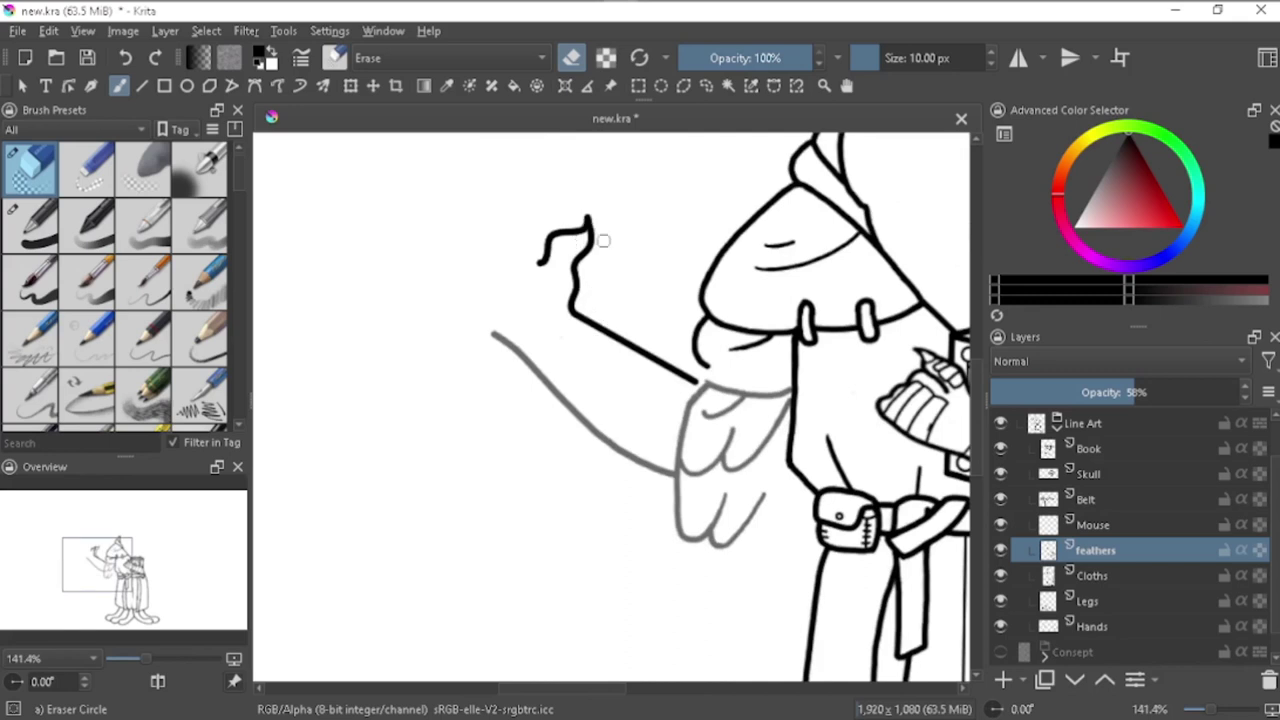
key("slash")
key("Page_Down")
key("Page_Down")
key("Page_Down")
scroll(603, 240, "up", 2)
key("4")
key("4")
left_click_drag(350, 372, 499, 403)
left_click_drag(783, 444, 812, 452)
key("5")
Step: Rotate the feathers and sleeve again to match the arm's new angle
key("minus")
key("minus")
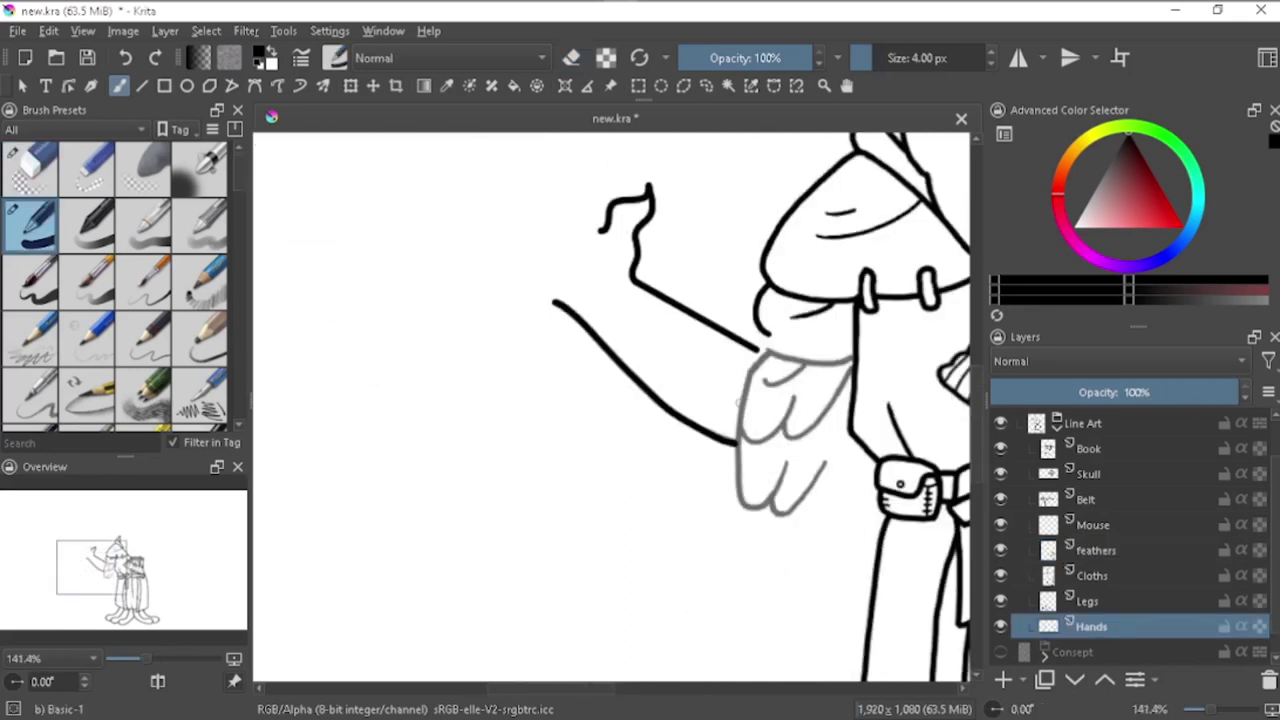
key("Page_Up")
key("Page_Up")
key("Page_Up")
key("ctrl+t")
left_click_drag(471, 317, 468, 354)
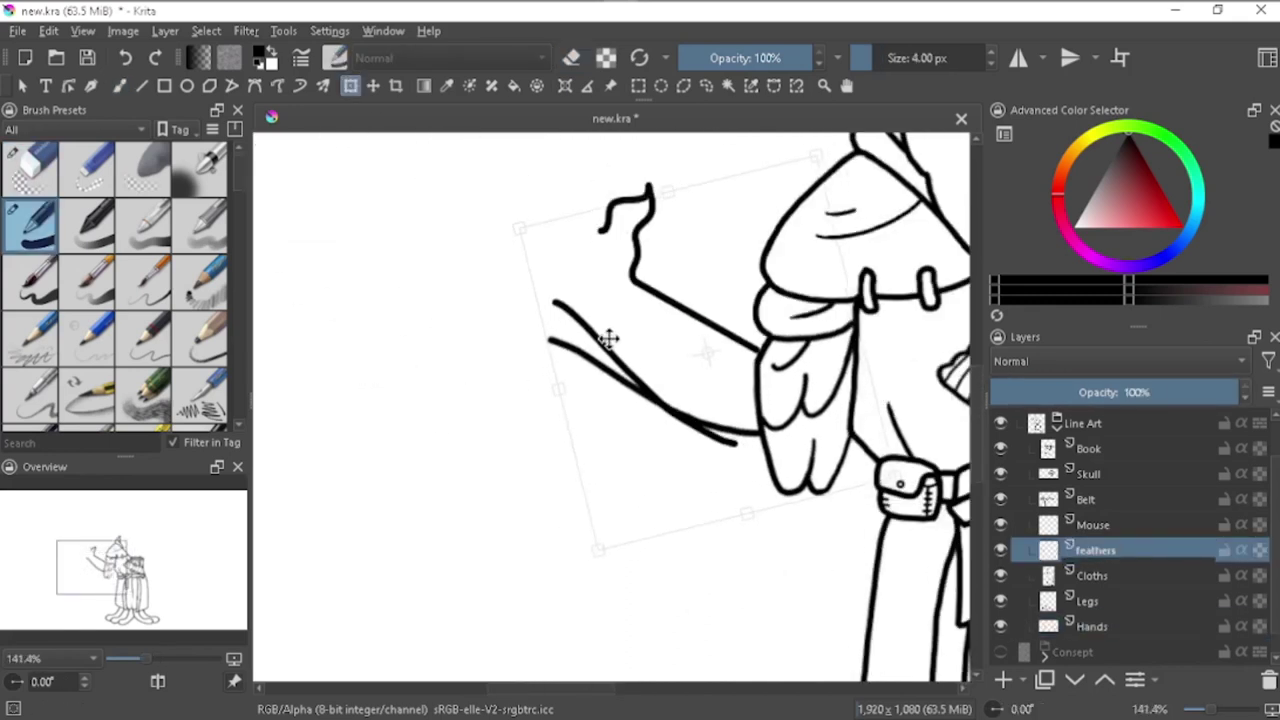
key("b")
key("slash")
scroll(712, 430, "up", 4)
scroll(690, 434, "down", 3)
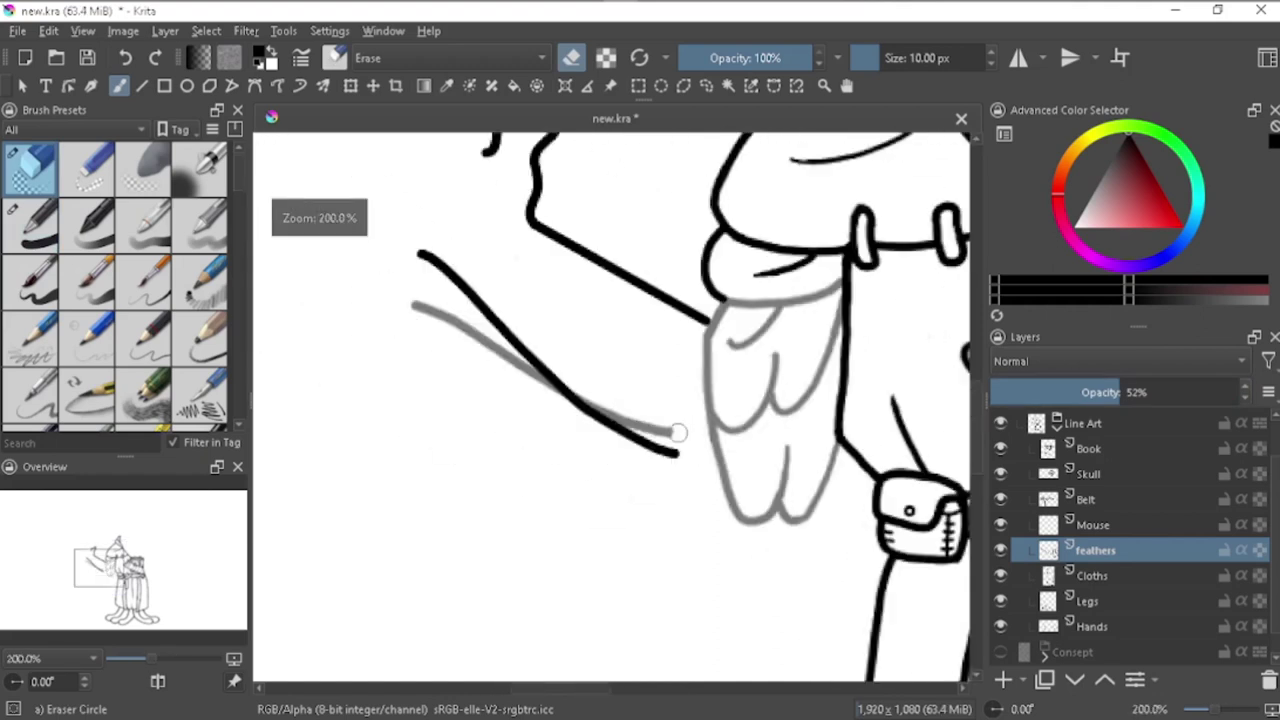
Step: Restore Feathers to 100% opacity, then undo the extra arm stroke on Hands with Basic-1
left_click(1240, 392)
left_click(1090, 626)
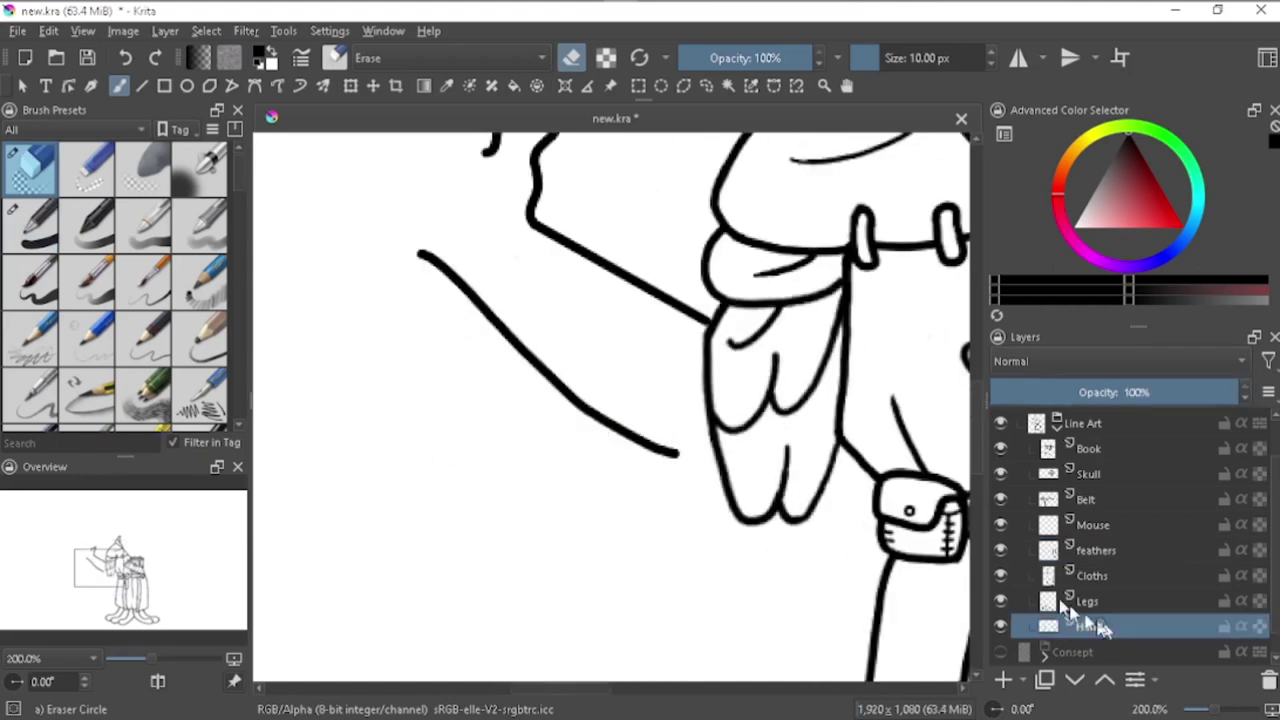
key("slash")
scroll(712, 358, "up", 2)
scroll(696, 430, "down", 1)
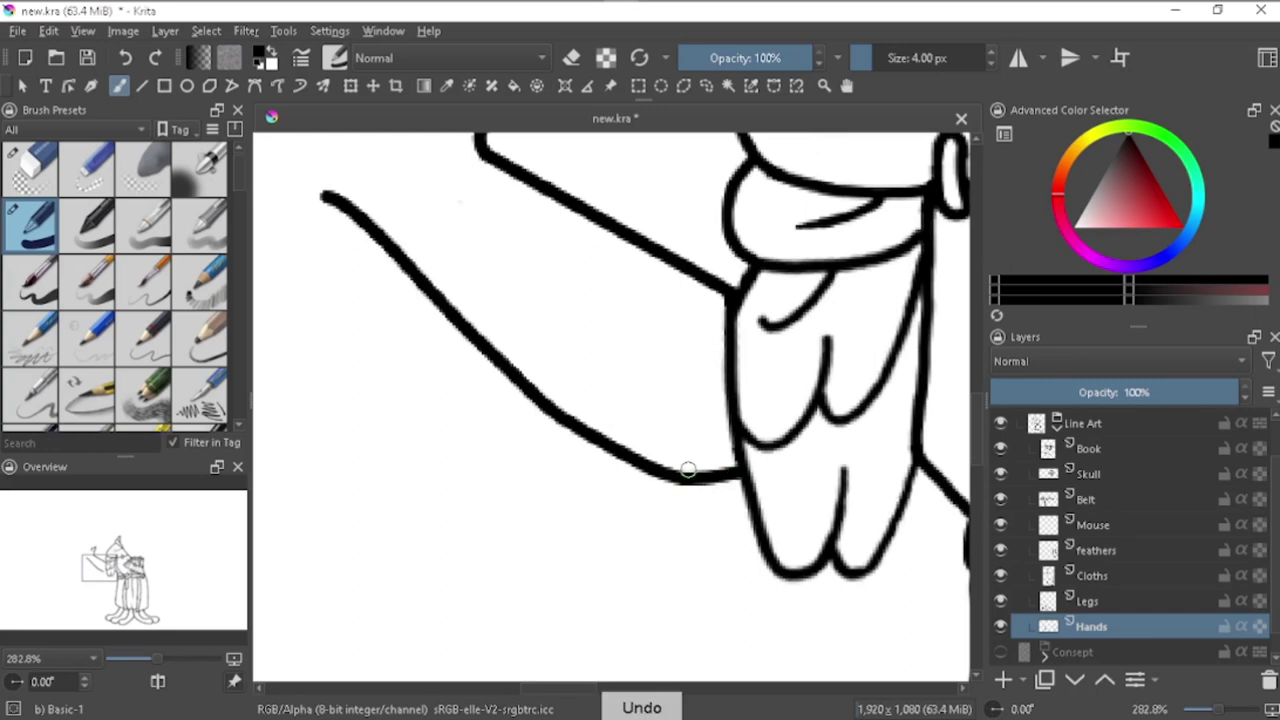
key("ctrl+z")
scroll(688, 470, "up", 1)
scroll(755, 447, "down", 5)
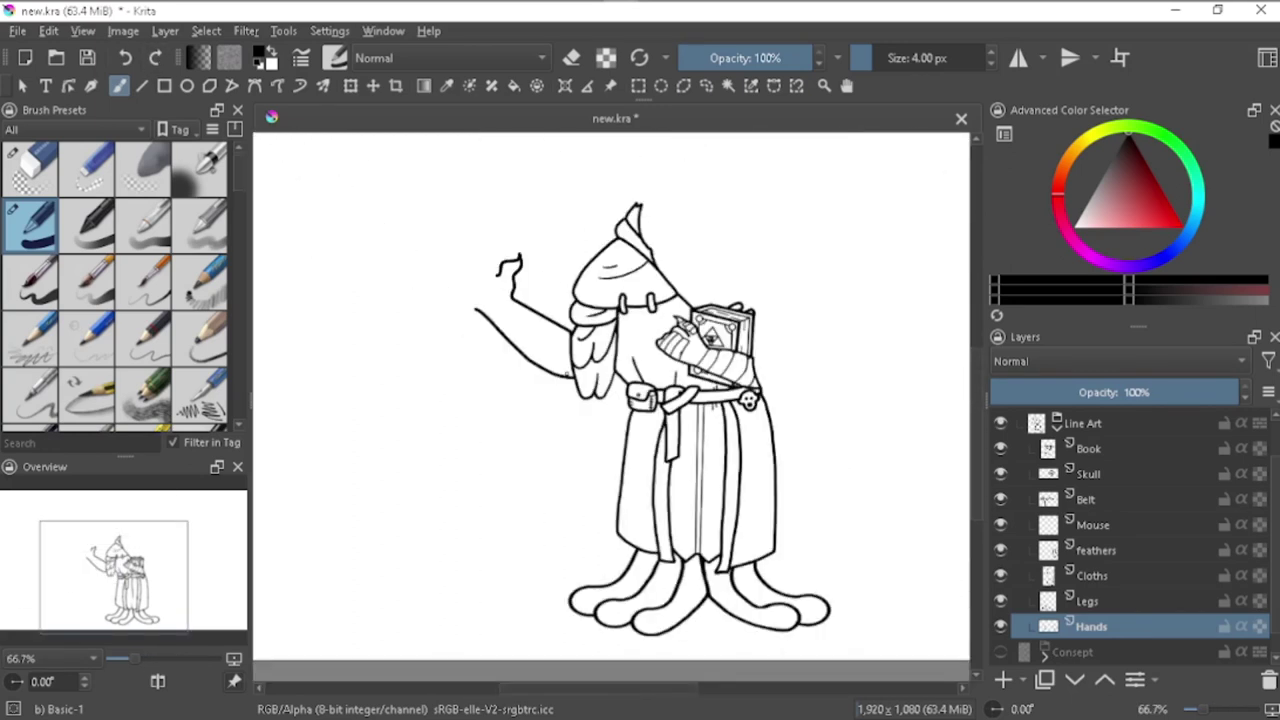
scroll(755, 447, "down", 1)
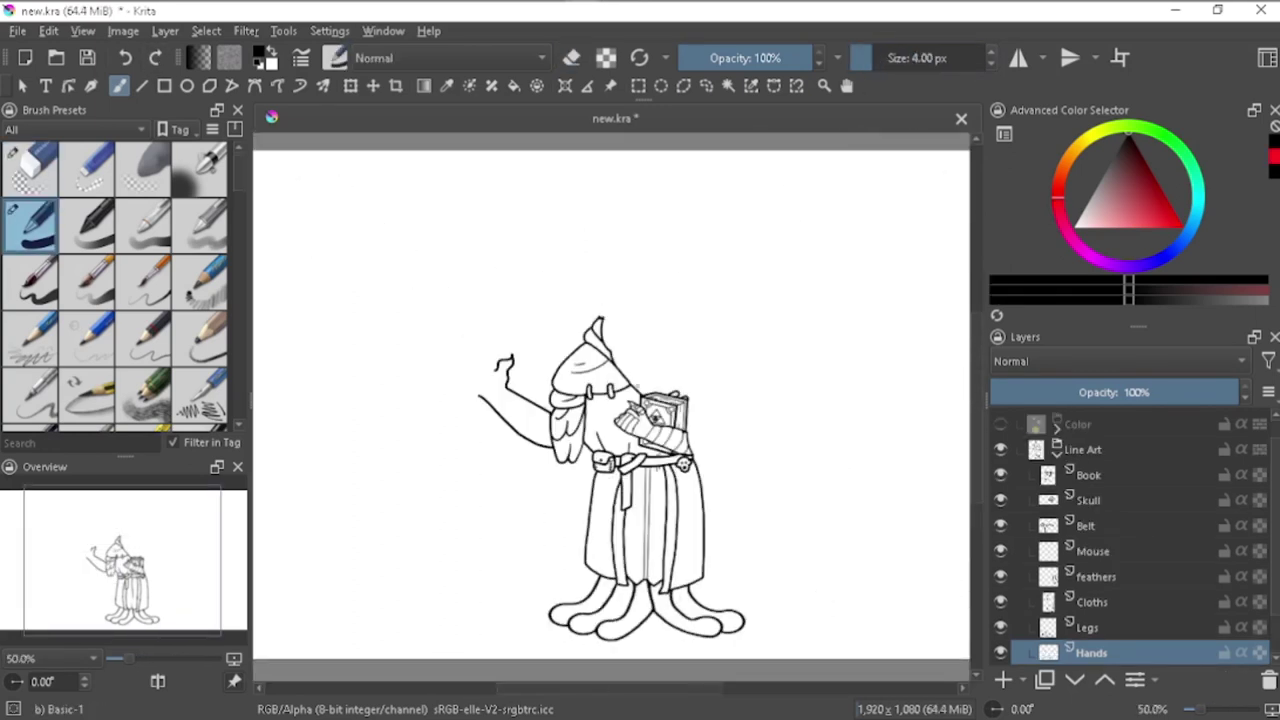
Step: Mirror the view and ink a finger from the hand's hook toward the yellow orb
scroll(416, 360, "up", 3)
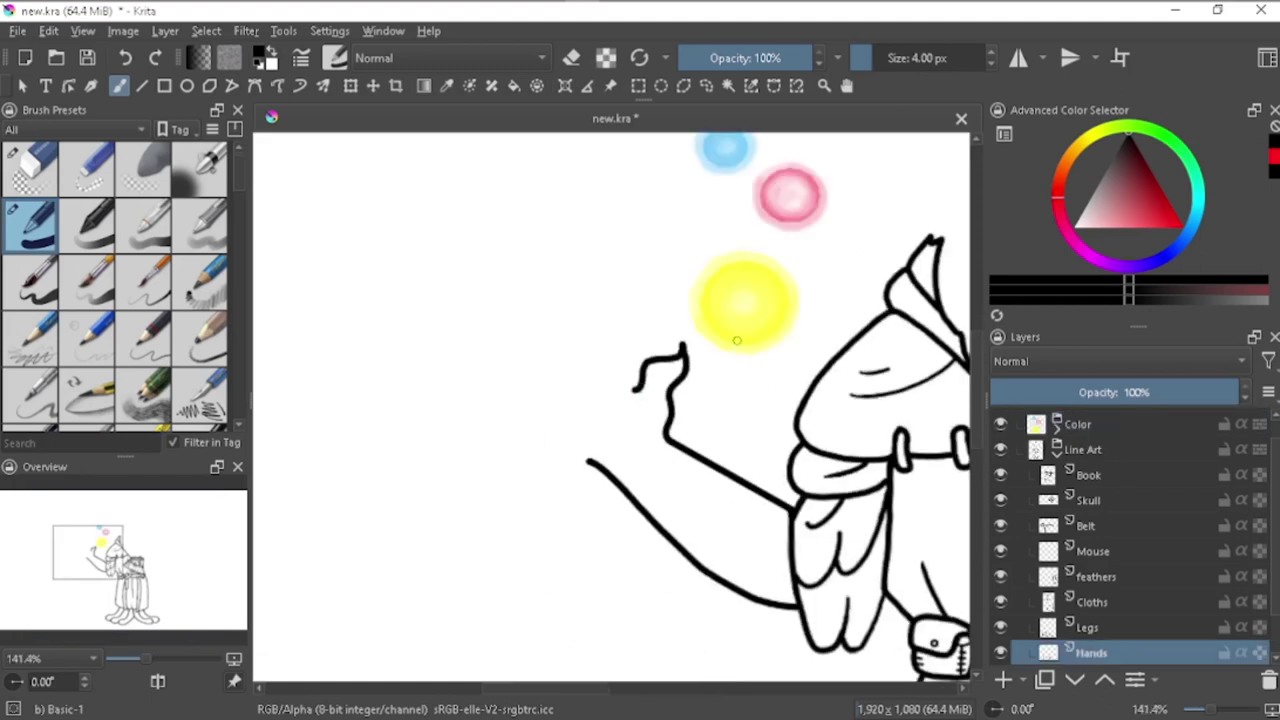
scroll(634, 380, "up", 1)
scroll(994, 57, "down", 3)
scroll(786, 337, "up", 2)
scroll(765, 437, "down", 1)
scroll(768, 380, "up", 2)
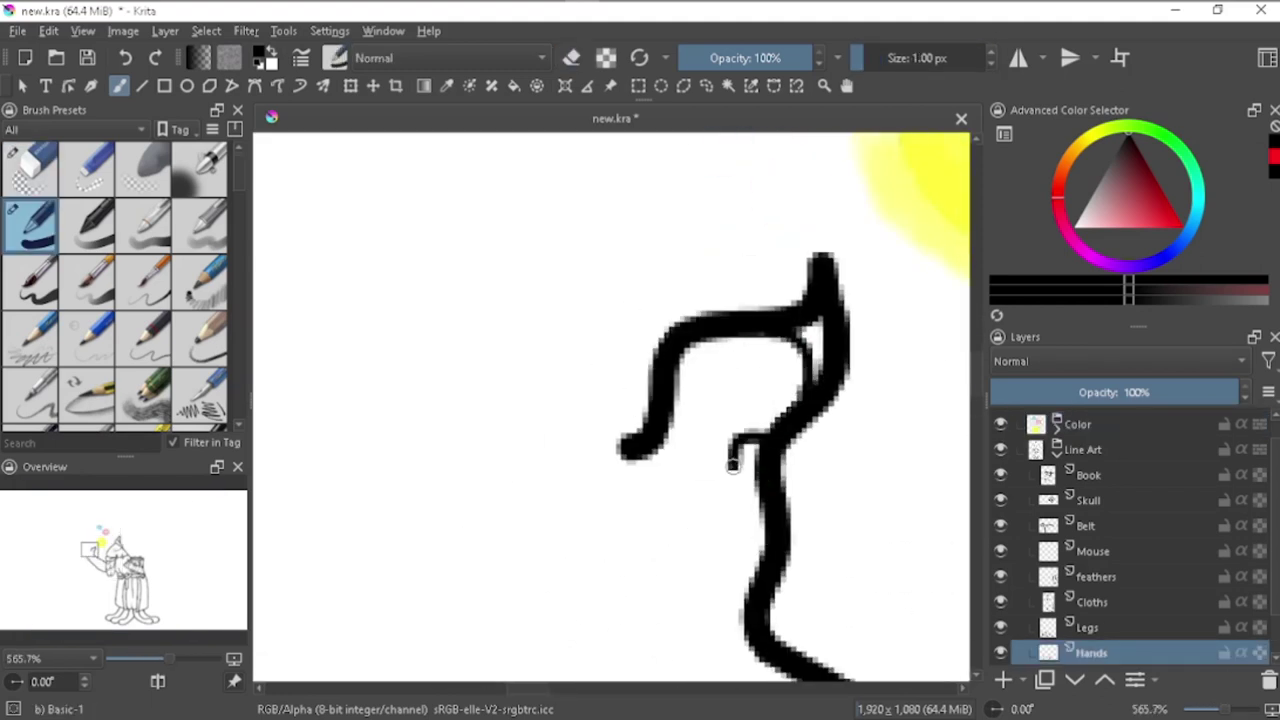
scroll(719, 636, "down", 3)
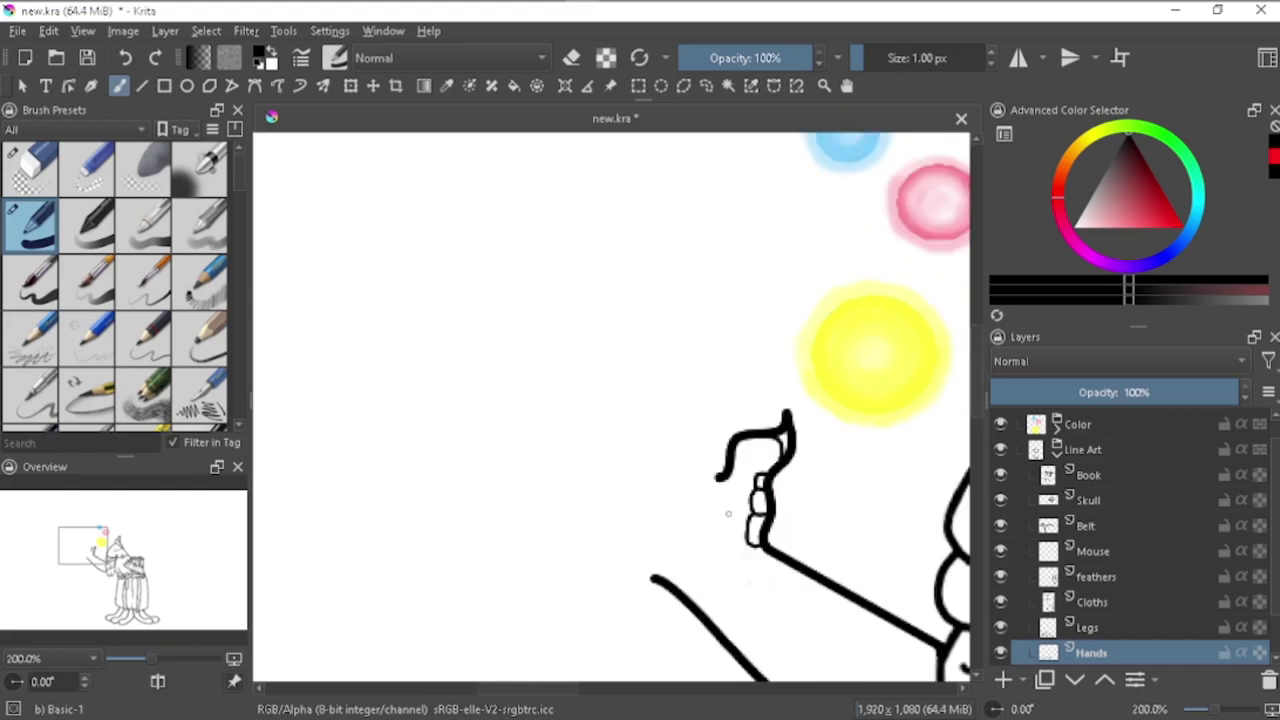
scroll(993, 58, "up", 2)
key("m")
scroll(552, 374, "up", 1)
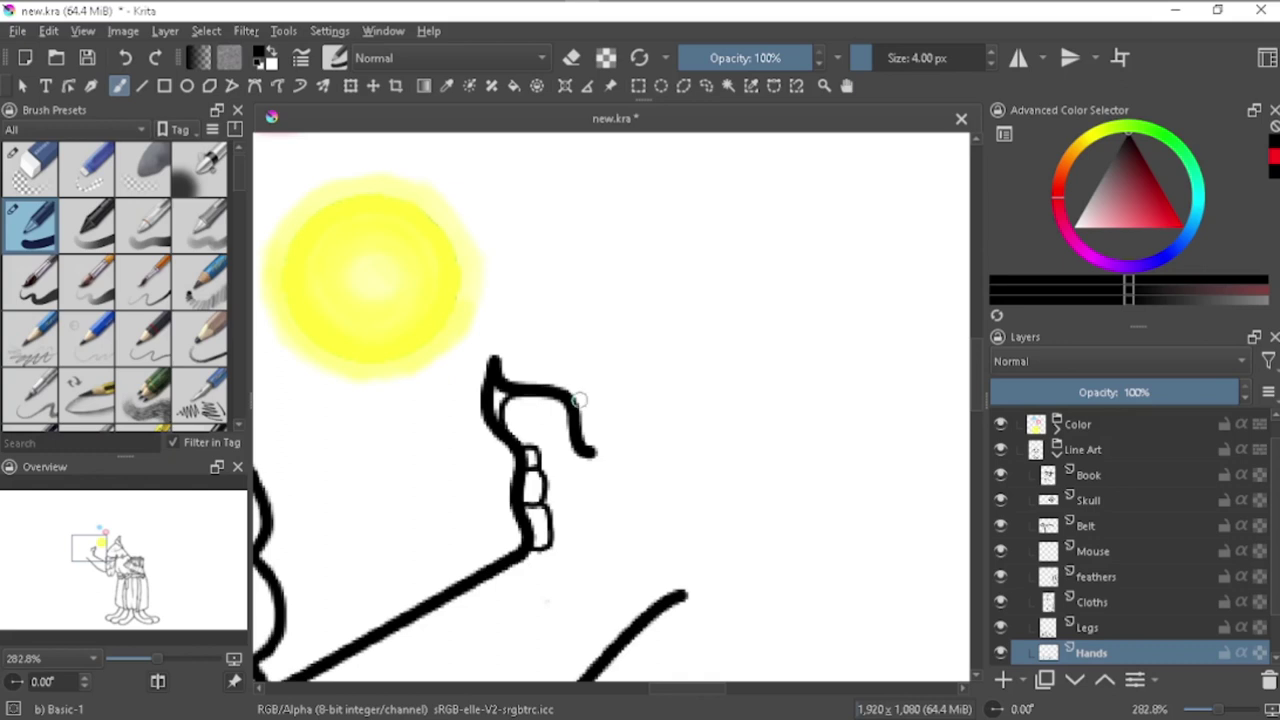
left_click_drag(594, 437, 671, 345)
Step: Move the yellow orb onto the finger's tip
key("e")
scroll(608, 423, "up", 4)
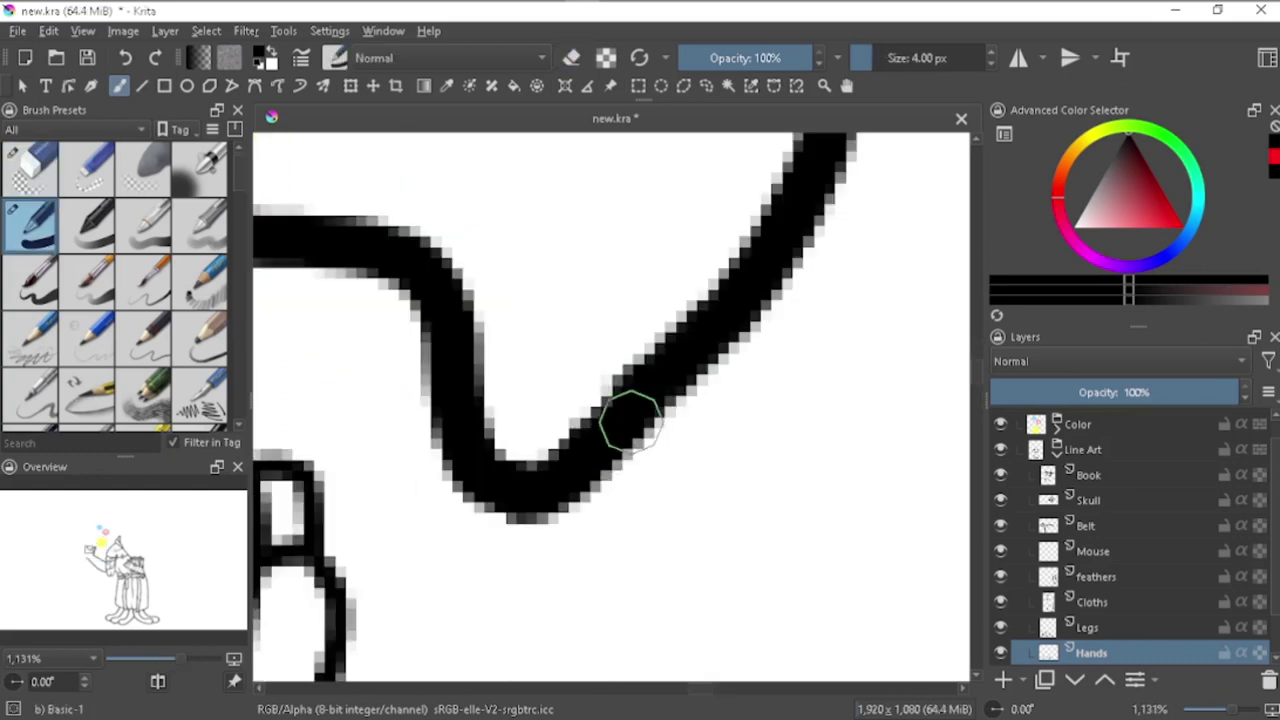
scroll(630, 423, "down", 4)
left_click(1077, 424)
key("t")
left_click_drag(410, 262, 785, 280)
left_click(1083, 450)
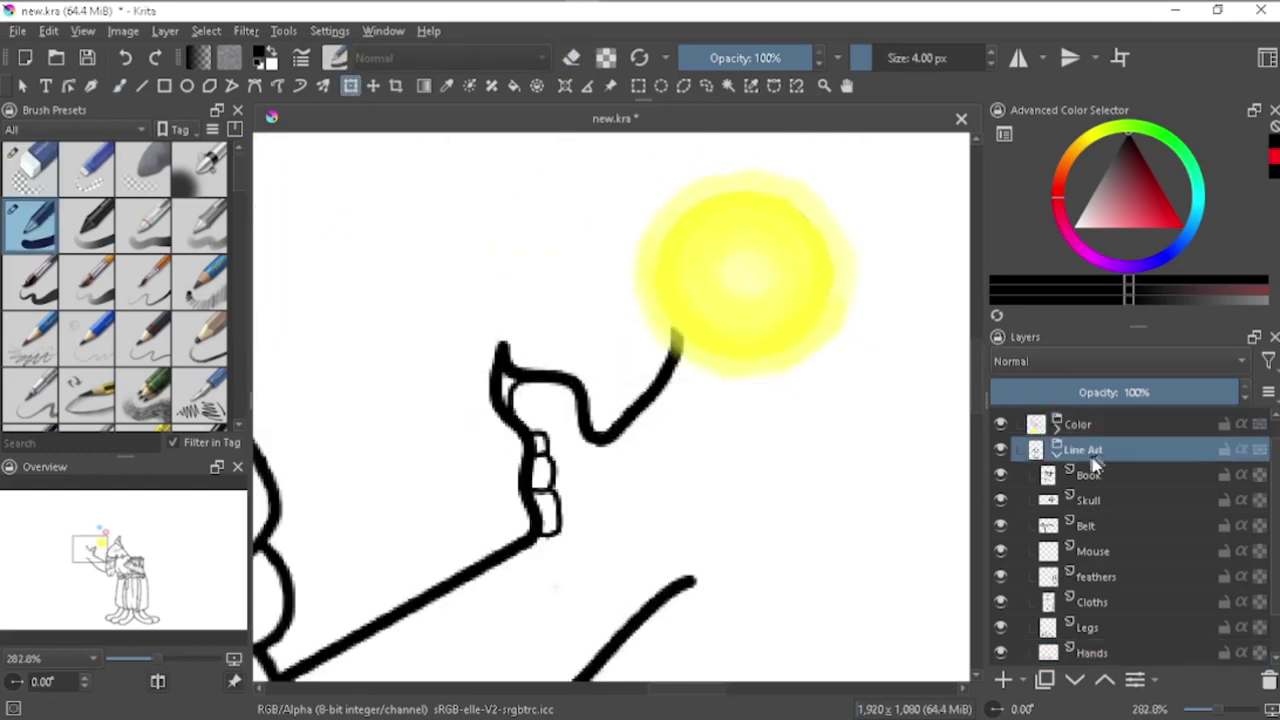
Step: Ink a second finger down from the orb on the Hands layer
left_click(1091, 652)
key("b")
scroll(709, 423, "up", 1)
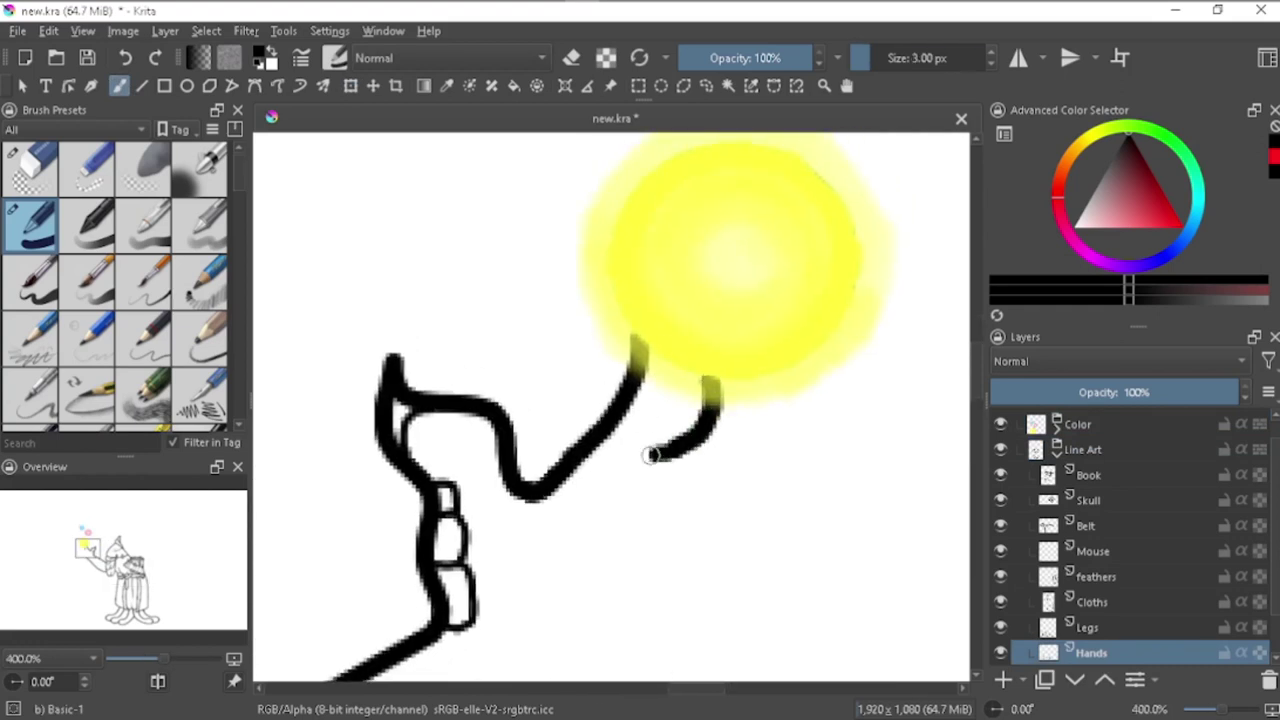
left_click_drag(656, 455, 740, 487)
scroll(650, 530, "down", 1)
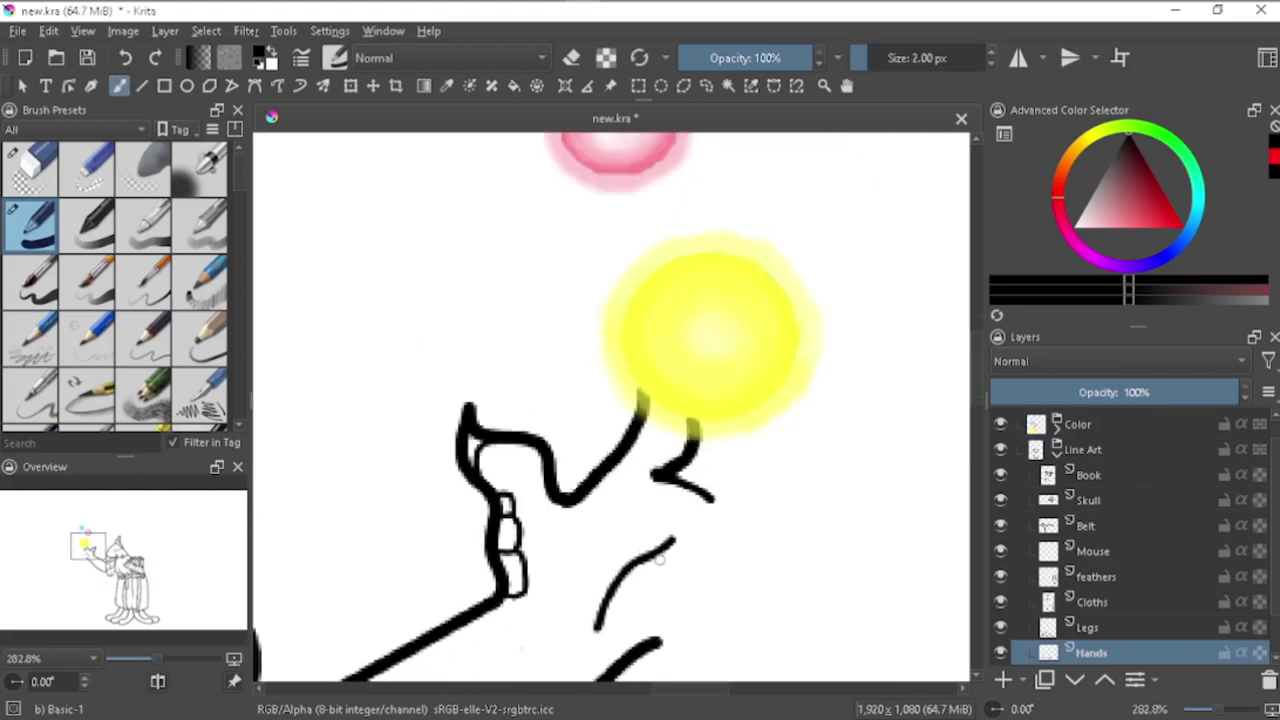
scroll(640, 560, "up", 1)
Step: Remove the thin rightmost finger stroke and thicken the brush to 2 px
key("ctrl+z")
key("ctrl+z")
left_click(156, 60)
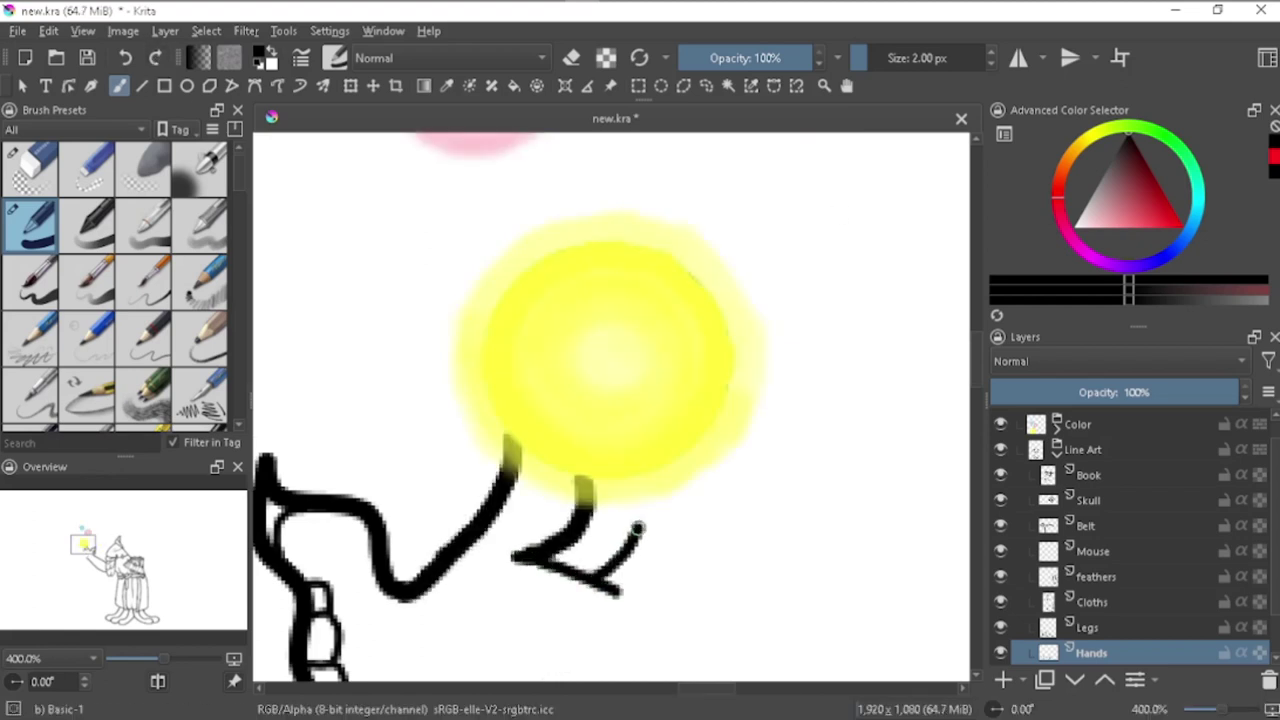
key("ctrl+z")
scroll(680, 495, "up", 1)
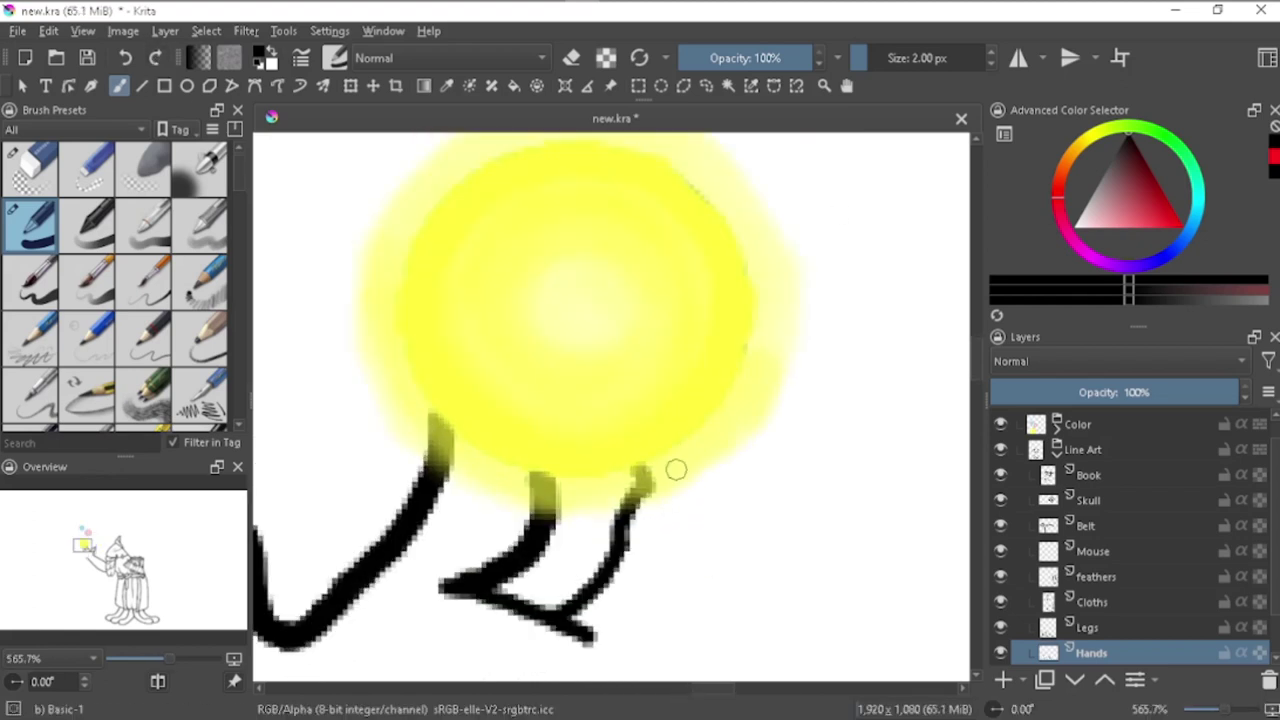
scroll(619, 546, "down", 1)
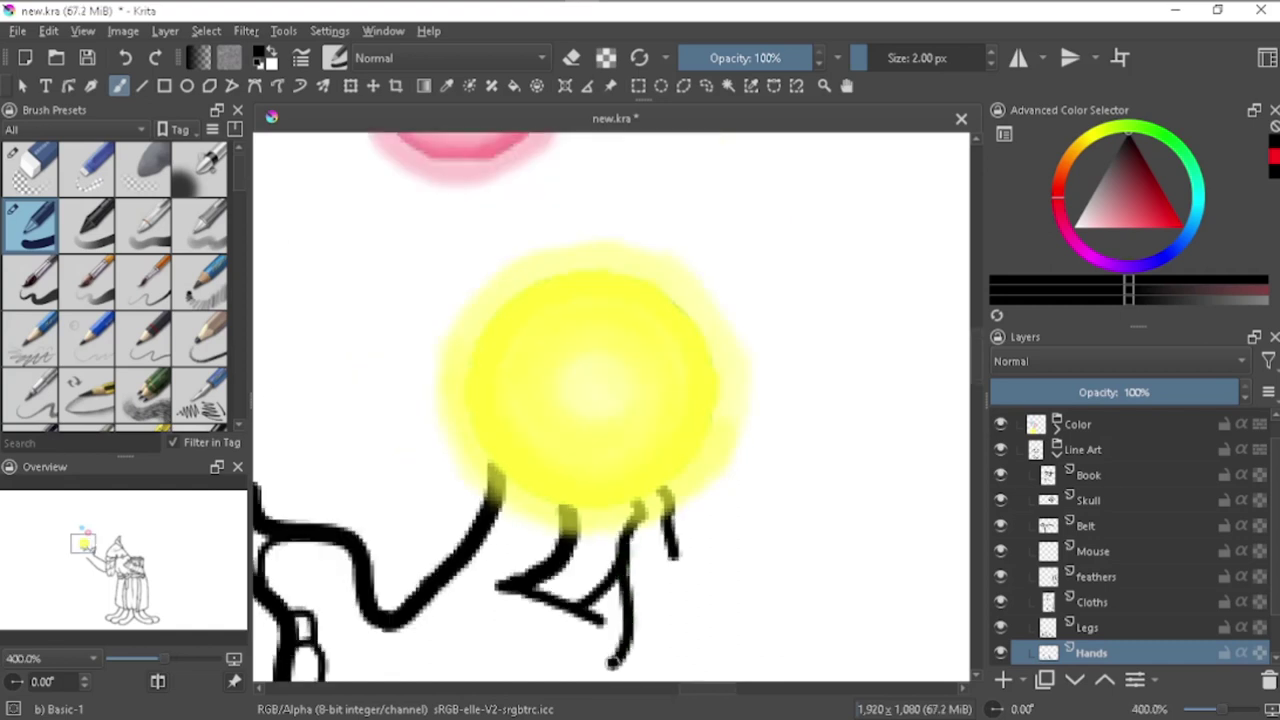
key("bracketright")
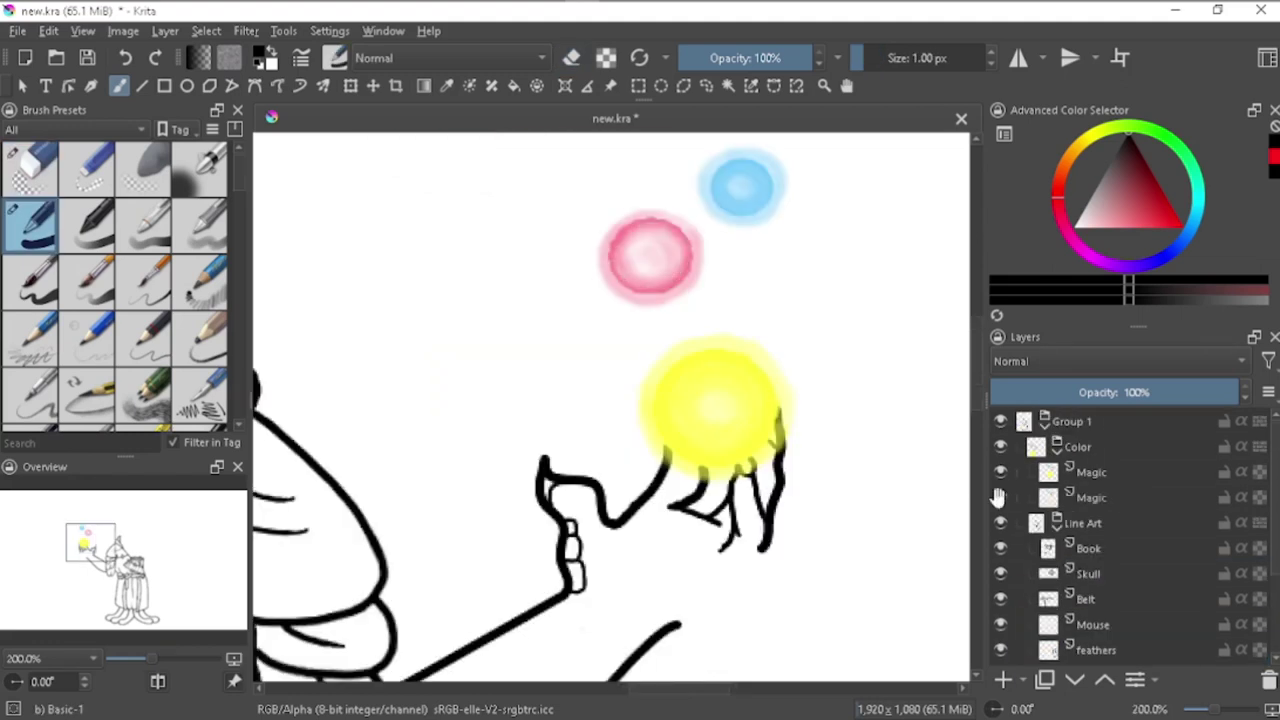
Step: Try a soft airbrush pink glow over the orb, then undo the oversized wash
left_click(706, 277, "ctrl")
left_click(200, 165)
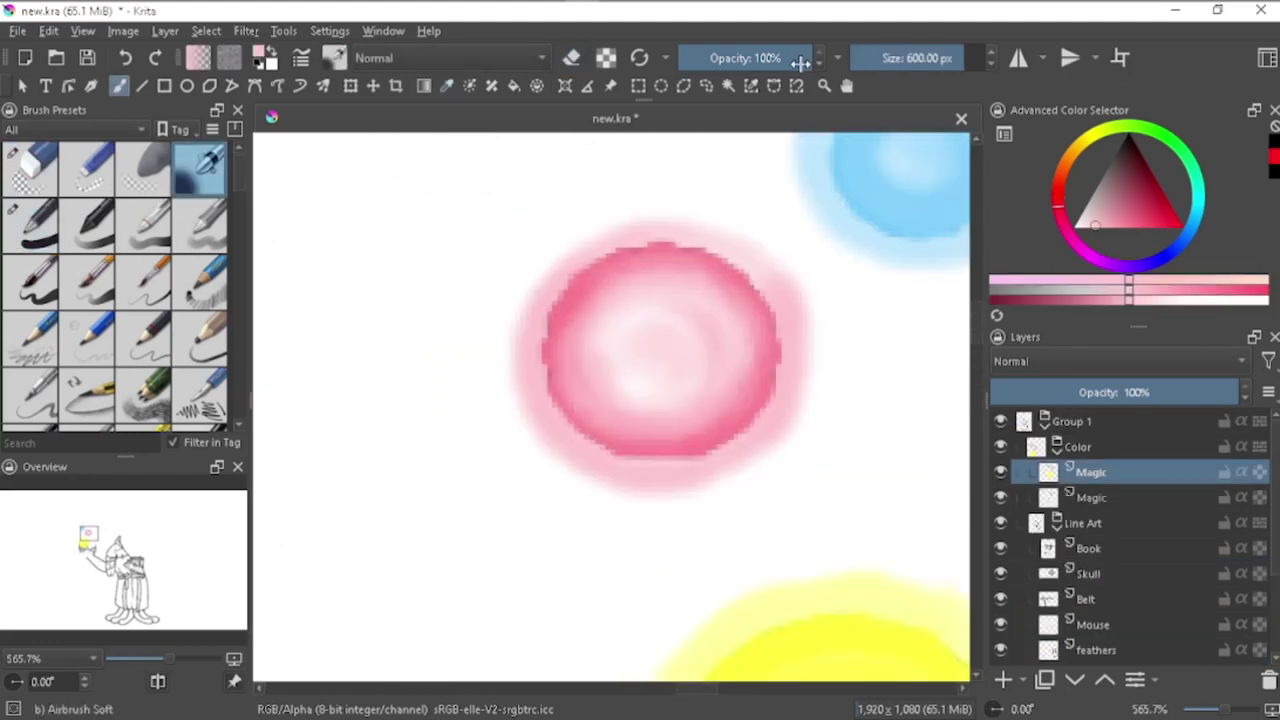
left_click(743, 398)
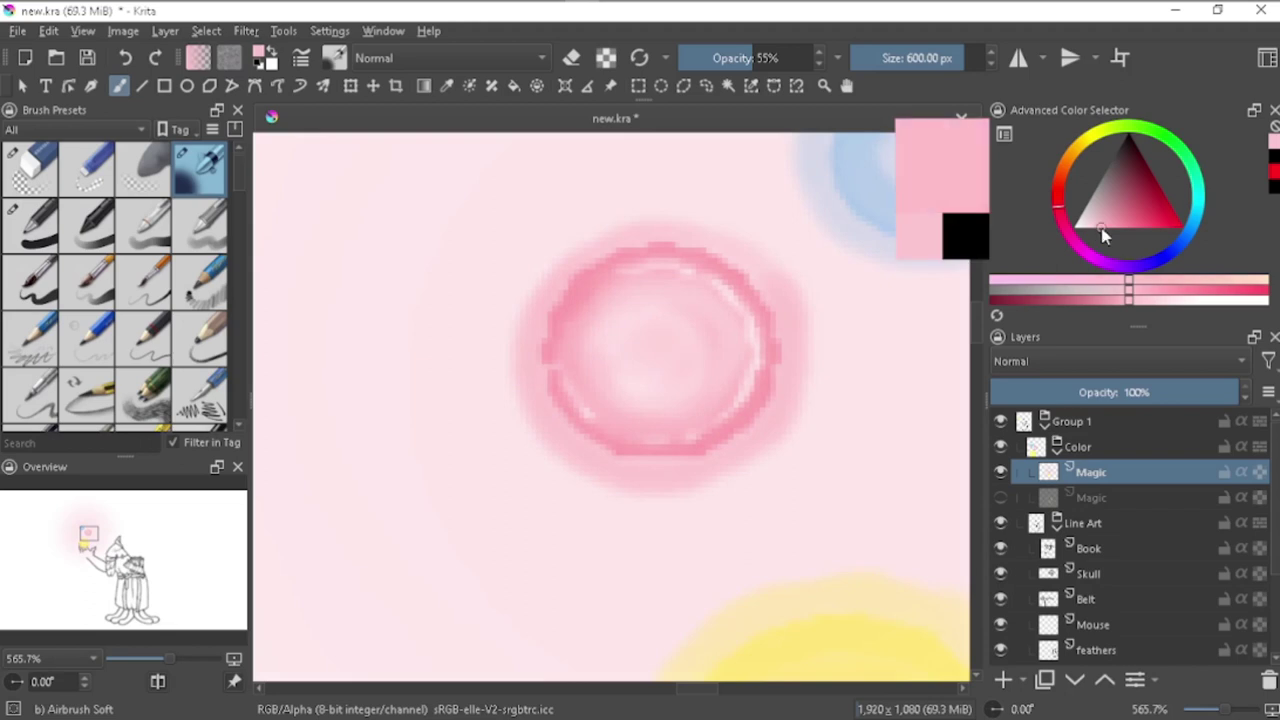
key("ctrl+z")
key("minus")
key("minus")
key("minus")
Step: Airbrush a deeper red rim along the pink orb's edge
scroll(855, 213, "down", 4)
key("ctrl+z")
scroll(757, 377, "up", 9)
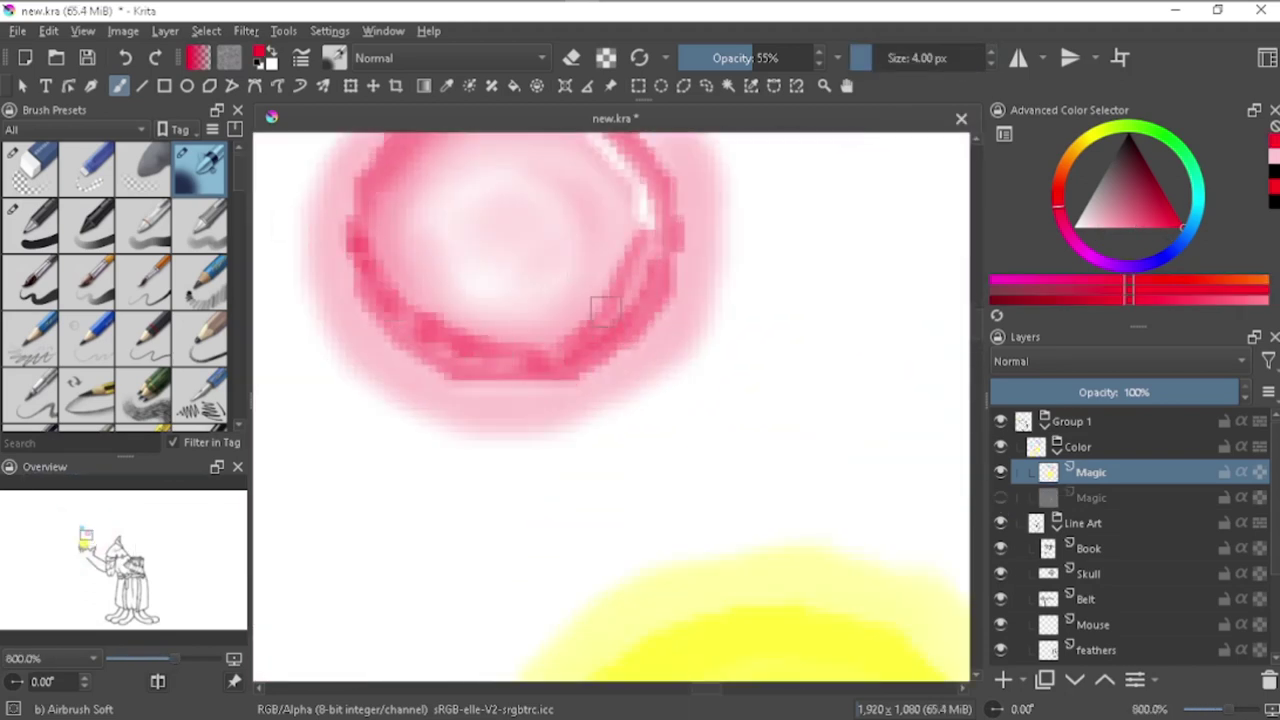
scroll(600, 300, "down", 2)
left_click_drag(587, 343, 586, 366)
key("ctrl+z")
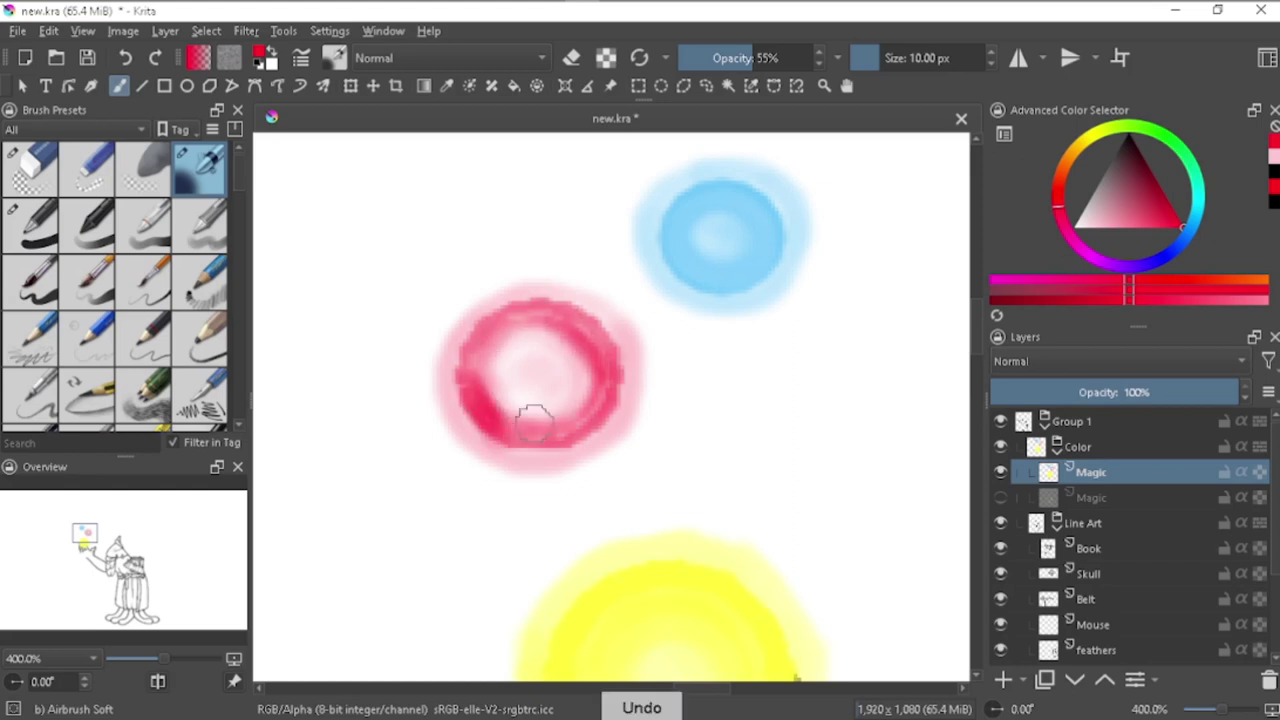
scroll(640, 375, "down", 2)
Step: Collapse and expand the layer groups and select the hidden Magic layer with Basic-1
left_click(1057, 447)
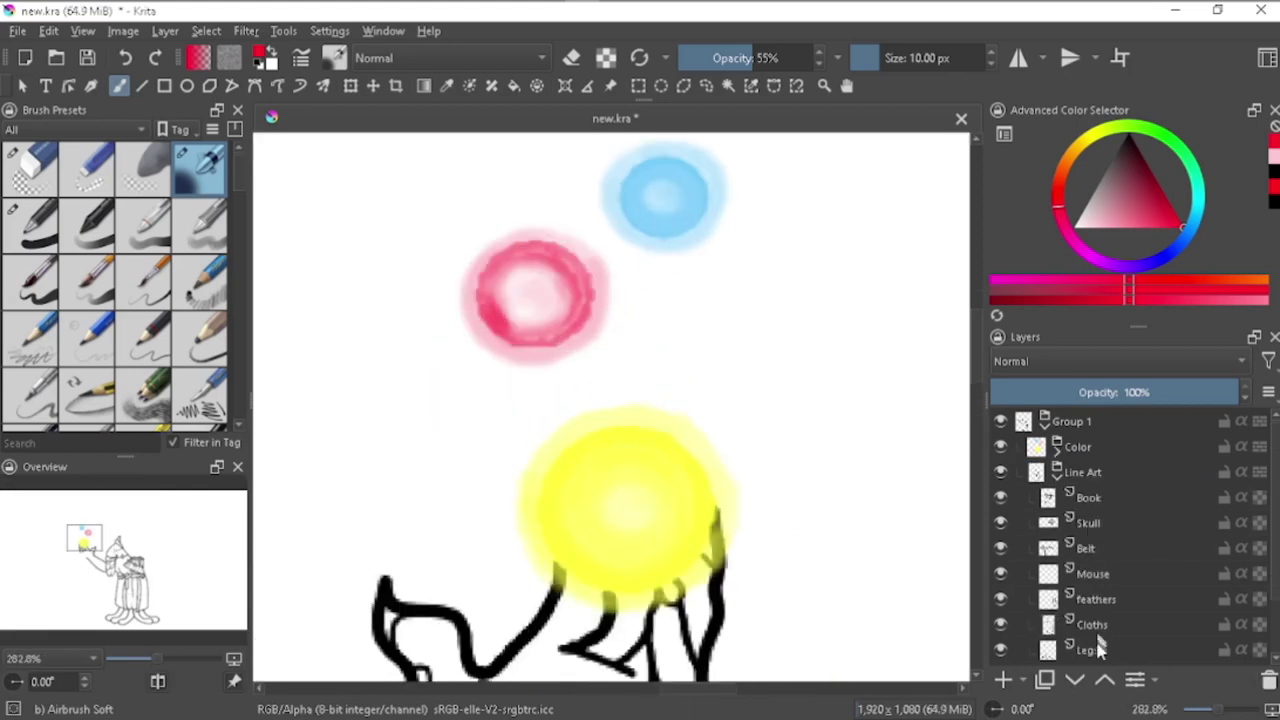
left_click(1045, 421)
left_click(1045, 421)
right_click(1274, 512)
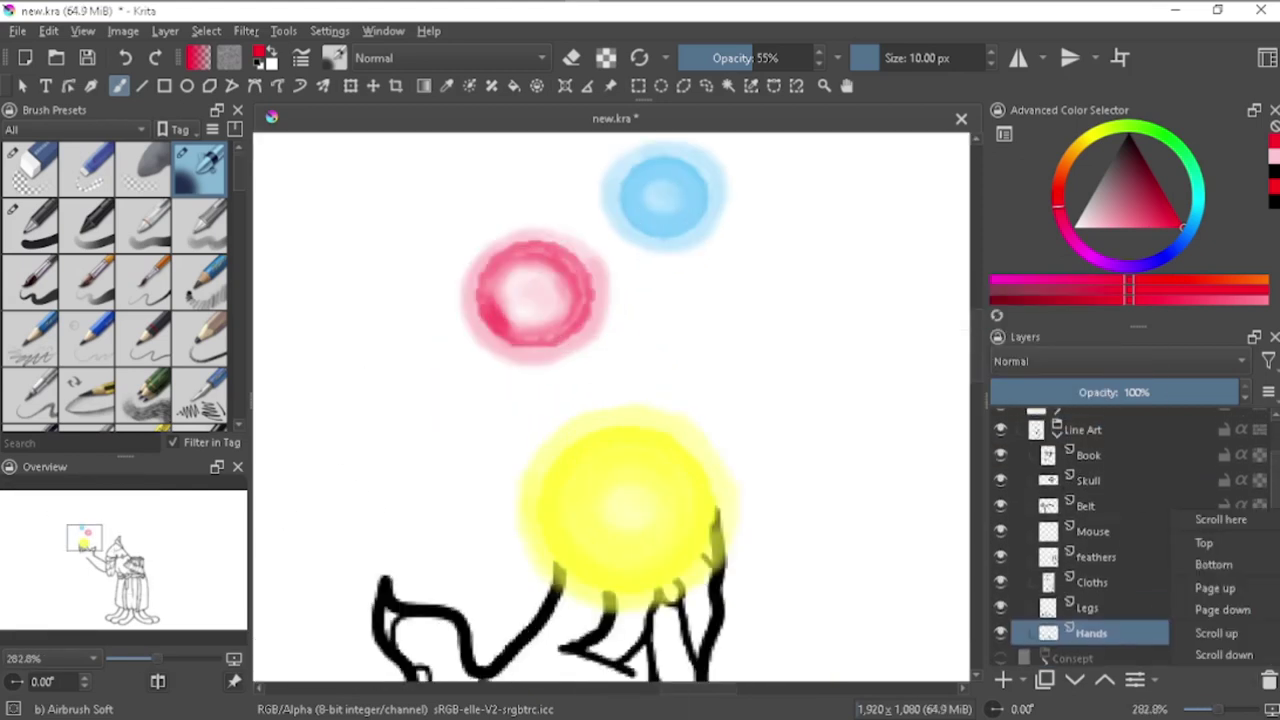
left_click(1212, 631)
left_click(32, 225)
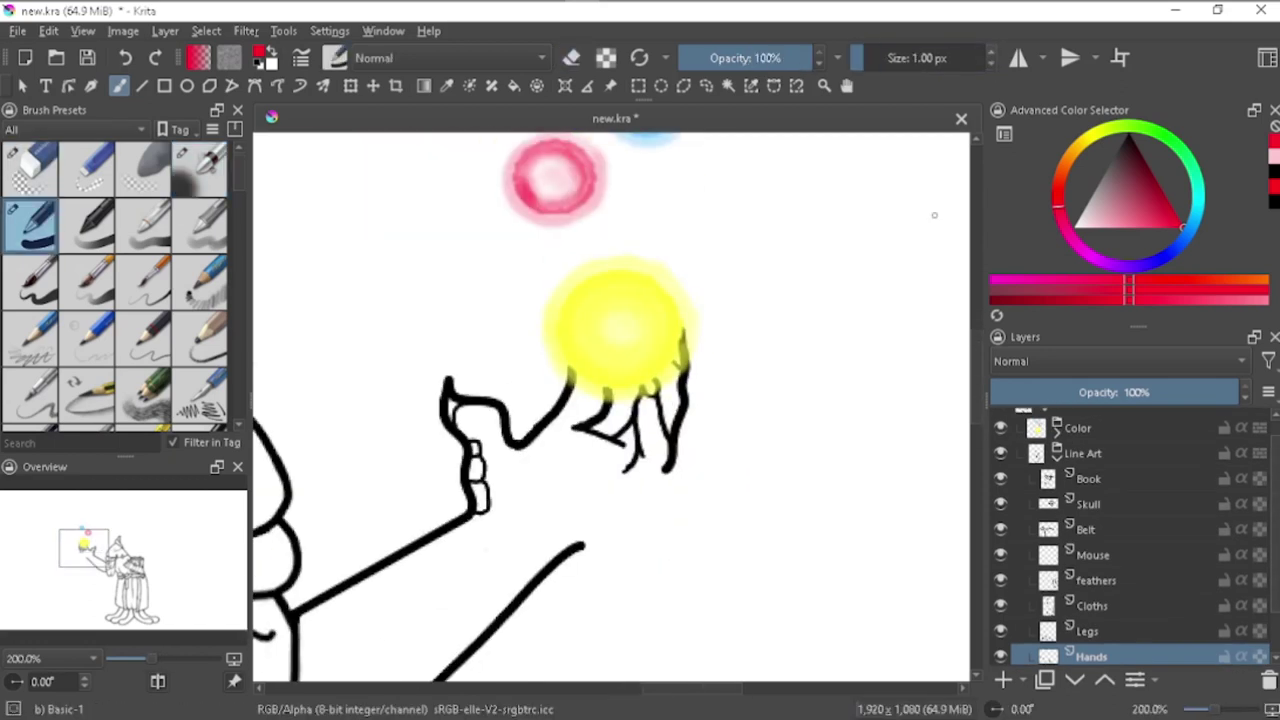
left_click(263, 55)
left_click(745, 580)
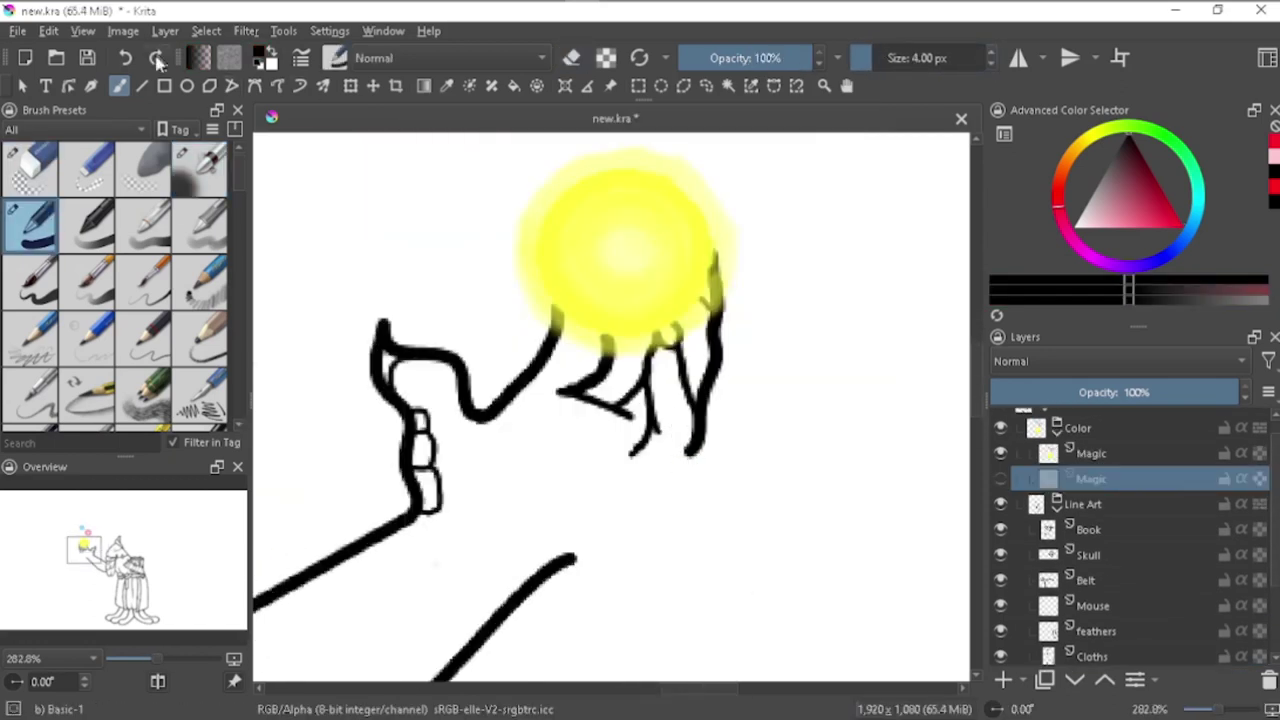
Step: Extend the finger line and the wrist line up toward the orb
key("e")
scroll(1090, 570, "down", 1)
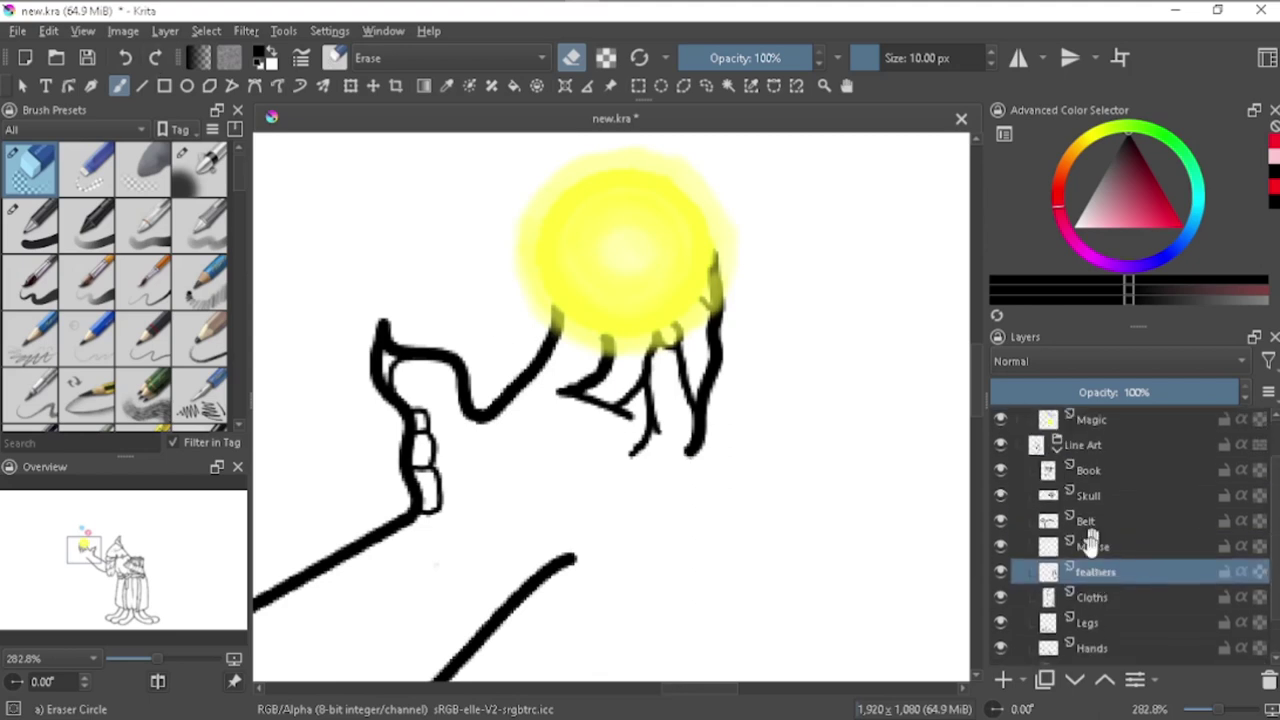
scroll(1100, 500, "up", 2)
left_click_drag(1154, 457, 1090, 645)
key("e")
scroll(690, 480, "up", 2)
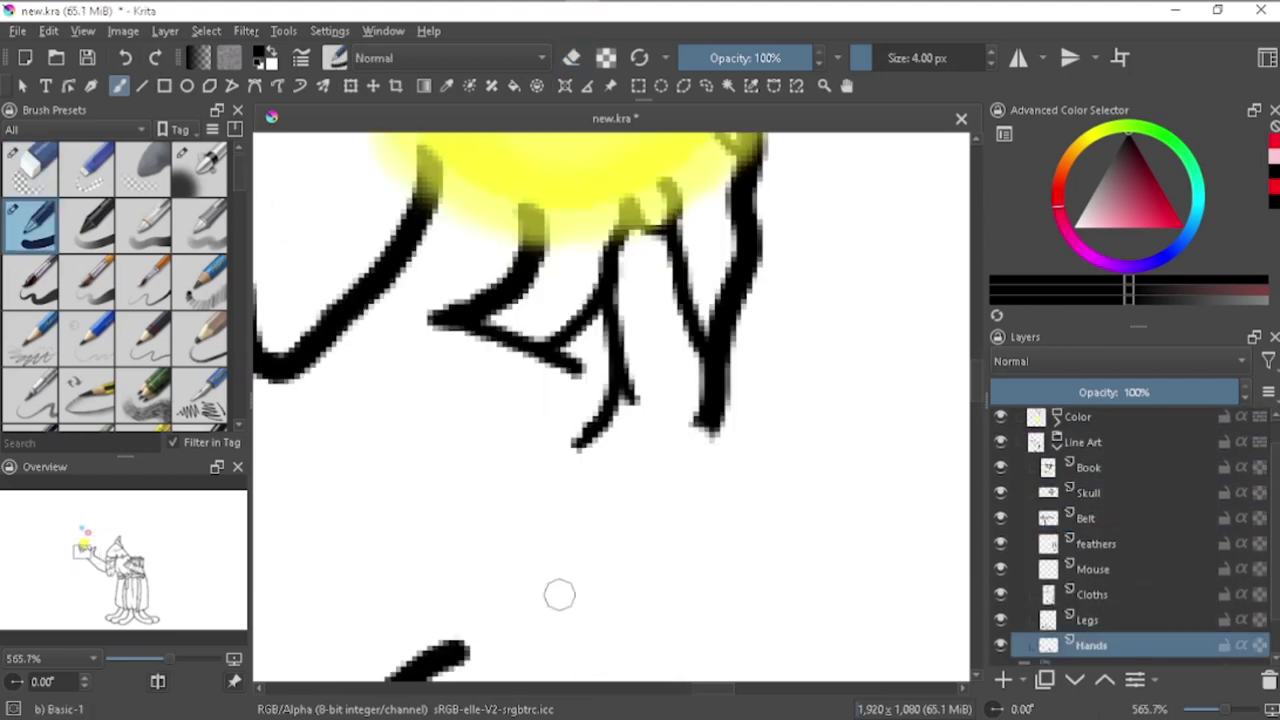
mouse_move(517, 630)
left_mouse_down()
mouse_move(597, 586)
mouse_move(714, 442)
left_mouse_up()
scroll(714, 442, "down", 1)
scroll(723, 510, "down", 1)
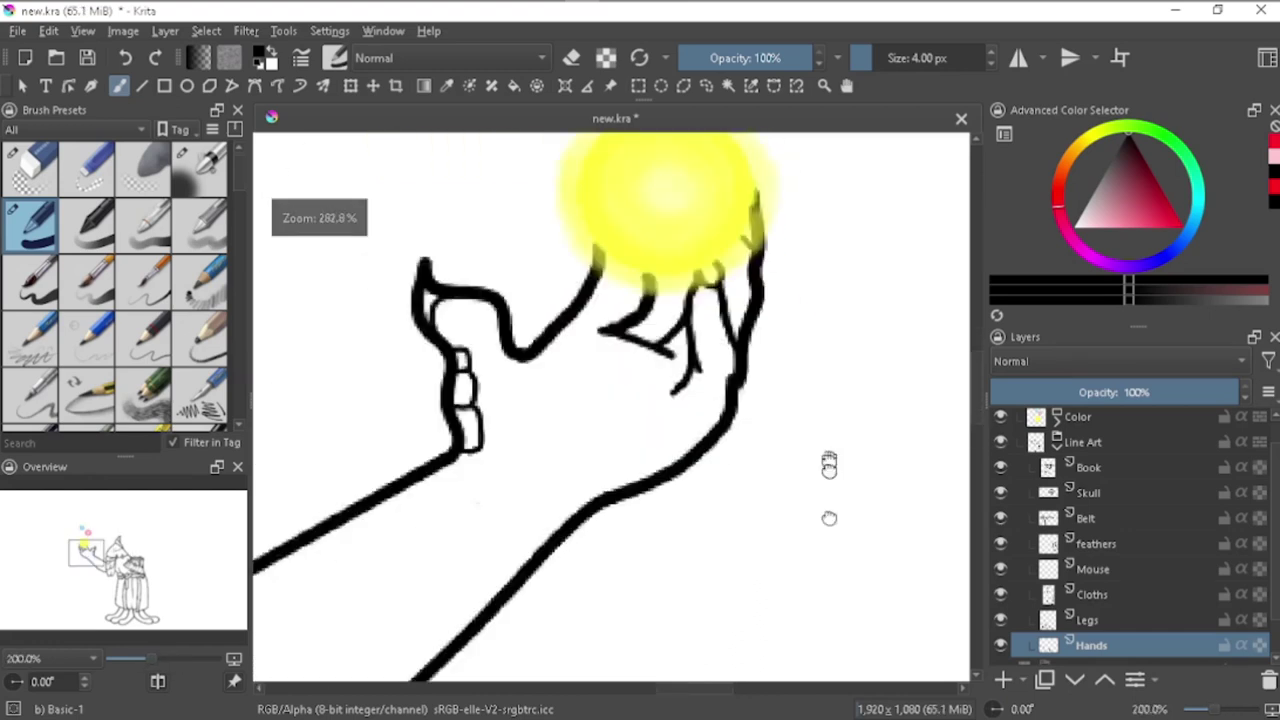
left_click_drag(643, 470, 727, 245)
scroll(727, 245, "down", 5)
scroll(582, 568, "up", 5)
Step: Erase the stray end of the lower arm stroke and check the hand in mirror view
key("e")
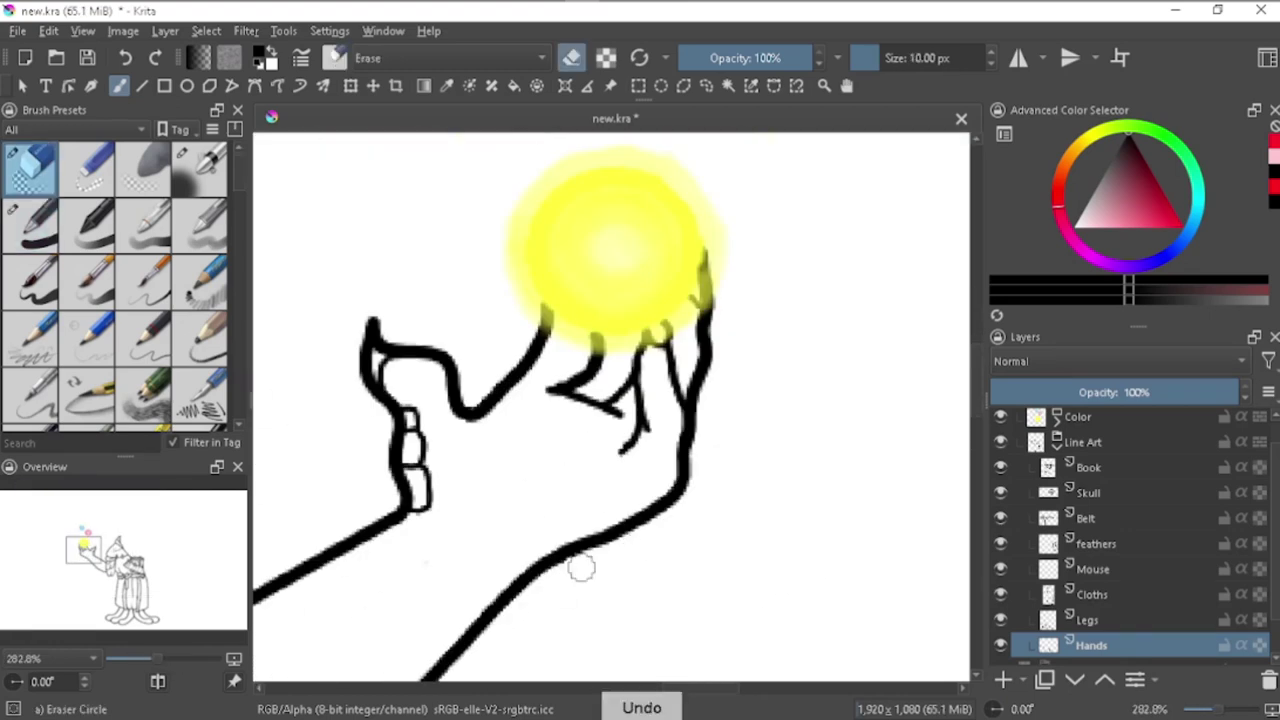
left_click_drag(609, 540, 576, 549)
key("e")
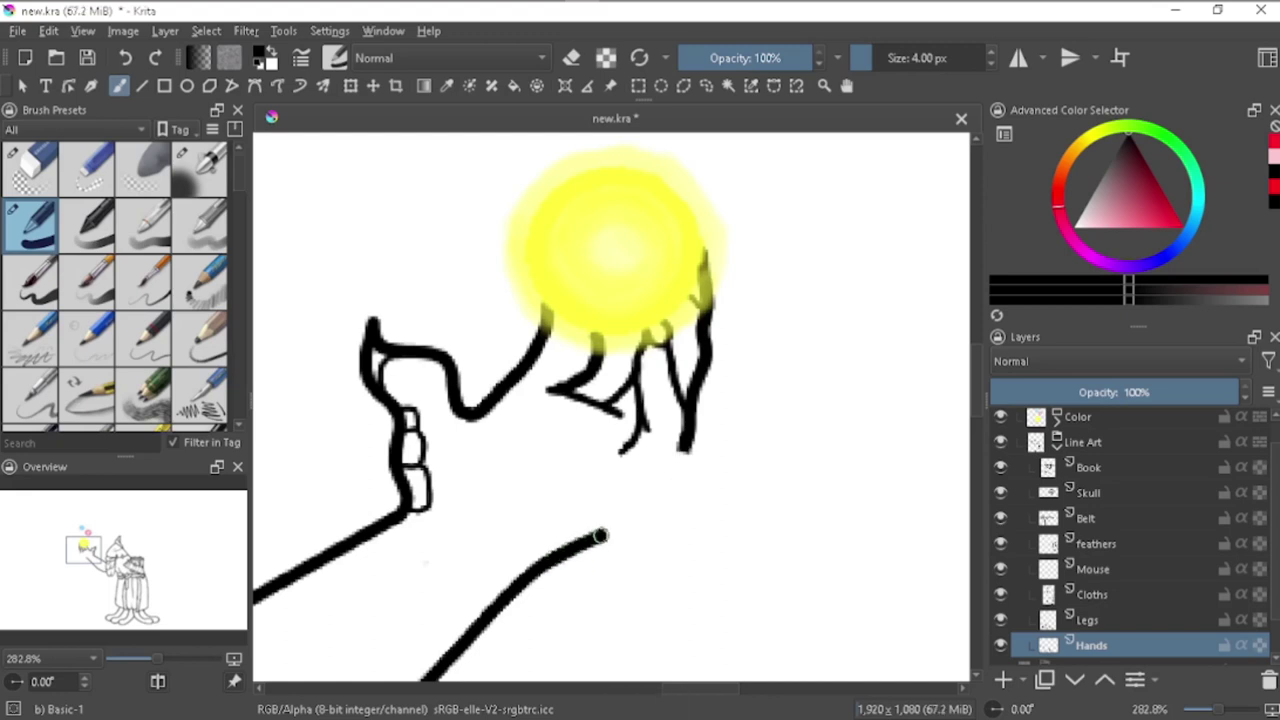
scroll(680, 471, "down", 5)
key("m")
scroll(440, 450, "up", 5)
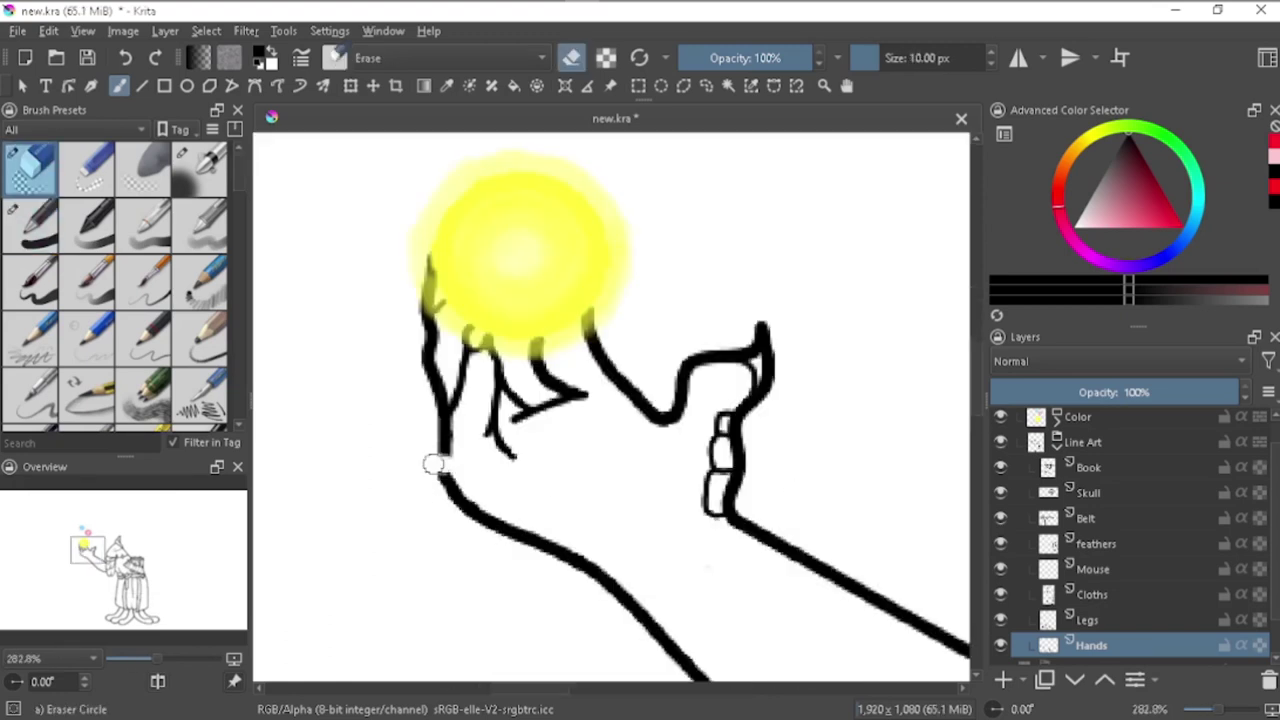
scroll(471, 472, "down", 4)
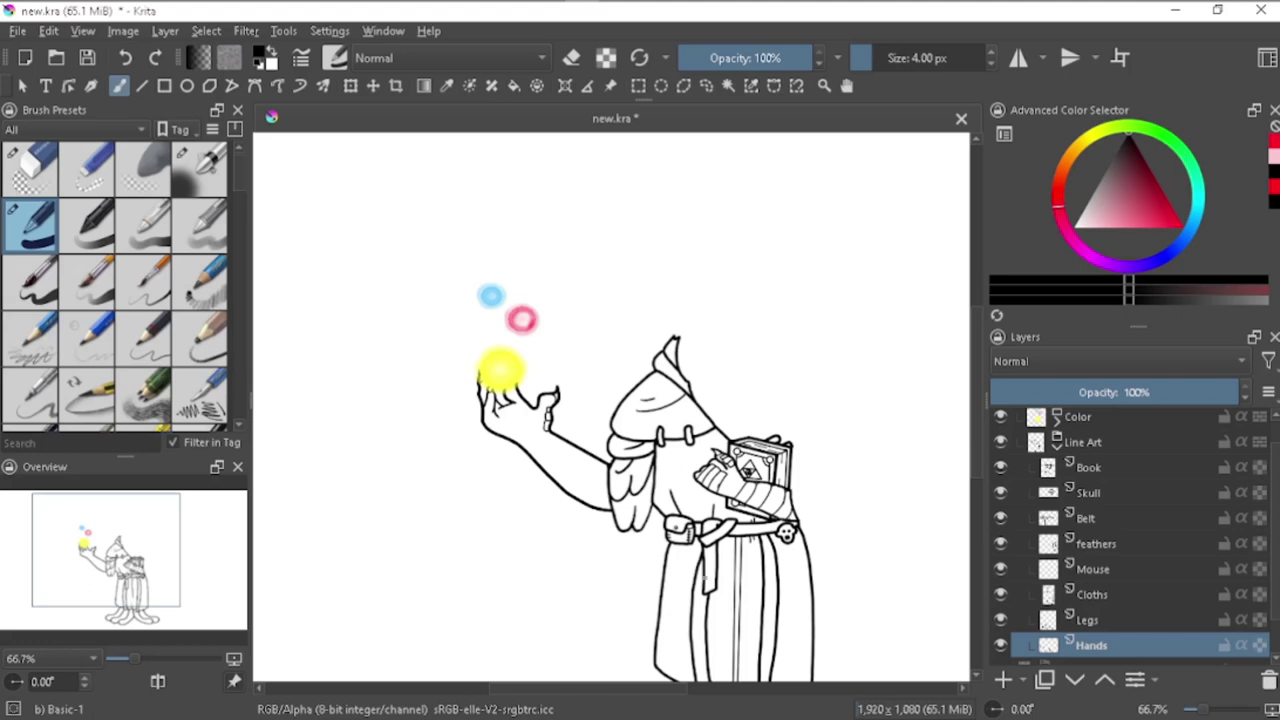
scroll(586, 449, "up", 2)
scroll(637, 583, "up", 4)
scroll(665, 461, "down", 1)
Step: Shrink the brush to 3 px and toggle erasing mode while reviewing the hand
key("[")
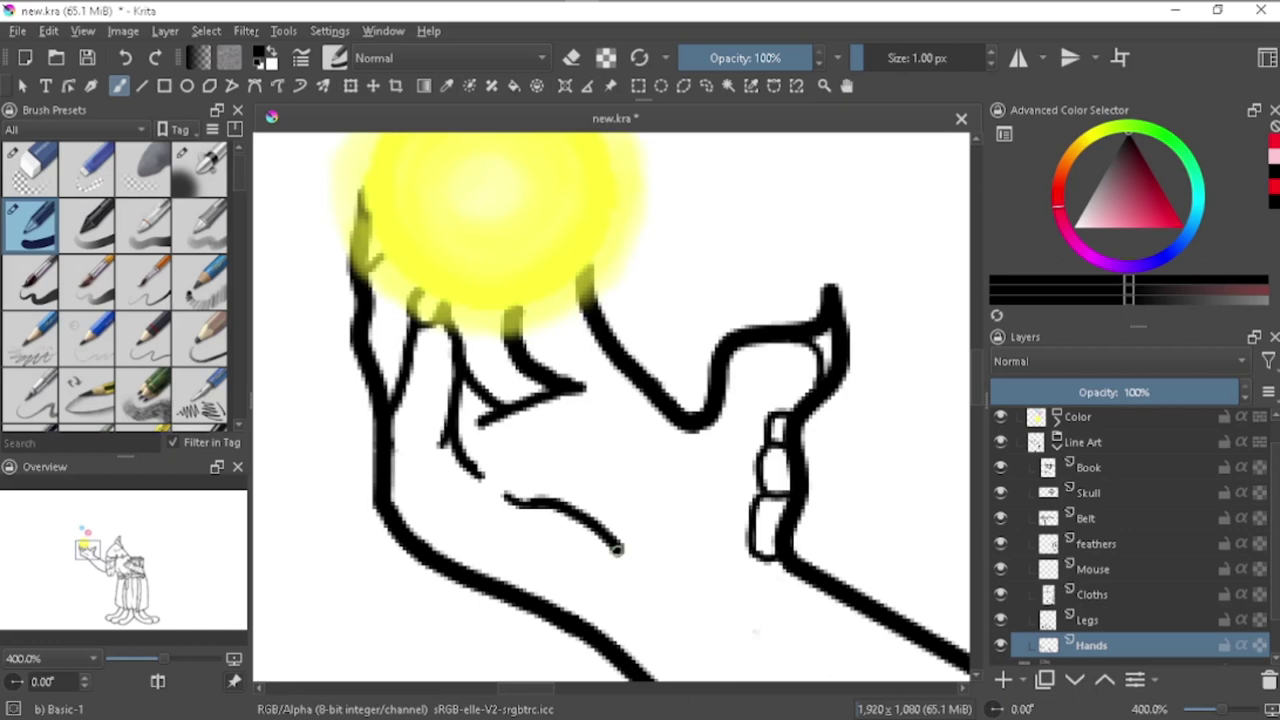
scroll(523, 391, "up", 3)
scroll(617, 351, "down", 1)
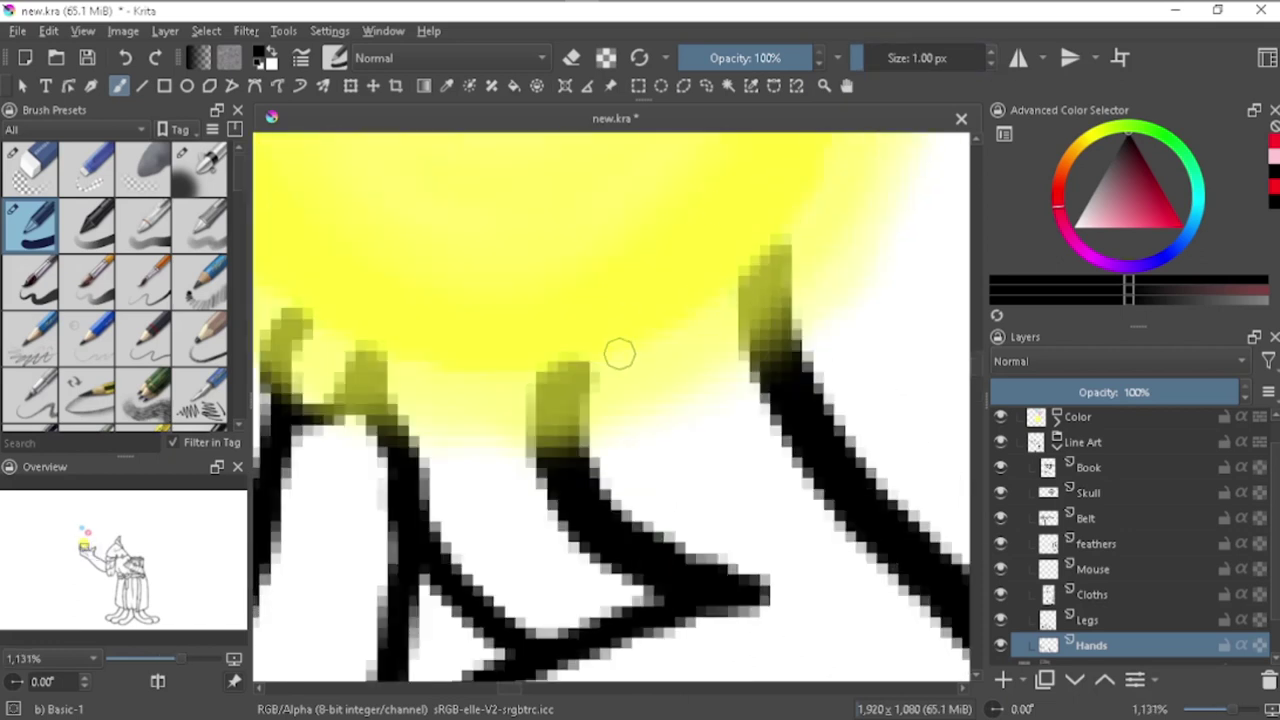
scroll(669, 577, "down", 2)
scroll(698, 578, "down", 1)
key("e")
key("e")
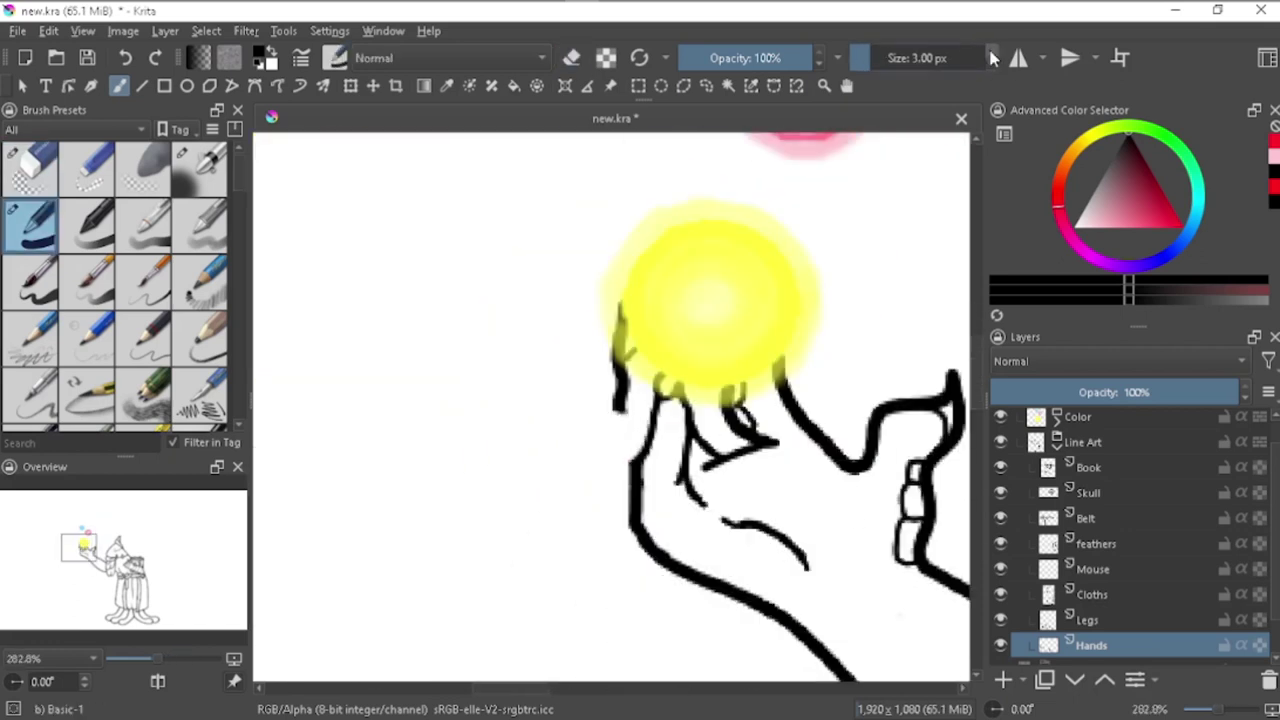
key("e")
key("e")
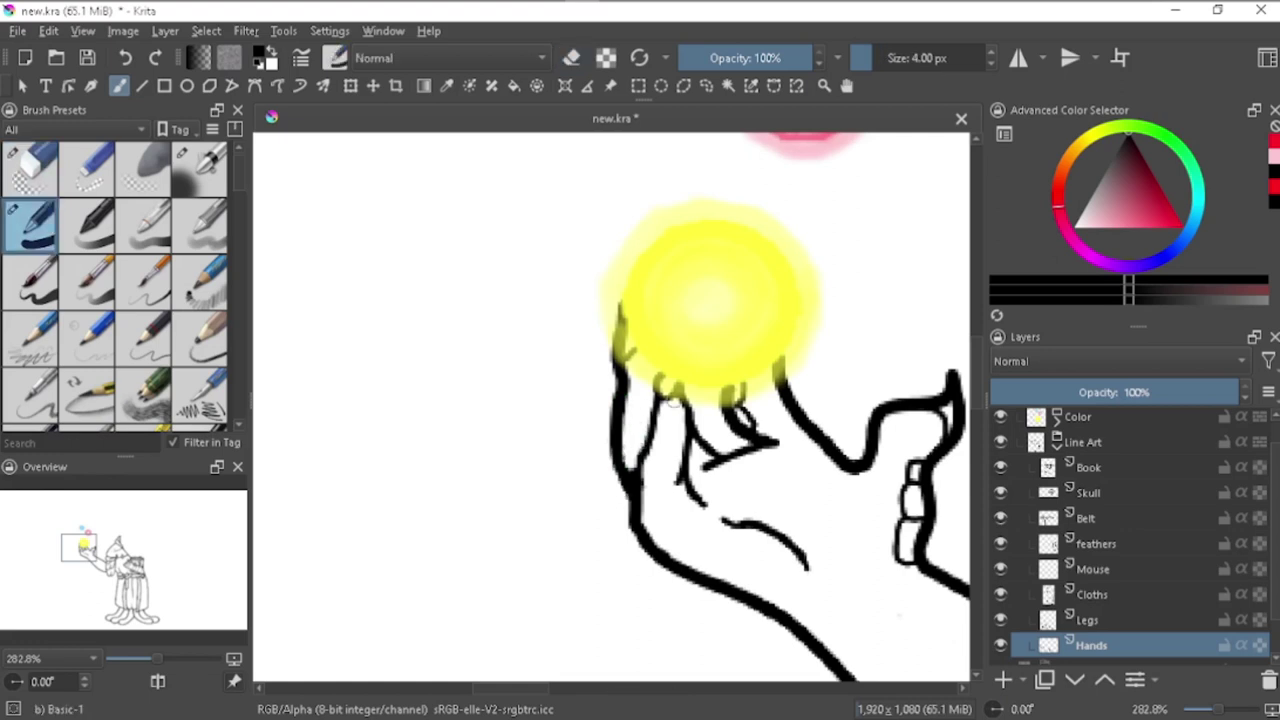
key("e")
scroll(763, 486, "down", 1)
scroll(689, 514, "up", 4)
key("e")
key("e")
scroll(791, 480, "down", 1)
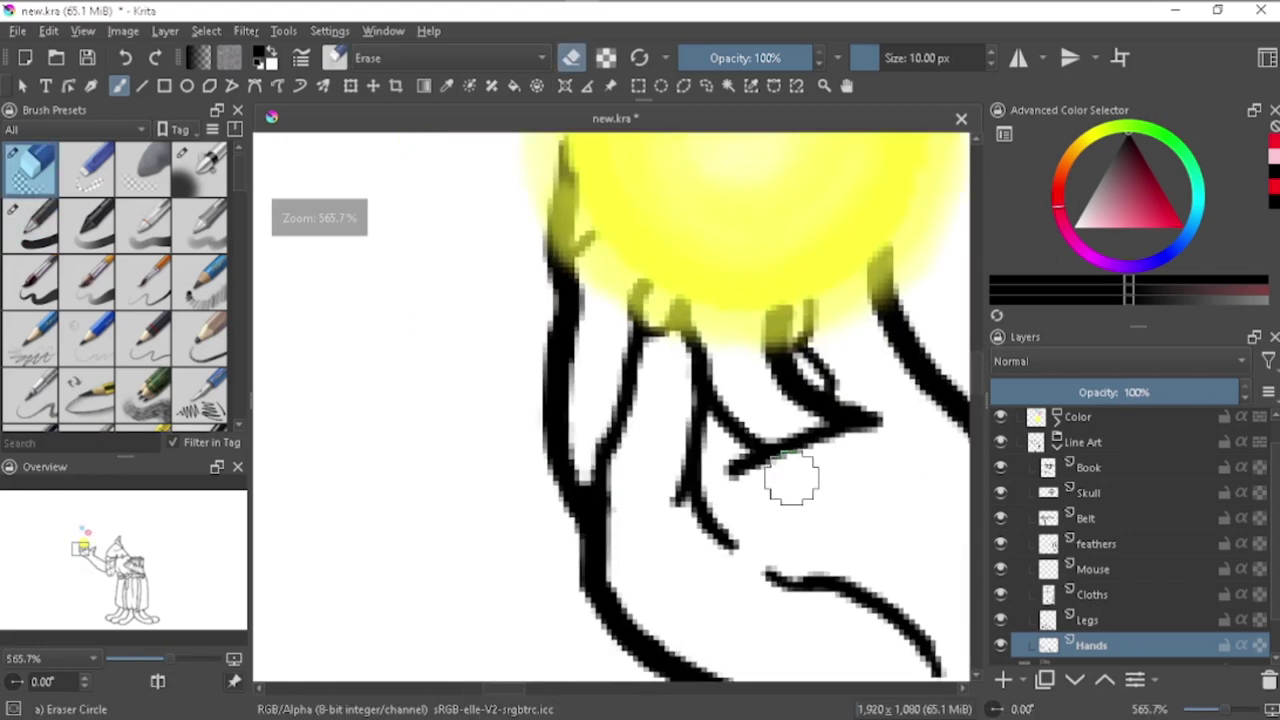
scroll(791, 480, "down", 7)
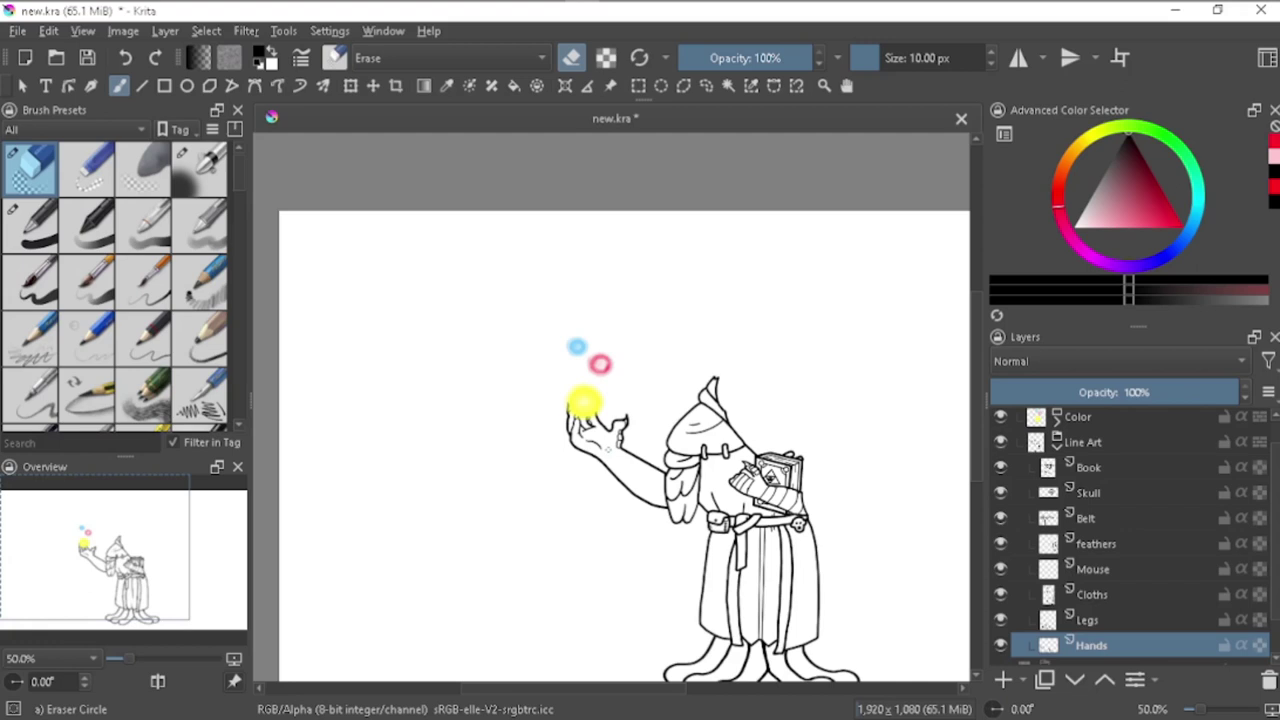
Step: Switch the eraser off and draw a thin 1 px curved segment line along the raised sleeve's edge
scroll(678, 509, "up", 3)
scroll(700, 480, "up", 1)
scroll(887, 404, "up", 1)
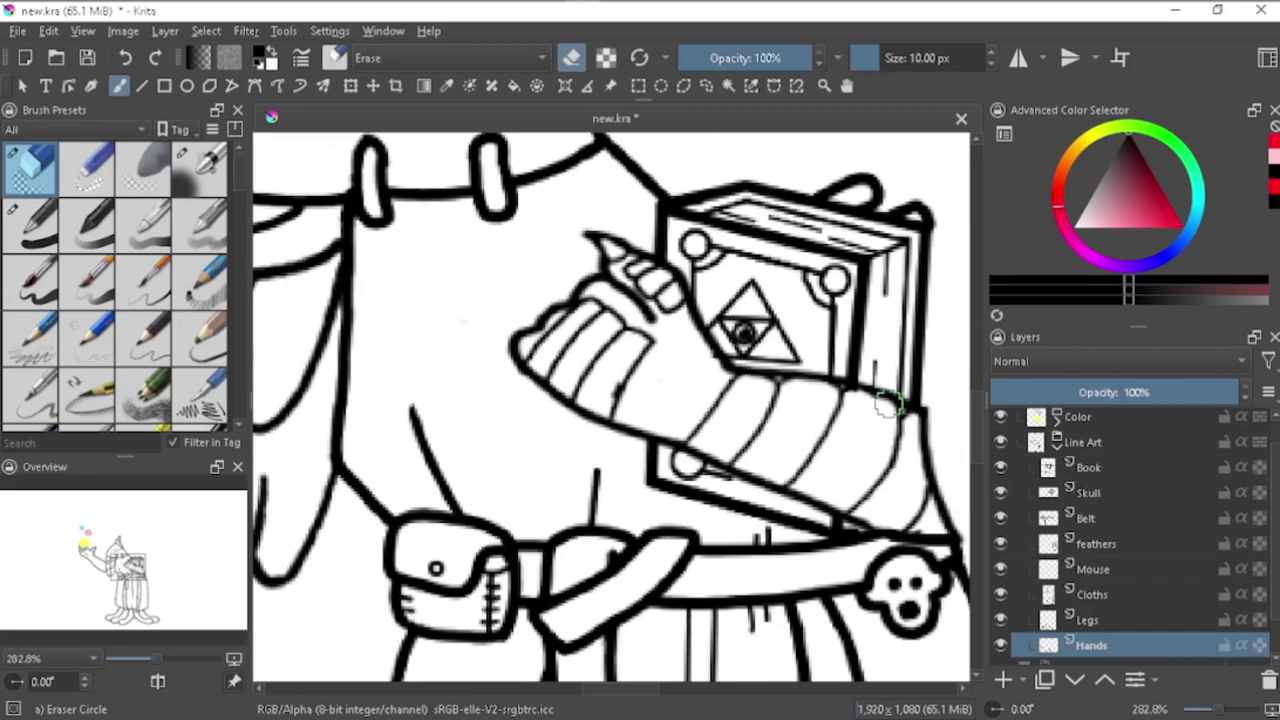
key("e")
scroll(749, 537, "up", 2)
scroll(696, 462, "down", 5)
left_click_drag(714, 500, 571, 257)
scroll(771, 648, "up", 3)
left_click_drag(787, 470, 718, 567)
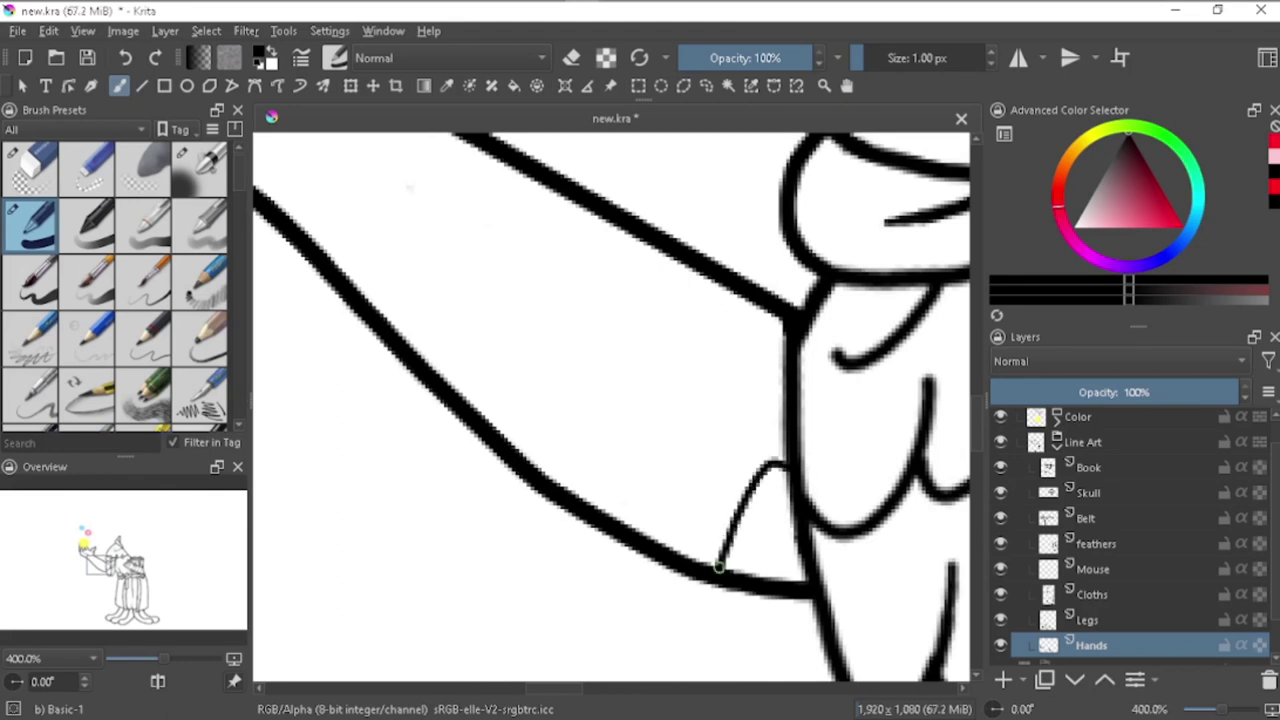
Step: Detach the canvas Overview docker and reposition it as a floating panel
left_click_drag(622, 503, 792, 471)
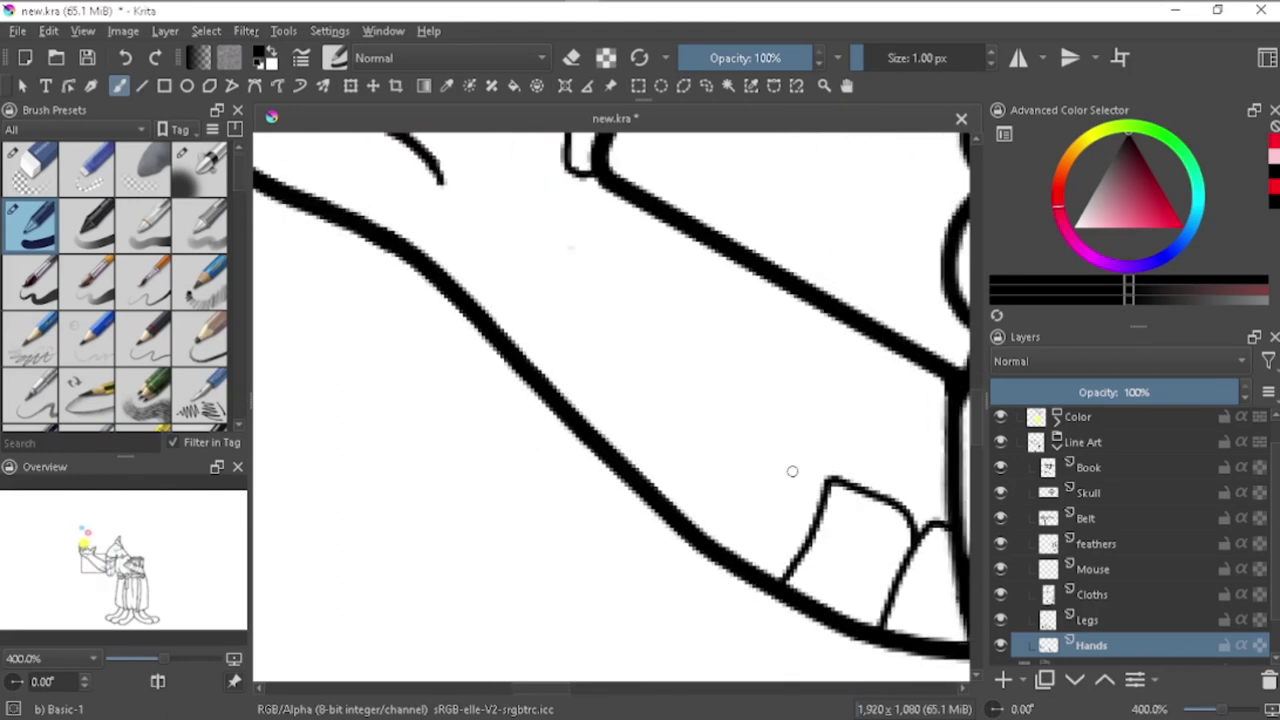
scroll(730, 513, "down", 2)
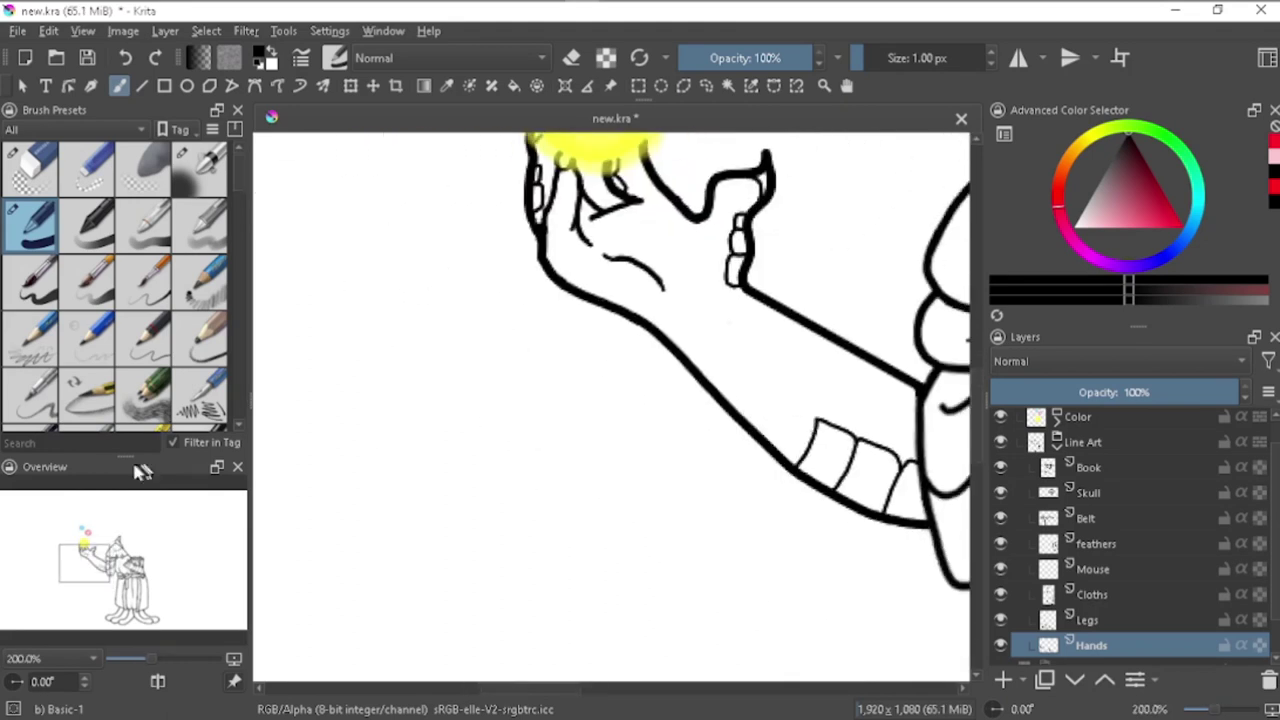
left_click_drag(142, 472, 384, 167)
left_click_drag(1138, 327, 1138, 110)
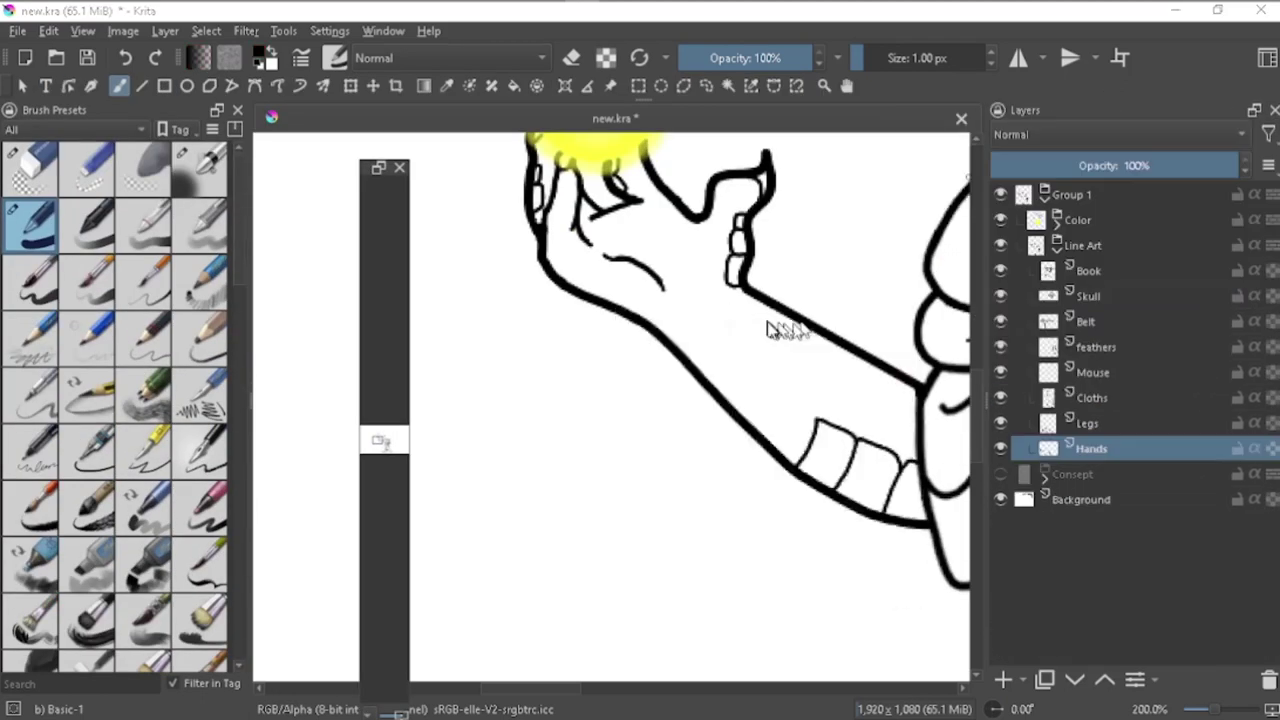
Step: Dock the Overview above Layers on the right and the Advanced Color Selector in the bottom-left dock
left_click_drag(770, 330, 1130, 200)
left_click_drag(600, 326, 100, 475)
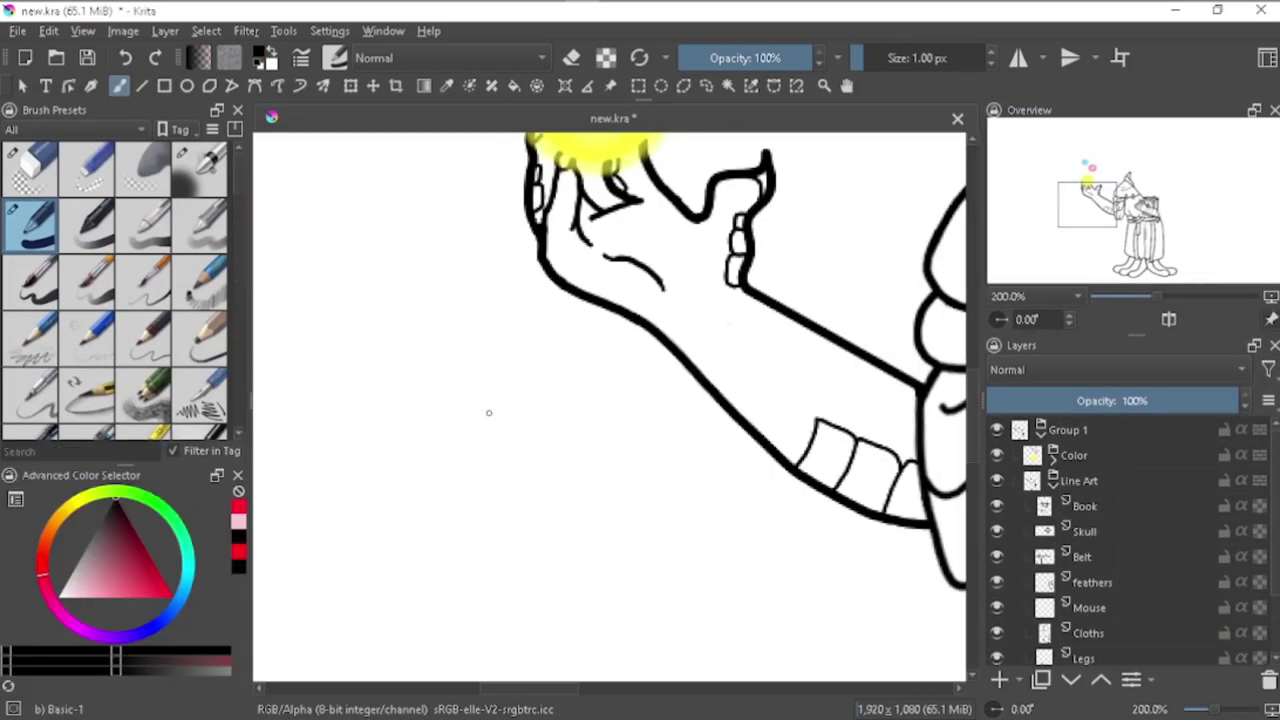
scroll(752, 480, "up", 2)
scroll(726, 395, "down", 2)
scroll(726, 395, "down", 1)
scroll(726, 395, "down", 1)
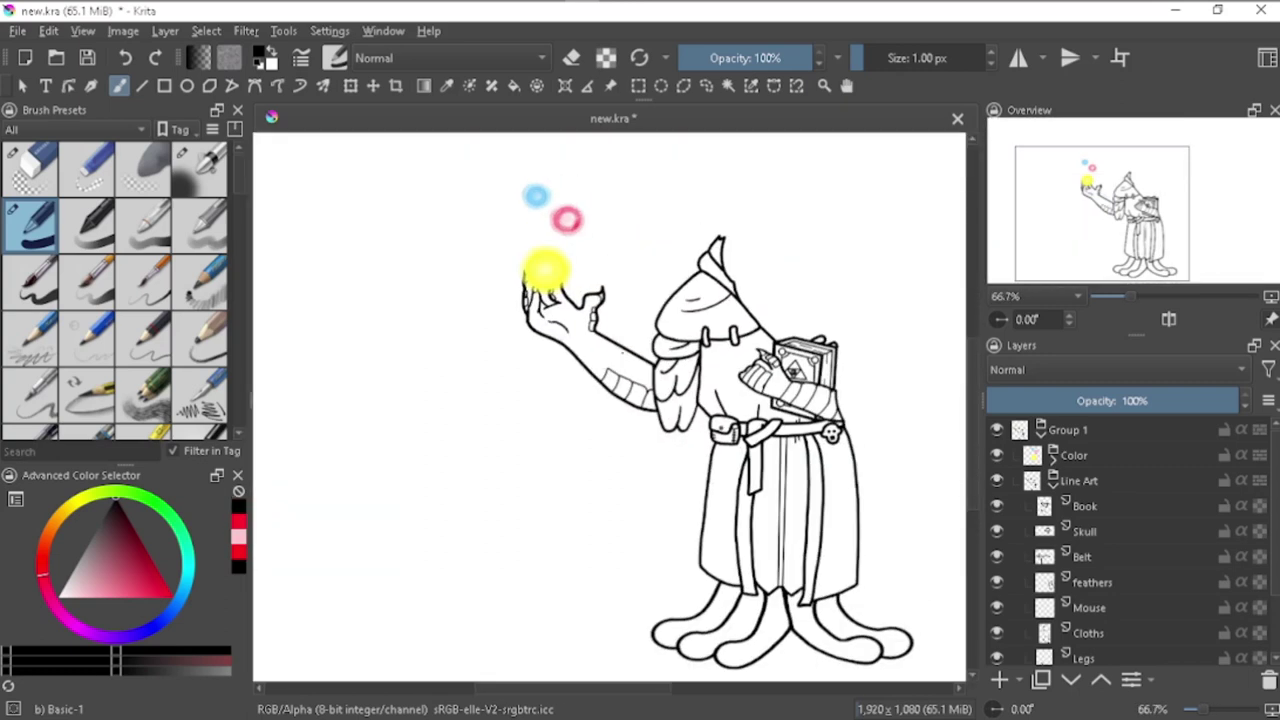
scroll(598, 358, "up", 2)
scroll(703, 411, "down", 2)
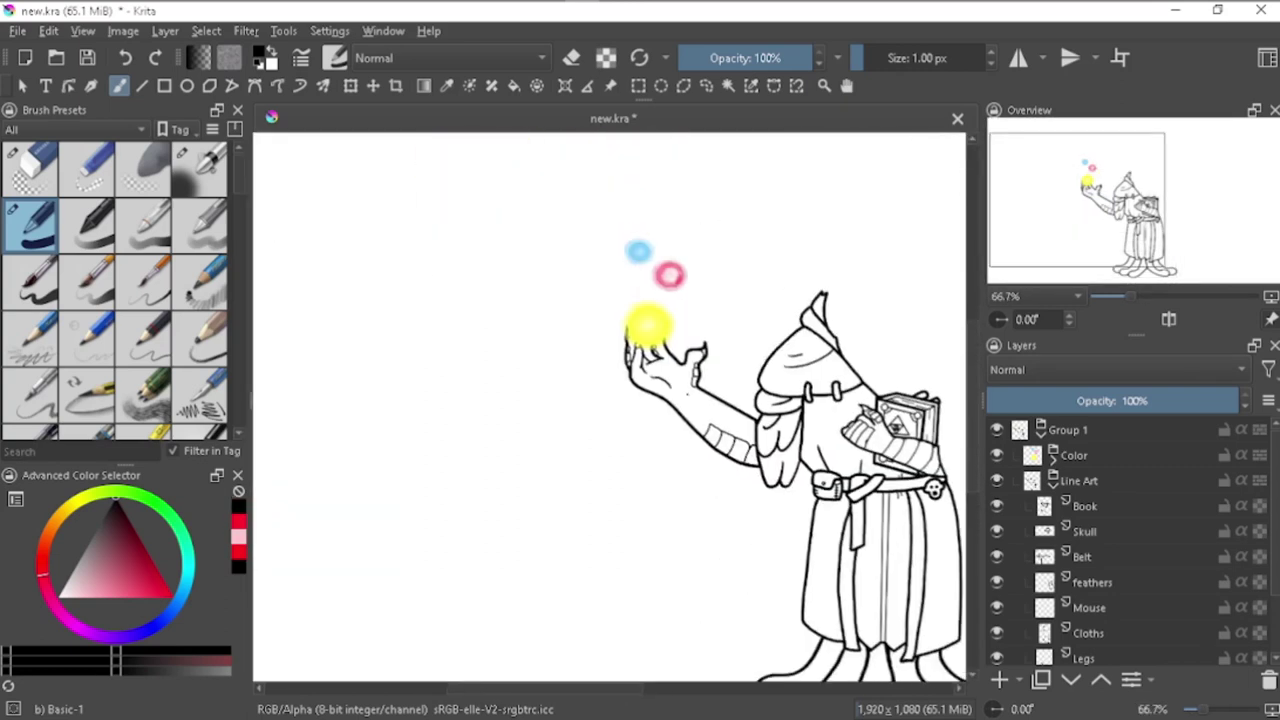
Step: Rename the Mouse layer to 'left hand'
scroll(690, 266, "up", 3)
scroll(690, 266, "down", 2)
scroll(690, 266, "up", 2)
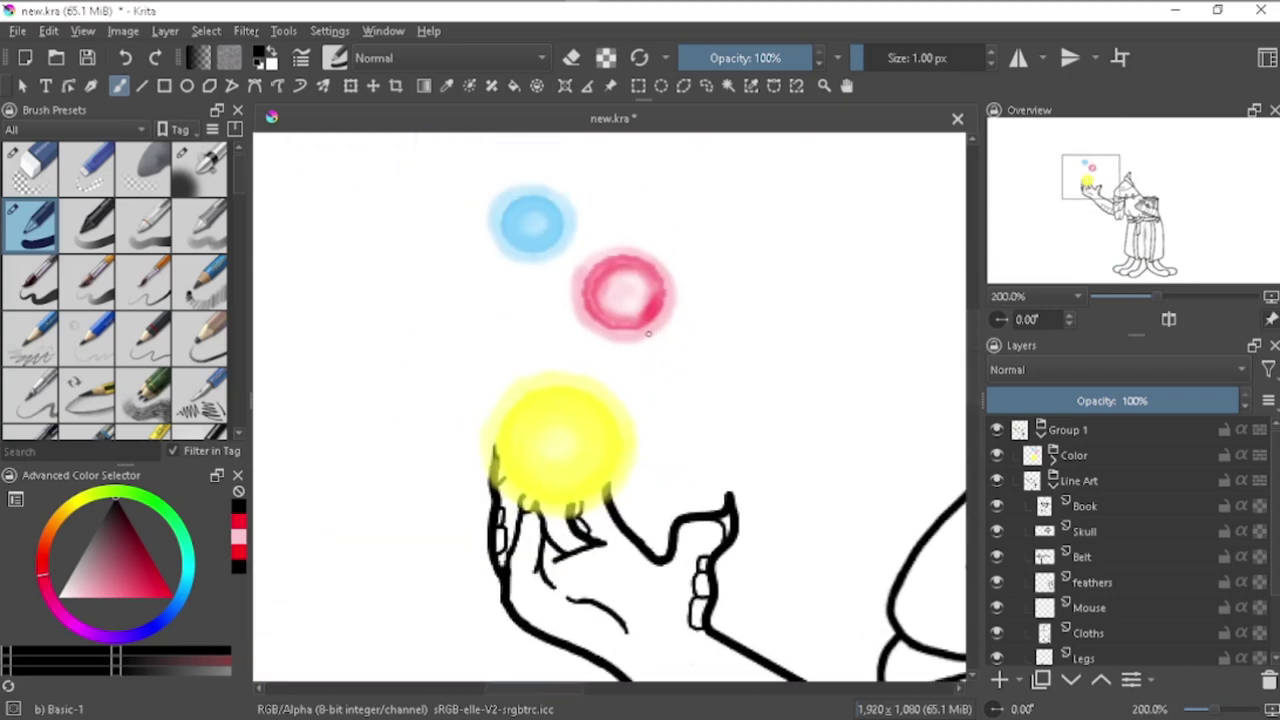
scroll(648, 334, "down", 1)
scroll(640, 370, "down", 1)
scroll(618, 452, "up", 3)
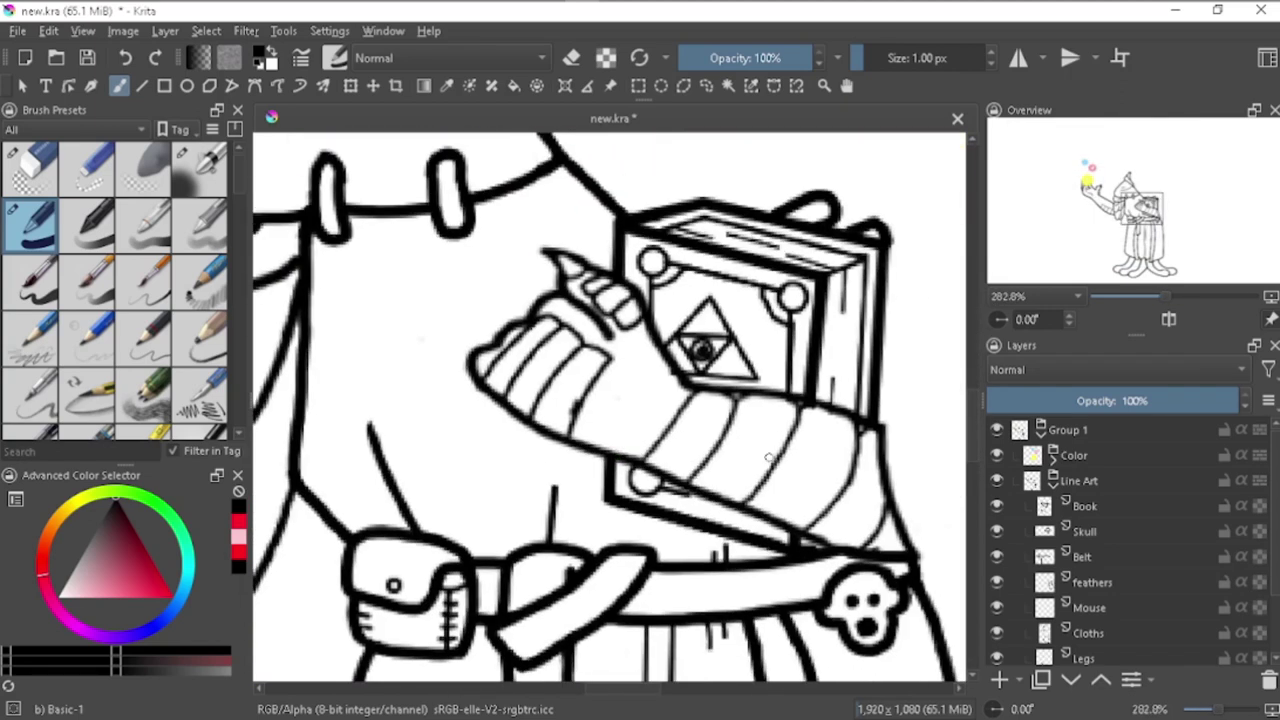
scroll(736, 441, "down", 3)
scroll(736, 441, "up", 2)
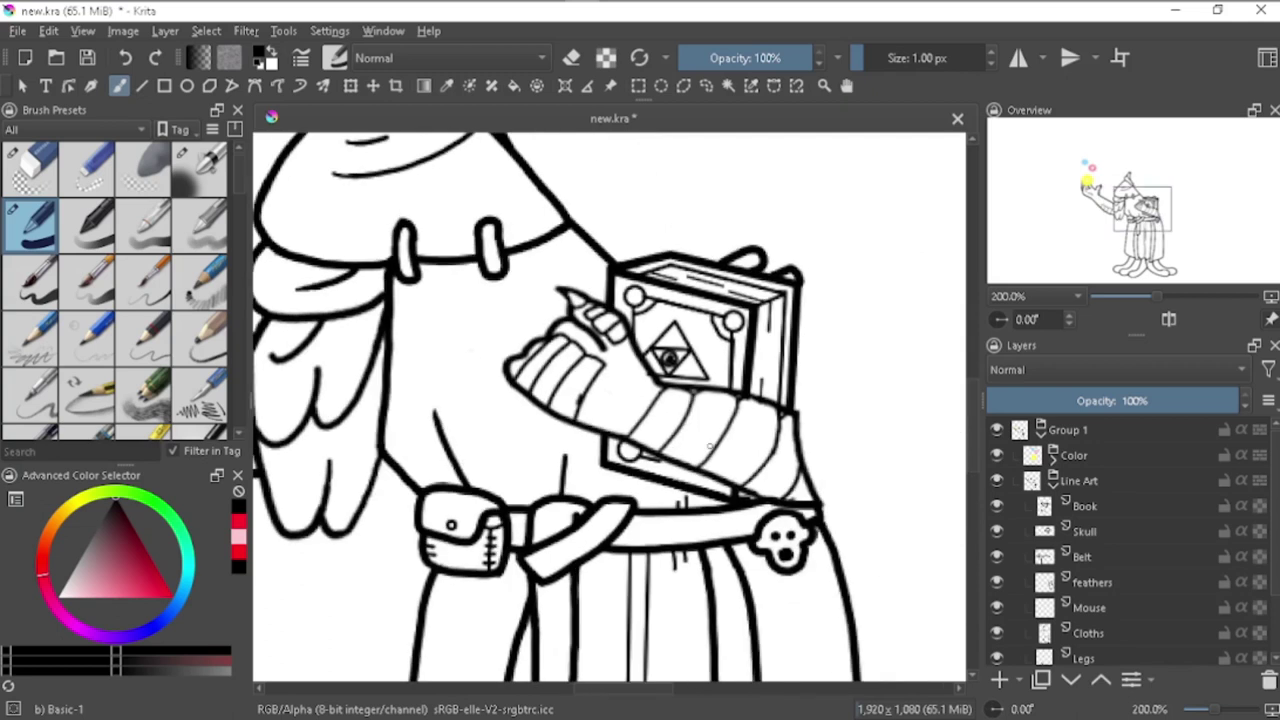
scroll(736, 441, "down", 3)
left_click(1138, 608)
double_click(1138, 608)
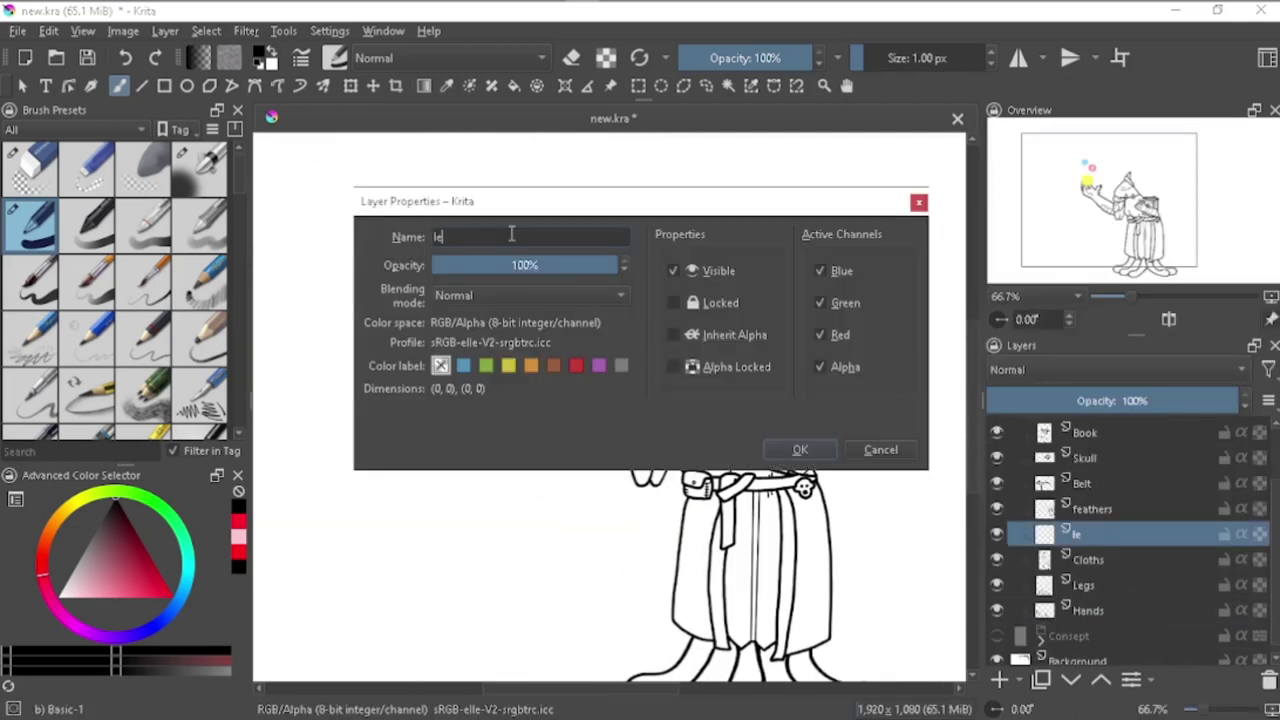
type("ft hand")
key("Return")
Step: Rename the Hands layer to 'RightHands' by prefixing 'Right' to its name
double_click(1100, 610)
type("Right")
key("Return")
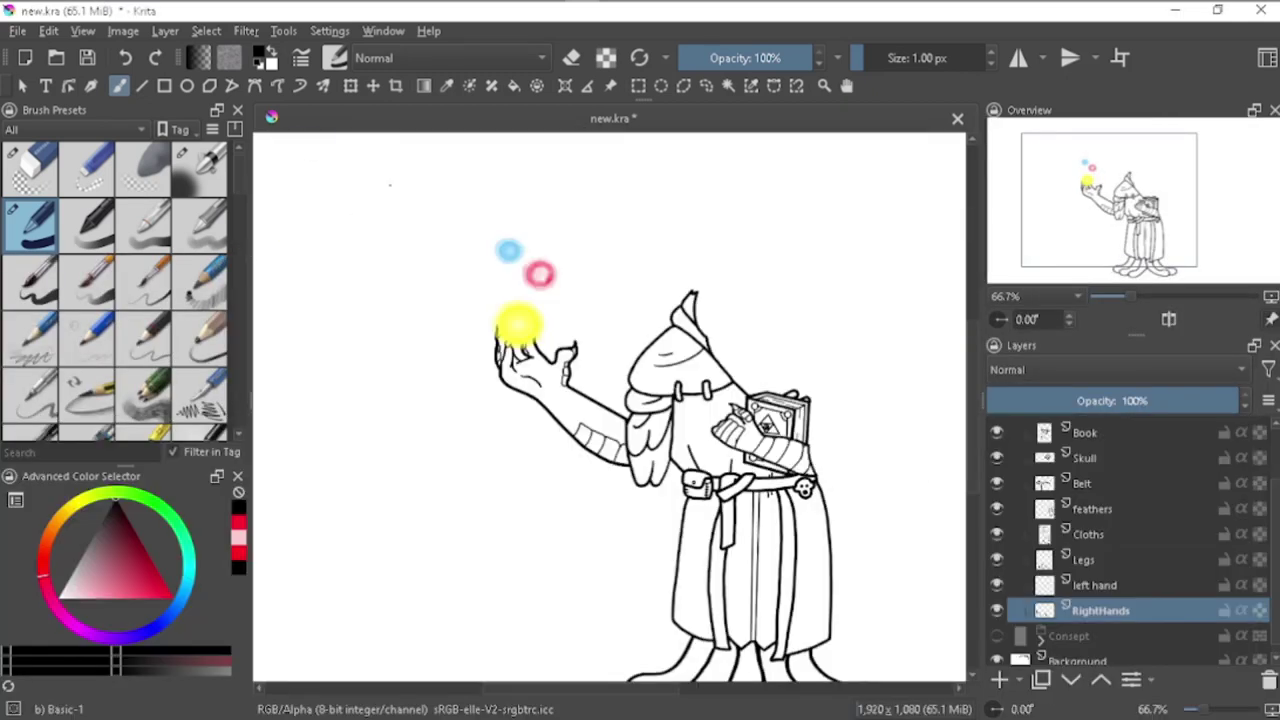
scroll(544, 418, "up", 5)
scroll(730, 432, "up", 1)
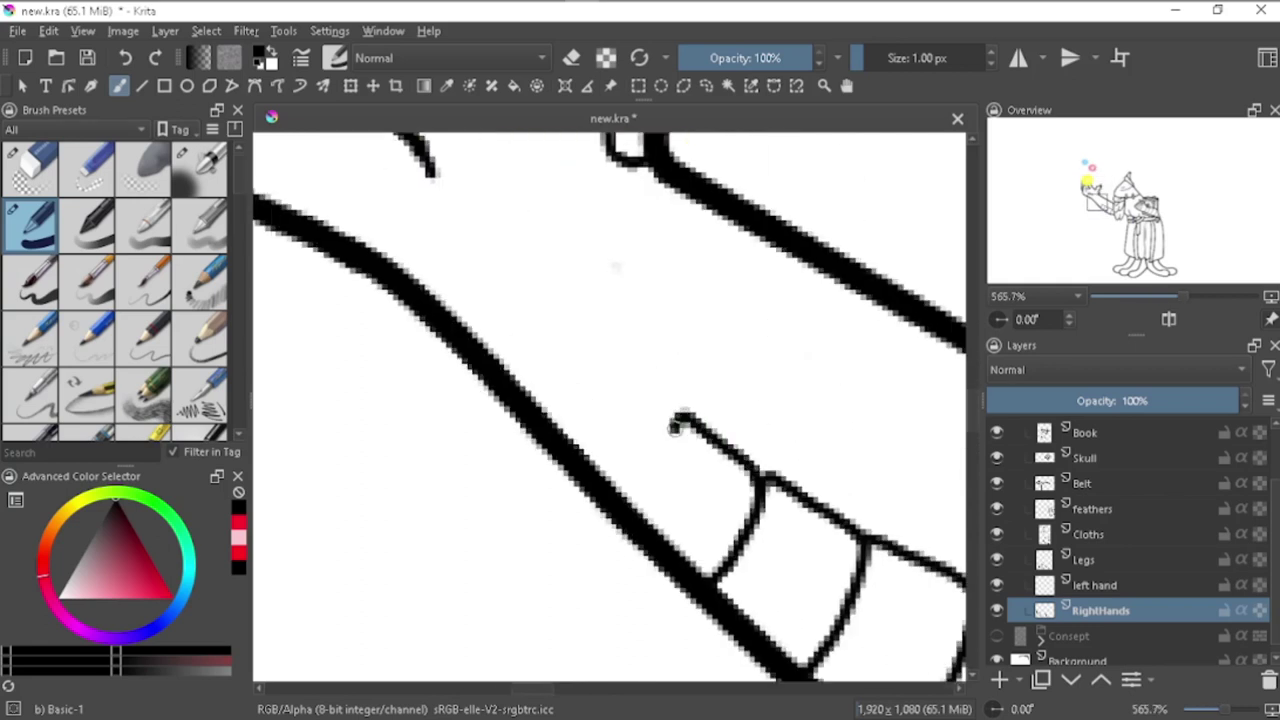
Step: Undo and redraw the first segment arch along the raised arm
key("ctrl+z")
mouse_move(560, 320)
left_mouse_down()
mouse_move(729, 509)
mouse_move(787, 482)
left_mouse_up()
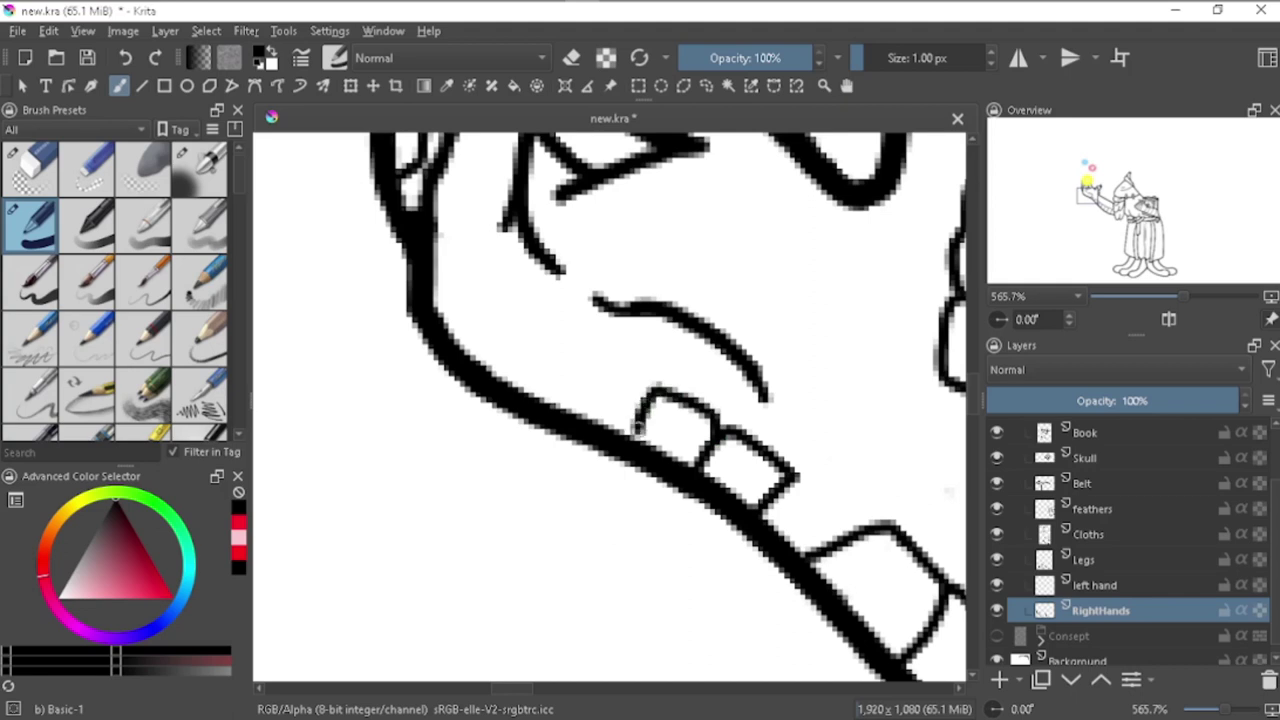
scroll(617, 474, "up", 2)
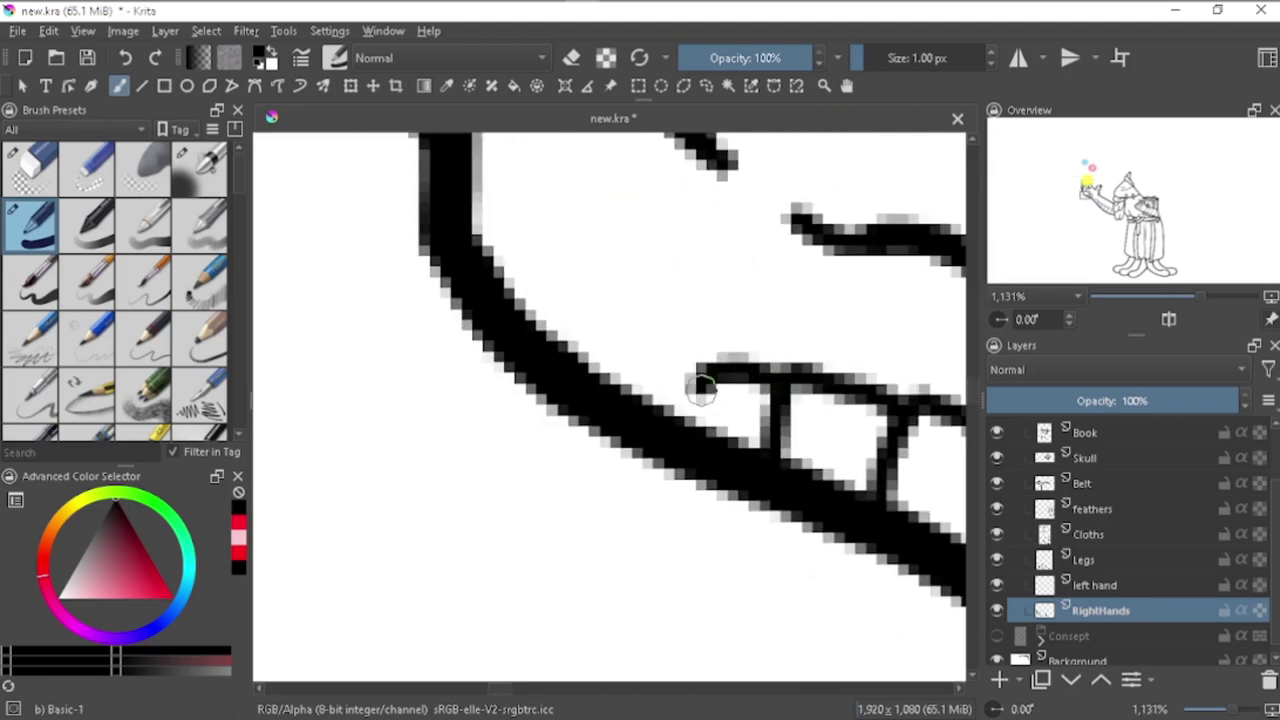
scroll(611, 318, "down", 3)
scroll(611, 318, "up", 1)
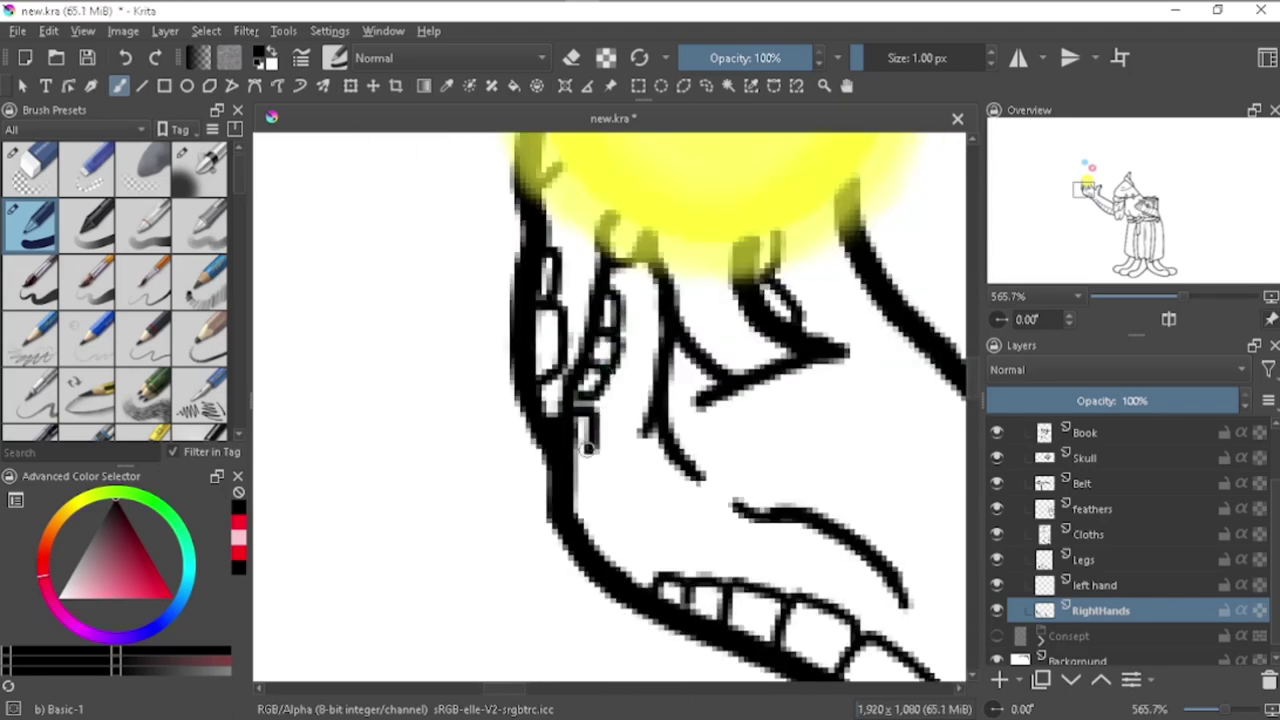
scroll(588, 449, "down", 5)
scroll(584, 436, "up", 1)
scroll(729, 491, "up", 4)
Step: On the left hand layer, trace the grey finger lines in black
key("Page_Up")
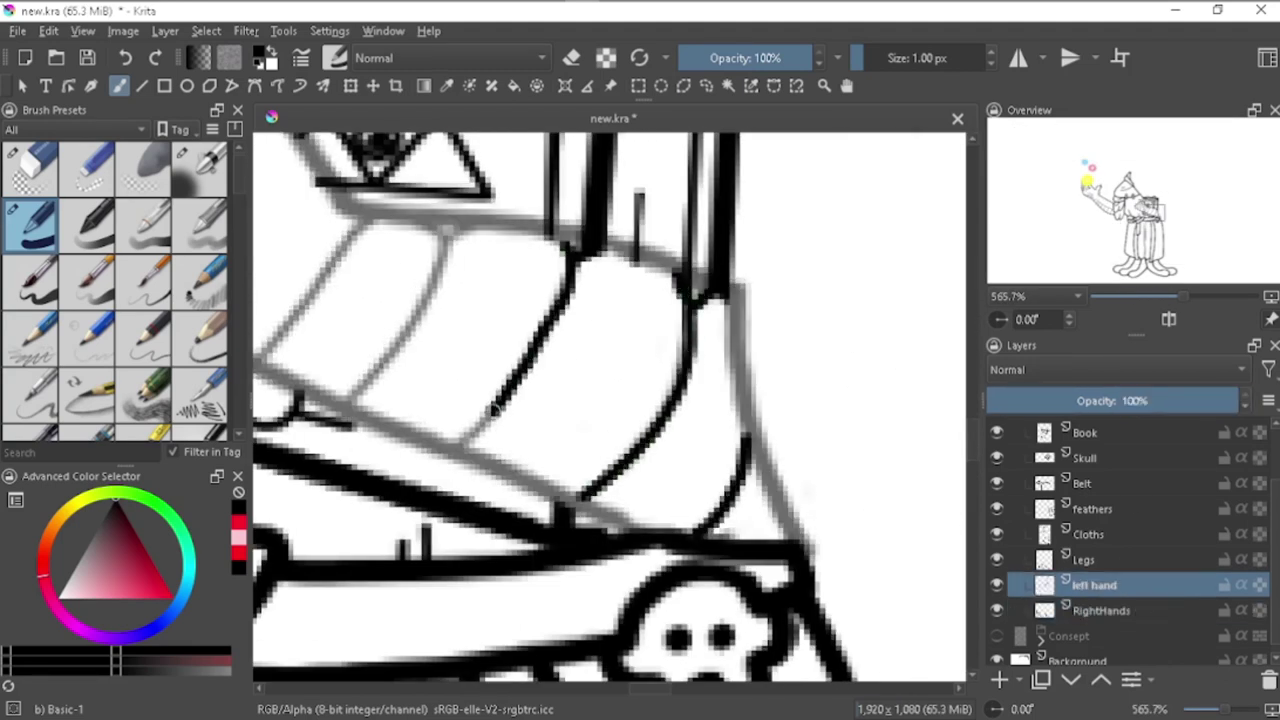
scroll(558, 299, "down", 3)
scroll(700, 400, "up", 5)
left_click_drag(671, 371, 857, 486)
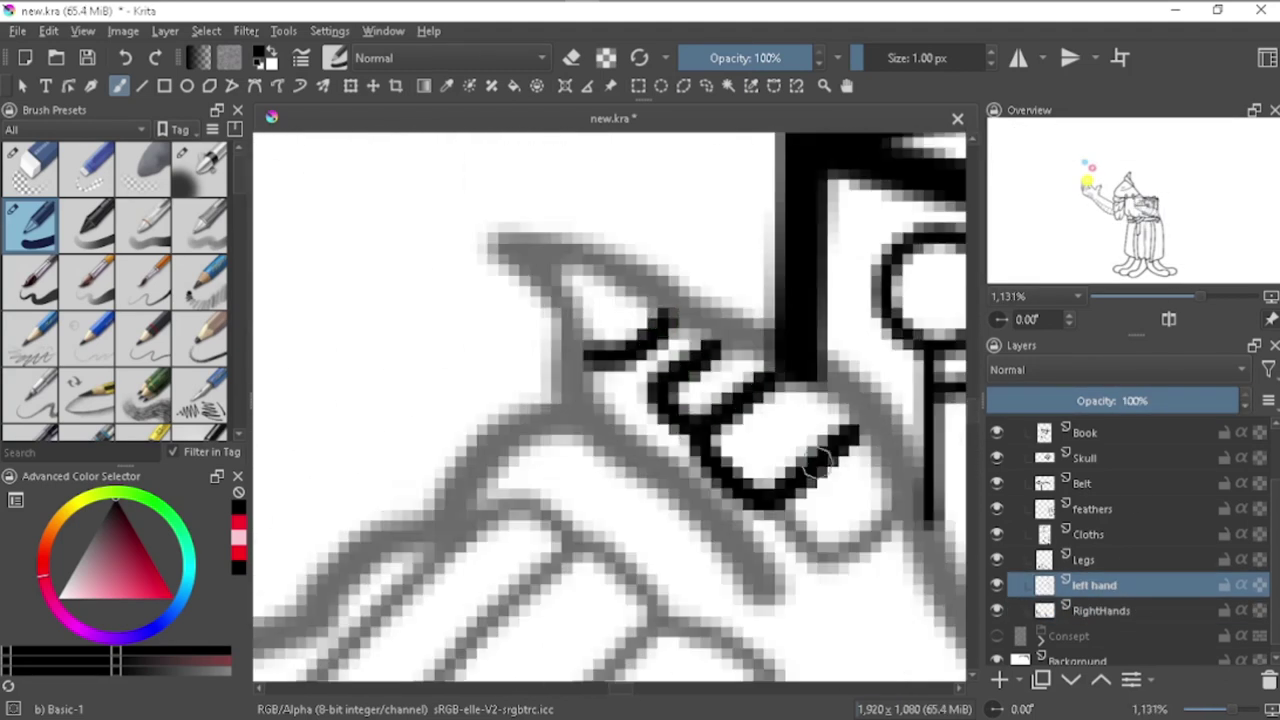
scroll(856, 437, "down", 1)
left_click_drag(330, 405, 640, 165)
left_click_drag(400, 485, 660, 200)
left_click_drag(700, 186, 855, 335)
left_click_drag(520, 580, 740, 270)
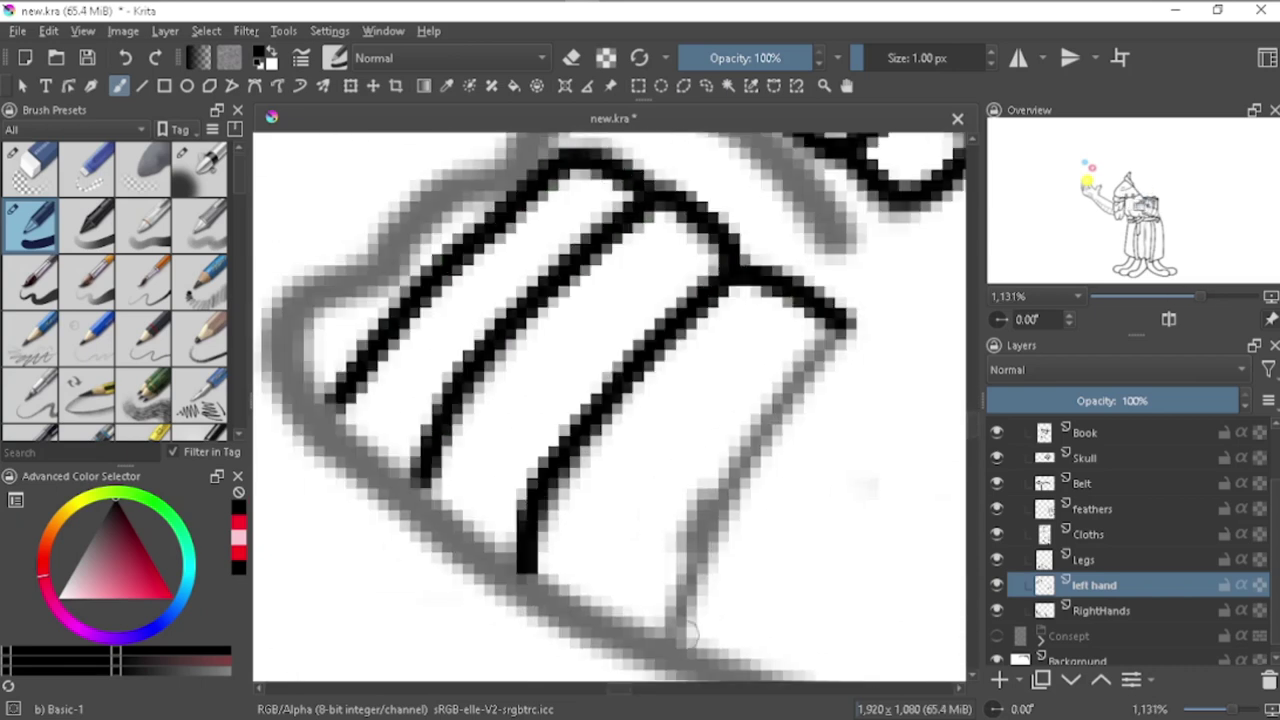
left_click_drag(680, 650, 840, 330)
scroll(800, 322, "down", 2)
scroll(800, 322, "up", 4)
Step: Ink more fingers and the hand's right contour and top line with a slightly smaller brush
left_click_drag(700, 318, 548, 524)
left_click_drag(586, 258, 440, 450)
scroll(690, 300, "down", 4)
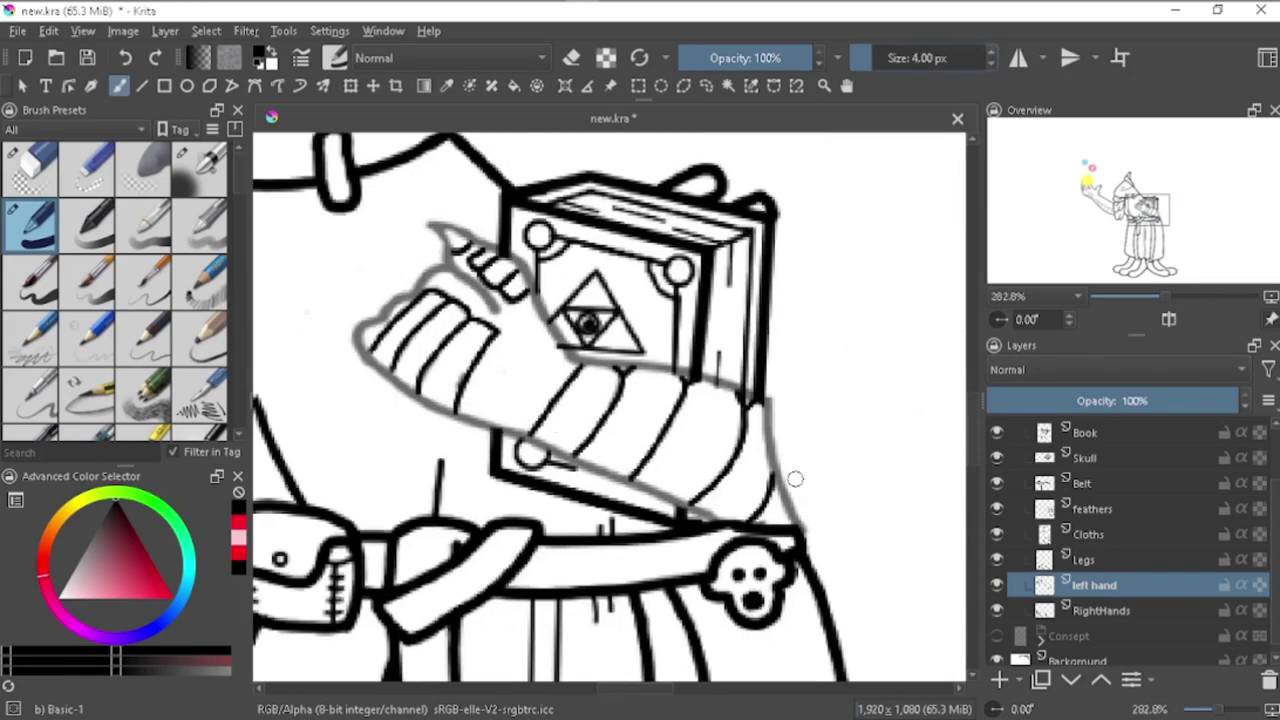
scroll(690, 270, "up", 2)
left_click_drag(690, 268, 772, 530)
left_click_drag(665, 250, 385, 172)
key("ctrl+z")
key("ctrl+z")
key("[")
left_click_drag(690, 262, 776, 565)
left_click_drag(300, 178, 680, 258)
Step: Ink the thumb, upper finger contour, back of the hand and lower wrist contour in black
scroll(640, 280, "down", 2)
scroll(640, 280, "up", 3)
left_click_drag(465, 330, 740, 458)
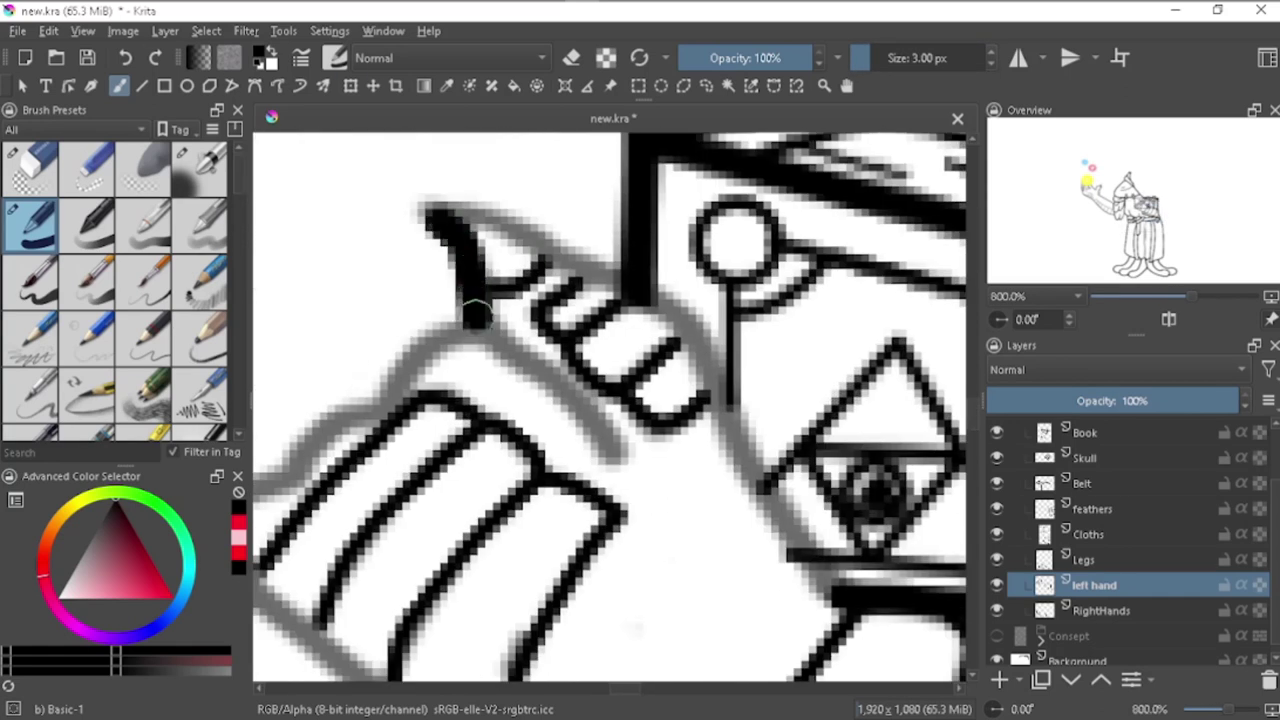
left_click_drag(465, 325, 571, 423)
scroll(571, 423, "down", 1)
left_click_drag(520, 330, 343, 488)
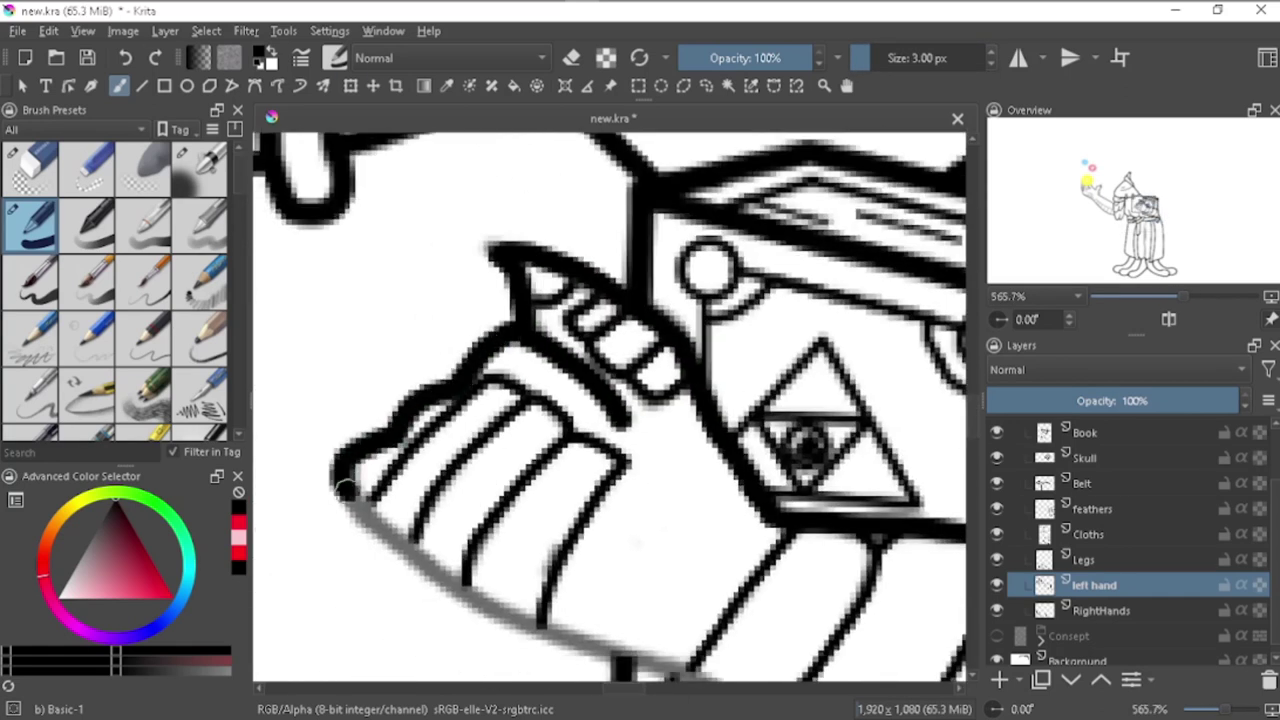
mouse_move(450, 580)
left_mouse_down()
mouse_move(580, 480)
mouse_move(834, 584)
mouse_move(588, 378)
left_mouse_up()
left_click_drag(588, 378, 914, 540)
mouse_move(914, 540)
left_mouse_down()
mouse_move(622, 340)
mouse_move(762, 422)
left_mouse_up()
Step: On the RightHands layer, with left hand shown again, scale the raised hand down using Ctrl+T
key("1")
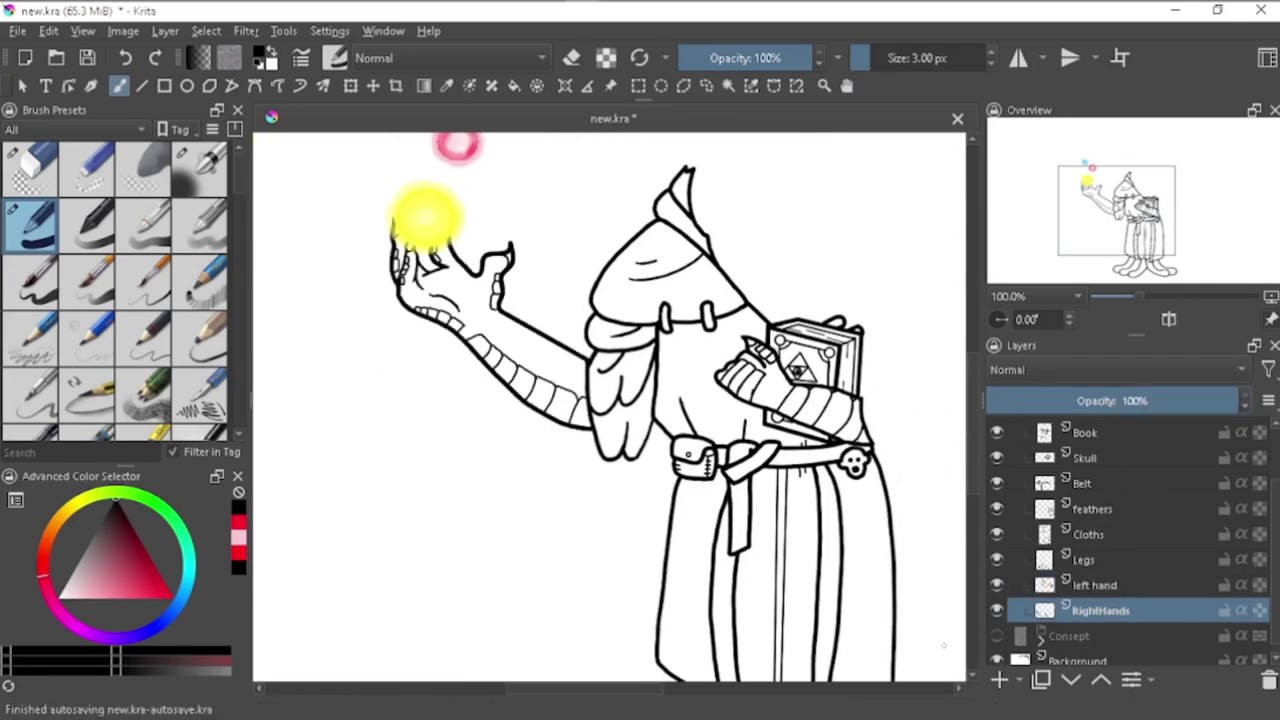
key("Page_Down")
key("e")
left_click(996, 585)
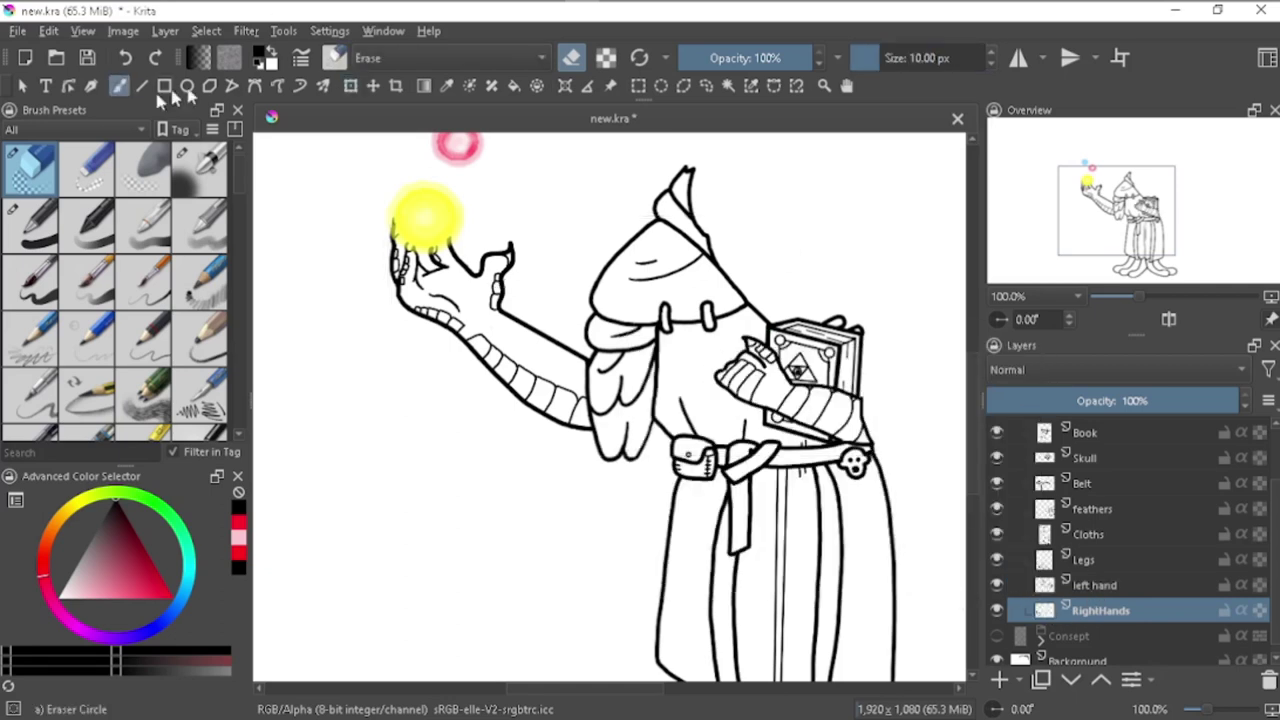
key("slash")
key("ctrl+t")
left_click_drag(388, 205, 433, 277)
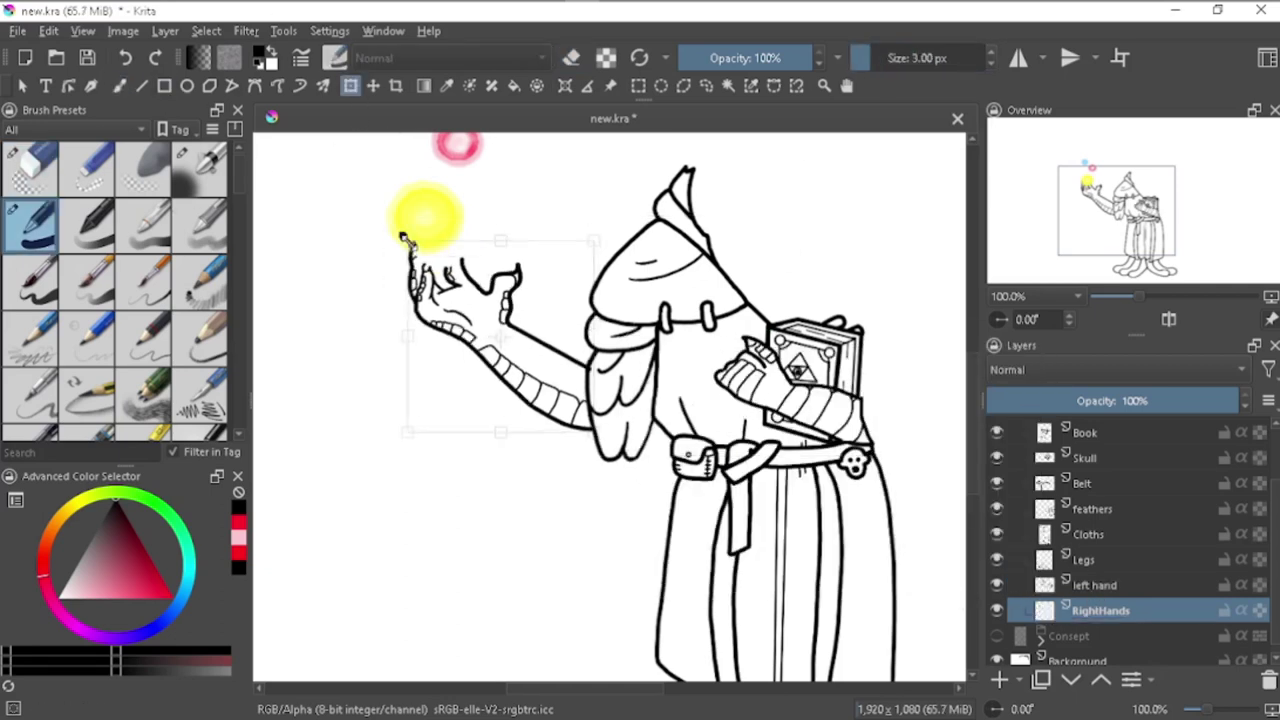
key("Return")
Step: Return to the brush, zoom in on the hand, undo a test stroke and set brush Size to 90
key("b")
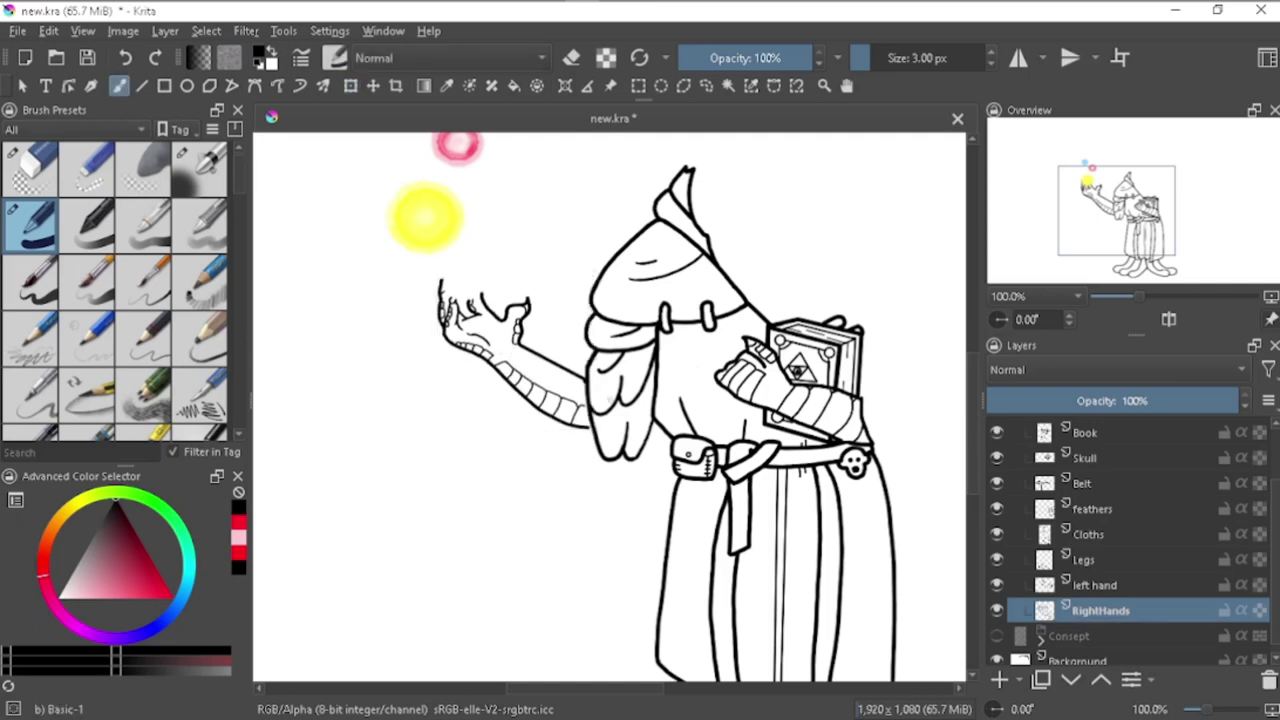
key("plus")
key("plus")
key("plus")
key("bracketleft")
key("bracketleft")
key("plus")
key("plus")
key("plus")
key("minus")
key("minus")
mouse_move(480, 286)
left_mouse_down()
mouse_move(560, 300)
mouse_move(560, 320)
left_mouse_up()
key("plus")
key("ctrl+z")
key("ctrl+z")
left_click(928, 58)
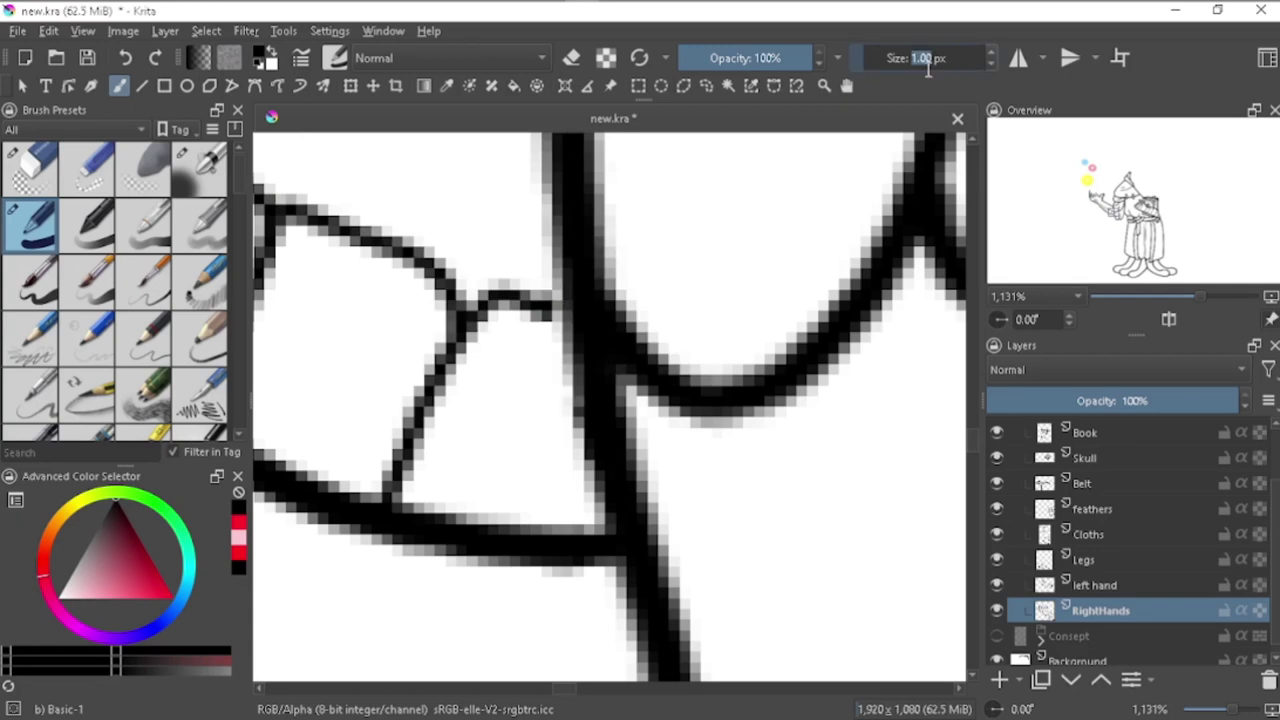
type("90")
key("Return")
left_click(914, 58)
Step: Set the brush size to 82 and bring the whole page into view
type("82")
key("ctrl+plus")
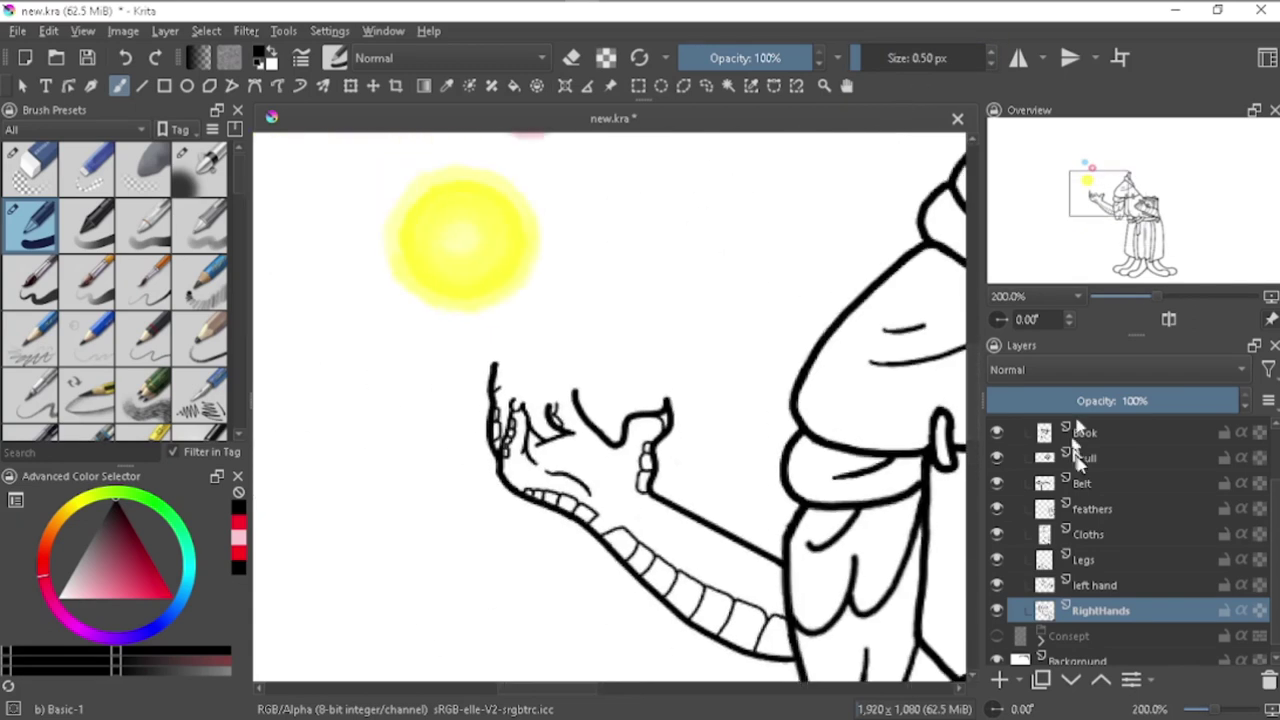
scroll(1055, 430, "up", 1)
scroll(1055, 430, "up", 1)
Step: Transform the Magic layer to move the orbs down so the yellow orb sits in the raised hand
key("ctrl+t")
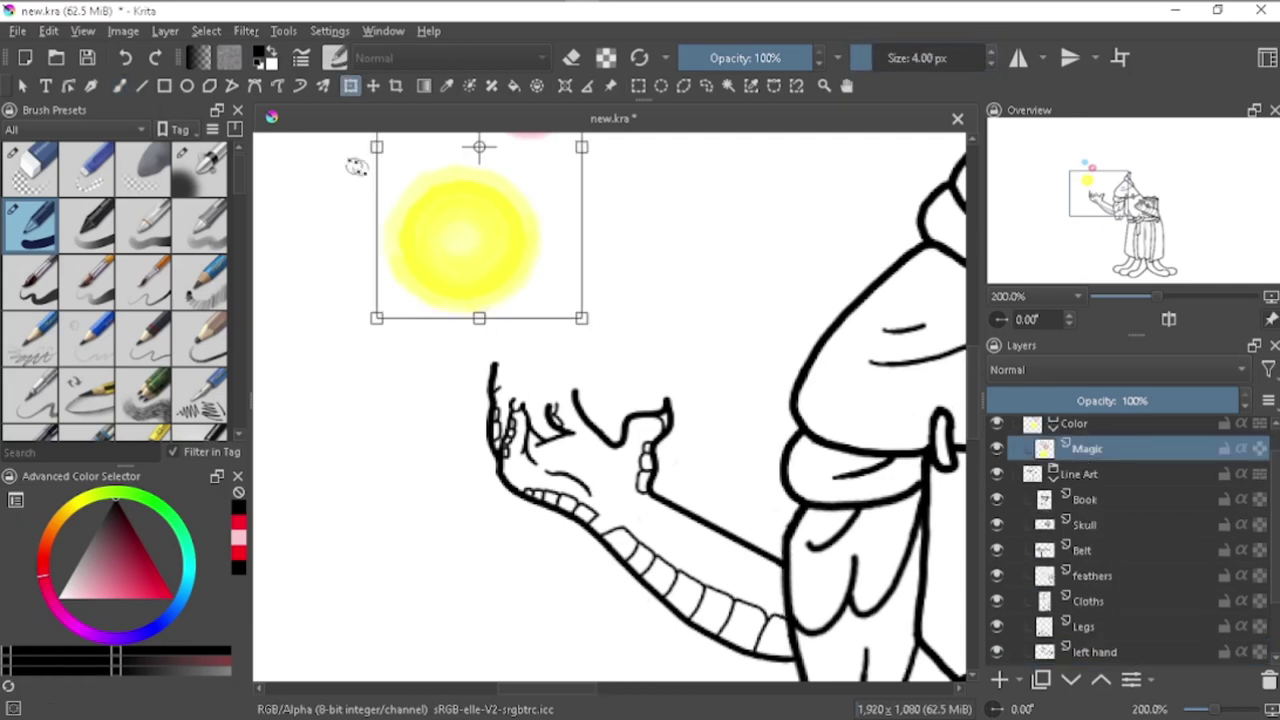
scroll(563, 303, "down", 2)
scroll(663, 360, "up", 1)
scroll(633, 365, "up", 2)
scroll(633, 365, "up", 1)
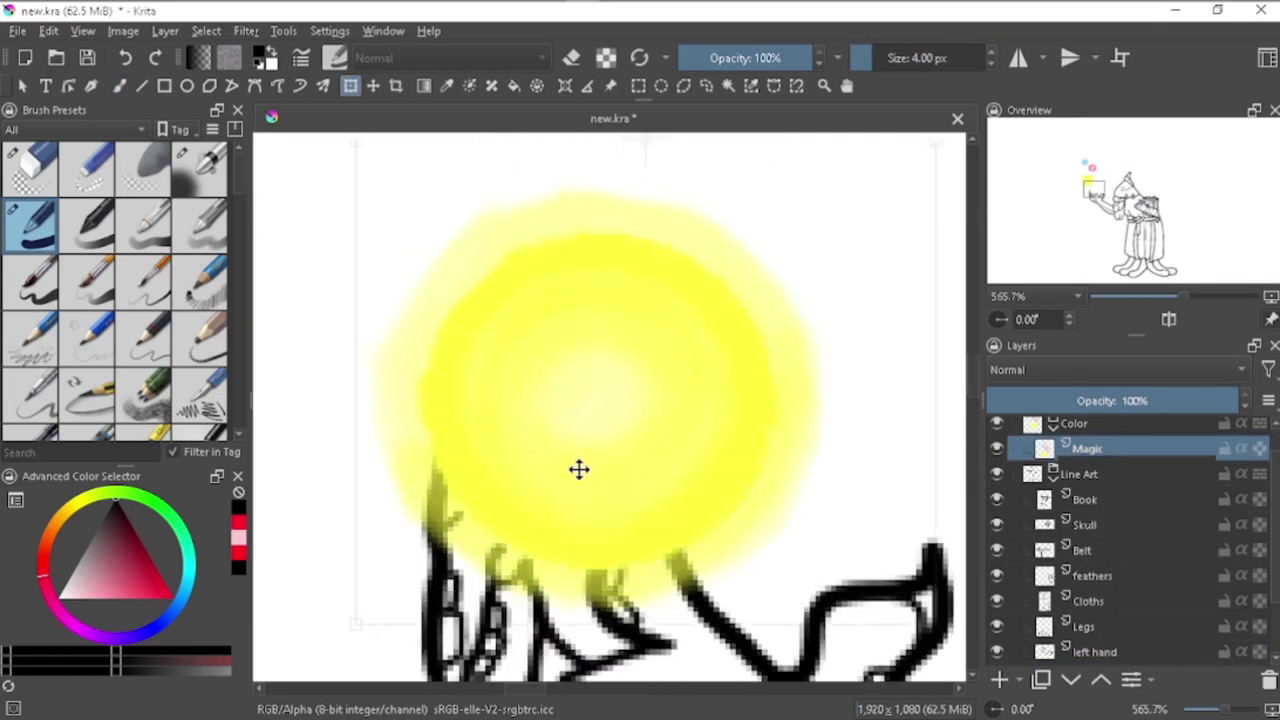
scroll(580, 466, "down", 3)
left_click(119, 86)
scroll(563, 343, "down", 1)
scroll(463, 400, "down", 2)
scroll(470, 400, "up", 1)
Step: Add a new layer named 'Mice' above the feathers layer
scroll(1108, 600, "down", 2)
left_click(1100, 534)
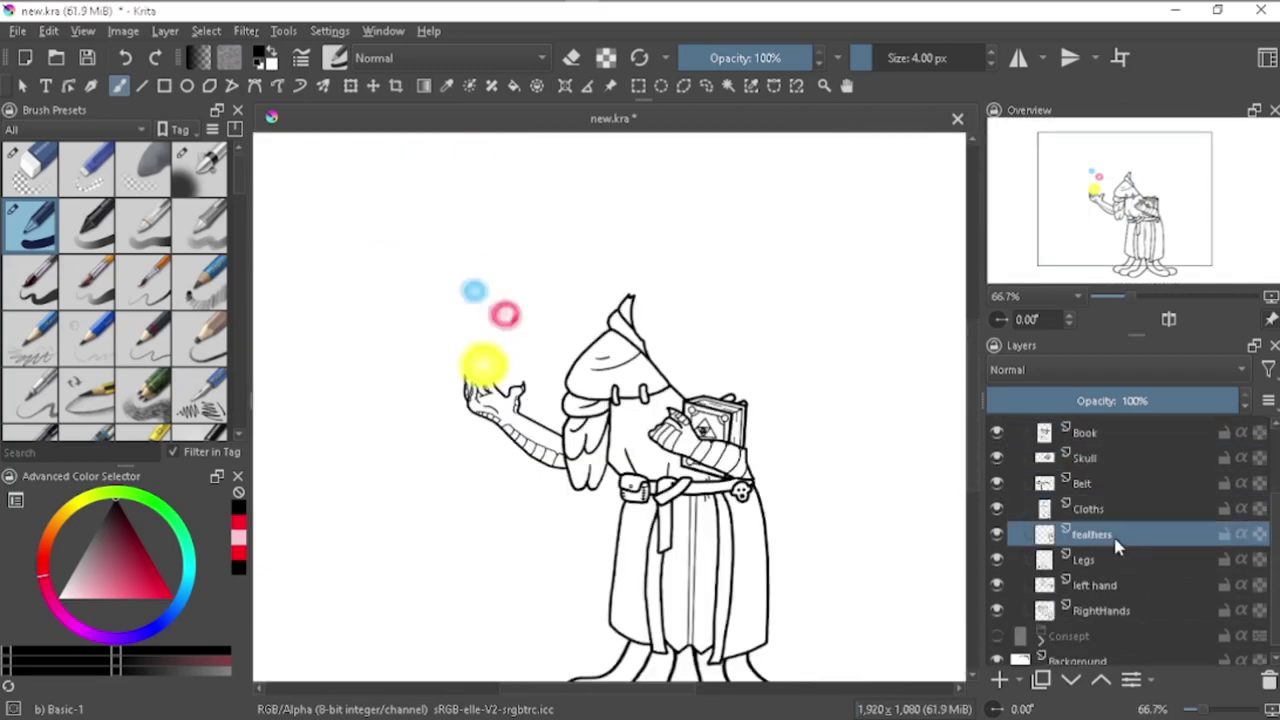
scroll(846, 577, "down", 2)
scroll(573, 496, "up", 3)
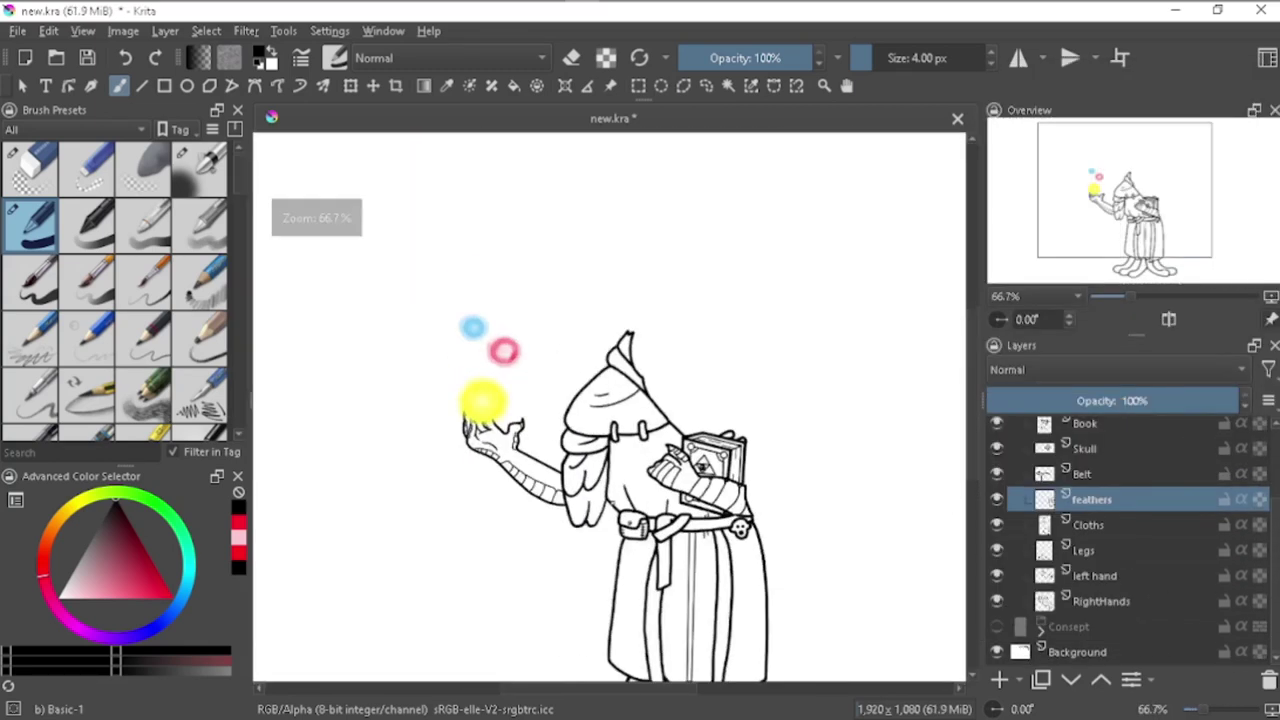
scroll(573, 496, "up", 2)
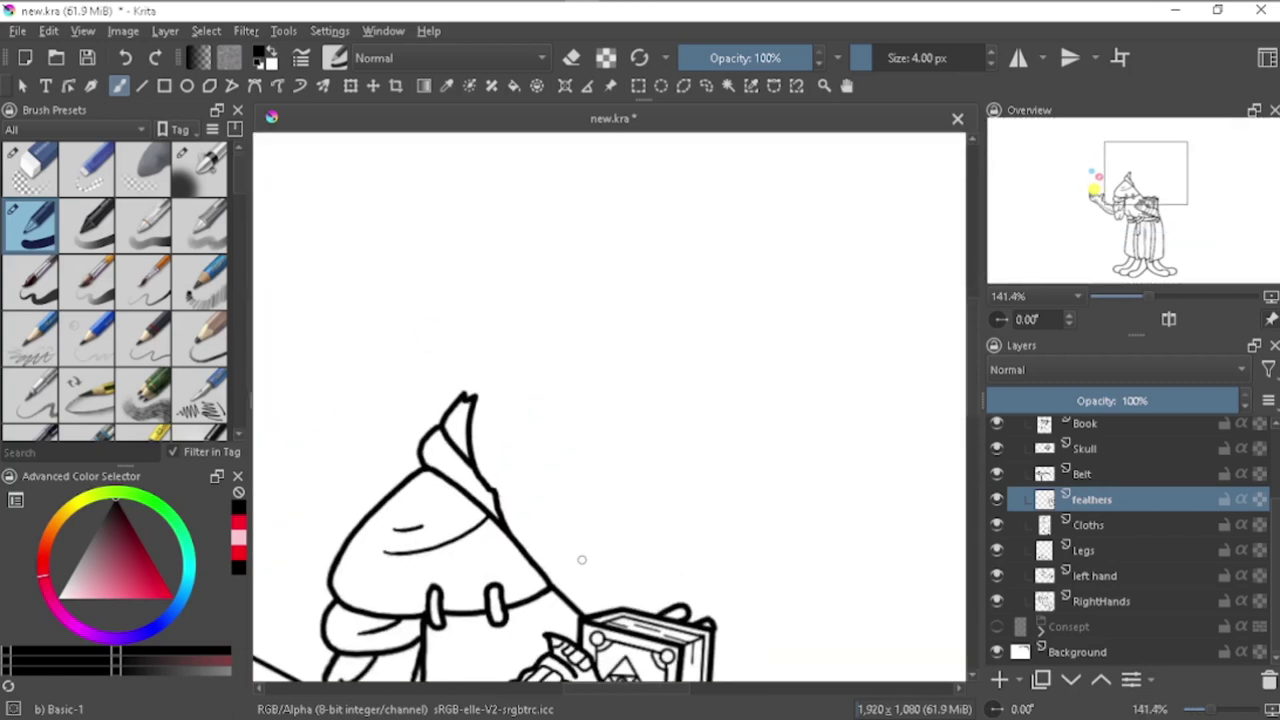
key("Insert")
key("BackSpace")
type("Mice")
key("Return")
Step: On the Cloths layer, draw two curved quill lines rising from the book
scroll(657, 480, "up", 4)
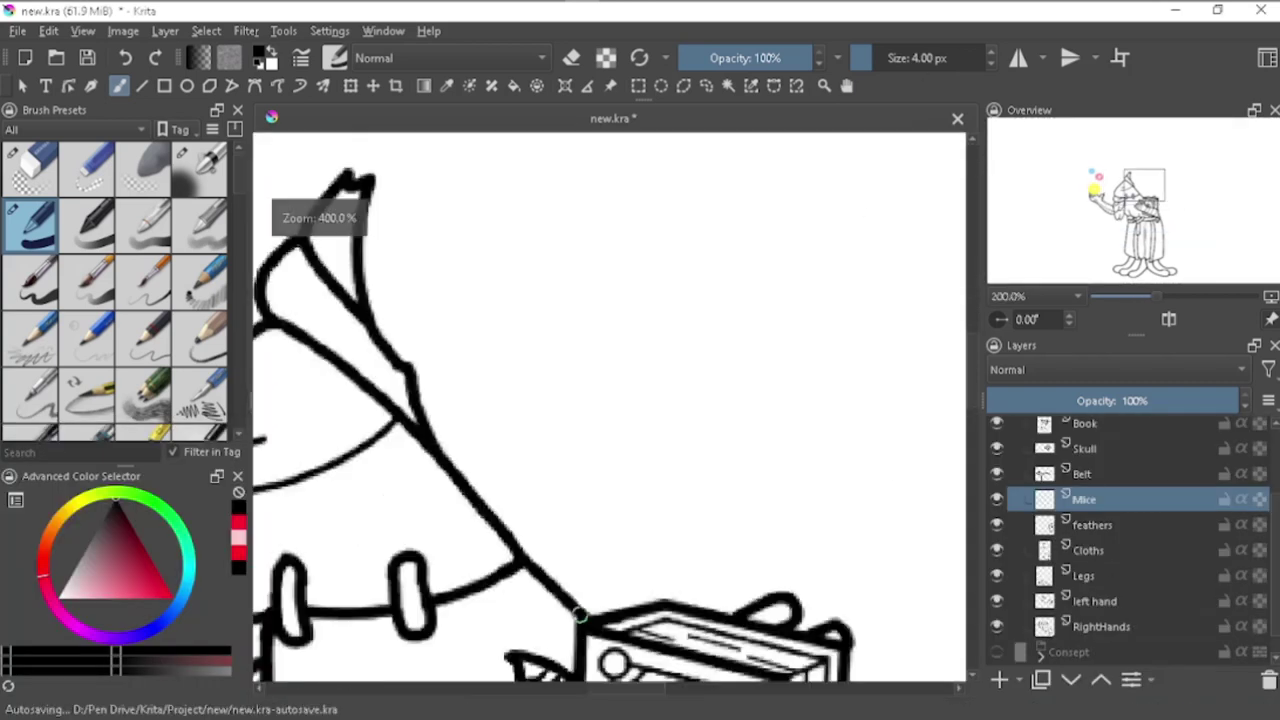
scroll(554, 571, "down", 8)
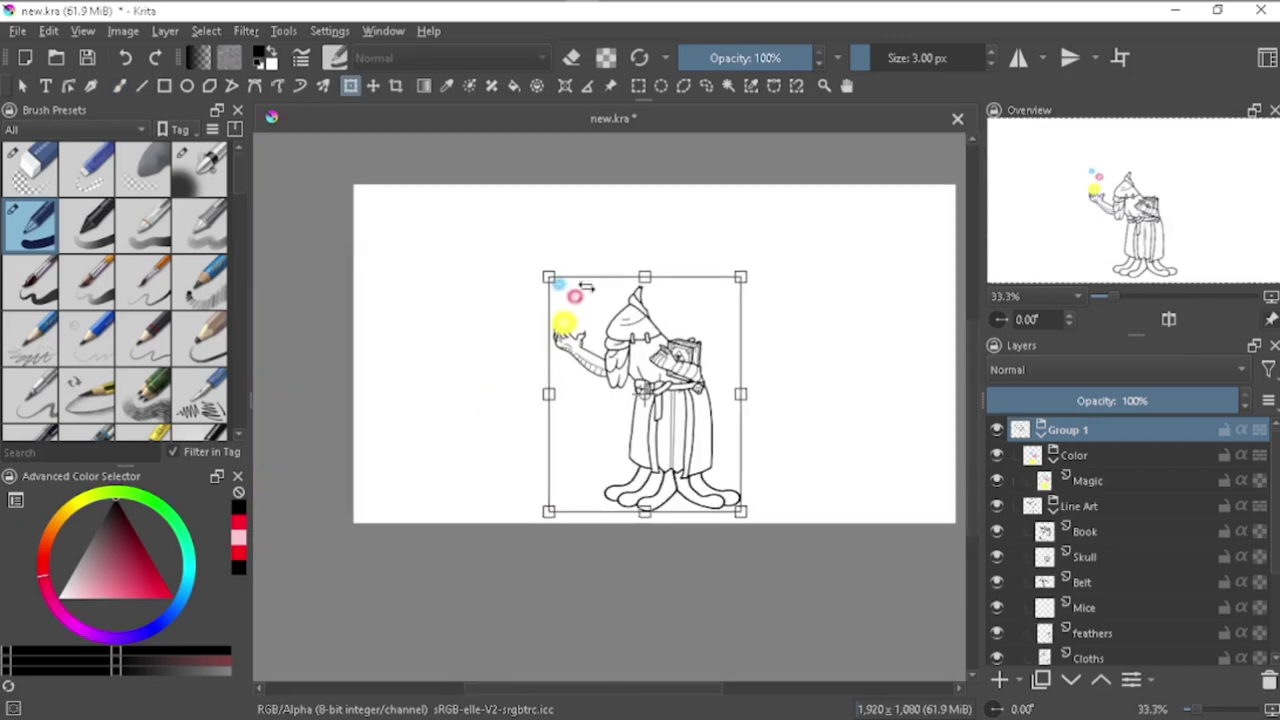
key("b")
left_click(1088, 652)
scroll(608, 491, "up", 6)
scroll(608, 491, "down", 3)
left_click_drag(665, 592, 850, 322)
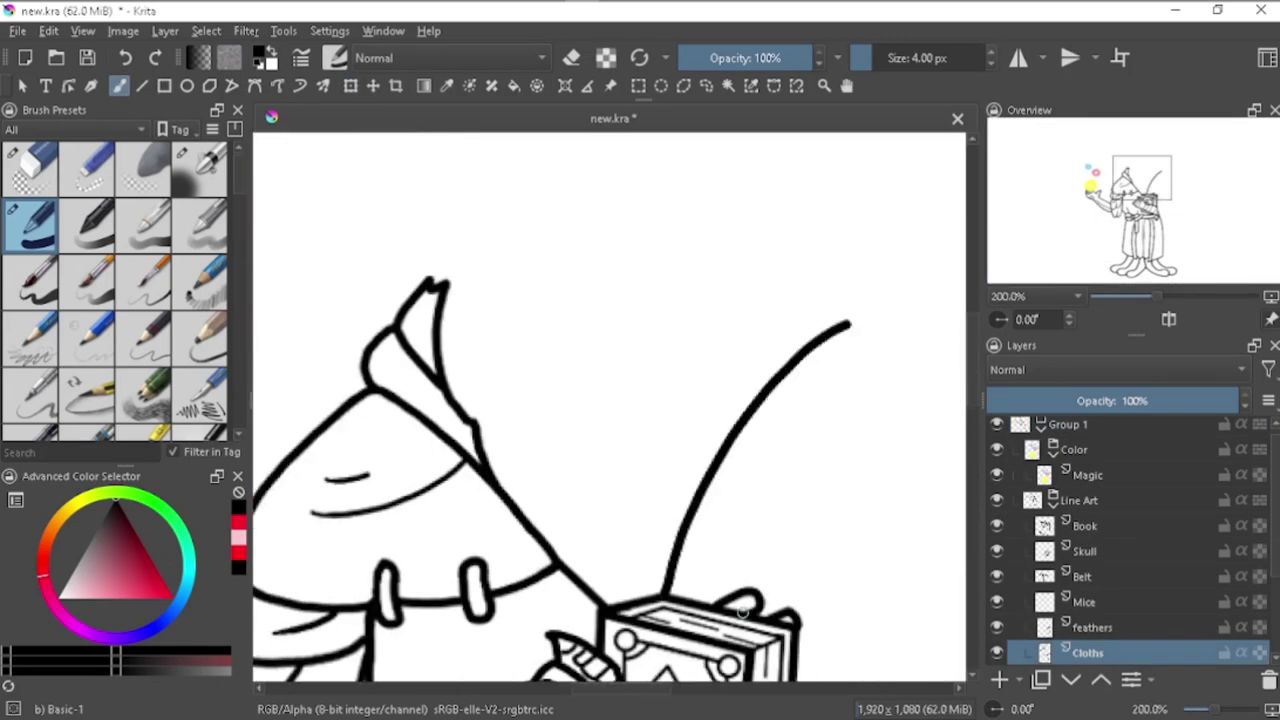
left_click_drag(705, 600, 893, 373)
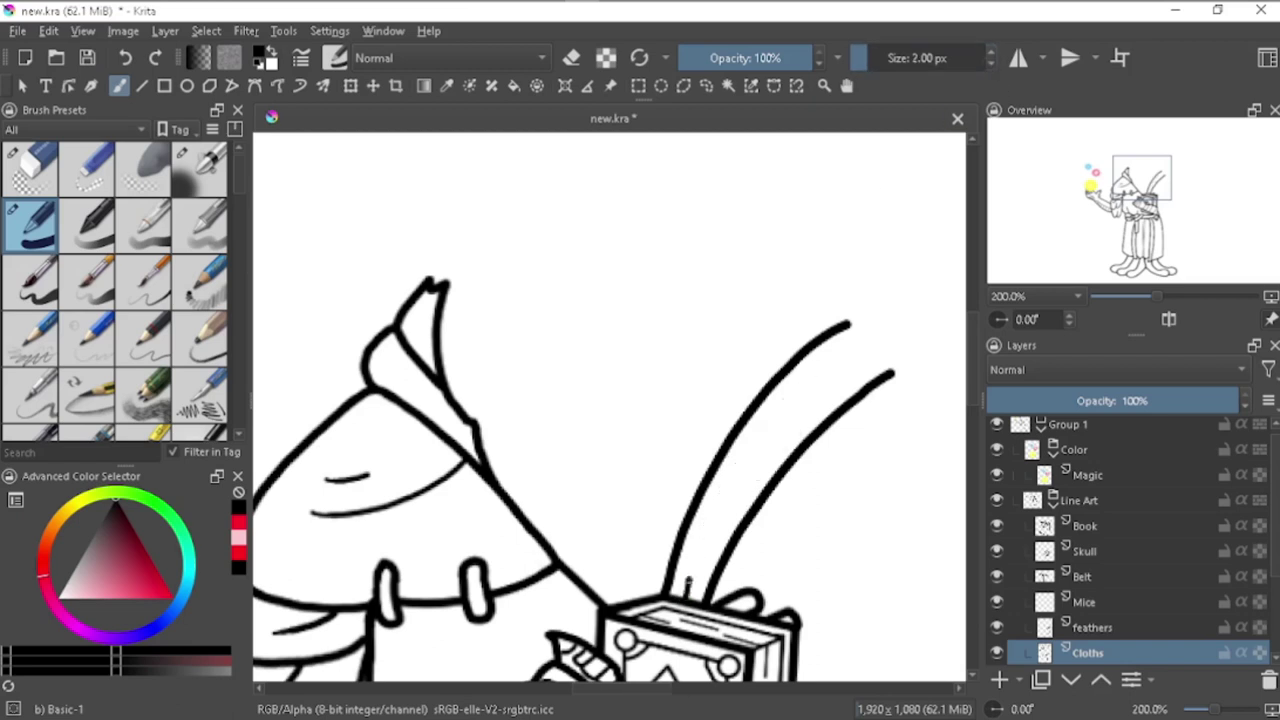
key("ctrl+z")
key("ctrl+[")
key("ctrl+[")
key("ctrl+[")
key("ctrl+z")
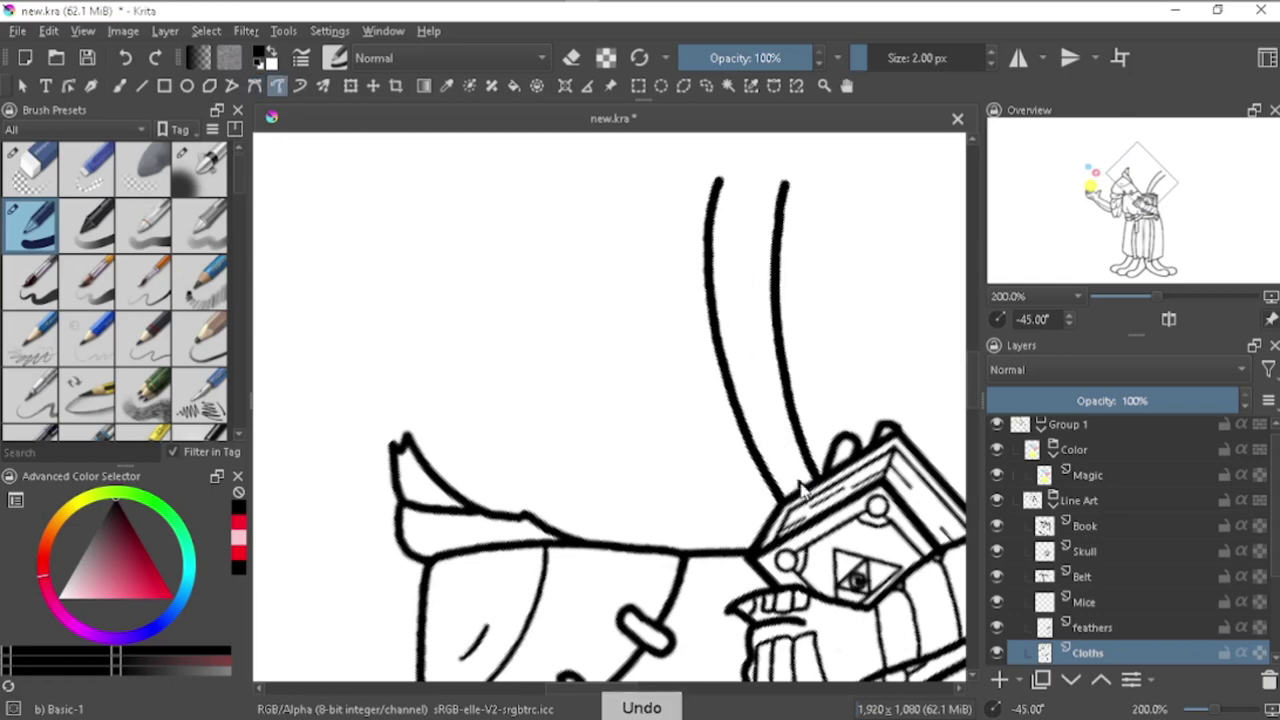
Step: Try a centre line inside the quill, undo it, and reset the view upright
left_click_drag(743, 240, 742, 307)
key("ctrl+z")
key("5")
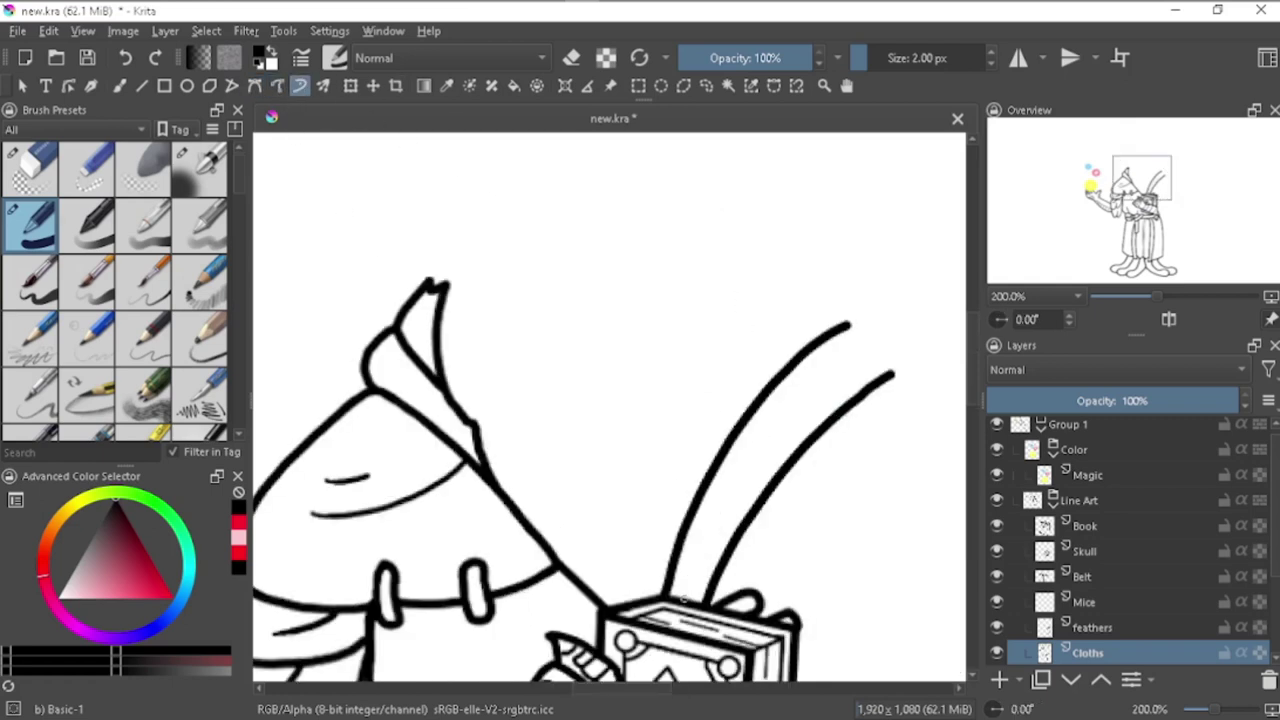
key("ctrl+equal")
key("ctrl+equal")
key("ctrl+minus")
key("ctrl+minus")
key("ctrl+minus")
key("ctrl+equal")
key("ctrl+equal")
key("ctrl+equal")
Step: Switch between the Legs and Cloths layers and toggle the eraser while inspecting the quill
key("Page_Up")
key("Page_Down")
key("Page_Down")
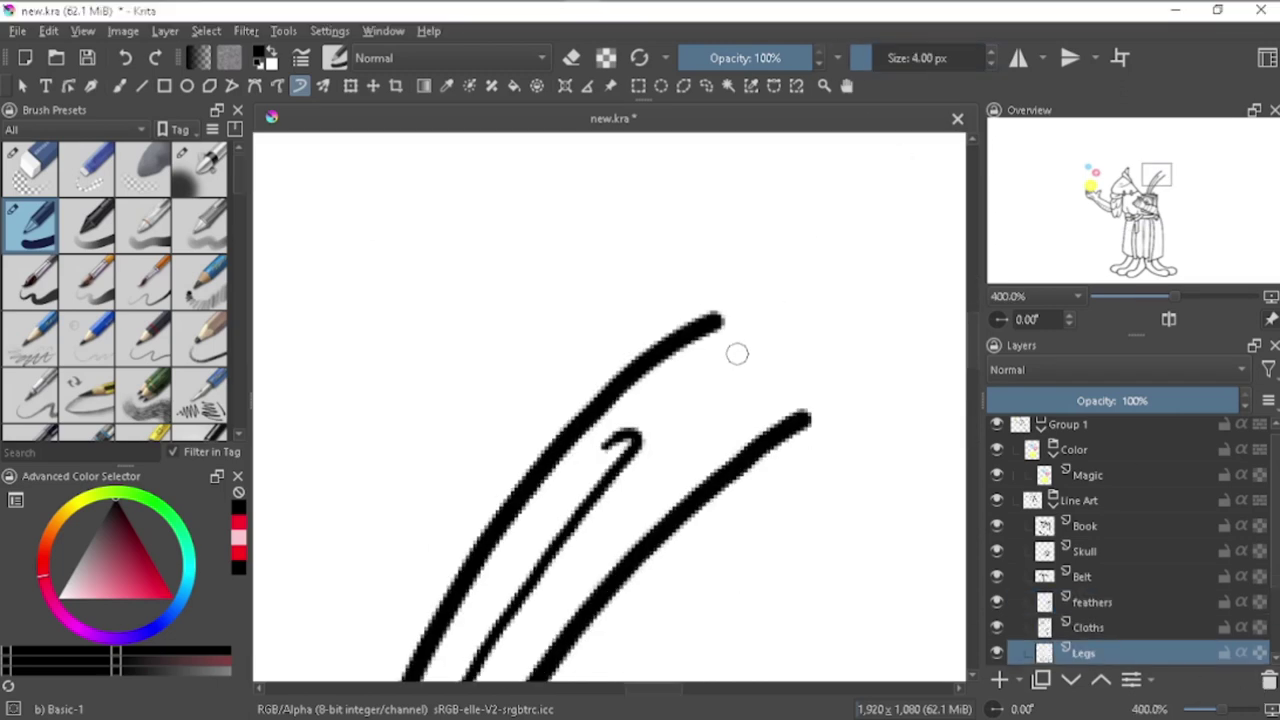
key("ctrl+minus")
key("ctrl+minus")
key("ctrl+minus")
key("ctrl+equal")
key("ctrl+equal")
key("ctrl+equal")
key("e")
key("ctrl+minus")
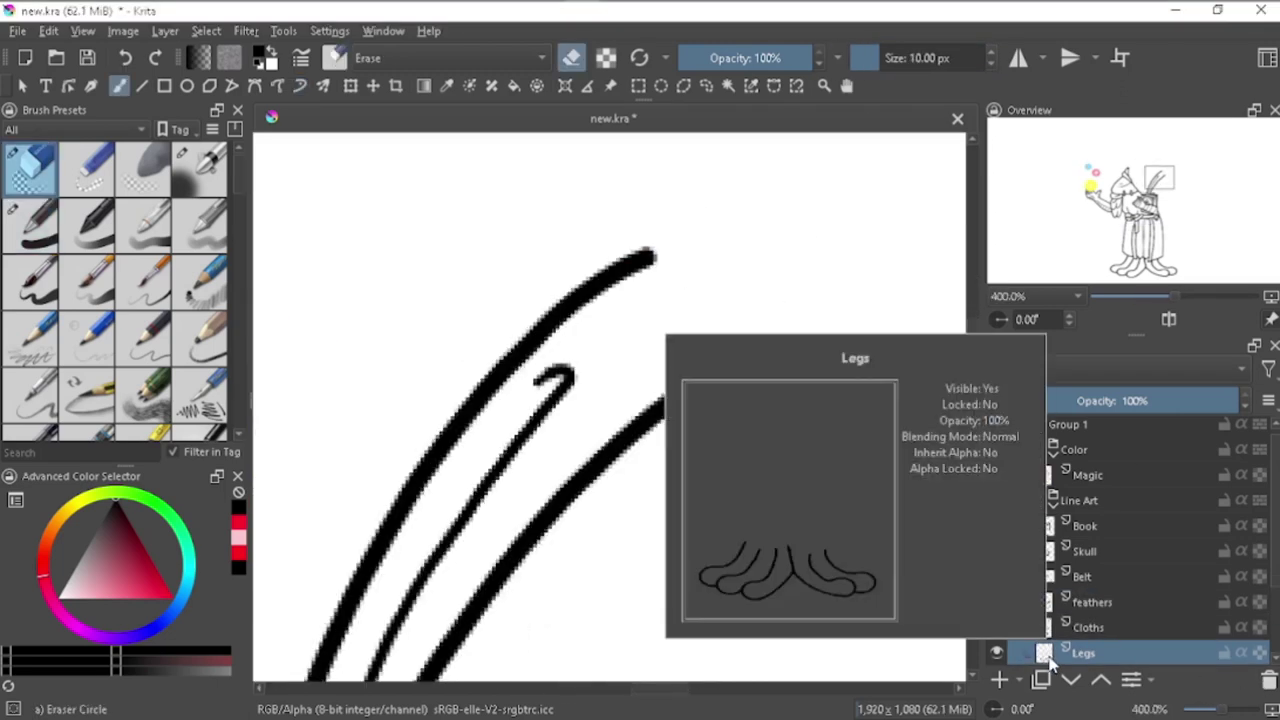
key("Page_Up")
key("e")
key("e")
key("ctrl+minus")
key("ctrl+minus")
key("ctrl+minus")
Step: Ink both quill edges, then partly erase them to fade the lines to grey
scroll(683, 358, "up", 1)
scroll(683, 358, "up", 2)
key("Page_Down")
key("slash")
mouse_move(505, 590)
left_mouse_down()
mouse_move(551, 488)
mouse_move(779, 263)
left_mouse_up()
left_click_drag(446, 586, 565, 316)
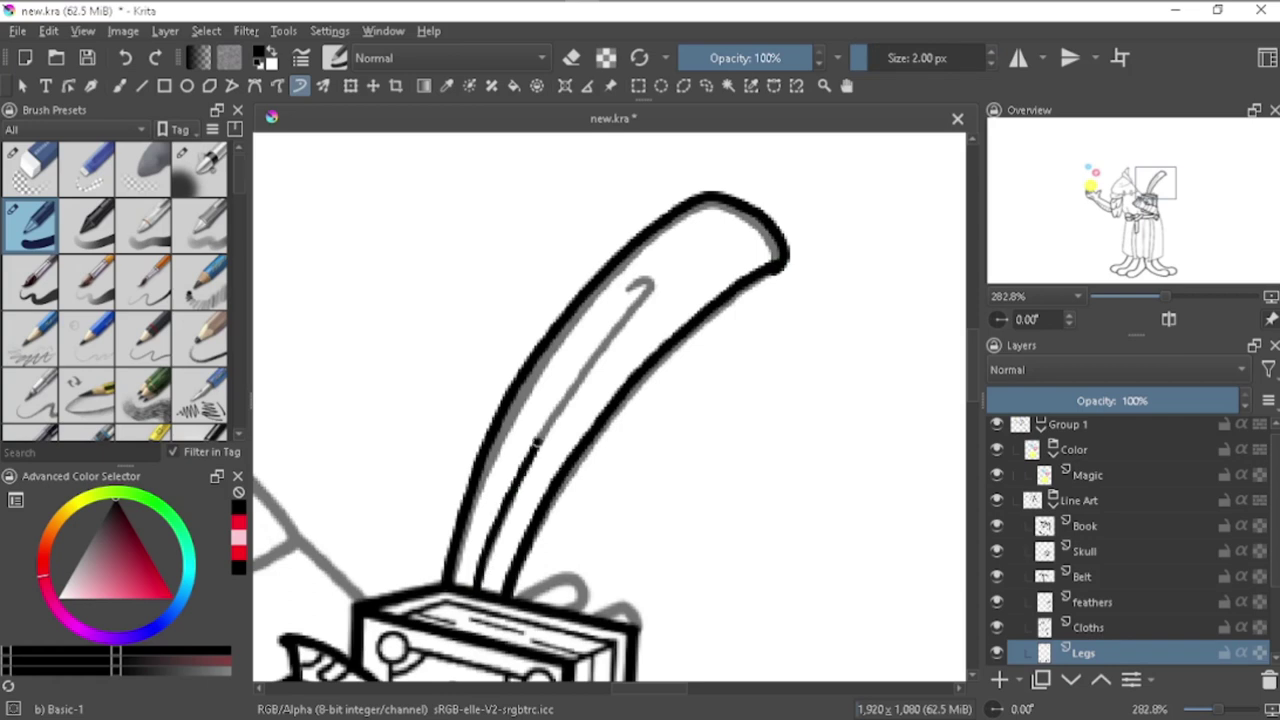
key("Page_Up")
key("slash")
mouse_move(443, 573)
left_mouse_down()
mouse_move(543, 509)
mouse_move(650, 300)
left_mouse_up()
left_click(1083, 652)
left_click_drag(1180, 400, 1110, 400)
Step: Re-ink the quill's right edge up to its tip with a thinner brush
key("Page_Up")
key("slash")
left_click_drag(503, 590, 765, 268)
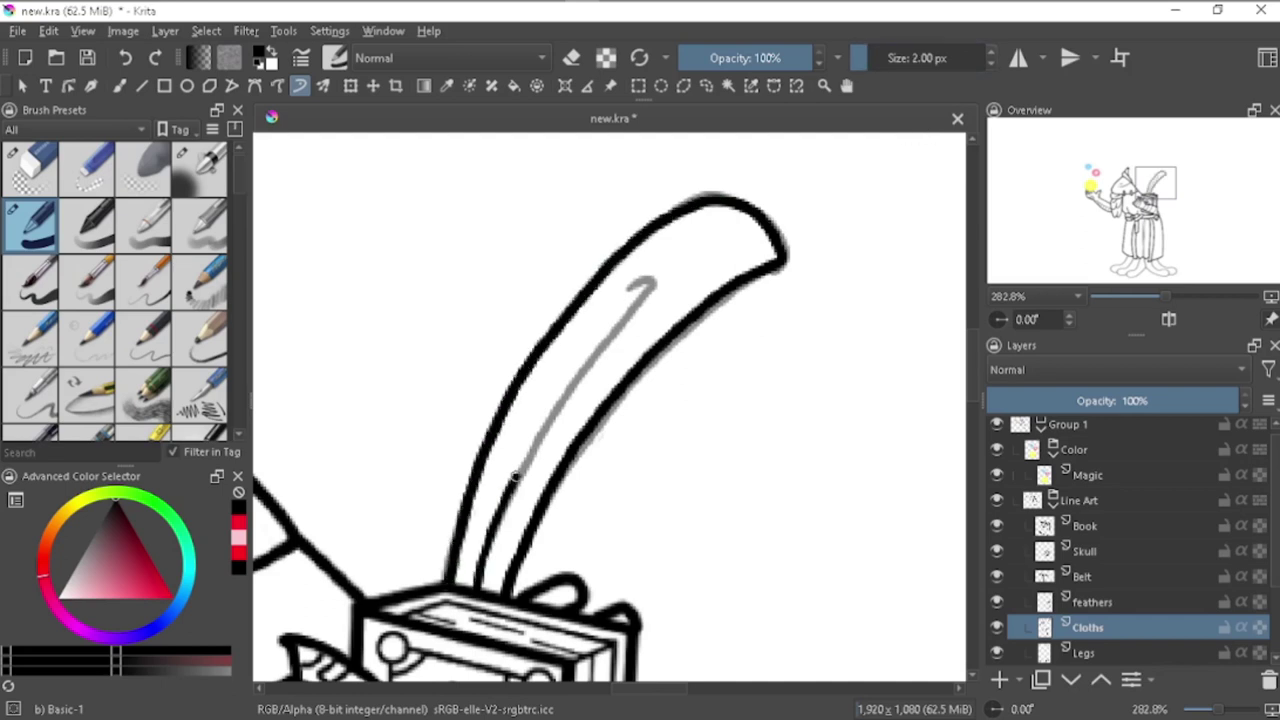
key("Page_Down")
key("slash")
left_click_drag(717, 171, 560, 520)
scroll(785, 463, "down", 2)
scroll(785, 463, "down", 5)
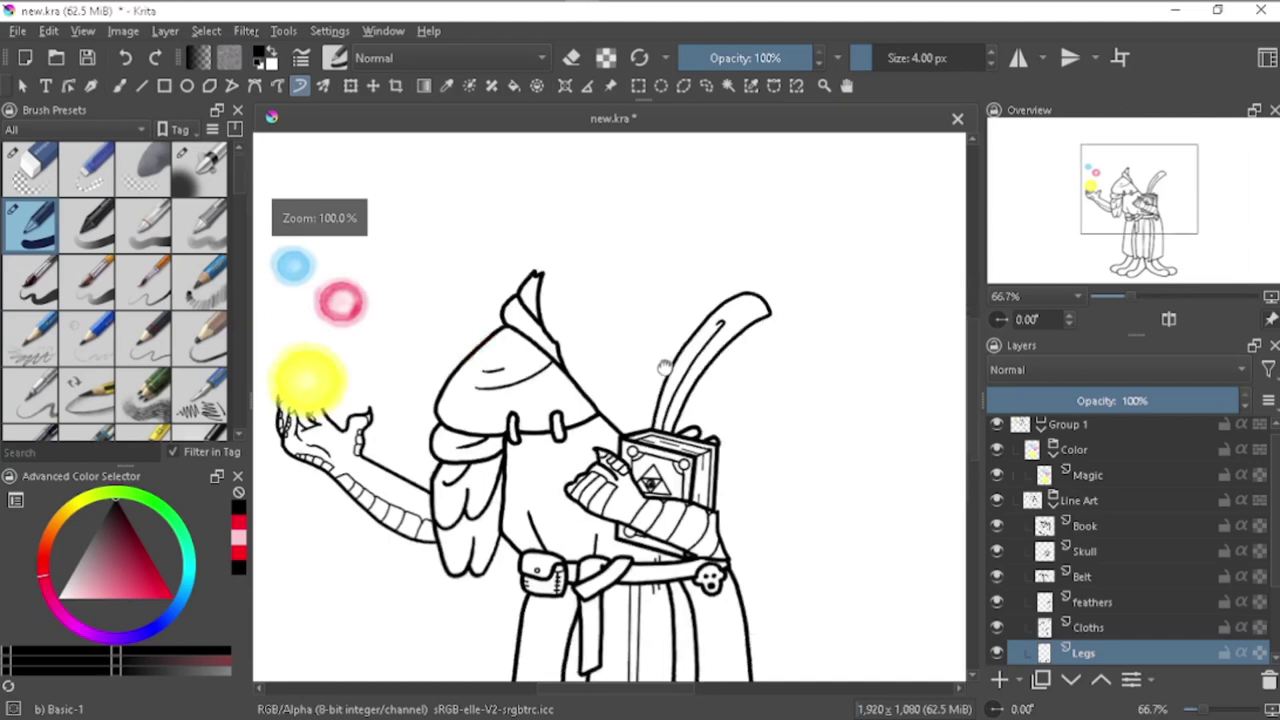
Step: Erase the Background layer with the 1000 px Eraser Circle, then return to Basic-1
scroll(1131, 560, "down", 3)
left_click(1077, 651)
key("slash")
key("Delete")
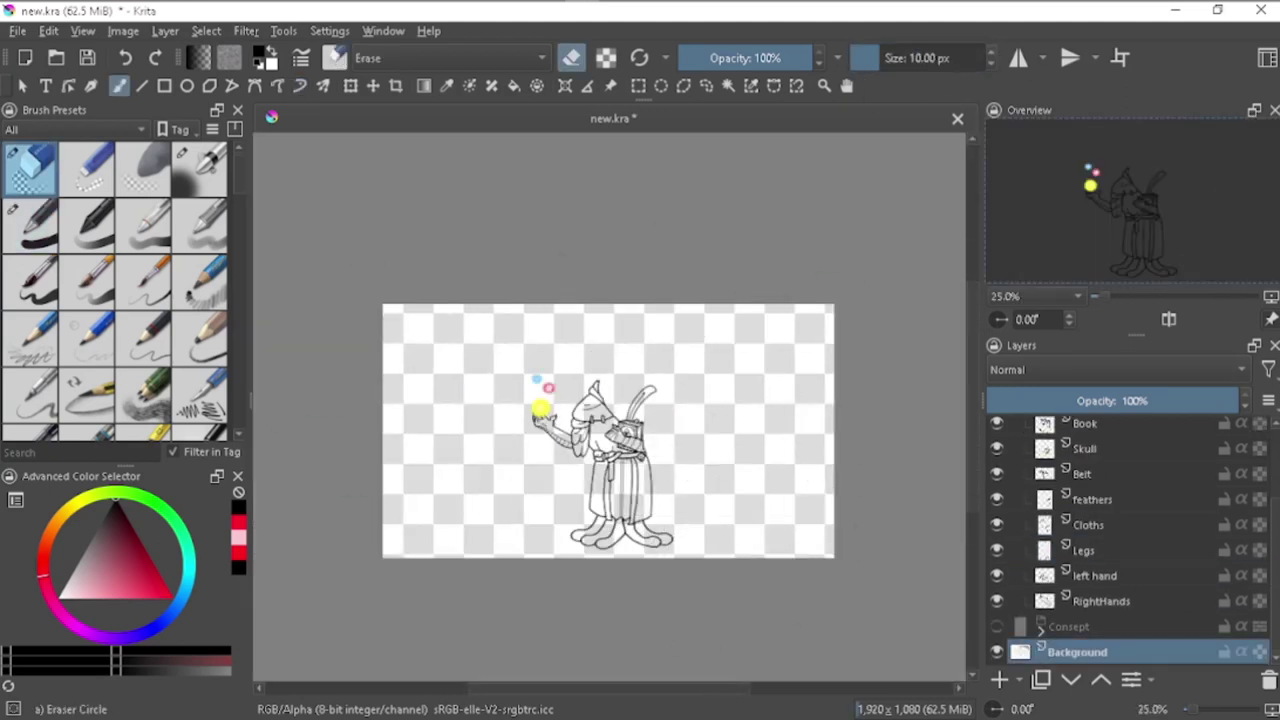
scroll(766, 478, "up", 6)
key("slash")
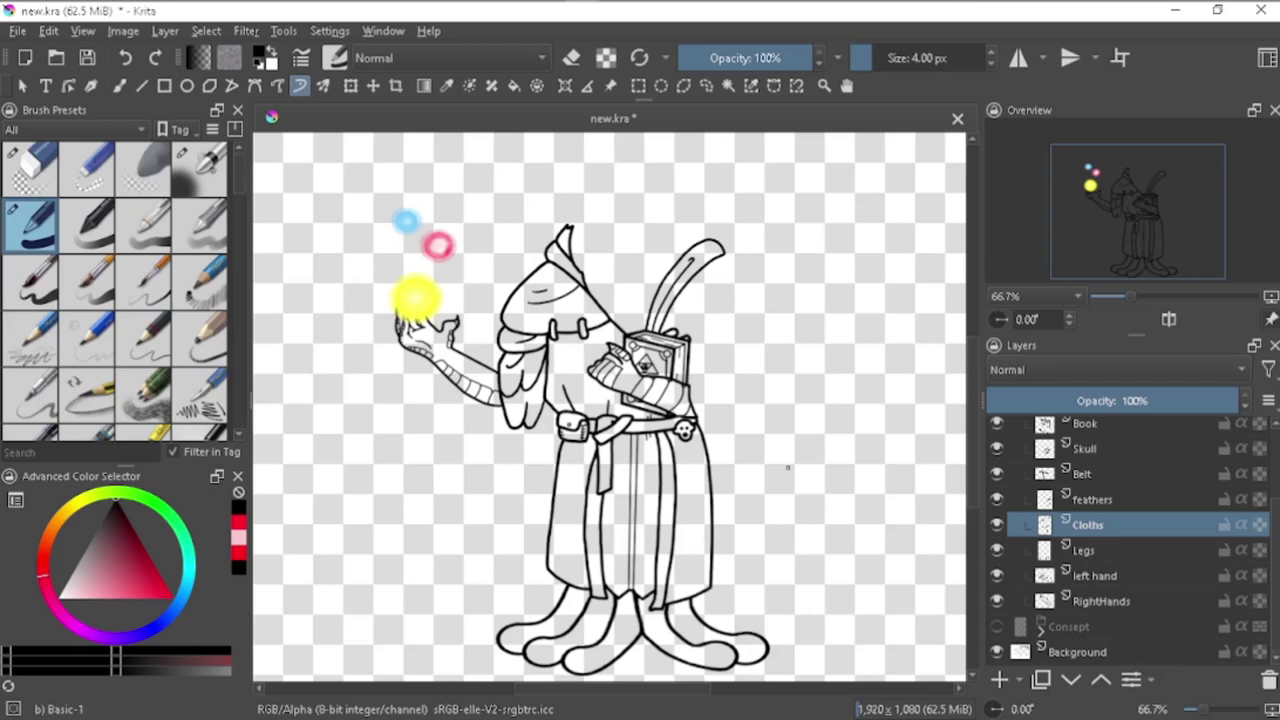
Step: Lock the left hand and RightHands layers and undo the previous stroke
left_click(1226, 577)
left_click(1224, 601)
scroll(1141, 600, "up", 1)
scroll(695, 257, "up", 3)
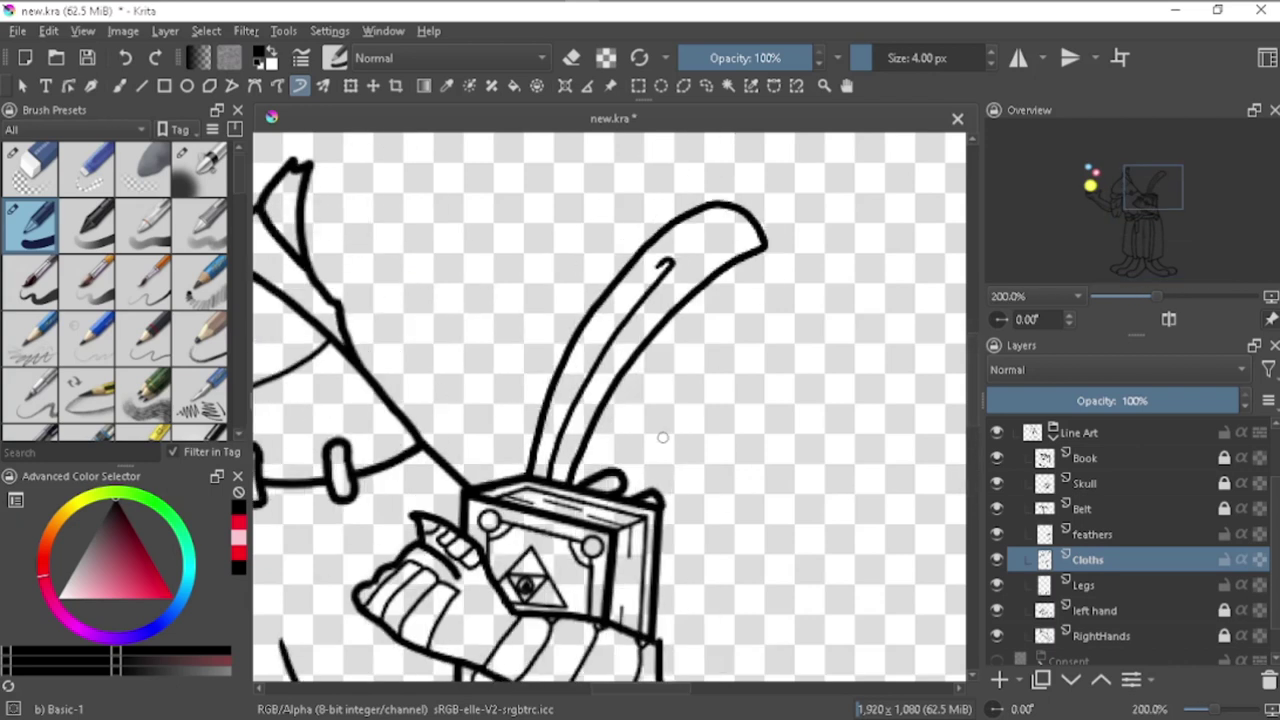
scroll(662, 437, "down", 1)
scroll(692, 542, "up", 1)
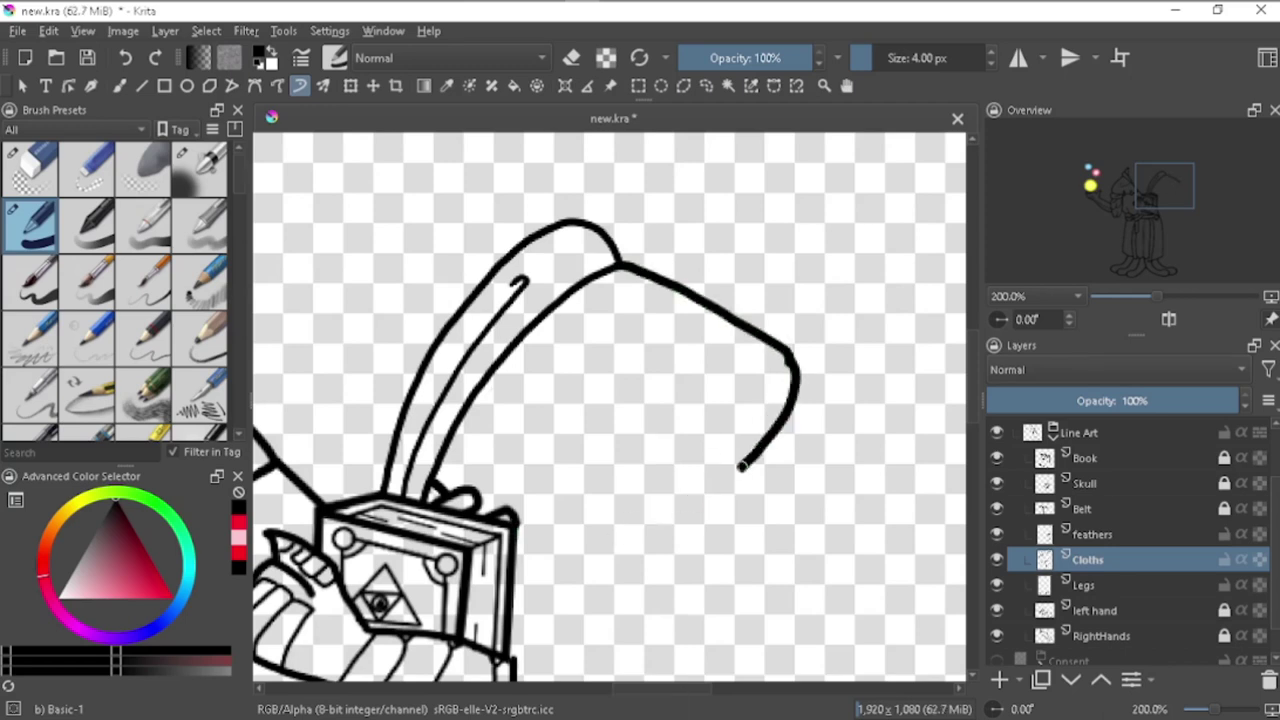
scroll(566, 549, "up", 5)
scroll(663, 491, "down", 2)
scroll(723, 606, "down", 4)
scroll(723, 606, "up", 5)
scroll(686, 494, "down", 1)
key("ctrl+z")
Step: Draw a curved ink stroke near the quill, then select the Legs layer
left_click_drag(575, 554, 795, 460)
scroll(783, 453, "up", 3)
scroll(760, 420, "down", 3)
scroll(738, 369, "up", 1)
scroll(700, 295, "down", 2)
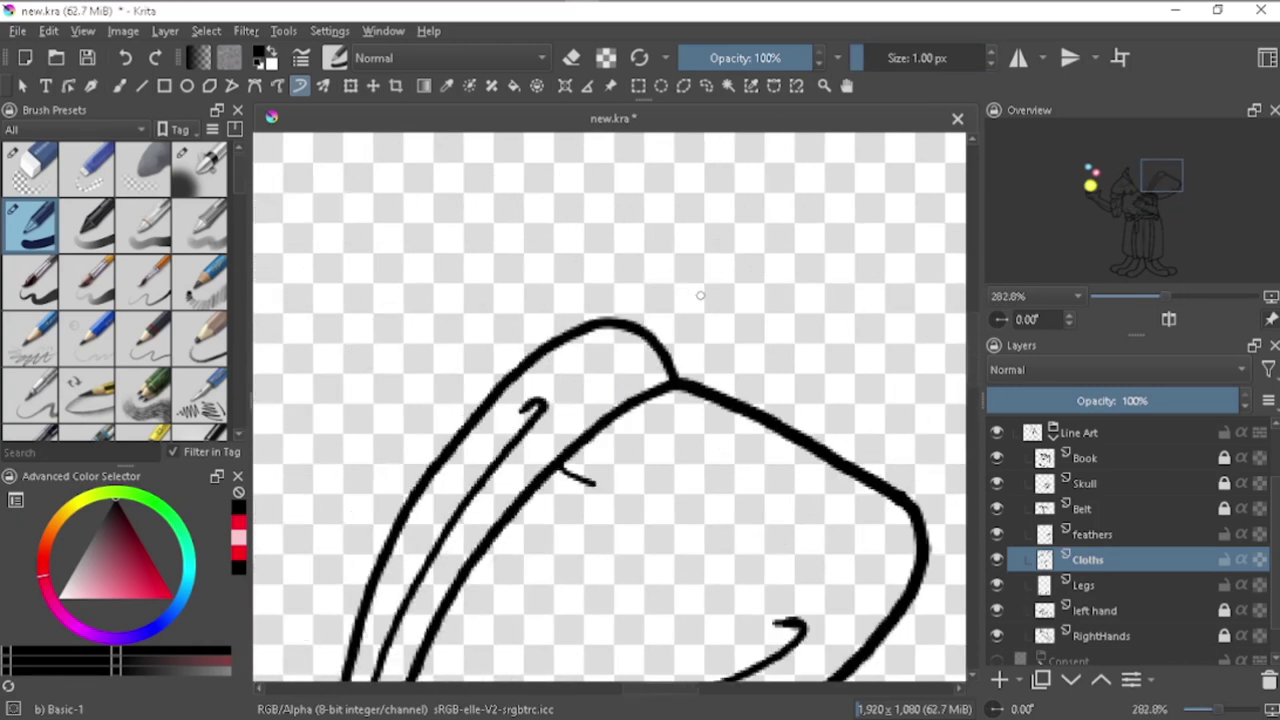
scroll(694, 489, "down", 1)
scroll(780, 350, "down", 4)
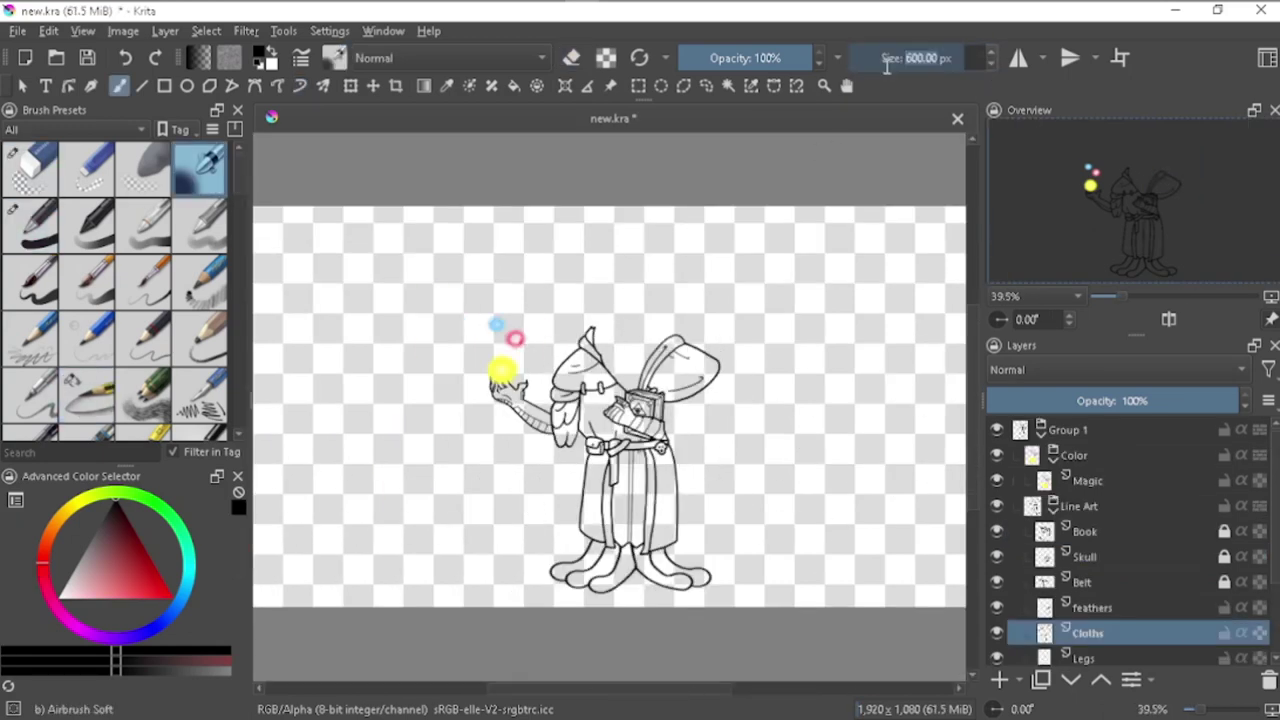
left_click(30, 225)
scroll(650, 370, "up", 4)
Step: Extend the left leg line into a hooked toe and erase the toe's top
key("Page_Down")
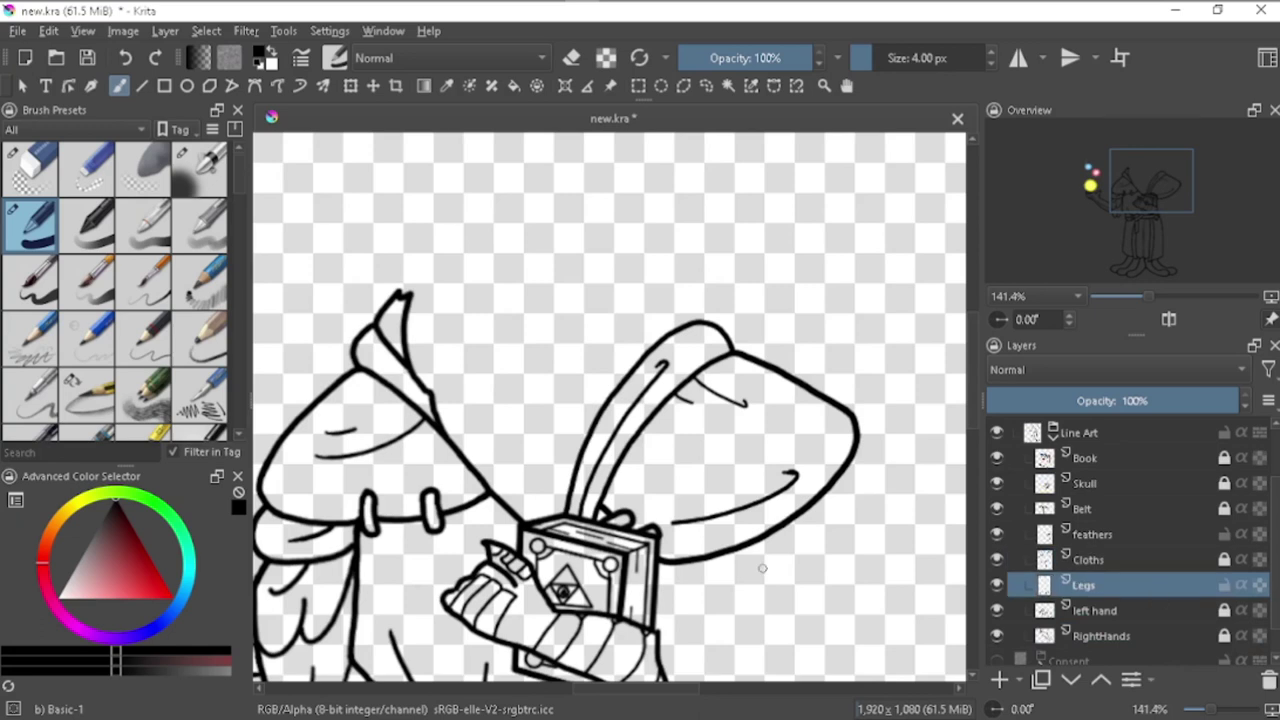
scroll(762, 568, "down", 2)
scroll(651, 486, "up", 2)
scroll(651, 486, "down", 1)
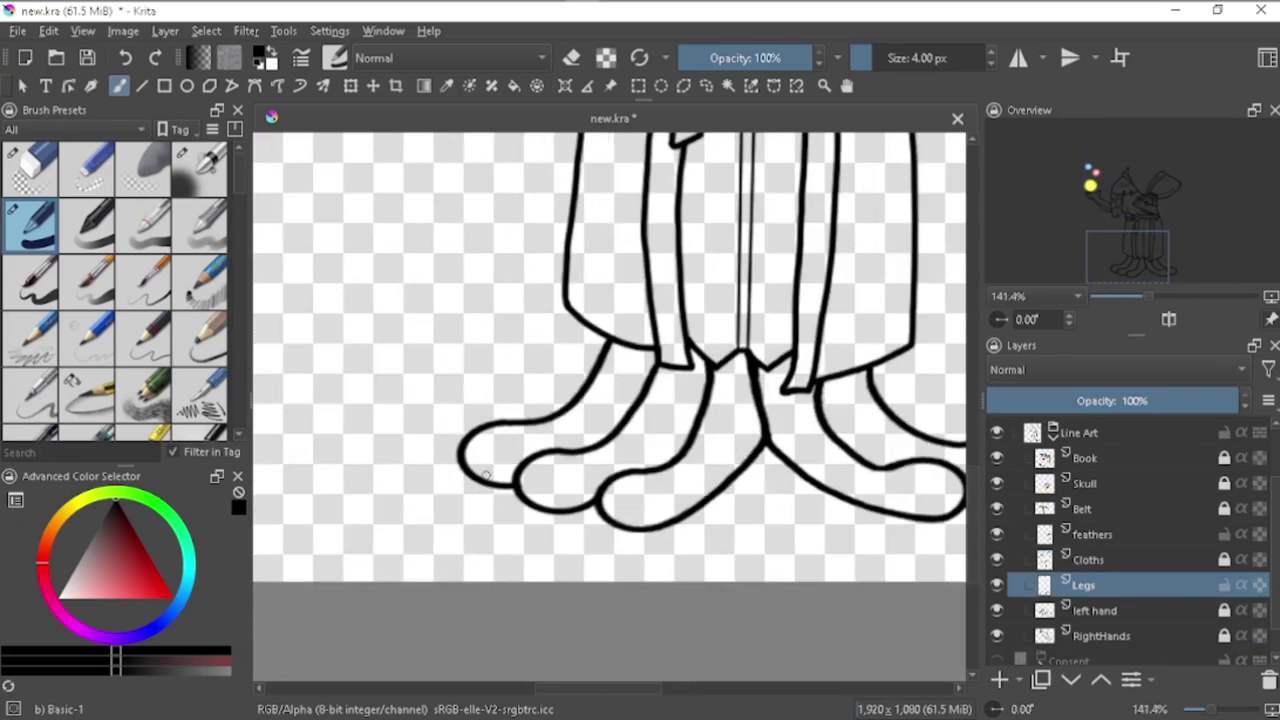
key("e")
key("e")
mouse_move(514, 423)
left_mouse_down()
mouse_move(472, 374)
mouse_move(455, 381)
left_mouse_up()
key("e")
key("e")
scroll(478, 428, "up", 1)
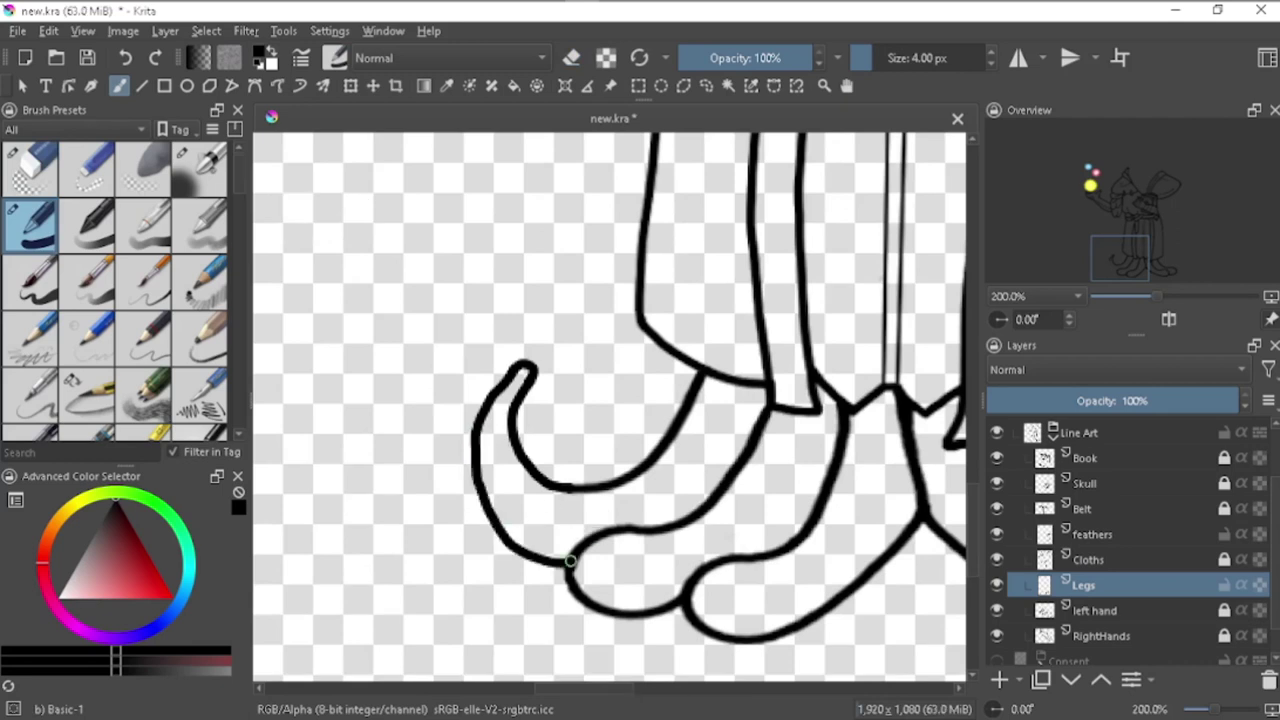
scroll(489, 396, "down", 1)
Step: Erase a short piece of the leg line and close the open leg with a stroke
key("e")
mouse_move(440, 330)
left_mouse_down()
mouse_move(430, 352)
mouse_move(455, 285)
left_mouse_up()
key("e")
scroll(460, 360, "down", 3)
scroll(545, 530, "up", 5)
left_click_drag(540, 535, 555, 570)
key("e")
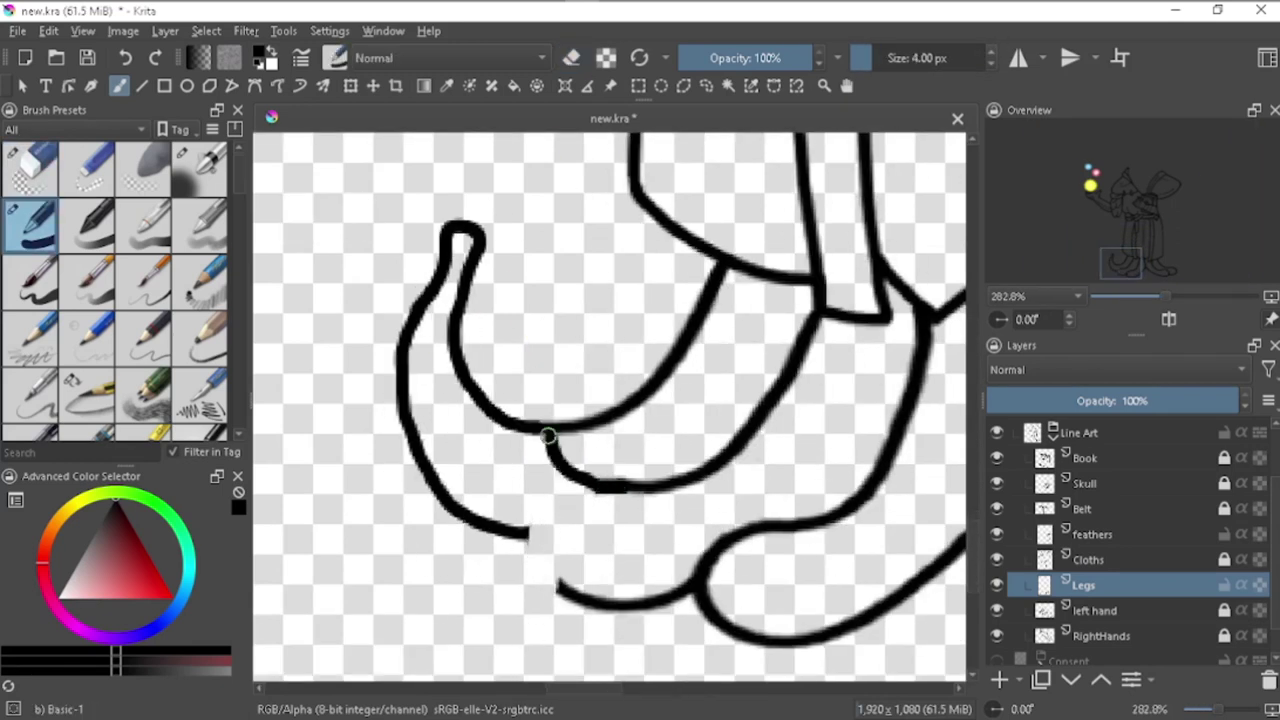
left_click_drag(497, 441, 550, 585)
scroll(500, 443, "up", 2)
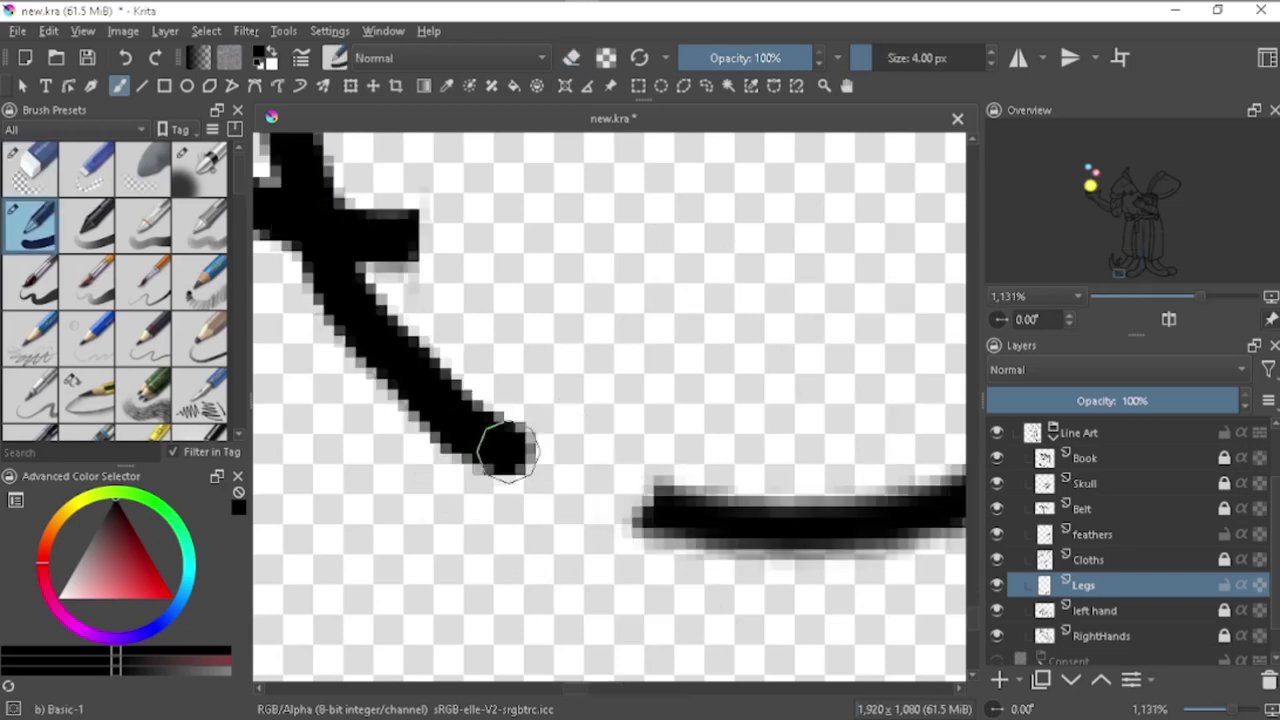
scroll(508, 457, "down", 1)
Step: Draw a pointed toe tip joining the leg lines, redraw its left line, and clean strays
key("e")
scroll(512, 386, "down", 2)
key("e")
key("e")
mouse_move(545, 422)
left_mouse_down()
mouse_move(500, 430)
mouse_move(492, 505)
left_mouse_up()
key("e")
left_click_drag(530, 360, 495, 540)
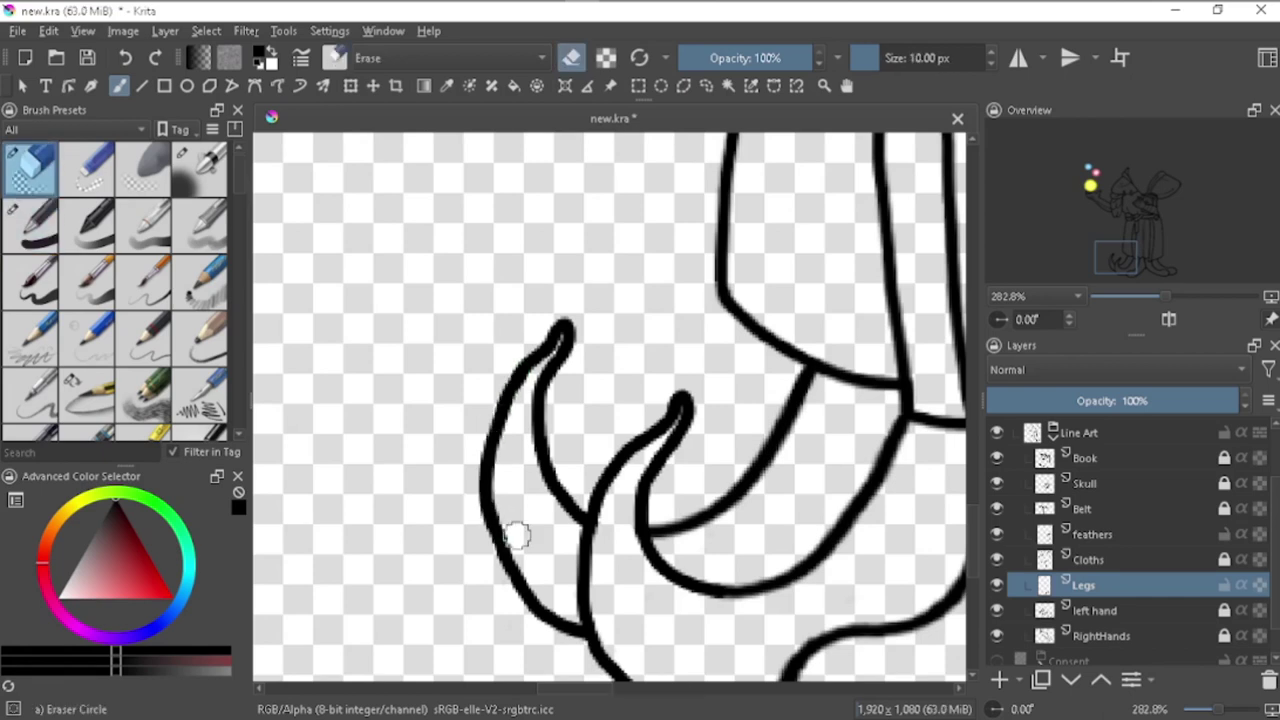
left_click_drag(638, 655, 598, 475)
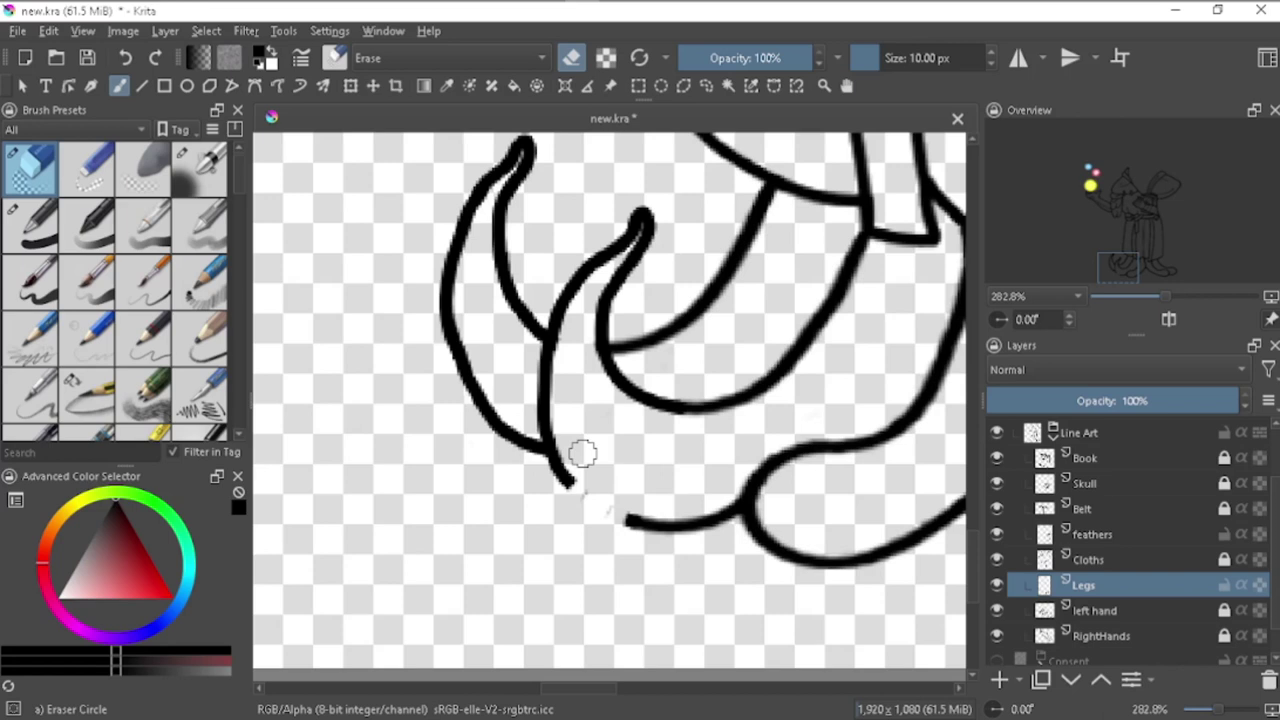
key("alt+Tab")
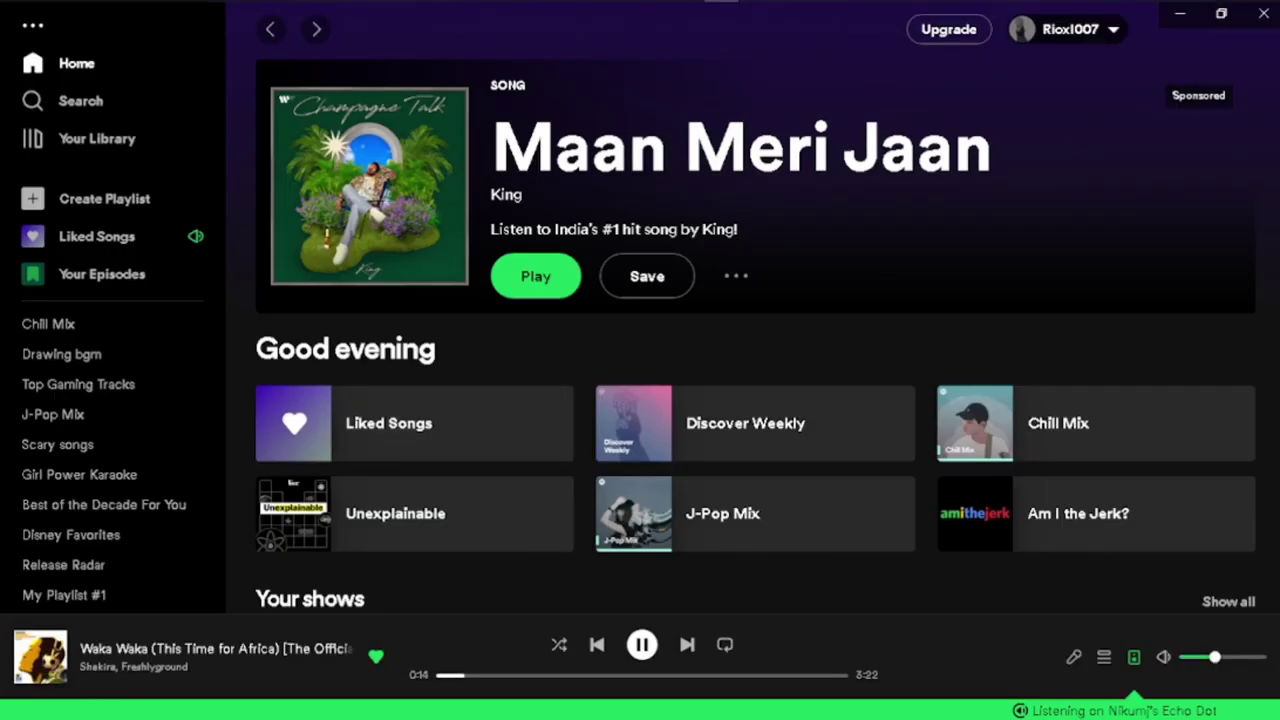
key("alt+Tab")
key("ctrl+z")
Step: Redraw the curved outline down the left foot, undoing the false-start strokes
left_click_drag(545, 440, 650, 513)
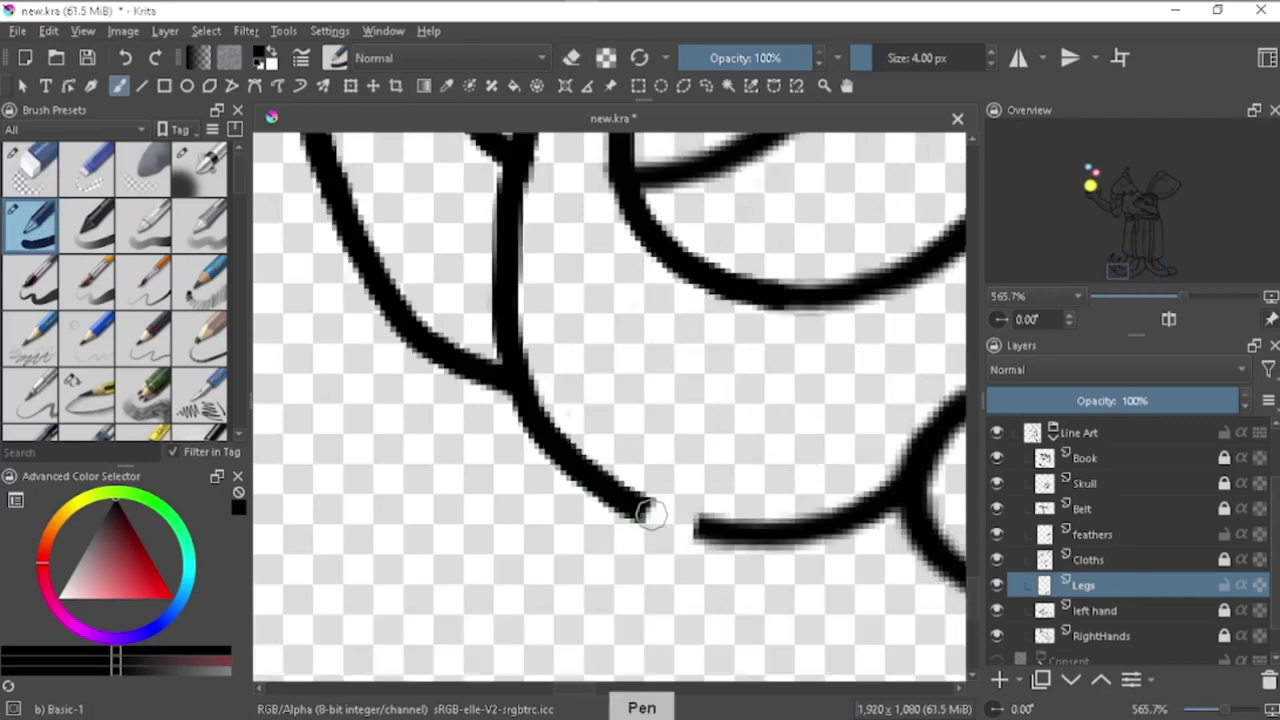
scroll(650, 513, "down", 7)
scroll(620, 641, "up", 4)
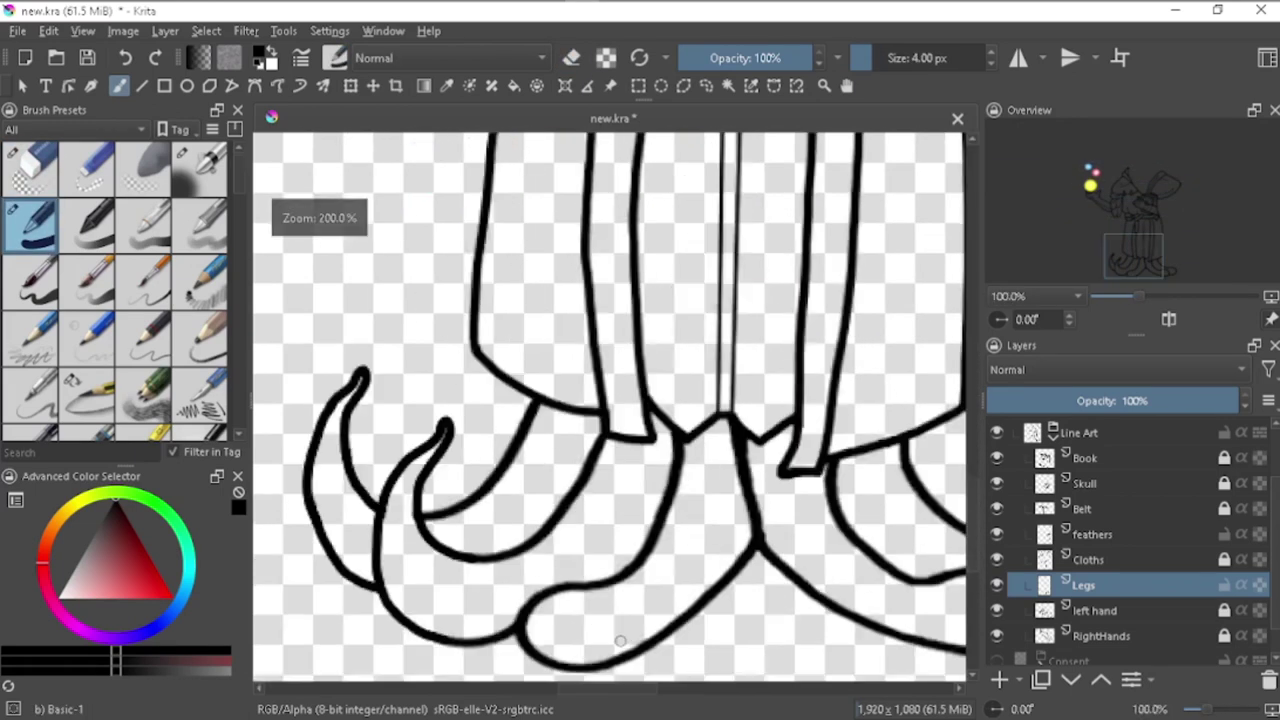
scroll(620, 641, "up", 1)
key("ctrl+z")
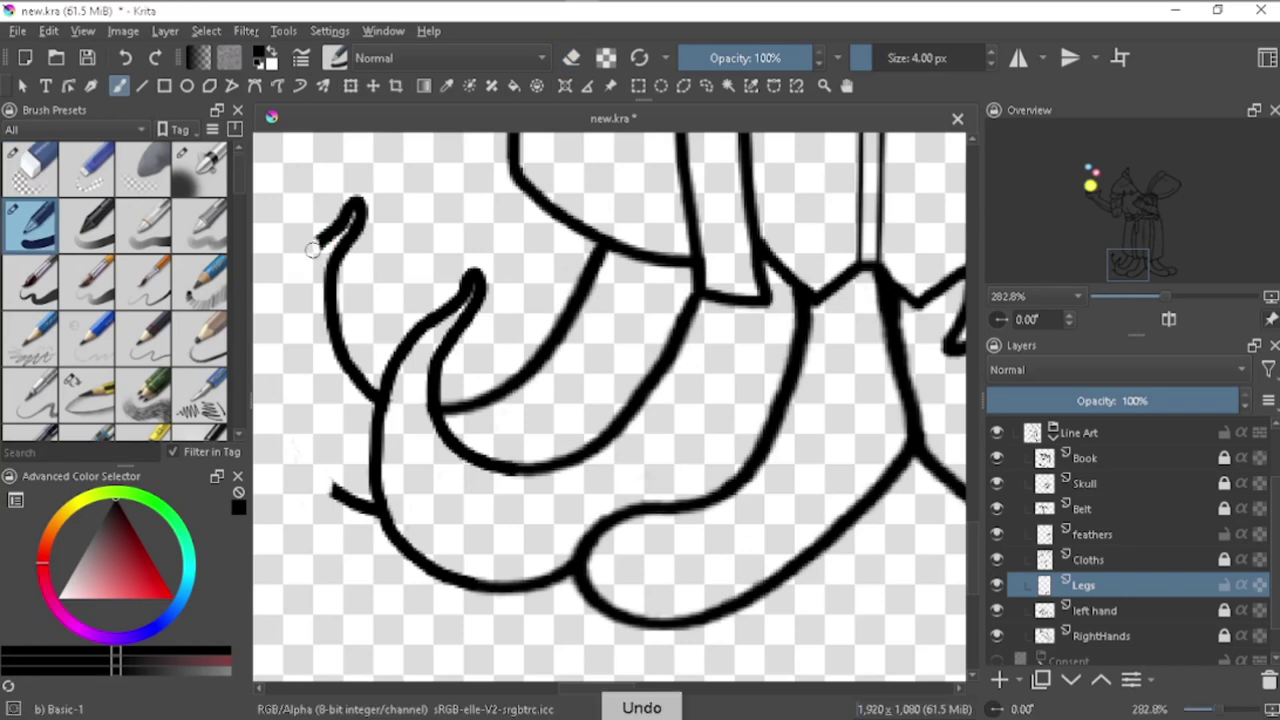
left_click_drag(322, 238, 286, 395)
key("ctrl+z")
mouse_move(328, 234)
left_mouse_down()
mouse_move(280, 428)
mouse_move(341, 479)
left_mouse_up()
Step: Tidy the left foot lines by alternating between the eraser and the Basic-1 brush
key("e")
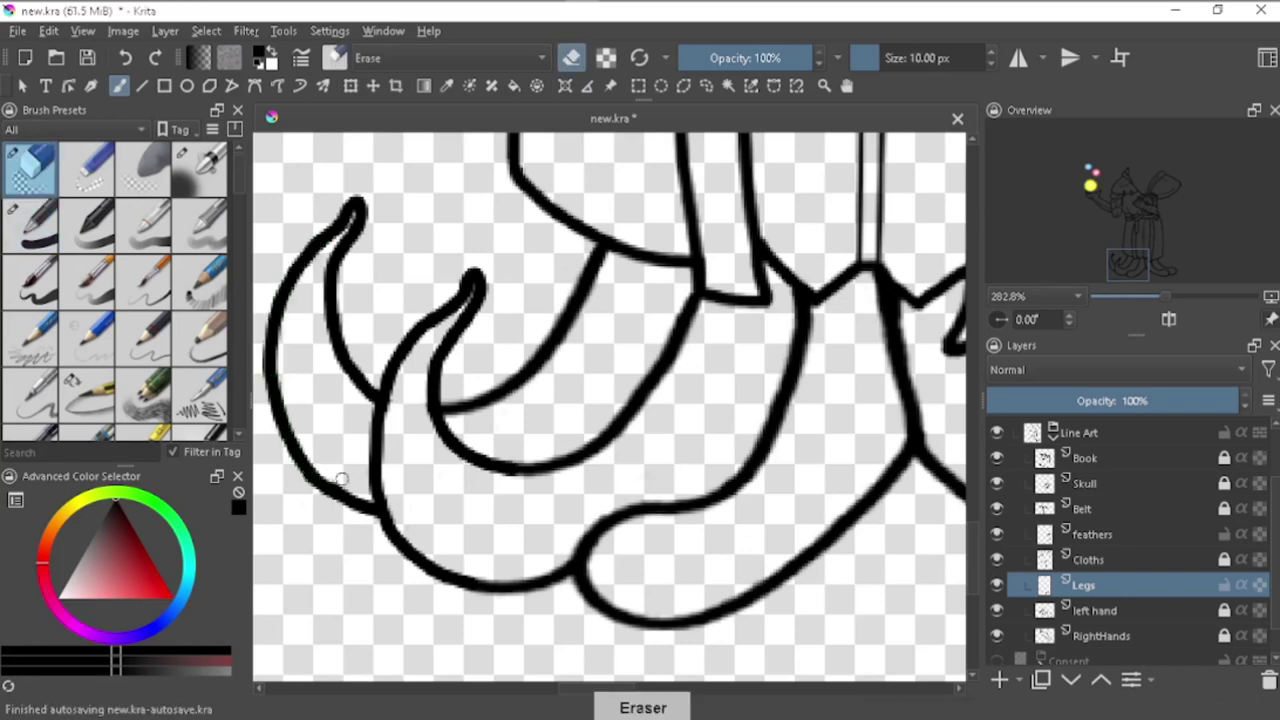
scroll(429, 471, "up", 3)
key("e")
scroll(629, 409, "down", 3)
scroll(576, 492, "down", 3)
scroll(600, 463, "up", 5)
scroll(600, 463, "down", 4)
key("e")
key("e")
scroll(560, 480, "up", 1)
scroll(544, 504, "up", 1)
scroll(544, 504, "down", 2)
scroll(642, 517, "up", 2)
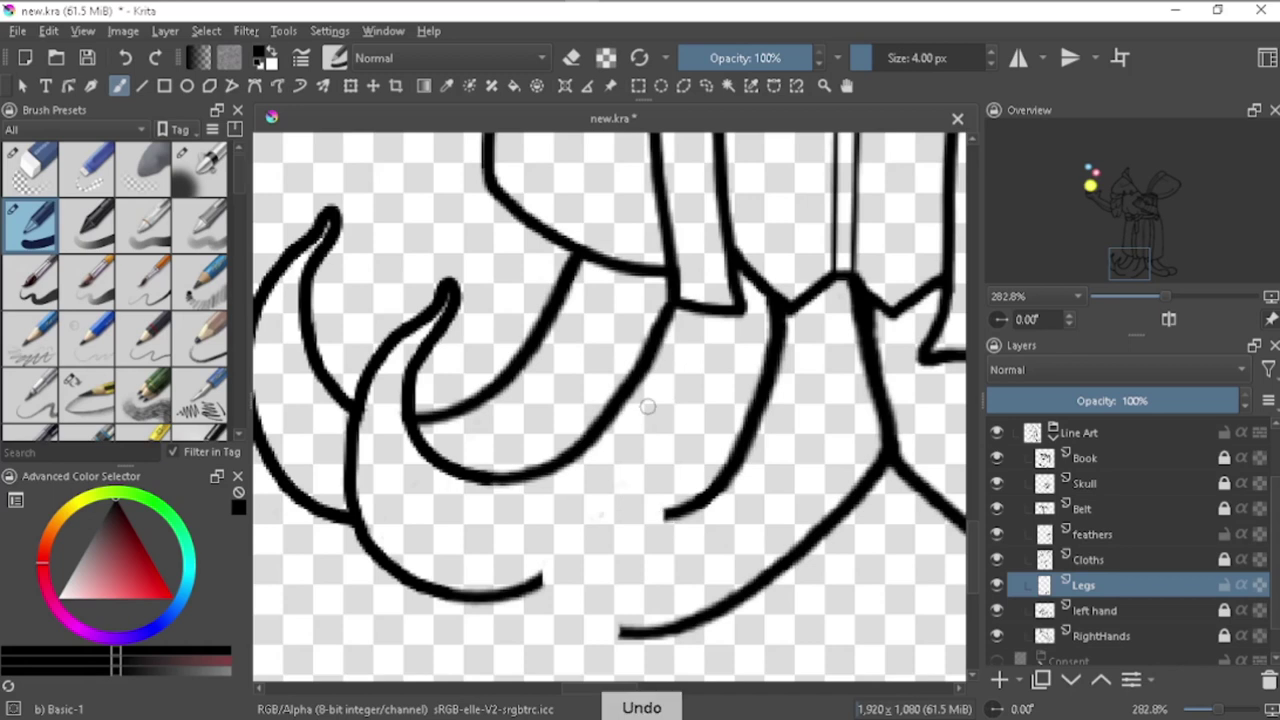
Step: Undo the last two foot strokes and join the toe curve to the sole line
key("ctrl+z")
key("ctrl+z")
scroll(563, 490, "down", 1)
scroll(634, 543, "up", 4)
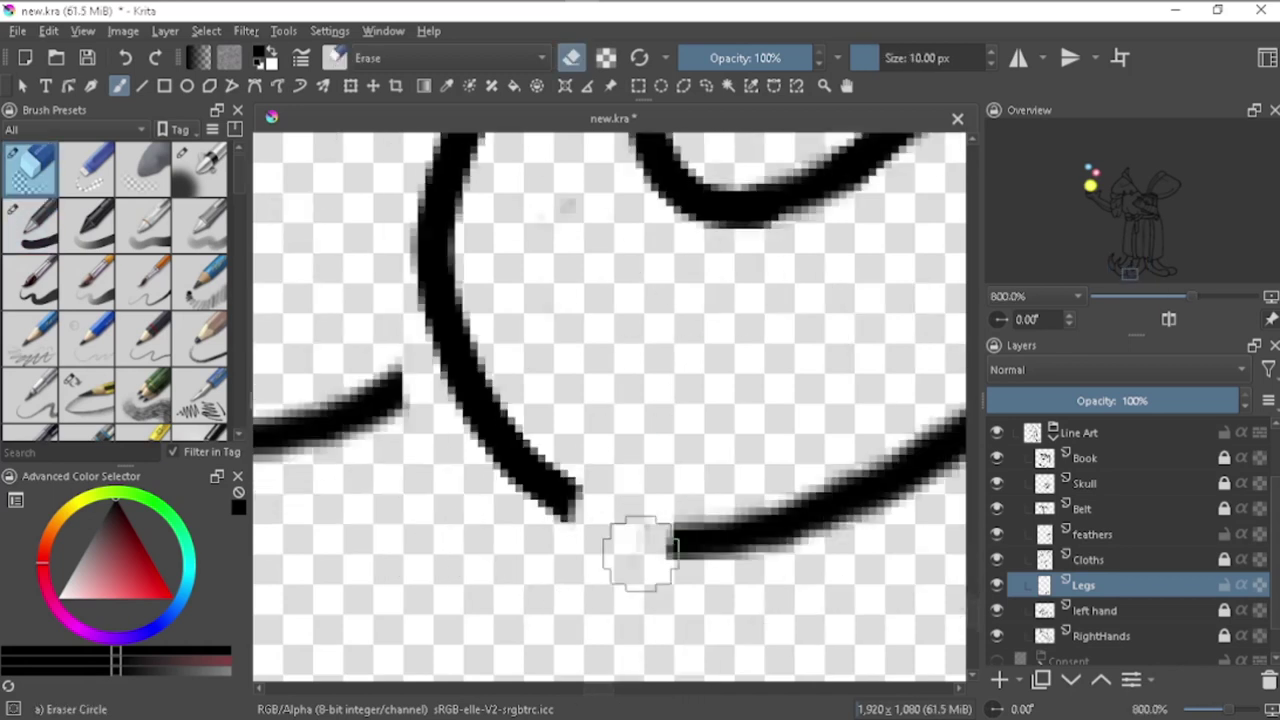
scroll(691, 530, "down", 2)
scroll(691, 530, "up", 3)
key("ctrl+z")
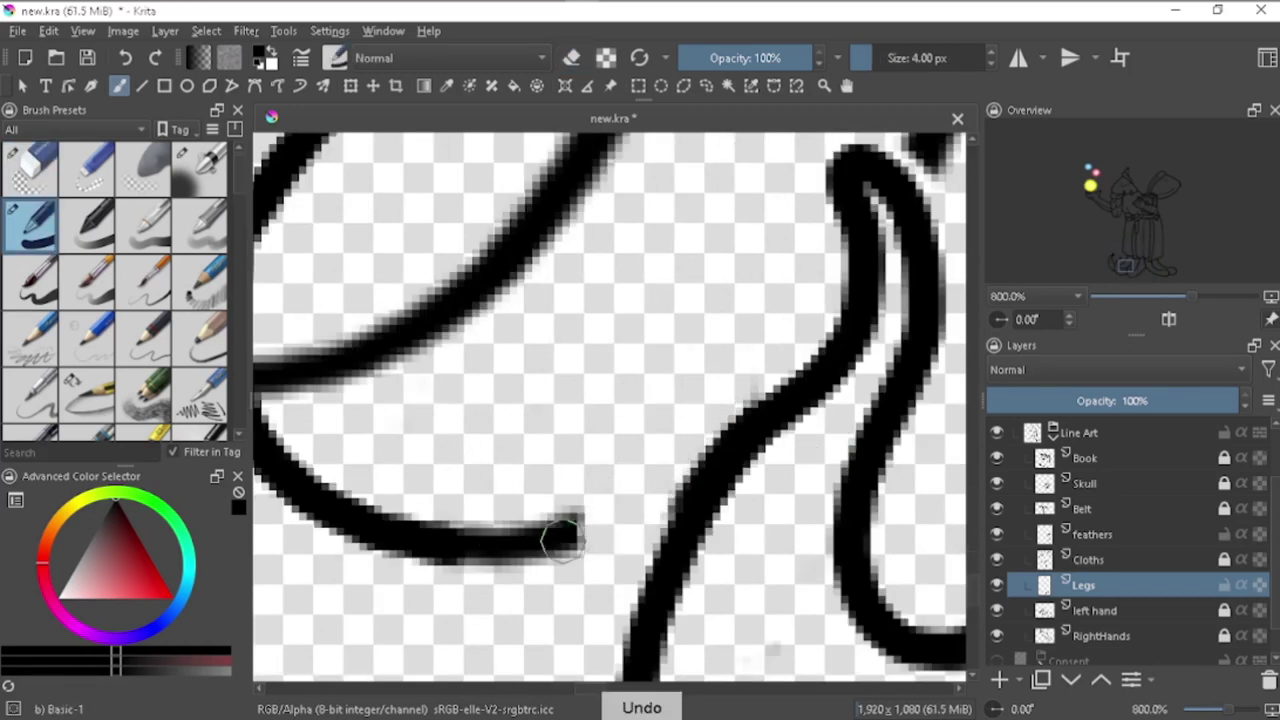
left_click_drag(557, 537, 600, 505)
scroll(650, 500, "down", 1)
scroll(720, 470, "up", 1)
scroll(720, 472, "down", 4)
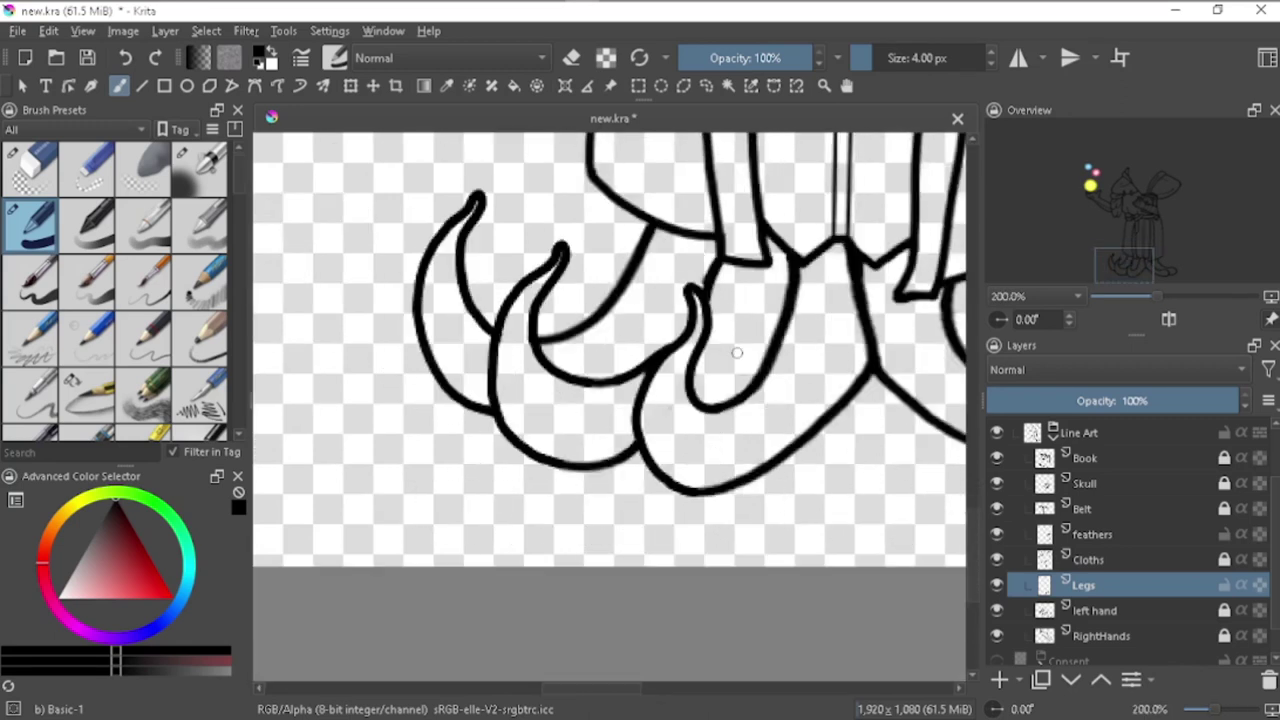
scroll(430, 432, "up", 3)
scroll(600, 420, "down", 4)
scroll(760, 370, "up", 4)
Step: Erase the short stray line and draw a new curve along the middle foot
key("e")
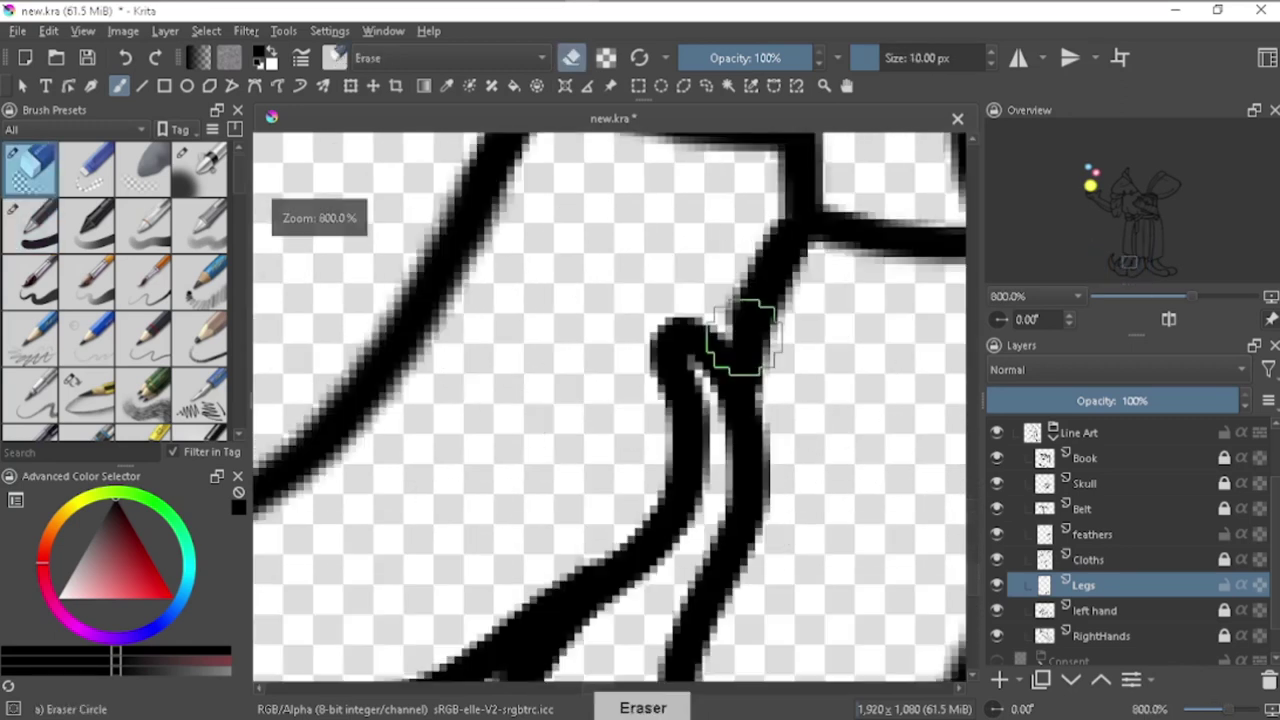
key("e")
scroll(737, 343, "down", 4)
scroll(698, 323, "up", 2)
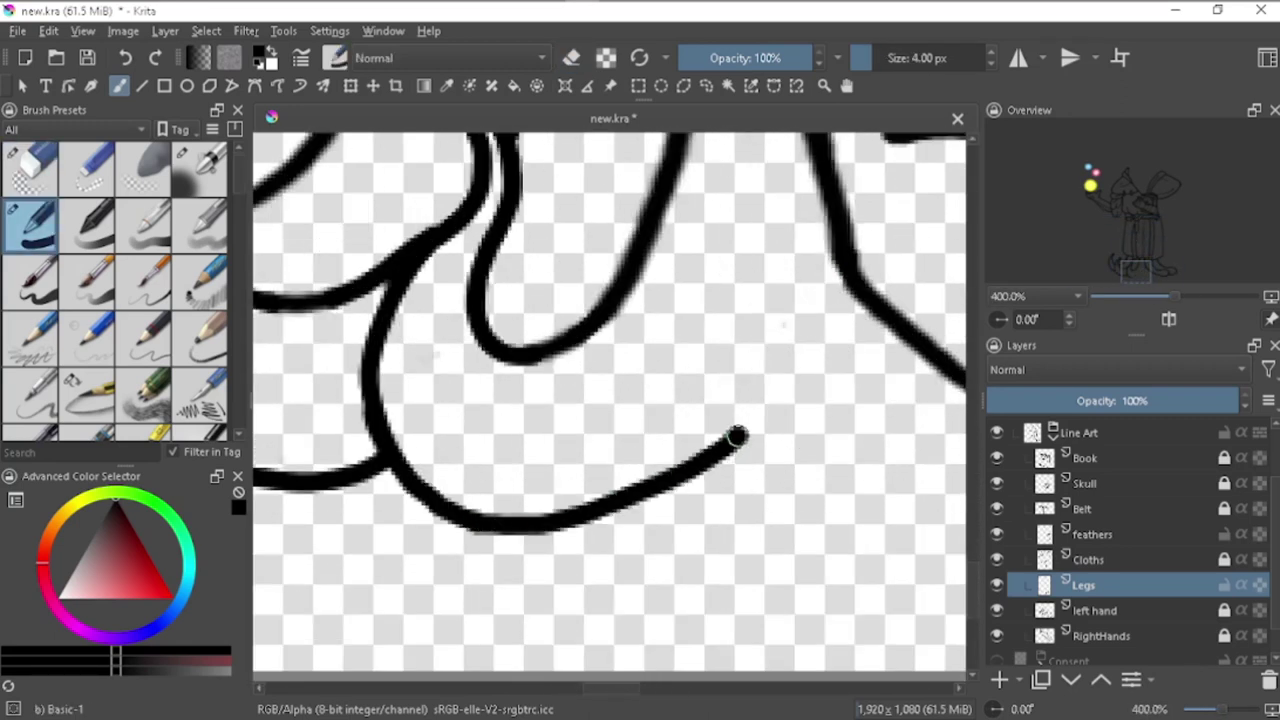
scroll(737, 434, "down", 3)
scroll(692, 249, "up", 3)
left_click_drag(692, 249, 712, 178)
key("e")
left_click_drag(540, 476, 681, 351)
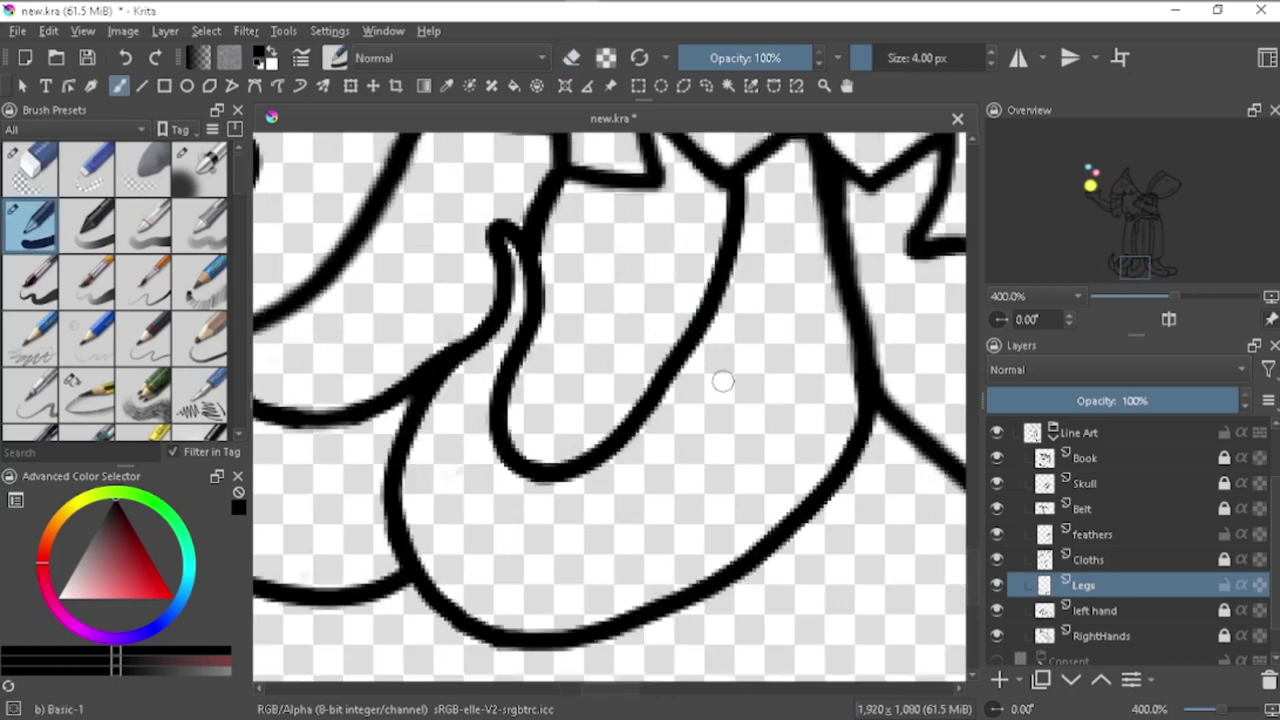
Step: Erase the vertical stroke on the middle foot, then tilt and reset the canvas view
scroll(723, 381, "down", 3)
scroll(800, 360, "up", 3)
key("e")
left_click_drag(720, 440, 706, 180)
key("e")
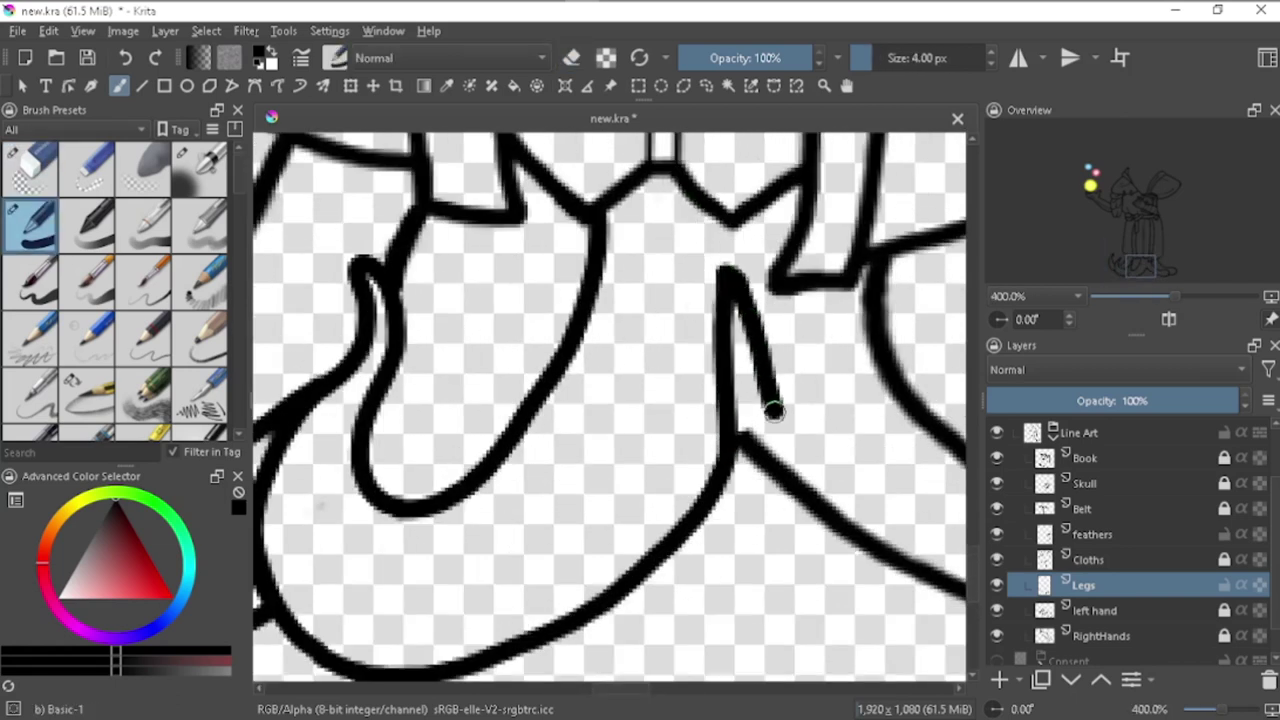
scroll(774, 411, "down", 3)
scroll(703, 381, "down", 3)
scroll(703, 381, "up", 5)
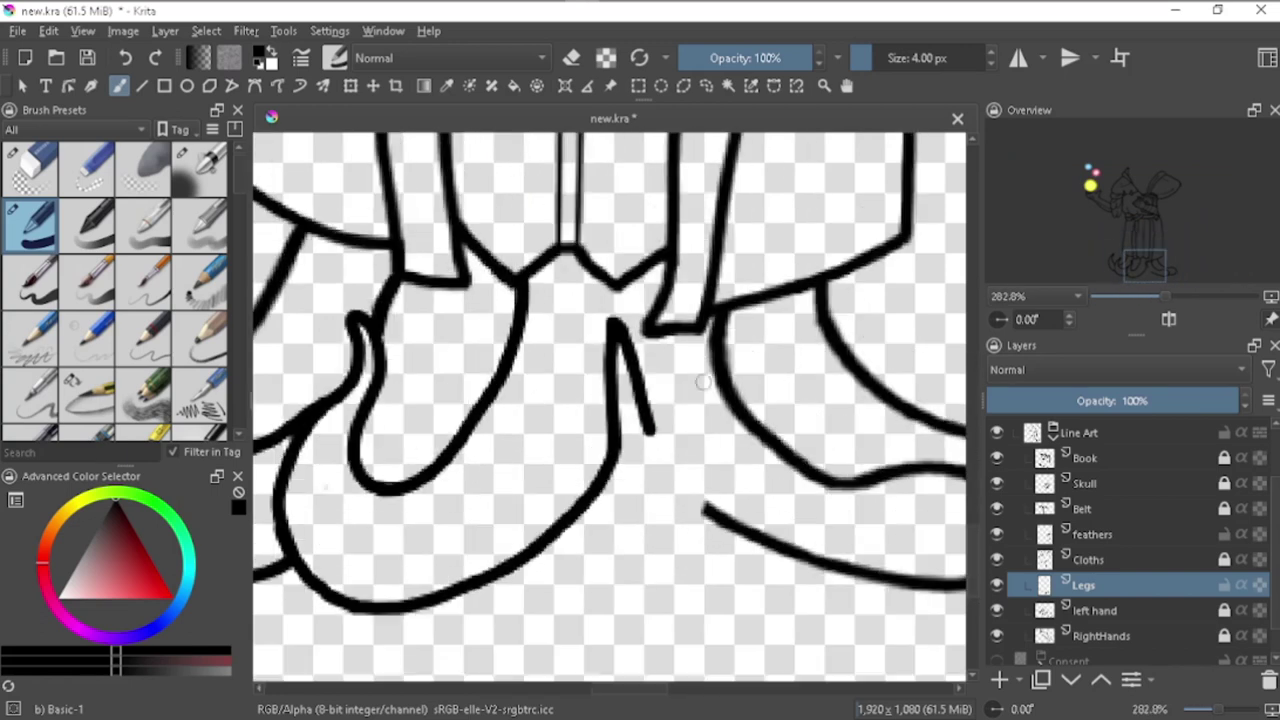
scroll(660, 452, "up", 1)
scroll(660, 452, "up", 1)
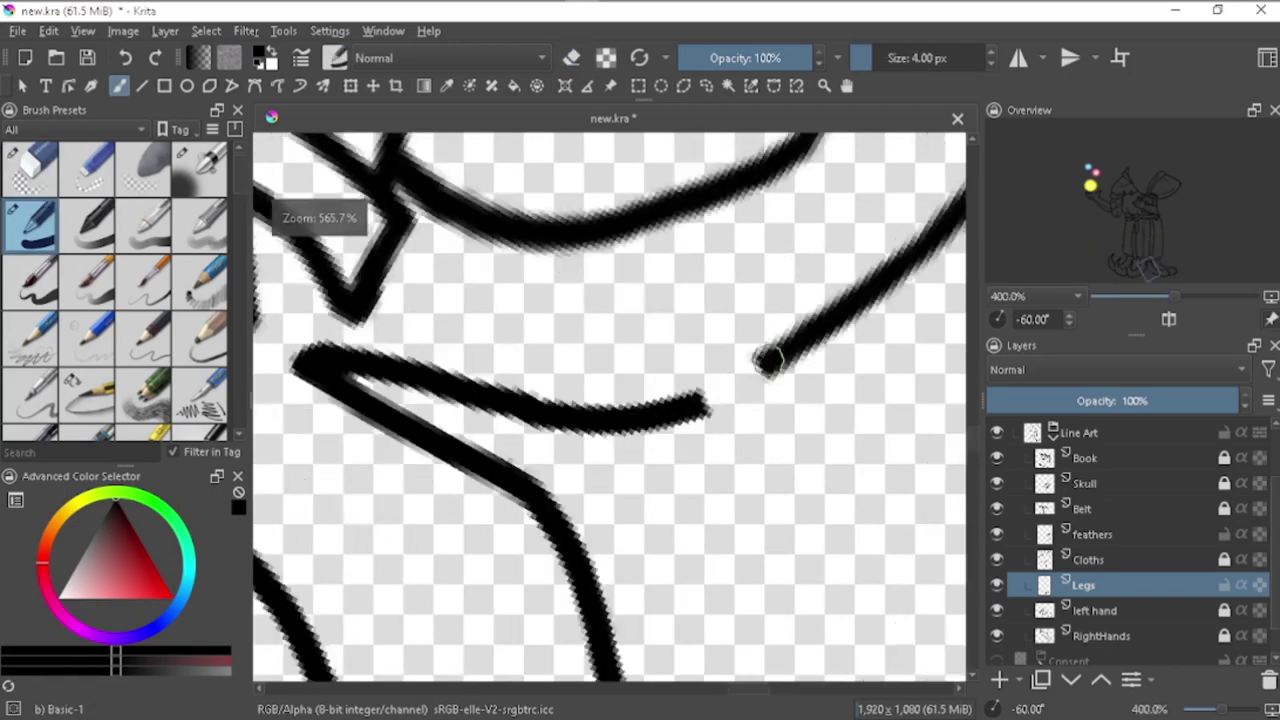
scroll(660, 452, "down", 5)
scroll(660, 452, "down", 3)
scroll(700, 470, "up", 6)
key("4")
key("4")
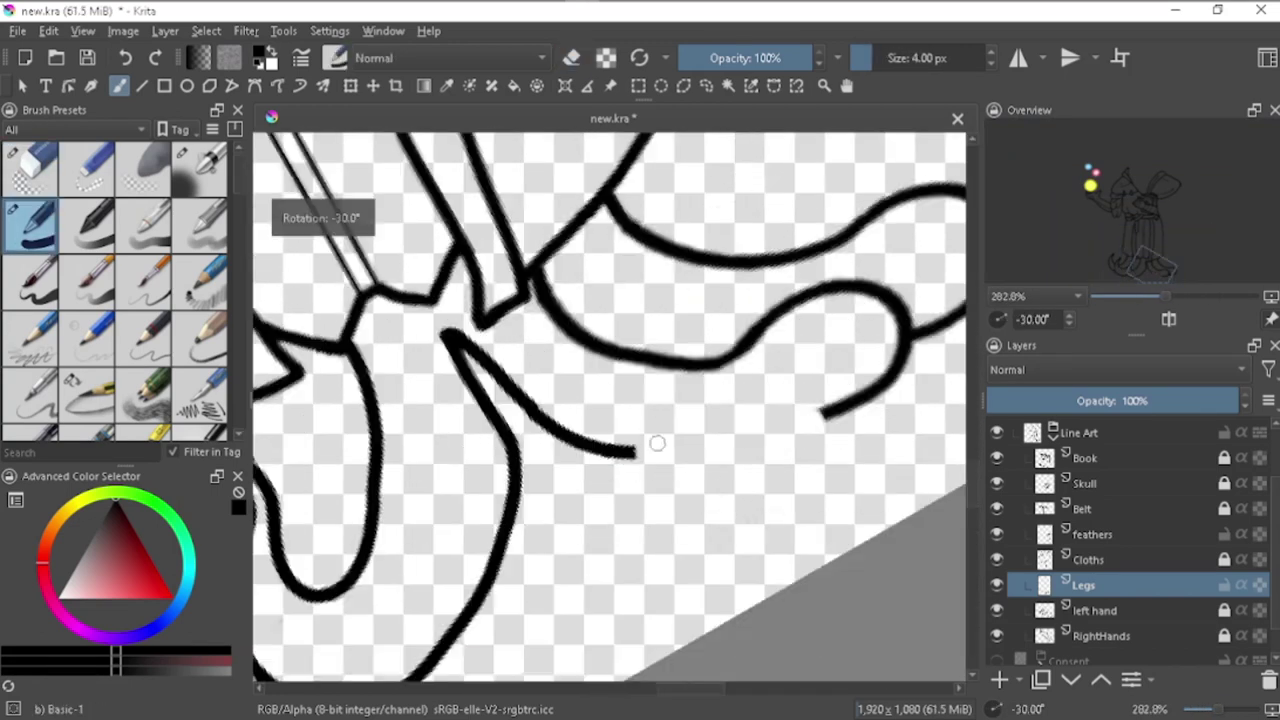
key("5")
scroll(689, 449, "down", 1)
Step: Try hooked toe and sole curves on the right foot, erasing the lower sole curve
key("e")
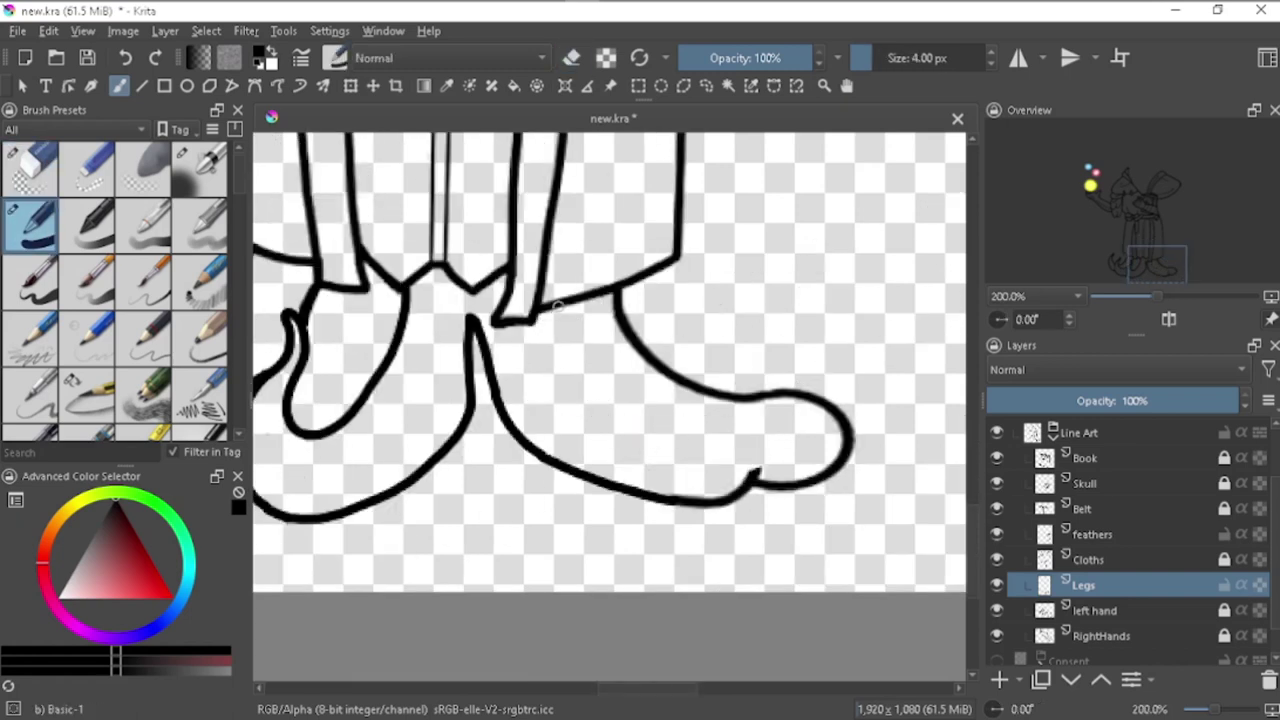
left_click_drag(615, 292, 737, 279)
key("ctrl+z")
left_click_drag(548, 312, 606, 400)
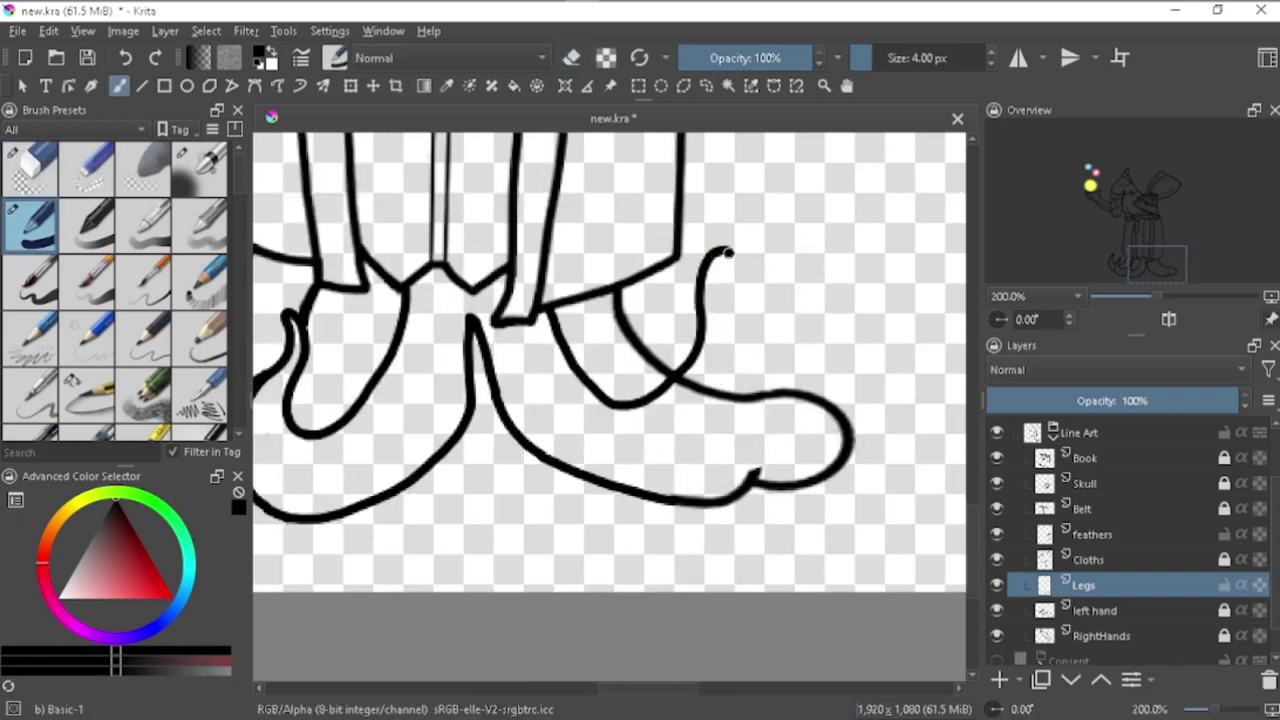
key("e")
left_click_drag(490, 378, 760, 500)
key("e")
key("ctrl+z")
mouse_move(484, 368)
left_mouse_down()
mouse_move(740, 495)
mouse_move(640, 478)
left_mouse_up()
Step: Add a thick stroke at the toe tip and erase the overlapping toe line
scroll(773, 368, "up", 4)
left_click_drag(737, 277, 714, 606)
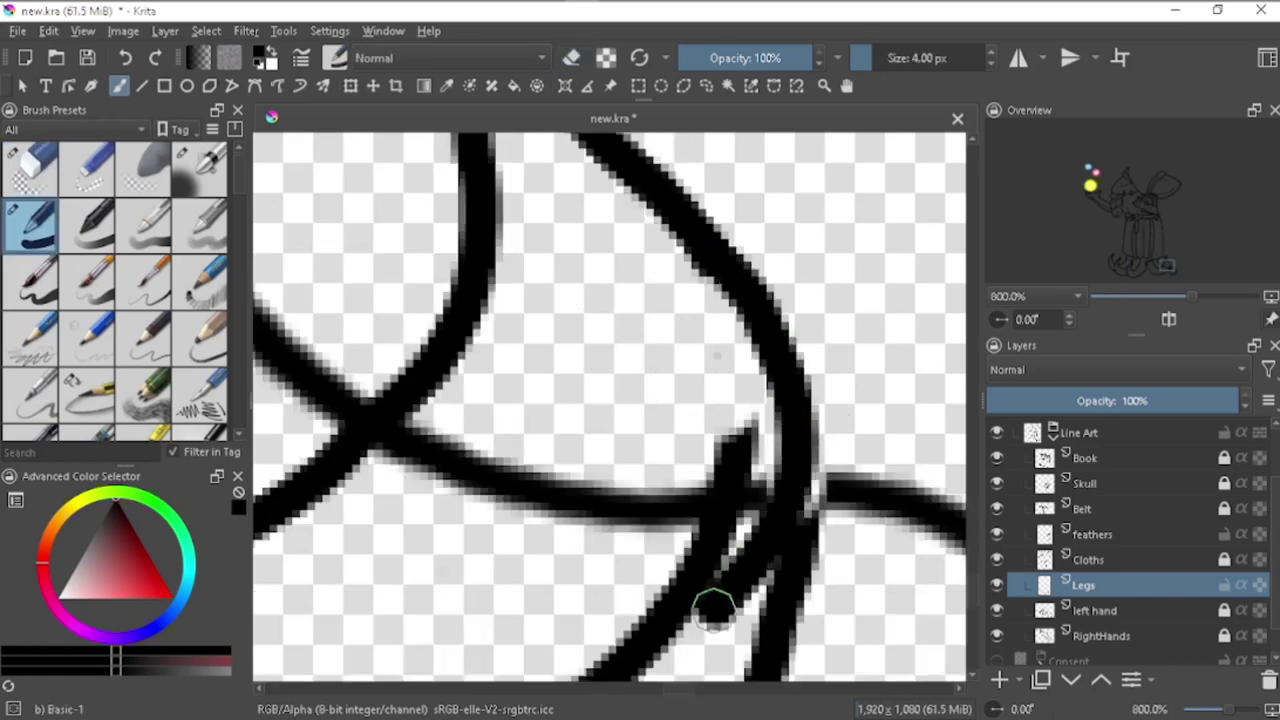
key("e")
left_click_drag(717, 400, 406, 480)
scroll(751, 414, "down", 2)
scroll(800, 429, "down", 2)
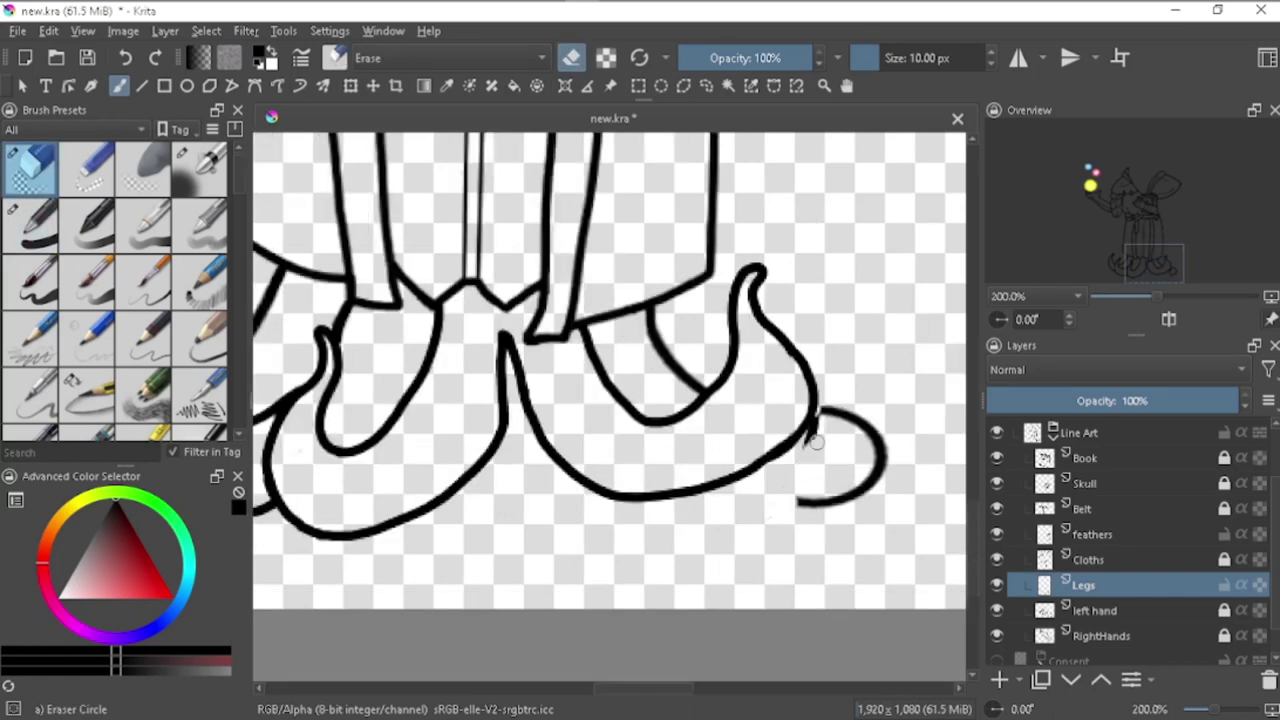
key("ctrl+z")
key("ctrl+z")
key("ctrl+z")
key("slash")
Step: Draw a curved heel line on the right foot and erase the stray strokes beside the toe
left_click_drag(650, 435, 726, 352)
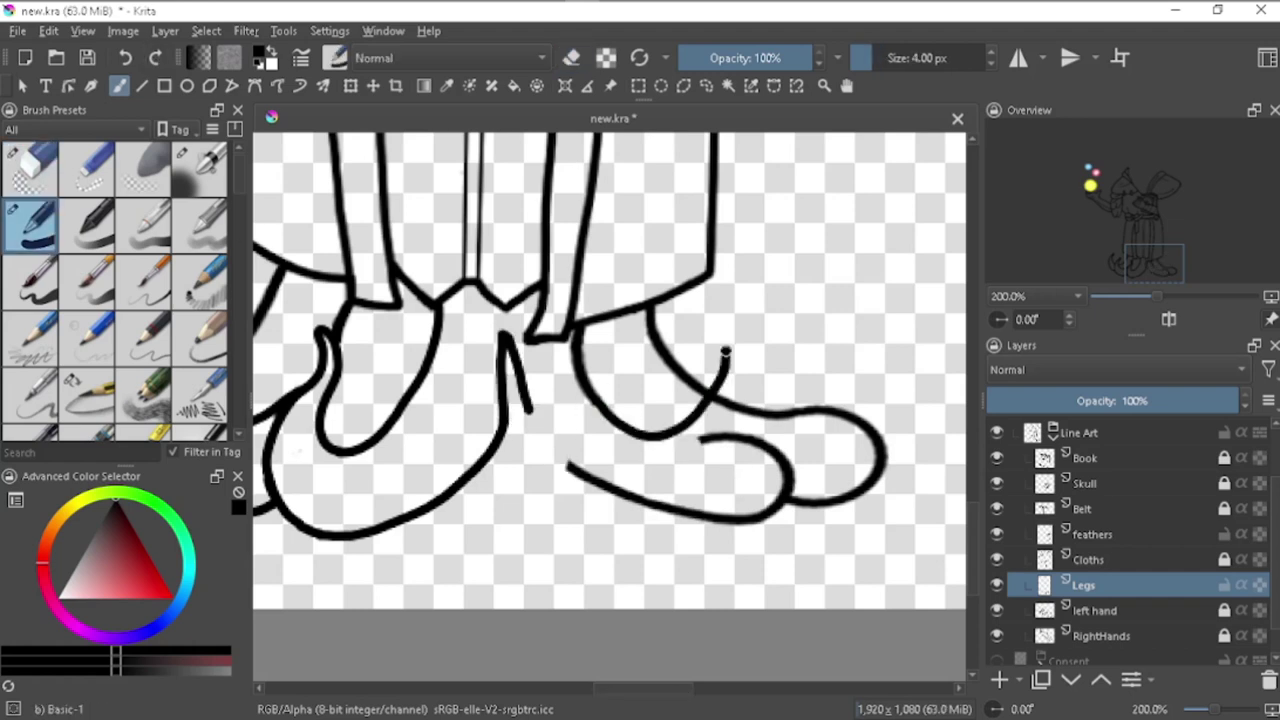
key("e")
scroll(592, 491, "up", 4)
scroll(657, 491, "down", 2)
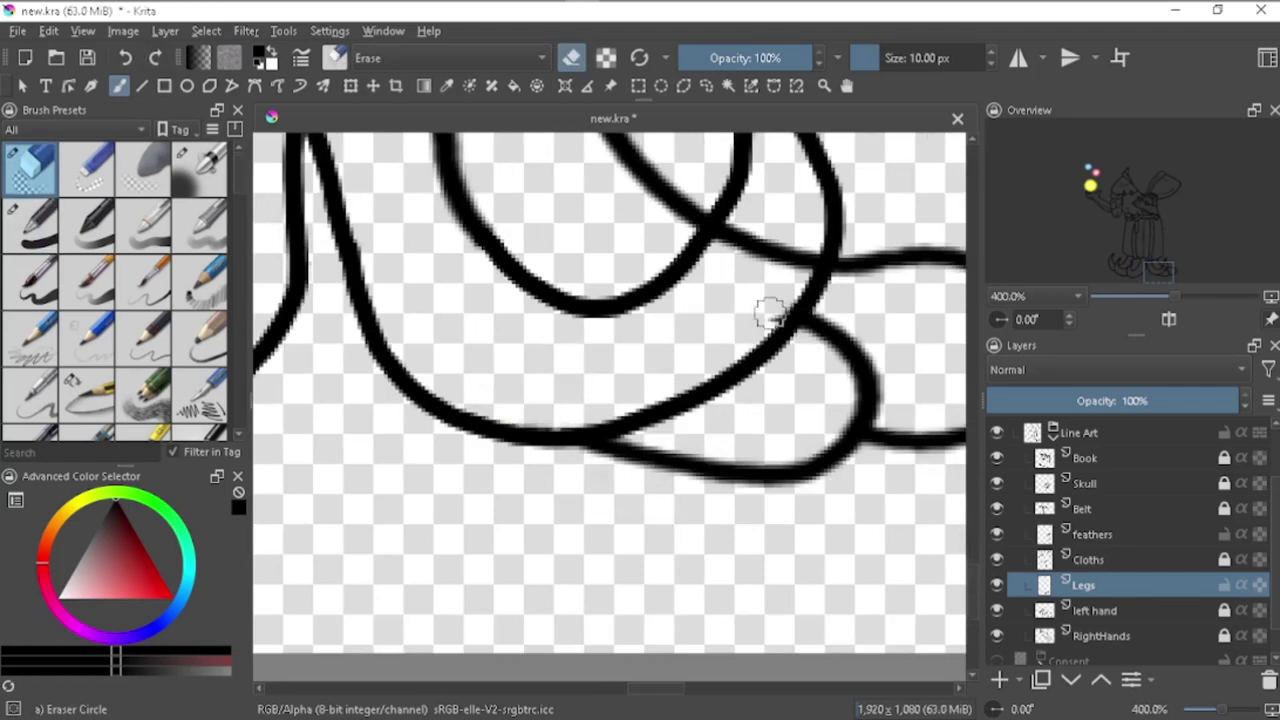
mouse_move(847, 350)
left_mouse_down()
mouse_move(877, 403)
mouse_move(629, 443)
mouse_move(843, 434)
mouse_move(767, 405)
left_mouse_up()
key("ctrl+z")
scroll(767, 405, "up", 1)
scroll(767, 405, "down", 3)
left_click_drag(699, 381, 660, 318)
key("e")
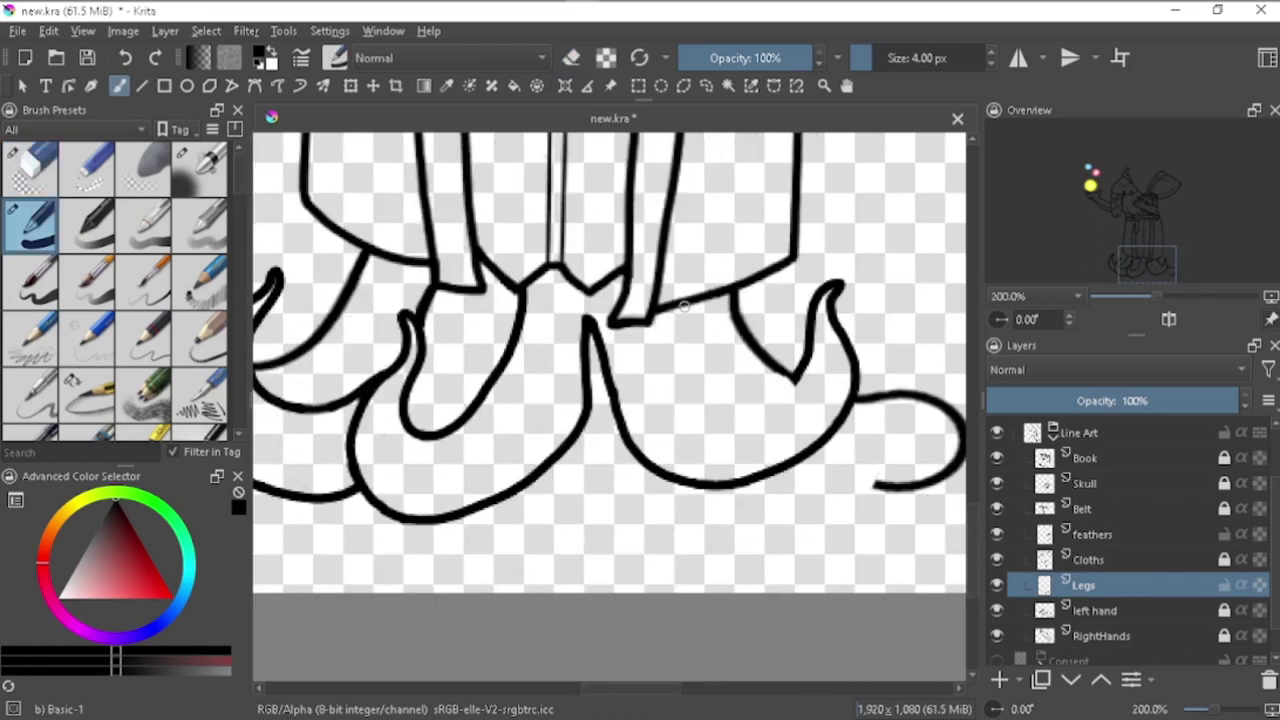
key("ctrl+z")
scroll(764, 348, "up", 3)
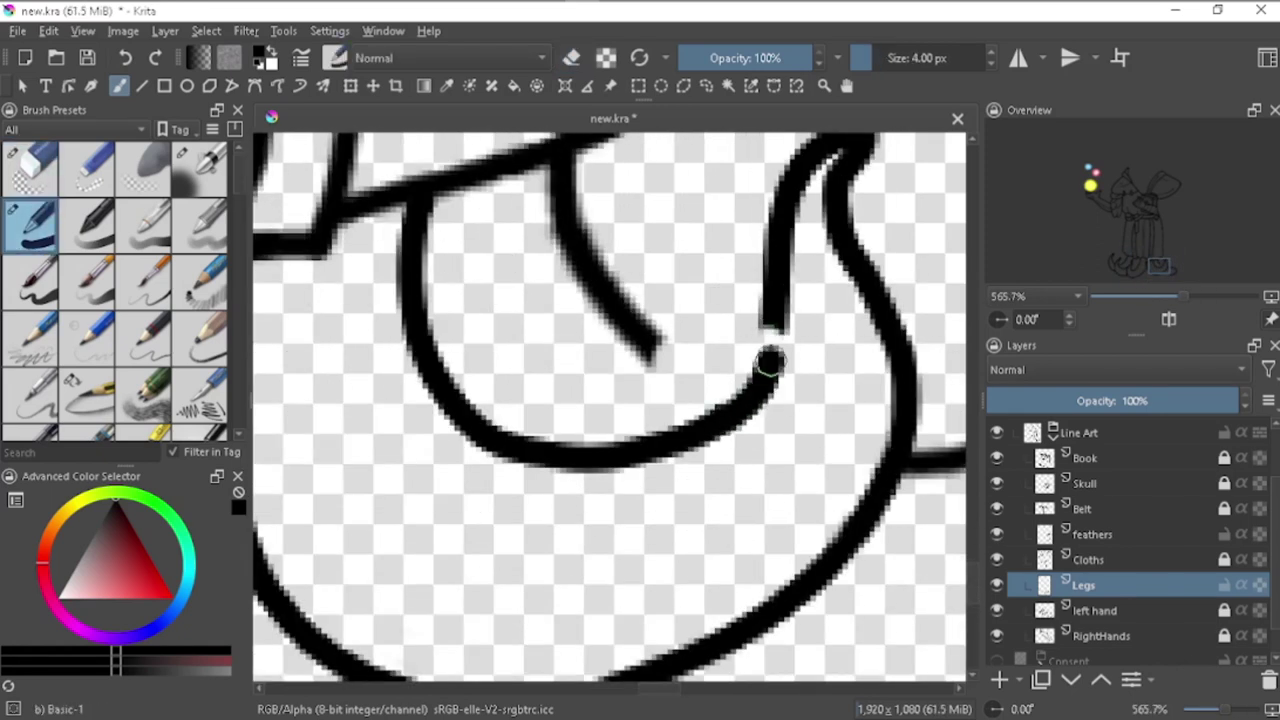
scroll(700, 391, "down", 3)
scroll(766, 469, "up", 1)
Step: Tilt the view and retry the toe line, then undo the loop and inner foot lines
key("4")
key("4")
key("4")
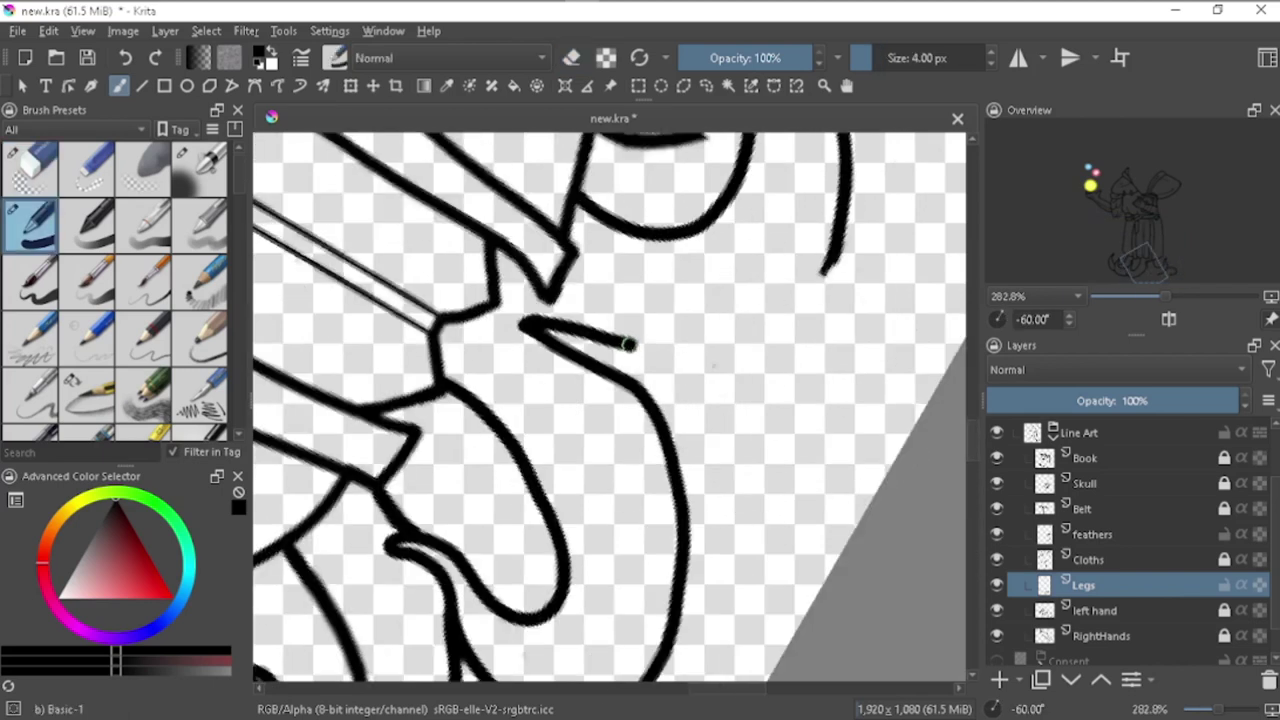
key("e")
key("e")
key("5")
scroll(755, 477, "up", 2)
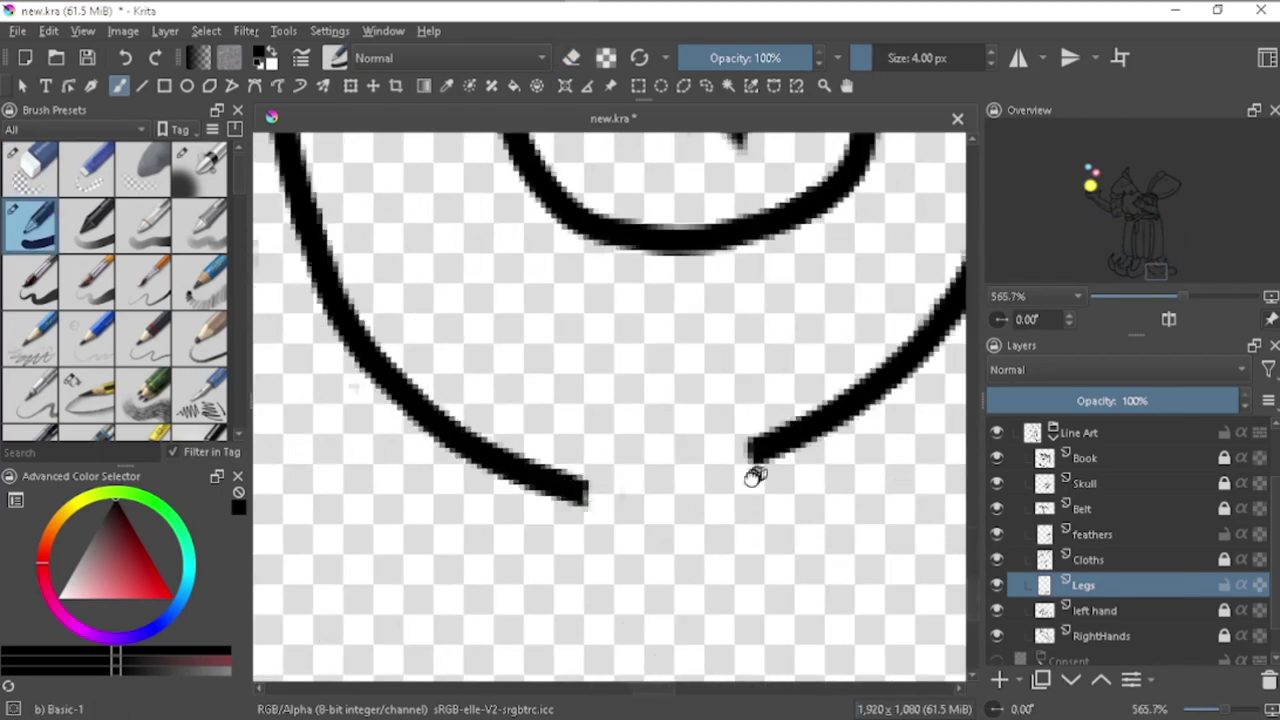
key("ctrl+z")
left_click_drag(598, 508, 765, 474)
key("ctrl+z")
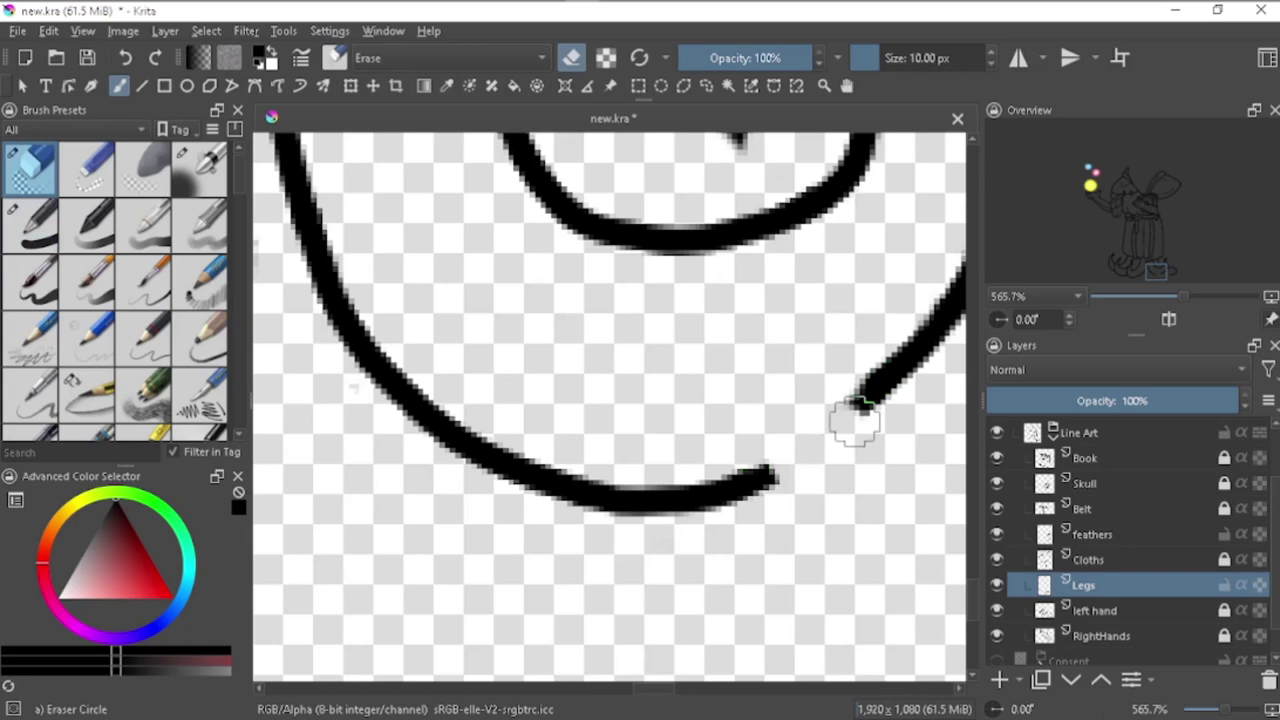
scroll(800, 420, "up", 1)
scroll(714, 405, "down", 2)
scroll(706, 423, "down", 2)
key("ctrl+z")
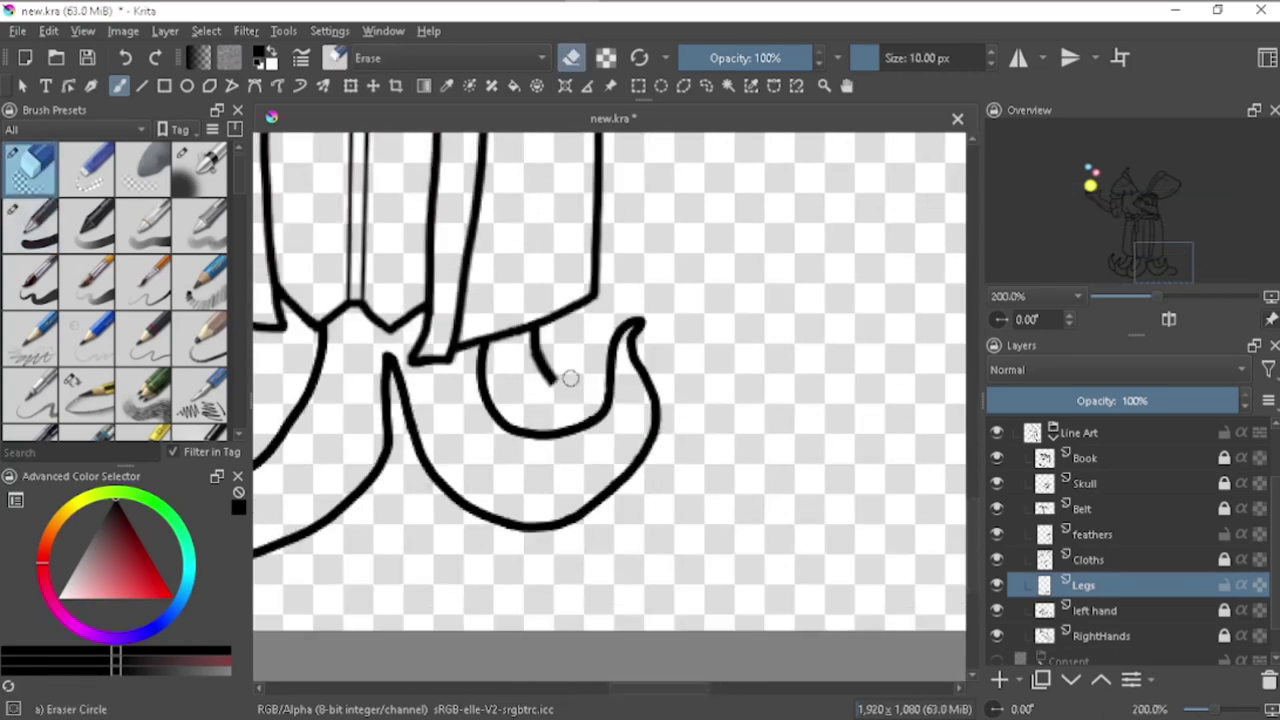
key("ctrl+z")
key("ctrl+z")
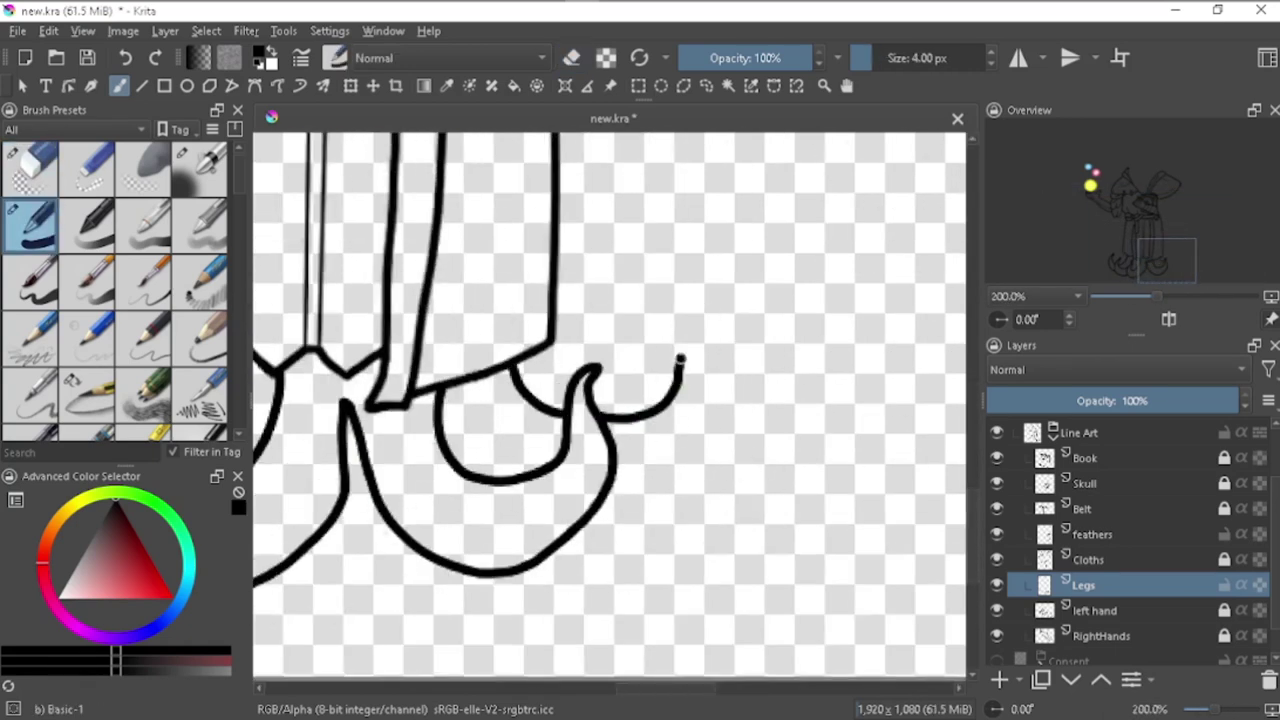
scroll(607, 510, "down", 4)
Step: Select the Legs layer and briefly toggle the transform, brush and eraser tools
left_click(1092, 534)
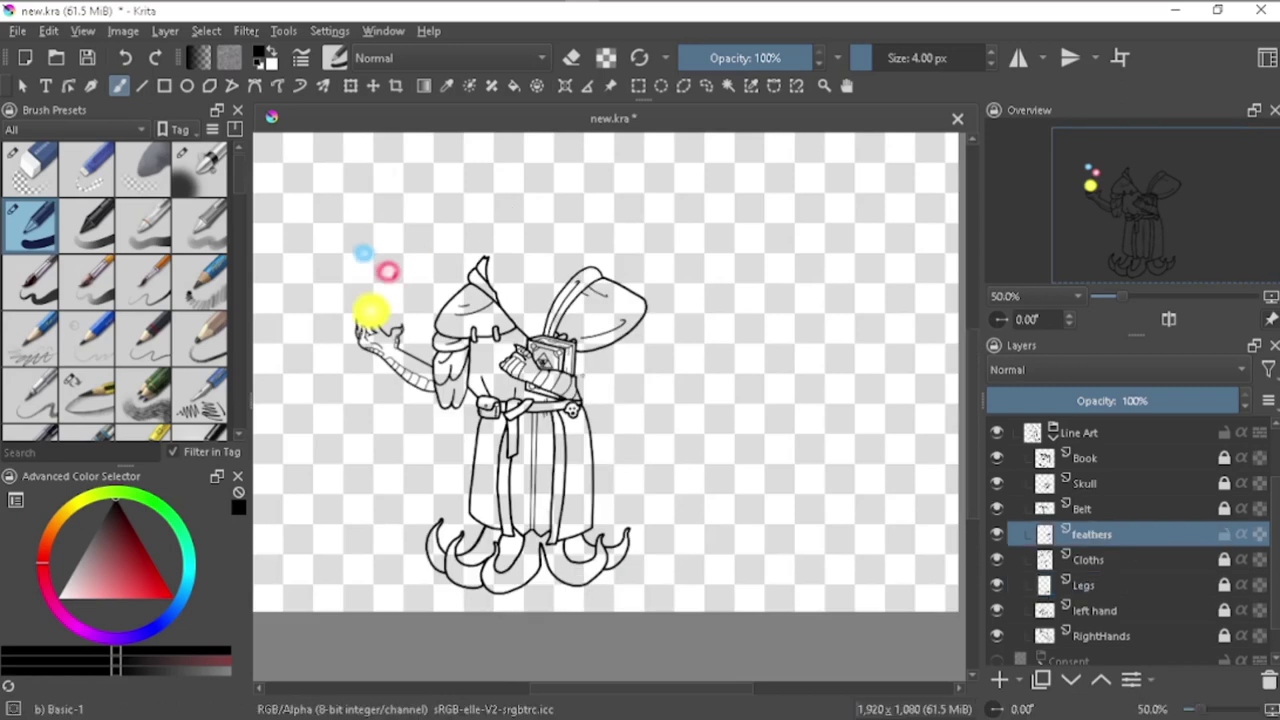
left_click(1084, 585)
key("ctrl+t")
key("b")
key("e")
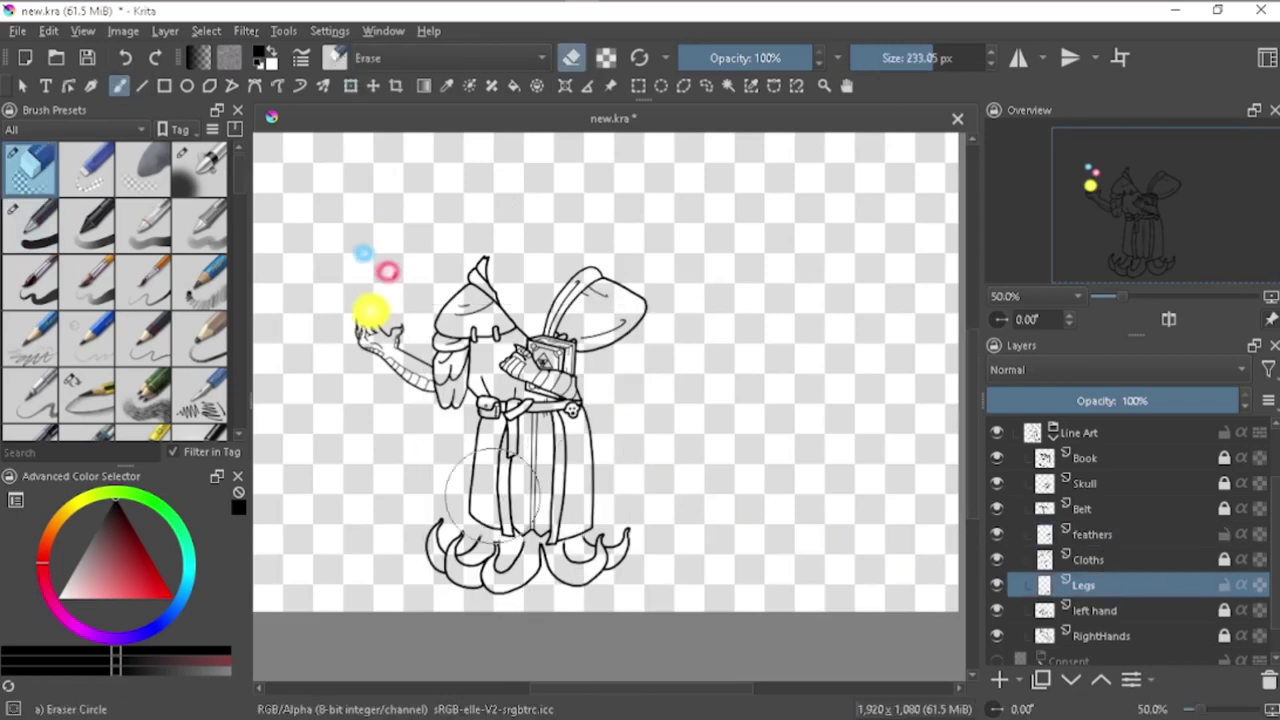
key("e")
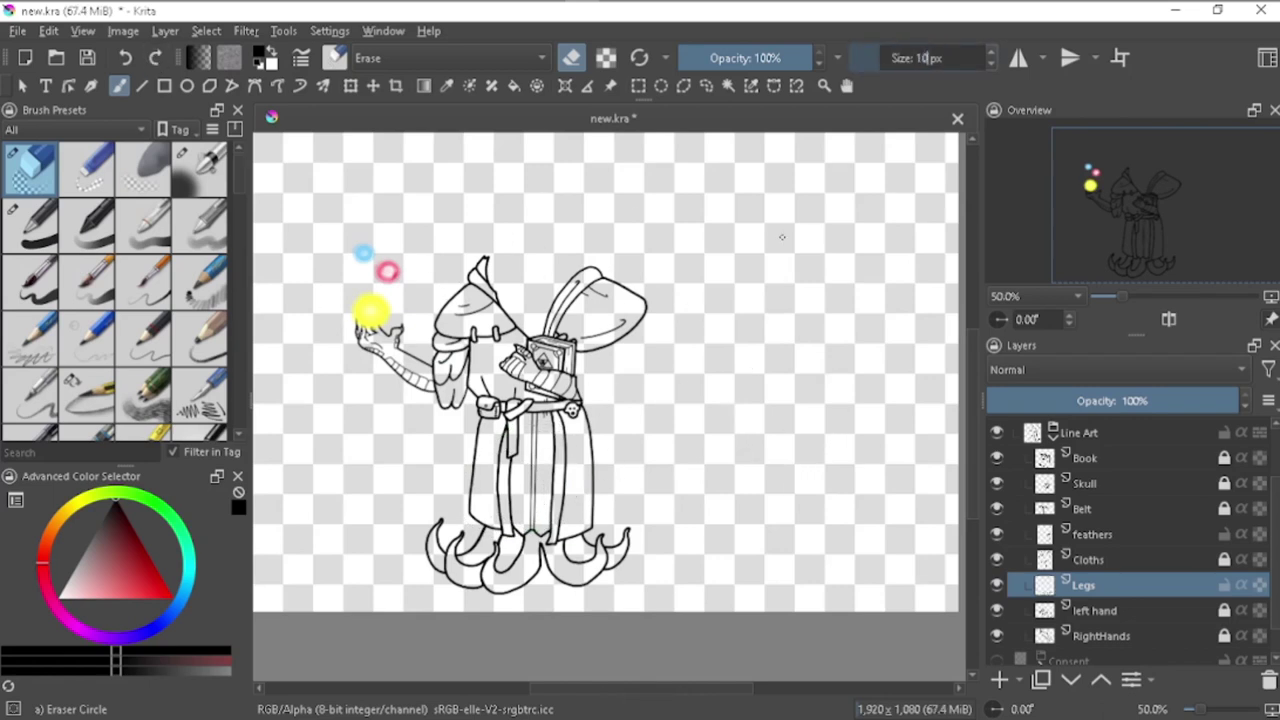
scroll(615, 393, "up", 6)
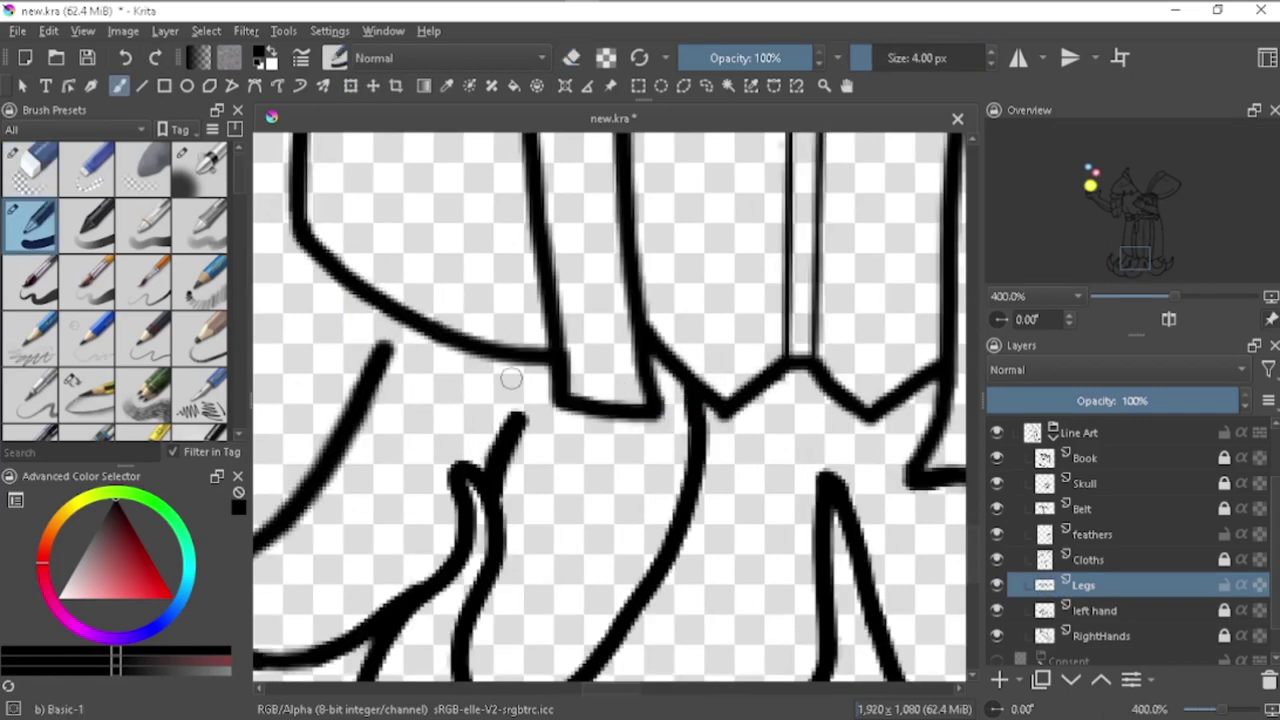
scroll(384, 345, "up", 2)
scroll(384, 345, "down", 8)
scroll(384, 345, "down", 1)
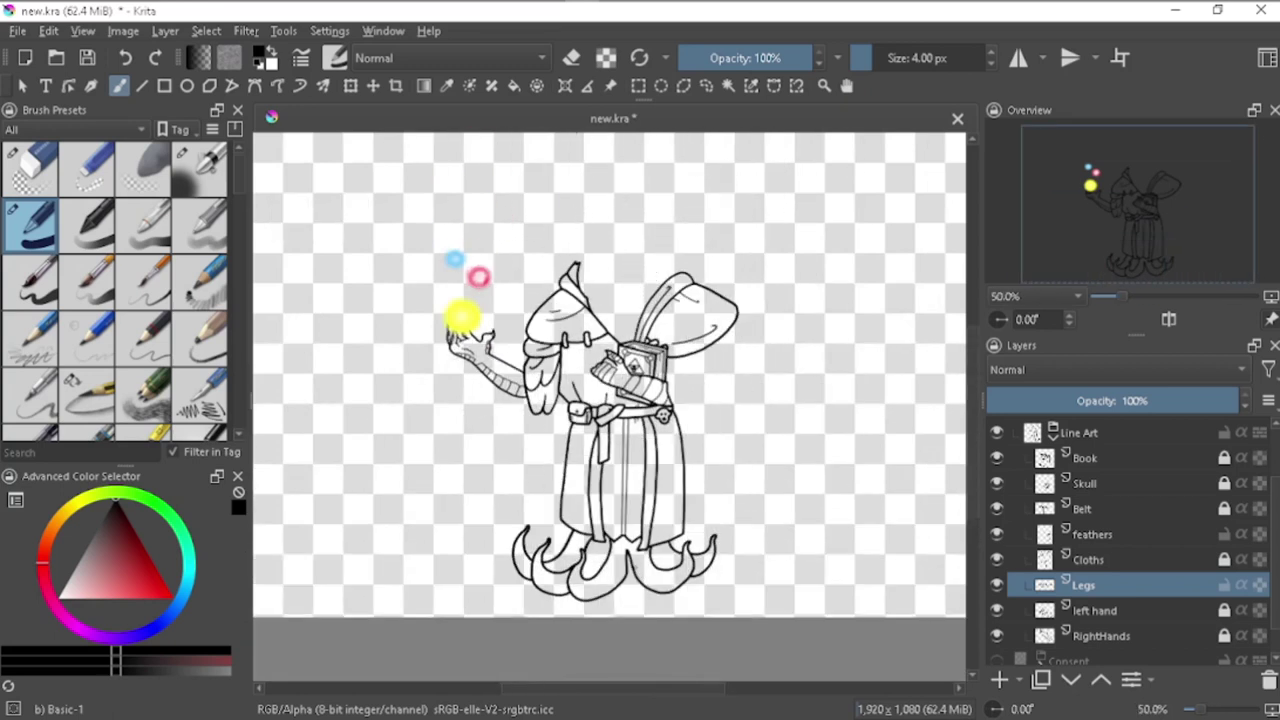
Step: Insert a new paint layer above Book in the Line Art group and name it Face
left_click(1100, 534)
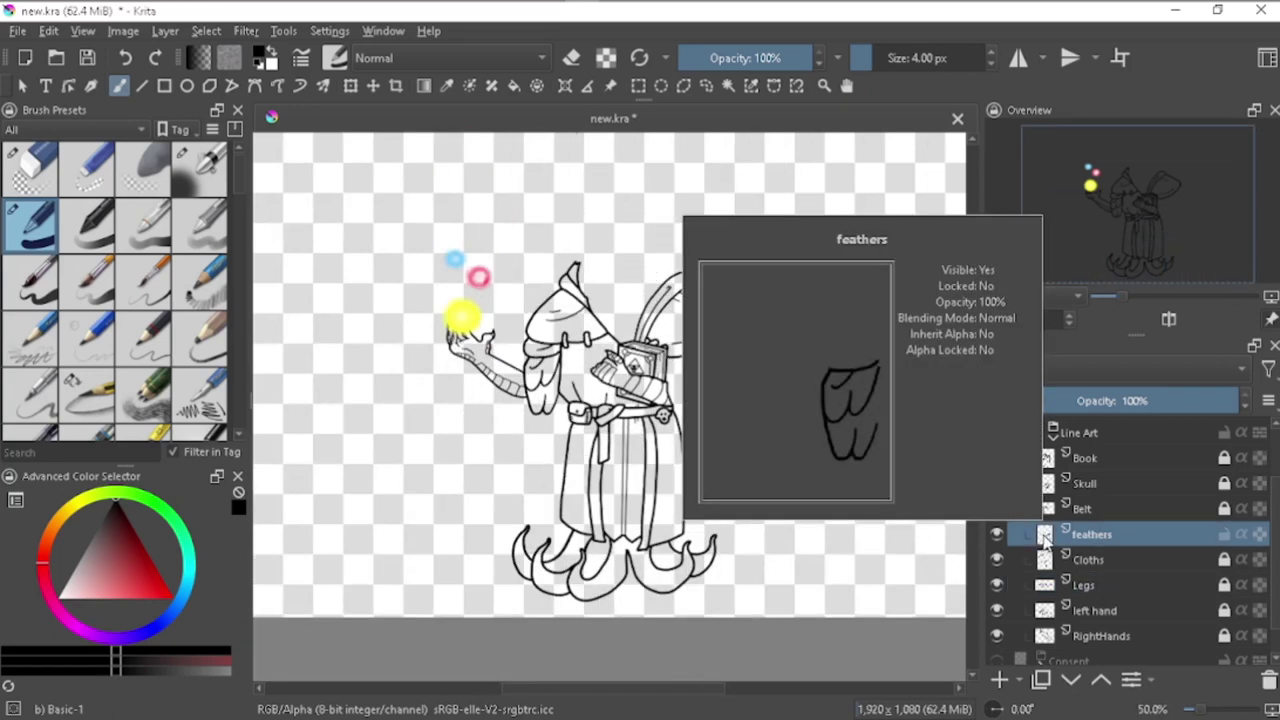
left_click(1100, 470)
key("Insert")
key("F3")
type("Face")
key("Return")
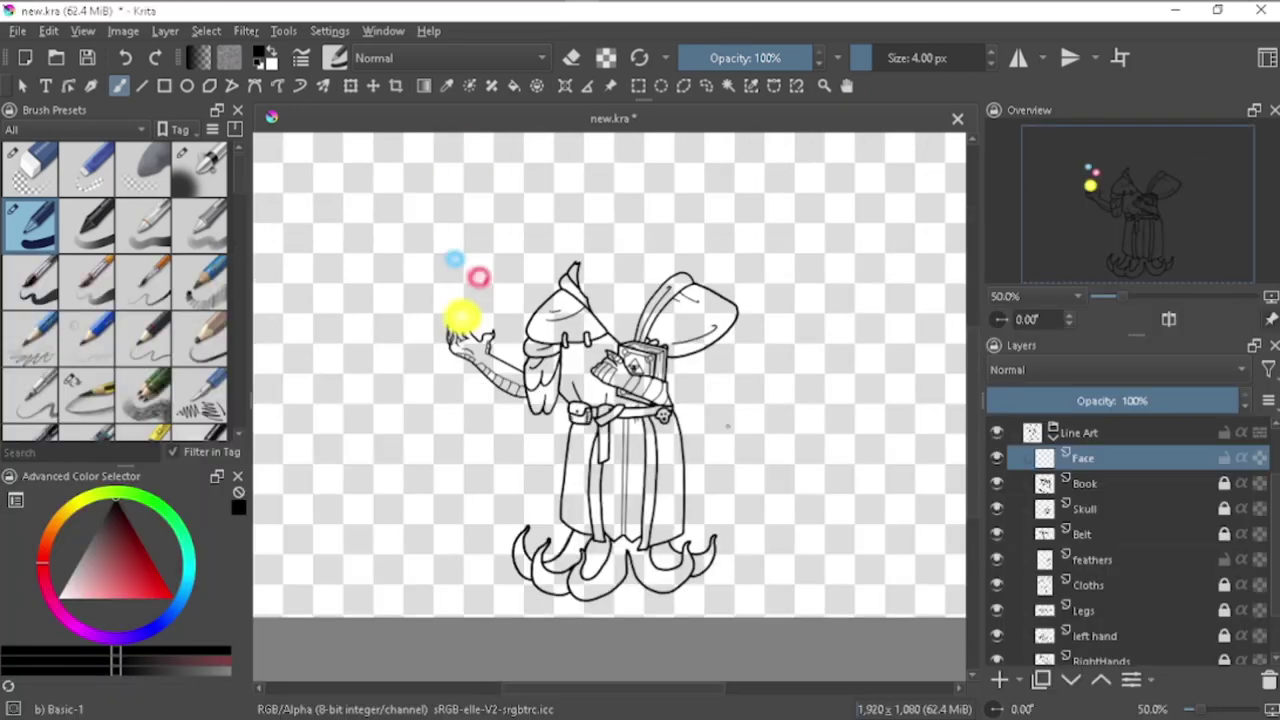
left_click(1092, 559)
scroll(504, 438, "up", 2)
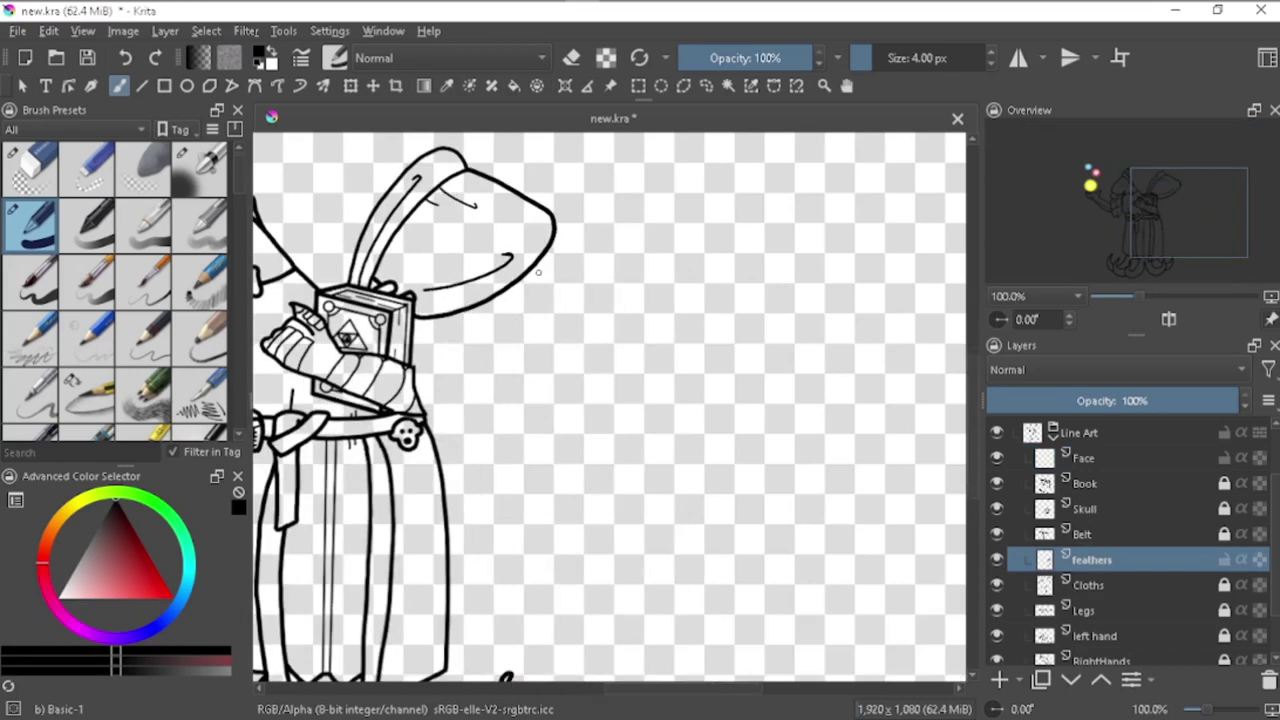
scroll(417, 407, "up", 3)
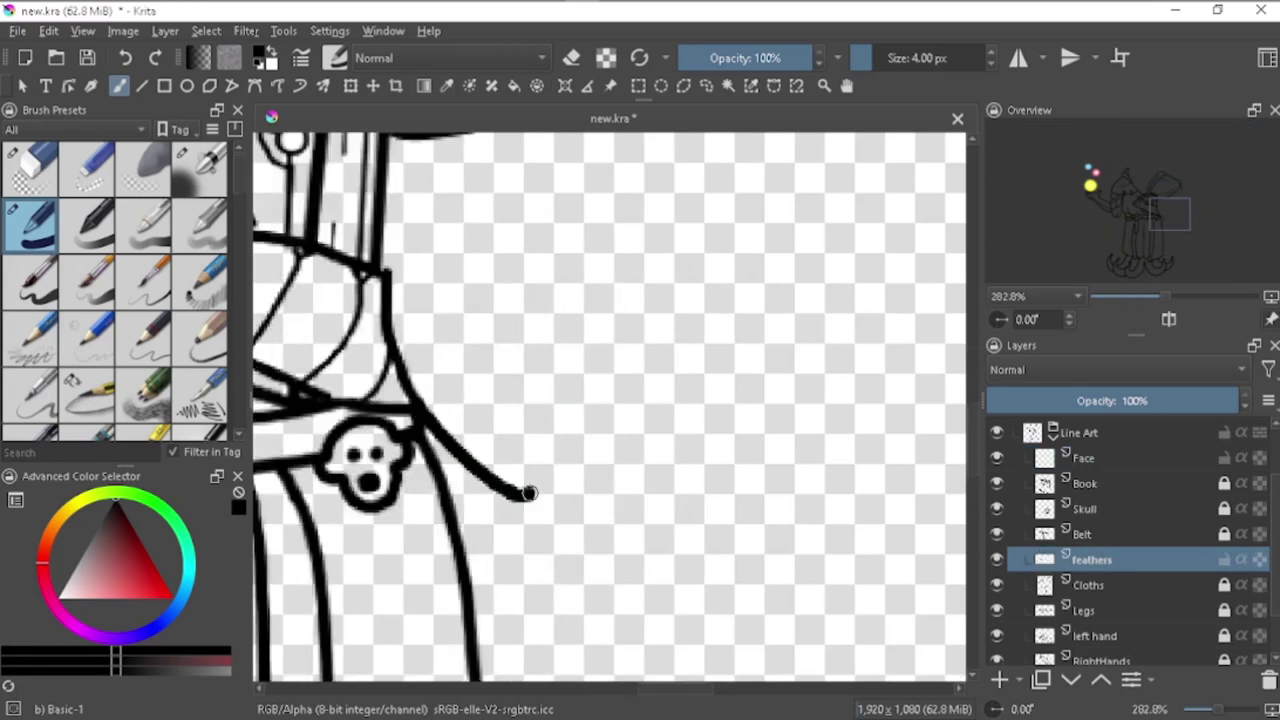
Step: Replace the long diagonal wing stroke with a shorter lower wing edge
scroll(592, 298, "down", 3)
scroll(520, 471, "up", 4)
key("ctrl+z")
key("m")
key("m")
key("ctrl+z")
left_click_drag(392, 335, 490, 438)
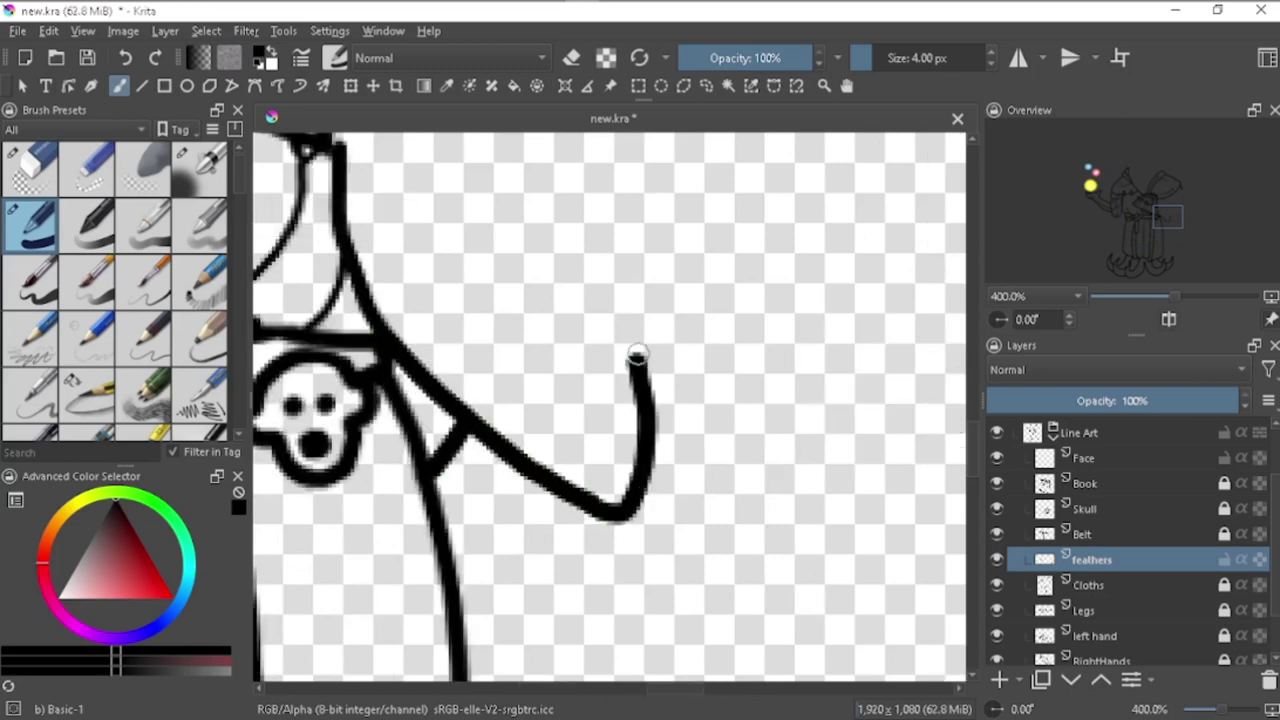
scroll(634, 474, "down", 2)
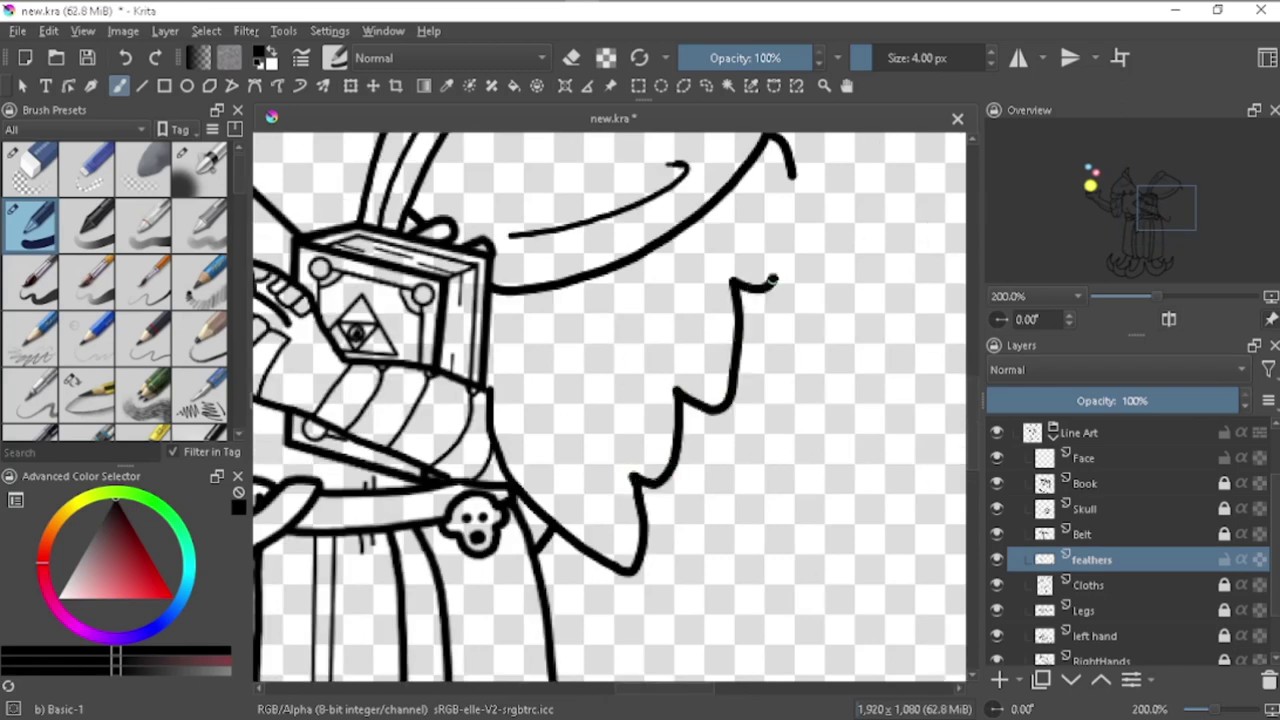
scroll(772, 280, "up", 3)
Step: Erase part of the feather tip stroke to shorten it, removing the trial connecting feather strokes
key("e")
scroll(491, 420, "down", 1)
scroll(563, 263, "down", 1)
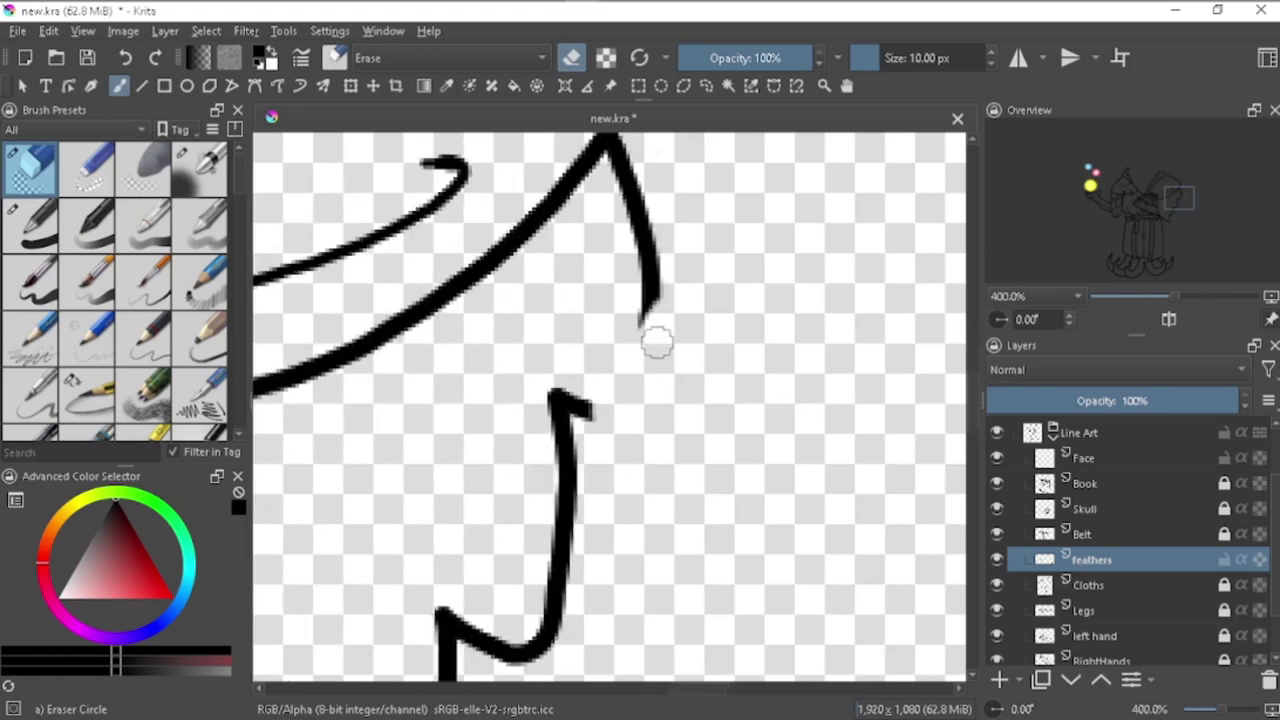
left_click_drag(657, 343, 645, 240)
key("/")
mouse_move(575, 412)
left_mouse_down()
mouse_move(645, 240)
mouse_move(671, 423)
left_mouse_up()
key("ctrl+z")
key("ctrl+z")
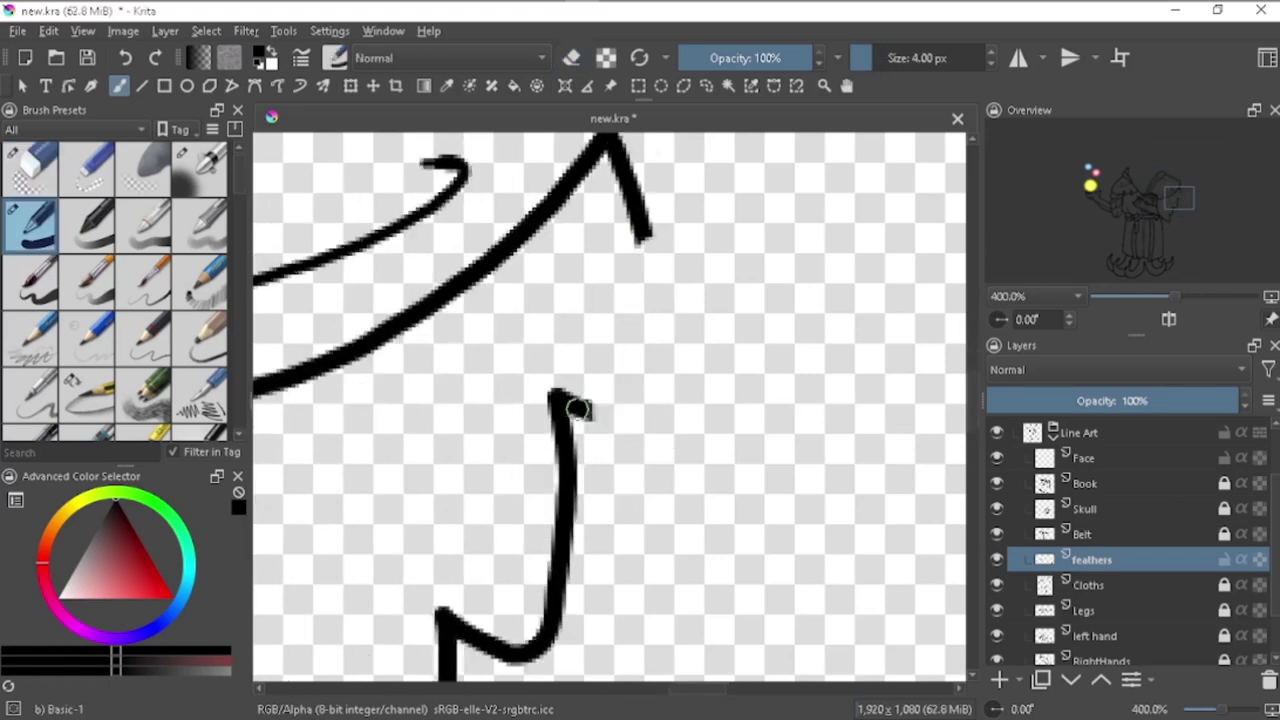
key("ctrl+z")
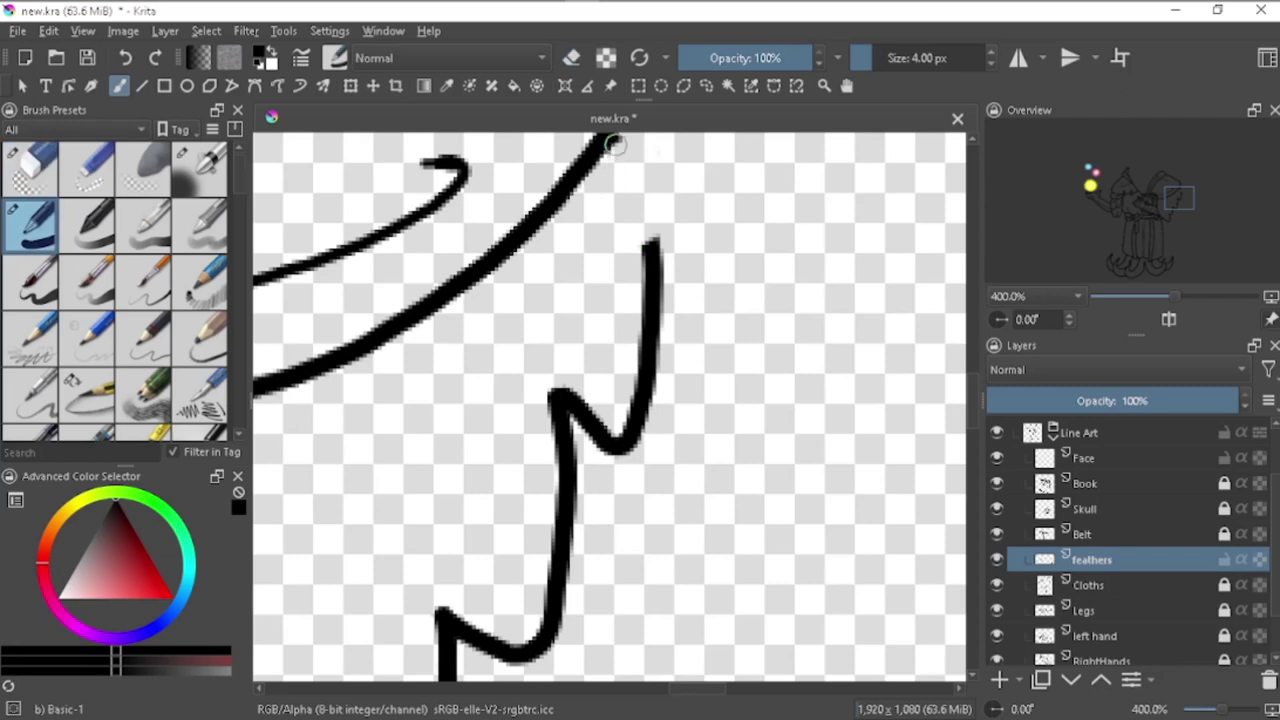
Step: Redraw one stroke joining the feather edges and check the whole wing
scroll(640, 280, "down", 3)
scroll(659, 331, "left", 2)
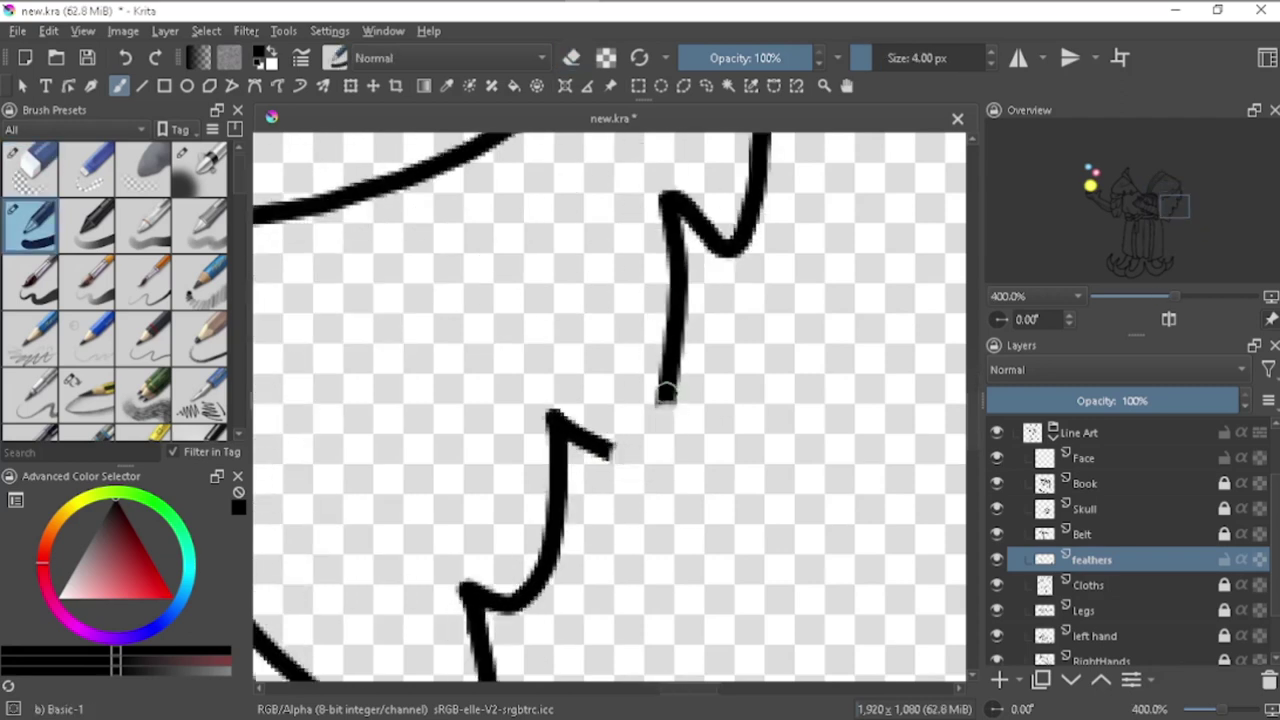
key("ctrl+z")
left_click_drag(671, 214, 625, 457)
key("1")
key("2")
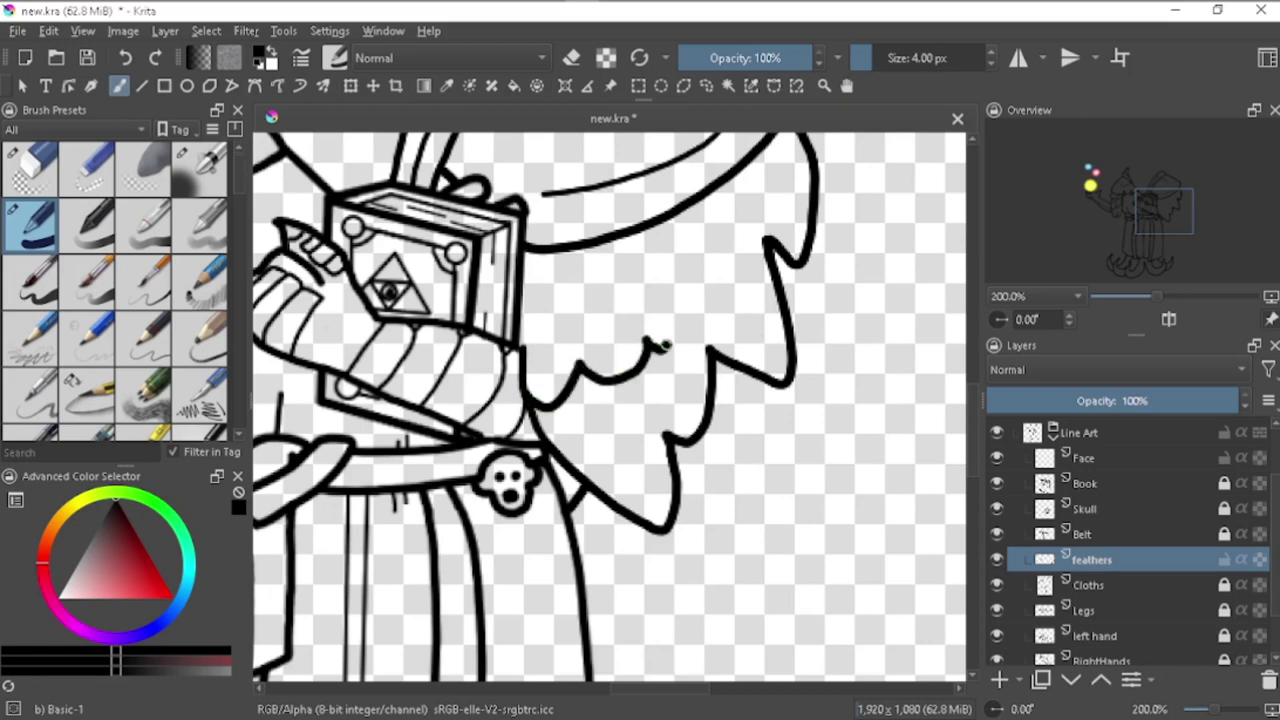
scroll(792, 333, "left", 2)
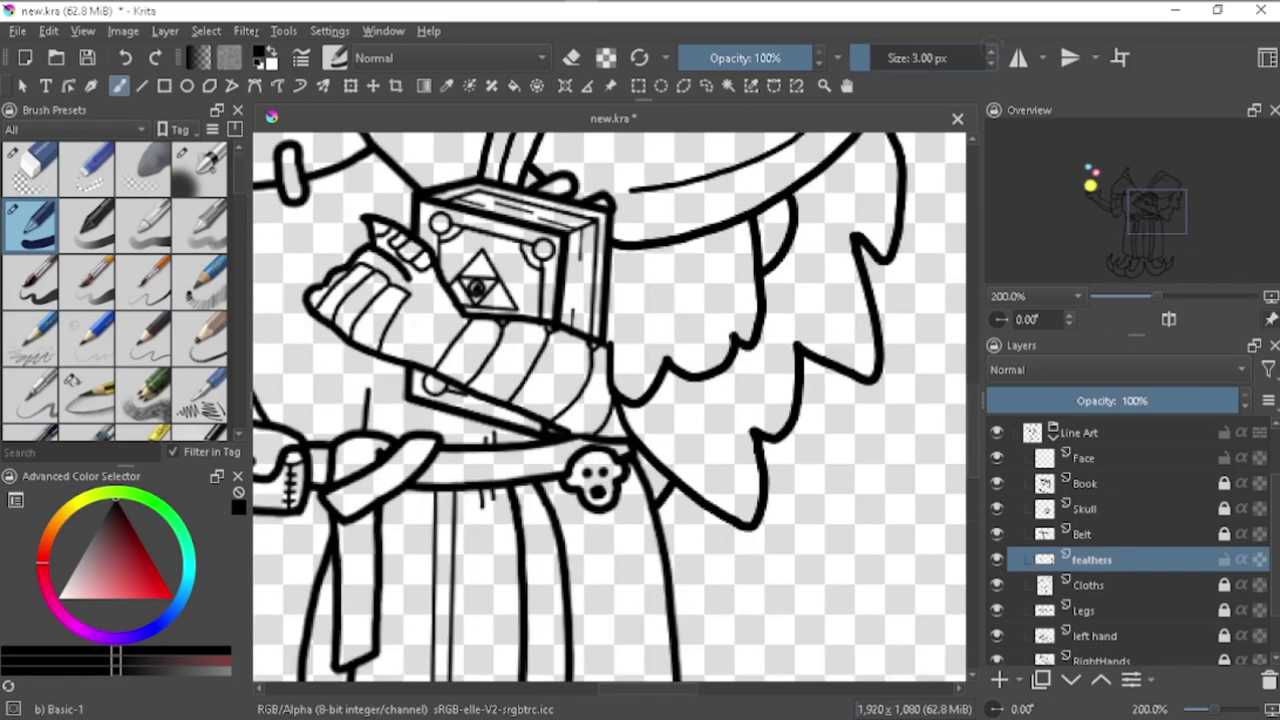
scroll(728, 335, "up", 2)
scroll(836, 557, "down", 2)
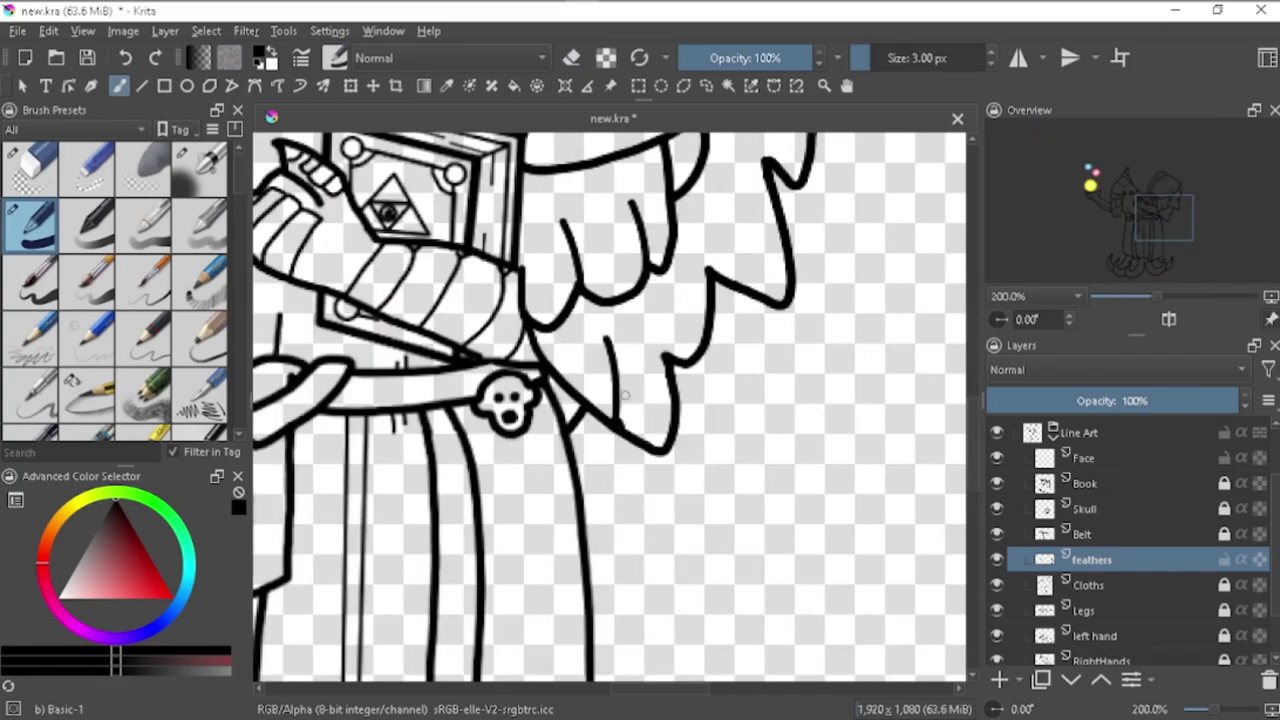
scroll(612, 459, "up", 2)
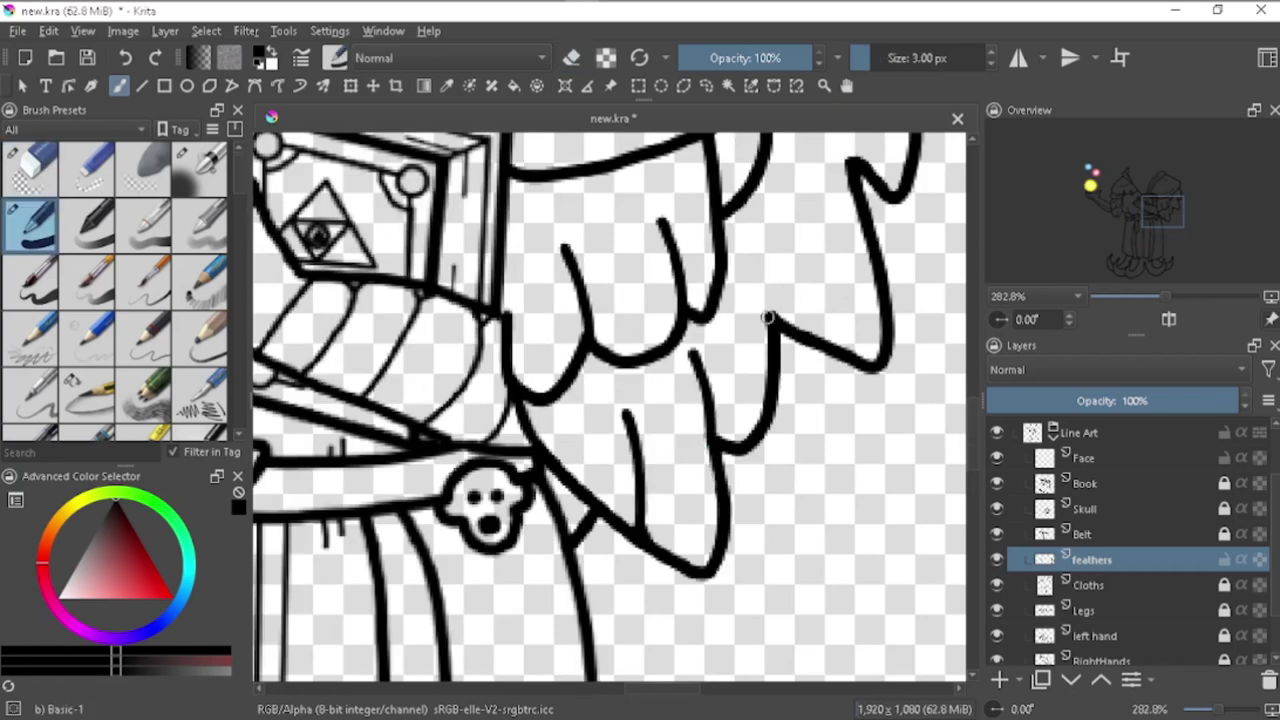
scroll(788, 432, "down", 2)
scroll(788, 432, "down", 4)
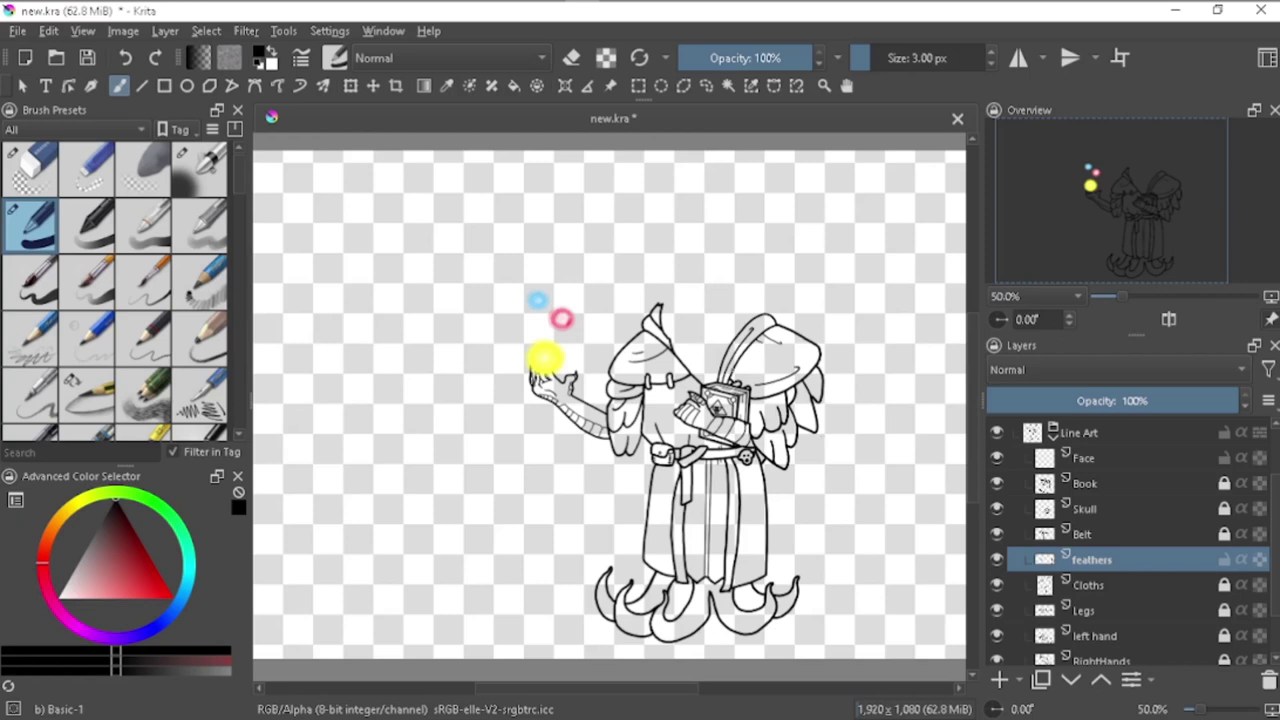
Step: Insert a new paint layer named 'Map', undoing the stroke drawn on it
key("Insert")
key("F3")
type("Map")
key("Return")
scroll(776, 487, "up", 3)
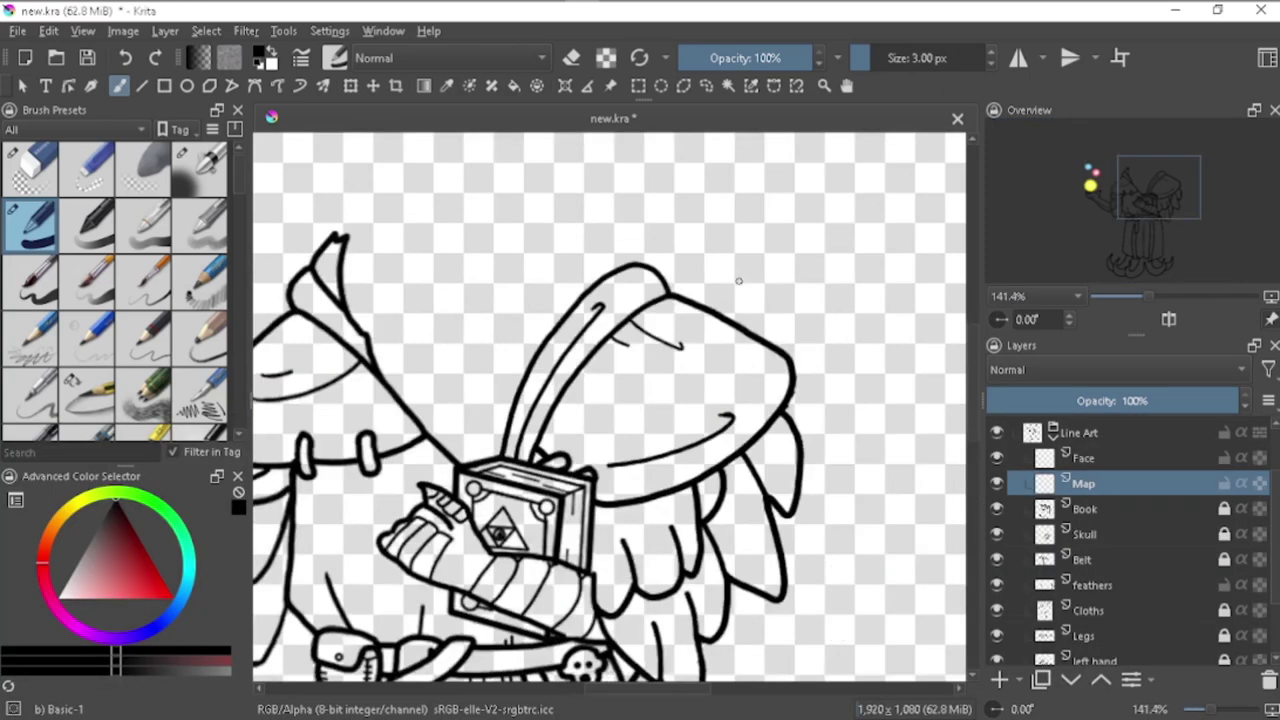
key("ctrl+z")
Step: On the Face layer, draw a curved stalk above the hood with a small detail stroke
key("Page_Up")
left_click_drag(757, 330, 787, 483)
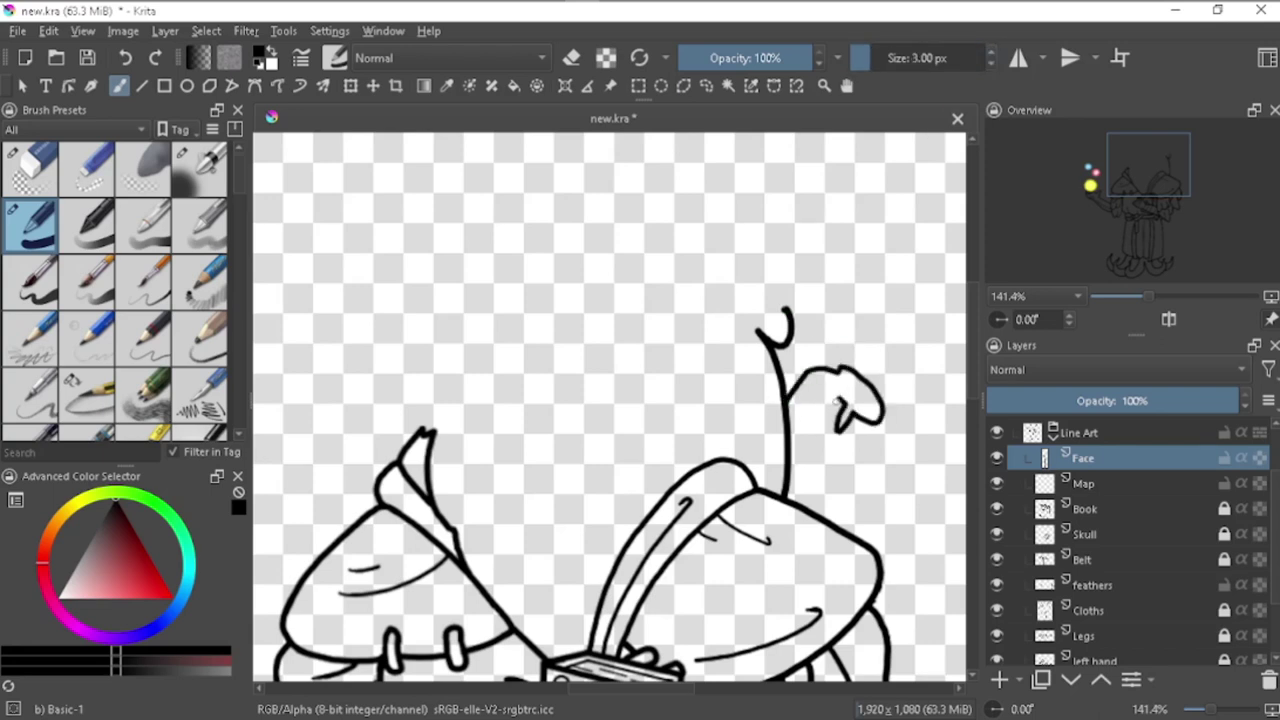
scroll(835, 400, "up", 5)
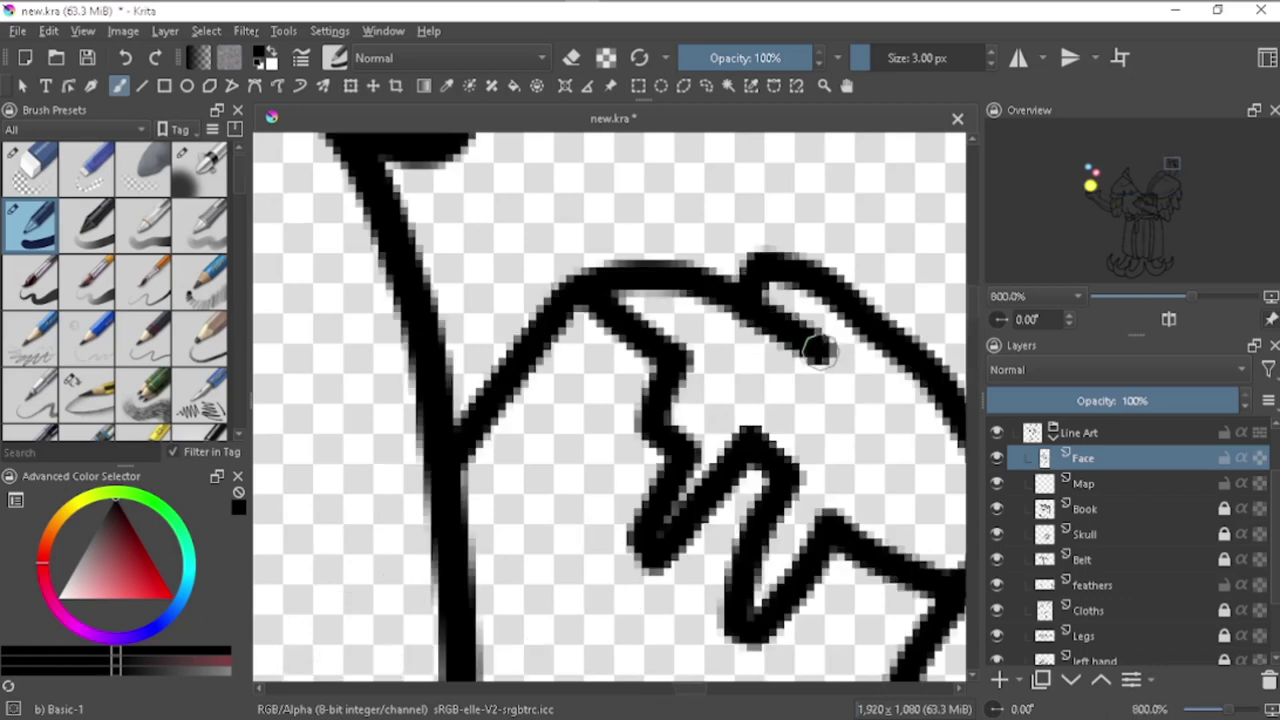
left_click_drag(790, 355, 795, 413)
scroll(880, 440, "down", 5)
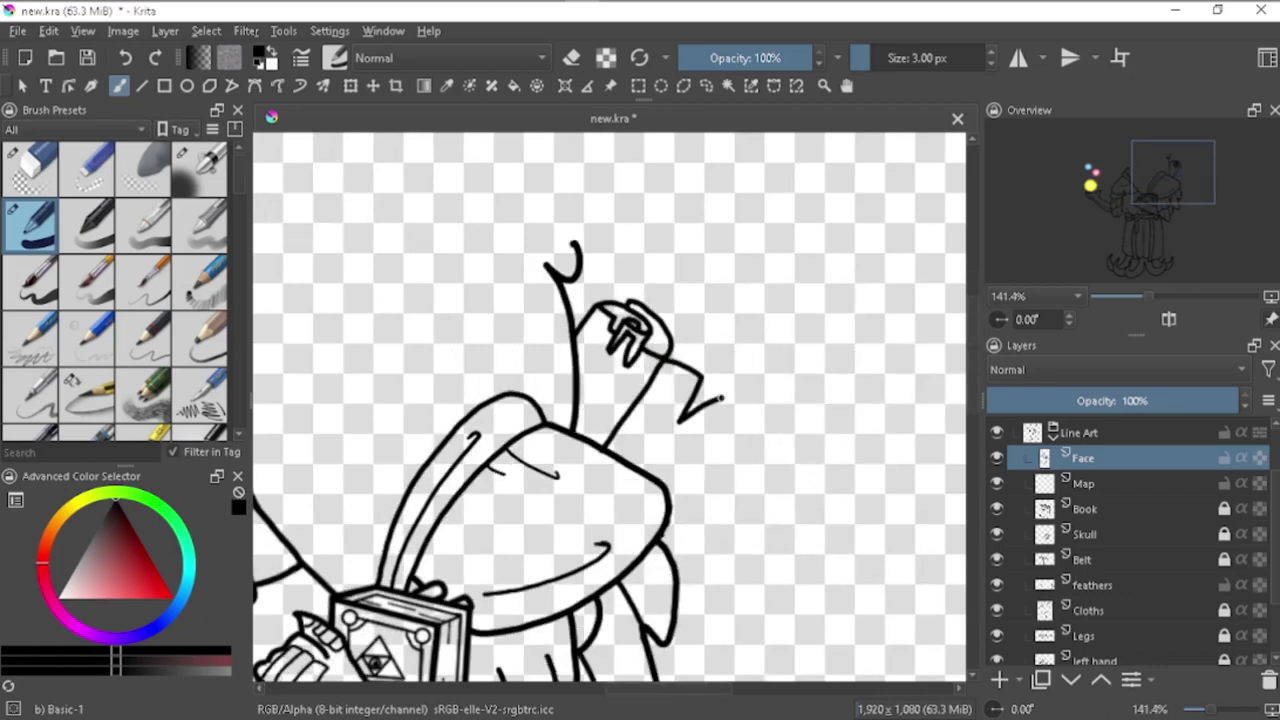
scroll(720, 398, "down", 4)
scroll(1128, 457, "up", 2)
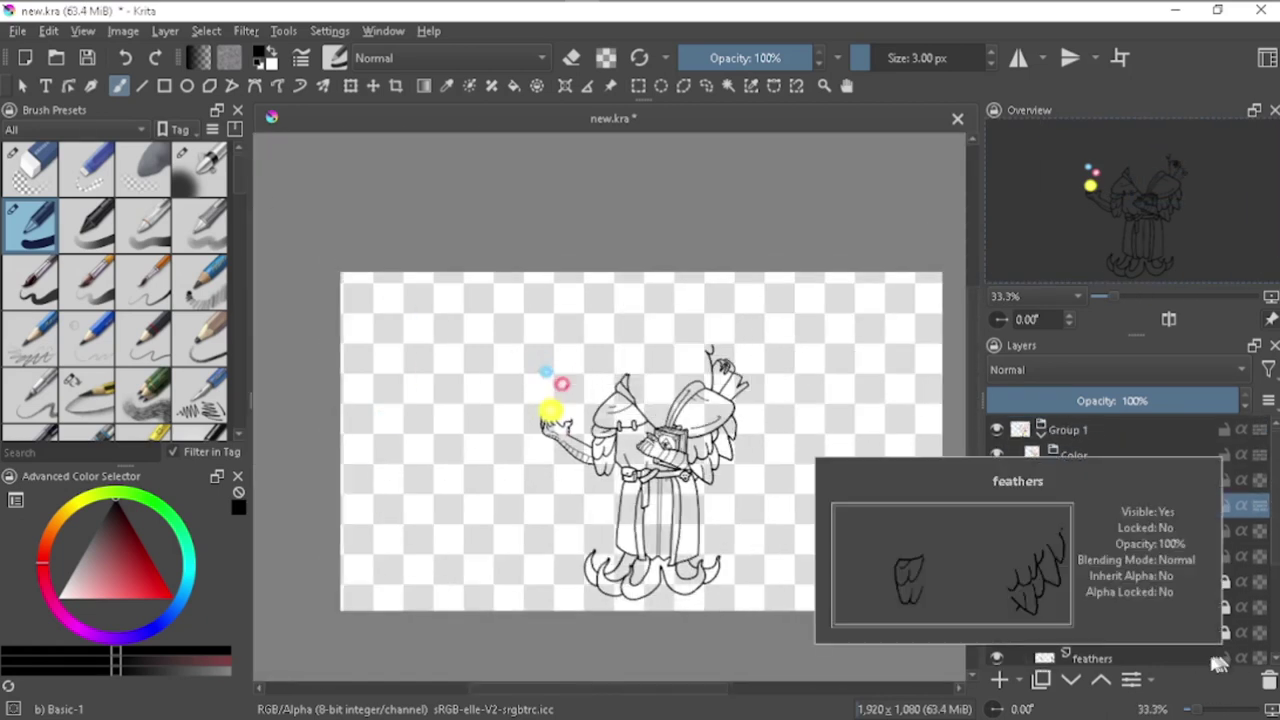
Step: Cancel the Group 1 transform and remove the last black head stroke, returning to the freehand brush
double_click(1218, 660)
key("Escape")
left_click(1068, 429)
key("ctrl+t")
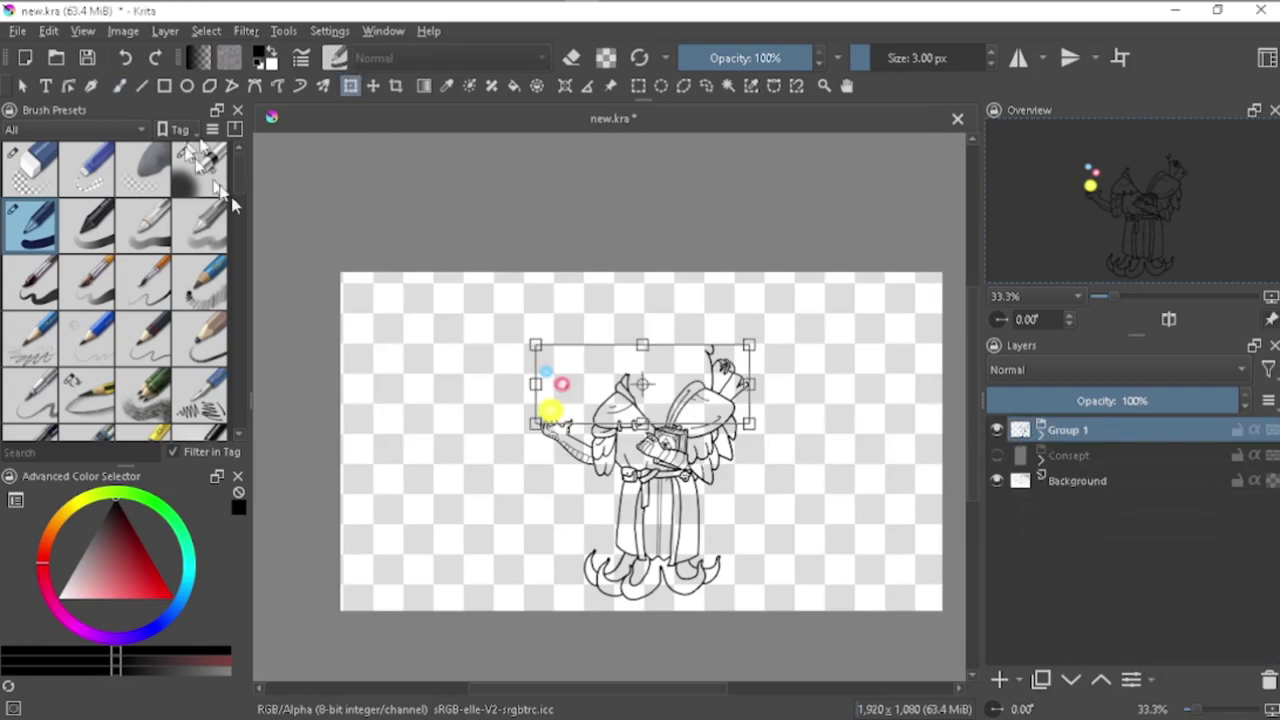
key("ctrl+z")
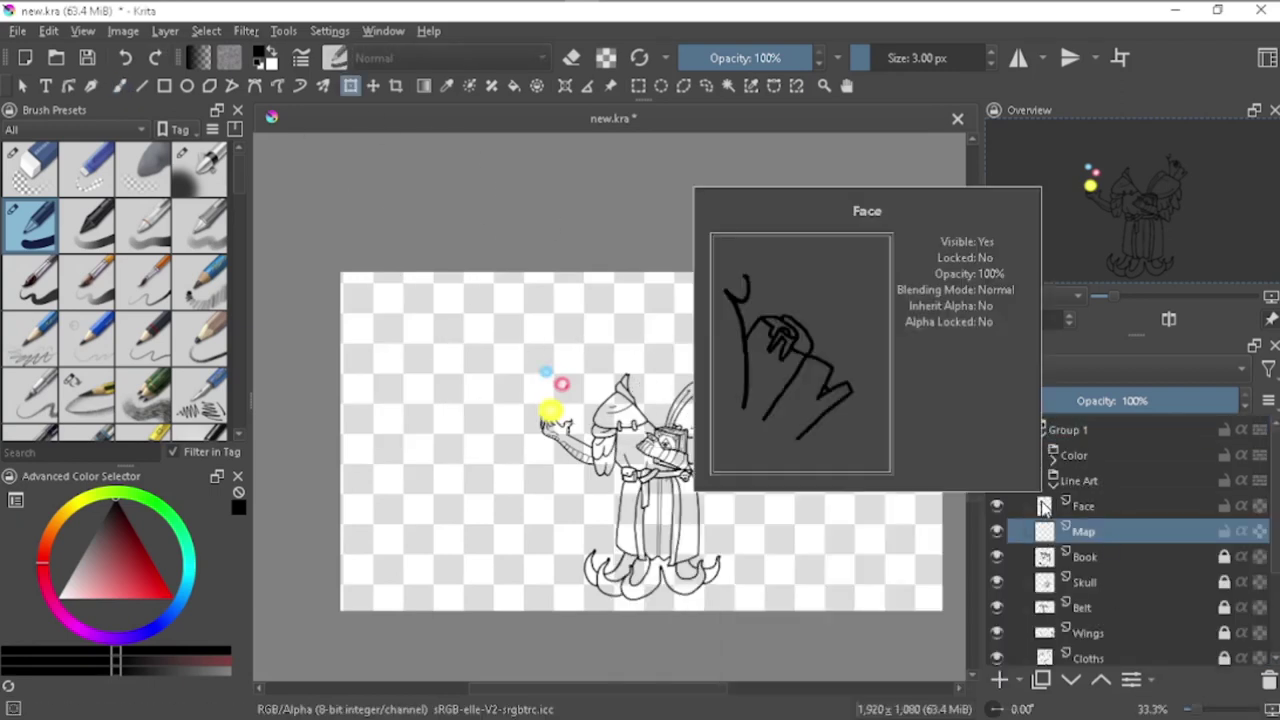
key("b")
scroll(777, 437, "up", 7)
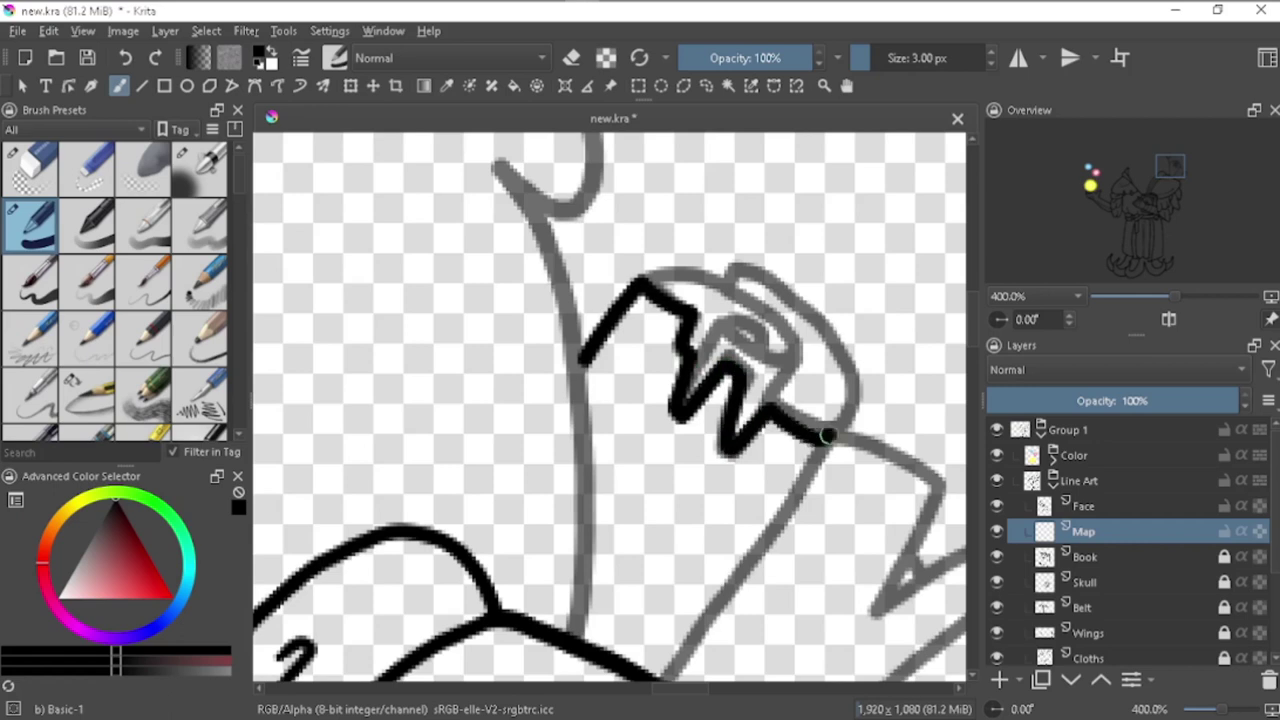
key("ctrl+z")
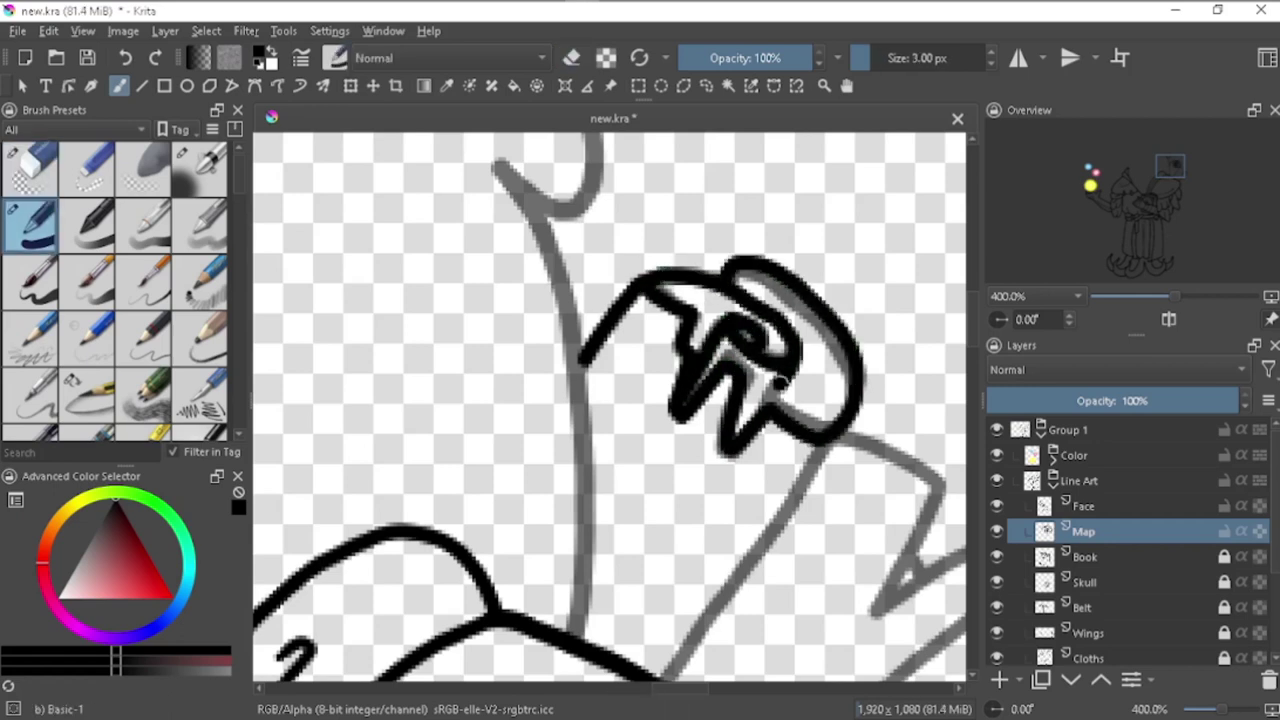
Step: Erase part of the diagonal head line on the Face layer
mouse_move(780, 382)
left_mouse_down()
mouse_move(680, 252)
mouse_move(857, 372)
mouse_move(655, 582)
left_mouse_up()
key("e")
left_click_drag(530, 495, 620, 378)
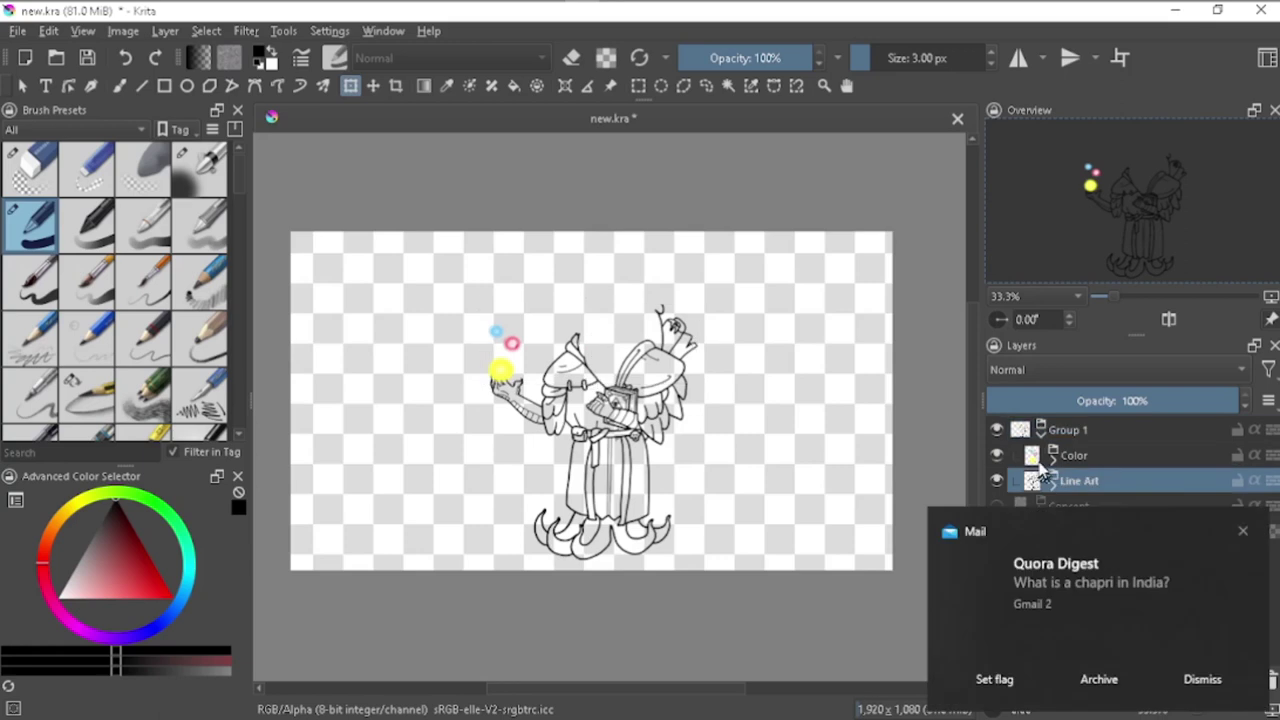
left_click(1203, 665)
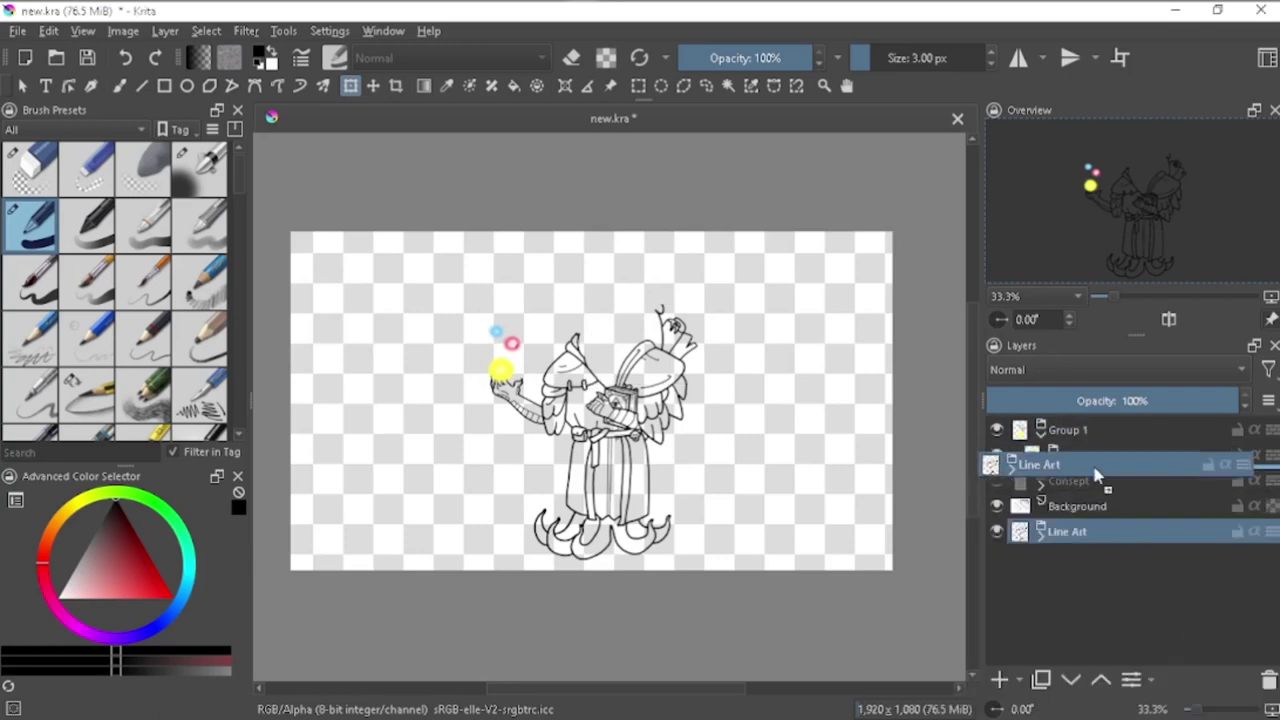
Step: Lock the Line Art child layers and make the Concept sketch visible and selected
left_click(1052, 481)
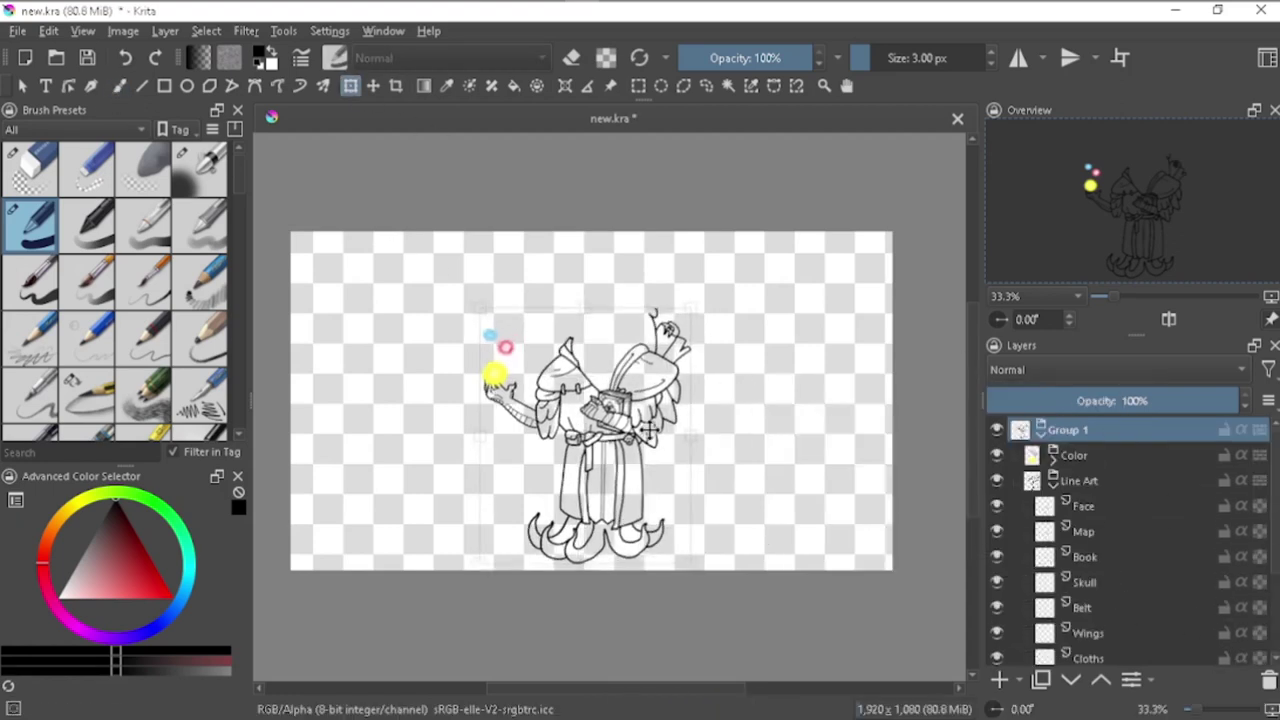
left_click(1224, 556)
scroll(1100, 540, "down", 3)
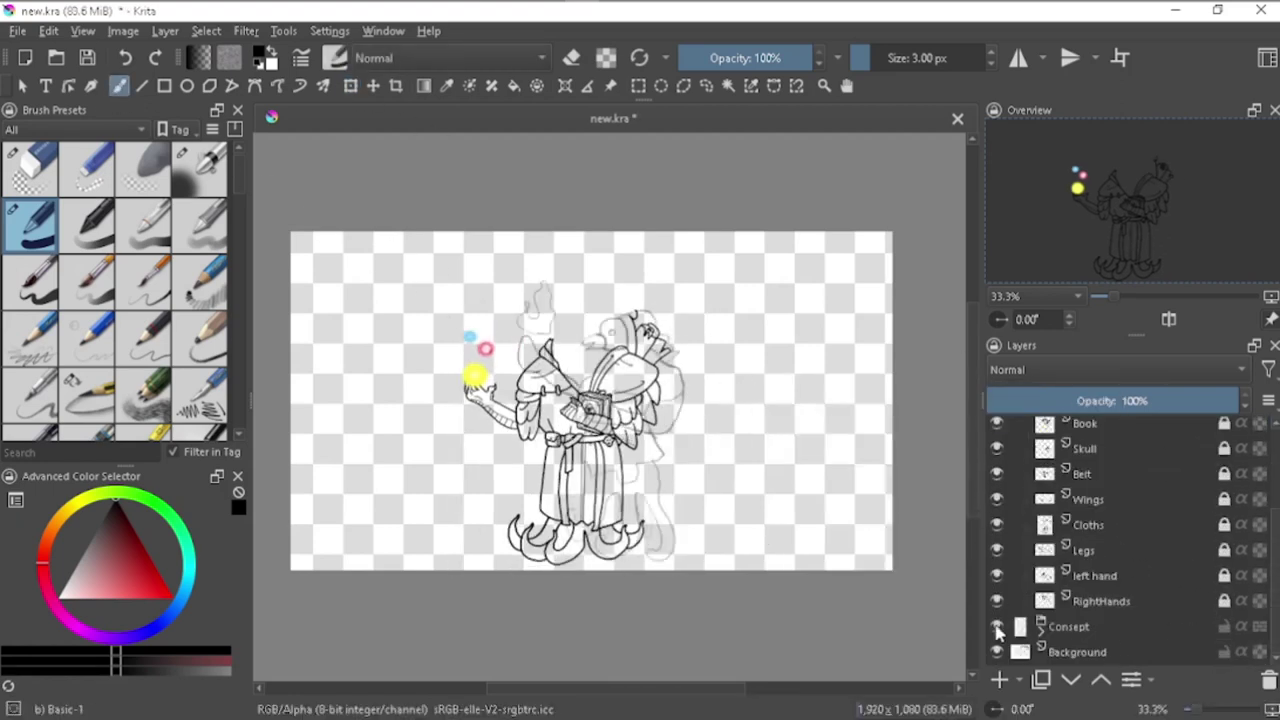
left_click(1068, 626)
left_click(373, 86)
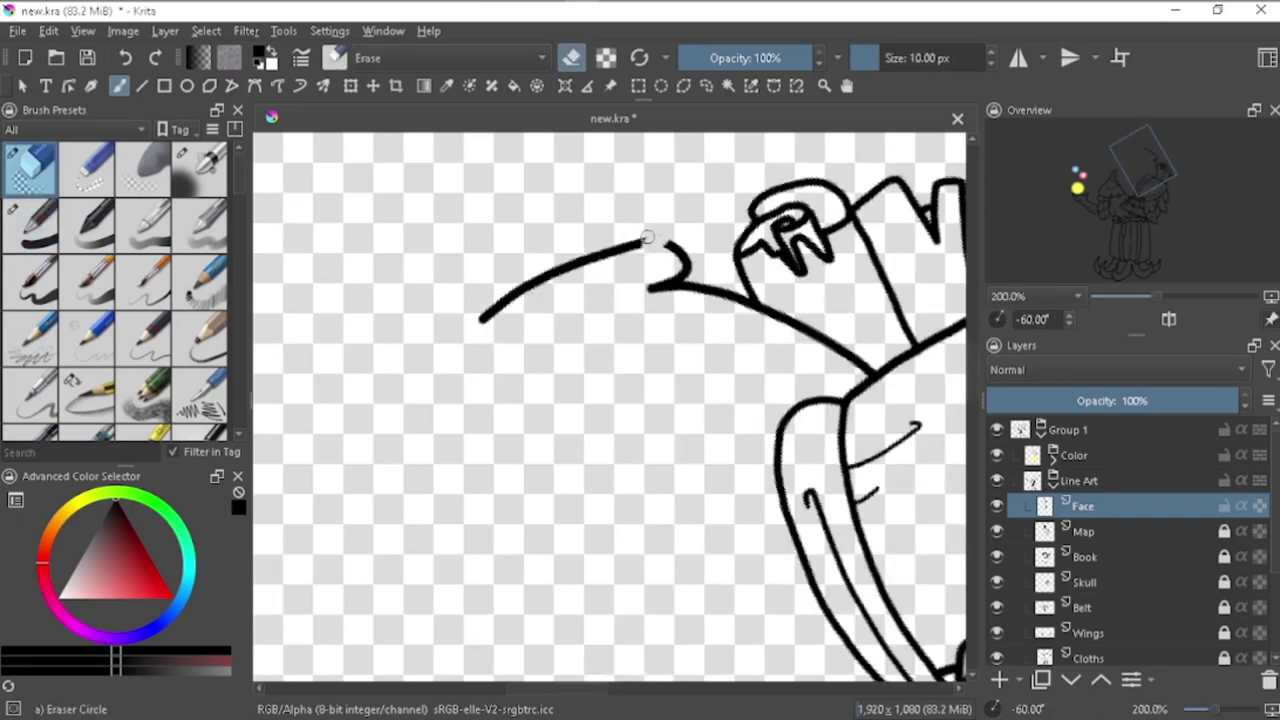
Step: With the canvas upright, extend the head's top line leftward, keeping a 4 px brush
key("5")
scroll(833, 383, "up", 2)
key("bracketleft")
mouse_move(879, 385)
left_mouse_down()
mouse_move(850, 370)
mouse_move(830, 380)
left_mouse_up()
key("e")
key("e")
key("bracketright")
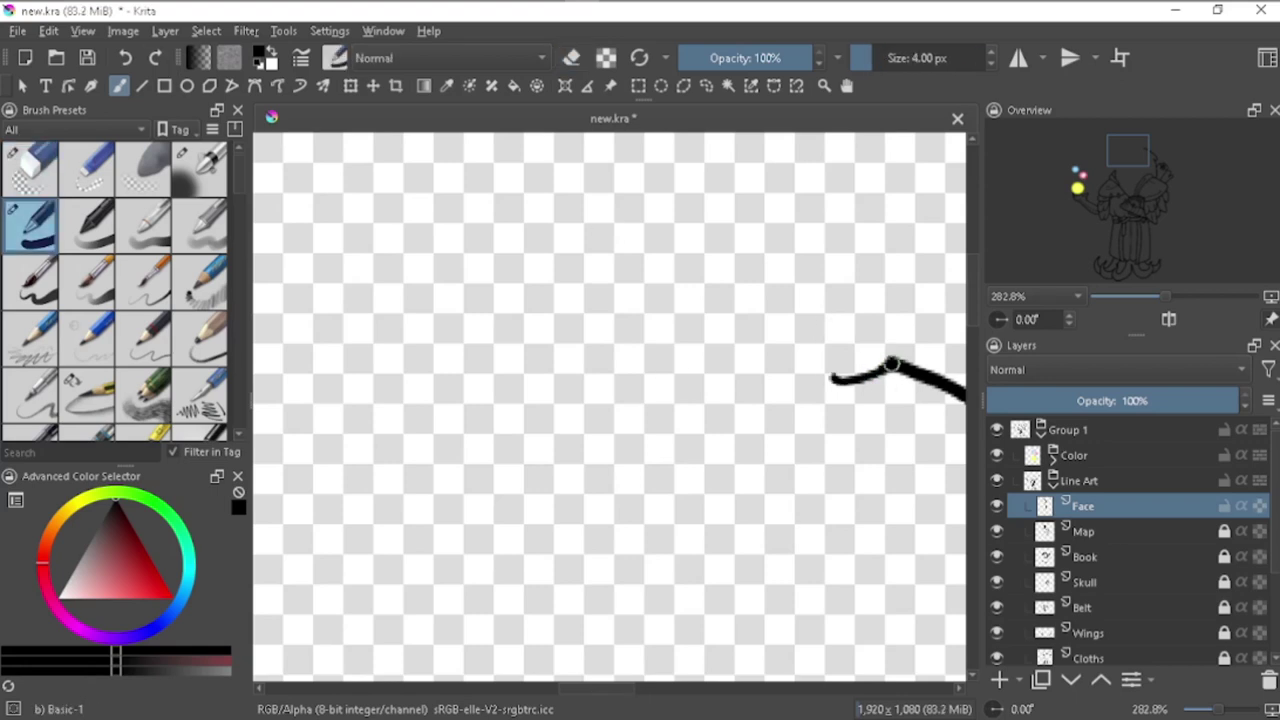
scroll(825, 324, "down", 2)
scroll(709, 484, "up", 3)
scroll(709, 484, "down", 3)
scroll(709, 484, "up", 1)
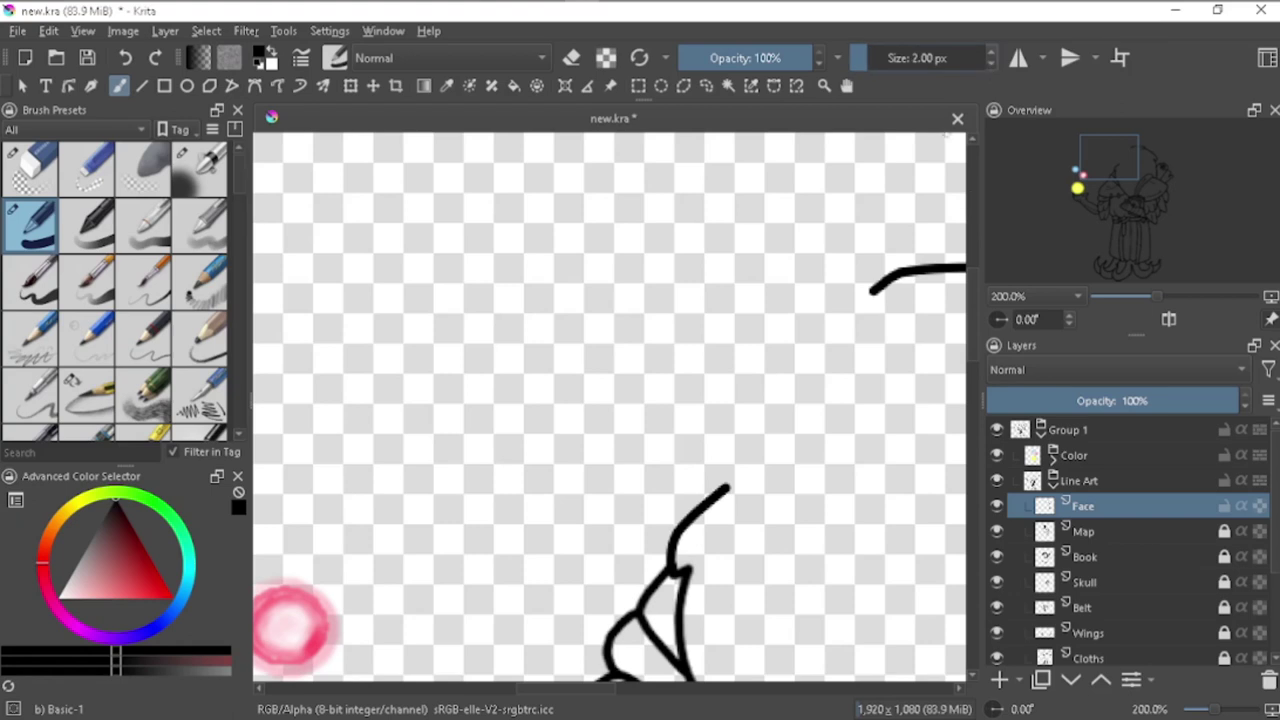
Step: Redraw a shorter curved head stroke, then the beak outline and jaw line
left_click_drag(907, 308, 697, 252)
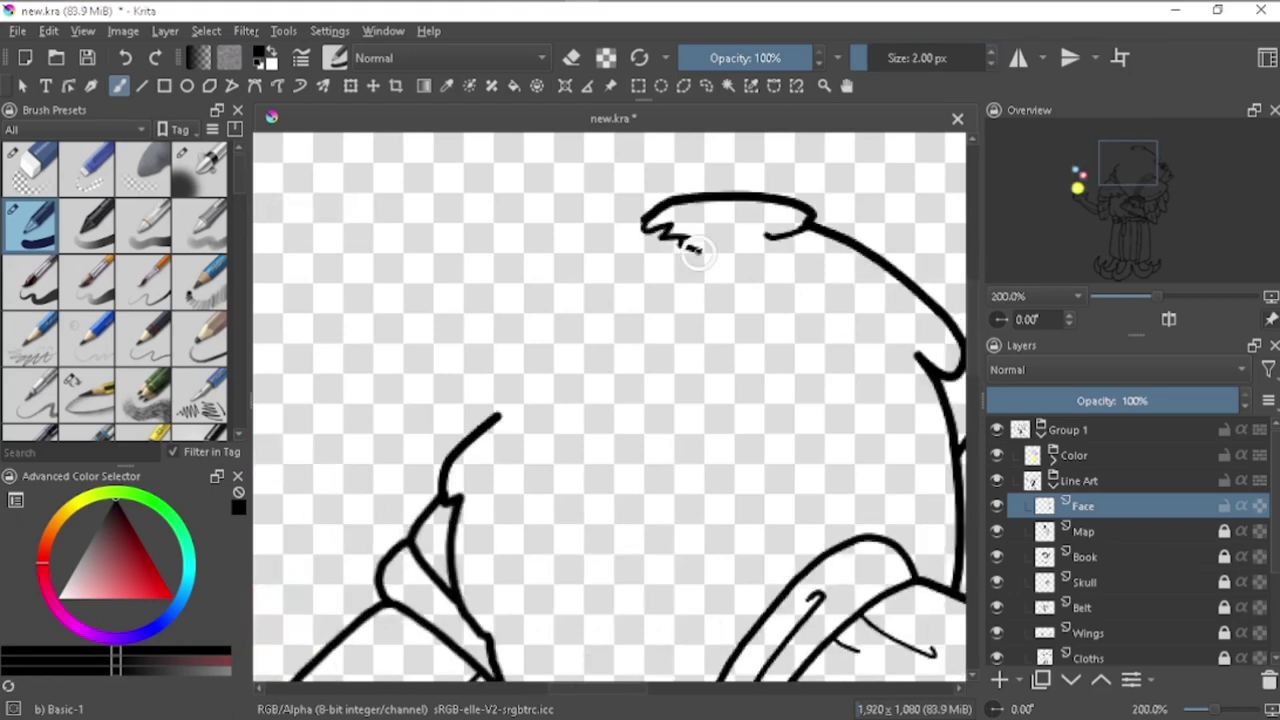
key("ctrl+z")
left_click_drag(696, 250, 716, 340)
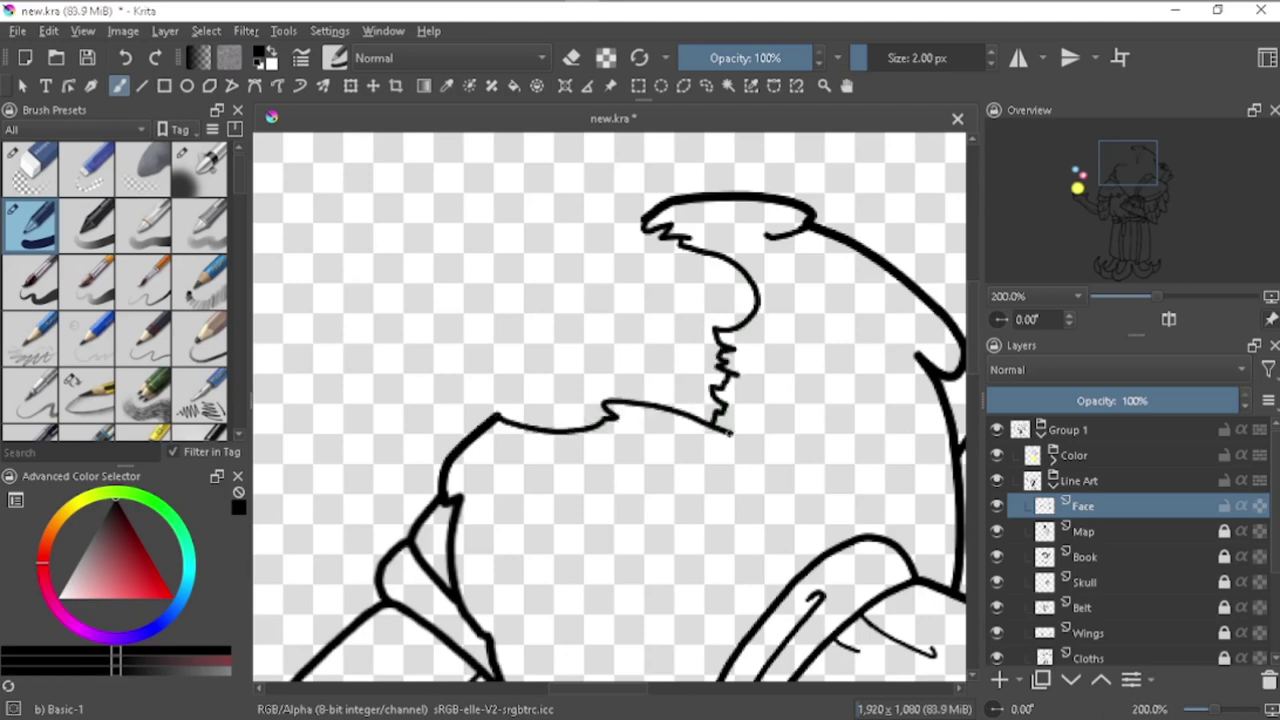
mouse_move(519, 263)
left_mouse_down()
mouse_move(368, 335)
mouse_move(587, 305)
left_mouse_up()
key("ctrl+z")
left_click_drag(400, 372, 525, 327)
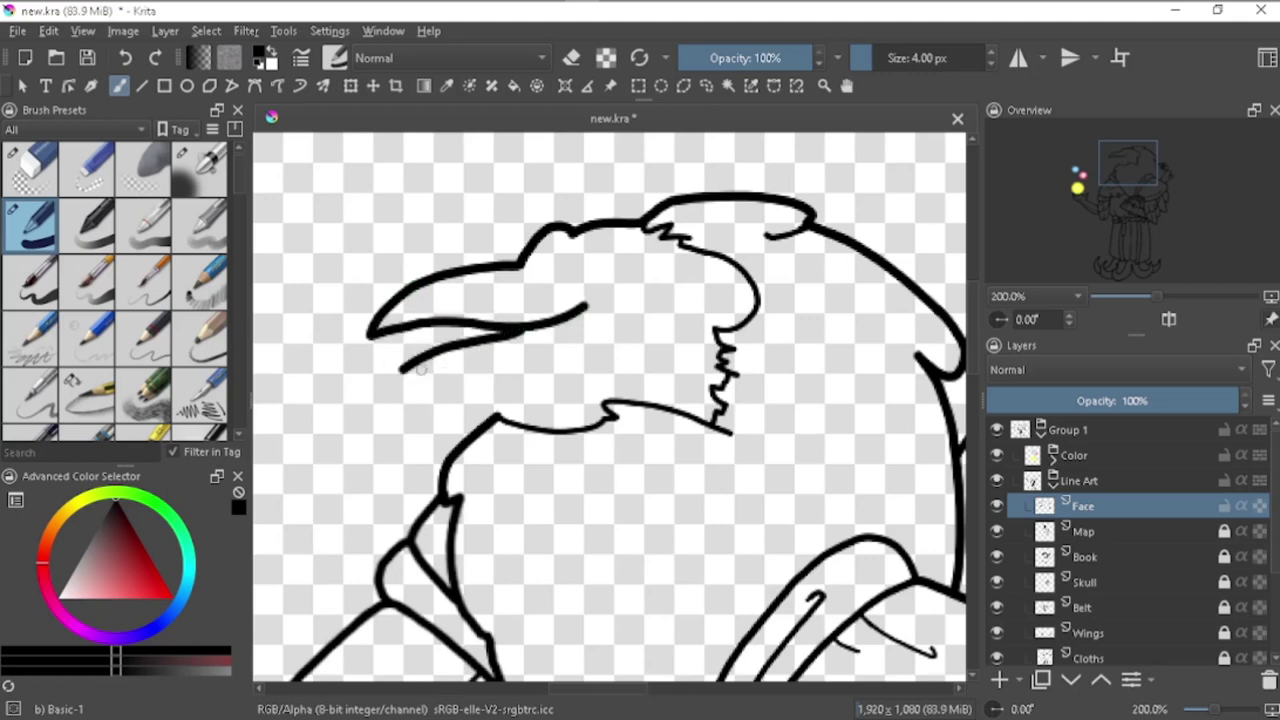
key("ctrl+z")
left_click_drag(400, 372, 500, 418)
Step: Set the brush to 4 px and make the Face layer in the Line Art group the drawing target
scroll(505, 423, "up", 2)
key("bracketleft")
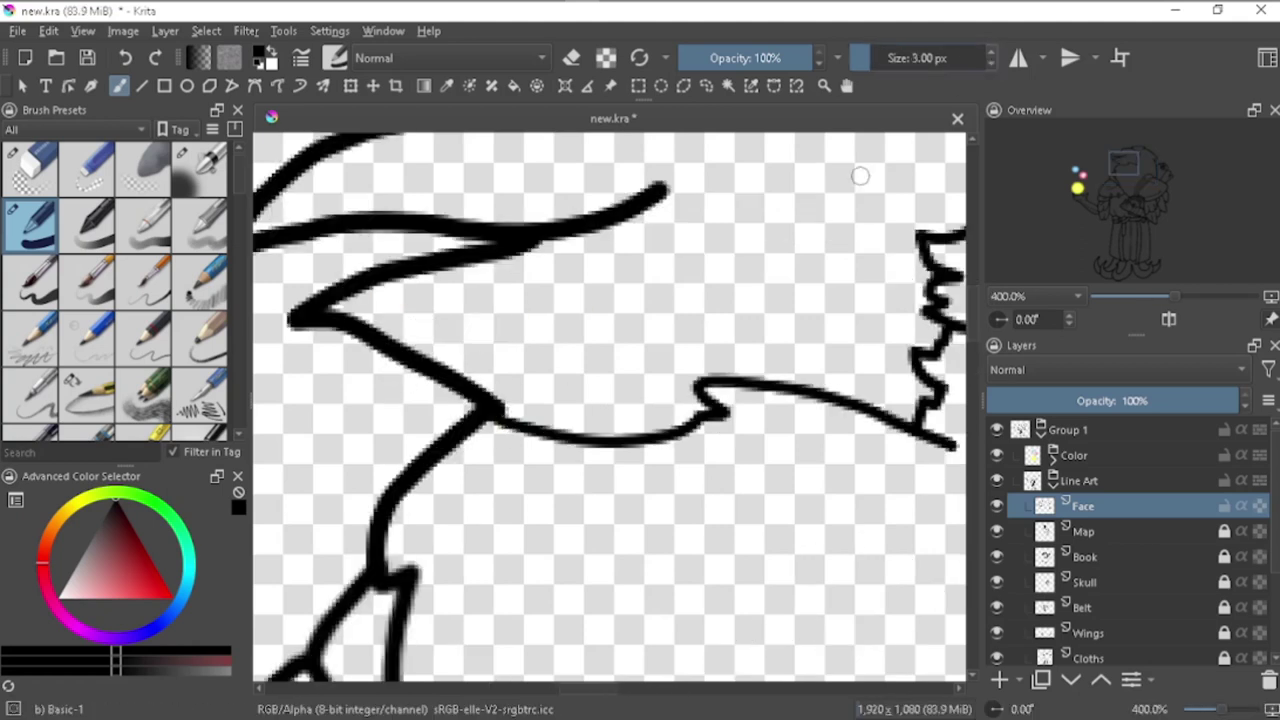
left_click(989, 62)
scroll(610, 400, "down", 4)
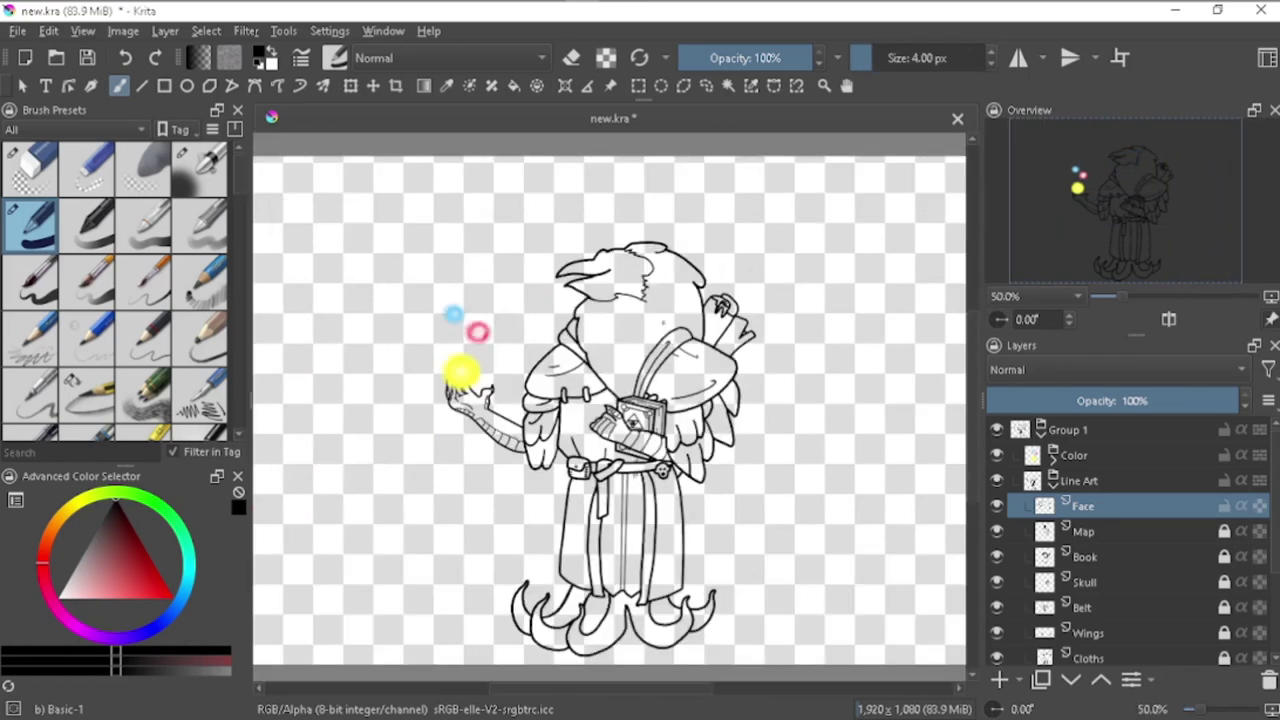
scroll(631, 314, "up", 1)
scroll(736, 423, "up", 2)
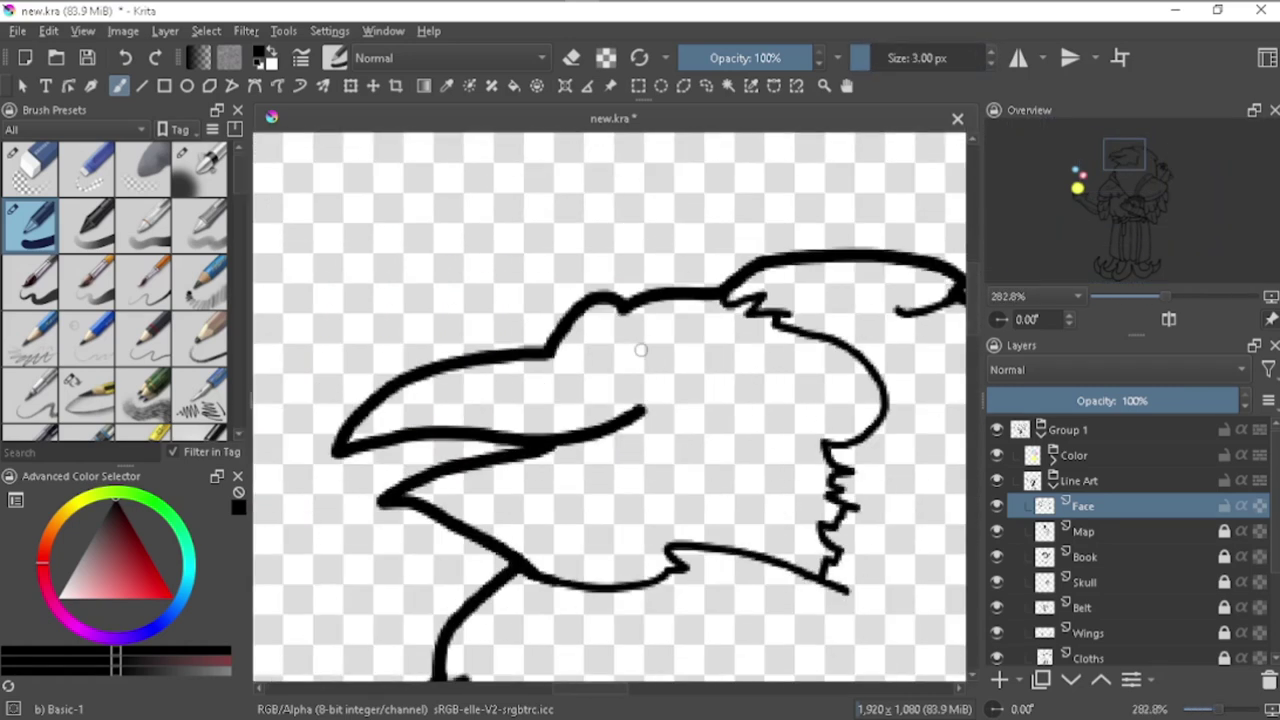
scroll(711, 326, "up", 3)
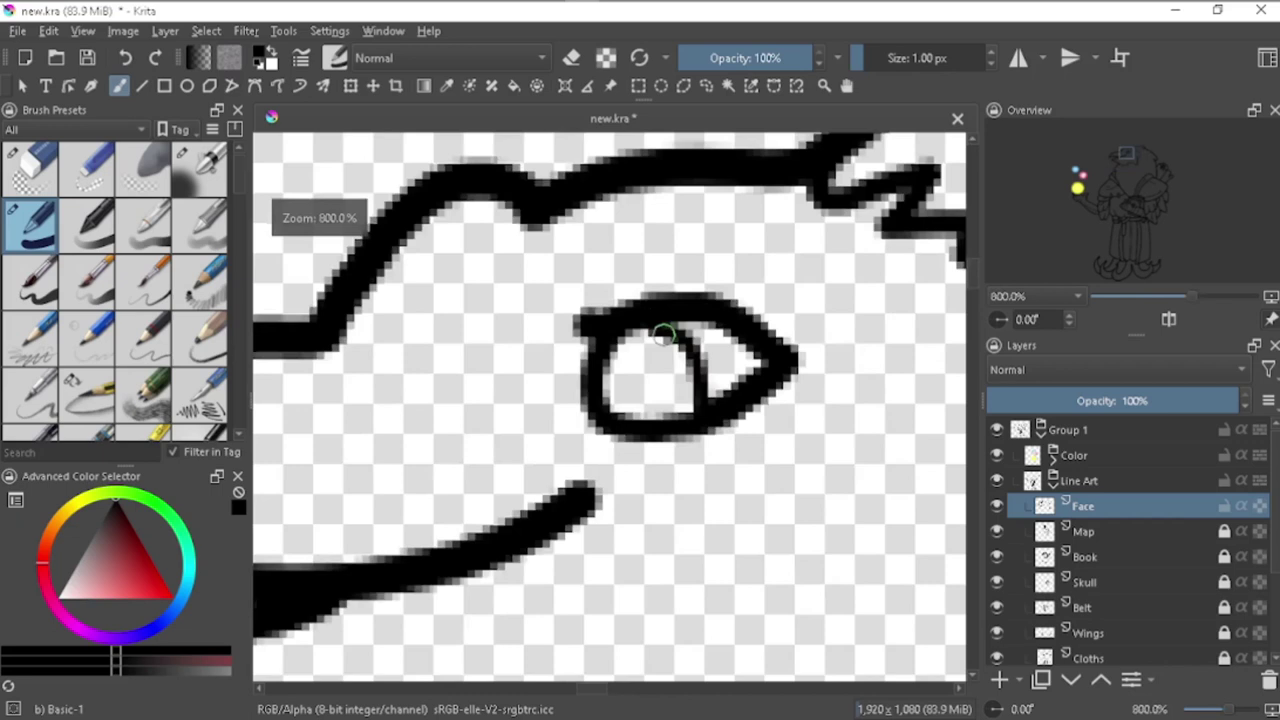
scroll(711, 326, "down", 5)
left_click(1052, 480)
left_click(1052, 455)
scroll(620, 400, "up", 2)
left_click(1096, 480)
scroll(665, 498, "down", 2)
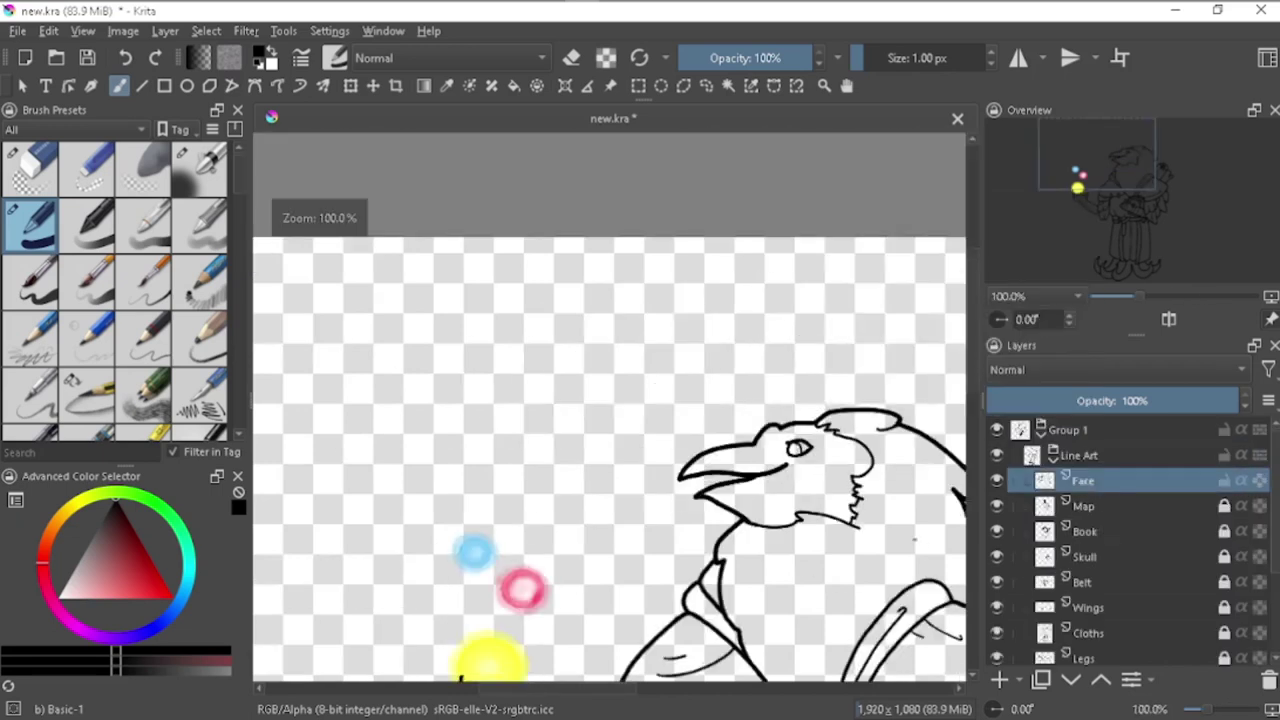
scroll(640, 460, "up", 2)
Step: Remove a stray stroke near the beak and switch the brush to erasing
left_click_drag(643, 452, 628, 482)
scroll(706, 446, "up", 4)
scroll(706, 446, "down", 4)
key("ctrl+z")
scroll(706, 446, "up", 3)
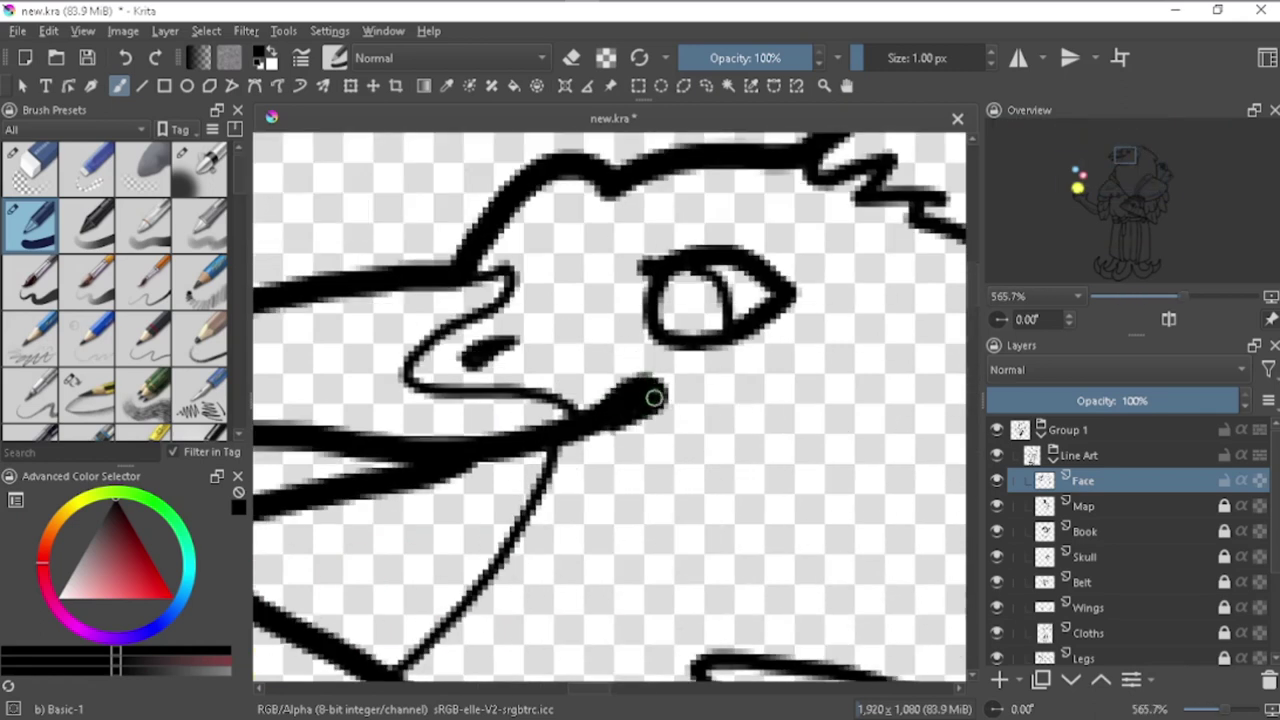
scroll(651, 394, "down", 5)
scroll(620, 470, "up", 2)
scroll(589, 531, "up", 2)
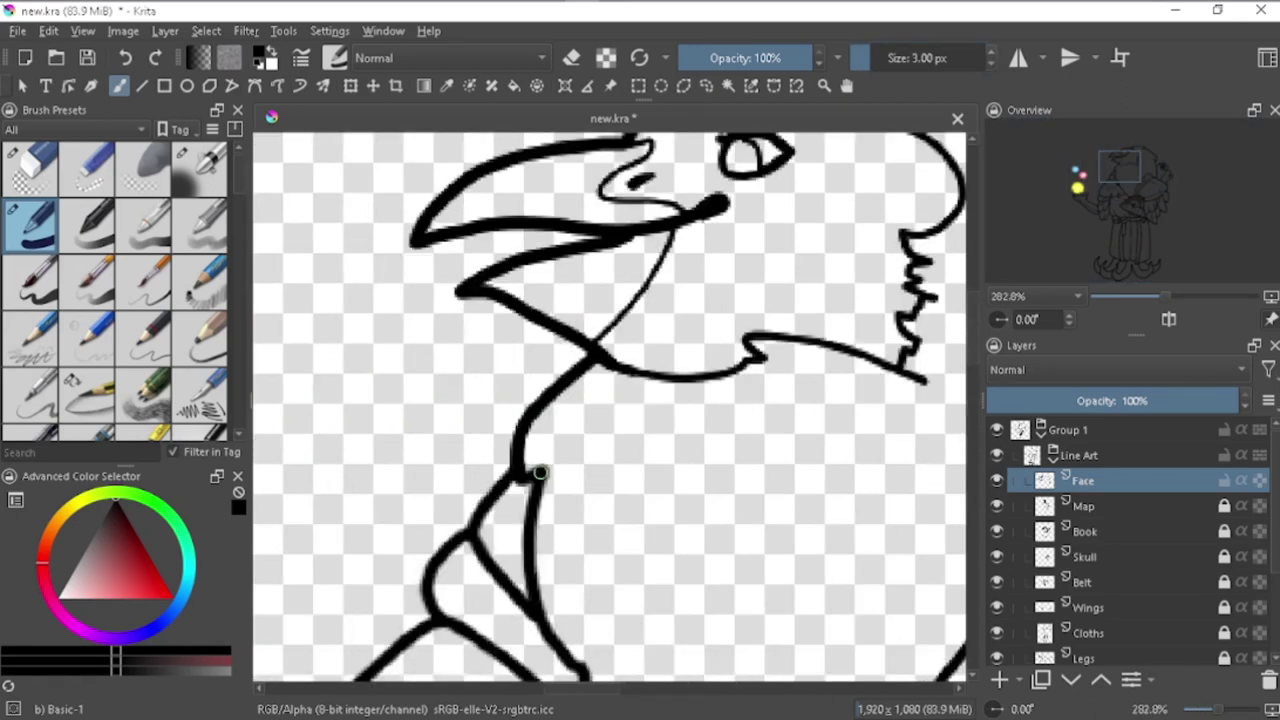
scroll(539, 472, "down", 1)
key("e")
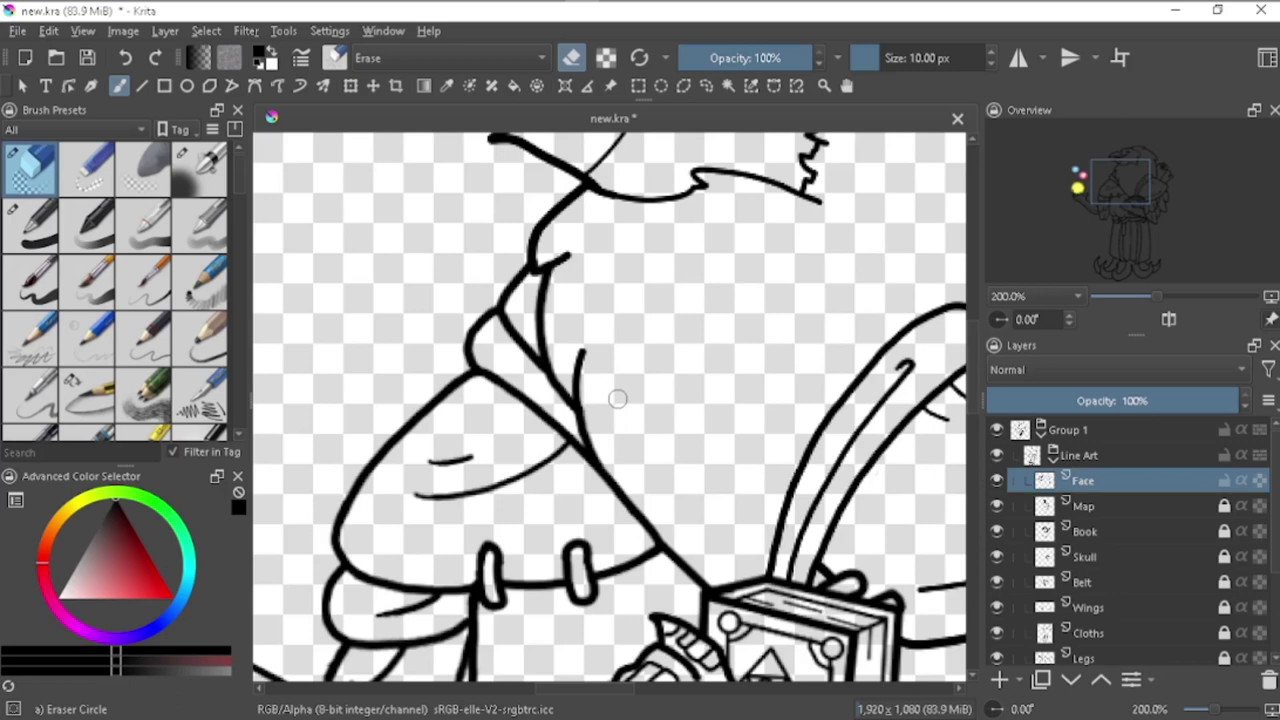
Step: Erase a stray line art stroke with the Eraser Circle preset
left_click(30, 225)
scroll(600, 400, "down", 1)
scroll(600, 400, "up", 2)
left_click_drag(722, 395, 790, 440)
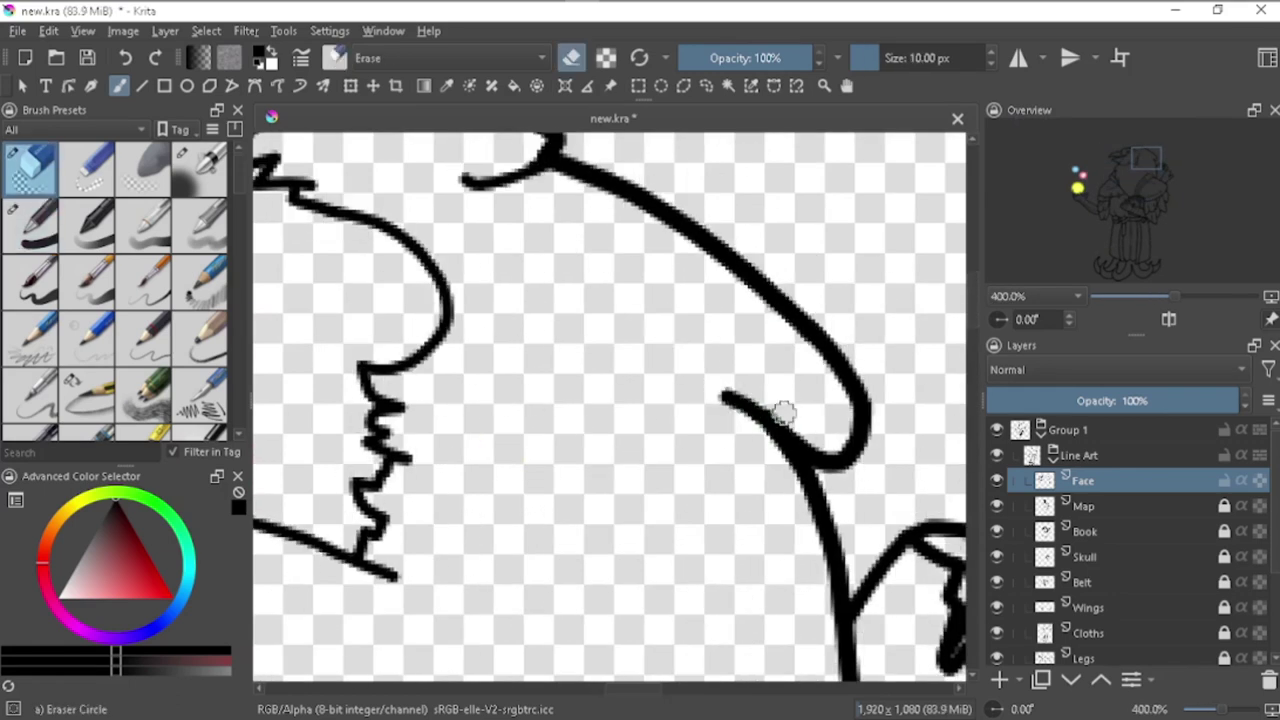
scroll(777, 414, "down", 4)
scroll(765, 258, "down", 2)
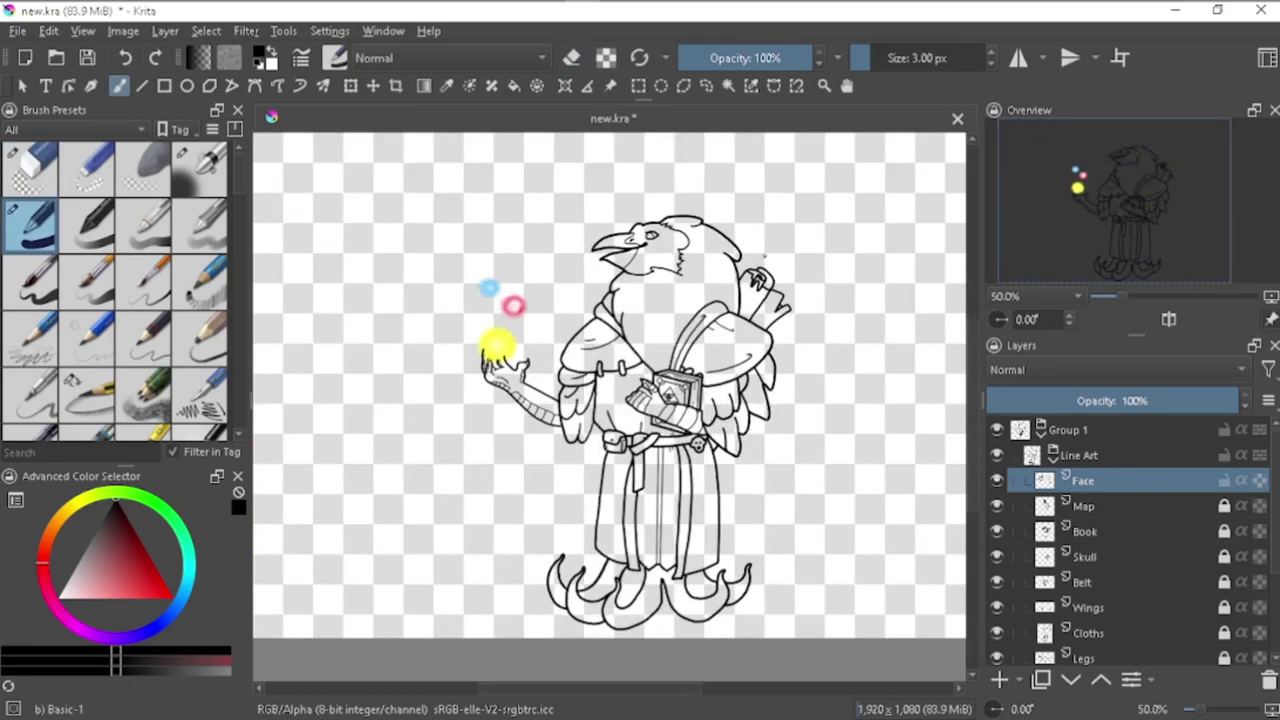
Step: Transform the Legs layer, resizing the feet and moving the figure up slightly
left_click(1098, 656)
key("ctrl+t")
left_click_drag(771, 534, 780, 545)
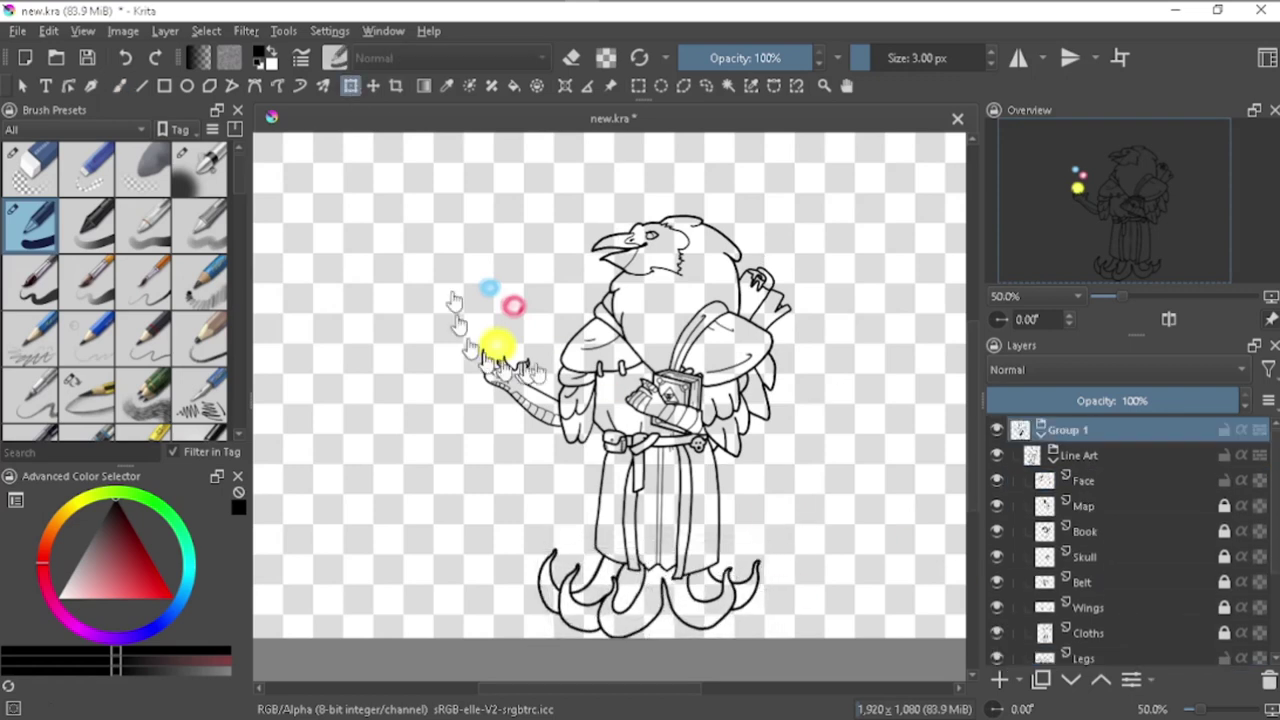
left_click_drag(754, 475, 749, 443)
Step: Collapse the Line Art group and select the Background layer with erasing off
left_click(118, 85)
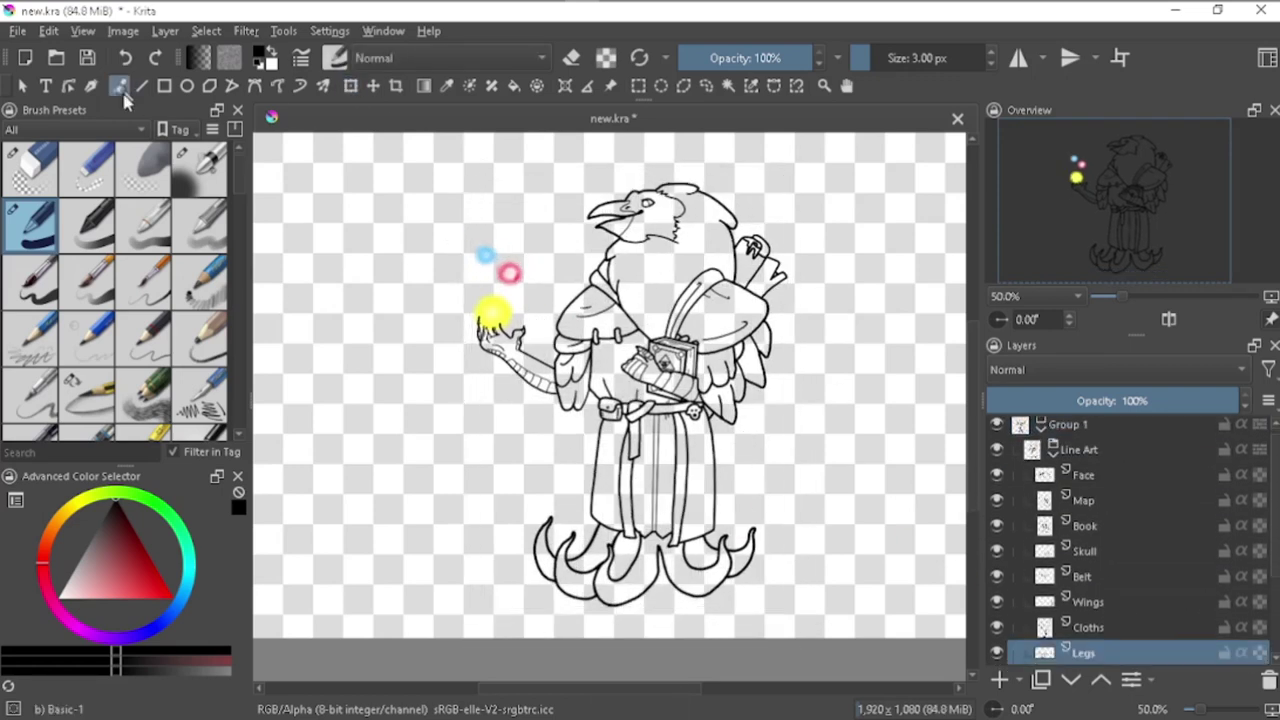
left_click(30, 165)
key("m")
key("m")
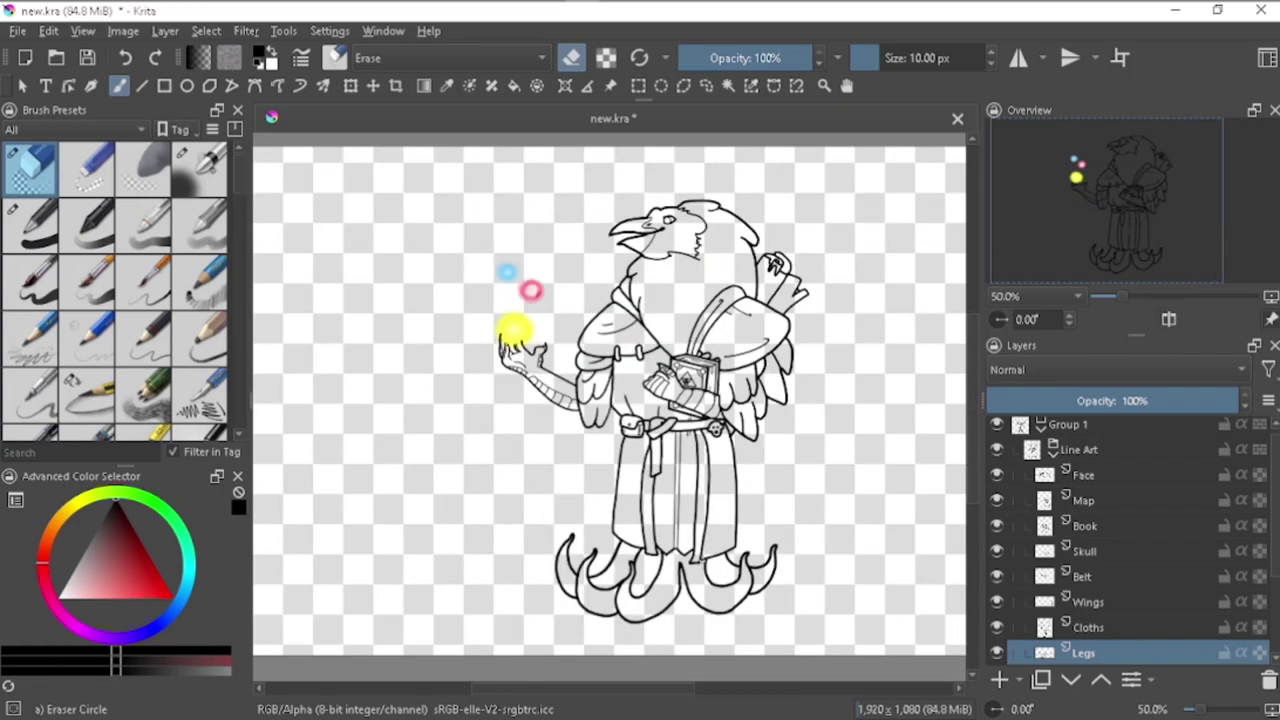
left_click(1053, 449)
left_click(1077, 531)
key("minus")
Step: Choose the basic pen brush and the peach Fill Brown colour
left_click(30, 225)
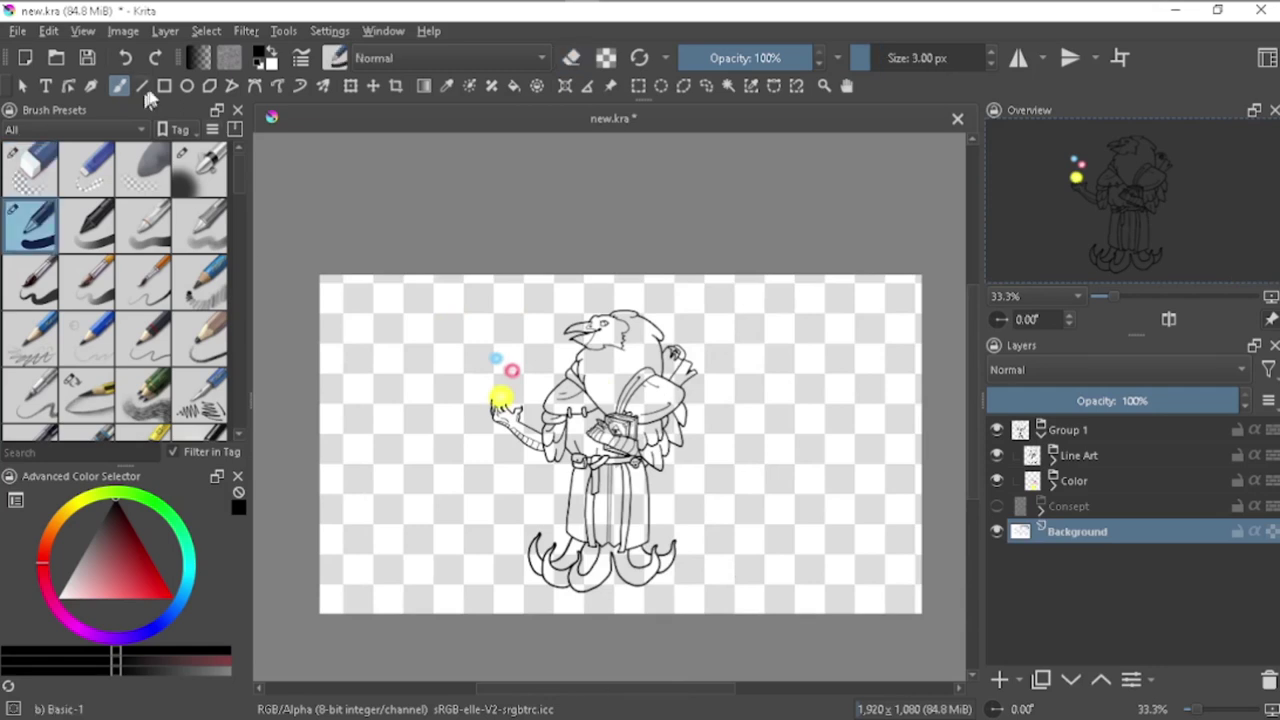
left_click(263, 57)
left_click(700, 194)
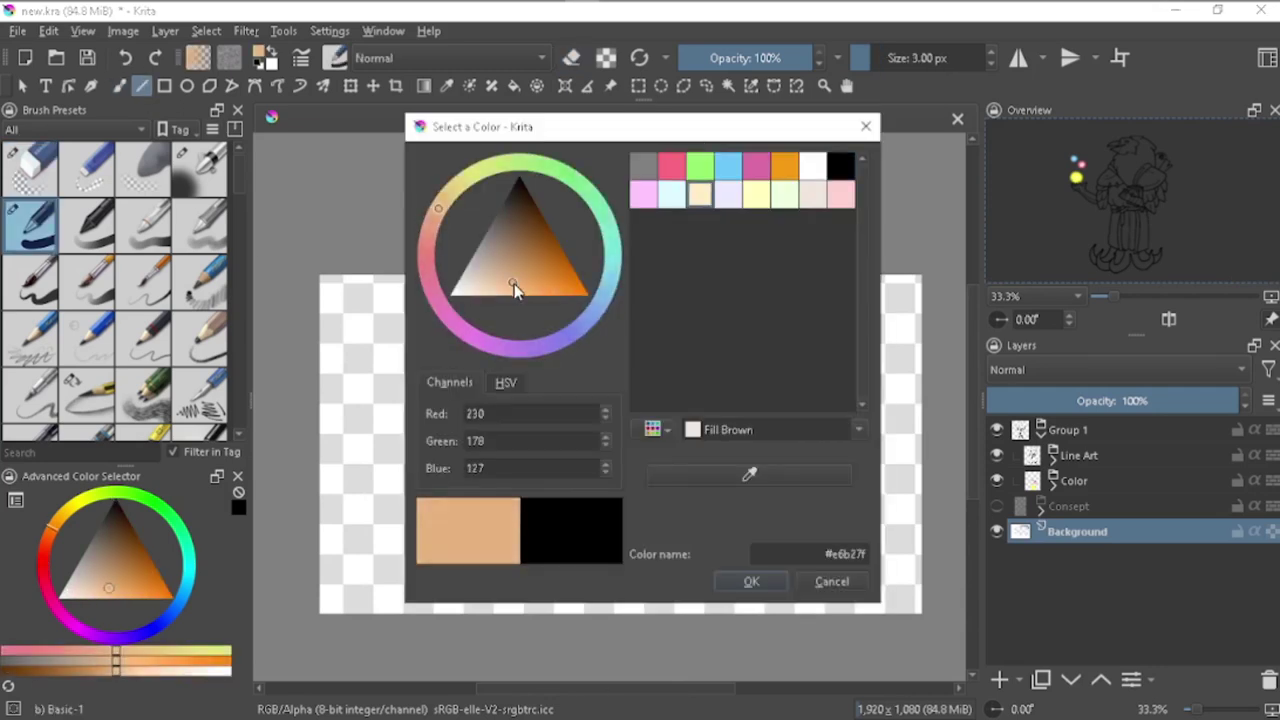
left_click(751, 581)
Step: Undo an accidental rotation of the figure group, save, and reset the canvas view
left_click(1067, 430)
key("ctrl+t")
mouse_move(760, 560)
left_mouse_down()
mouse_move(657, 571)
mouse_move(822, 372)
left_mouse_up()
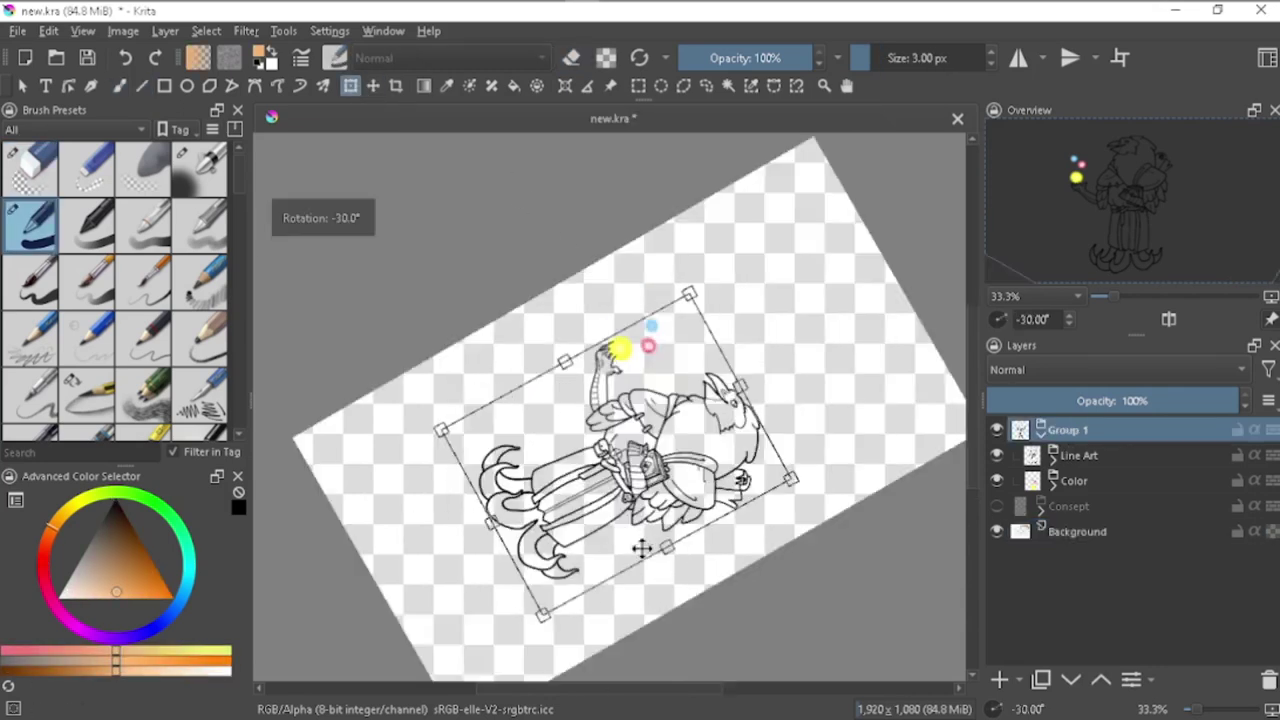
key("minus")
key("b")
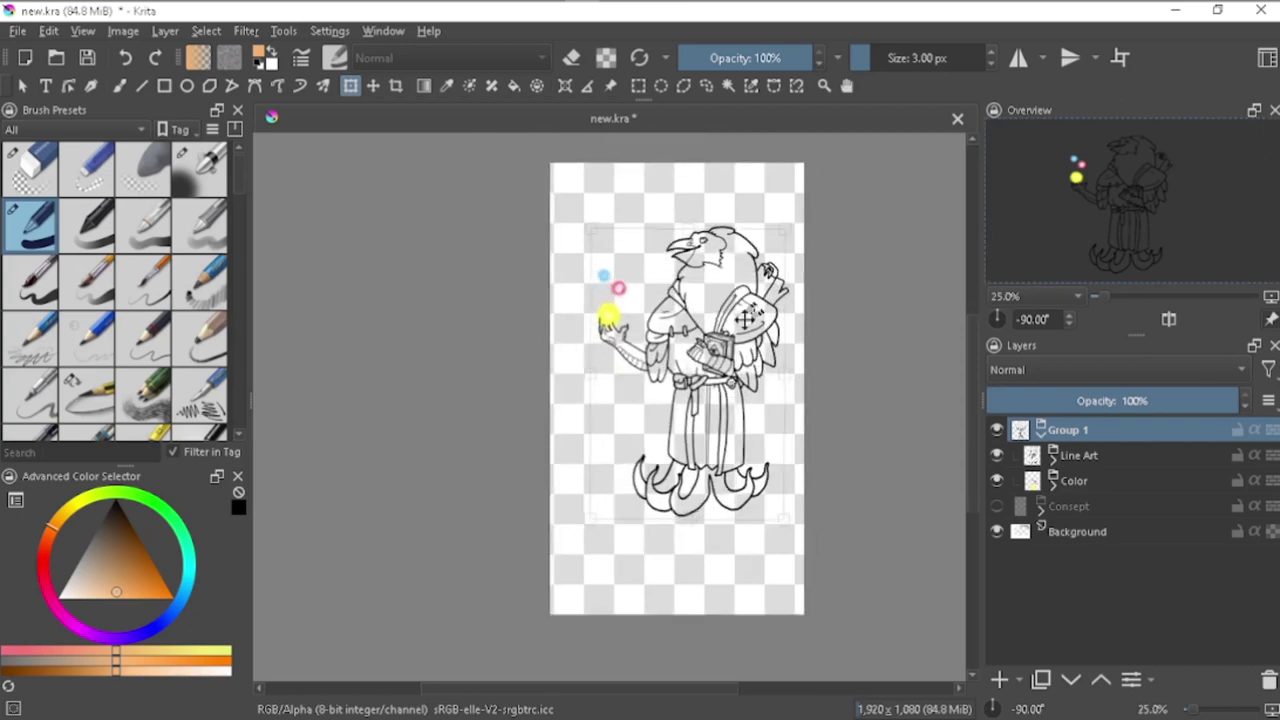
key("ctrl+s")
key("ctrl+z")
left_click(152, 58)
key("ctrl+z")
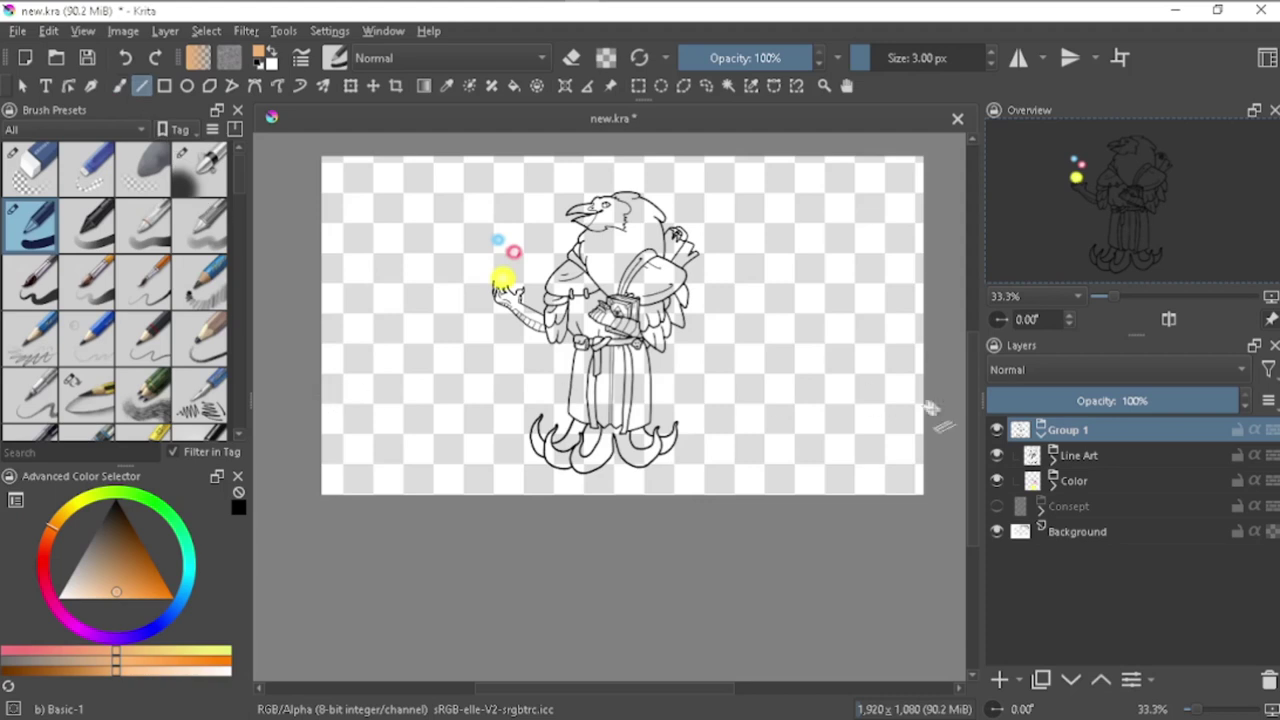
Step: Mark the ground line on the Background layer and set the brush to 100 px
left_click(1080, 531)
left_click_drag(310, 389, 922, 398)
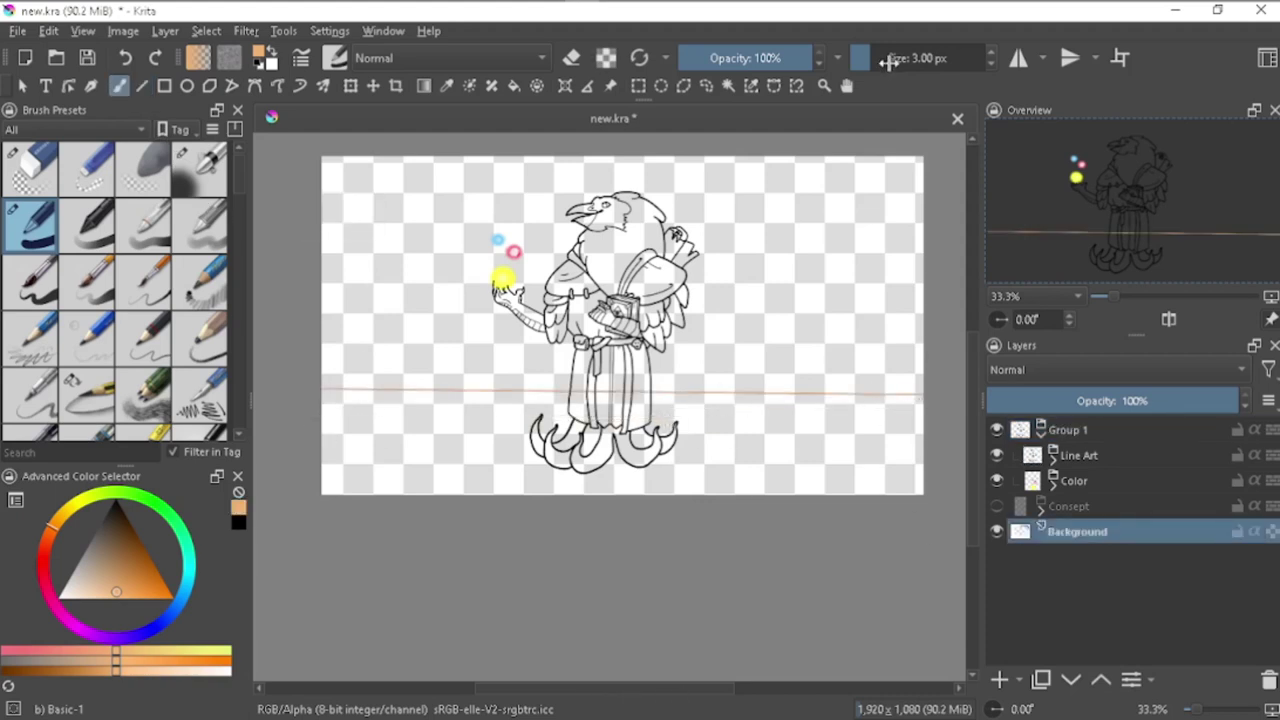
type("100")
key("Return")
mouse_move(600, 420)
left_mouse_down()
mouse_move(660, 410)
mouse_move(535, 463)
mouse_move(409, 400)
left_mouse_up()
Step: Fill more peach ground along the bottom under the figure
scroll(409, 400, "up", 2)
mouse_move(486, 410)
left_mouse_down()
mouse_move(705, 390)
mouse_move(560, 392)
left_mouse_up()
scroll(705, 390, "down", 2)
scroll(571, 428, "up", 1)
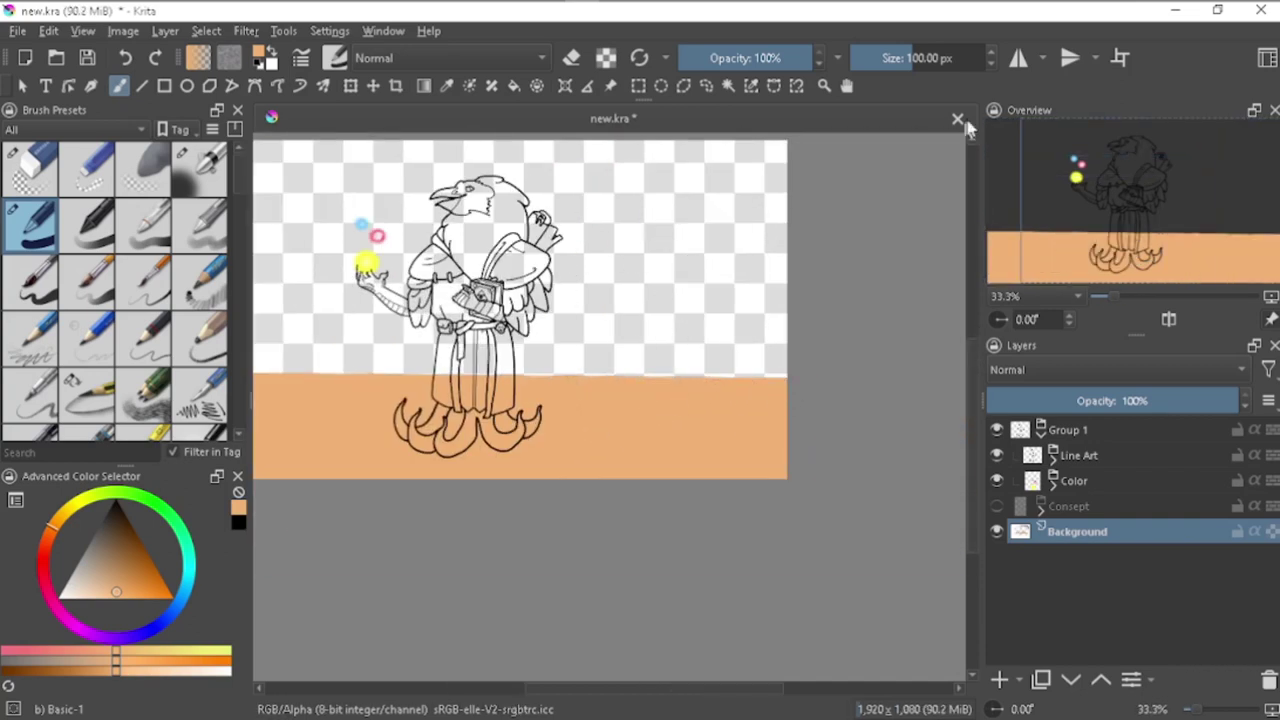
scroll(754, 310, "up", 3)
scroll(666, 629, "left", 10)
scroll(588, 367, "up", 2)
scroll(588, 367, "down", 1)
Step: Switch to eraser mode and start erasing peach from inside the raven's leg
scroll(639, 381, "up", 2)
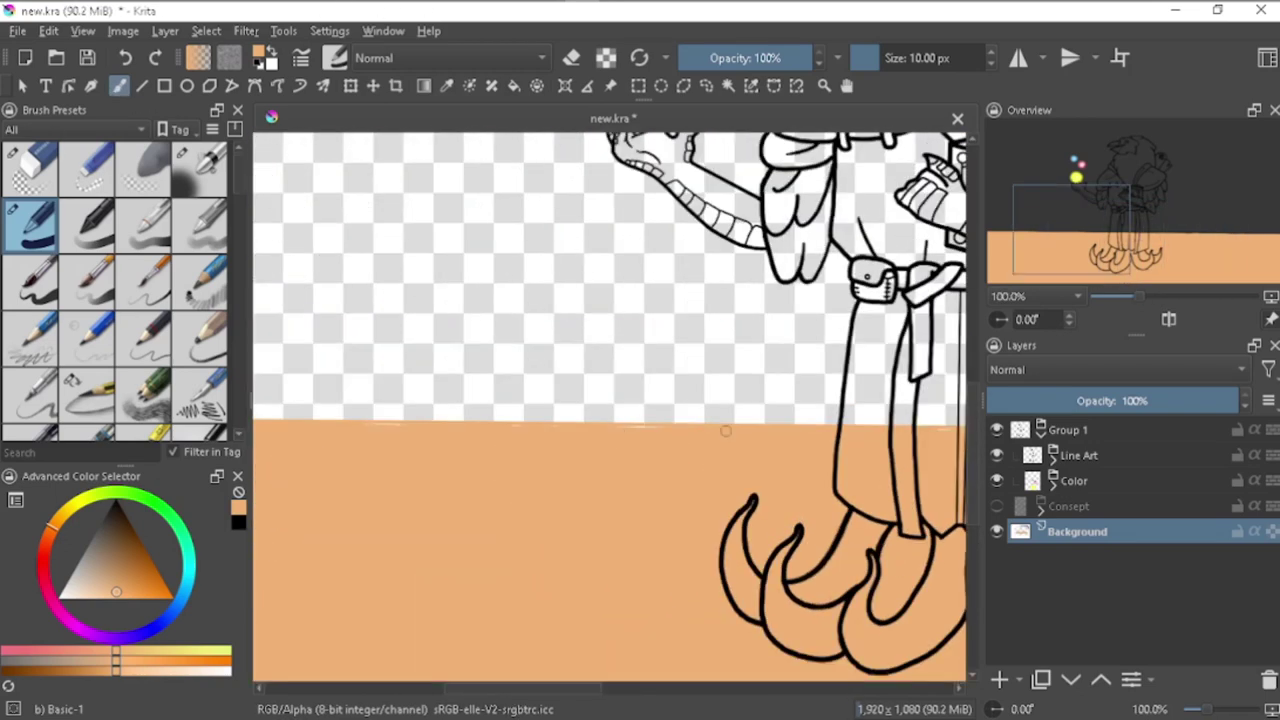
left_click_drag(366, 428, 587, 494)
scroll(587, 494, "up", 2)
scroll(587, 494, "up", 3)
key("e")
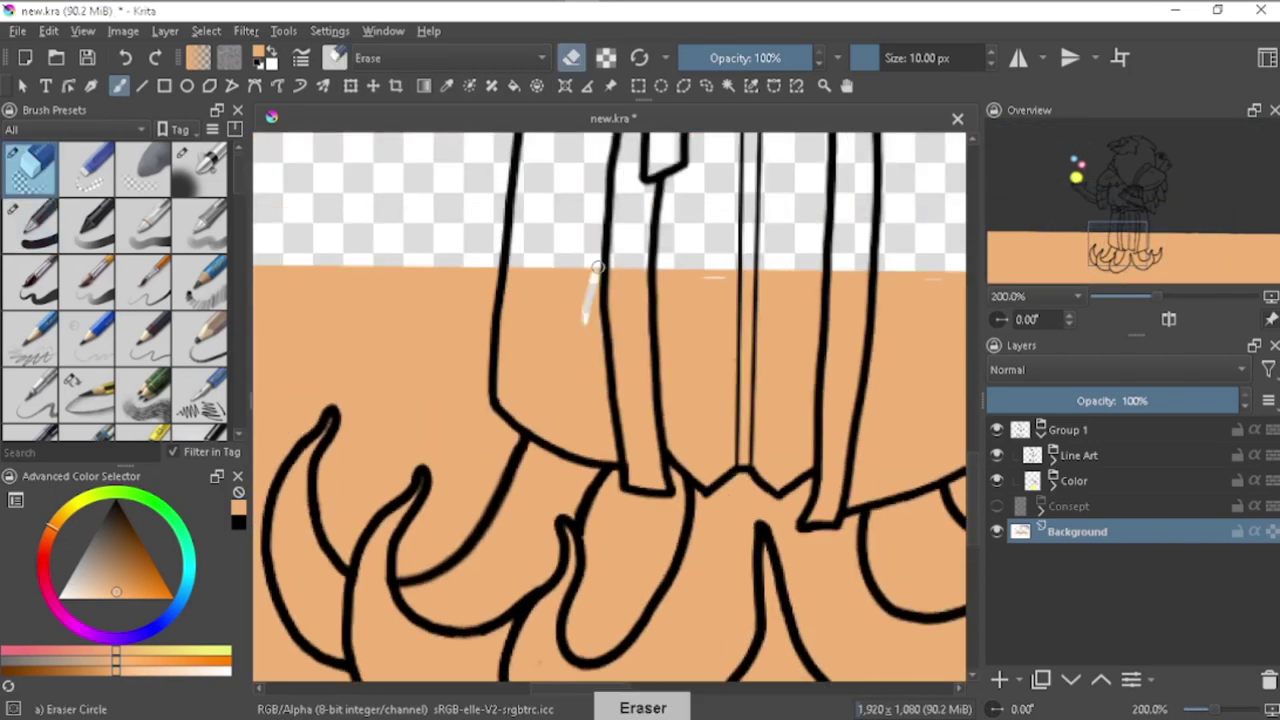
left_click_drag(508, 300, 510, 410)
key("ctrl+z")
scroll(517, 291, "up", 2)
Step: Clear the remaining peach fill inside the leg
mouse_move(517, 491)
left_mouse_down()
mouse_move(571, 277)
mouse_move(651, 563)
left_mouse_up()
scroll(657, 279, "down", 1)
mouse_move(657, 279)
left_mouse_down()
mouse_move(771, 220)
mouse_move(580, 494)
mouse_move(657, 503)
mouse_move(735, 369)
mouse_move(760, 500)
mouse_move(811, 391)
mouse_move(880, 414)
left_mouse_up()
scroll(880, 414, "down", 1)
mouse_move(625, 430)
left_mouse_down()
mouse_move(624, 356)
mouse_move(690, 420)
mouse_move(648, 483)
left_mouse_up()
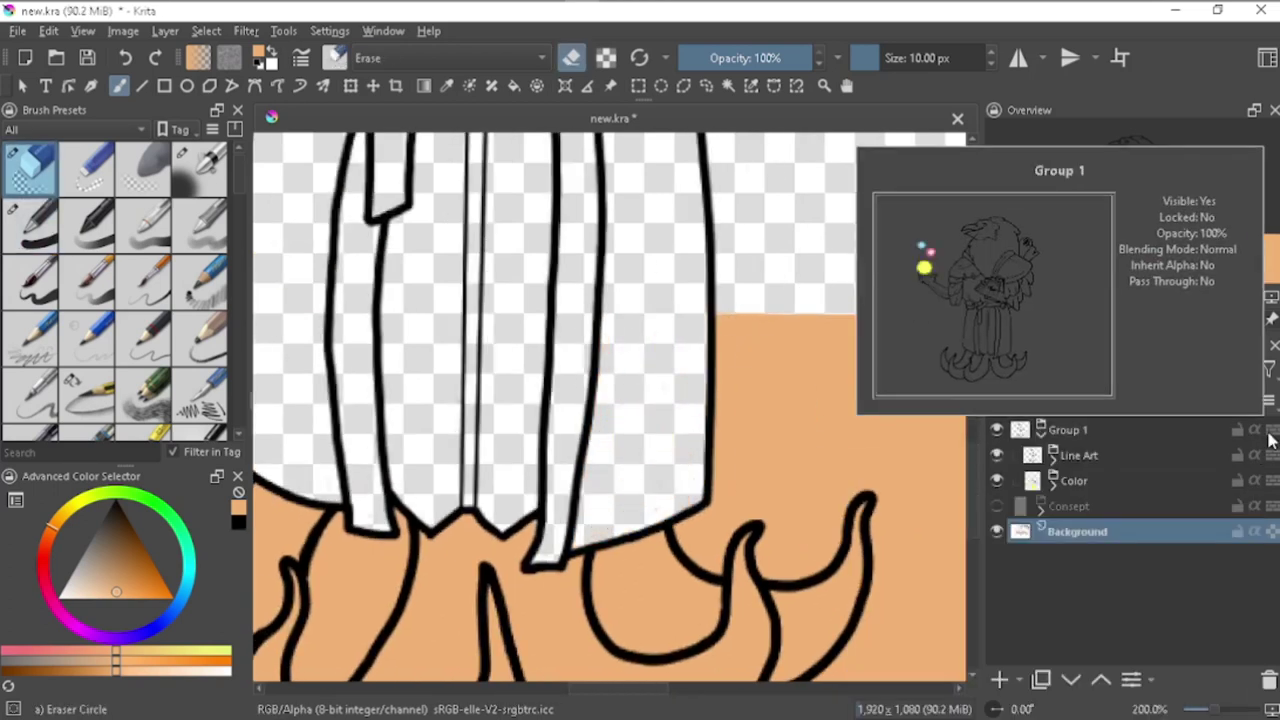
Step: Undo the stray peach strokes and return to erasing
key("slash")
key("ctrl+z")
left_click_drag(625, 305, 586, 330)
key("ctrl+z")
left_click_drag(486, 386, 623, 286)
key("ctrl+z")
key("slash")
Step: Erase peach inside the lower and right claw loops and between the middle feet
scroll(528, 333, "down", 1)
scroll(614, 423, "up", 2)
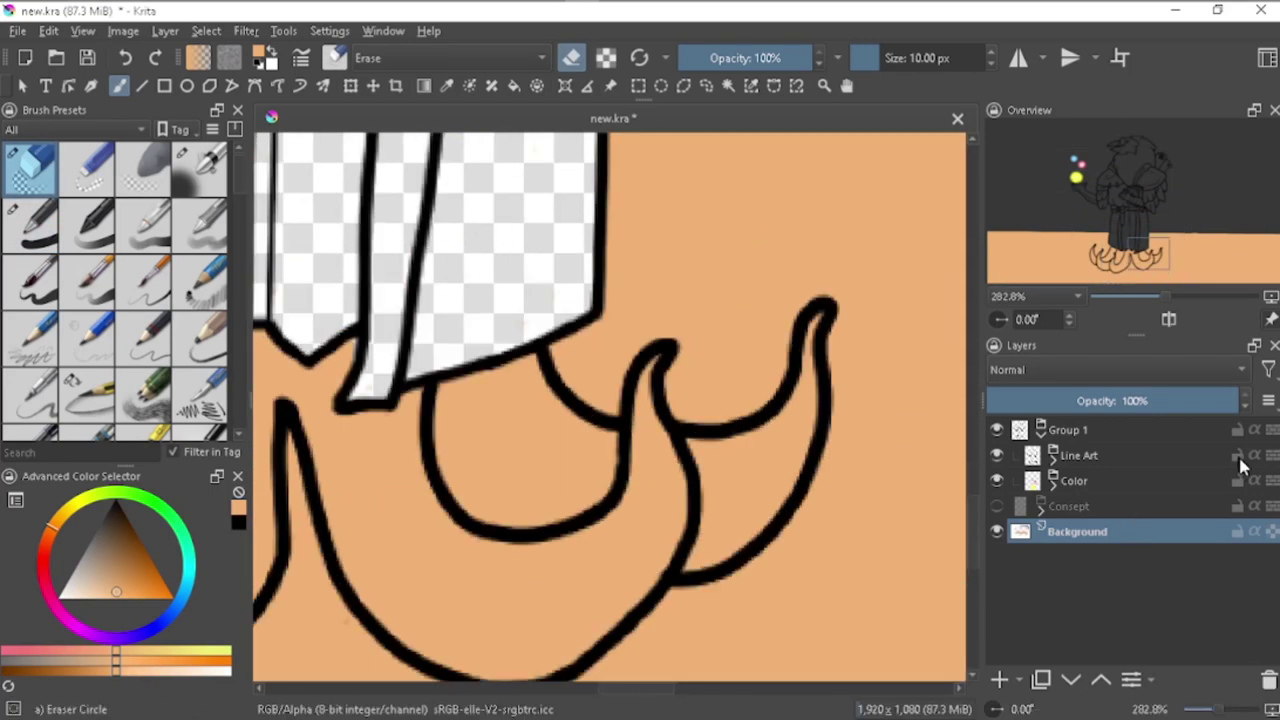
left_click_drag(535, 385, 470, 525)
mouse_move(514, 363)
left_mouse_down()
mouse_move(597, 491)
mouse_move(580, 520)
mouse_move(576, 591)
left_mouse_up()
scroll(576, 591, "down", 2)
mouse_move(500, 350)
left_mouse_down()
mouse_move(529, 470)
mouse_move(571, 486)
left_mouse_up()
scroll(629, 557, "up", 3)
scroll(686, 451, "down", 1)
Step: Erase peach inside the right claw and between the feet, undoing an over-erase
mouse_move(686, 451)
left_mouse_down()
mouse_move(597, 497)
mouse_move(600, 508)
left_mouse_up()
scroll(706, 343, "down", 1)
mouse_move(706, 343)
left_mouse_down()
mouse_move(571, 271)
mouse_move(636, 504)
left_mouse_up()
key("ctrl+z")
mouse_move(722, 460)
left_mouse_down()
mouse_move(737, 357)
mouse_move(457, 294)
mouse_move(589, 394)
left_mouse_up()
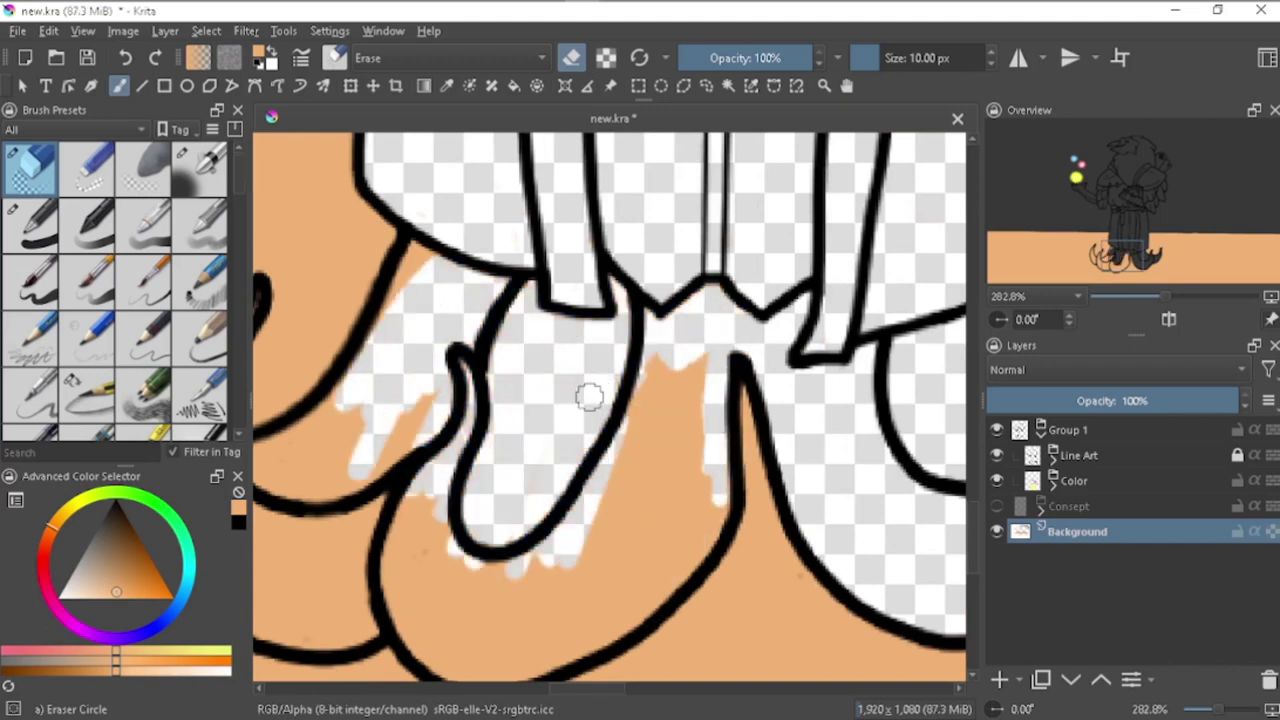
scroll(712, 358, "down", 1)
mouse_move(712, 358)
left_mouse_down()
mouse_move(730, 420)
mouse_move(514, 409)
mouse_move(558, 443)
mouse_move(690, 462)
left_mouse_up()
Step: Finish erasing the peach inside the left claws
scroll(743, 457, "up", 1)
scroll(719, 438, "down", 2)
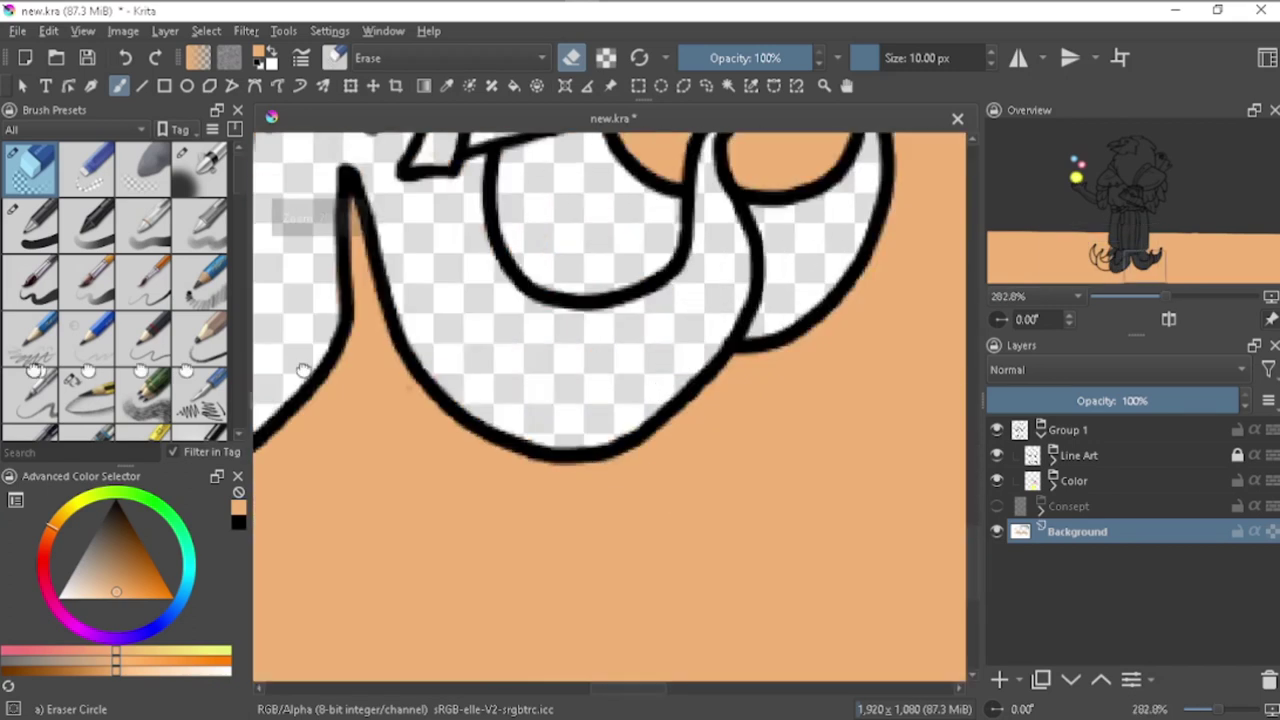
scroll(719, 438, "up", 1)
mouse_move(585, 210)
left_mouse_down()
mouse_move(550, 300)
mouse_move(590, 440)
mouse_move(570, 340)
left_mouse_up()
mouse_move(655, 300)
left_mouse_down()
mouse_move(640, 423)
mouse_move(674, 517)
mouse_move(686, 463)
mouse_move(656, 393)
left_mouse_up()
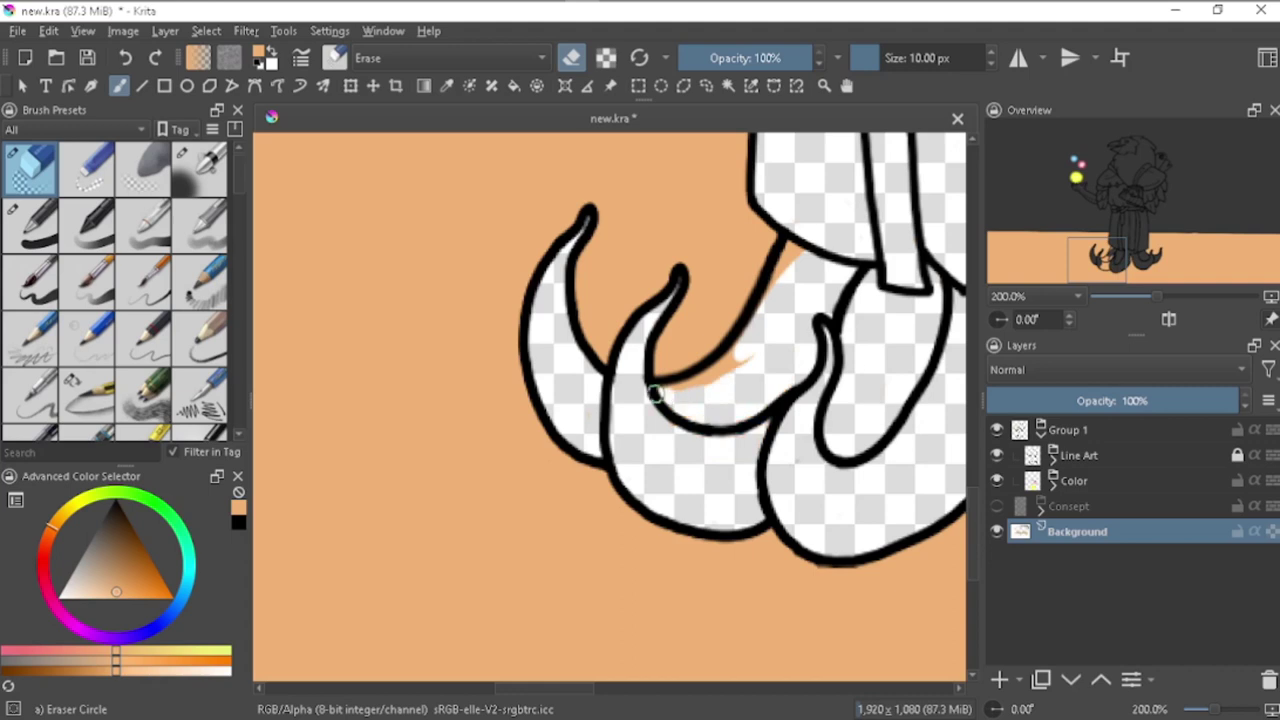
scroll(799, 460, "down", 2)
key("/")
left_click(752, 62)
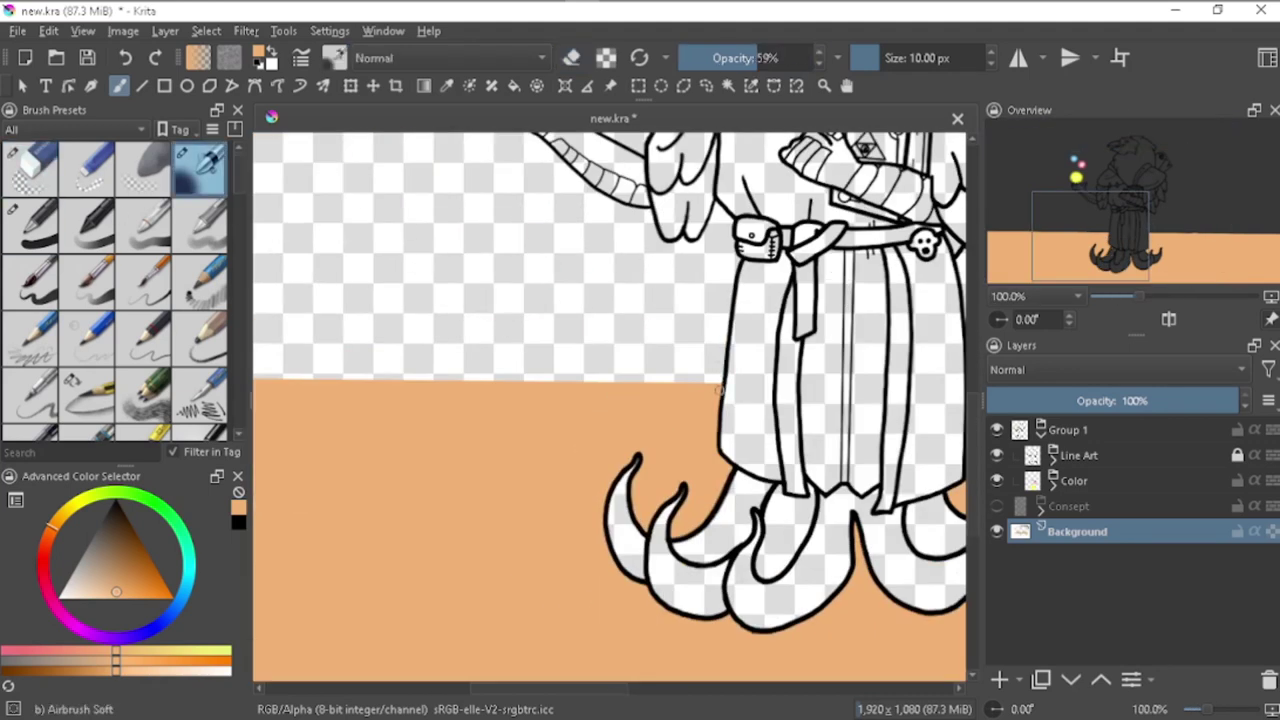
Step: Airbrush soft peach bands along the ground edge, a right hill, and left of the raven
scroll(718, 390, "down", 1)
left_click_drag(540, 400, 900, 400)
scroll(755, 415, "up", 1)
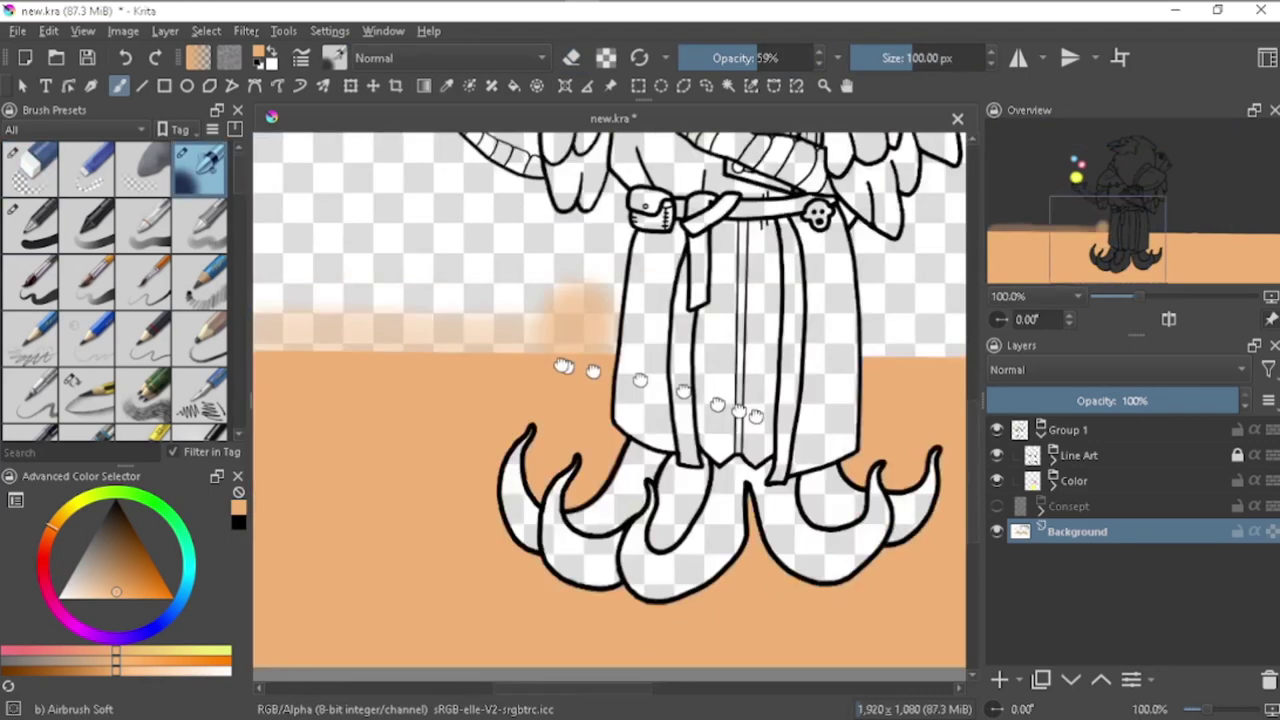
scroll(886, 334, "down", 1)
left_click_drag(886, 334, 606, 374)
scroll(606, 374, "down", 2)
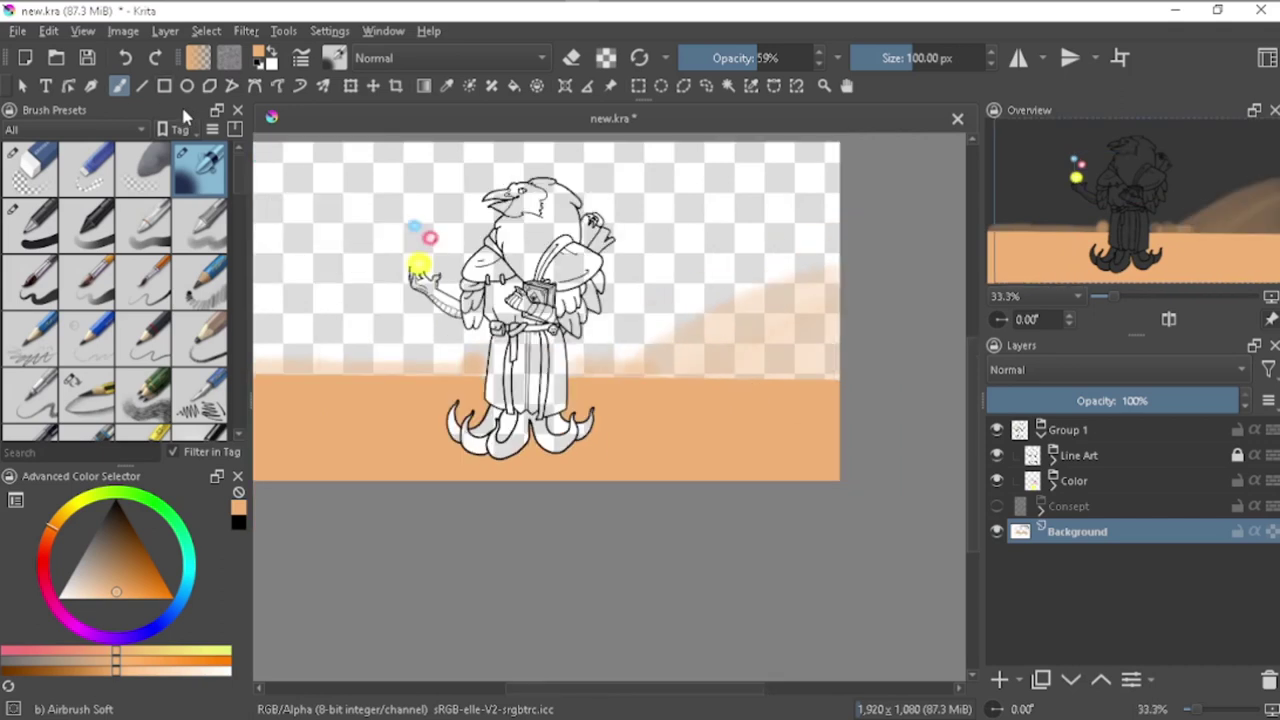
left_click_drag(330, 150, 318, 360)
key("/")
left_click_drag(328, 280, 398, 180)
key("ctrl+z")
Step: Airbrush soft peach haze across the sky at lowered opacity
key("/")
left_click(900, 58)
left_click_drag(900, 58, 915, 58)
left_click(750, 58)
left_click_drag(400, 214, 832, 220)
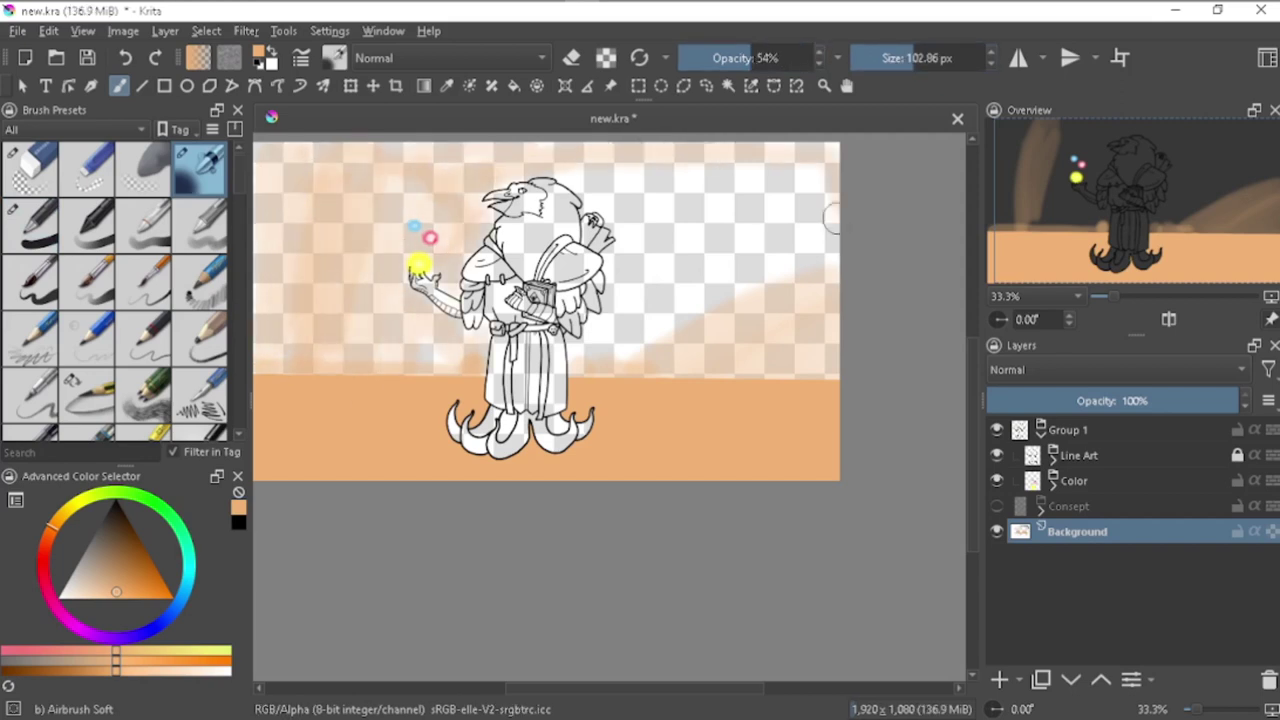
key("plus")
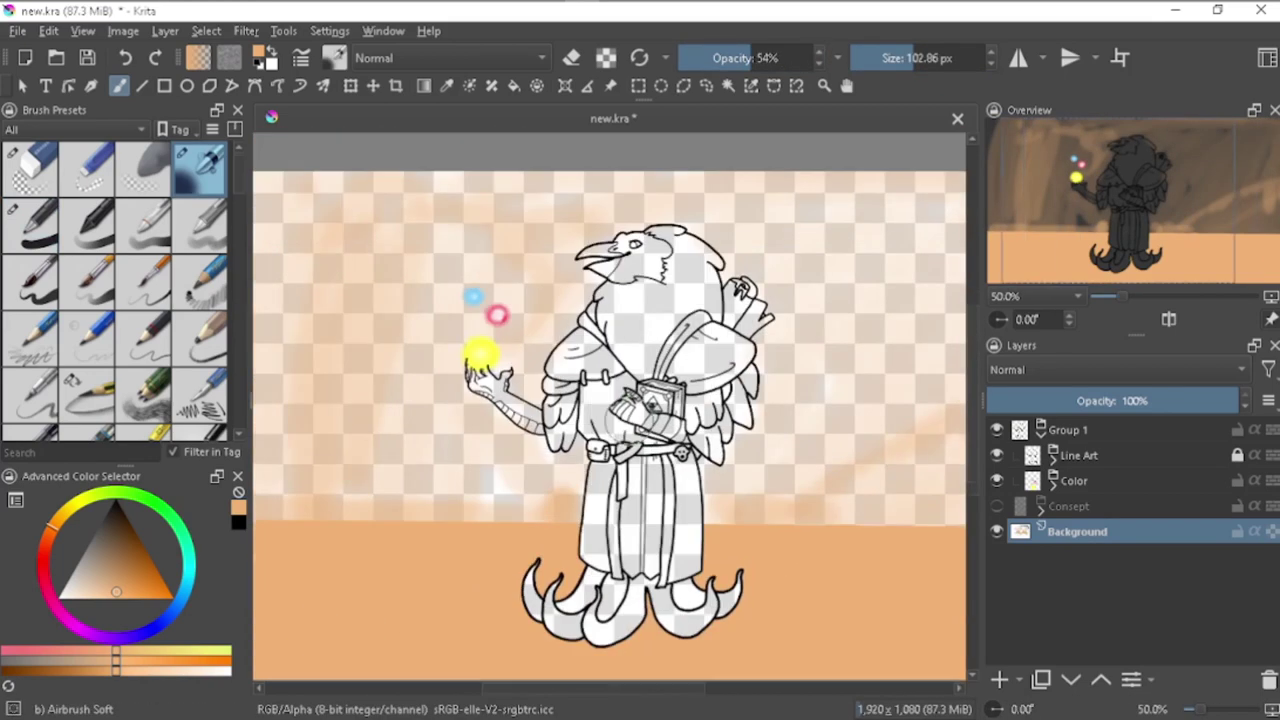
key("/")
Step: Add a new paint layer named Legs, then start music playback
left_click(999, 679)
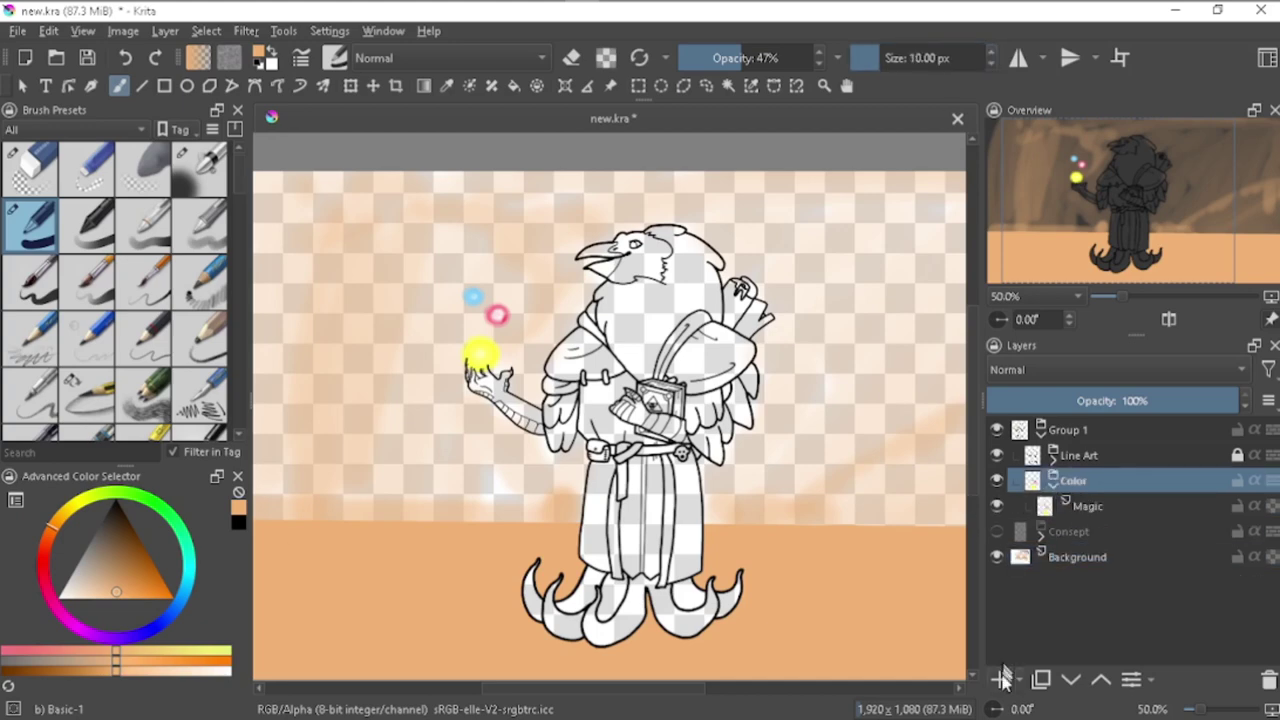
key("F3")
type("Legs")
key("Return")
left_click(726, 33)
left_click(642, 645)
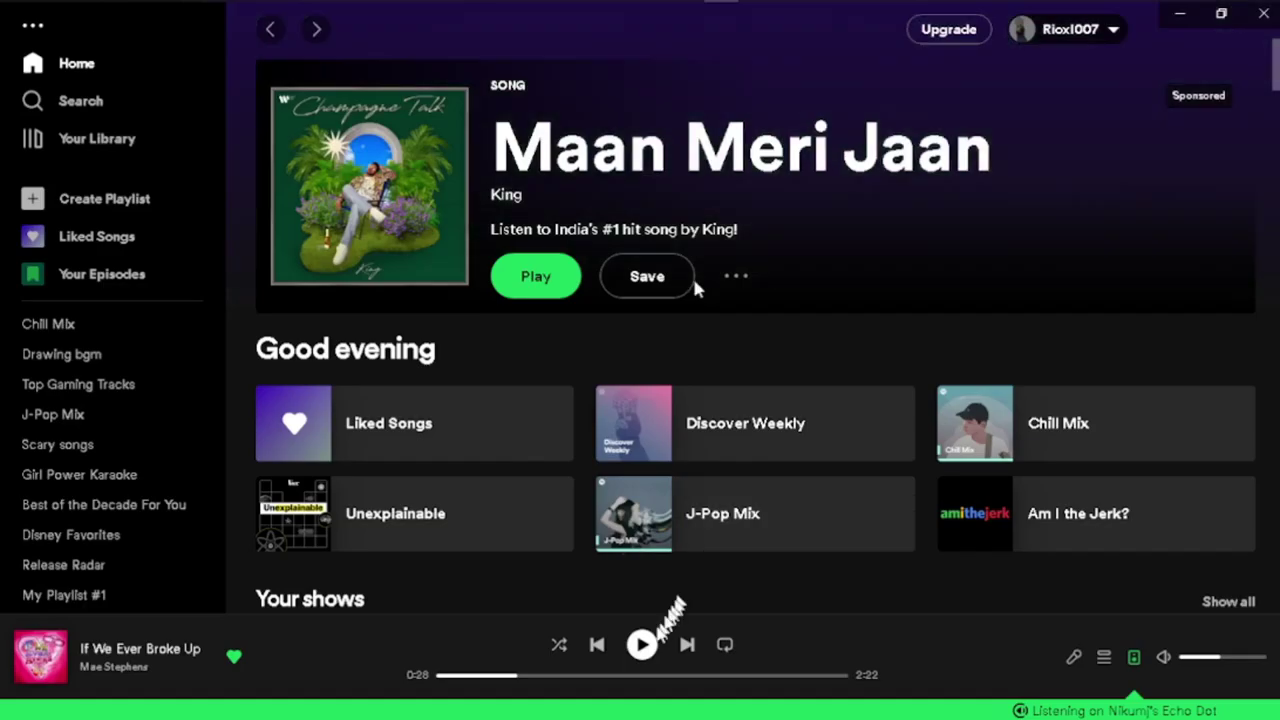
Step: Paint pinkish red onto the claws and legs, moving the Legs layer below Magic
left_click(1179, 14)
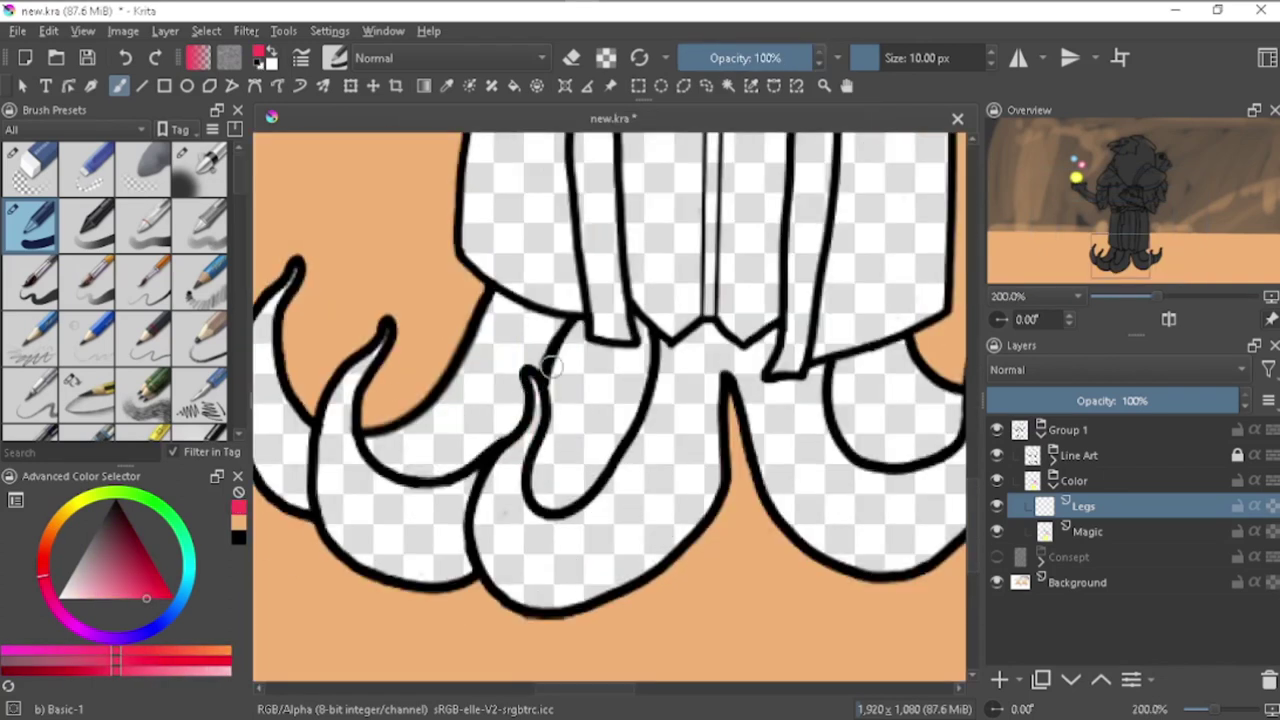
left_click_drag(532, 378, 540, 598)
mouse_move(675, 362)
left_mouse_down()
mouse_move(725, 370)
mouse_move(612, 492)
mouse_move(540, 530)
left_mouse_up()
left_click_drag(700, 390, 640, 580)
key("ctrl+Page_Down")
mouse_move(520, 560)
left_mouse_down()
mouse_move(690, 487)
mouse_move(640, 530)
left_mouse_up()
Step: Fill the leg's white gap, the crotch area, and the inner leg with pinkish red
scroll(640, 530, "up", 1)
mouse_move(600, 451)
left_mouse_down()
mouse_move(631, 380)
mouse_move(609, 531)
left_mouse_up()
mouse_move(560, 240)
left_mouse_down()
mouse_move(569, 291)
mouse_move(830, 290)
mouse_move(490, 330)
mouse_move(826, 300)
mouse_move(574, 386)
left_mouse_up()
scroll(574, 386, "down", 1)
scroll(651, 409, "up", 1)
mouse_move(505, 440)
left_mouse_down()
mouse_move(536, 338)
mouse_move(709, 371)
mouse_move(737, 491)
mouse_move(809, 371)
left_mouse_up()
scroll(809, 371, "down", 1)
Step: Fill the left and middle claws and the gaps between claws with pinkish red
left_click_drag(560, 212, 528, 290)
left_click_drag(540, 240, 560, 440)
mouse_move(530, 300)
left_mouse_down()
mouse_move(634, 294)
mouse_move(608, 357)
mouse_move(612, 490)
left_mouse_up()
mouse_move(630, 440)
left_mouse_down()
mouse_move(737, 420)
mouse_move(706, 514)
mouse_move(715, 480)
mouse_move(636, 441)
left_mouse_up()
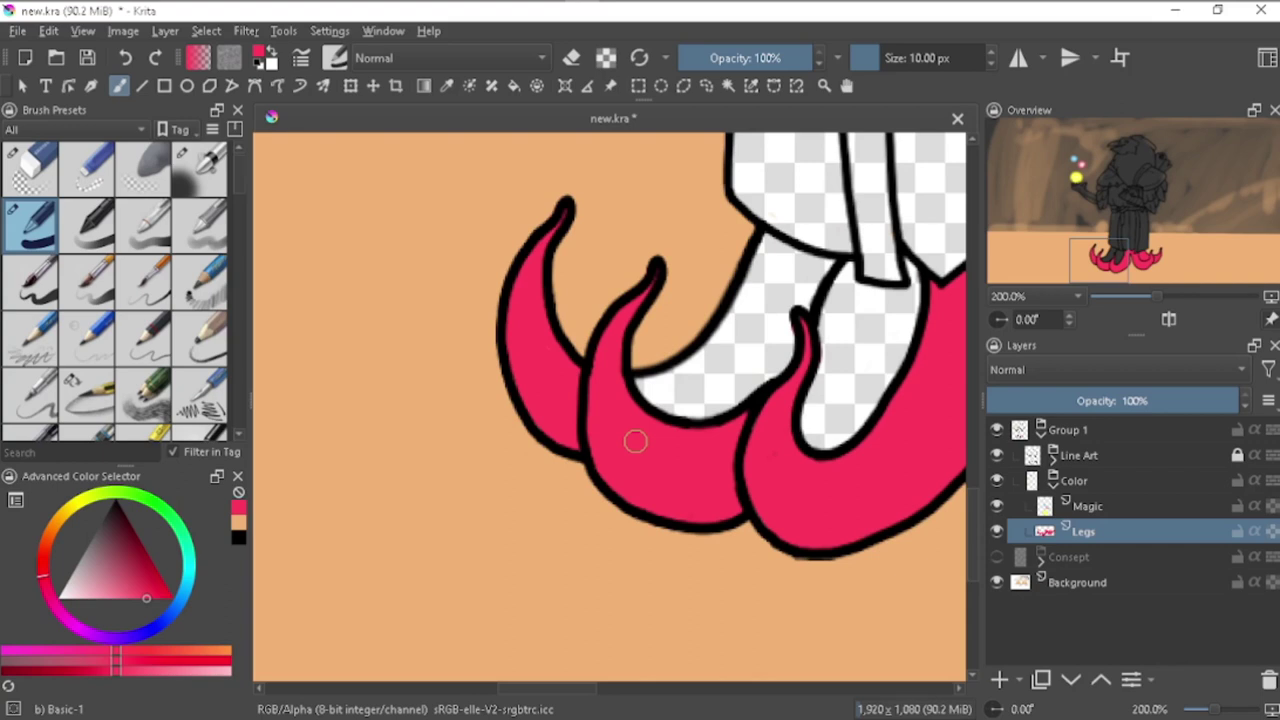
mouse_move(636, 441)
left_mouse_down()
mouse_move(694, 380)
mouse_move(775, 355)
mouse_move(753, 279)
left_mouse_up()
scroll(800, 320, "up", 2)
mouse_move(545, 330)
left_mouse_down()
mouse_move(514, 286)
mouse_move(466, 543)
mouse_move(668, 345)
mouse_move(508, 534)
mouse_move(466, 371)
left_mouse_up()
scroll(614, 508, "down", 5)
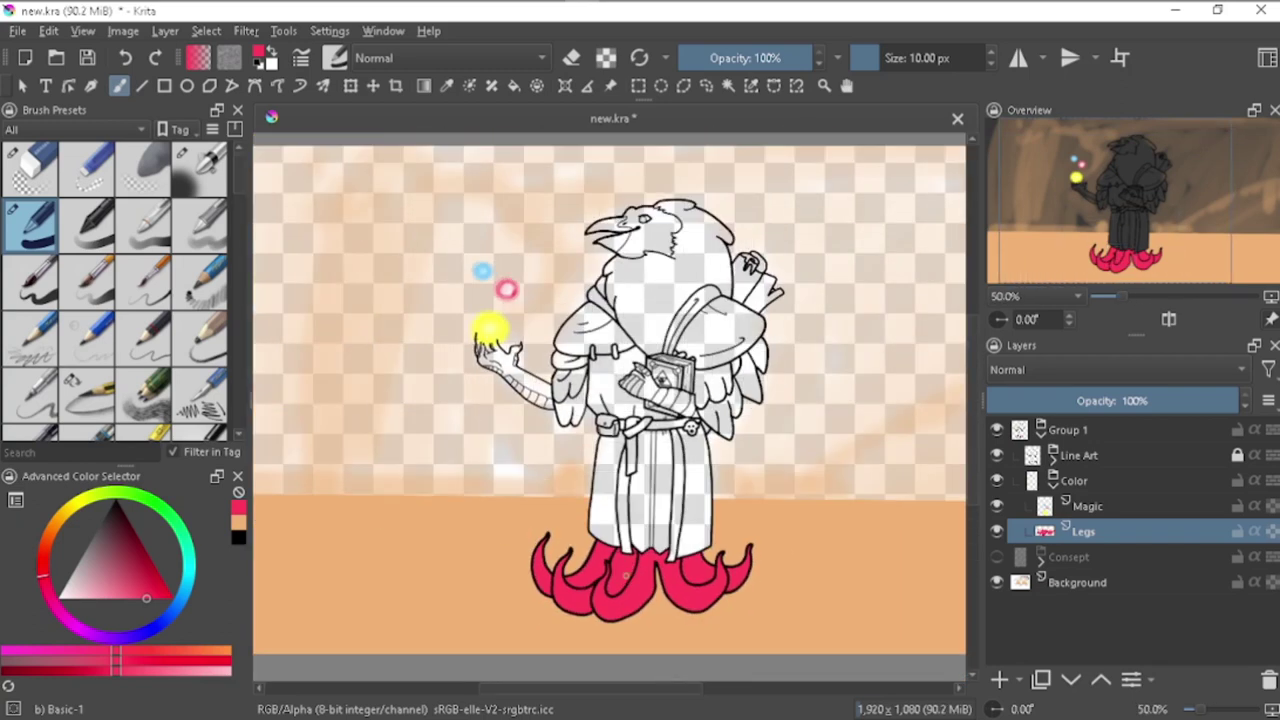
scroll(626, 574, "up", 2)
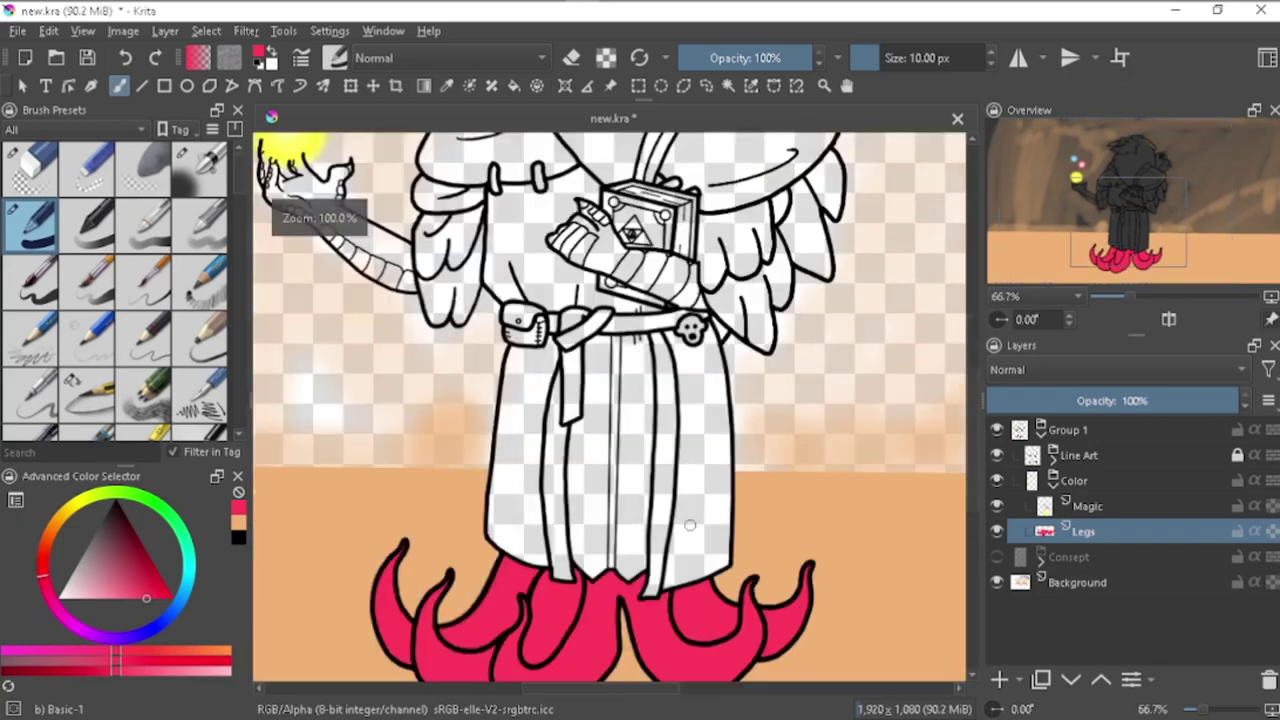
Step: Add a new paint layer above Legs named Cloths
key("Insert")
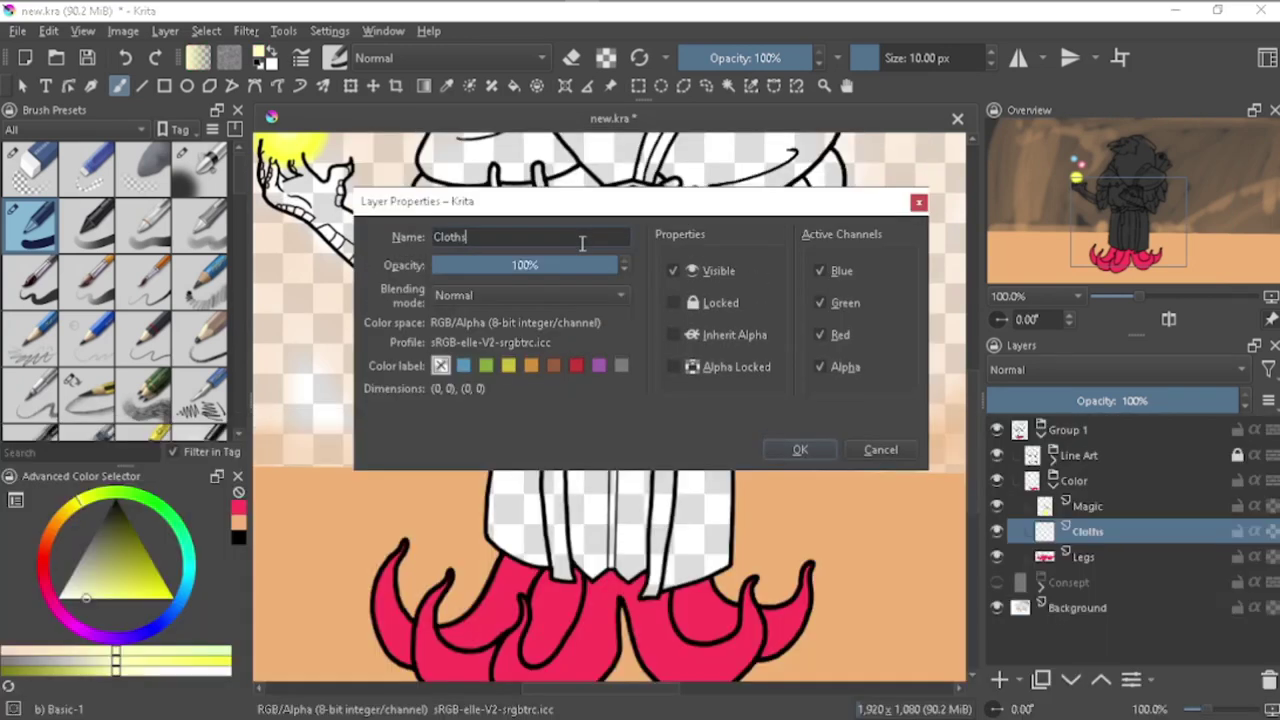
key("Return")
scroll(601, 300, "up", 5)
scroll(600, 598, "down", 2)
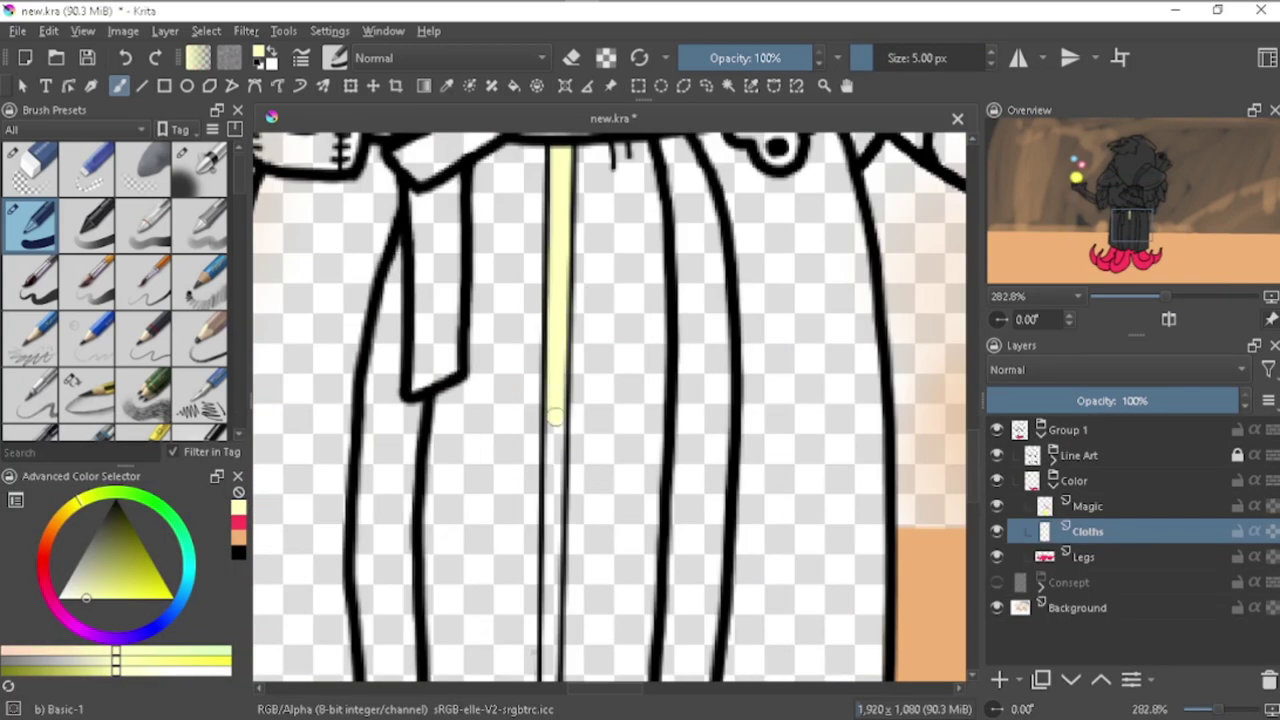
Step: Try pink, undo it, then settle on a magenta-purple and paint the first robe panel
left_click_drag(579, 574, 629, 459)
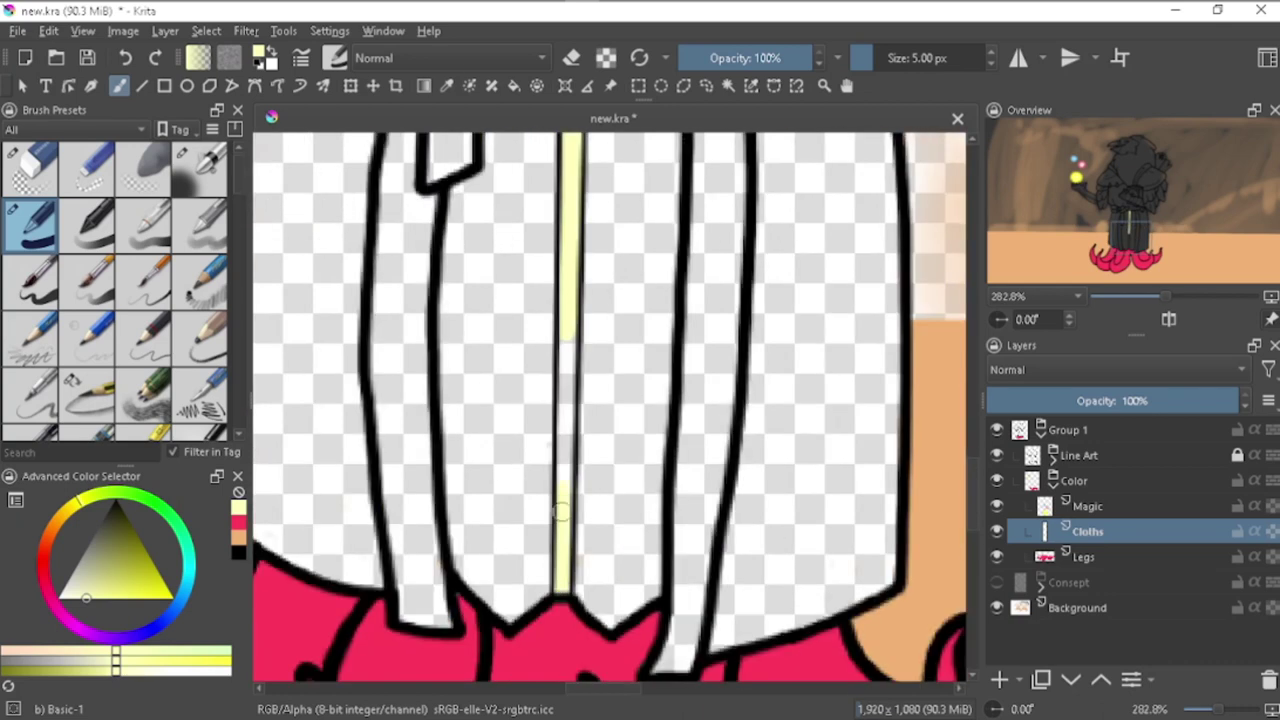
left_click(258, 57)
left_click(700, 162)
left_click(749, 580)
left_click_drag(492, 355, 492, 500)
key("ctrl+z")
left_click(258, 57)
left_click(557, 267)
left_click(571, 286)
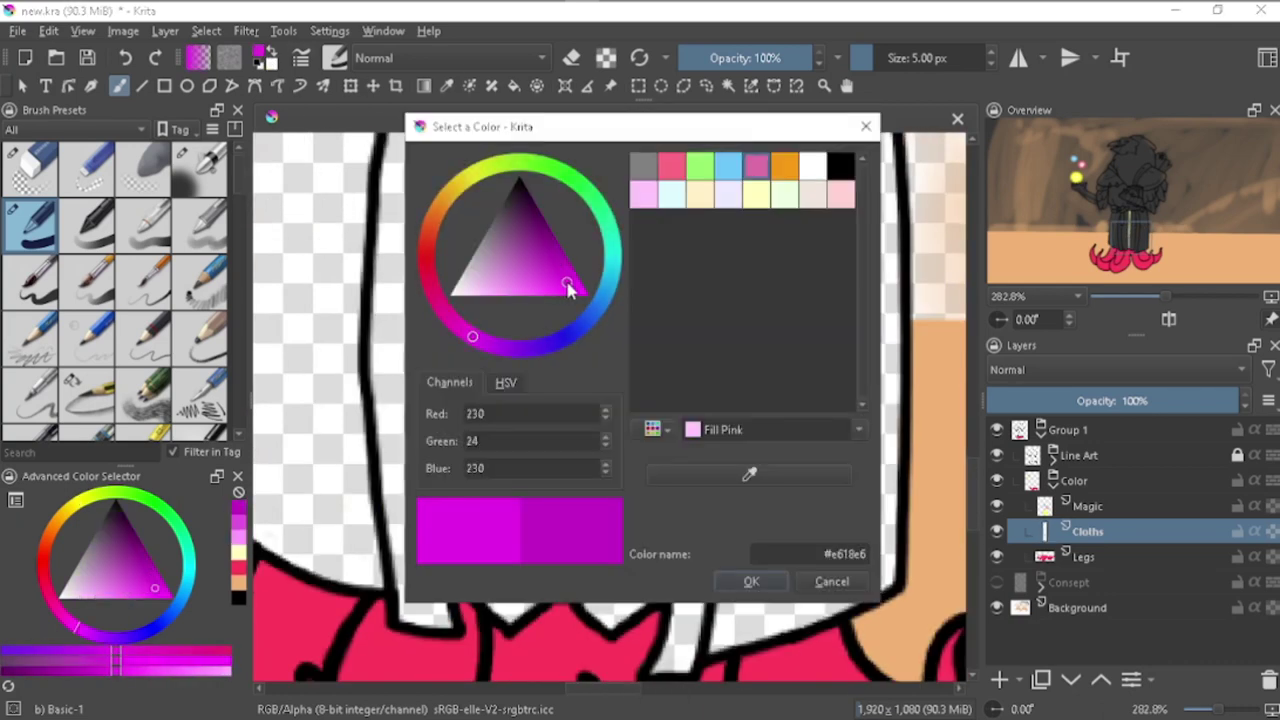
left_click(751, 581)
left_click_drag(507, 330, 517, 520)
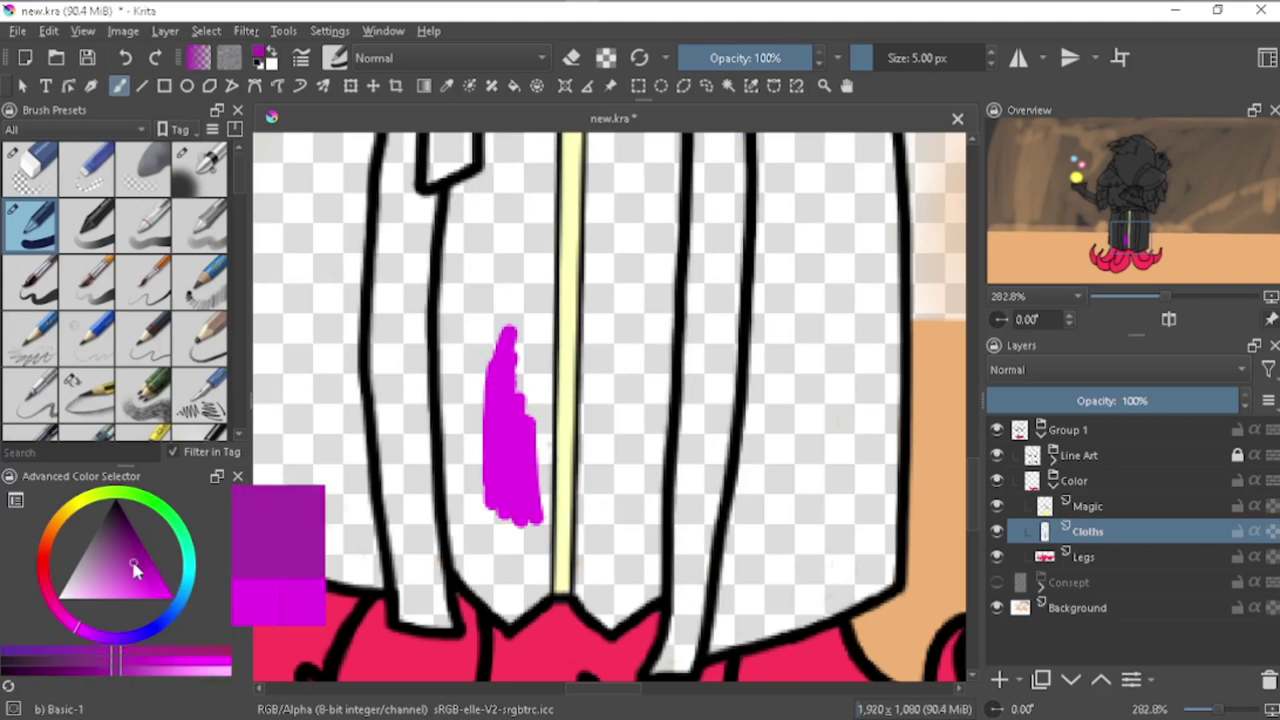
left_click_drag(505, 330, 537, 445)
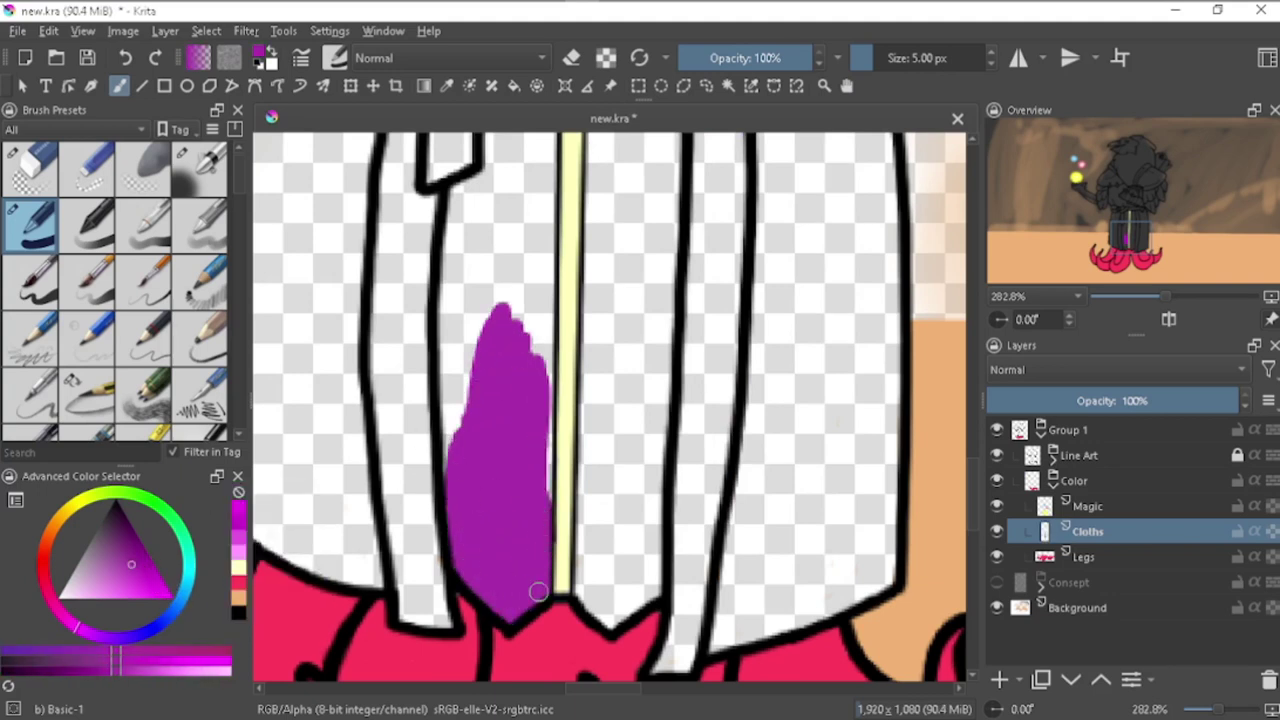
Step: Fill the left robe panel purple, from the belt down
scroll(537, 591, "down", 3)
scroll(600, 240, "up", 4)
left_click_drag(530, 258, 618, 236)
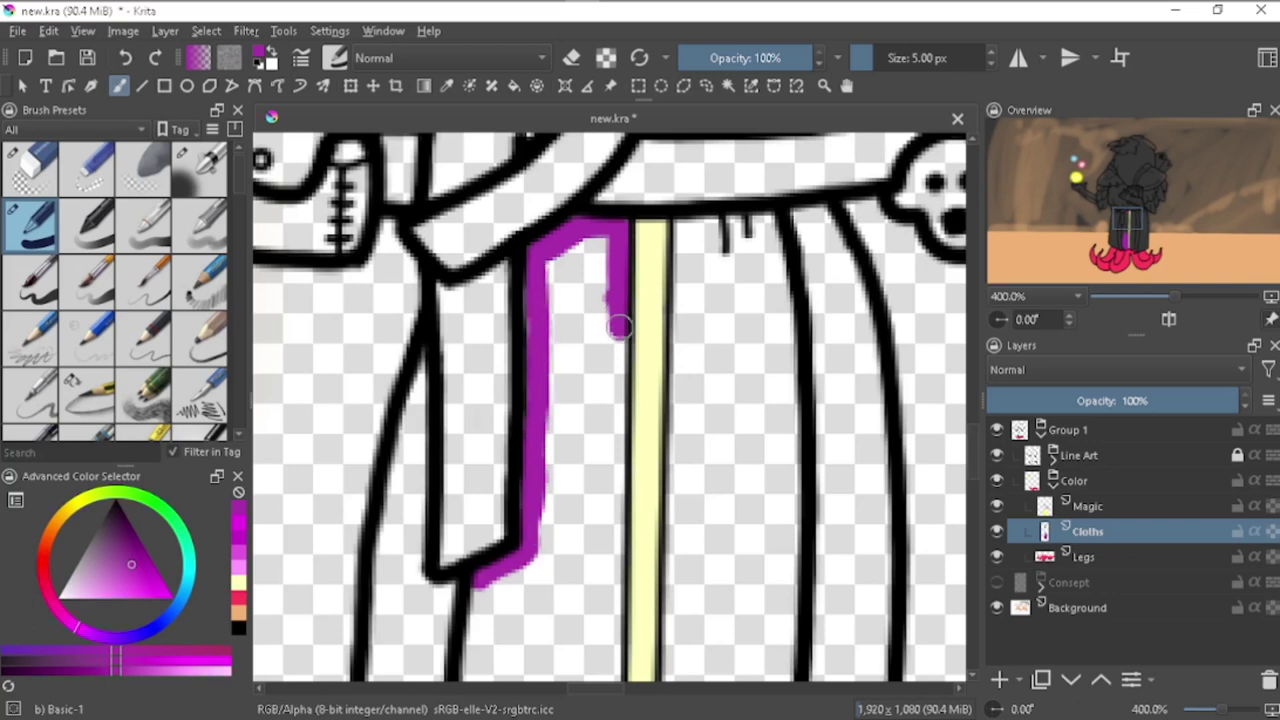
scroll(618, 326, "down", 2)
scroll(600, 510, "up", 1)
left_click_drag(540, 640, 572, 521)
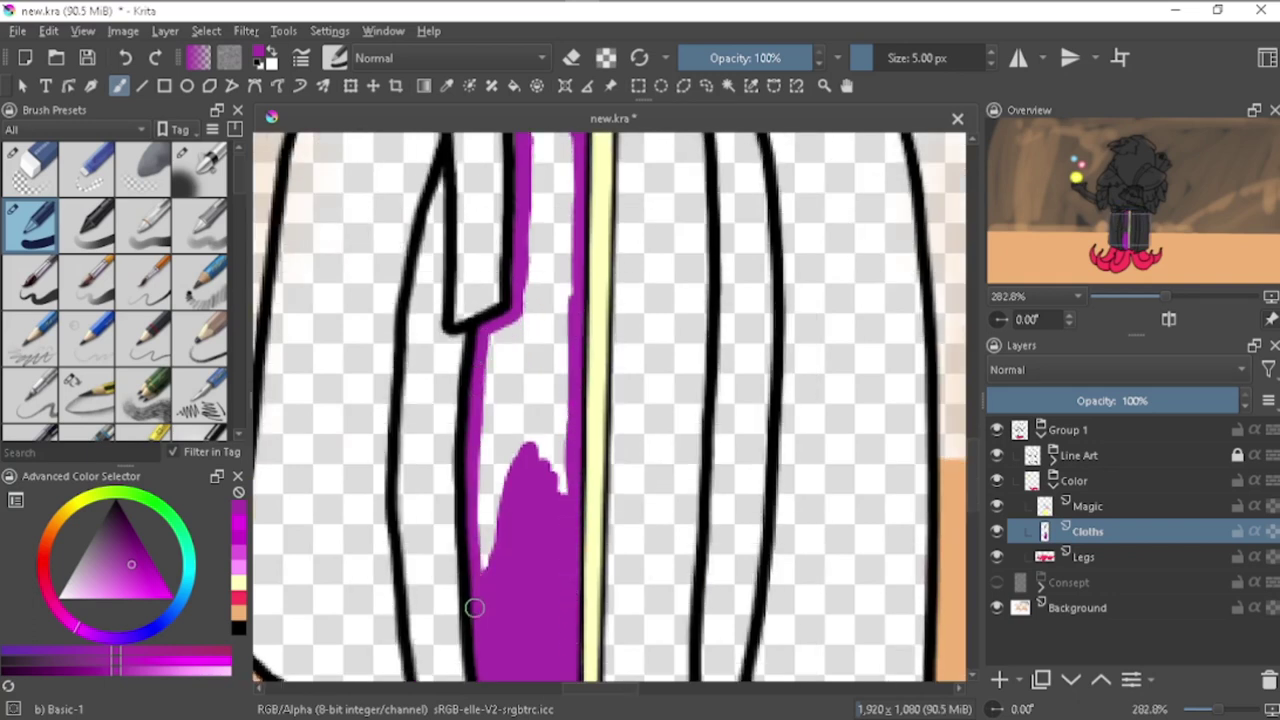
left_click_drag(475, 607, 540, 295)
scroll(540, 300, "down", 2)
scroll(550, 420, "up", 2)
scroll(693, 240, "down", 2)
Step: Paint purple to the right of the yellow centre stripe with the brush
key("f")
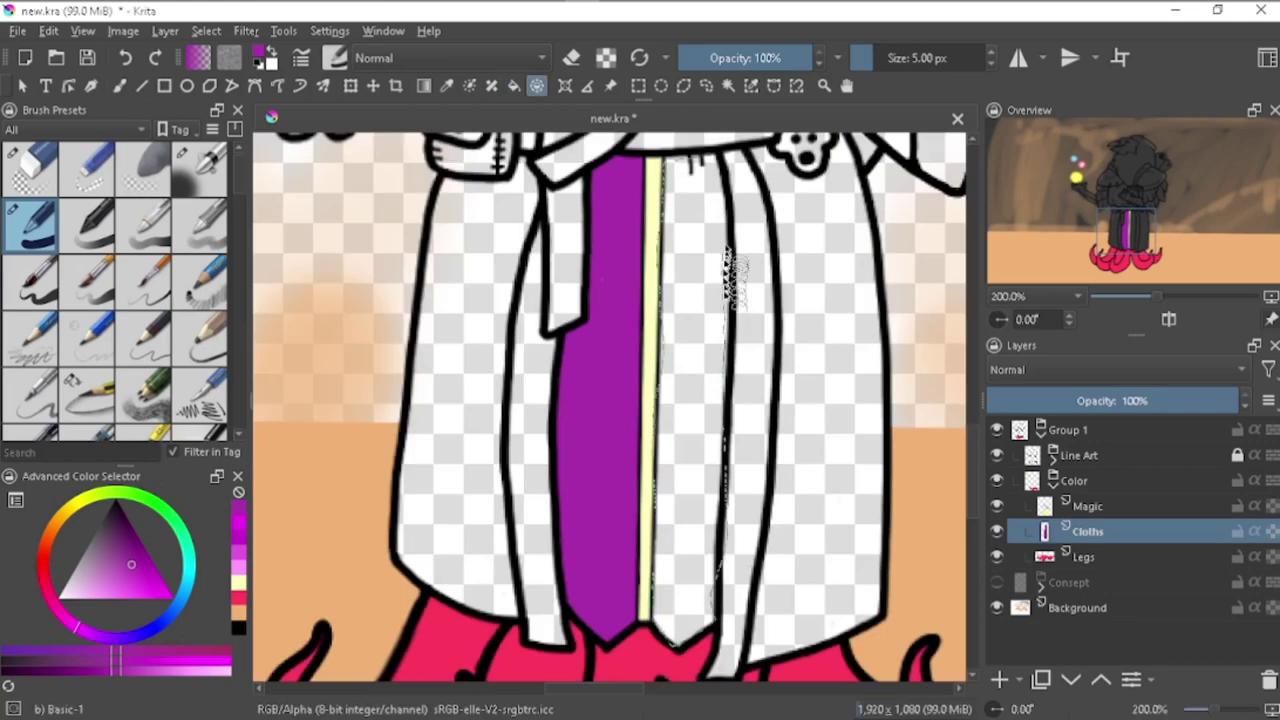
left_click(537, 85)
key("b")
mouse_move(692, 222)
left_mouse_down()
mouse_move(670, 310)
mouse_move(676, 170)
left_mouse_up()
key("b")
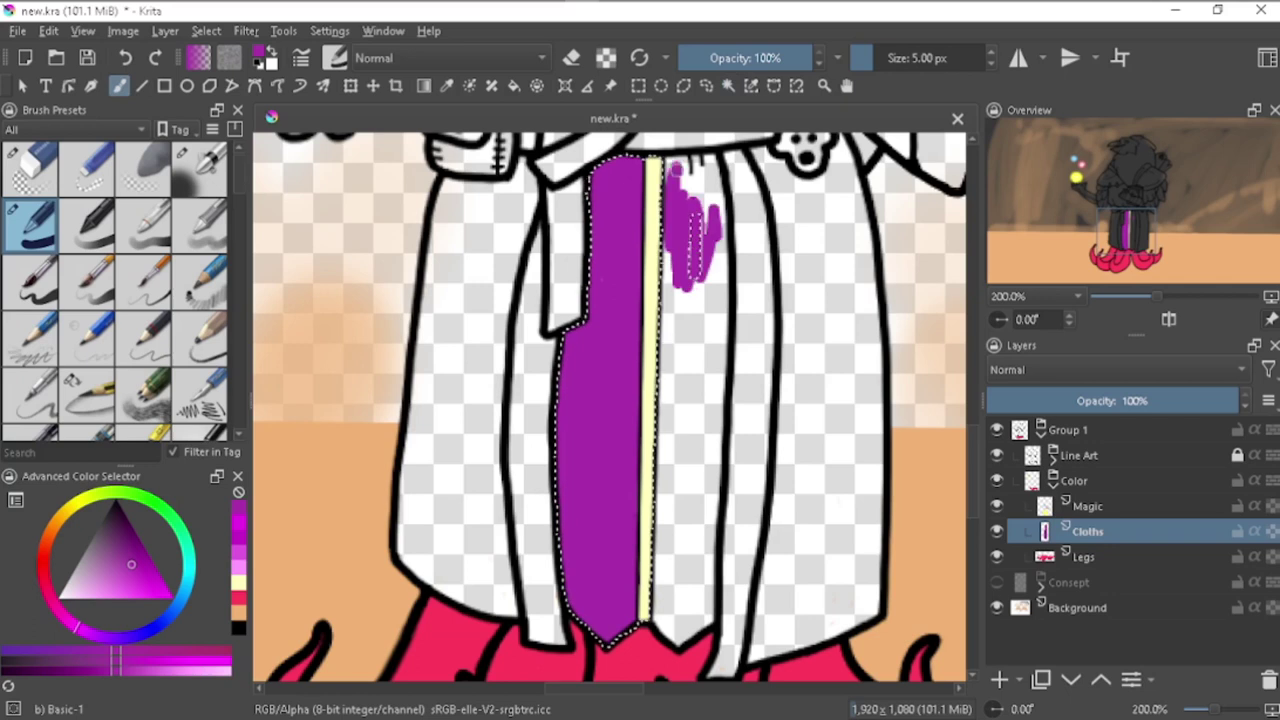
left_click_drag(718, 210, 683, 255)
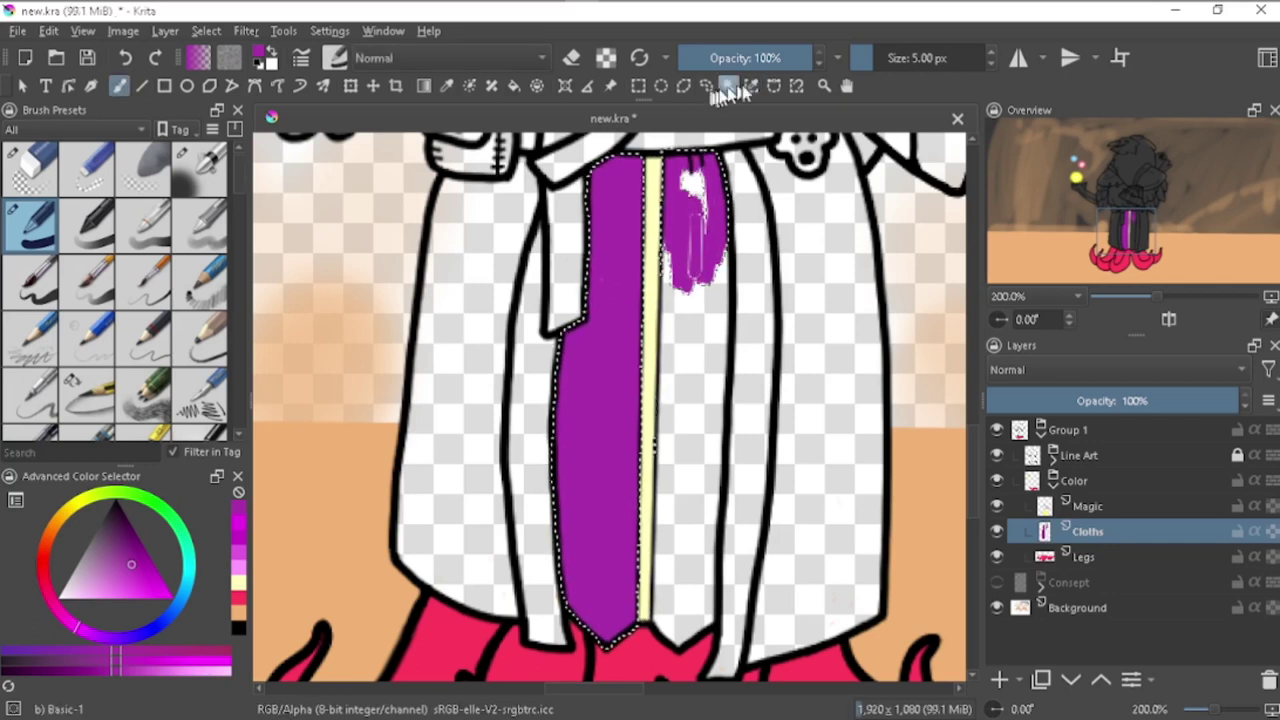
scroll(297, 178, "down", 7)
scroll(297, 178, "down", 1)
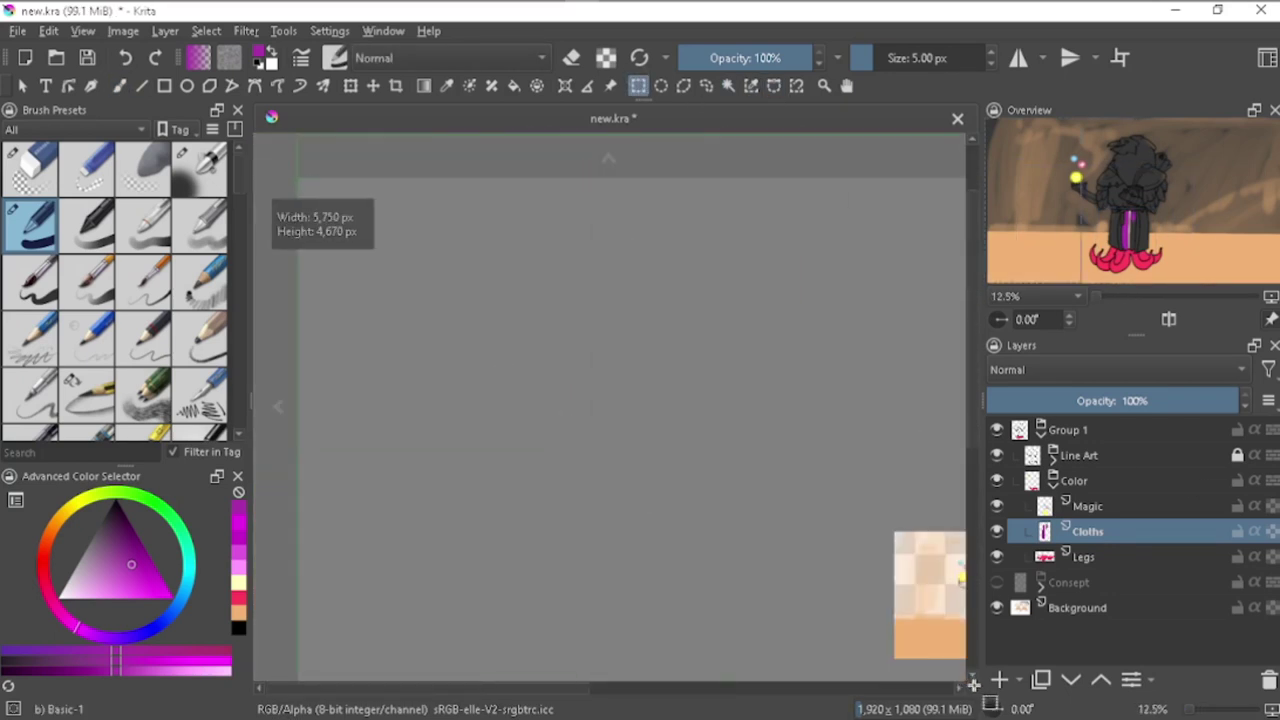
scroll(683, 503, "up", 11)
Step: Paint the right robe panel purple, covering its white patch
key("b")
mouse_move(690, 250)
left_mouse_down()
mouse_move(683, 503)
mouse_move(754, 563)
left_mouse_up()
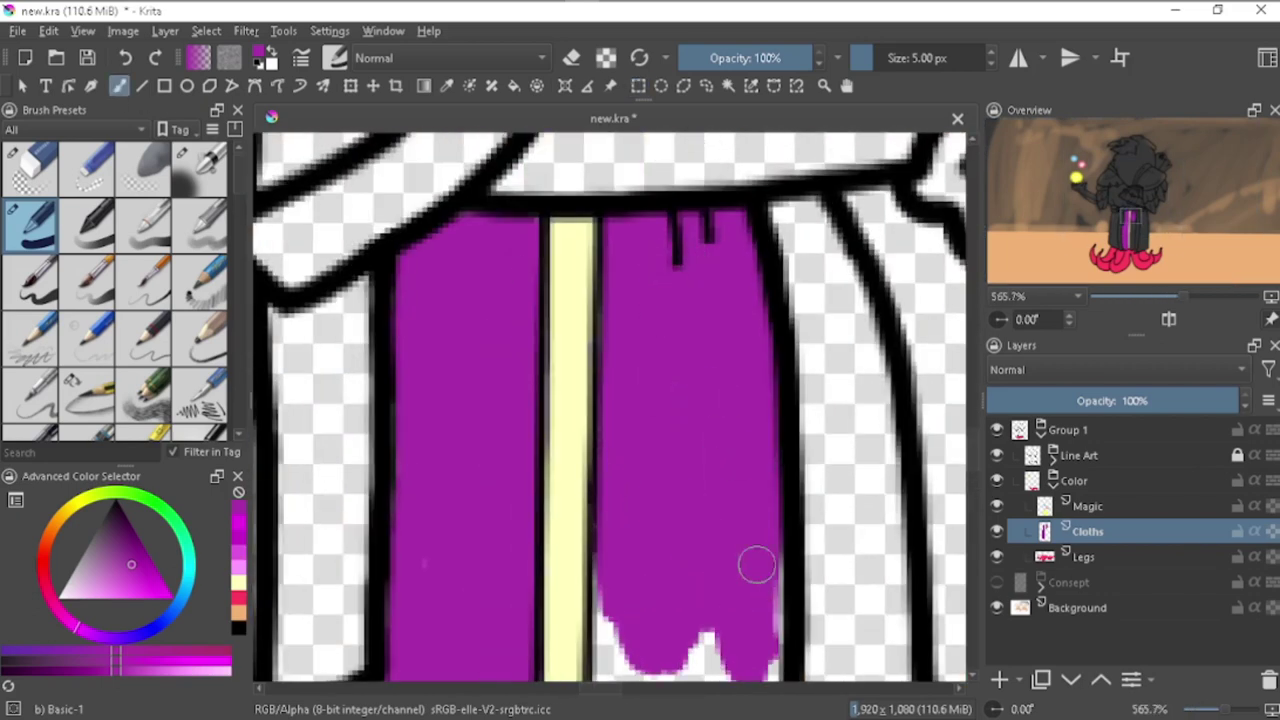
scroll(754, 563, "down", 1)
mouse_move(629, 223)
left_mouse_down()
mouse_move(720, 510)
mouse_move(617, 556)
mouse_move(634, 306)
mouse_move(669, 514)
mouse_move(566, 500)
left_mouse_up()
scroll(617, 556, "down", 2)
left_click_drag(600, 440, 650, 360)
Step: Paint the narrow outer right panel purple
scroll(600, 420, "down", 5)
scroll(600, 420, "down", 2)
scroll(600, 420, "up", 6)
left_click_drag(706, 485, 699, 548)
scroll(699, 548, "down", 2)
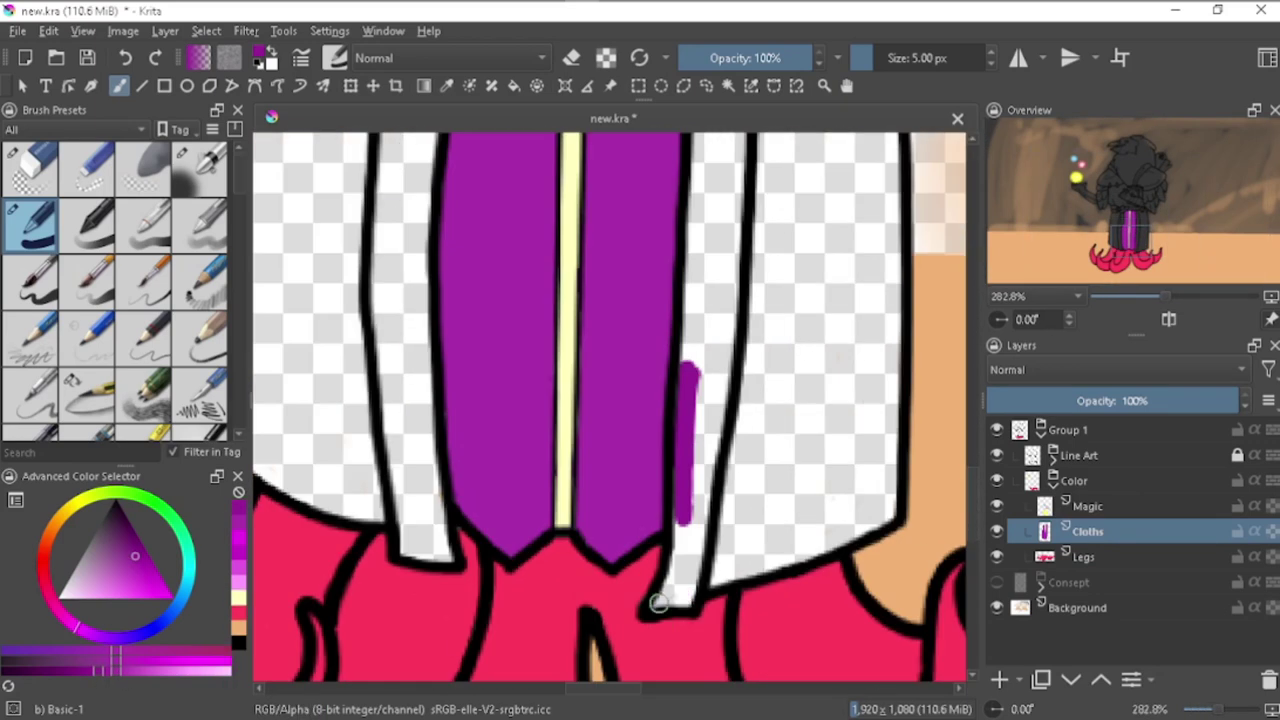
scroll(690, 593, "up", 3)
left_click_drag(675, 300, 673, 357)
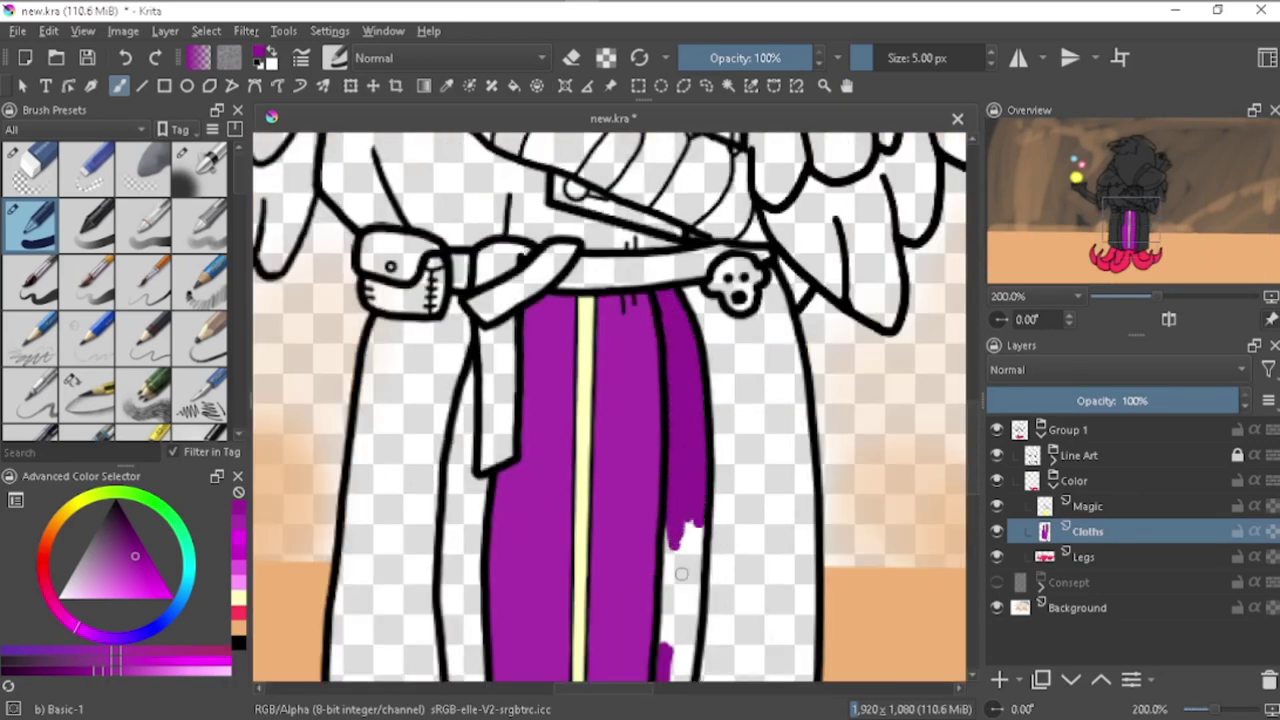
Step: Close the white gaps along the panels' inner edges, undoing one stray stroke
scroll(681, 573, "up", 2)
mouse_move(557, 277)
left_mouse_down()
mouse_move(609, 329)
mouse_move(586, 509)
left_mouse_up()
scroll(586, 509, "down", 6)
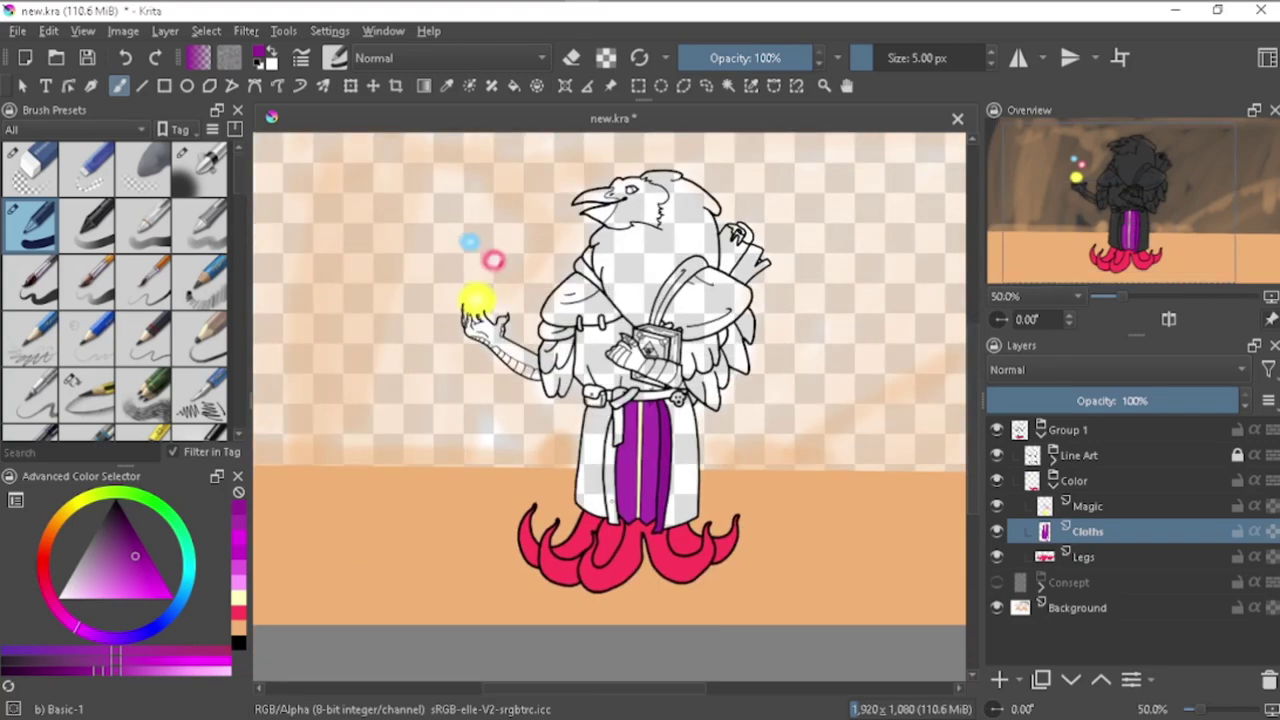
scroll(606, 452, "up", 5)
left_click_drag(623, 229, 633, 429)
scroll(606, 580, "up", 1)
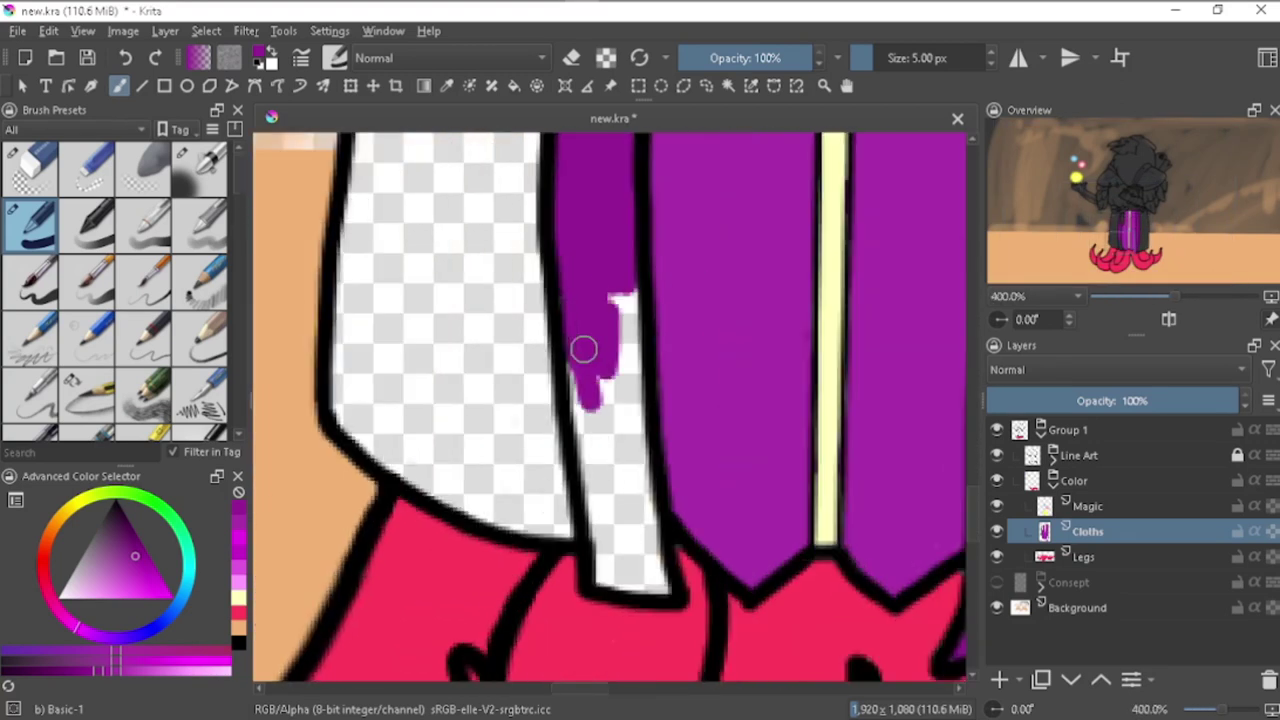
scroll(664, 395, "down", 3)
scroll(664, 395, "down", 1)
key("ctrl+z")
scroll(664, 395, "up", 2)
scroll(618, 372, "up", 2)
Step: Paint the shoulder strap purple from top to bottom
mouse_move(560, 435)
left_mouse_down()
mouse_move(832, 192)
mouse_move(676, 347)
left_mouse_up()
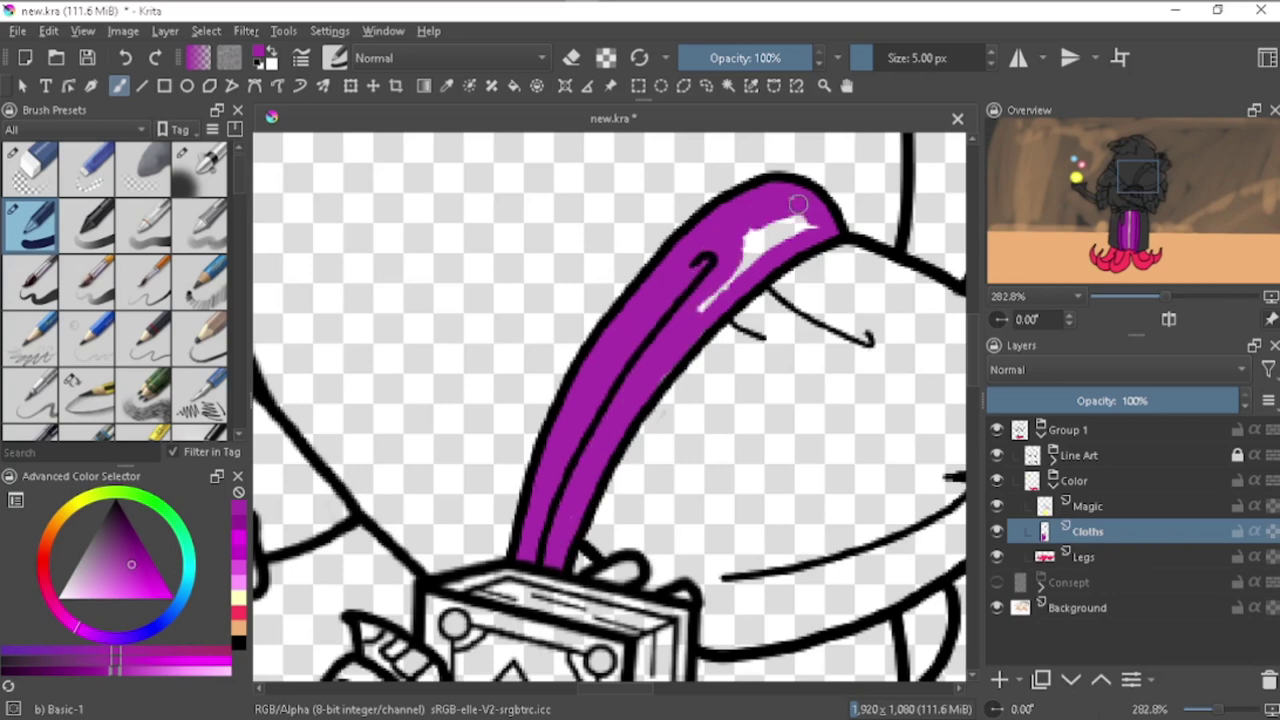
scroll(798, 204, "down", 4)
scroll(690, 275, "up", 6)
left_click_drag(690, 275, 540, 500)
scroll(540, 500, "down", 2)
scroll(541, 348, "up", 2)
mouse_move(541, 348)
left_mouse_down()
mouse_move(652, 509)
mouse_move(523, 374)
left_mouse_up()
scroll(777, 468, "down", 7)
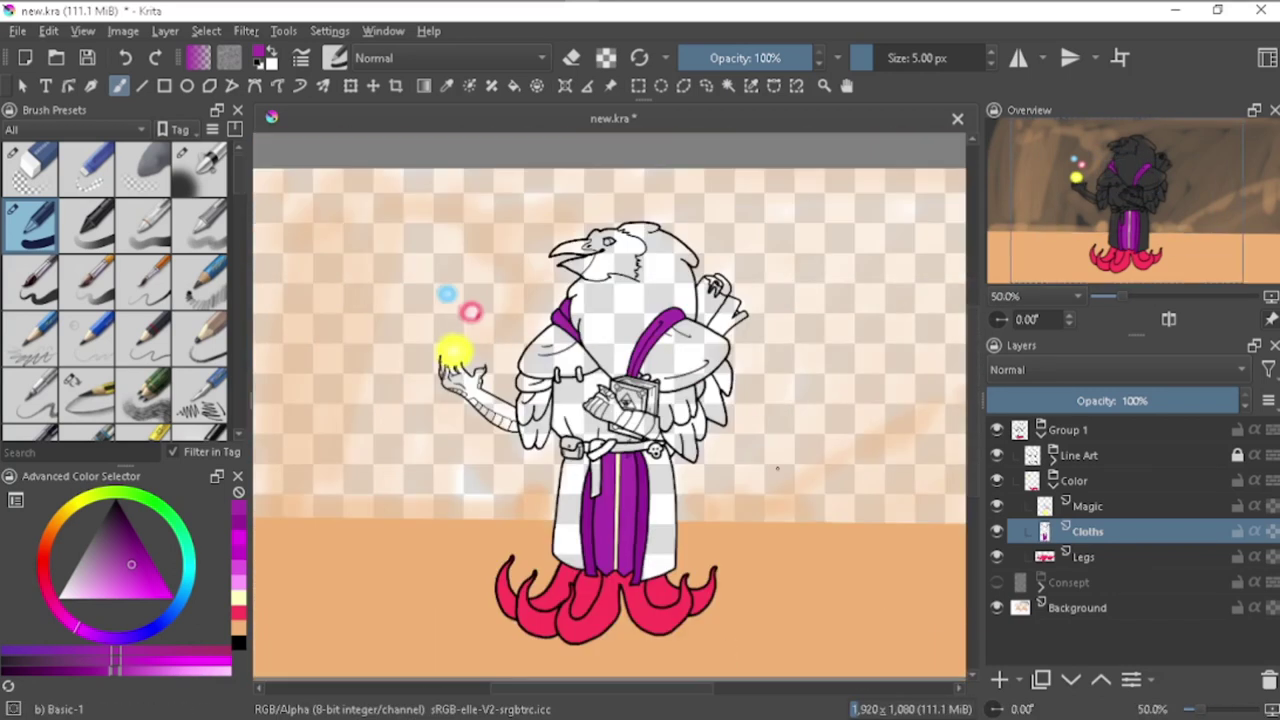
scroll(557, 553, "up", 3)
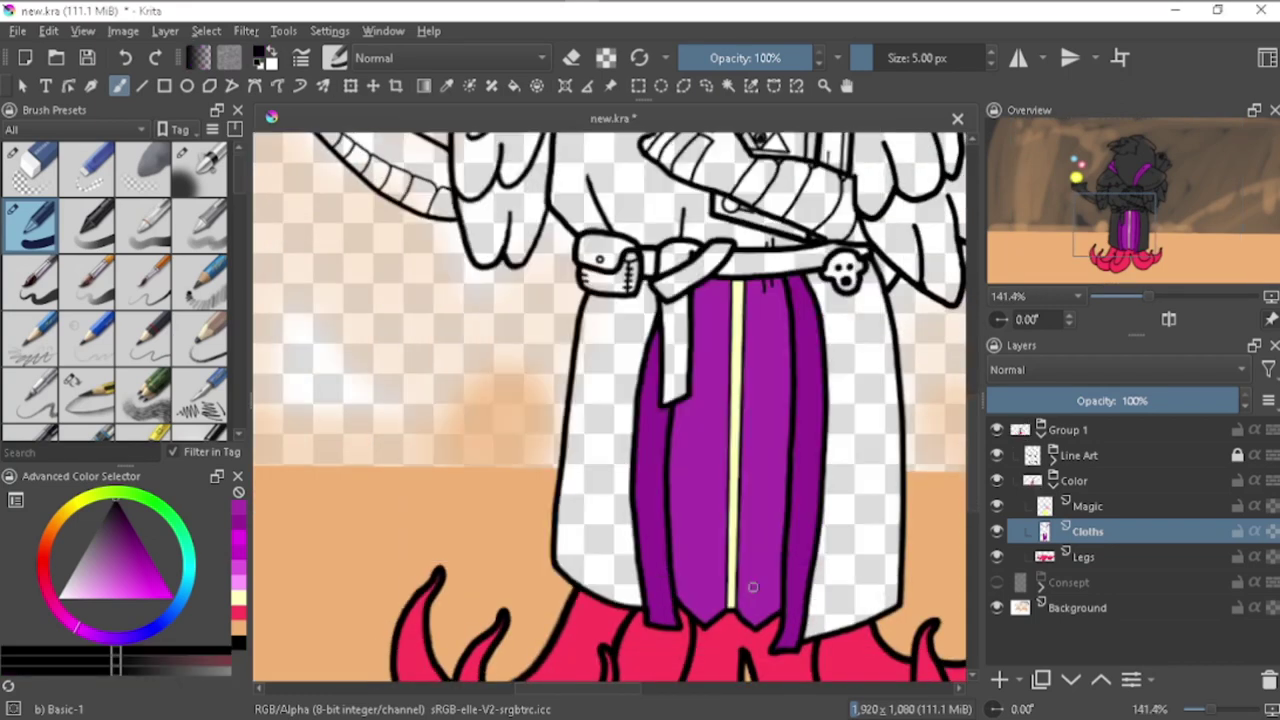
Step: Pick dark grey and paint the robe's side, inner panel, under-belt area and left edge
left_click(124, 679)
left_click_drag(603, 350, 598, 500)
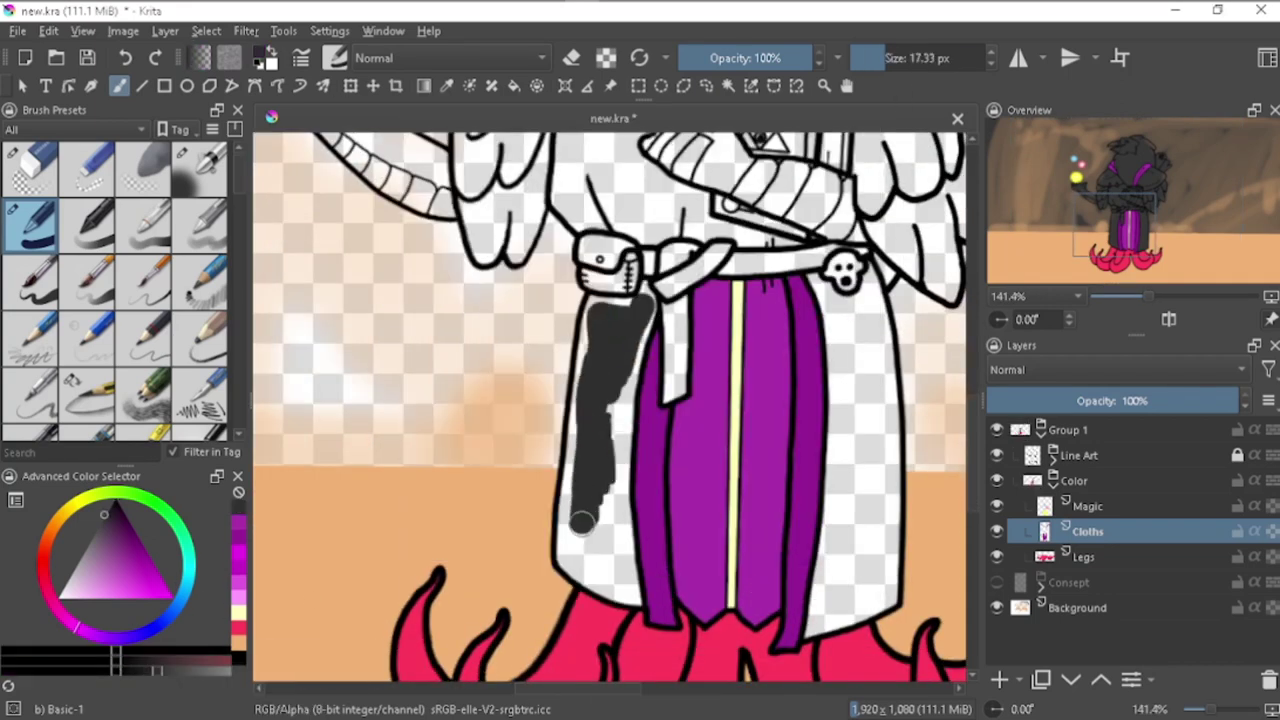
left_click_drag(866, 320, 846, 337)
scroll(650, 300, "up", 4)
left_click_drag(651, 266, 447, 483)
scroll(447, 483, "down", 5)
scroll(629, 280, "down", 5)
scroll(649, 609, "down", 2)
left_click_drag(490, 240, 621, 572)
Step: Fill remaining robe gaps, the strap's inner edge and the lower curve dark grey
key("m")
mouse_move(480, 523)
left_mouse_down()
mouse_move(591, 409)
mouse_move(434, 334)
mouse_move(440, 200)
left_mouse_up()
scroll(515, 333, "down", 1)
scroll(515, 333, "up", 2)
scroll(515, 333, "up", 4)
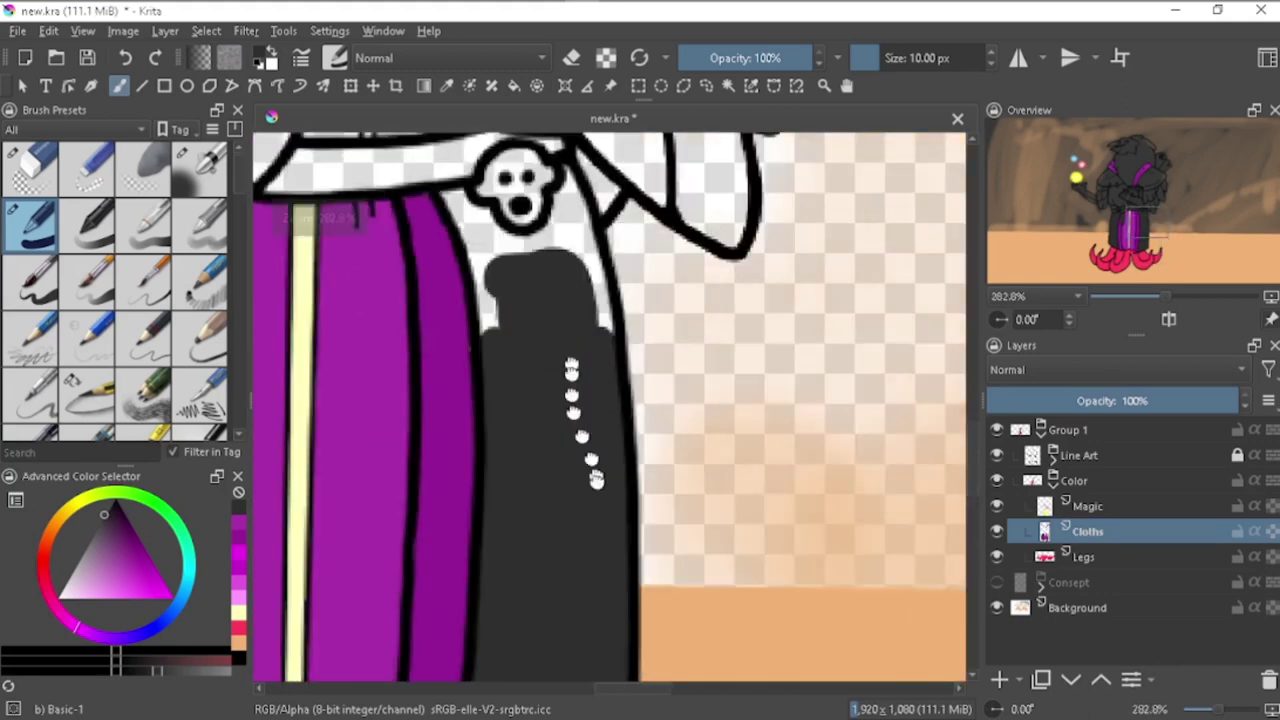
mouse_move(585, 381)
left_mouse_down()
mouse_move(600, 345)
mouse_move(617, 477)
mouse_move(543, 343)
mouse_move(435, 484)
left_mouse_up()
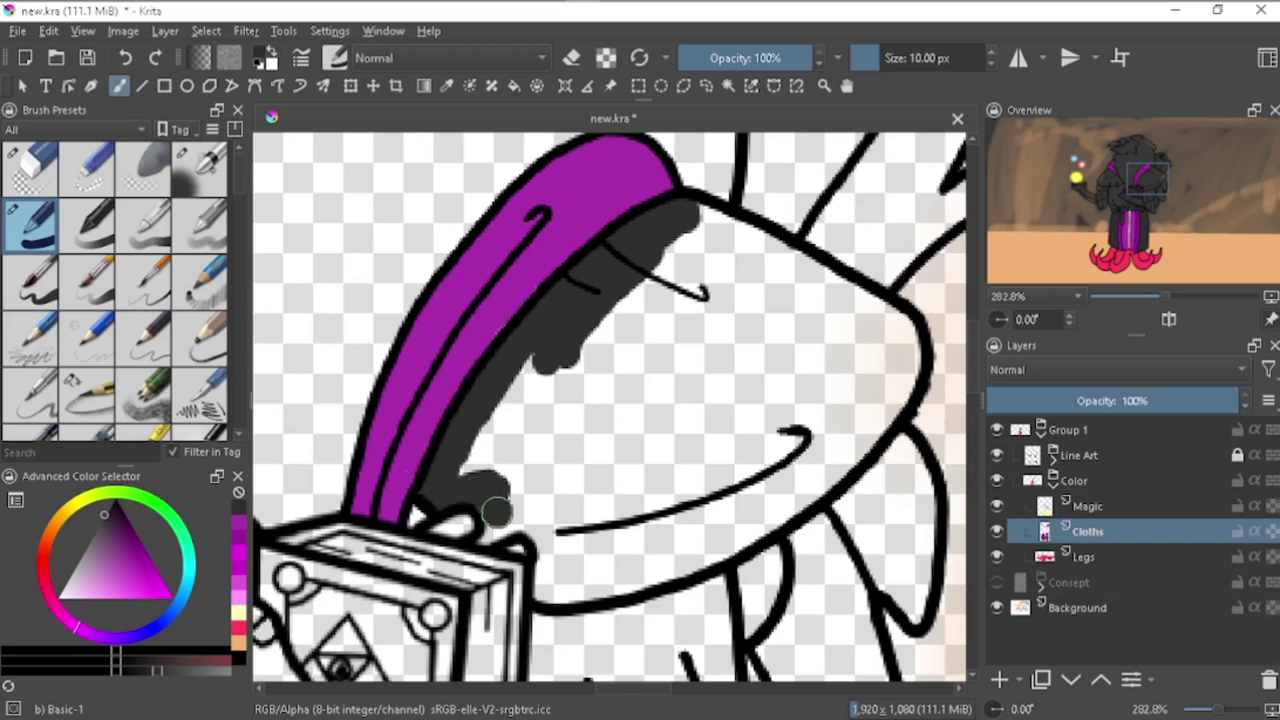
left_click_drag(572, 590, 901, 392)
Step: Fill the hood interior dark grey
mouse_move(889, 319)
left_mouse_down()
mouse_move(571, 500)
mouse_move(703, 549)
mouse_move(706, 363)
mouse_move(630, 398)
left_mouse_up()
scroll(815, 455, "left", 5)
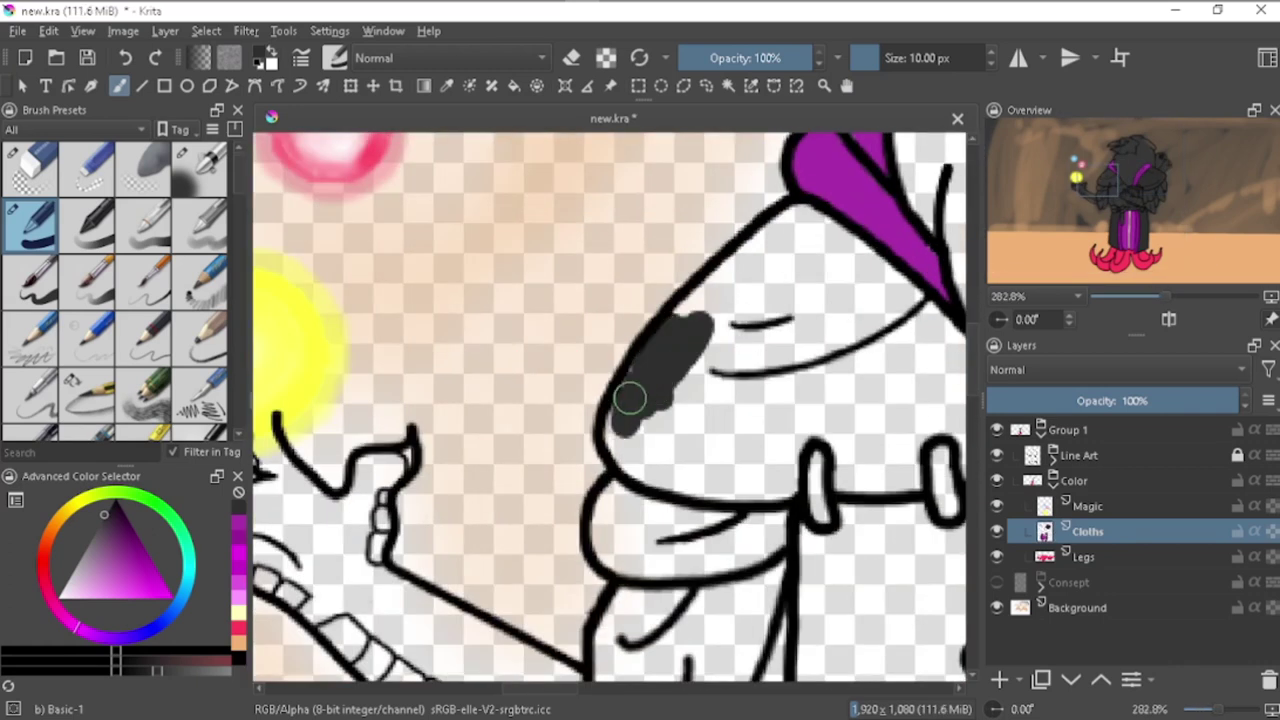
left_click_drag(845, 478, 935, 320)
scroll(600, 450, "right", 5)
left_click_drag(660, 455, 688, 370)
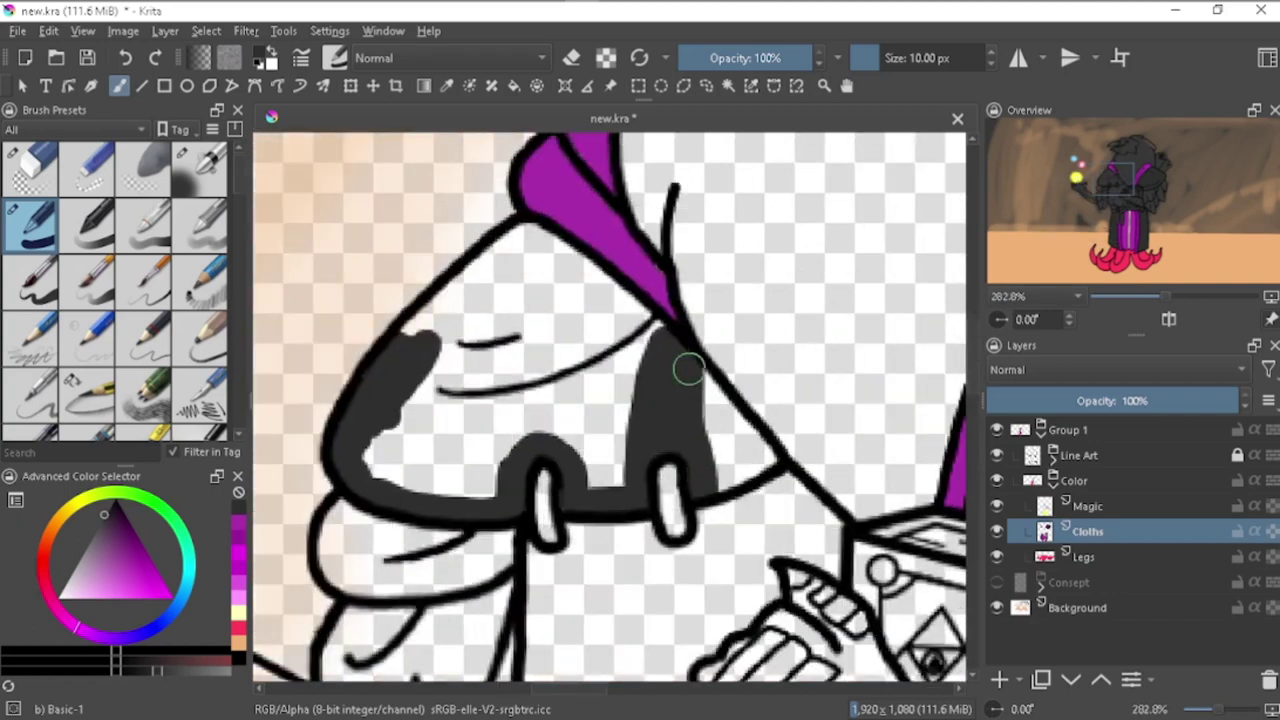
mouse_move(589, 279)
left_mouse_down()
mouse_move(480, 449)
mouse_move(589, 306)
left_mouse_up()
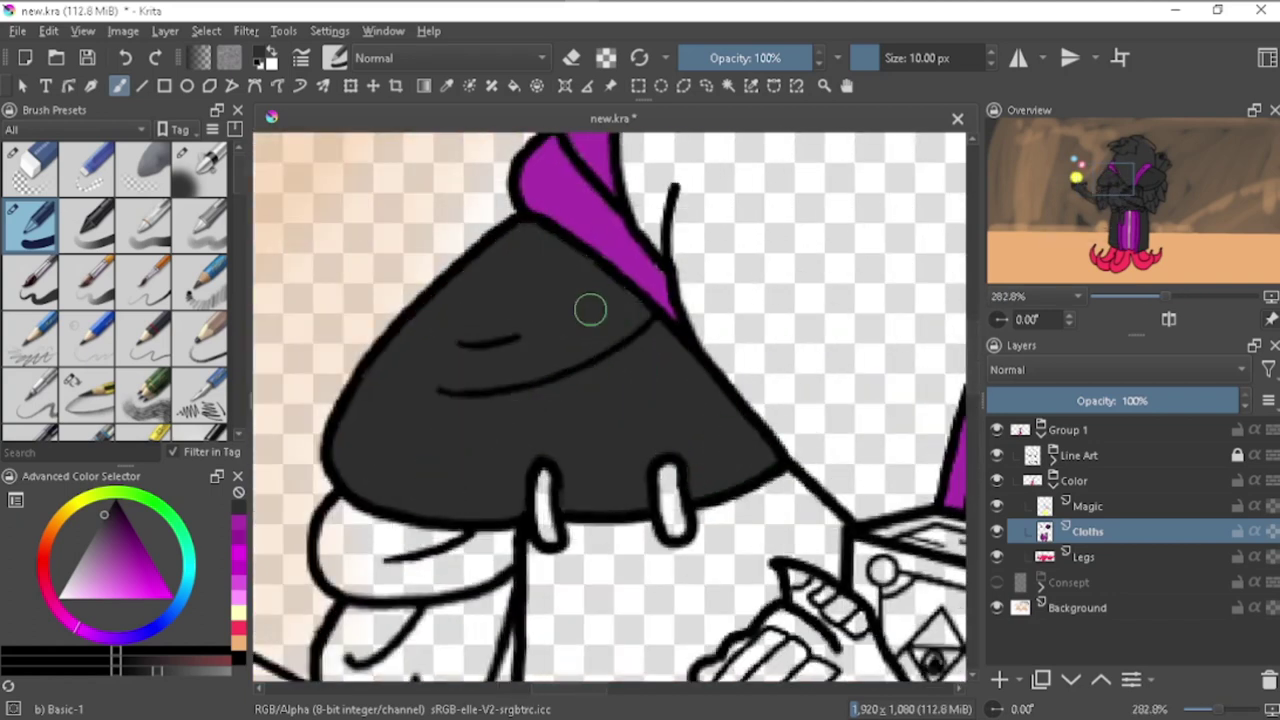
scroll(589, 306, "down", 4)
scroll(529, 440, "up", 3)
scroll(529, 440, "up", 2)
Step: Paint the body below the hood and around the hand dark grey, up to the neck
mouse_move(760, 455)
left_mouse_down()
mouse_move(635, 525)
mouse_move(449, 523)
mouse_move(357, 491)
left_mouse_up()
scroll(657, 580, "up", 2)
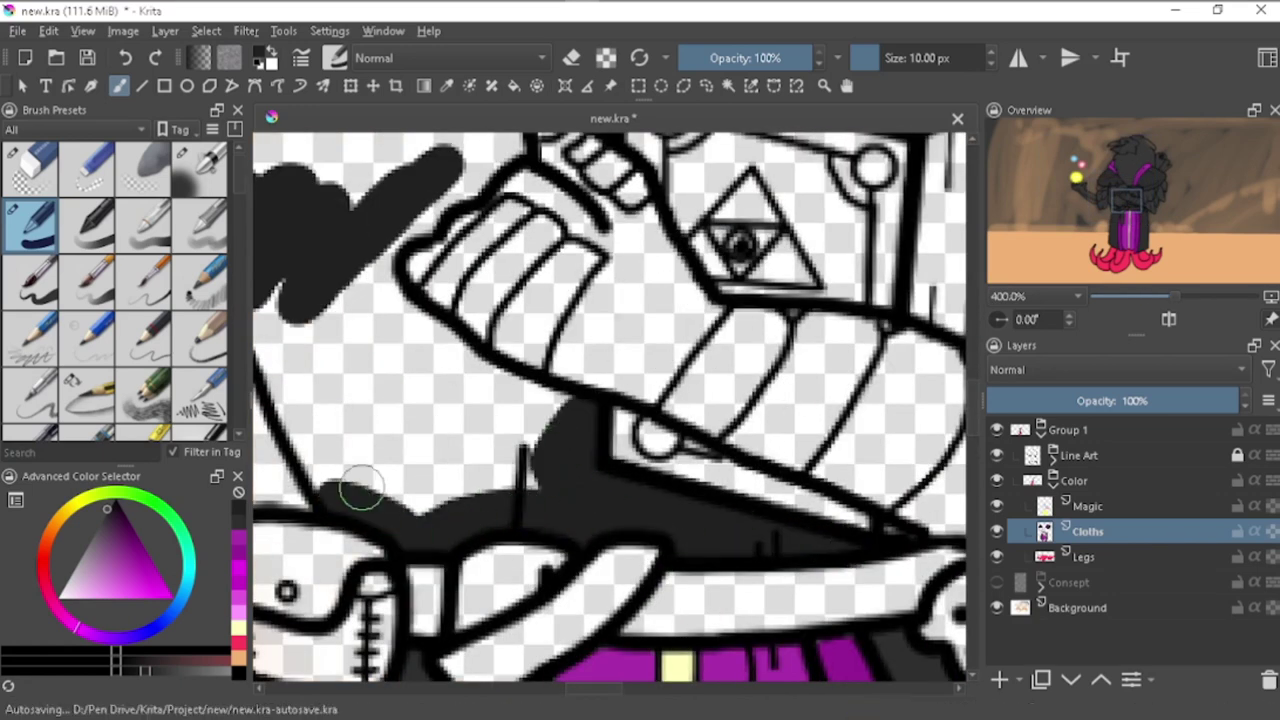
scroll(407, 395, "down", 1)
mouse_move(334, 341)
left_mouse_down()
mouse_move(457, 371)
mouse_move(560, 420)
left_mouse_up()
scroll(560, 420, "down", 2)
scroll(440, 190, "up", 2)
left_click_drag(463, 415, 484, 525)
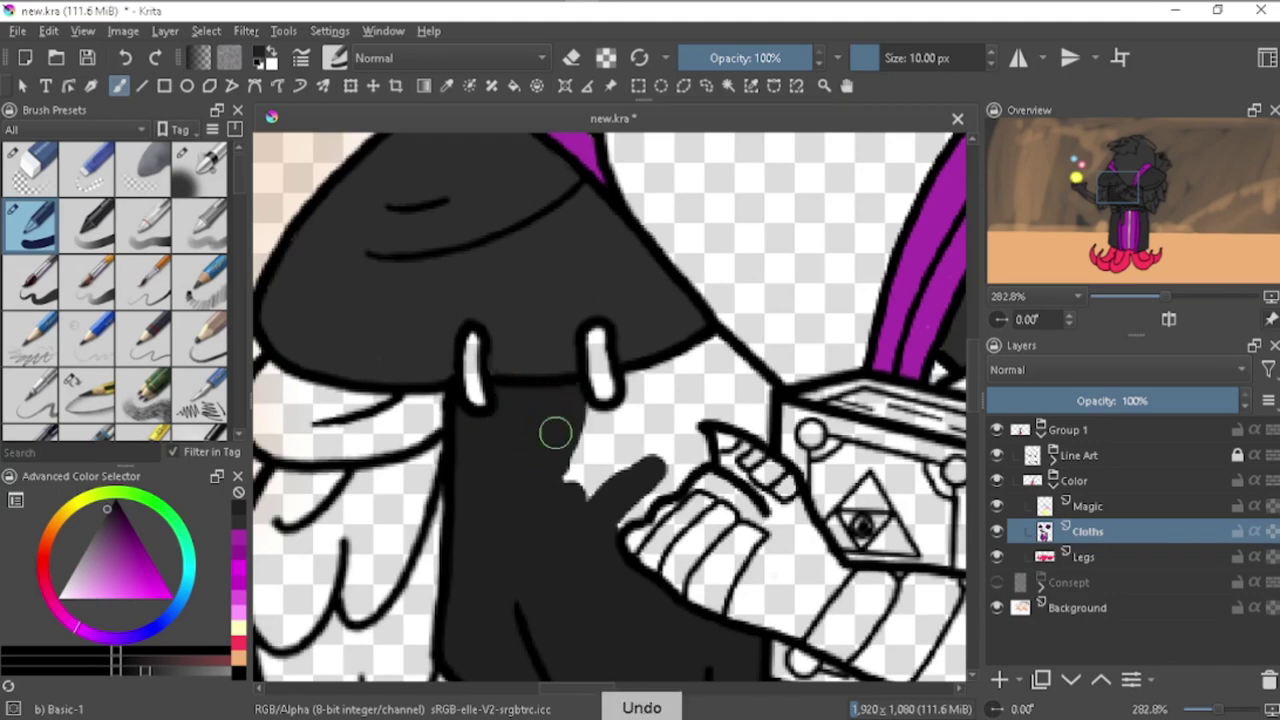
left_click_drag(556, 432, 690, 410)
key("e")
Step: Erase spills, then switch back to magenta and paint the shoulder trim
key("e")
left_click_drag(650, 470, 723, 365)
key("e")
scroll(694, 511, "down", 1)
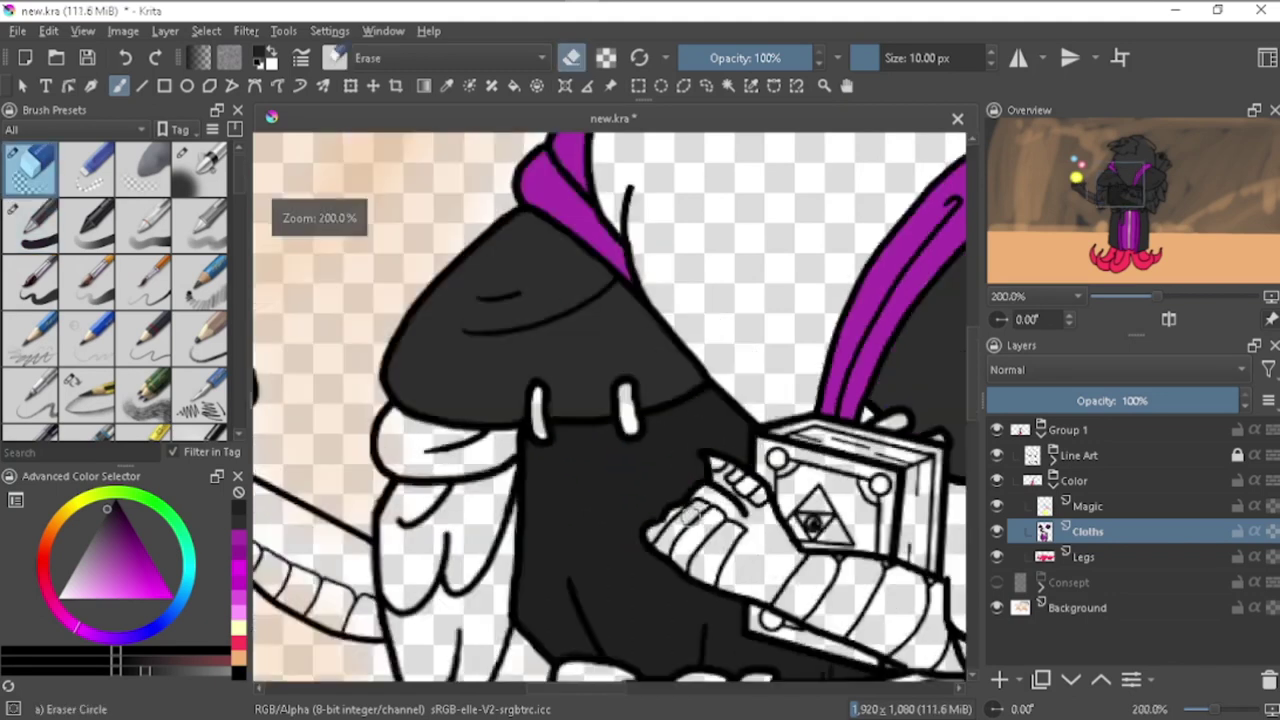
scroll(690, 512, "down", 2)
scroll(729, 422, "up", 3)
key("x")
key("/")
scroll(729, 422, "up", 2)
mouse_move(470, 380)
left_mouse_down()
mouse_move(546, 311)
mouse_move(430, 430)
mouse_move(480, 440)
left_mouse_up()
scroll(480, 440, "down", 3)
scroll(680, 430, "up", 1)
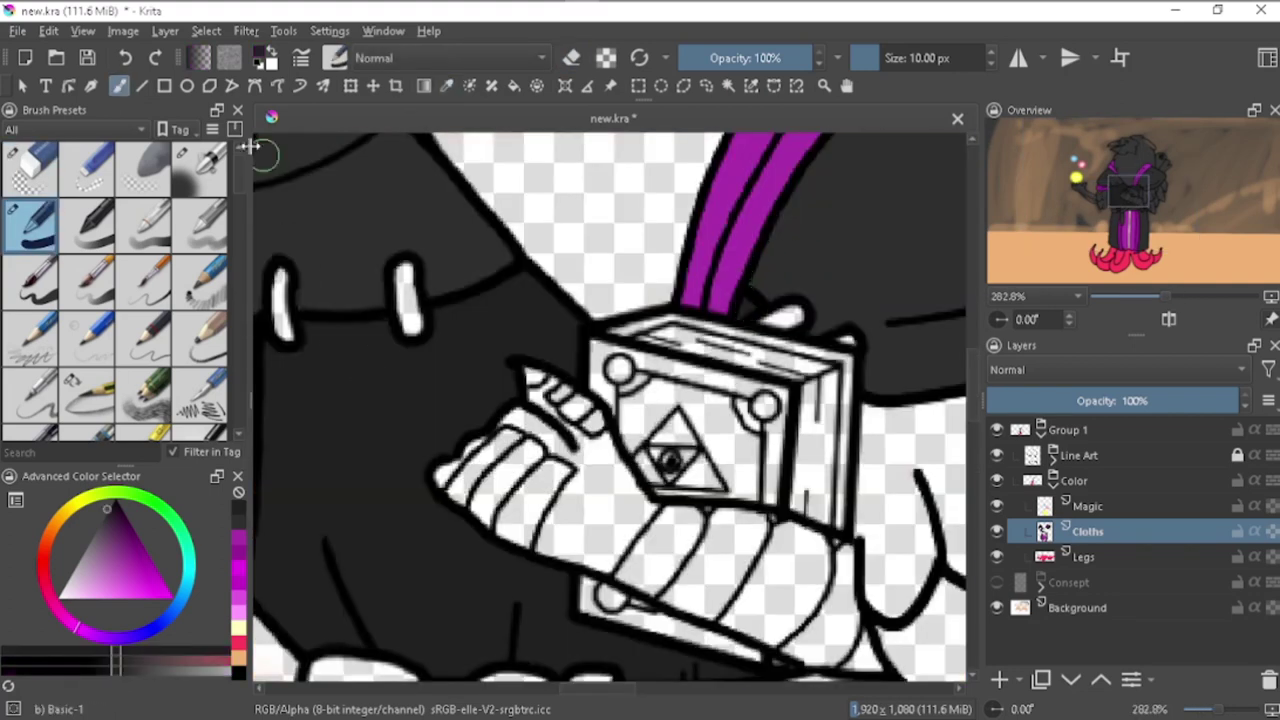
Step: Pick yellow from the pop-up palette
right_click(641, 359)
left_click(782, 318)
scroll(285, 320, "down", 3)
scroll(285, 320, "down", 2)
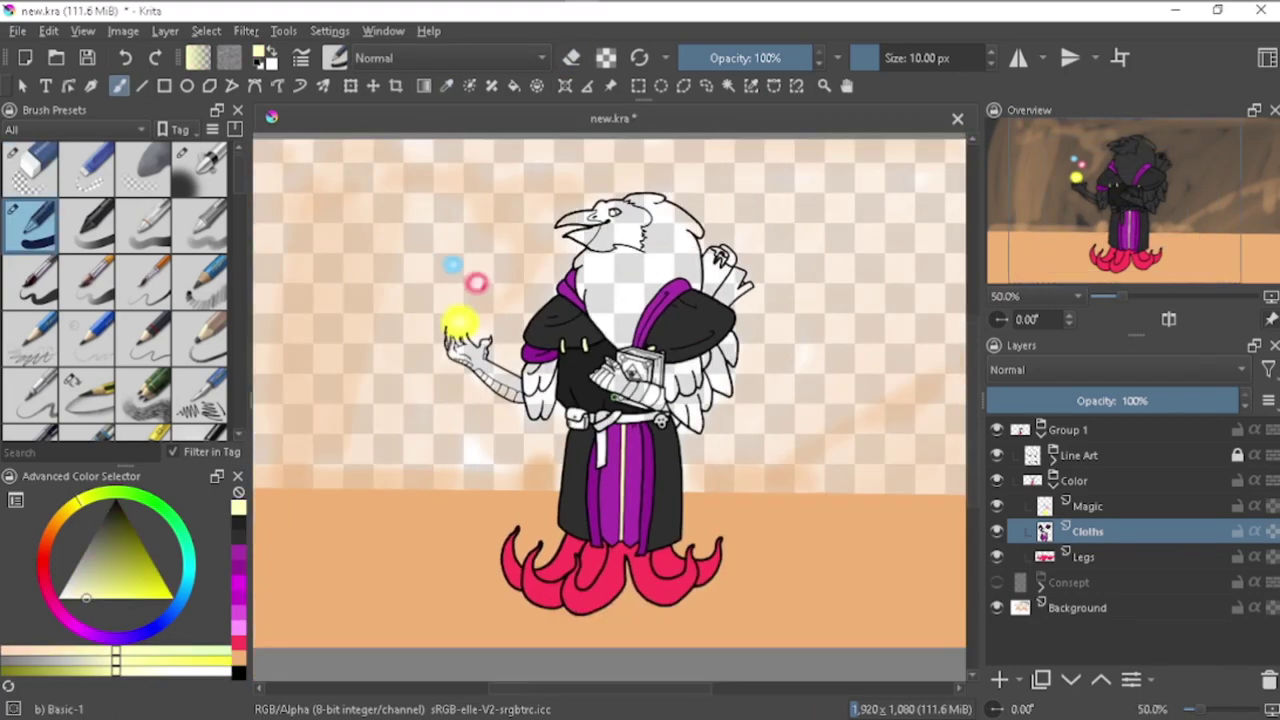
Step: Add two new layers named Skull and Belt
scroll(632, 378, "up", 7)
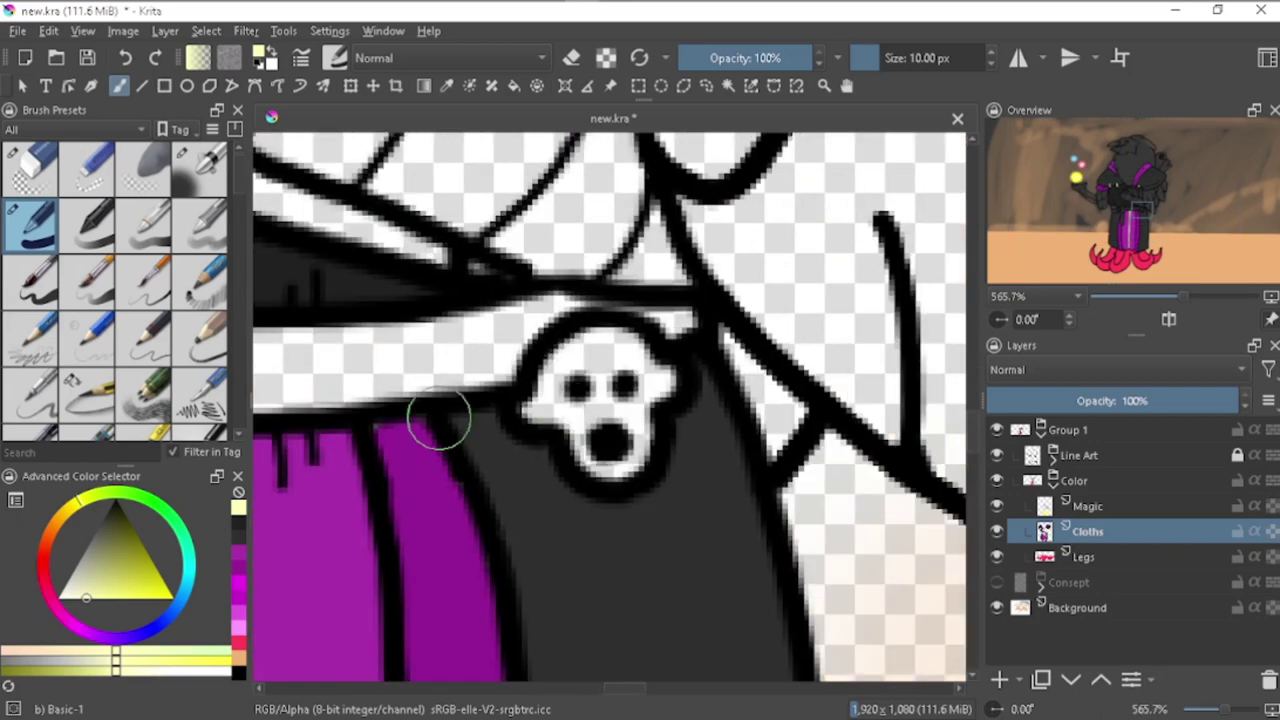
key("Insert")
type("Skull")
key("Return")
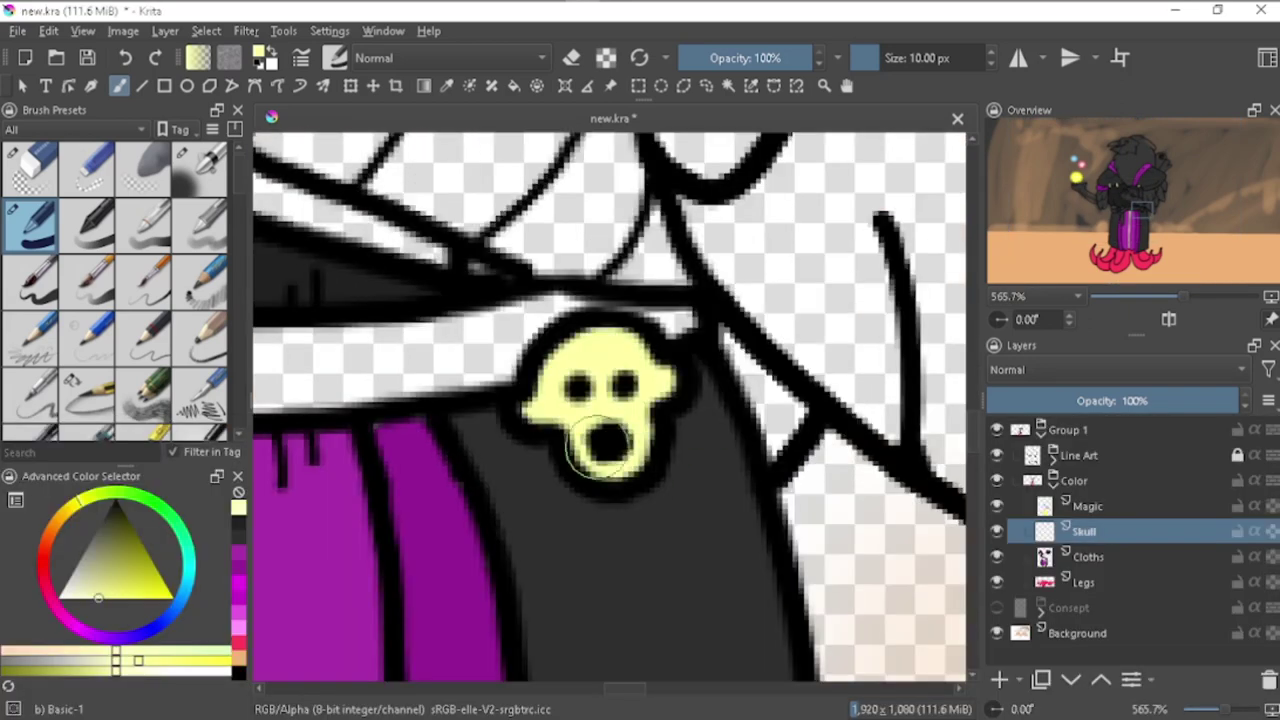
scroll(692, 516, "down", 6)
key("Insert")
type("Belt")
key("Return")
scroll(620, 480, "up", 4)
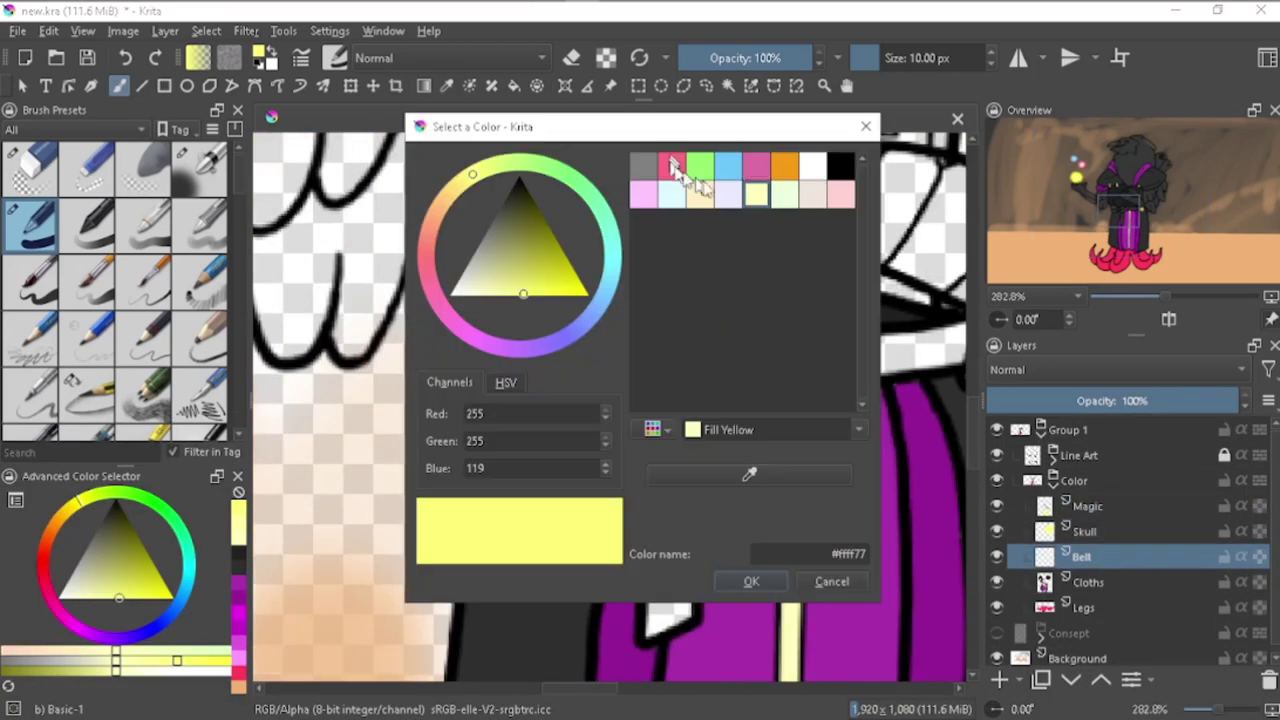
Step: Pick brown, set the brush to 10 px, and paint the buckle's top, erasing spills
left_click(866, 126)
left_click(366, 537, "ctrl")
scroll(366, 537, "up", 2)
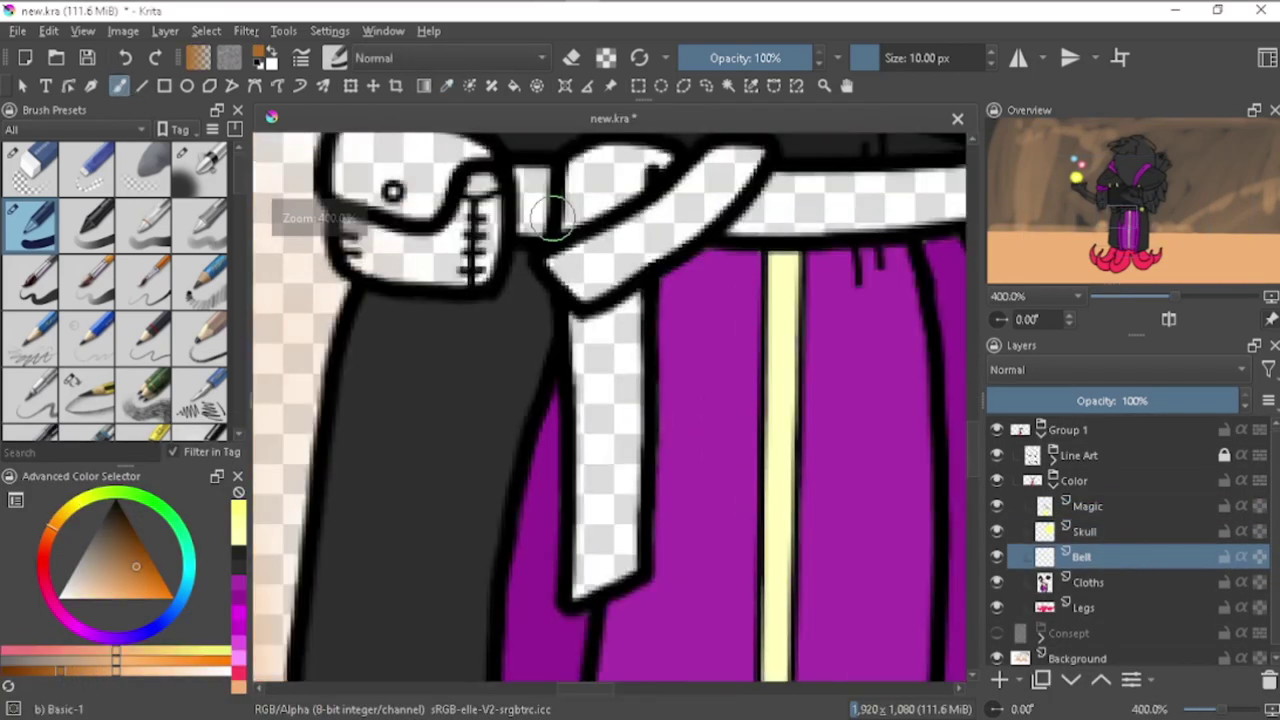
key("x")
left_click(880, 58)
key("x")
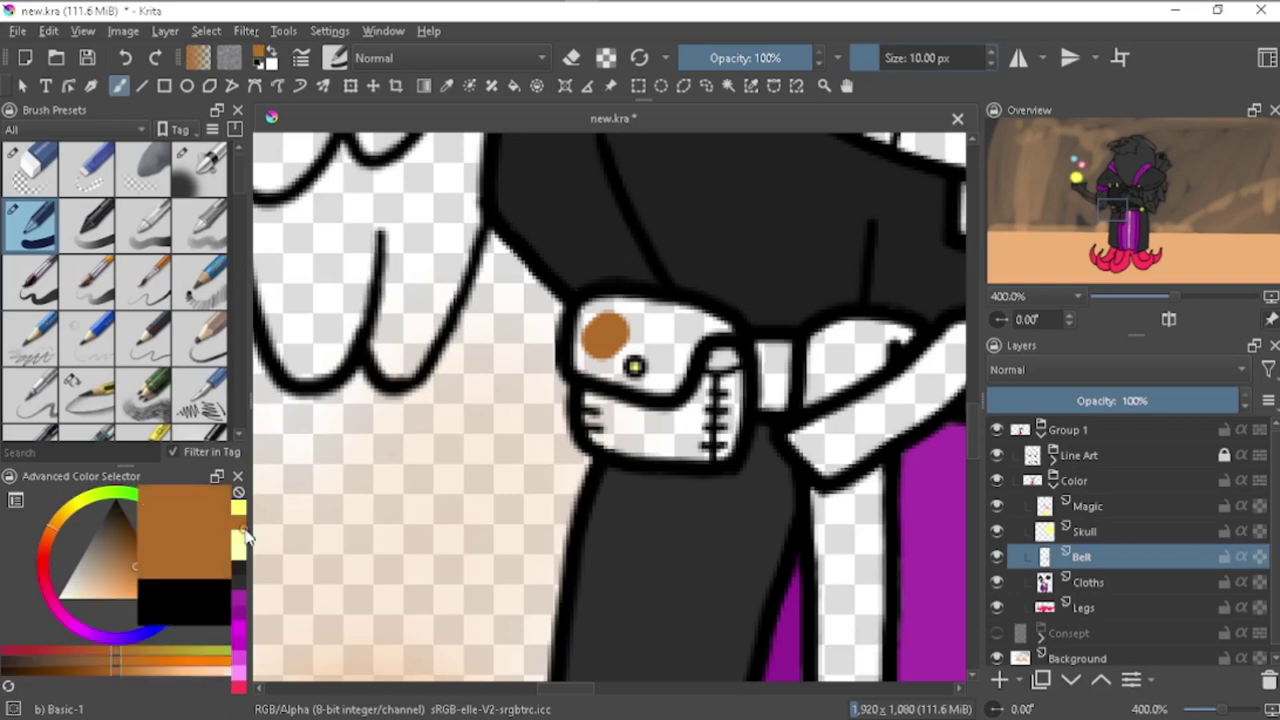
left_click_drag(590, 345, 705, 320)
scroll(639, 397, "up", 5)
scroll(639, 397, "down", 4)
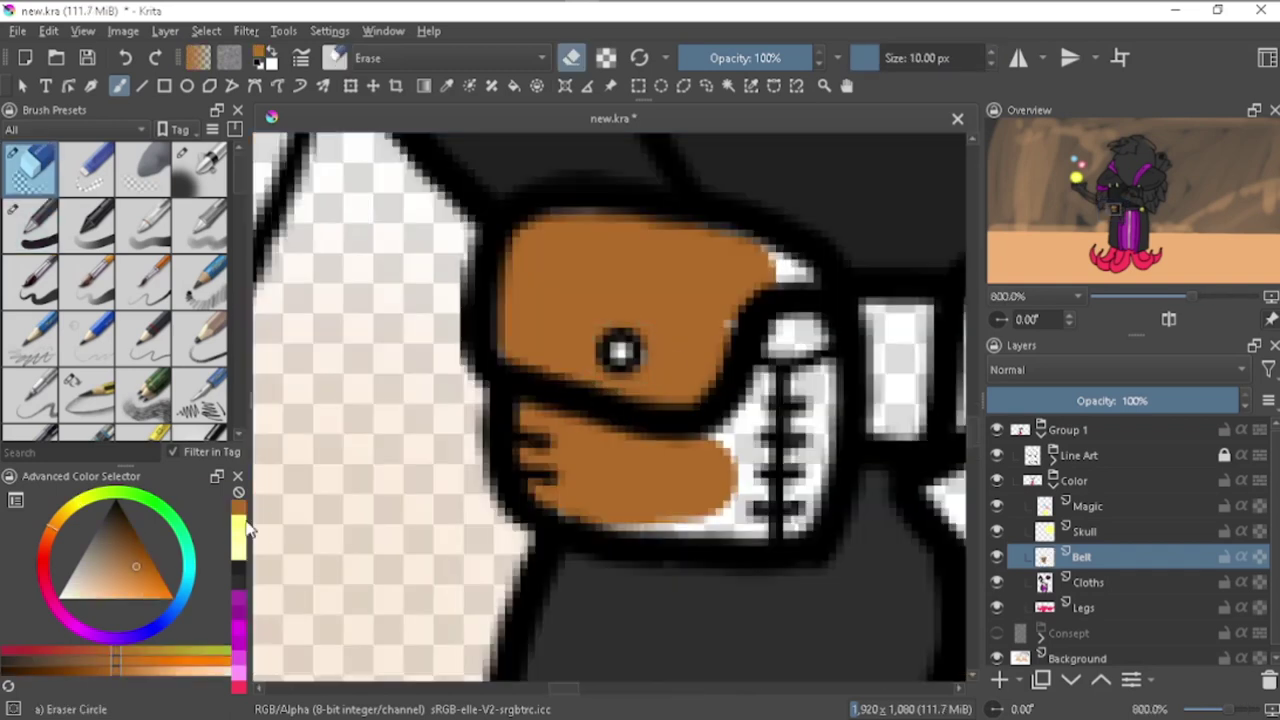
key("x")
scroll(659, 322, "up", 3)
scroll(668, 325, "down", 5)
key("x")
Step: Paint the buckle's right side, the strap and the rest of the belt brown
left_click_drag(860, 180, 770, 460)
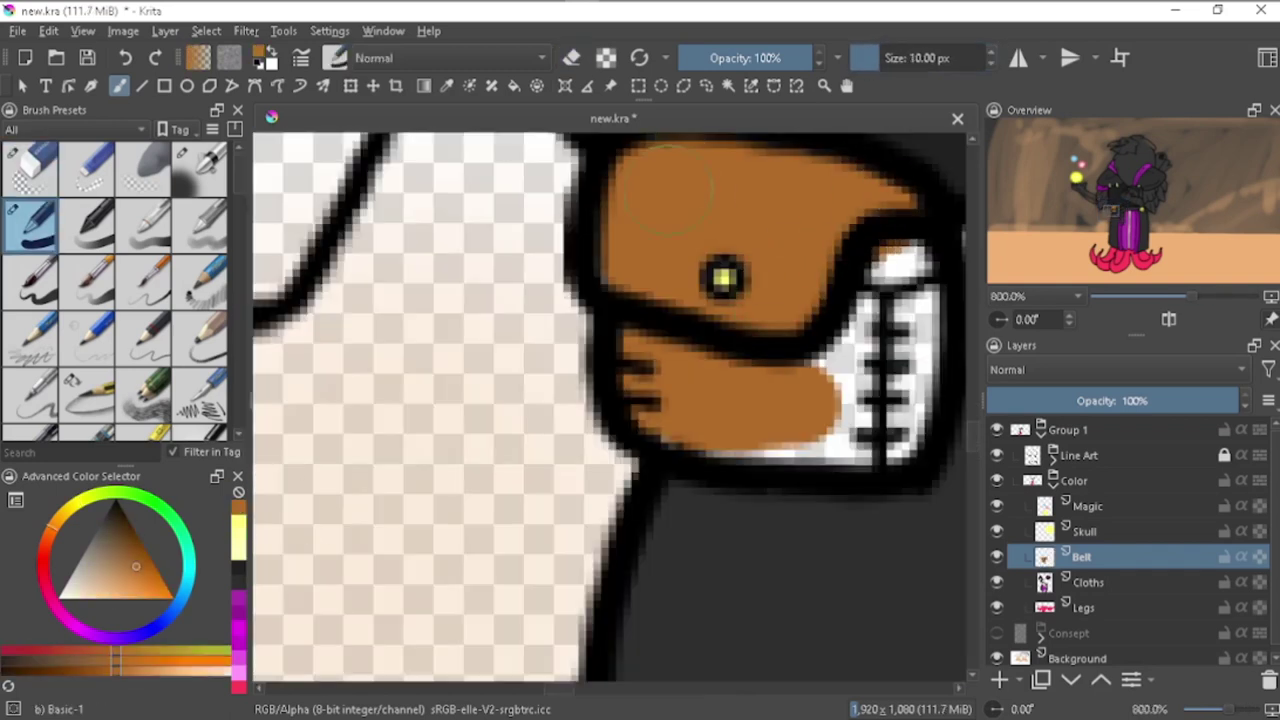
scroll(630, 305, "up", 3)
scroll(630, 305, "down", 2)
left_click_drag(575, 420, 745, 360)
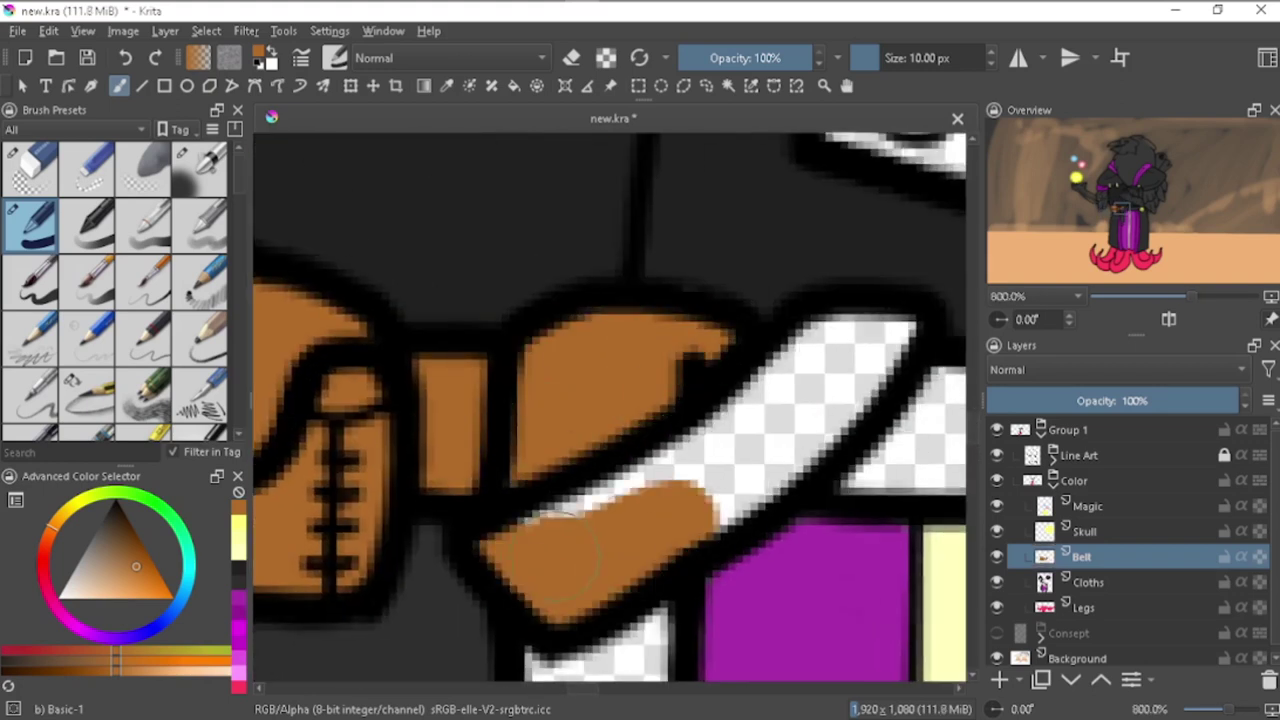
scroll(745, 360, "down", 3)
mouse_move(650, 590)
left_mouse_down()
mouse_move(694, 423)
mouse_move(664, 331)
mouse_move(623, 286)
mouse_move(686, 423)
left_mouse_up()
scroll(686, 423, "up", 1)
mouse_move(457, 408)
left_mouse_down()
mouse_move(860, 365)
mouse_move(666, 366)
left_mouse_up()
scroll(666, 366, "down", 1)
scroll(670, 362, "down", 4)
scroll(680, 358, "down", 1)
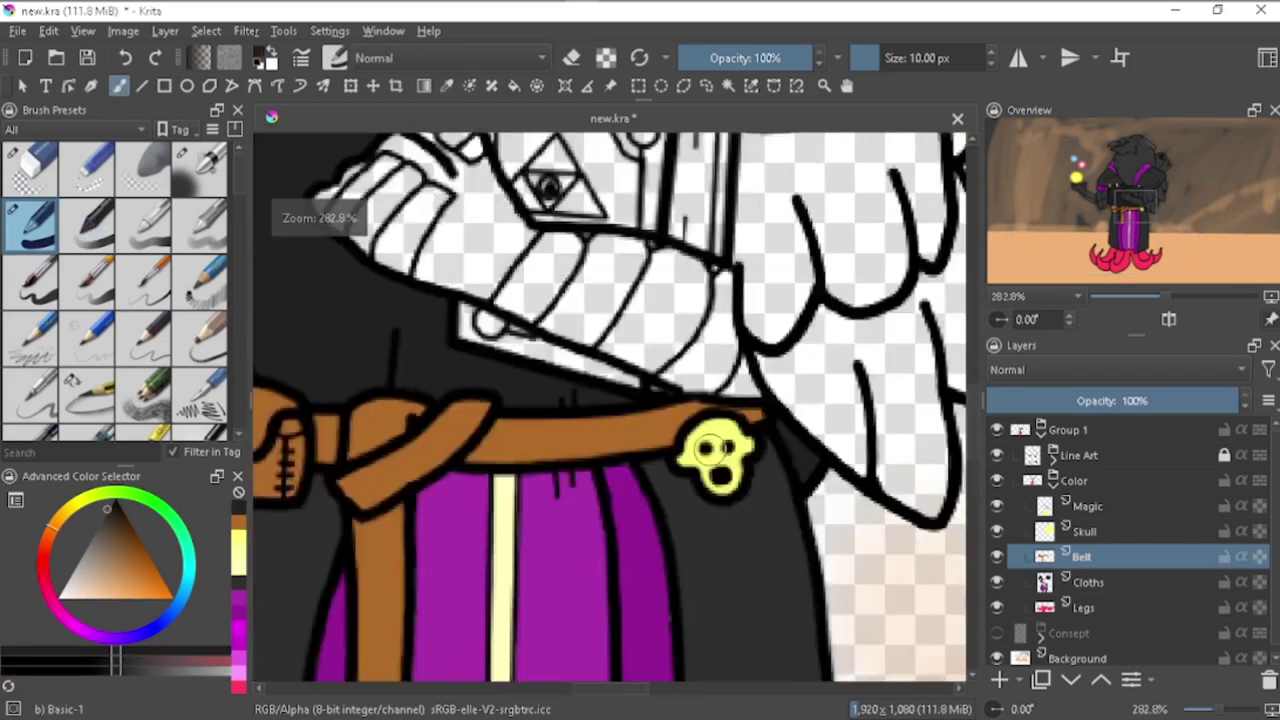
scroll(685, 355, "down", 1)
Step: Paint the rolled map pale yellow, including the part between the fingers
left_click(118, 668)
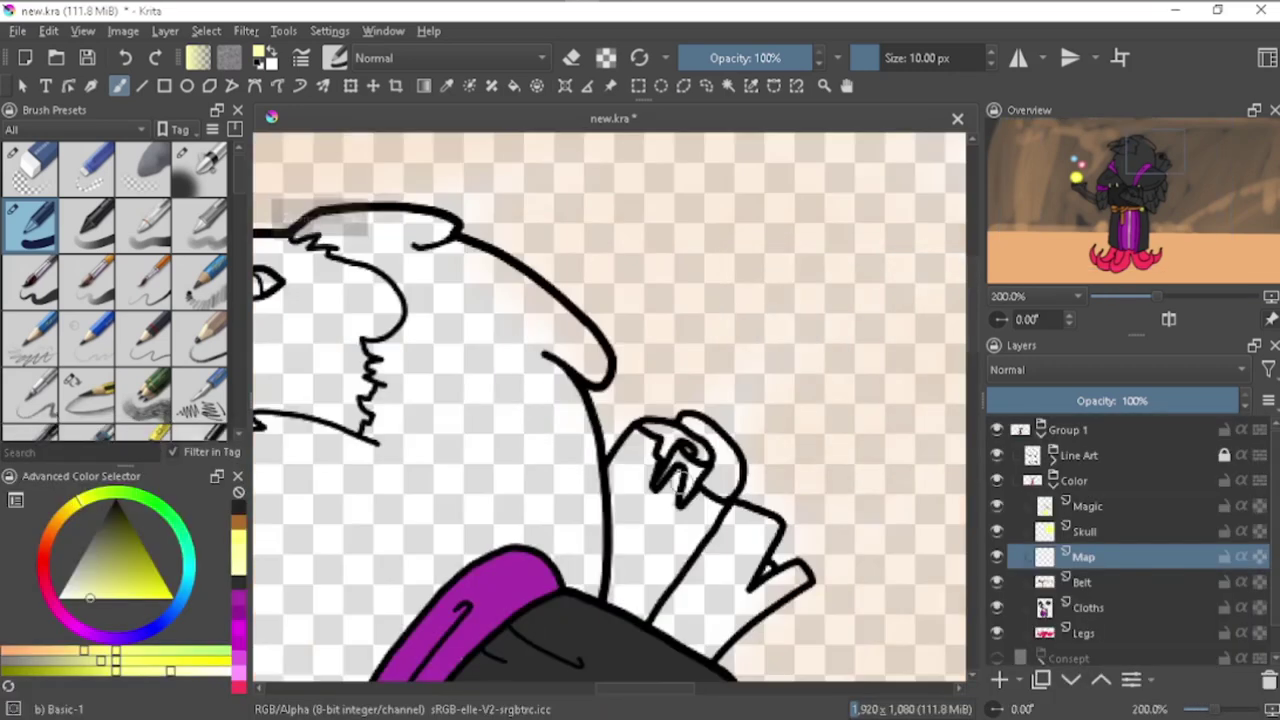
scroll(640, 400, "up", 1)
left_click_drag(600, 300, 620, 420)
left_click_drag(700, 420, 600, 550)
key("e")
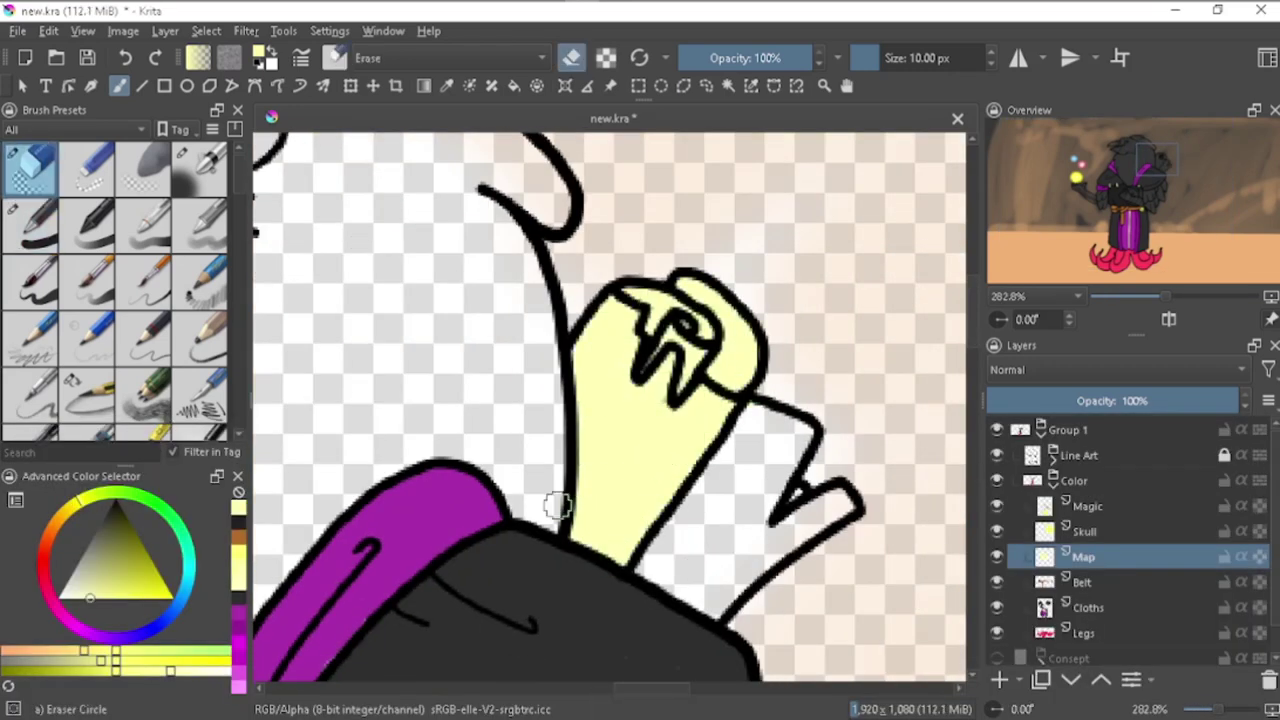
key("slash")
left_click_drag(715, 470, 742, 552)
scroll(723, 502, "down", 4)
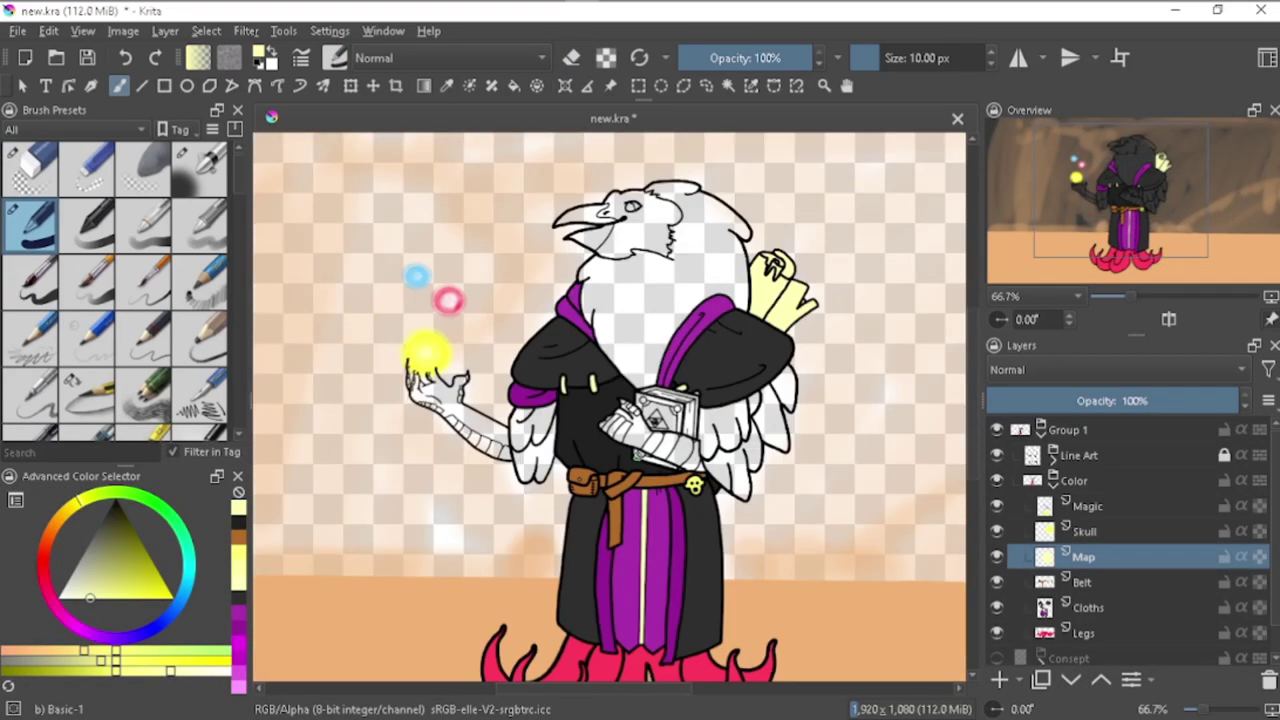
scroll(650, 420, "up", 4)
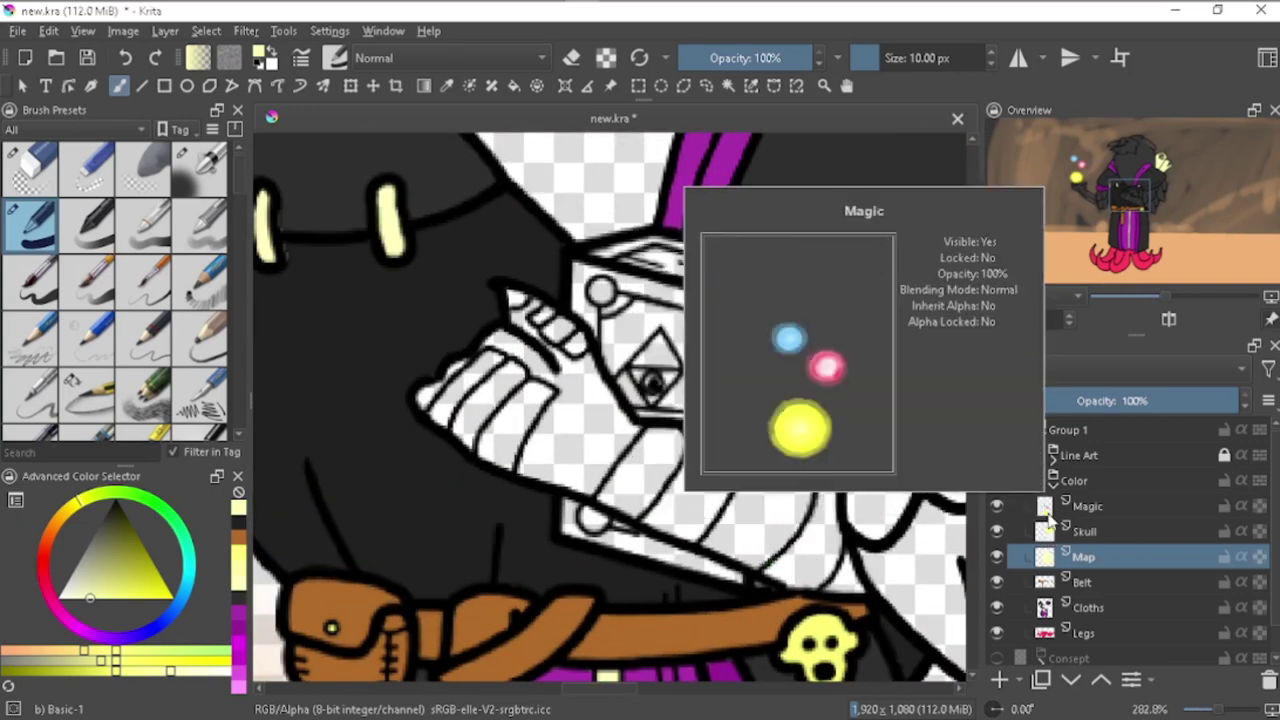
Step: Add a layer named Book and paint the book's pages pale yellow
left_click(1000, 680)
type("Book")
key("Return")
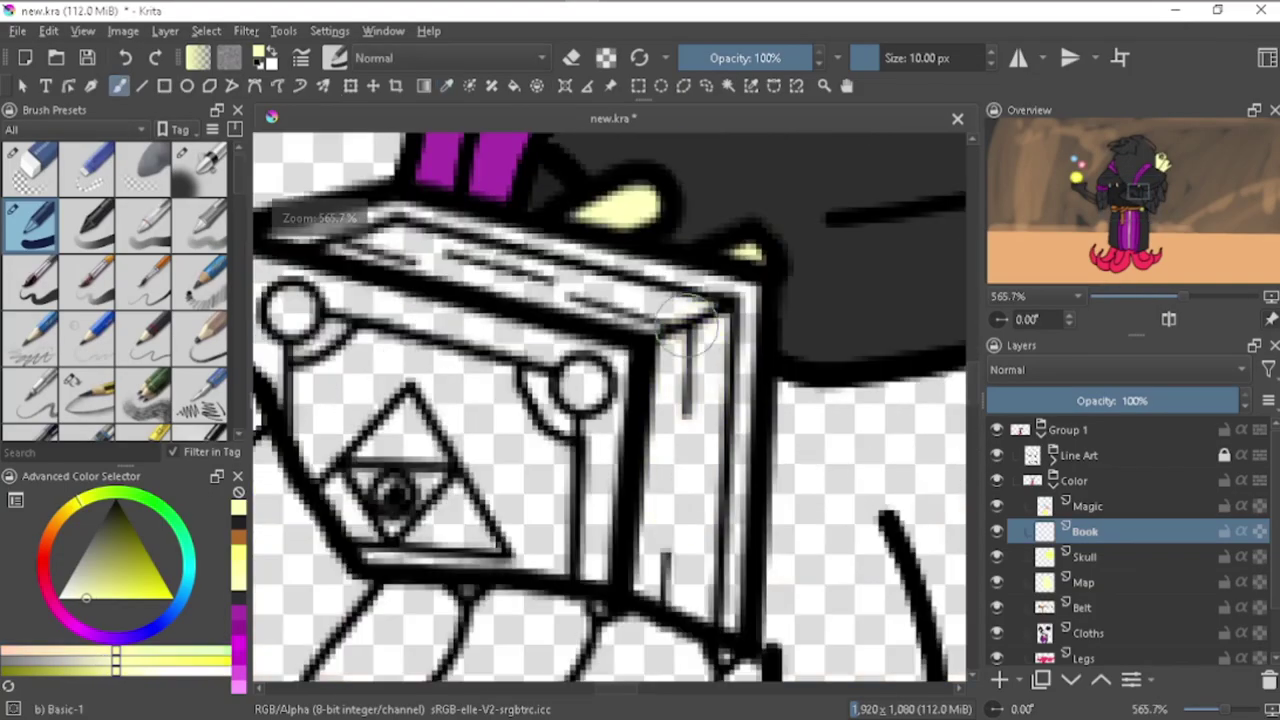
left_click_drag(690, 600, 705, 343)
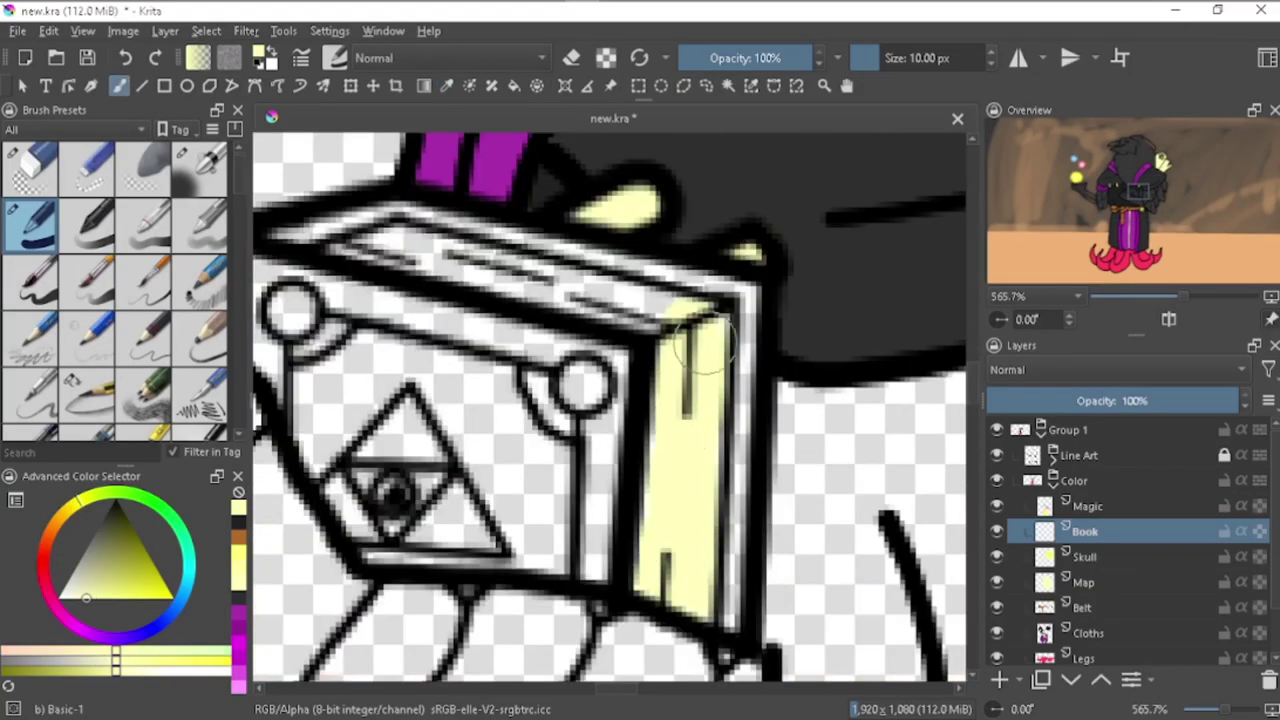
scroll(585, 305, "down", 4)
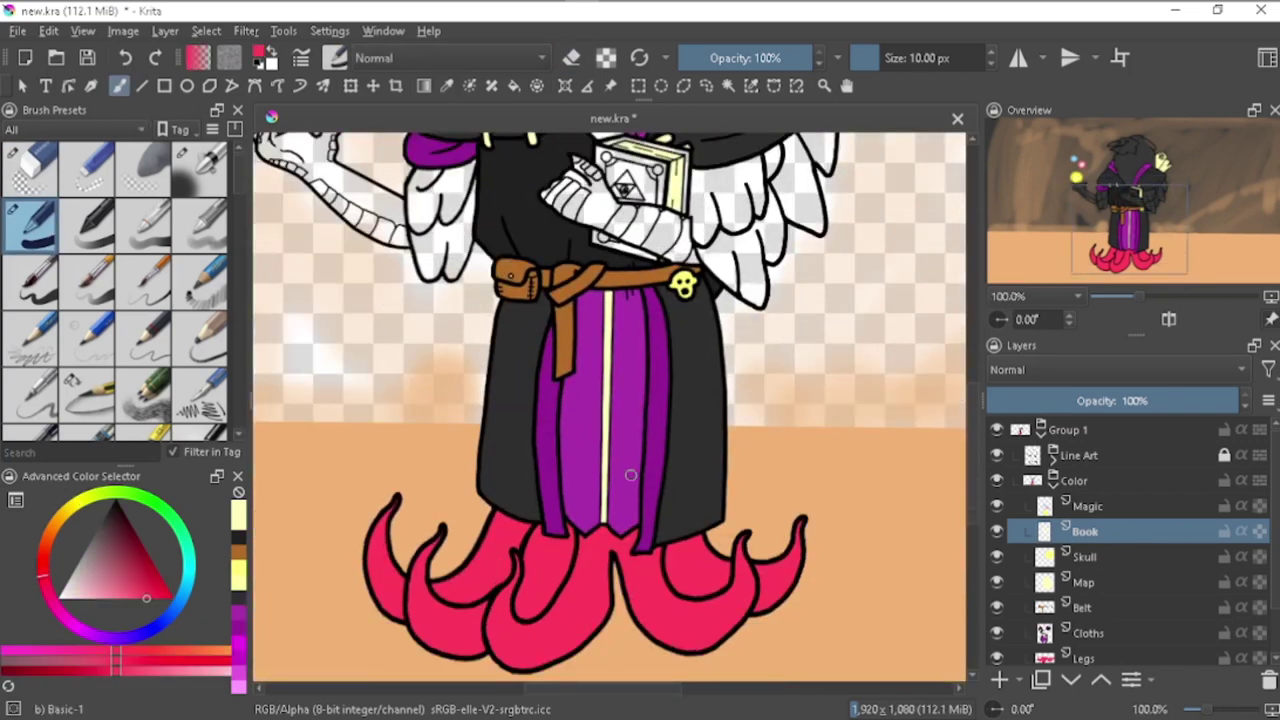
scroll(512, 438, "up", 3)
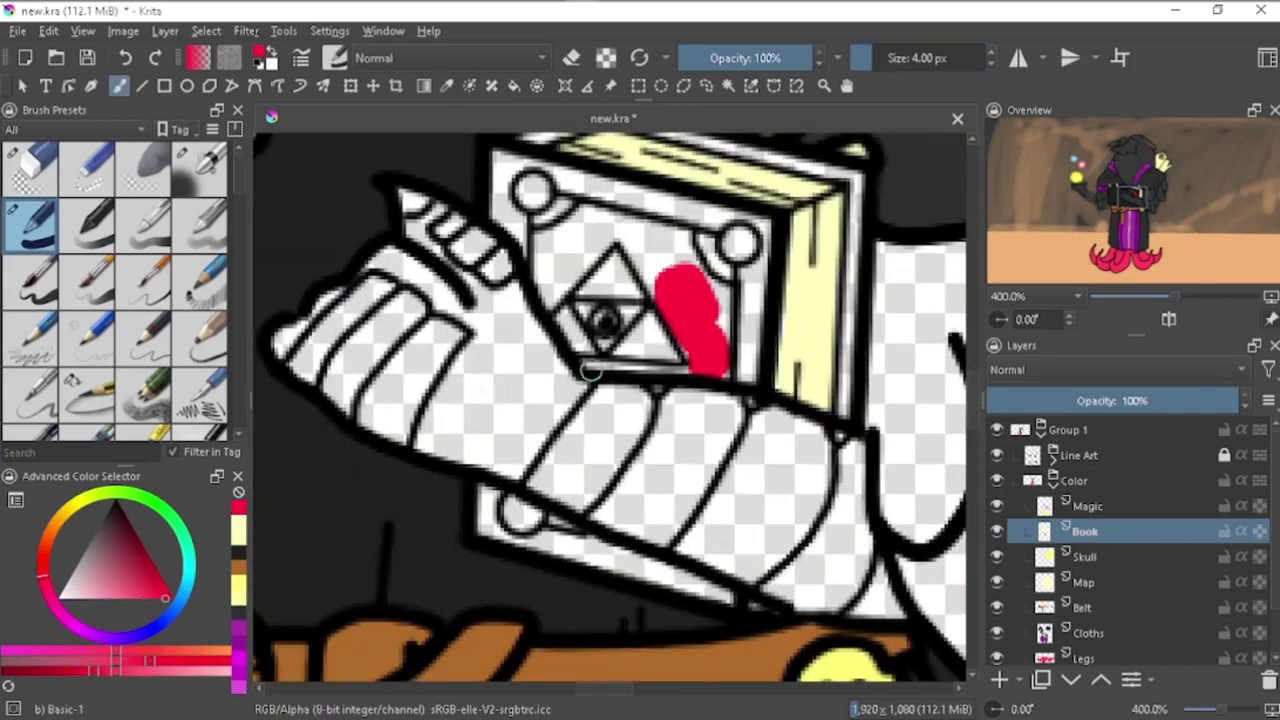
scroll(690, 365, "up", 6)
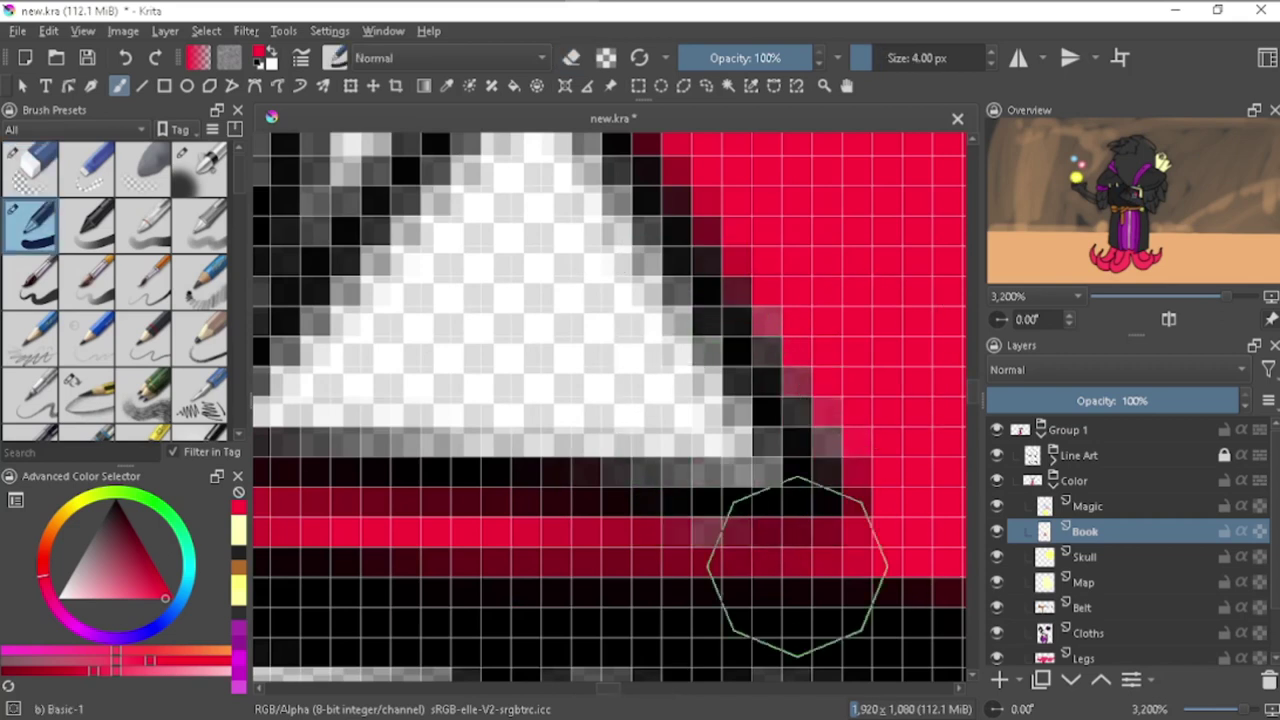
scroll(797, 567, "down", 5)
Step: Fill the book's cover, spine and top edge with red
mouse_move(645, 373)
left_mouse_down()
mouse_move(470, 450)
mouse_move(390, 230)
mouse_move(740, 320)
mouse_move(478, 317)
mouse_move(528, 391)
mouse_move(791, 466)
left_mouse_up()
scroll(643, 466, "down", 5)
scroll(652, 383, "down", 3)
scroll(652, 383, "up", 5)
left_click_drag(549, 363, 551, 229)
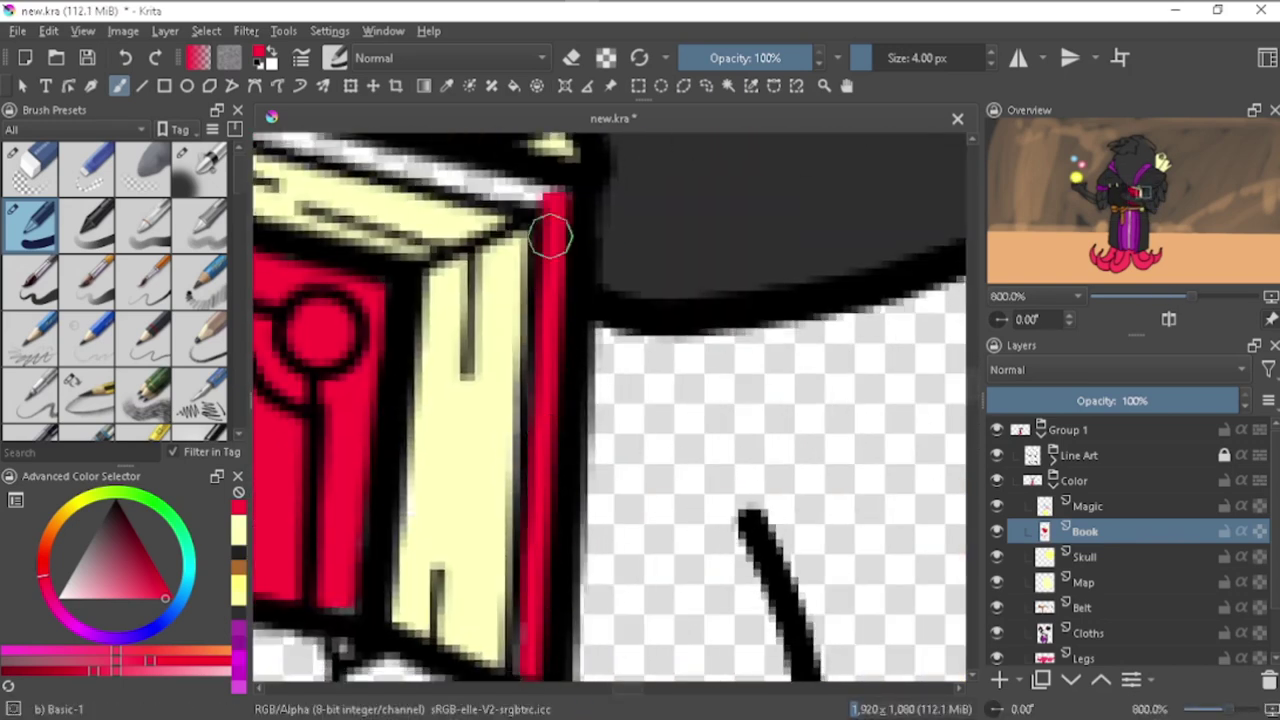
scroll(551, 229, "down", 1)
left_click_drag(363, 446, 920, 503)
scroll(920, 503, "down", 5)
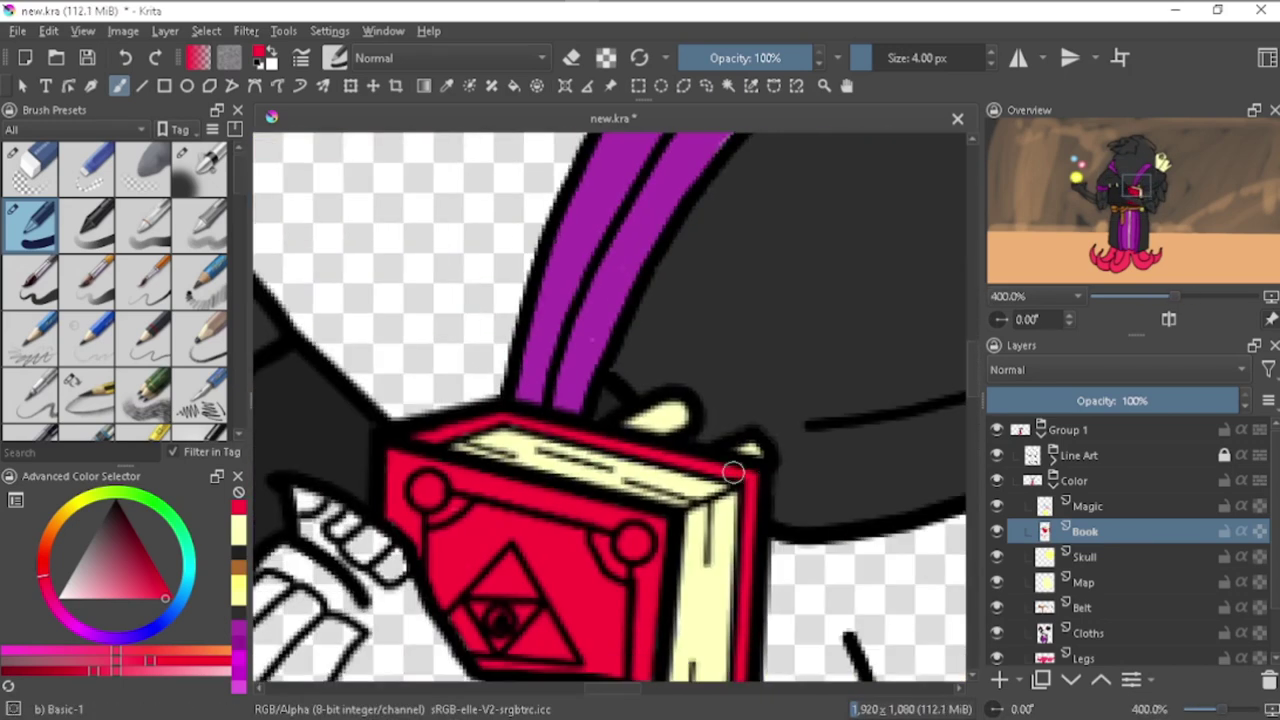
scroll(731, 466, "down", 4)
scroll(731, 466, "up", 3)
Step: Choose a bright yellow and paint the book's corner circle with it
left_click(263, 57)
left_click(571, 257)
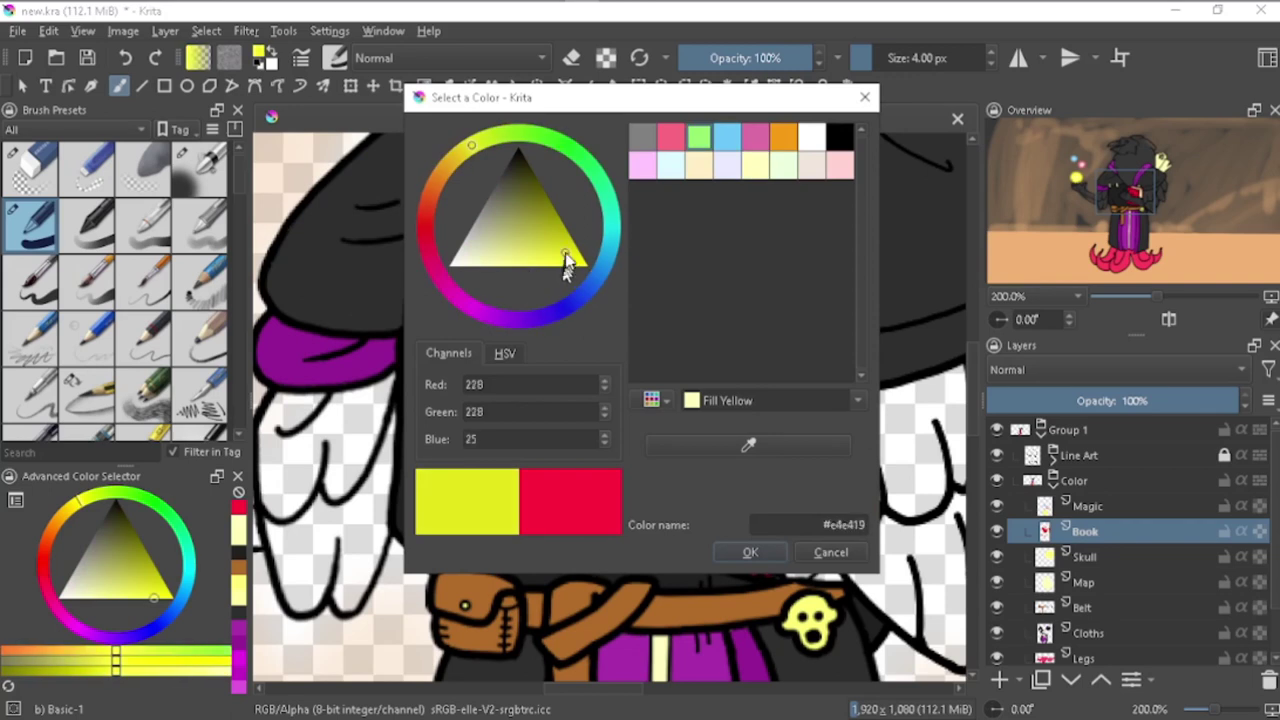
left_click(749, 551)
scroll(776, 401, "up", 6)
scroll(714, 329, "down", 3)
left_click_drag(722, 305, 745, 345)
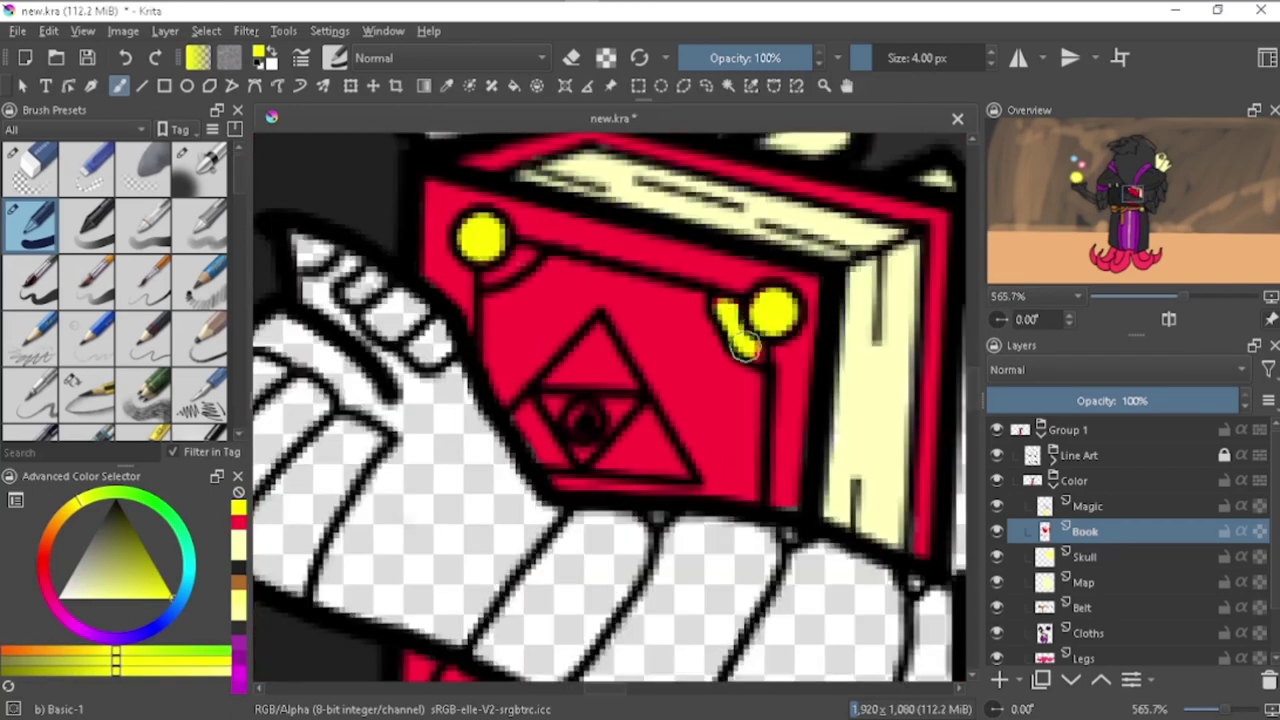
Step: Fill the top, left and right parts of the book's triangle bright yellow
left_click_drag(555, 365, 595, 375)
scroll(643, 400, "up", 2)
left_click_drag(440, 450, 520, 550)
left_click_drag(630, 440, 617, 500)
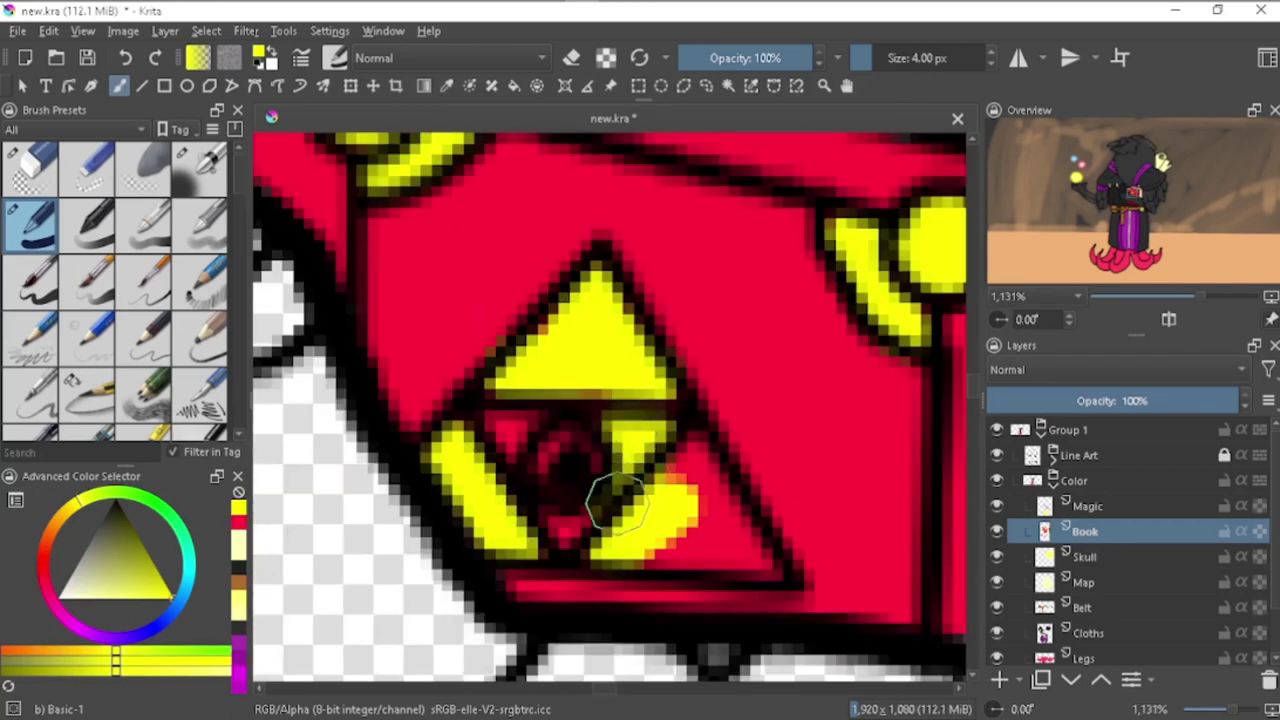
left_click_drag(690, 480, 715, 530)
scroll(700, 500, "down", 5)
scroll(700, 450, "up", 4)
scroll(700, 430, "down", 5)
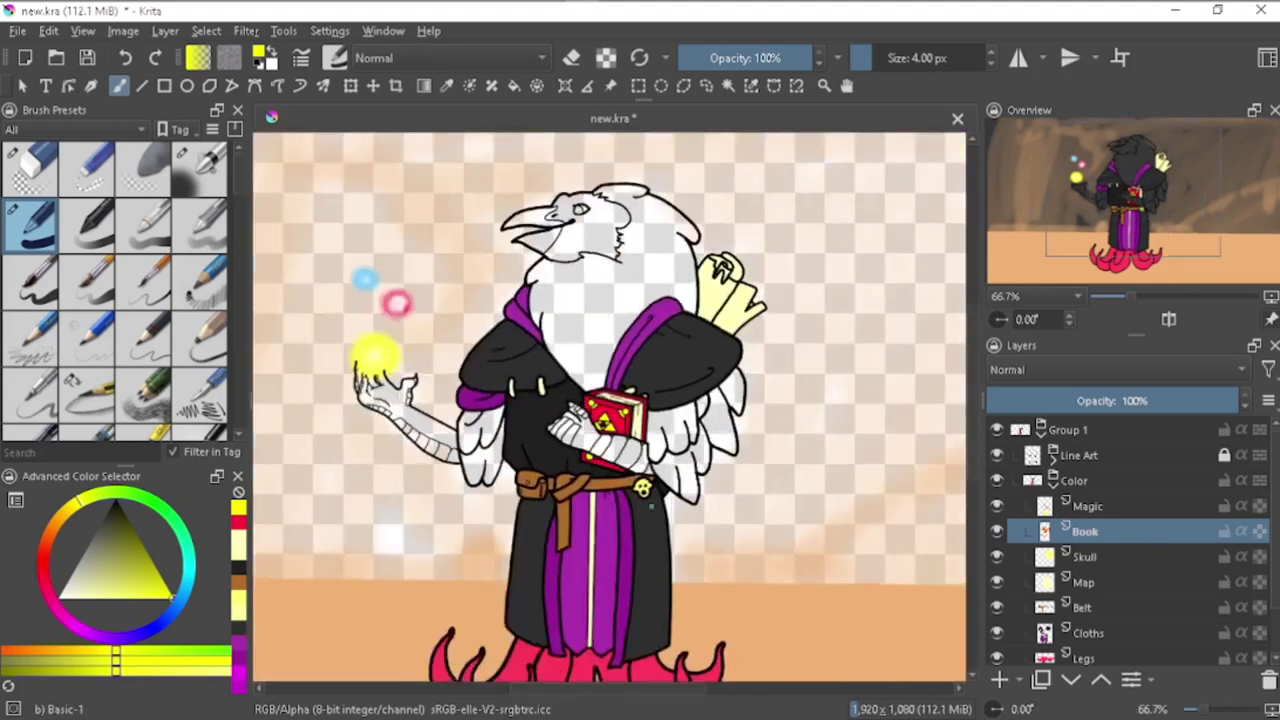
scroll(697, 420, "up", 7)
scroll(697, 420, "down", 9)
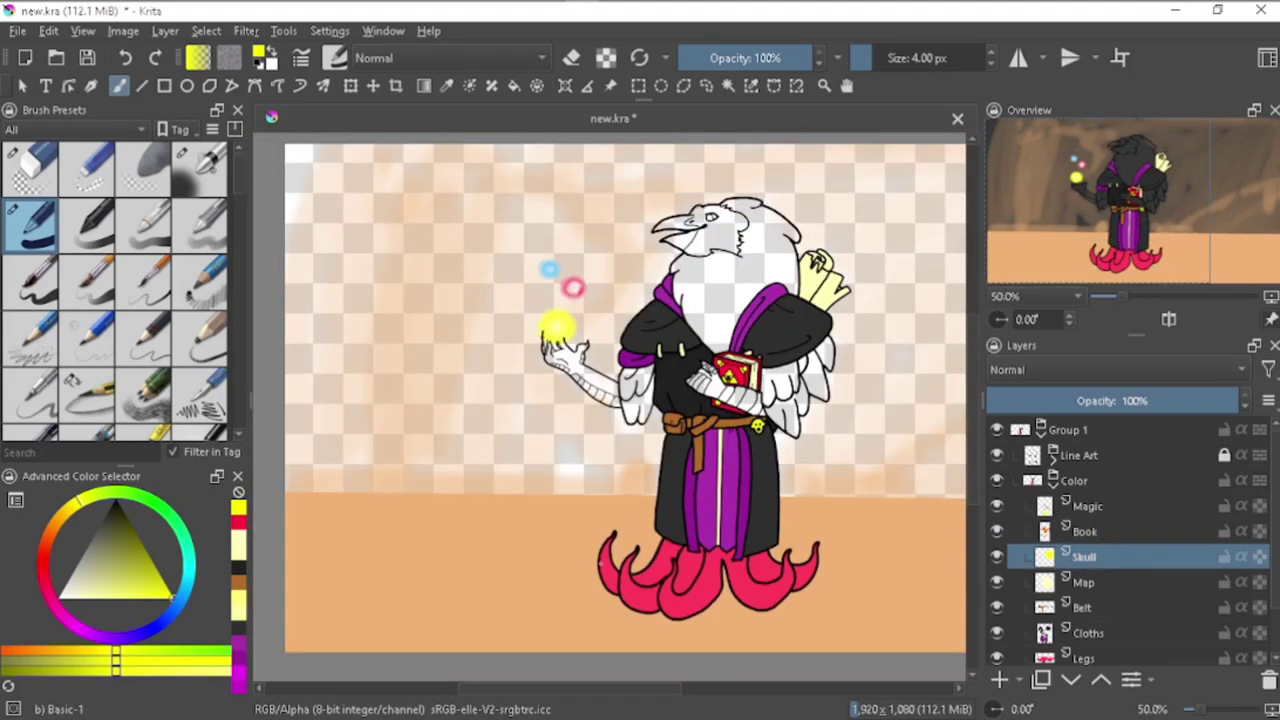
scroll(560, 350, "up", 3)
Step: Add a new layer named Hands above the Book layer
left_click(1085, 531)
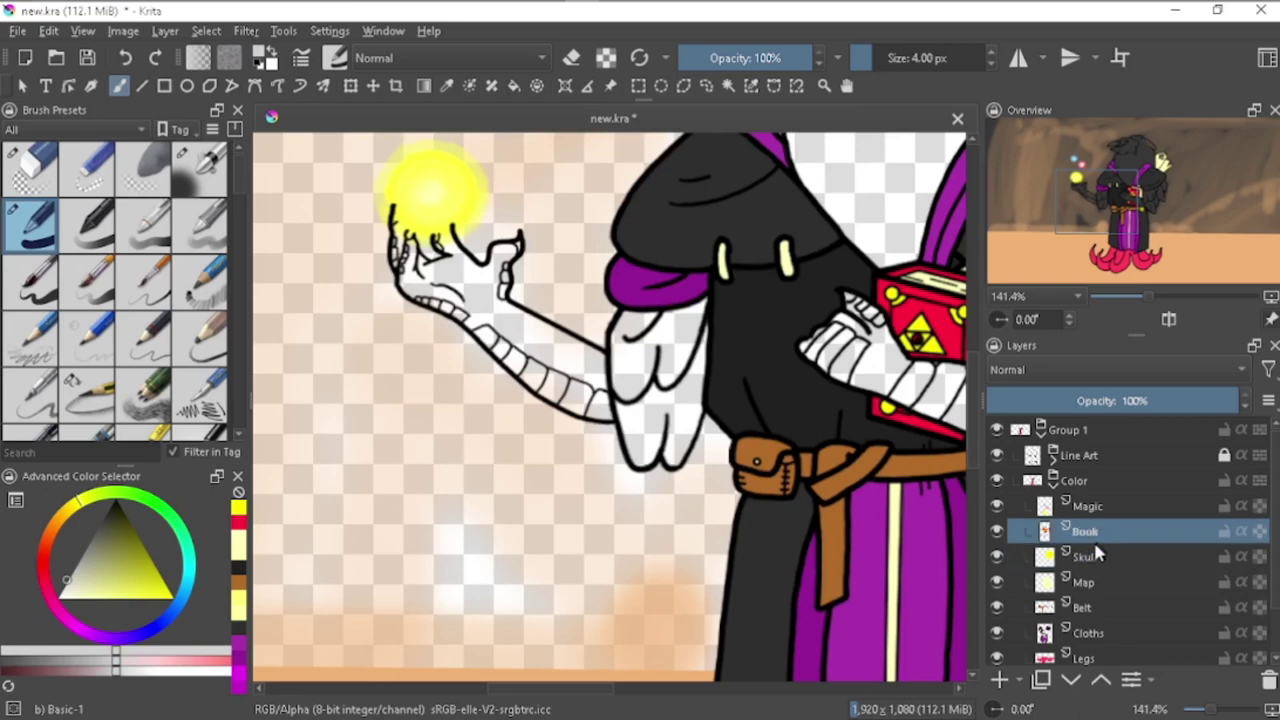
key("ctrl+shift+n")
type("Hands")
key("Return")
scroll(600, 400, "down", 3)
scroll(718, 360, "up", 6)
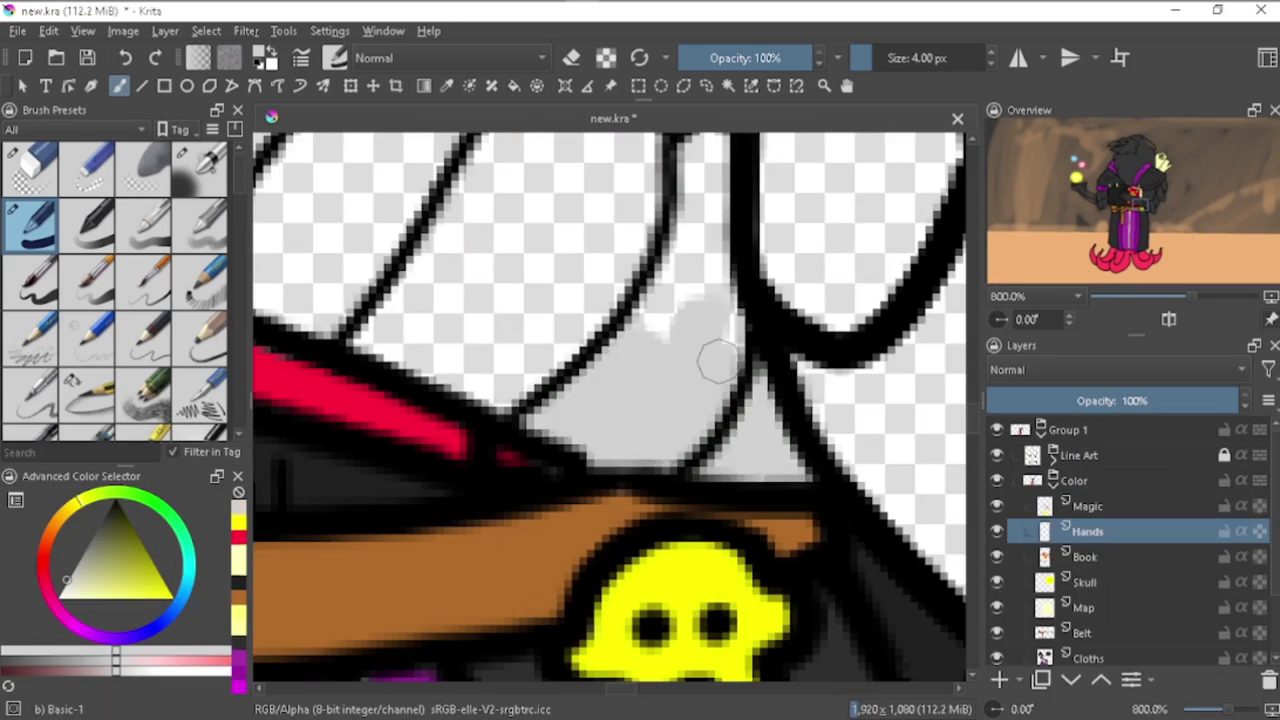
Step: Fill the knuckle segments and finger plates of both hands grey
left_click_drag(718, 360, 690, 250)
scroll(640, 300, "down", 2)
mouse_move(640, 294)
left_mouse_down()
mouse_move(486, 429)
mouse_move(620, 250)
mouse_move(640, 300)
left_mouse_up()
scroll(666, 463, "down", 1)
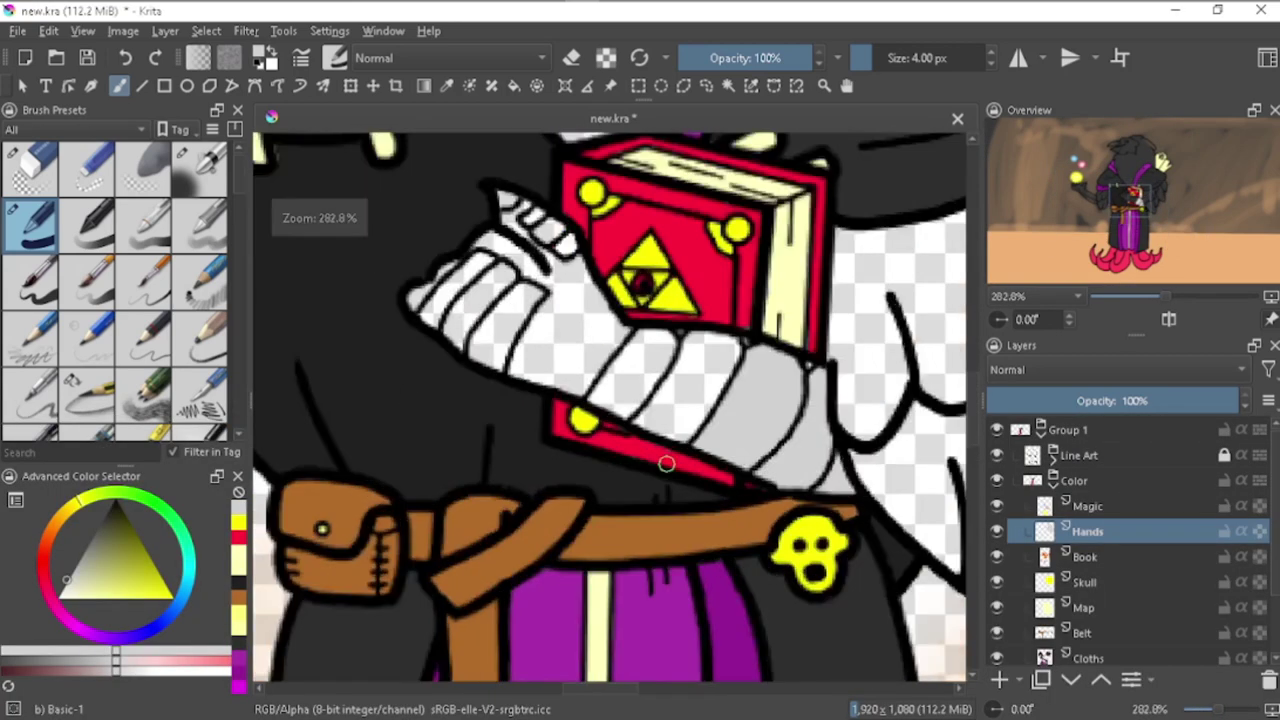
scroll(666, 463, "up", 2)
mouse_move(666, 471)
left_mouse_down()
mouse_move(543, 486)
mouse_move(563, 291)
mouse_move(480, 470)
mouse_move(780, 570)
left_mouse_up()
left_click_drag(496, 406, 636, 262)
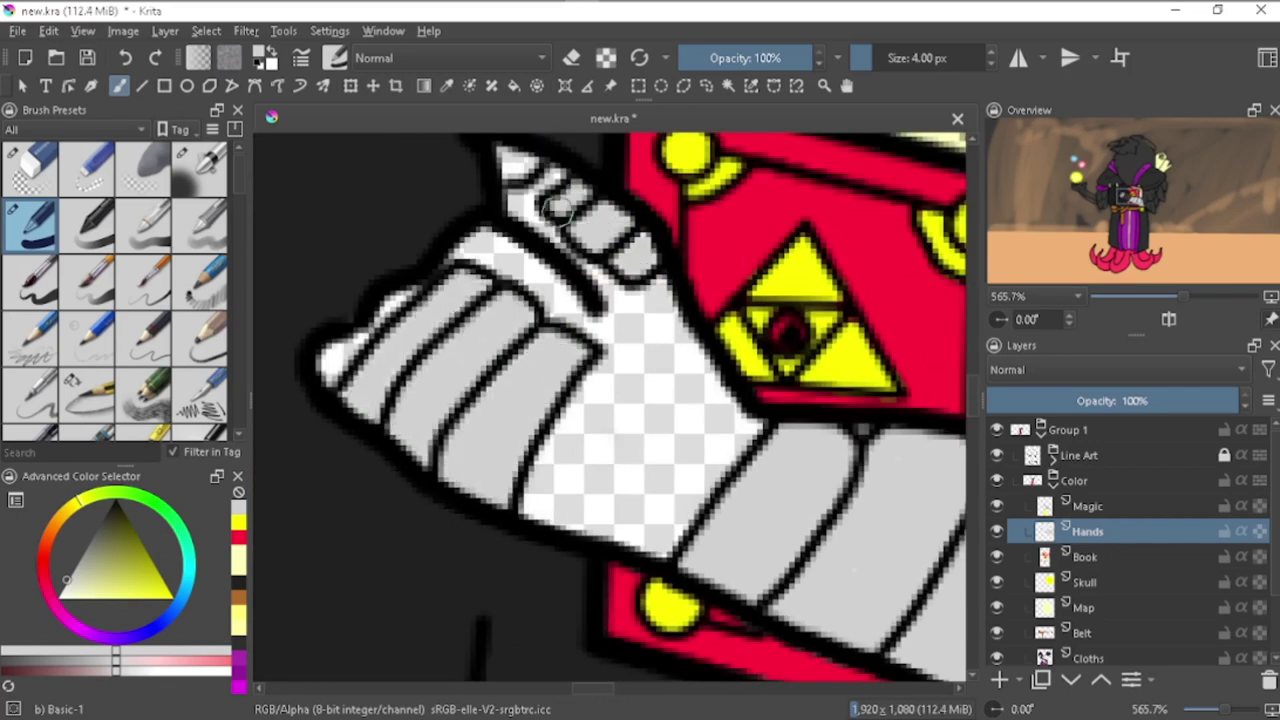
scroll(557, 207, "down", 2)
scroll(557, 207, "down", 3)
scroll(642, 405, "up", 5)
left_click_drag(630, 485, 642, 405)
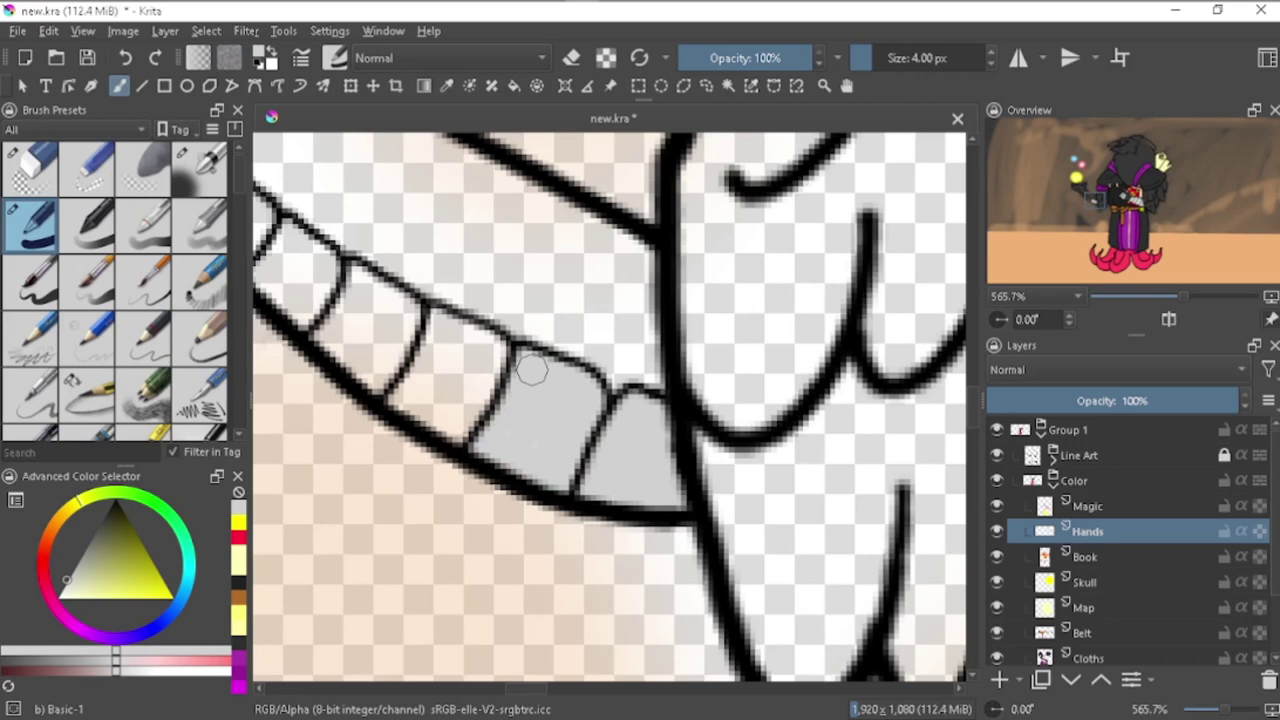
left_click_drag(505, 447, 590, 463)
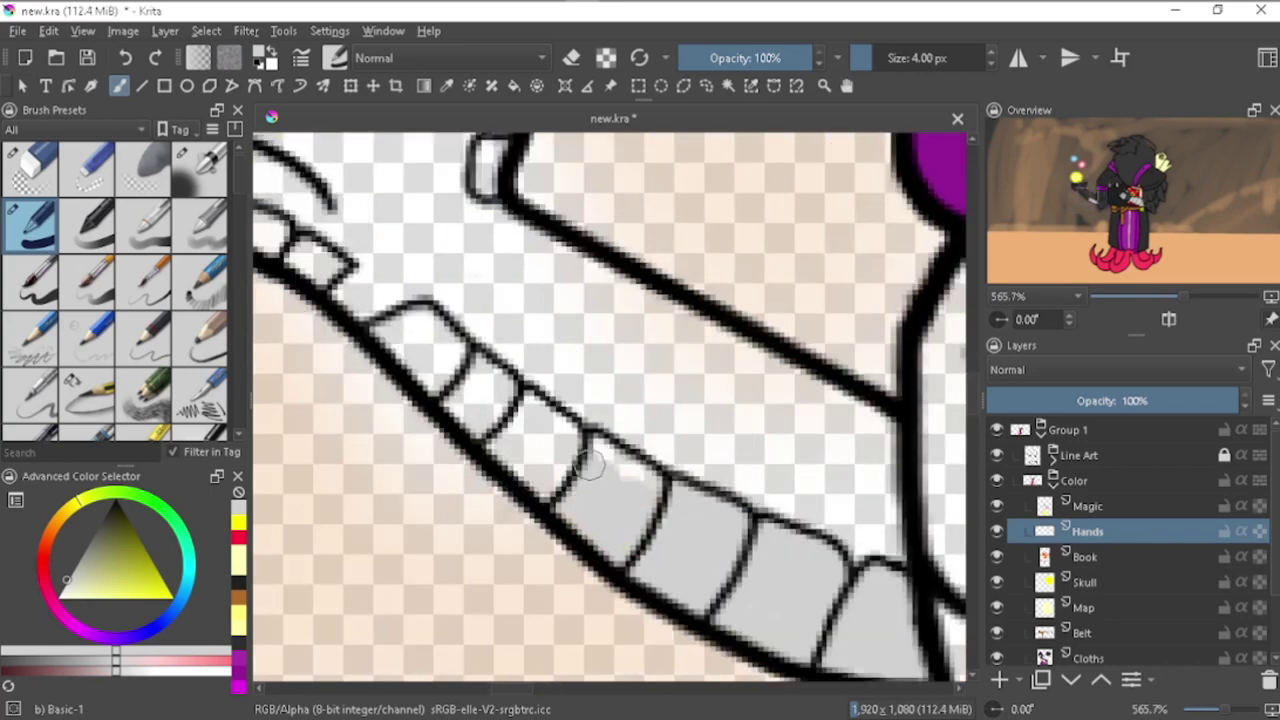
scroll(443, 375, "down", 1)
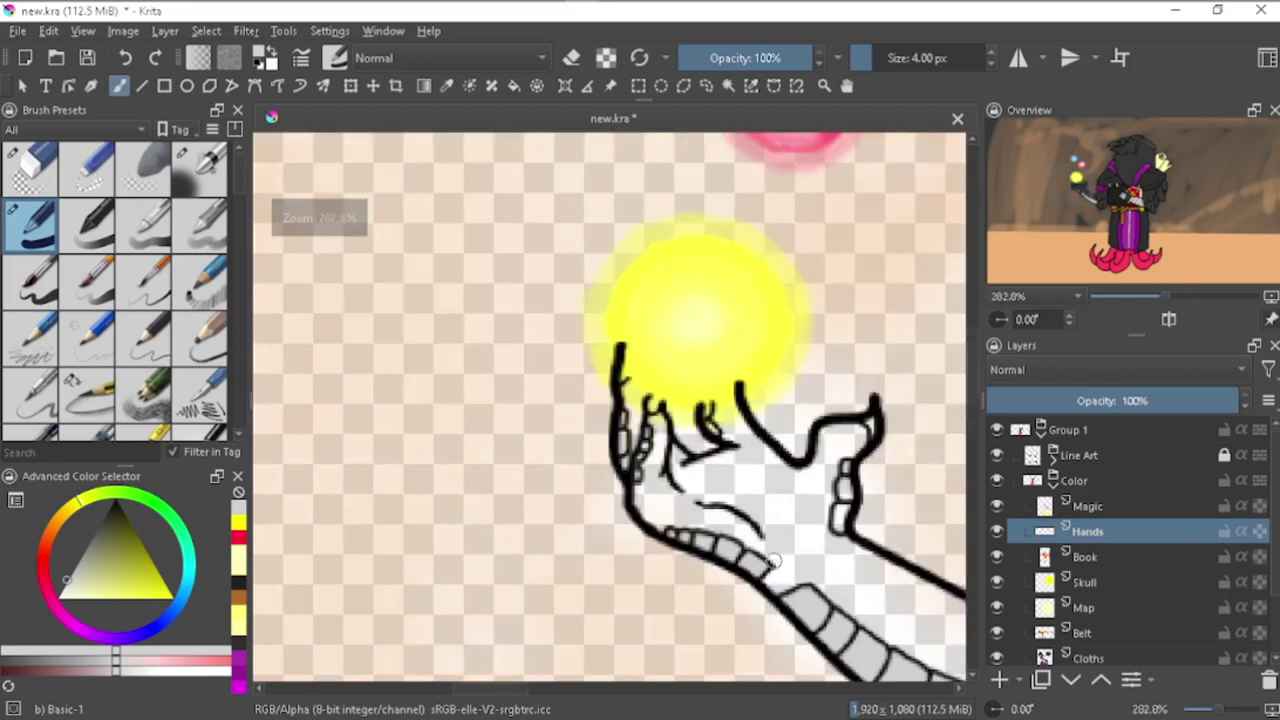
scroll(610, 400, "down", 2)
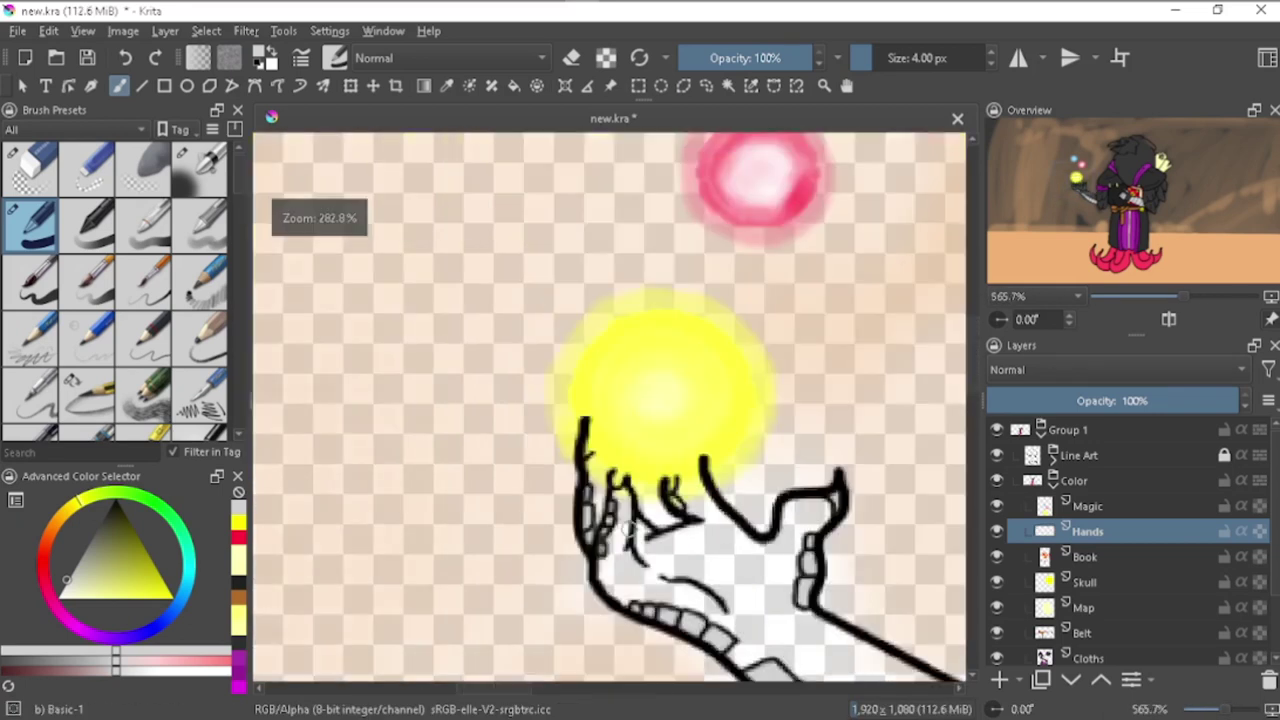
scroll(610, 400, "down", 4)
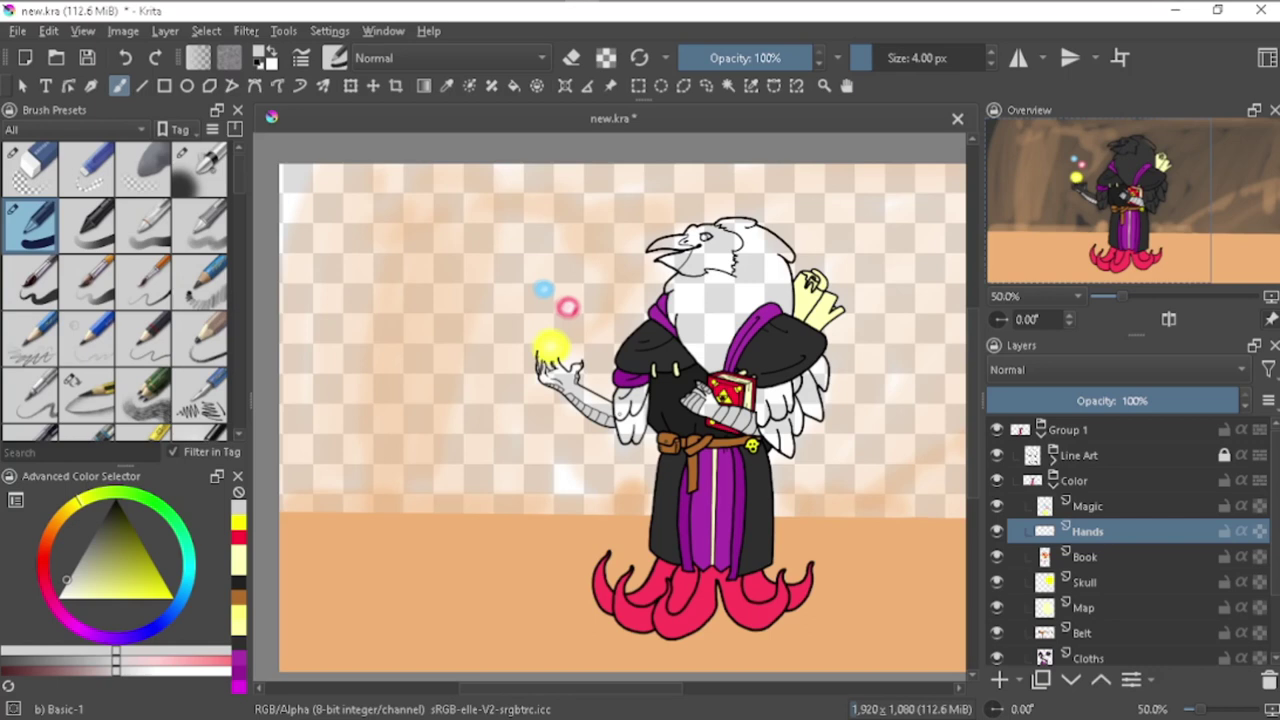
scroll(700, 400, "up", 3)
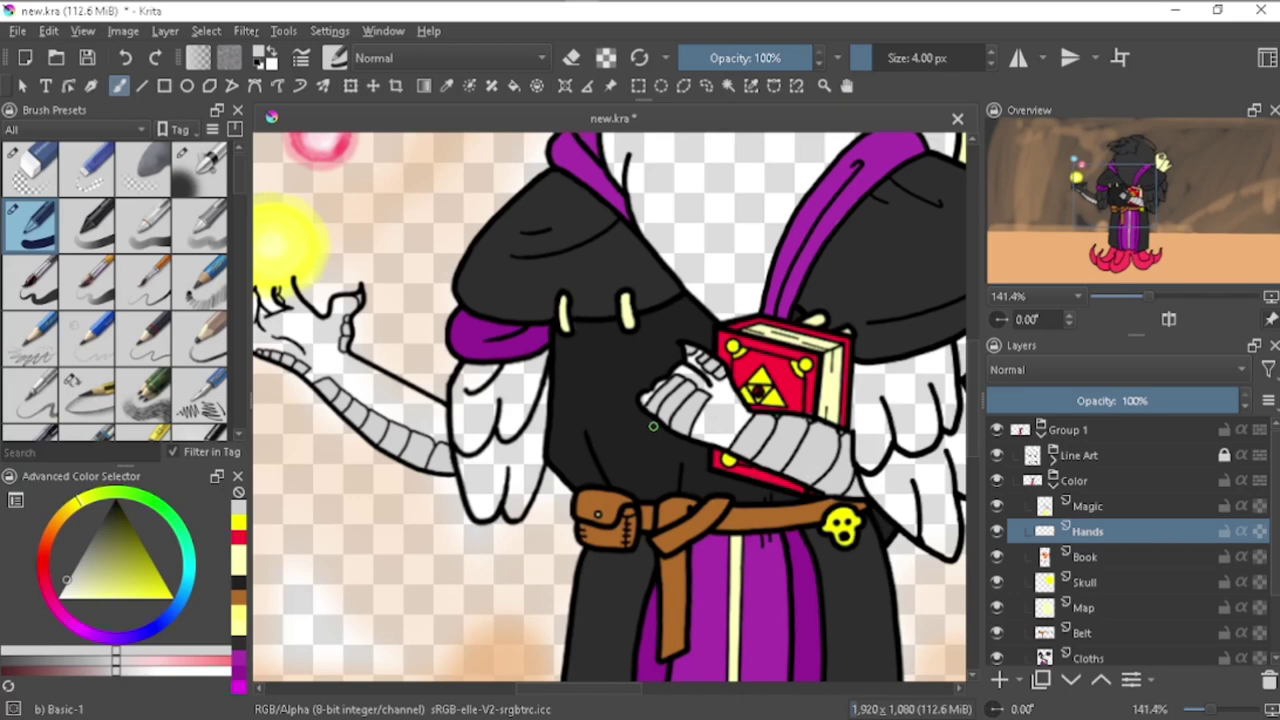
scroll(653, 426, "down", 5)
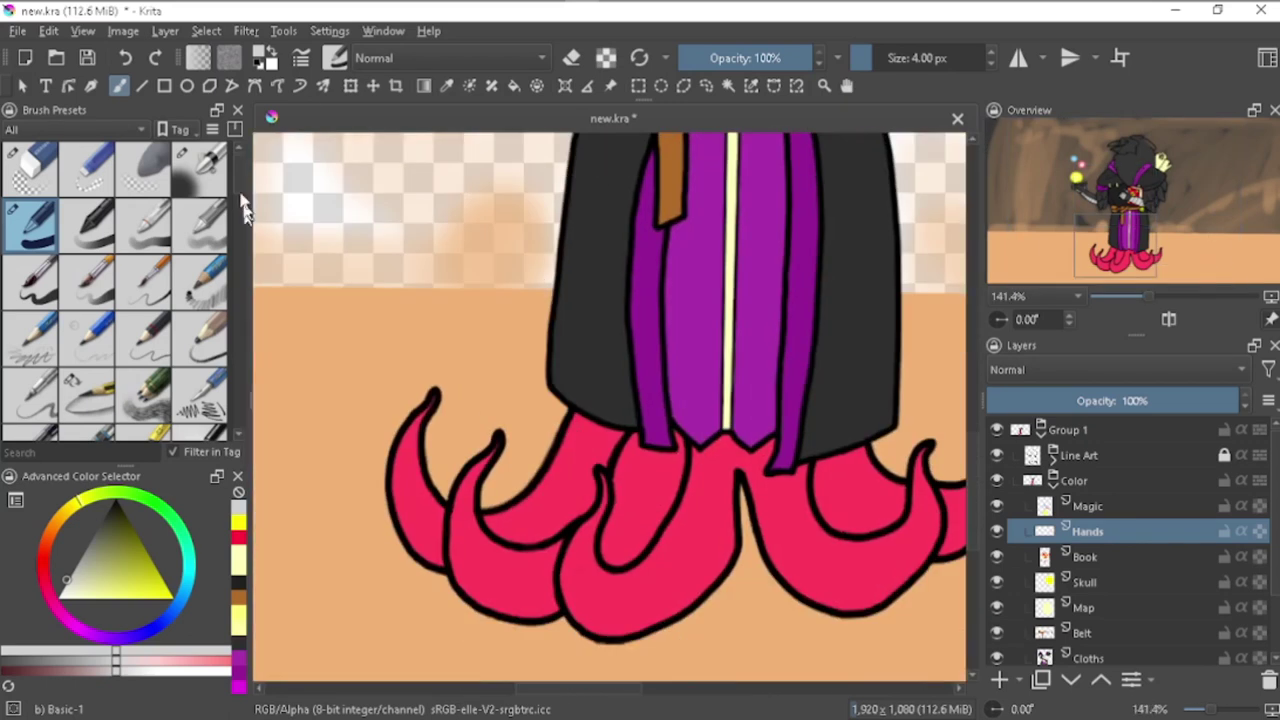
Step: Pick pink-red and paint the arm and upper hand solid
left_click(430, 570, "ctrl")
scroll(600, 350, "up", 5)
mouse_move(540, 410)
left_mouse_down()
mouse_move(603, 349)
mouse_move(740, 525)
mouse_move(660, 482)
mouse_move(610, 352)
mouse_move(640, 420)
mouse_move(770, 520)
mouse_move(771, 486)
left_mouse_up()
mouse_move(400, 355)
left_mouse_down()
mouse_move(478, 302)
mouse_move(523, 360)
left_mouse_up()
scroll(523, 360, "up", 2)
key("p")
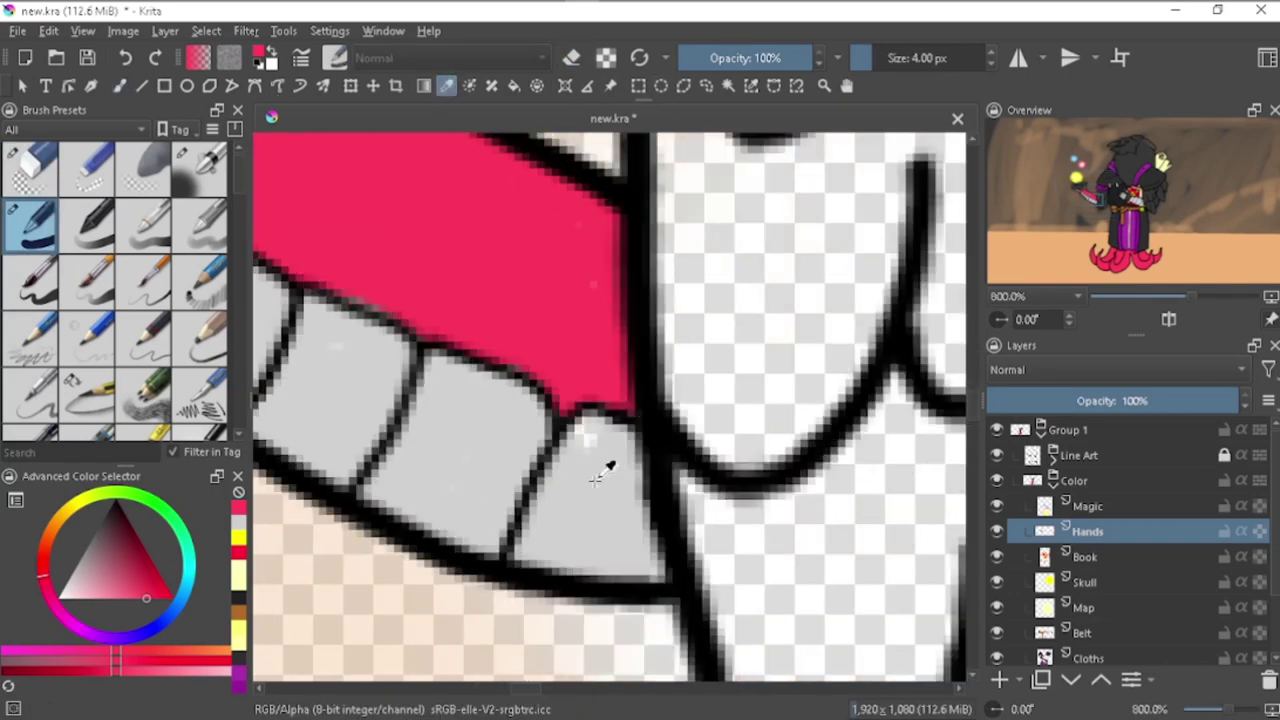
key("b")
scroll(643, 229, "down", 1)
mouse_move(640, 275)
left_mouse_down()
mouse_move(762, 373)
mouse_move(886, 290)
mouse_move(830, 440)
mouse_move(760, 520)
left_mouse_up()
mouse_move(460, 320)
left_mouse_down()
mouse_move(440, 220)
mouse_move(470, 245)
mouse_move(495, 340)
mouse_move(470, 470)
mouse_move(715, 530)
mouse_move(543, 437)
mouse_move(560, 290)
mouse_move(643, 351)
left_mouse_up()
Step: Add pink-red along the top edge of the hand to finish it
scroll(430, 310, "down", 6)
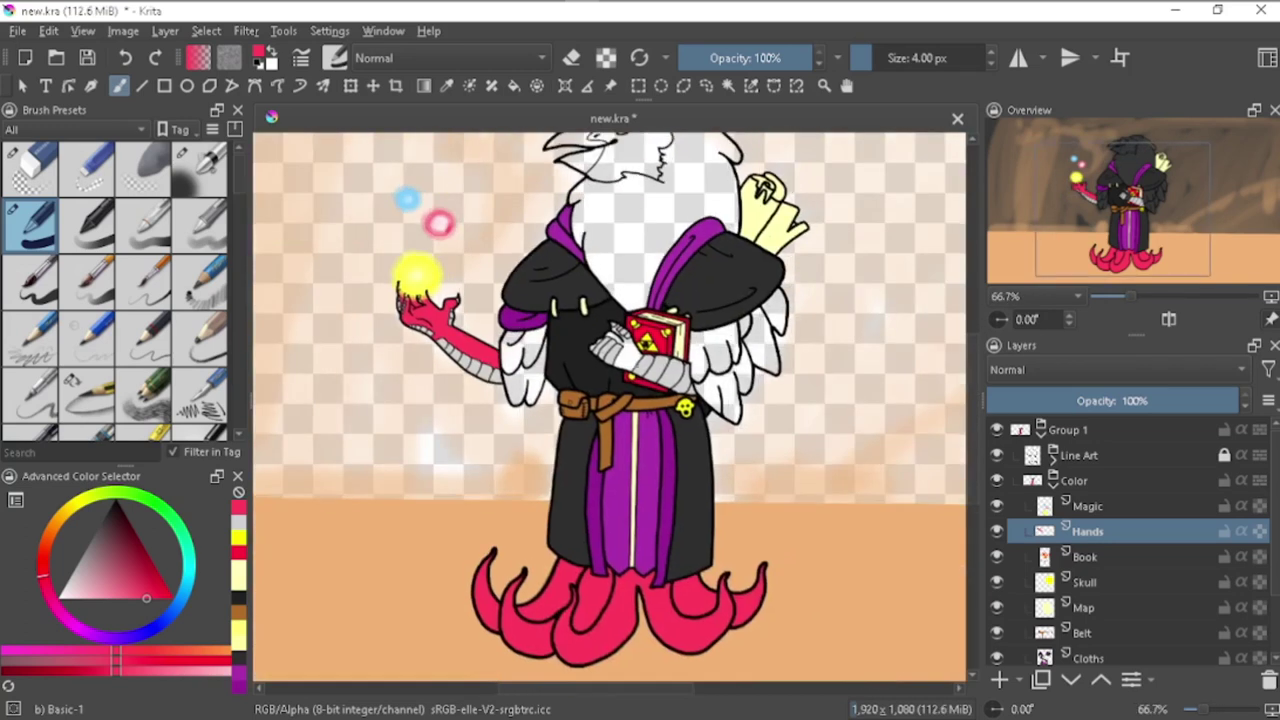
scroll(645, 358, "up", 5)
mouse_move(350, 300)
left_mouse_down()
mouse_move(480, 185)
mouse_move(520, 350)
mouse_move(560, 440)
mouse_move(630, 300)
mouse_move(547, 329)
mouse_move(515, 400)
left_mouse_up()
scroll(786, 409, "down", 3)
scroll(834, 400, "down", 2)
scroll(820, 408, "down", 1)
scroll(820, 408, "up", 1)
scroll(700, 380, "up", 3)
Step: Rename the layer to Wings and paint the wing feathers yellow
double_click(1045, 556)
type("Wings")
key("Return")
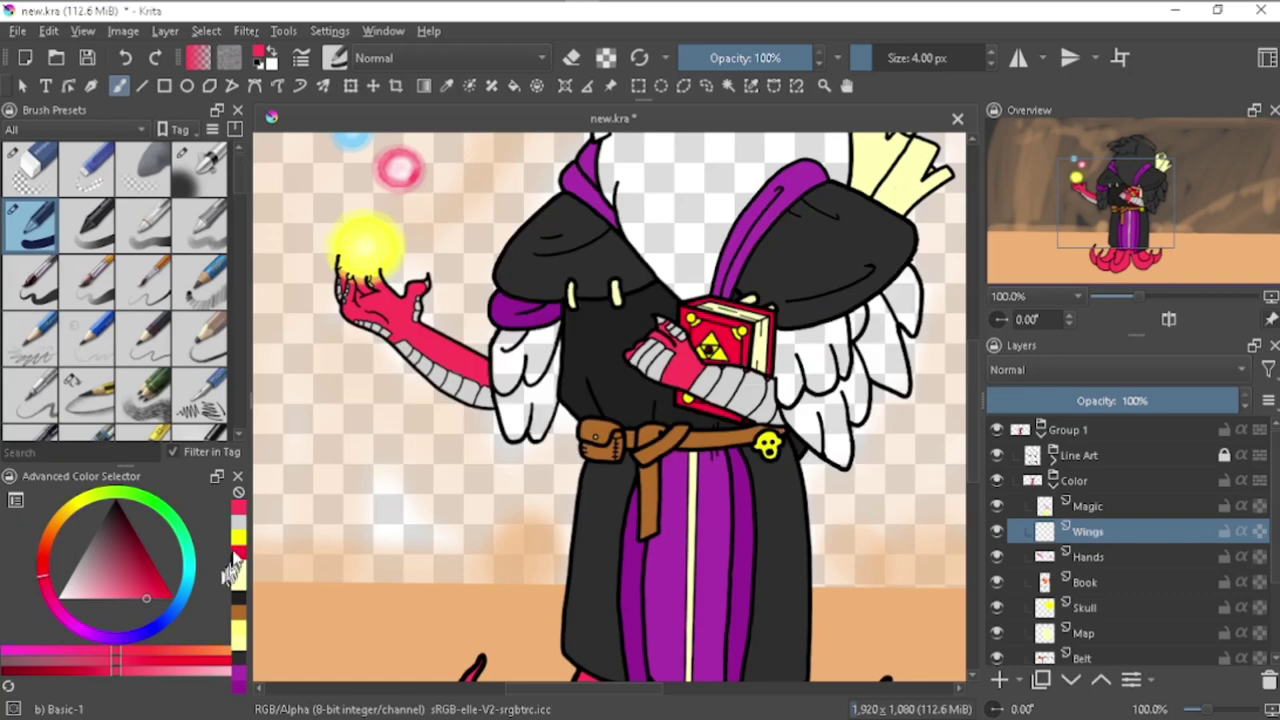
left_click(236, 572)
scroll(560, 330, "up", 4)
left_click_drag(530, 440, 590, 320)
mouse_move(610, 250)
left_mouse_down()
mouse_move(403, 290)
mouse_move(420, 490)
left_mouse_up()
left_click_drag(470, 440, 600, 270)
left_click_drag(420, 280, 460, 460)
Step: Paint the wing's lower feathers brown, covering the white area beneath it
left_click(238, 606)
left_click_drag(465, 578, 600, 440)
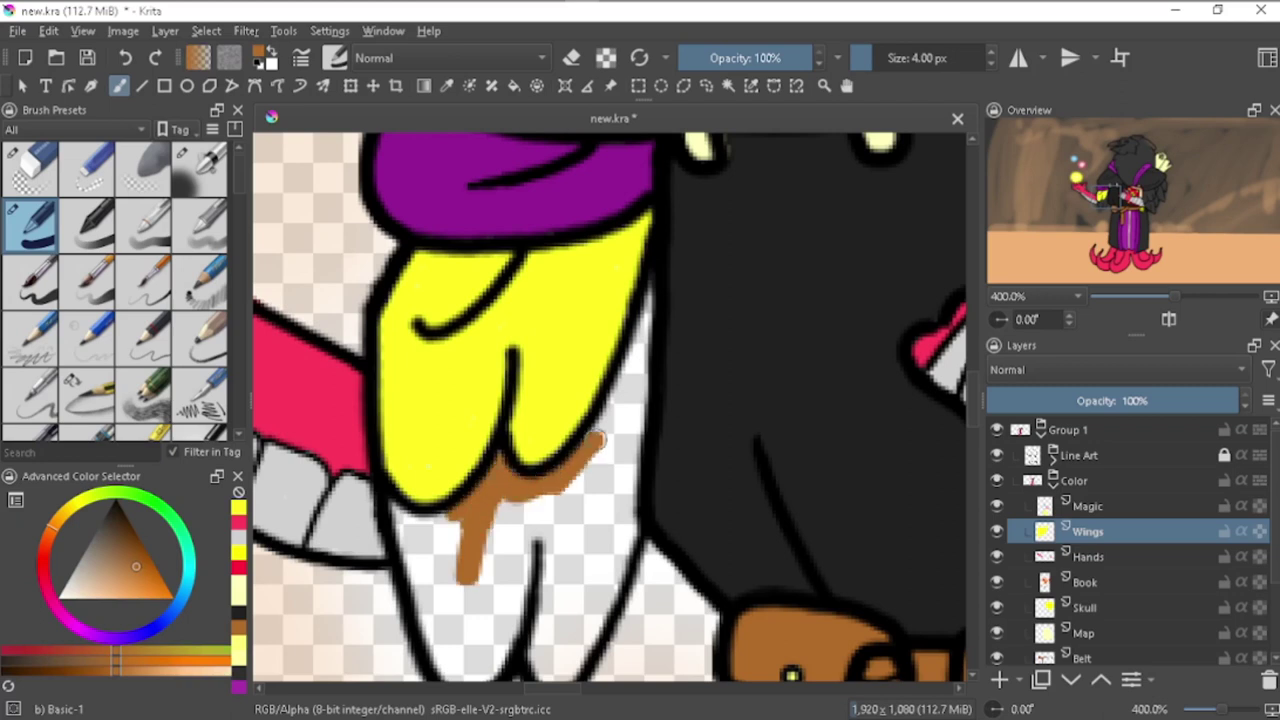
left_click_drag(640, 285, 625, 530)
left_click_drag(430, 505, 440, 605)
scroll(600, 250, "down", 1)
mouse_move(480, 410)
left_mouse_down()
mouse_move(530, 535)
mouse_move(600, 380)
left_mouse_up()
left_click_drag(570, 530, 610, 400)
Step: With a 10 px brush, paint the other wing brown and touch up the upper feathers yellow
scroll(416, 444, "down", 1)
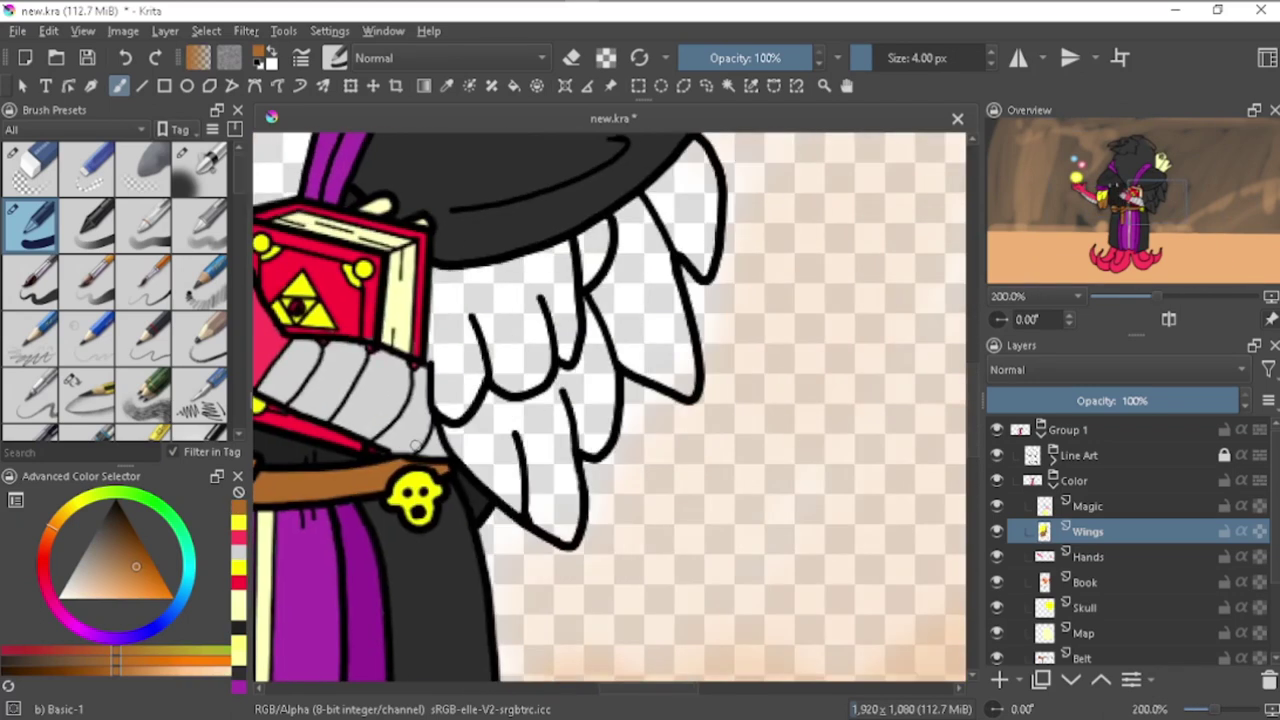
left_click(991, 56)
left_click_drag(558, 440, 522, 505)
mouse_move(484, 401)
left_mouse_down()
mouse_move(615, 215)
mouse_move(710, 260)
mouse_move(665, 290)
left_mouse_up()
mouse_move(570, 460)
left_mouse_down()
mouse_move(684, 345)
mouse_move(620, 215)
left_mouse_up()
mouse_move(600, 340)
left_mouse_down()
mouse_move(490, 450)
mouse_move(530, 505)
left_mouse_up()
left_click(416, 497, "ctrl")
mouse_move(460, 410)
left_mouse_down()
mouse_move(441, 300)
mouse_move(560, 265)
mouse_move(520, 360)
left_mouse_up()
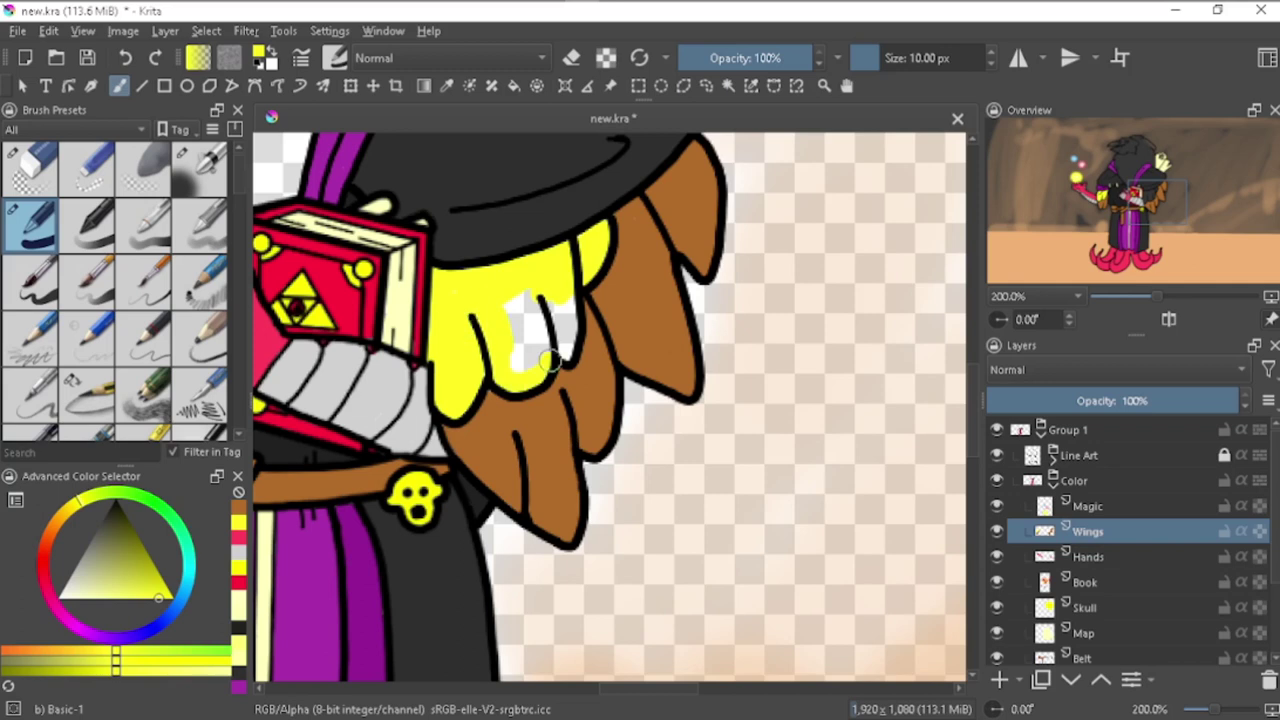
scroll(520, 360, "down", 5)
Step: Add a new paint layer above Magic and paint yellow fur on the chest and head top
key("Page_Up")
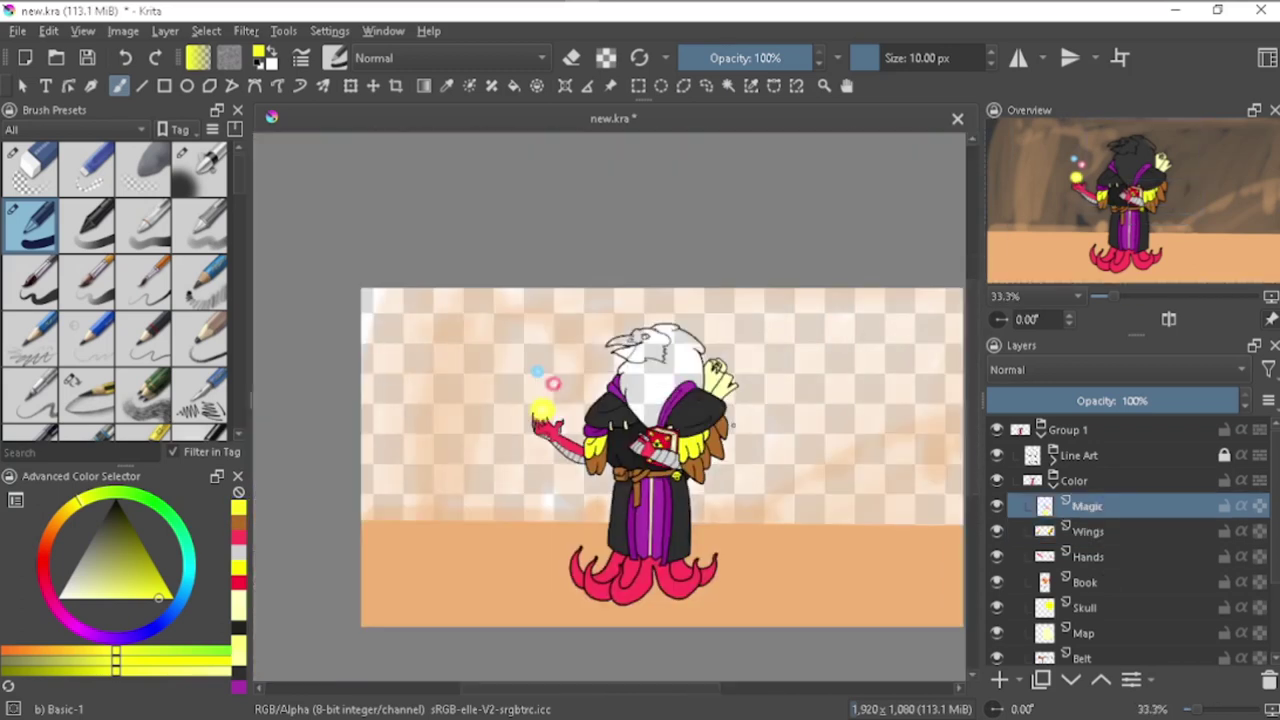
scroll(652, 388, "up", 5)
key("Insert")
type("Face")
key("Return")
left_click_drag(555, 390, 617, 566)
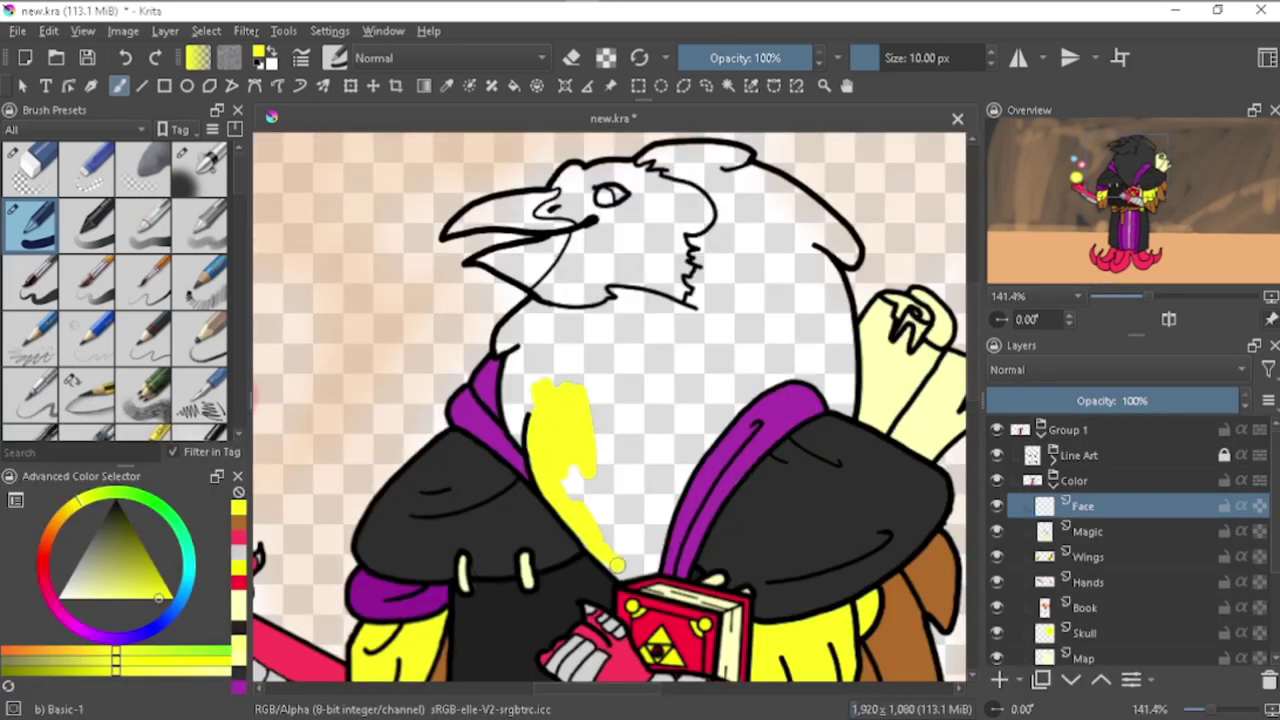
scroll(760, 300, "up", 2)
left_click_drag(600, 305, 716, 287)
Step: Rename the layer to Fur and paint yellow fur down the head side, neck and chest
key("F3")
type("Fur")
key("Return")
mouse_move(870, 370)
left_mouse_down()
mouse_move(800, 400)
mouse_move(560, 600)
mouse_move(310, 650)
left_mouse_up()
scroll(310, 650, "down", 1)
mouse_move(370, 450)
left_mouse_down()
mouse_move(481, 478)
mouse_move(495, 575)
left_mouse_up()
mouse_move(770, 260)
left_mouse_down()
mouse_move(694, 414)
mouse_move(808, 400)
mouse_move(623, 434)
mouse_move(580, 509)
left_mouse_up()
scroll(566, 500, "down", 1)
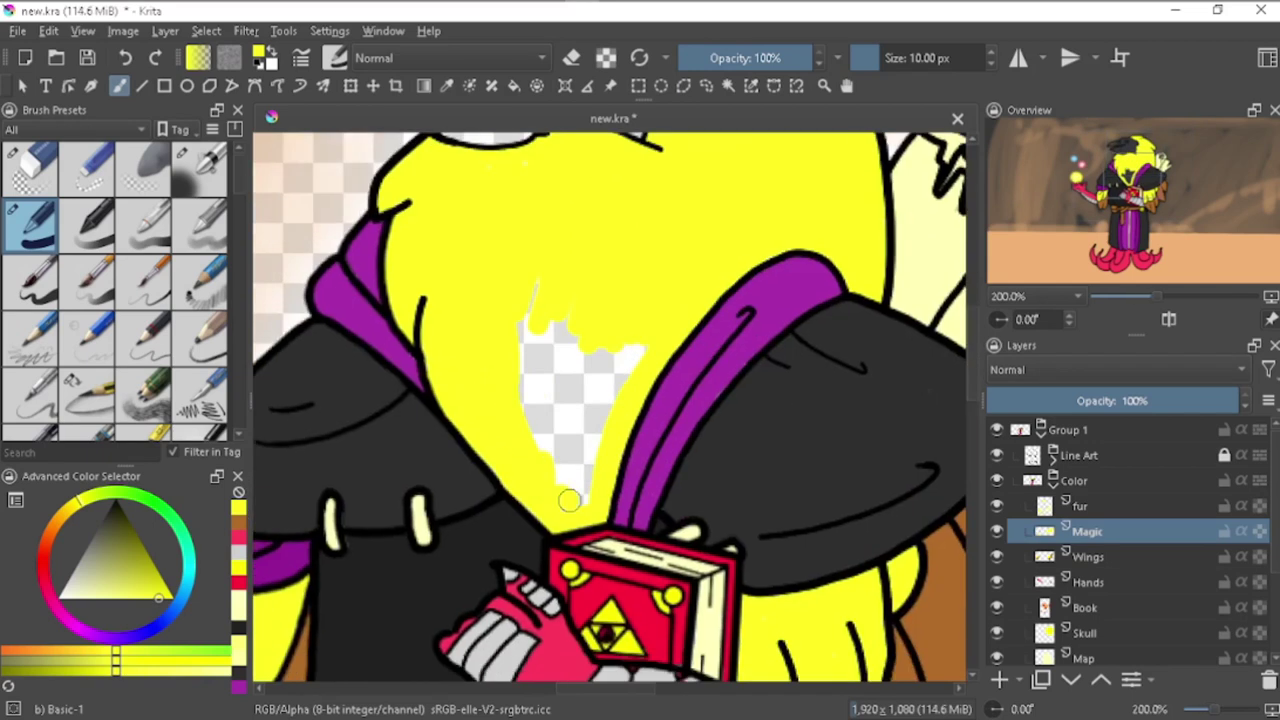
scroll(566, 500, "down", 3)
Step: Rename the selected layer to peak and paint the beak black
left_click(1080, 505)
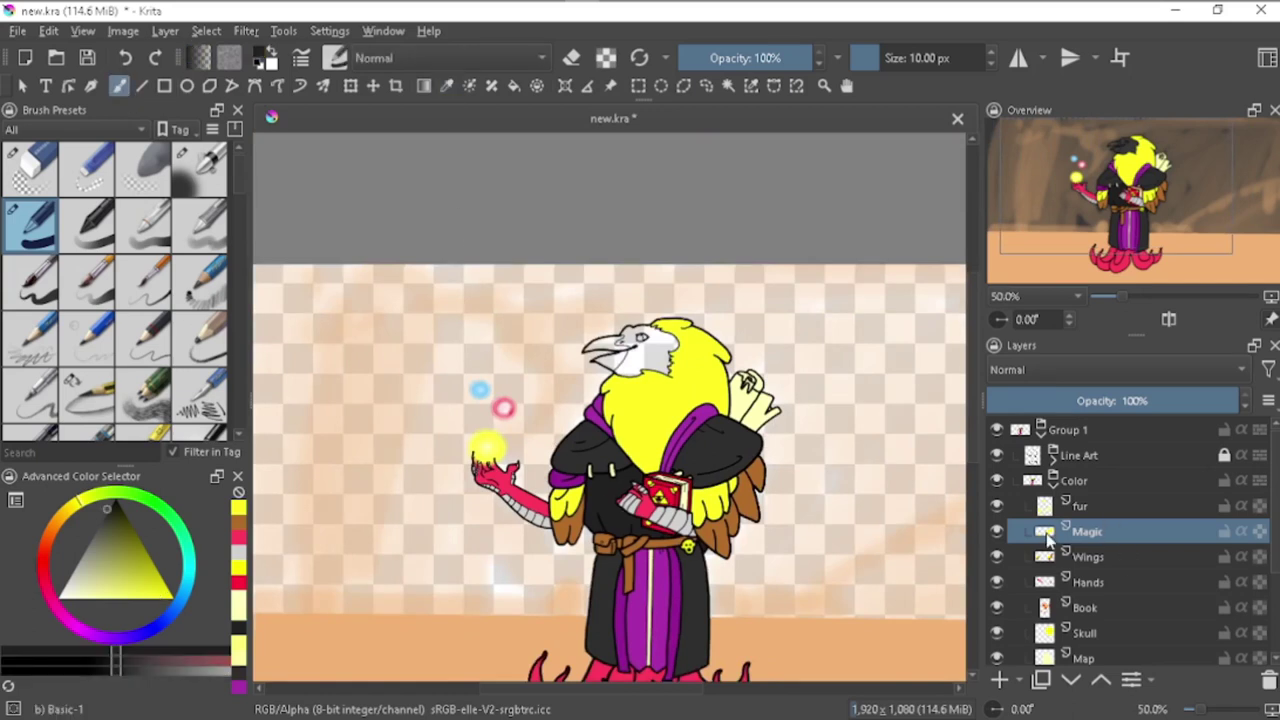
key("F3")
type("peak")
key("Return")
scroll(540, 400, "up", 6)
mouse_move(430, 390)
left_mouse_down()
mouse_move(557, 320)
mouse_move(645, 368)
mouse_move(517, 457)
mouse_move(697, 397)
mouse_move(651, 437)
left_mouse_up()
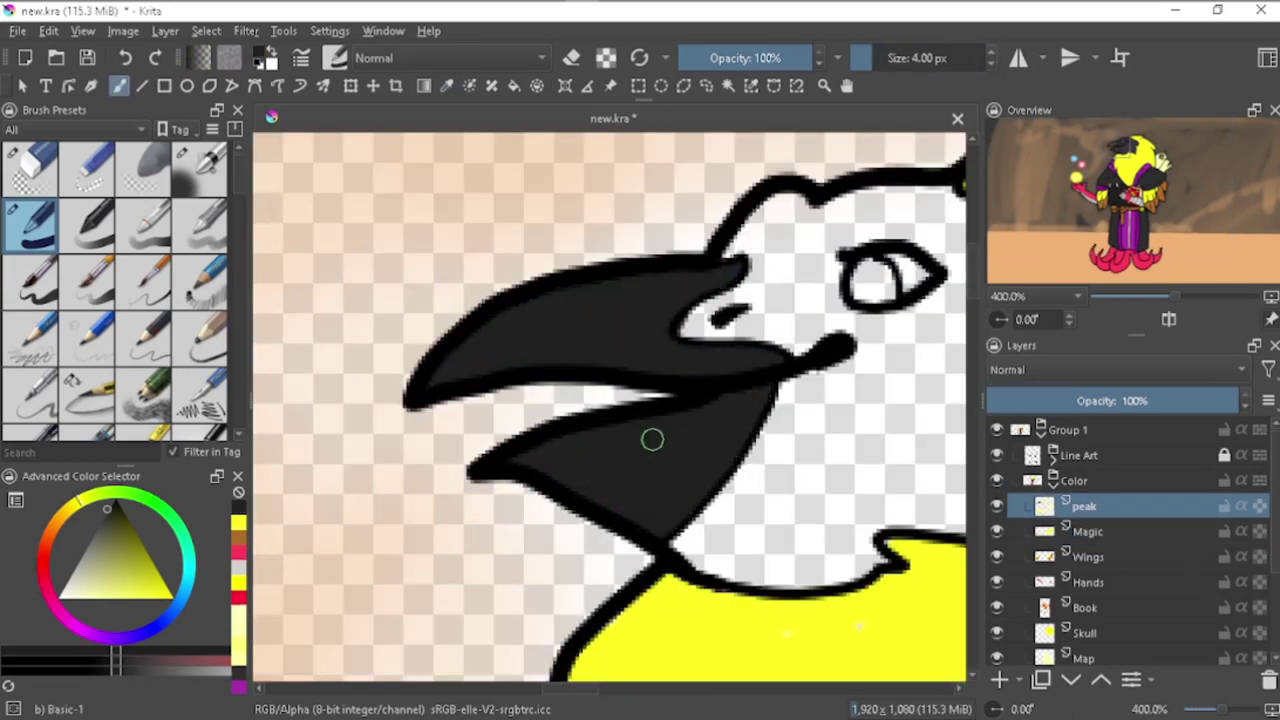
scroll(651, 437, "down", 1)
Step: Add a Face layer above peak and start filling the face pink
key("Insert")
key("F3")
type("Face")
key("Return")
left_click(42, 575)
mouse_move(470, 385)
left_mouse_down()
mouse_move(590, 360)
mouse_move(560, 280)
left_mouse_up()
left_click_drag(560, 200, 640, 400)
mouse_move(660, 250)
left_mouse_down()
mouse_move(785, 193)
mouse_move(770, 340)
left_mouse_up()
Step: Finish the pink face along the head edge, jaw and throat with a 10 px brush
scroll(770, 340, "down", 1)
mouse_move(760, 500)
left_mouse_down()
mouse_move(770, 540)
mouse_move(760, 360)
mouse_move(700, 200)
left_mouse_up()
mouse_move(710, 205)
left_mouse_down()
mouse_move(818, 257)
mouse_move(766, 286)
mouse_move(730, 230)
left_mouse_up()
left_click_drag(545, 515, 360, 520)
mouse_move(470, 436)
left_mouse_down()
mouse_move(450, 398)
mouse_move(600, 450)
left_mouse_up()
key("bracketright")
key("bracketright")
left_click_drag(594, 340, 660, 220)
left_click_drag(440, 480, 600, 400)
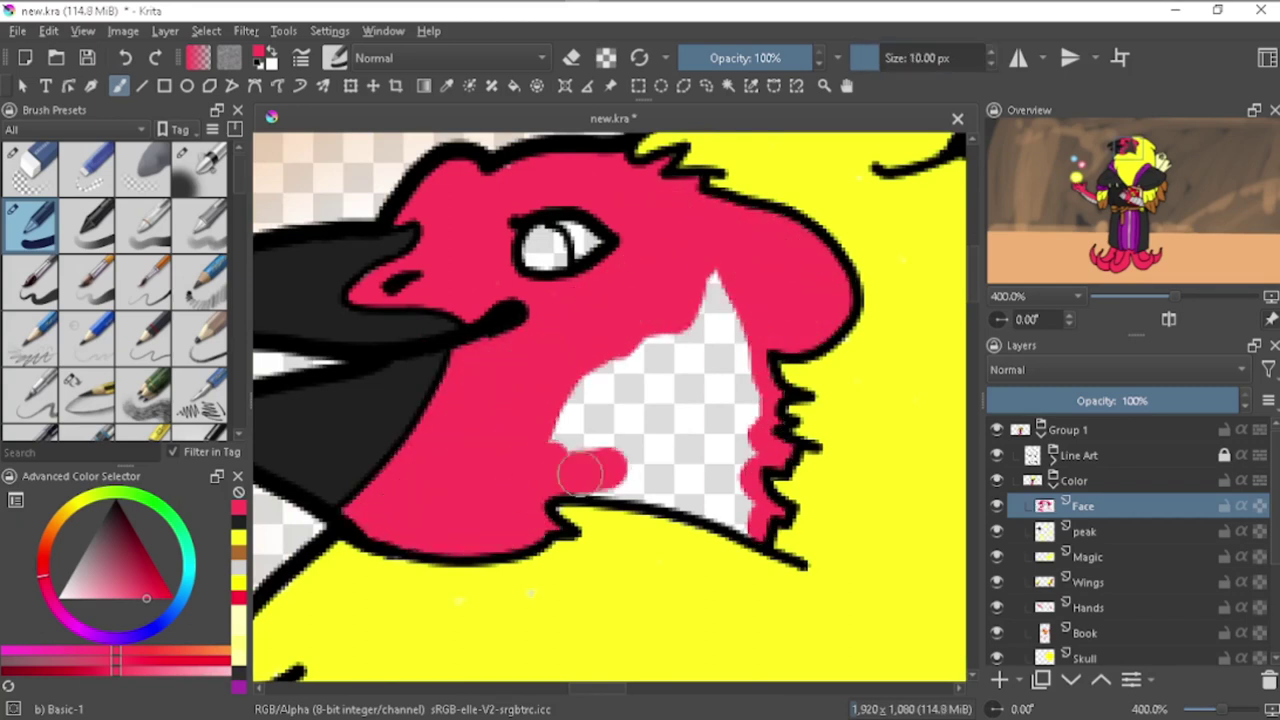
left_click_drag(600, 500, 627, 415)
Step: Add an Eye layer above Face and name the character group Hell Crow
key("Insert")
key("F3")
key("BackSpace")
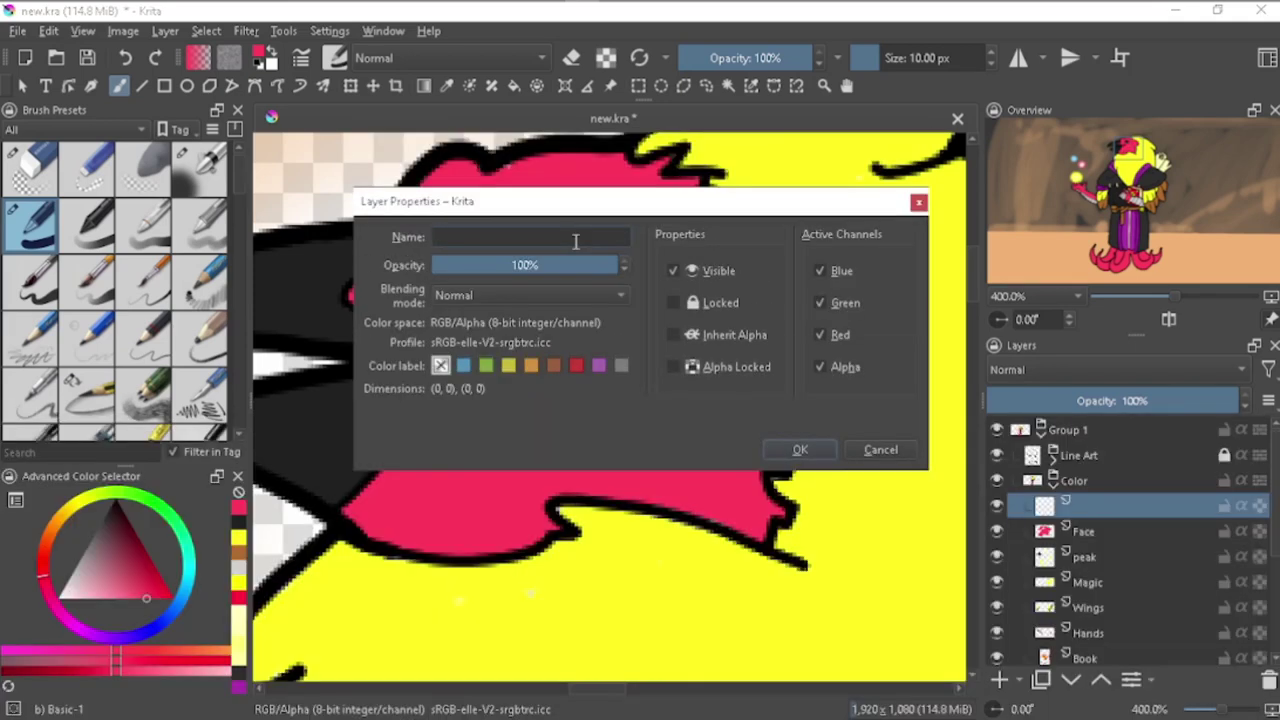
type("Eye")
key("Return")
type("w")
key("Return")
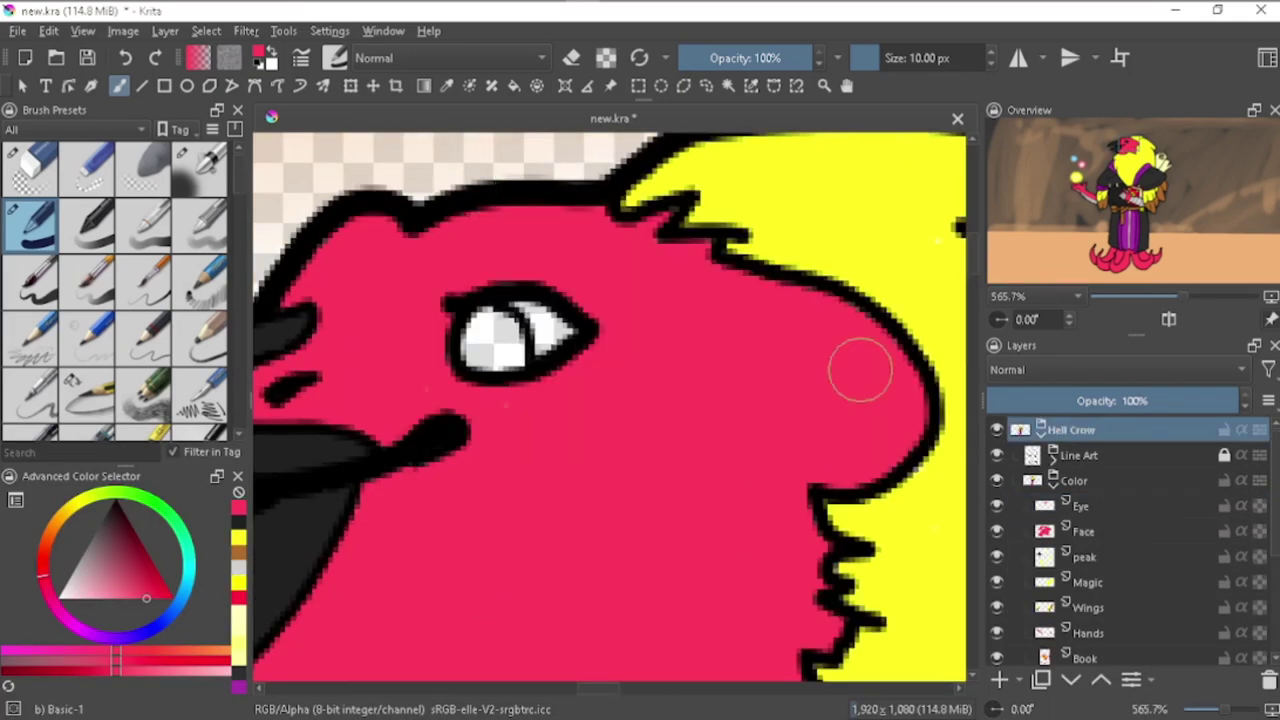
Step: Paint the eye light blue on the Eye layer, then add red with a smaller brush
scroll(705, 550, "up", 1)
right_click(643, 357)
left_click(1080, 505)
mouse_move(580, 410)
left_mouse_down()
mouse_move(634, 374)
mouse_move(605, 425)
left_mouse_up()
left_click(630, 385, "ctrl")
key("Page_Up")
key("ctrl+z")
left_click(1053, 455)
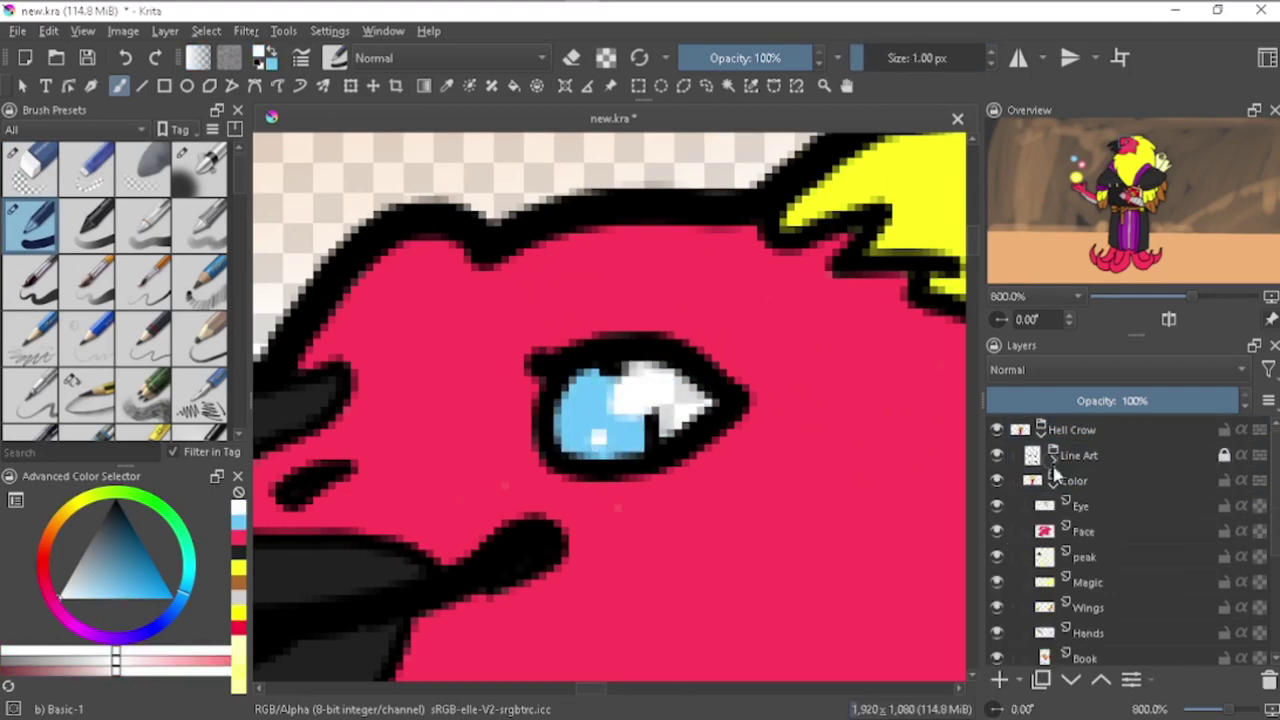
left_click(1080, 505)
left_click(238, 538)
left_click_drag(660, 375, 687, 398)
Step: Flood the Background layer solid tan using a 1000 px brush
scroll(687, 398, "down", 8)
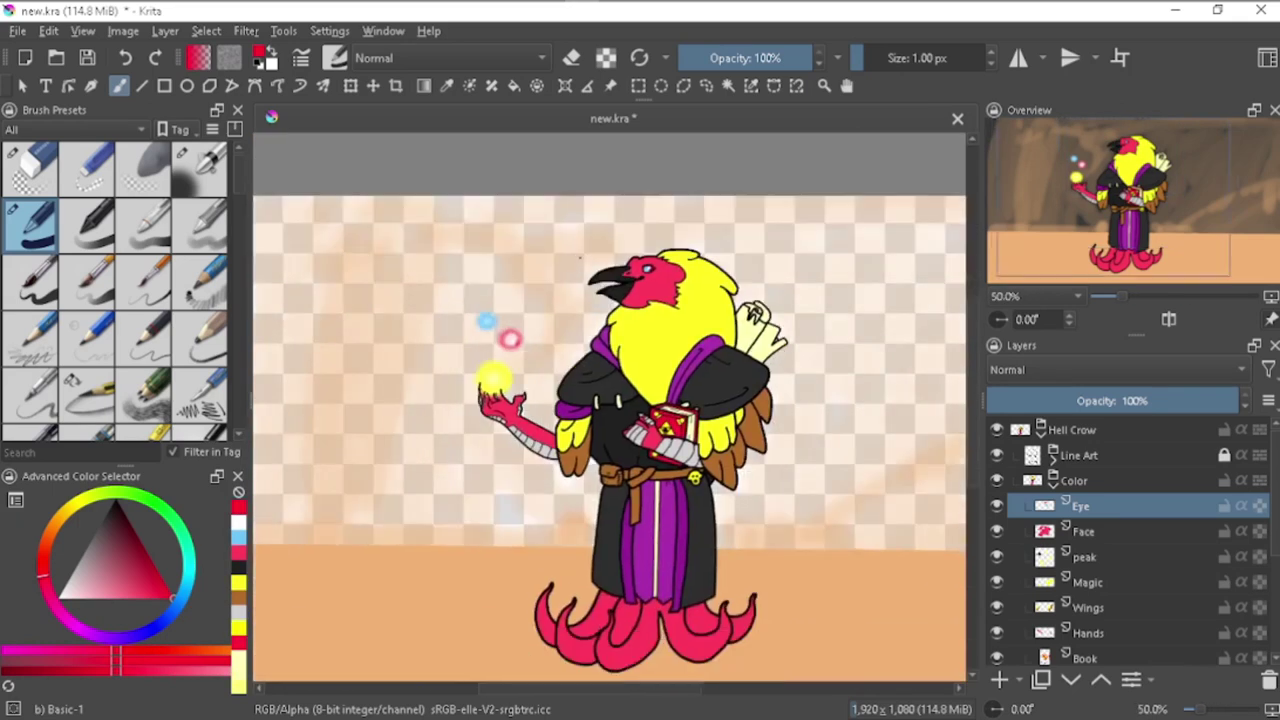
left_click(1053, 480)
left_click(1077, 531)
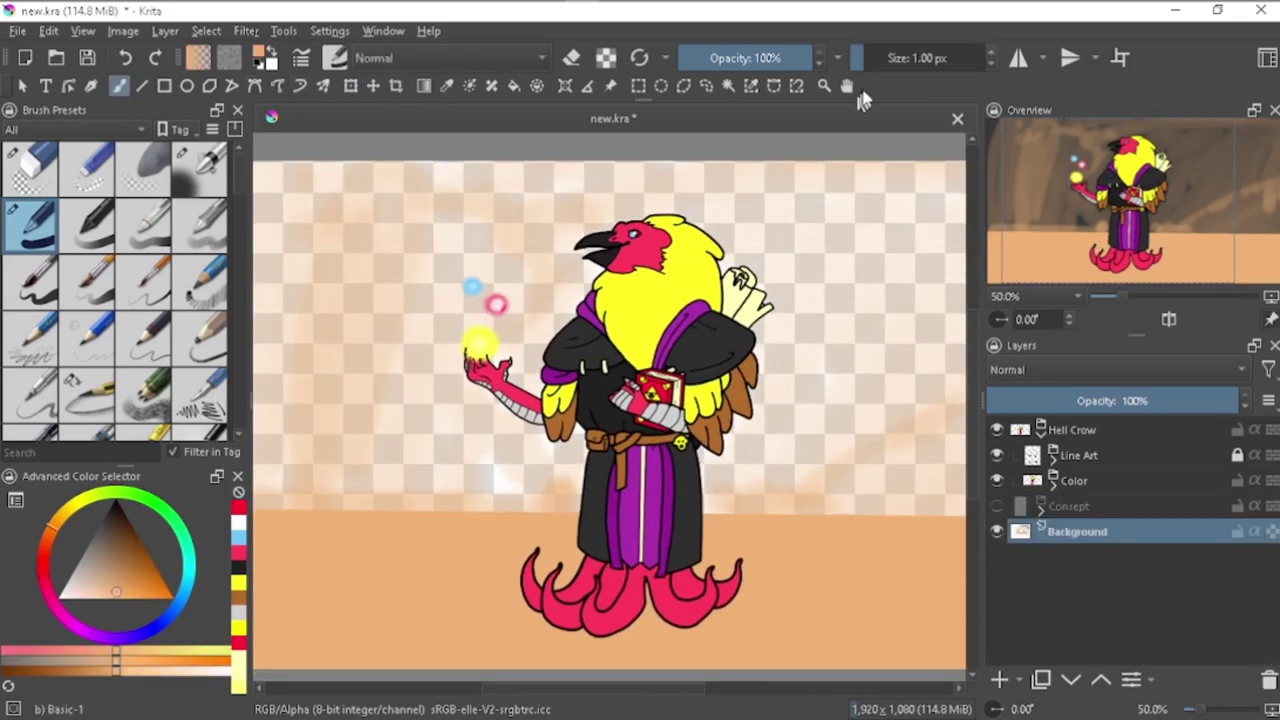
left_click(980, 57)
left_click_drag(586, 414, 600, 357)
scroll(600, 400, "down", 2)
Step: Move the hidden Concept layer and add a Signature layer above Line Art in Hell Crow
left_click_drag(1043, 515, 1078, 524)
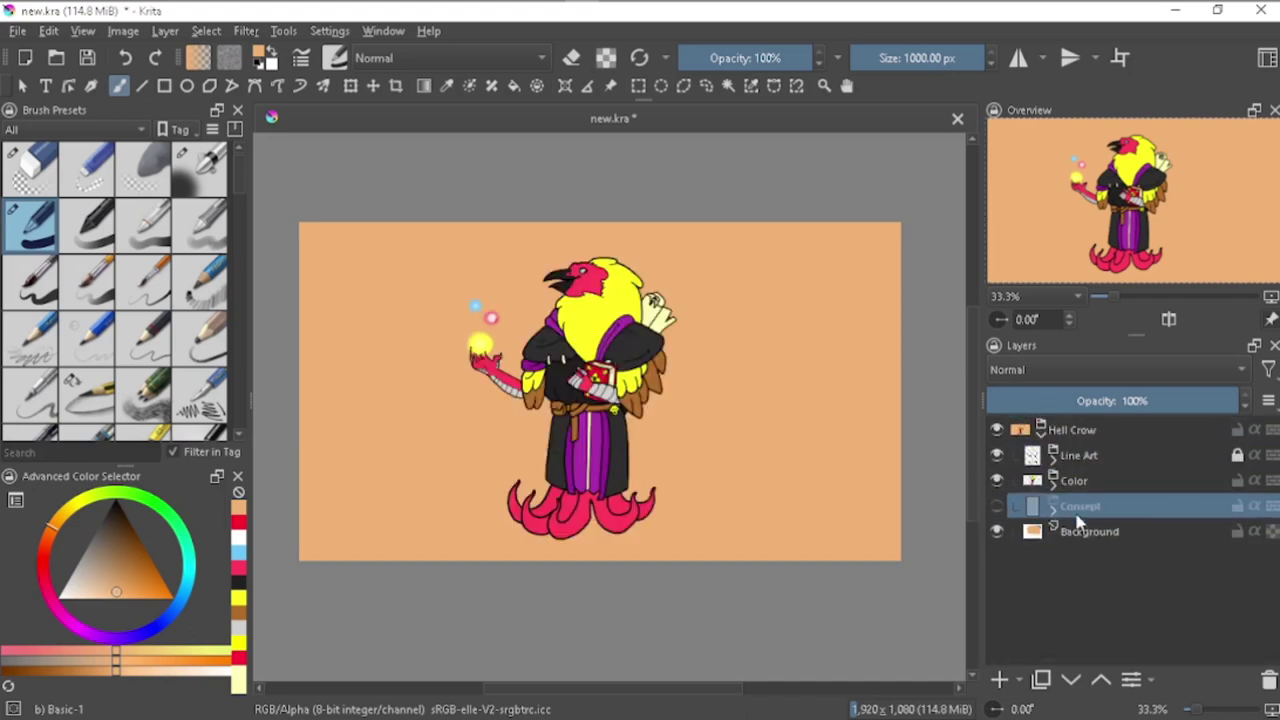
left_click(1072, 429)
left_click(999, 679)
type("Signature")
key("Return")
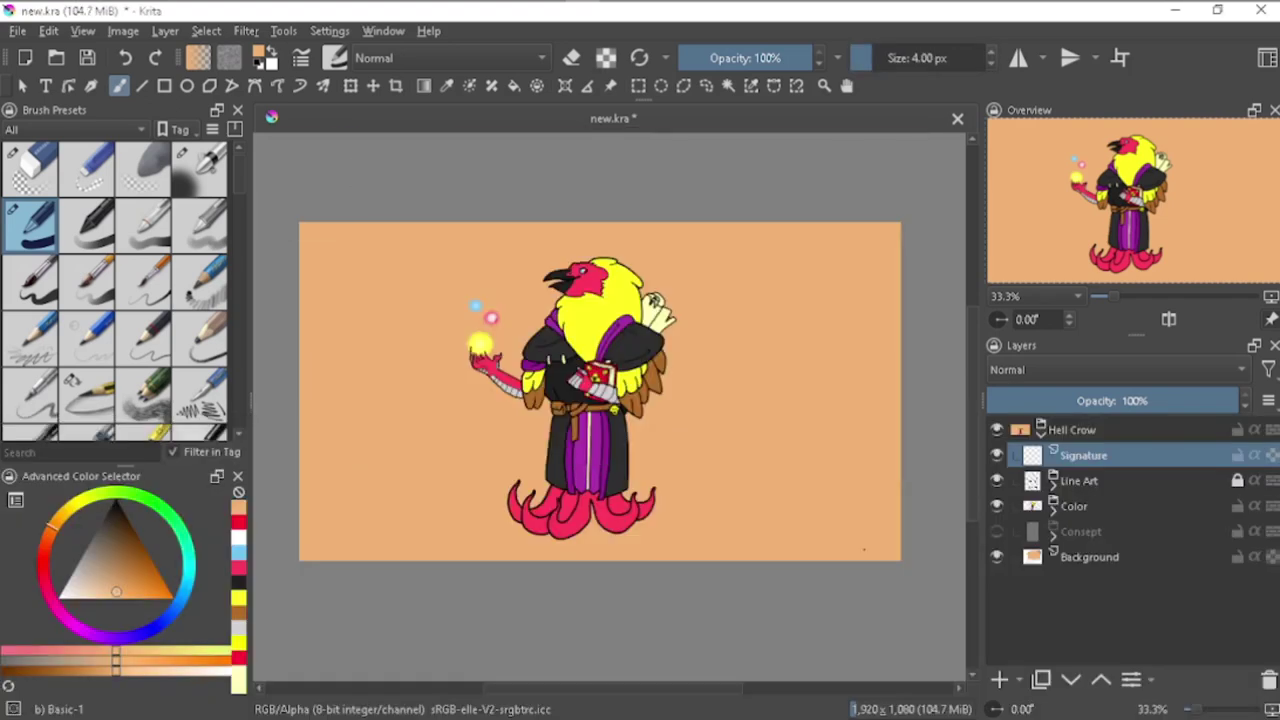